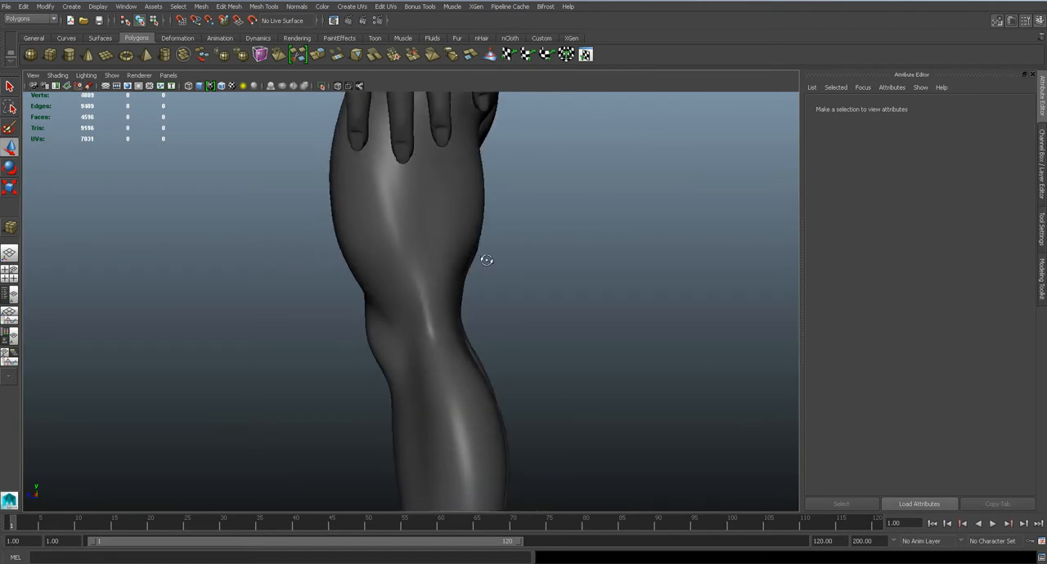
Examine the smoothed character's legs and hips from the side and front
{"action": "left_click_drag", "start_coordinate": [487, 260], "coordinate": [381, 240], "text": "alt"}
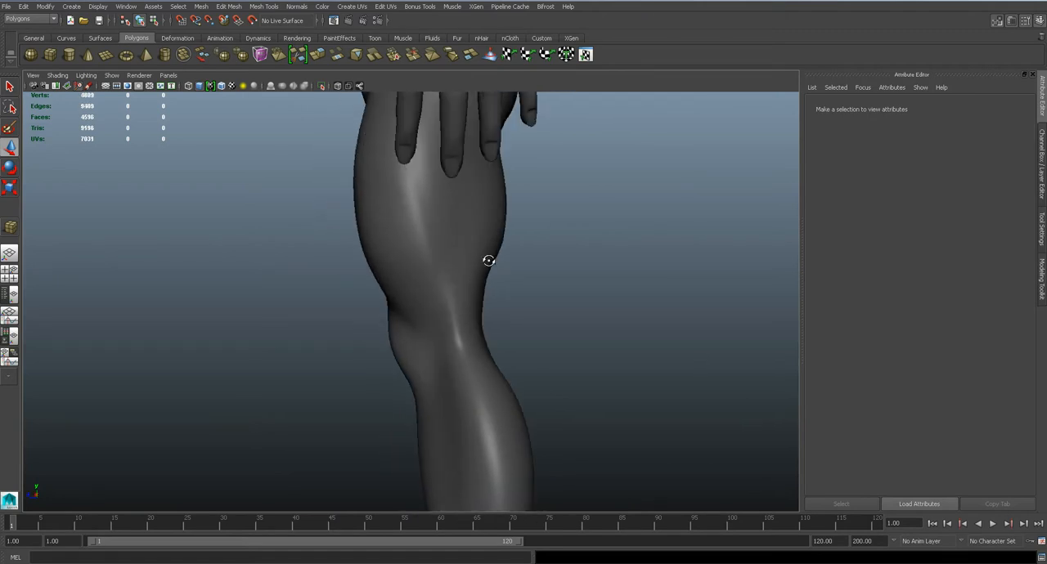
{"action": "left_click_drag", "start_coordinate": [477, 282], "coordinate": [586, 271], "text": "alt"}
{"action": "scroll", "coordinate": [508, 287], "scroll_direction": "down", "scroll_amount": 3}
{"action": "middle_click_drag", "start_coordinate": [585, 271], "coordinate": [568, 352], "text": "alt"}
{"action": "scroll", "coordinate": [570, 349], "scroll_direction": "up", "scroll_amount": 4}
{"action": "left_click_drag", "start_coordinate": [609, 318], "coordinate": [596, 318], "text": "alt"}
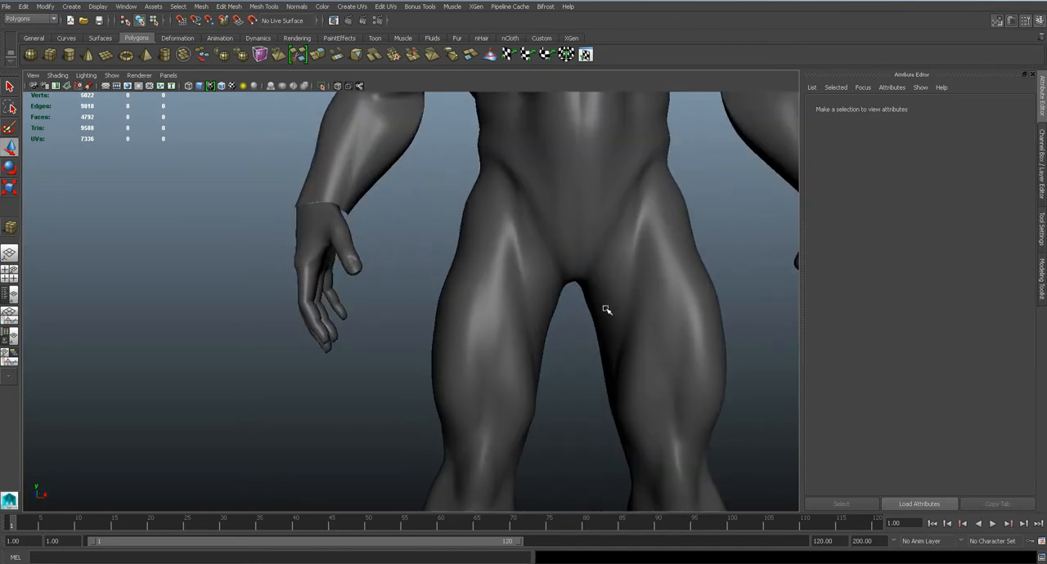
Show the body mesh unsmoothed to inspect the leg polygons, and return it to the smoothed preview
{"action": "left_click", "coordinate": [606, 357]}
{"action": "scroll", "coordinate": [608, 358], "scroll_direction": "down", "scroll_amount": 3}
{"action": "key", "text": "1"}
{"action": "left_click", "coordinate": [664, 386]}
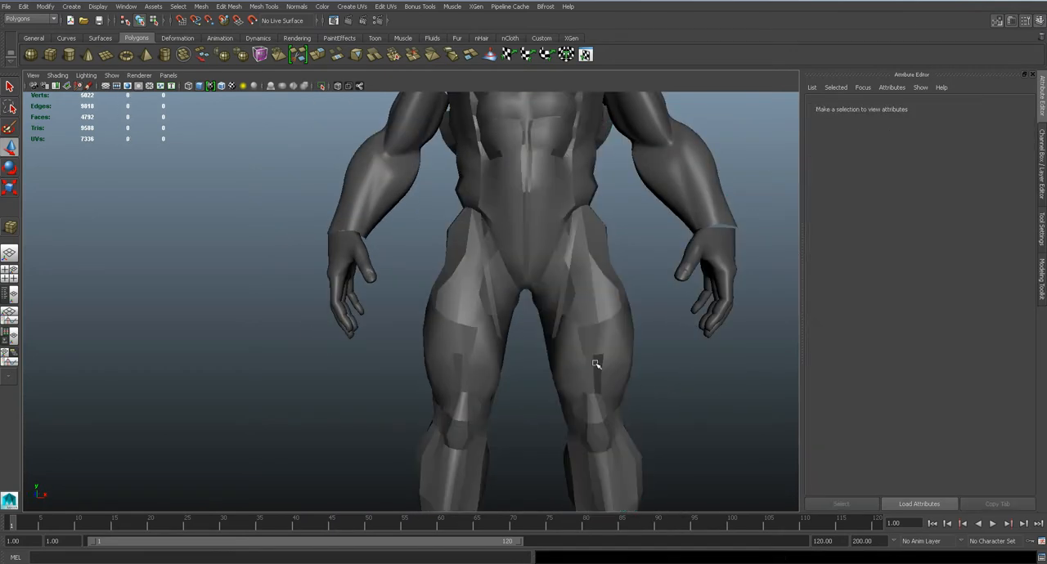
{"action": "left_click_drag", "start_coordinate": [601, 365], "coordinate": [588, 341], "text": "alt"}
{"action": "left_click", "coordinate": [590, 343]}
{"action": "key", "text": "3"}
Display the body mesh unsmoothed from behind and inspect the buttock topology by selecting the edge loops above and below it
{"action": "left_click_drag", "start_coordinate": [645, 379], "coordinate": [352, 364], "text": "alt"}
{"action": "middle_click_drag", "start_coordinate": [337, 322], "coordinate": [588, 345], "text": "alt"}
{"action": "scroll", "coordinate": [589, 345], "scroll_direction": "up", "scroll_amount": 4}
{"action": "key", "text": "1"}
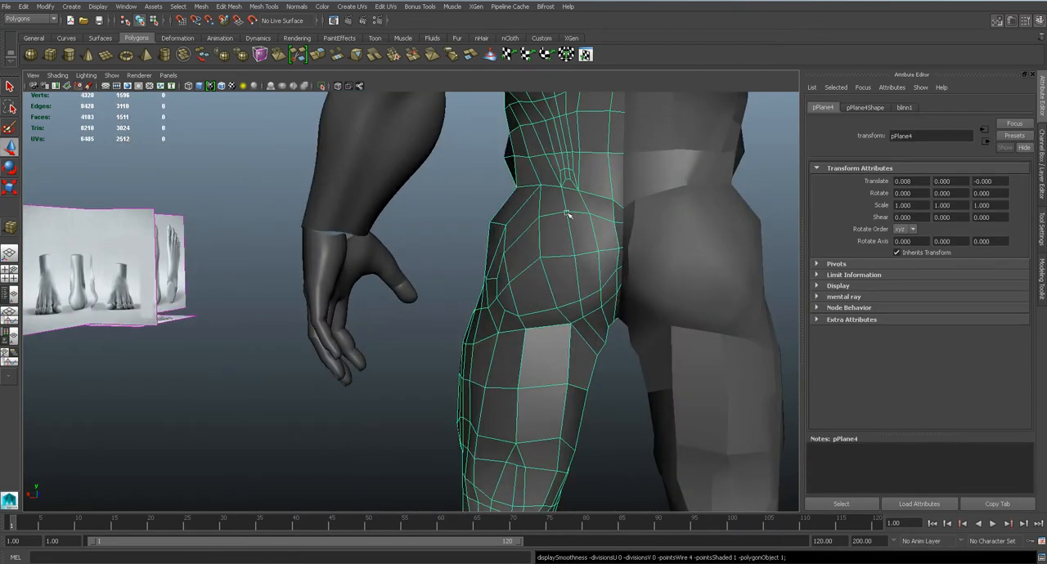
{"action": "left_click_drag", "start_coordinate": [526, 272], "coordinate": [538, 270], "text": "alt"}
{"action": "right_click_drag", "start_coordinate": [548, 230], "coordinate": [548, 205]}
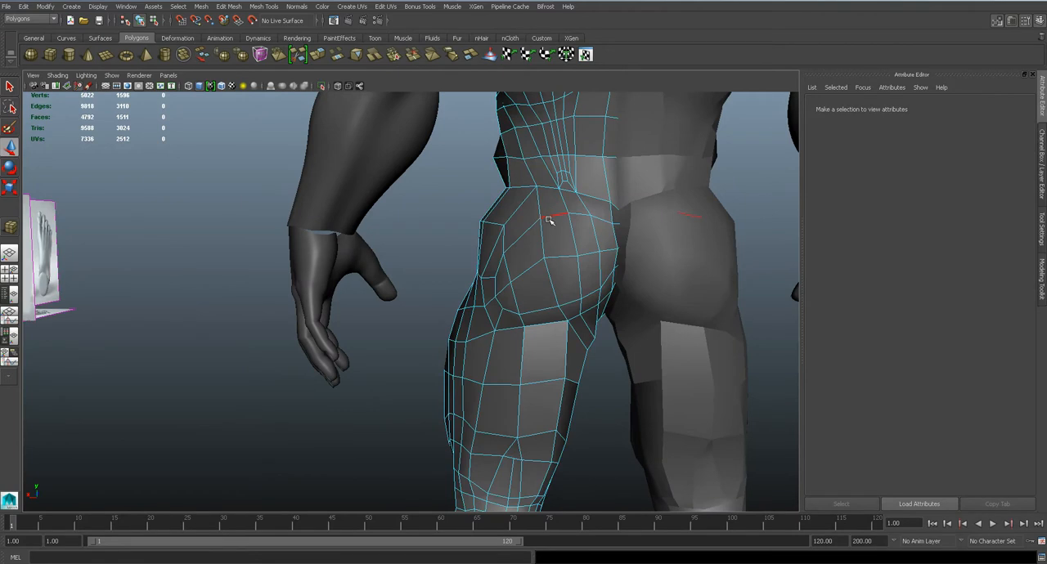
{"action": "double_click", "coordinate": [549, 219]}
{"action": "double_click", "coordinate": [509, 314], "text": "shift"}
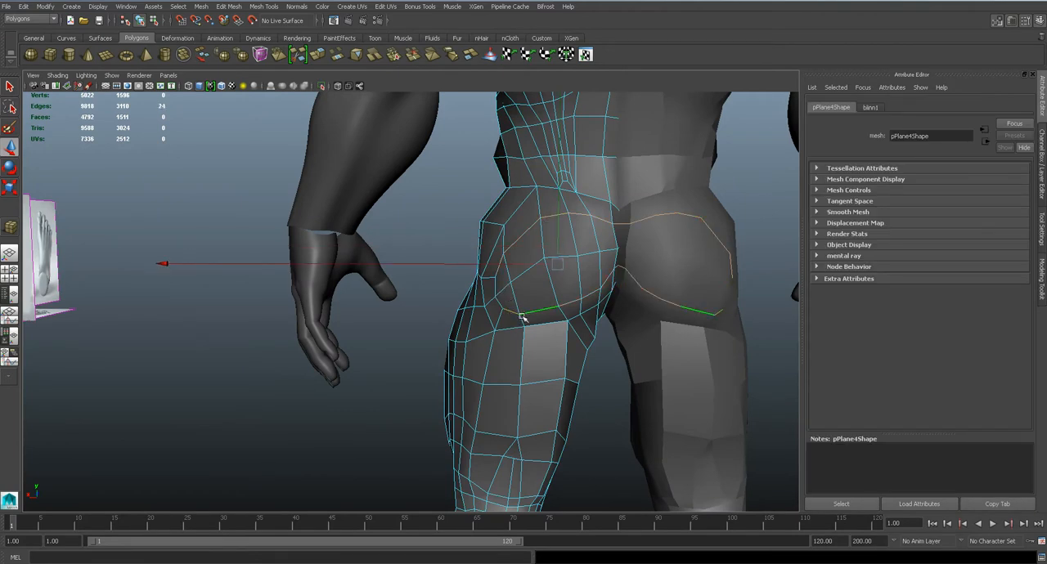
{"action": "left_click_drag", "start_coordinate": [516, 314], "coordinate": [523, 267], "text": "alt"}
{"action": "left_click", "coordinate": [435, 234]}
{"action": "left_click_drag", "start_coordinate": [529, 311], "coordinate": [568, 303], "text": "alt"}
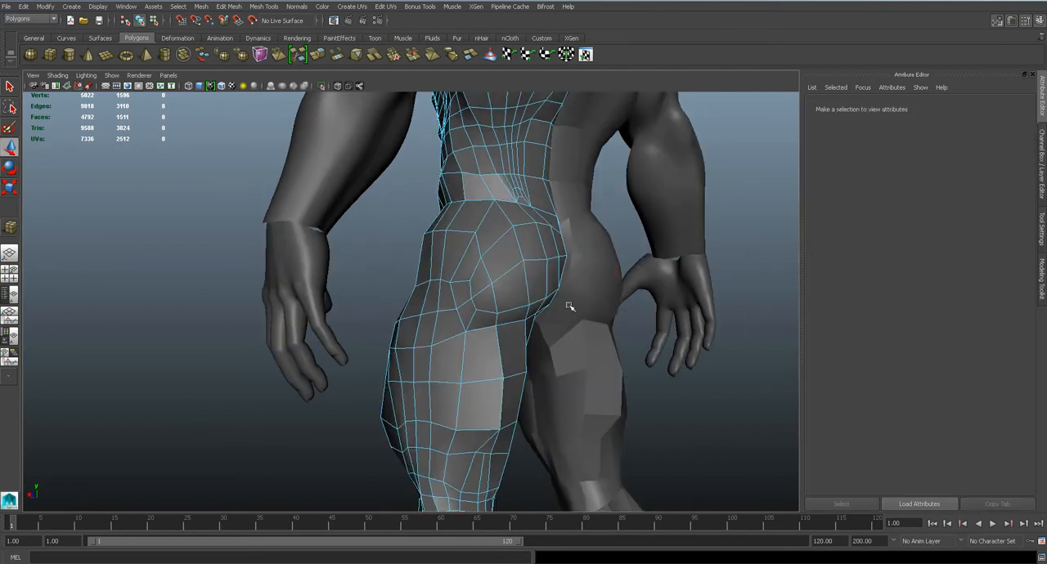
Return the body mesh to object mode with the smoothed preview and examine the whole character from the front
{"action": "right_click", "coordinate": [516, 288]}
{"action": "right_click_drag", "start_coordinate": [516, 288], "coordinate": [563, 274]}
{"action": "left_click", "coordinate": [512, 275]}
{"action": "key", "text": "3"}
{"action": "left_click", "coordinate": [705, 404]}
{"action": "left_click_drag", "start_coordinate": [447, 350], "coordinate": [627, 355], "text": "alt"}
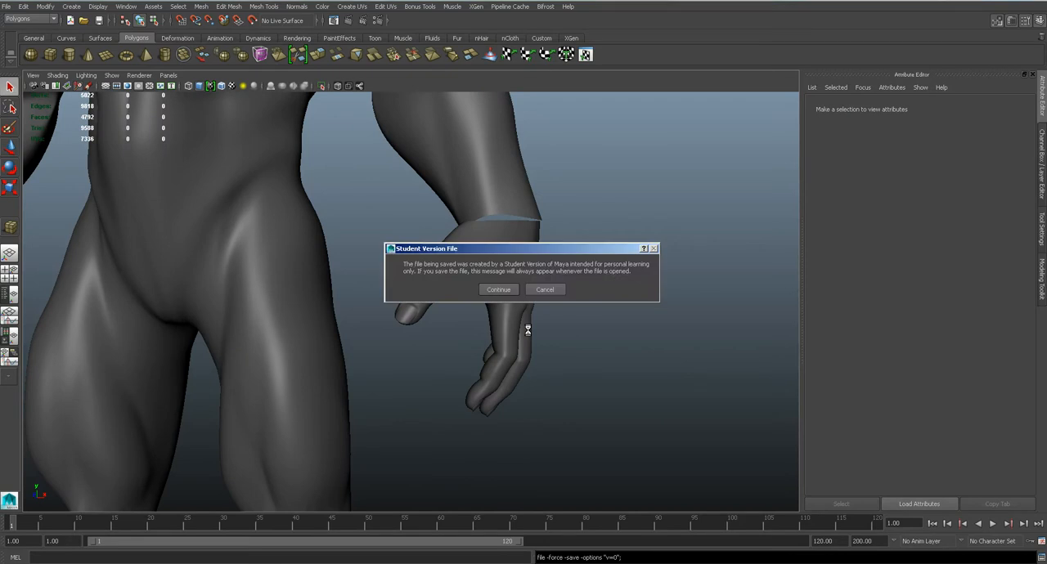
{"action": "key", "text": "Return"}
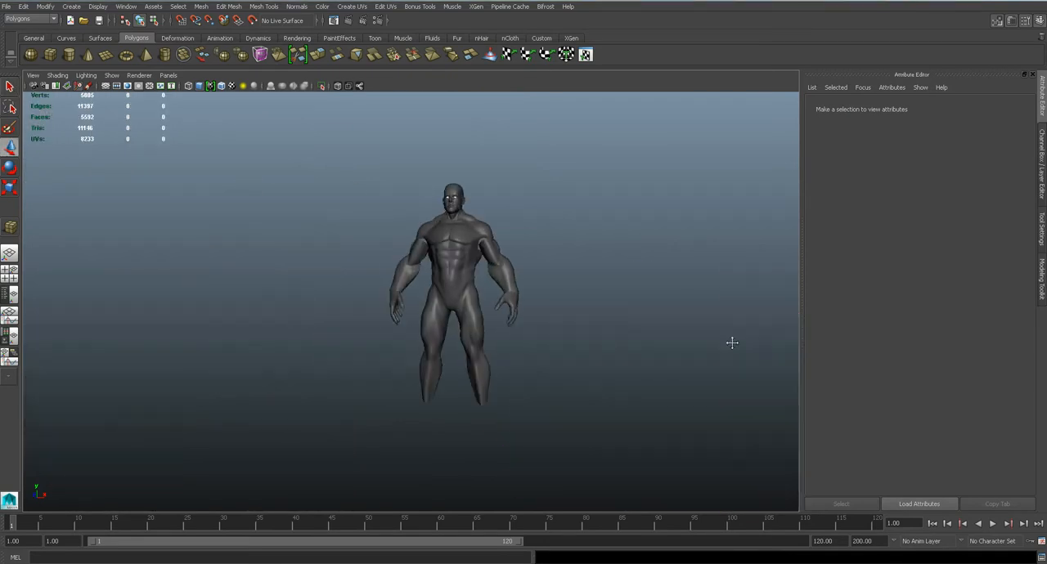
{"action": "scroll", "coordinate": [731, 342], "scroll_direction": "up", "scroll_amount": 5}
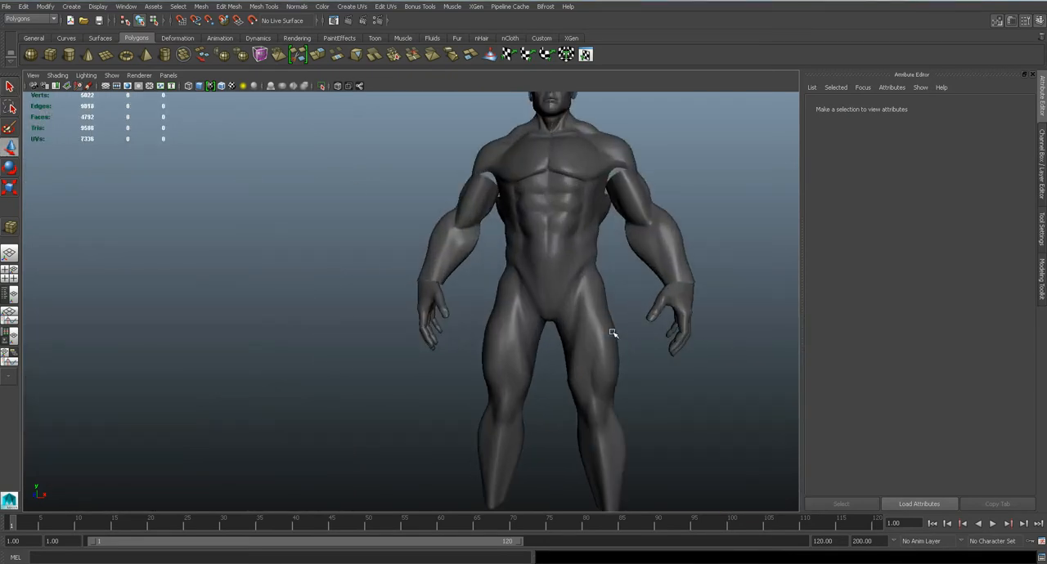
{"action": "scroll", "coordinate": [521, 274], "scroll_direction": "up", "scroll_amount": 3}
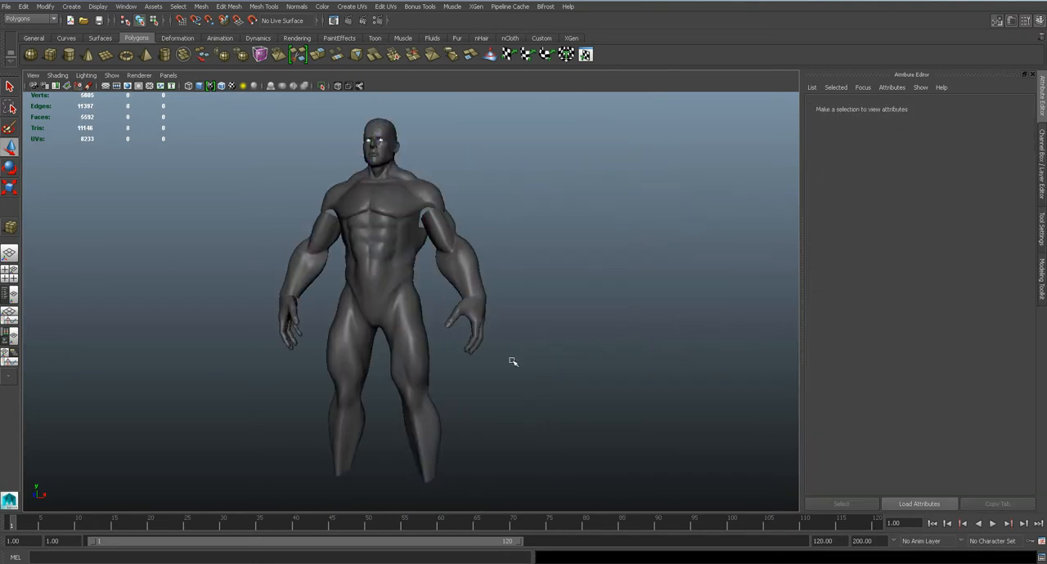
{"action": "scroll", "coordinate": [467, 351], "scroll_direction": "up", "scroll_amount": 5}
{"action": "left_click_drag", "start_coordinate": [441, 356], "coordinate": [546, 297], "text": "alt"}
{"action": "scroll", "coordinate": [546, 296], "scroll_direction": "down", "scroll_amount": 5}
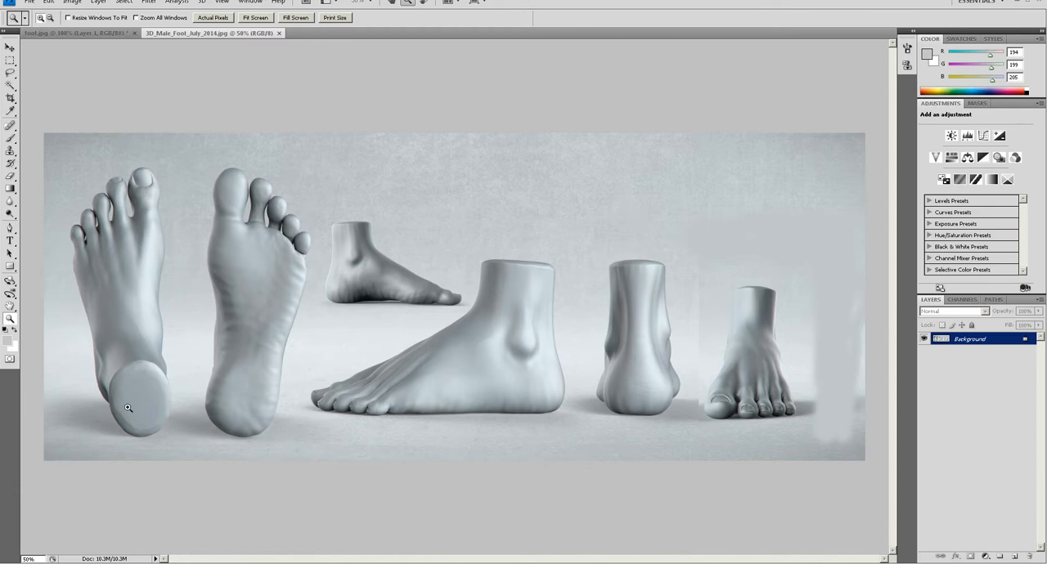
In Photoshop, add a new layer to the foot reference and brush black lines along both sides of the top-view foot
{"action": "left_click", "coordinate": [5, 331]}
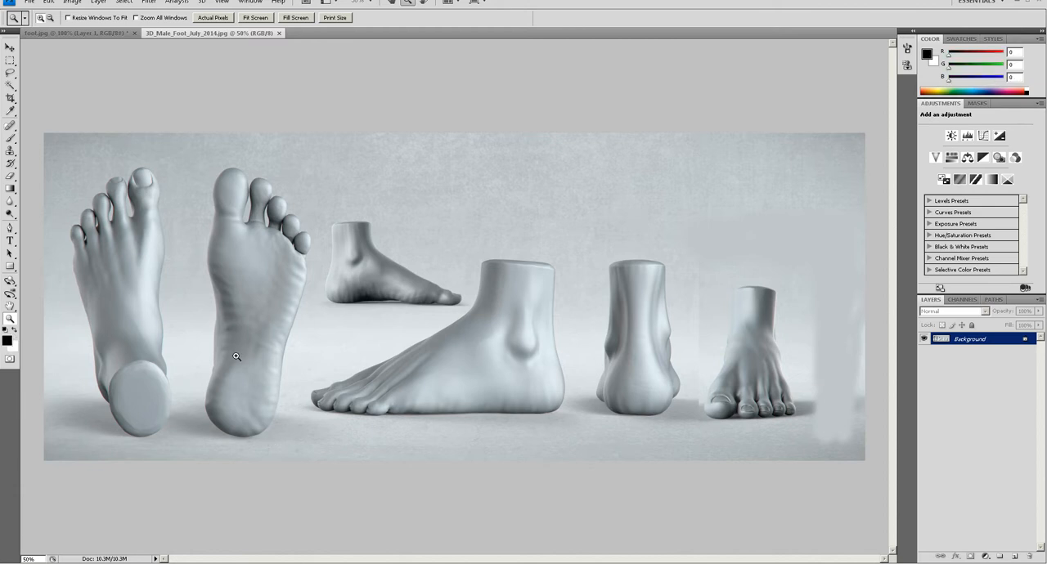
{"action": "left_click", "coordinate": [1014, 556]}
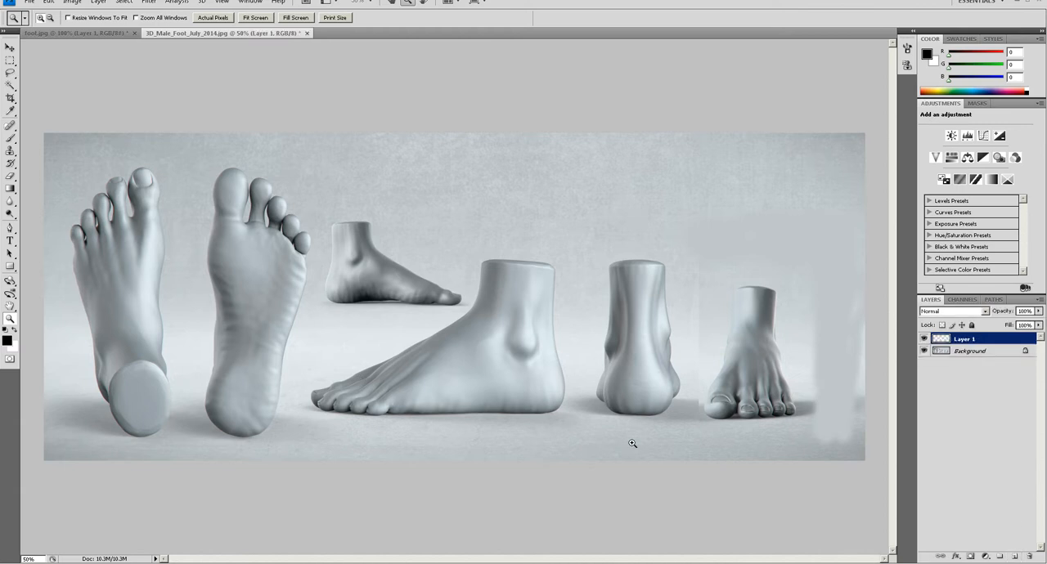
{"action": "left_click", "coordinate": [480, 388]}
{"action": "key", "text": "b"}
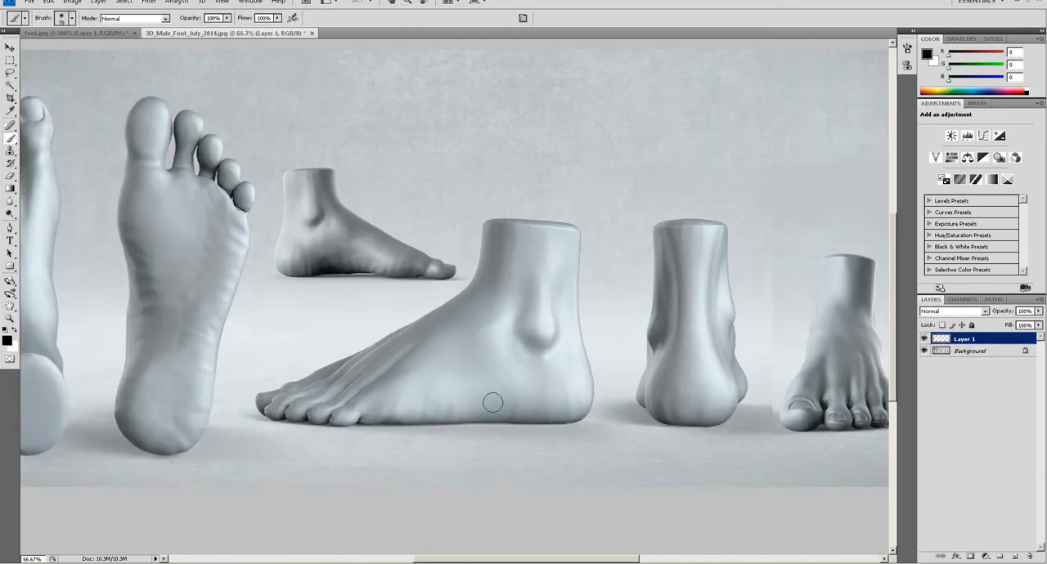
{"action": "mouse_move", "coordinate": [444, 392]}
{"action": "left_mouse_down"}
{"action": "mouse_move", "coordinate": [577, 343]}
{"action": "mouse_move", "coordinate": [568, 373]}
{"action": "left_mouse_up"}
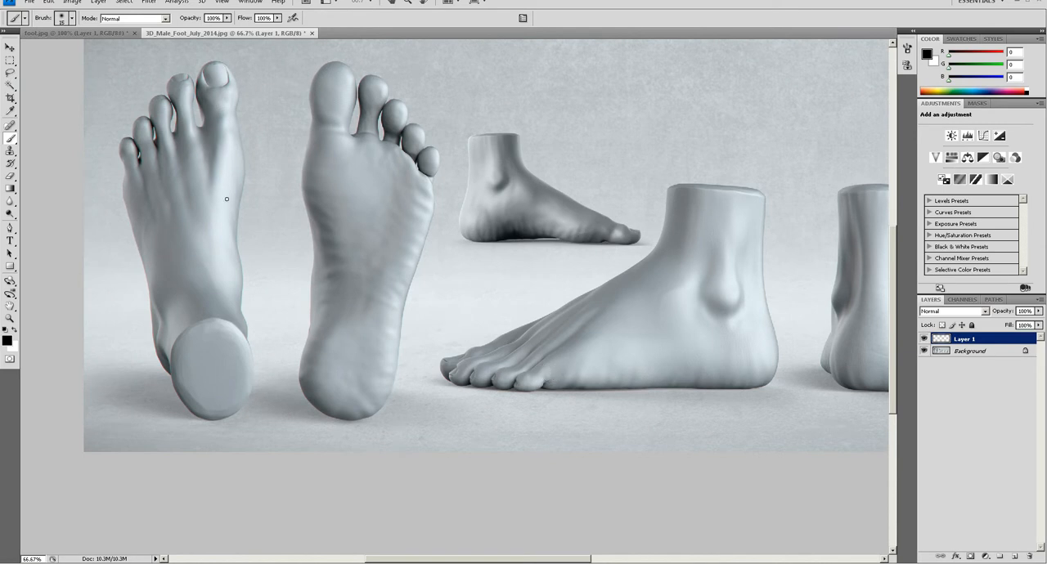
{"action": "left_click_drag", "start_coordinate": [234, 118], "coordinate": [245, 340]}
{"action": "left_click_drag", "start_coordinate": [120, 175], "coordinate": [163, 374]}
Brush a black curve along the small inner-side foot, from the big toe over the arch to the heel
{"action": "key", "text": "z"}
{"action": "left_click", "coordinate": [578, 221]}
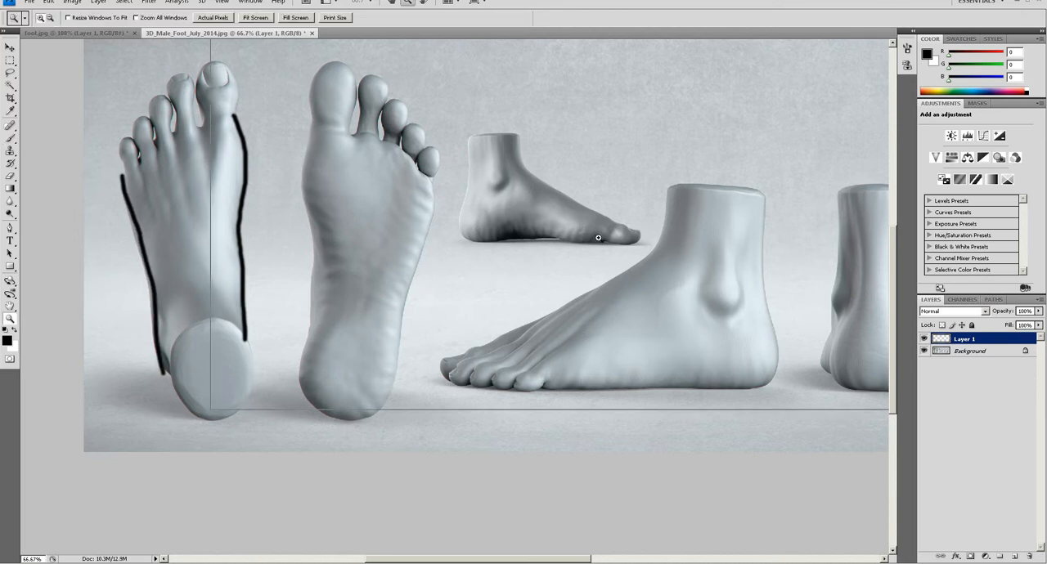
{"action": "left_click", "coordinate": [601, 235]}
{"action": "left_click", "coordinate": [614, 246]}
{"action": "key", "text": "b"}
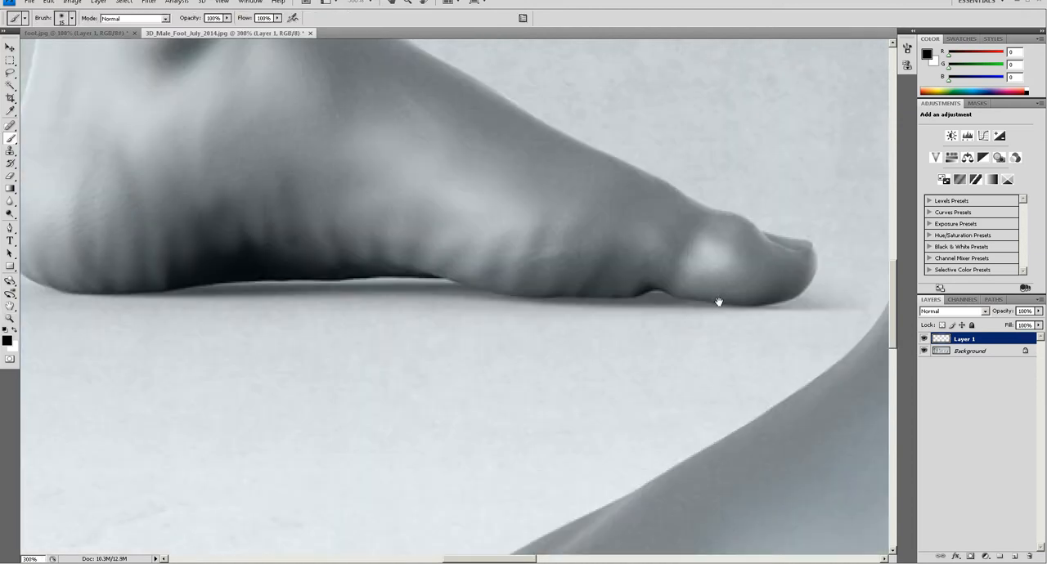
{"action": "left_click_drag", "start_coordinate": [718, 304], "coordinate": [739, 315]}
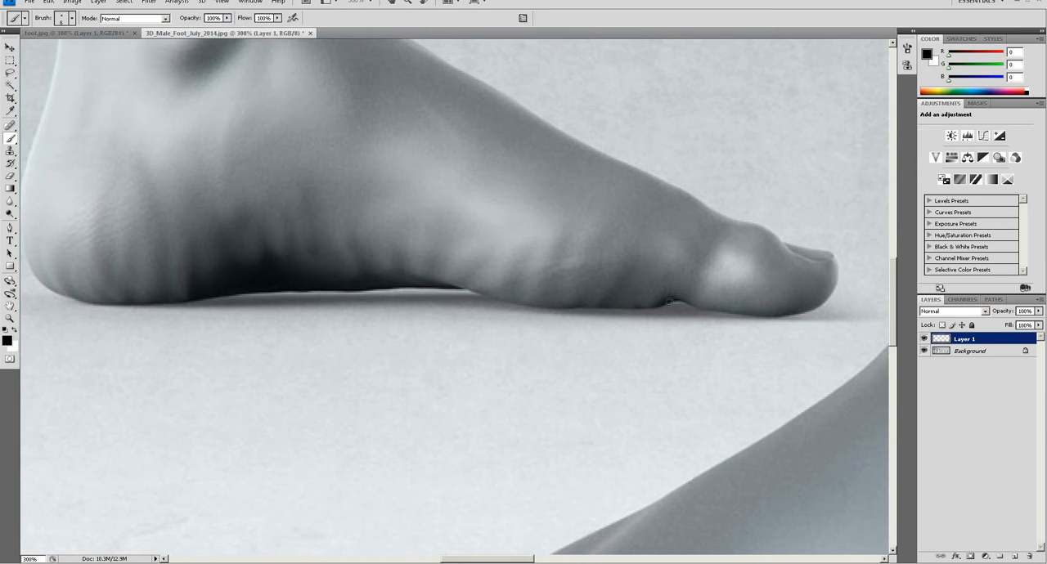
{"action": "left_click_drag", "start_coordinate": [651, 278], "coordinate": [679, 299]}
{"action": "mouse_move", "coordinate": [836, 305]}
{"action": "left_mouse_down"}
{"action": "mouse_move", "coordinate": [561, 288]}
{"action": "mouse_move", "coordinate": [431, 229]}
{"action": "mouse_move", "coordinate": [263, 230]}
{"action": "mouse_move", "coordinate": [182, 271]}
{"action": "left_mouse_up"}
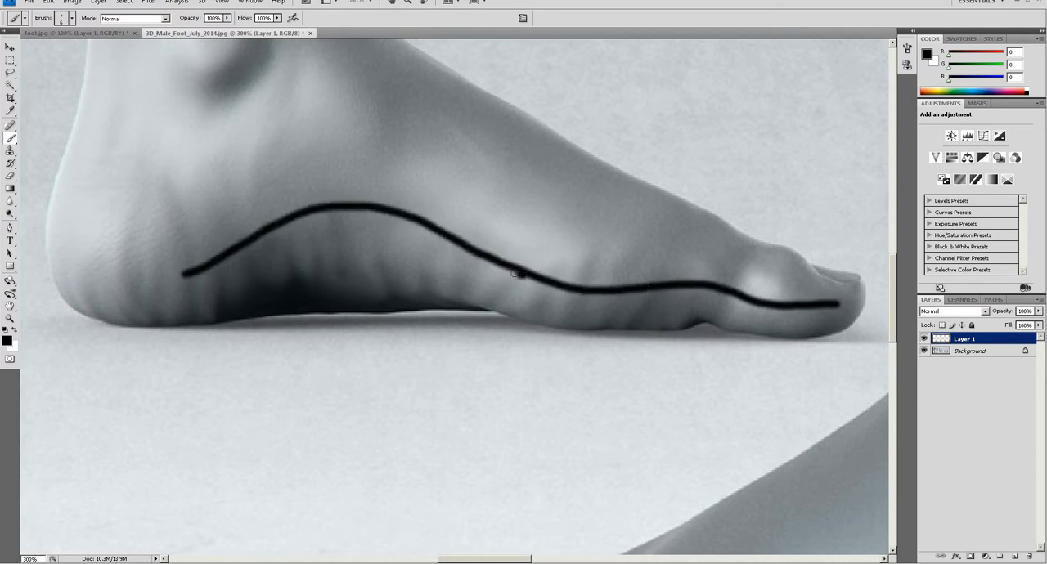
{"action": "left_click_drag", "start_coordinate": [521, 275], "coordinate": [201, 273]}
{"action": "key", "text": "ctrl+z"}
Brush two lines along the inner arch of the sole view and circle the area in front of the inner-side foot's ankle
{"action": "left_click", "coordinate": [529, 296], "text": "alt"}
{"action": "left_click_drag", "start_coordinate": [412, 311], "coordinate": [845, 190]}
{"action": "left_click", "coordinate": [501, 263], "text": "alt"}
{"action": "key", "text": "b"}
{"action": "mouse_move", "coordinate": [347, 194]}
{"action": "left_mouse_down"}
{"action": "mouse_move", "coordinate": [369, 257]}
{"action": "mouse_move", "coordinate": [339, 405]}
{"action": "left_mouse_up"}
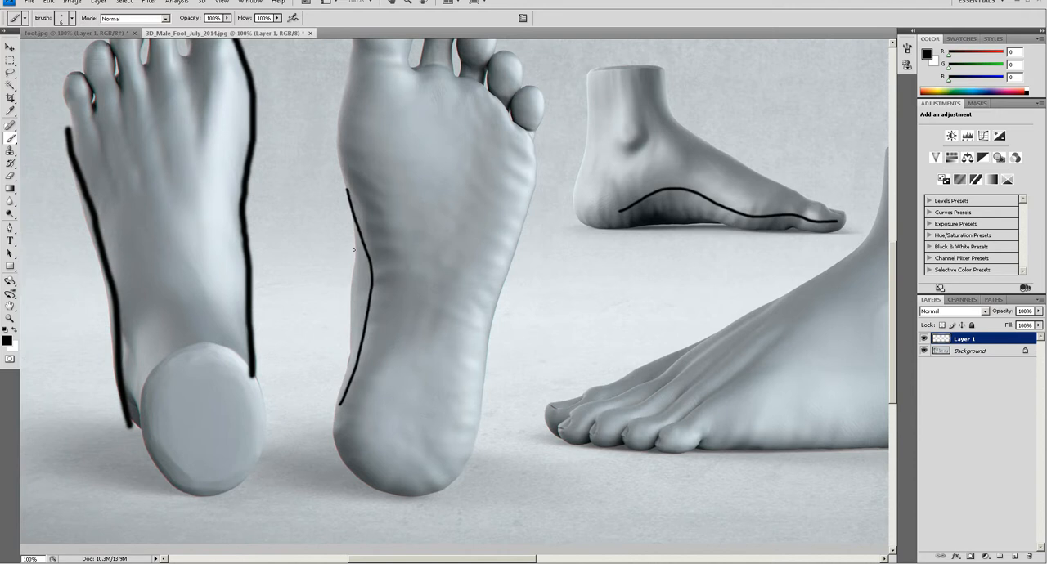
{"action": "left_click_drag", "start_coordinate": [354, 232], "coordinate": [347, 337]}
{"action": "left_click_drag", "start_coordinate": [650, 150], "coordinate": [629, 167]}
{"action": "left_click_drag", "start_coordinate": [565, 374], "coordinate": [410, 356]}
{"action": "left_click_drag", "start_coordinate": [591, 409], "coordinate": [447, 399]}
{"action": "left_click_drag", "start_coordinate": [534, 375], "coordinate": [427, 363]}
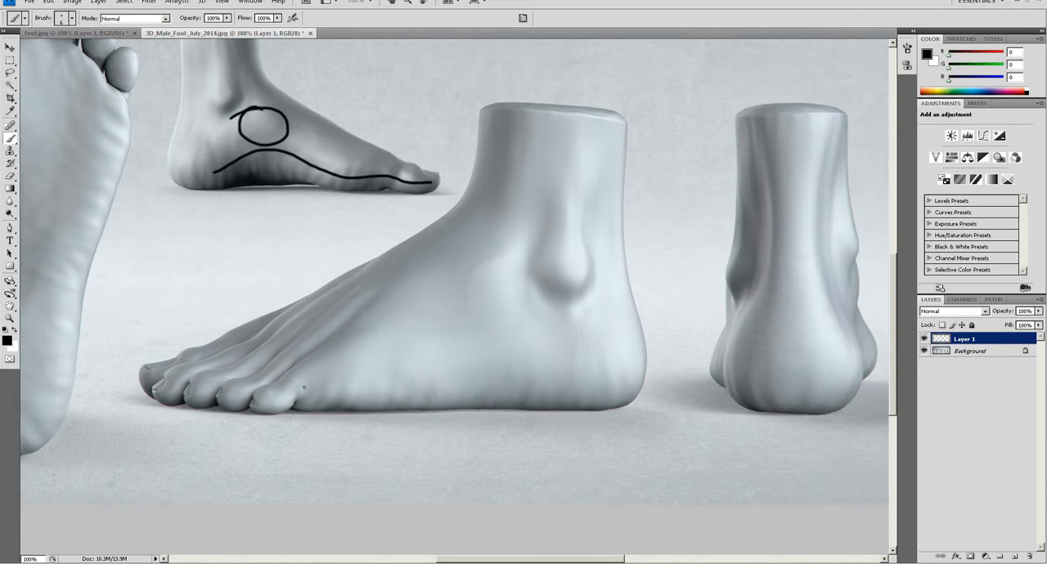
{"action": "left_click_drag", "start_coordinate": [277, 390], "coordinate": [460, 236]}
{"action": "key", "text": "ctrl+z"}
{"action": "left_click_drag", "start_coordinate": [361, 345], "coordinate": [397, 342]}
{"action": "mouse_move", "coordinate": [326, 376]}
{"action": "left_mouse_down"}
{"action": "mouse_move", "coordinate": [454, 359]}
{"action": "mouse_move", "coordinate": [621, 364]}
{"action": "left_mouse_up"}
{"action": "key", "text": "ctrl+z"}
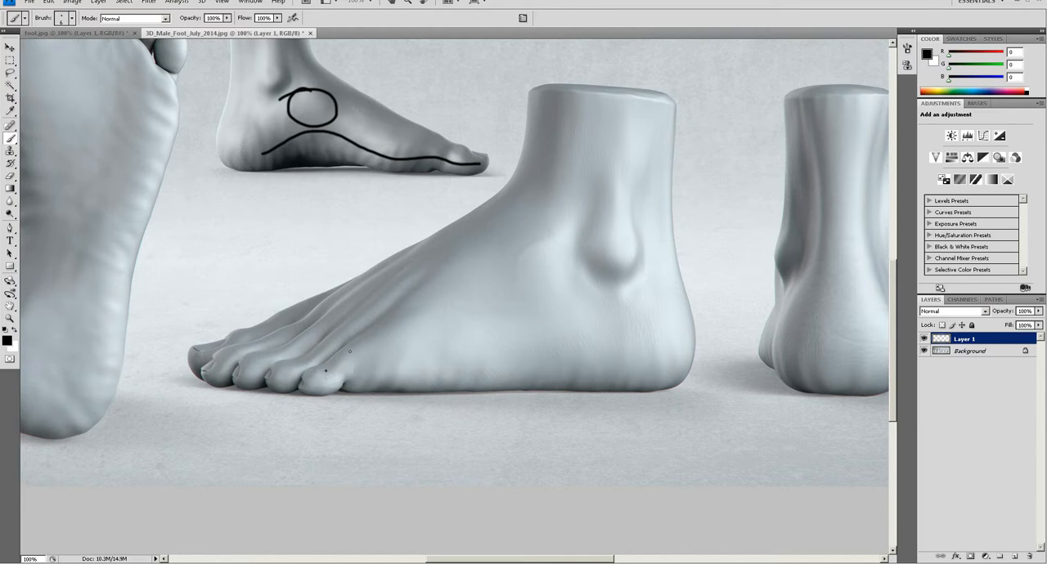
Brush three lines from the little toe of the outer-side foot: one along the sole's edge and two fanning up to the instep
{"action": "left_click_drag", "start_coordinate": [324, 378], "coordinate": [667, 367]}
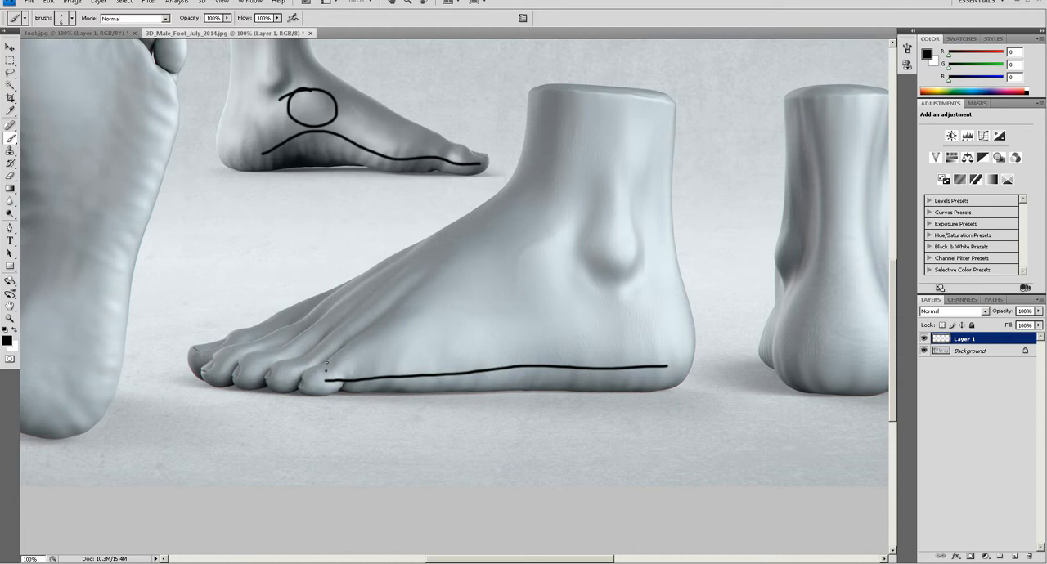
{"action": "left_click_drag", "start_coordinate": [347, 347], "coordinate": [512, 232]}
{"action": "left_click_drag", "start_coordinate": [328, 372], "coordinate": [528, 287]}
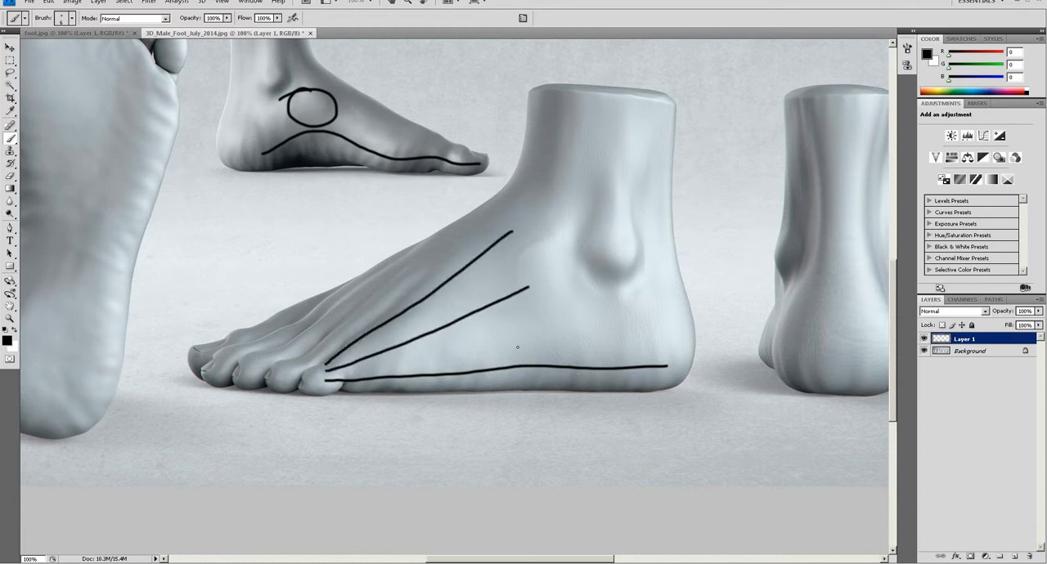
Mark a dot on the inner instep of the front-view foot and brush a line across the foot behind the toes
{"action": "scroll", "coordinate": [506, 342], "scroll_direction": "right", "scroll_amount": 10, "text": "ctrl"}
{"action": "key", "text": "z"}
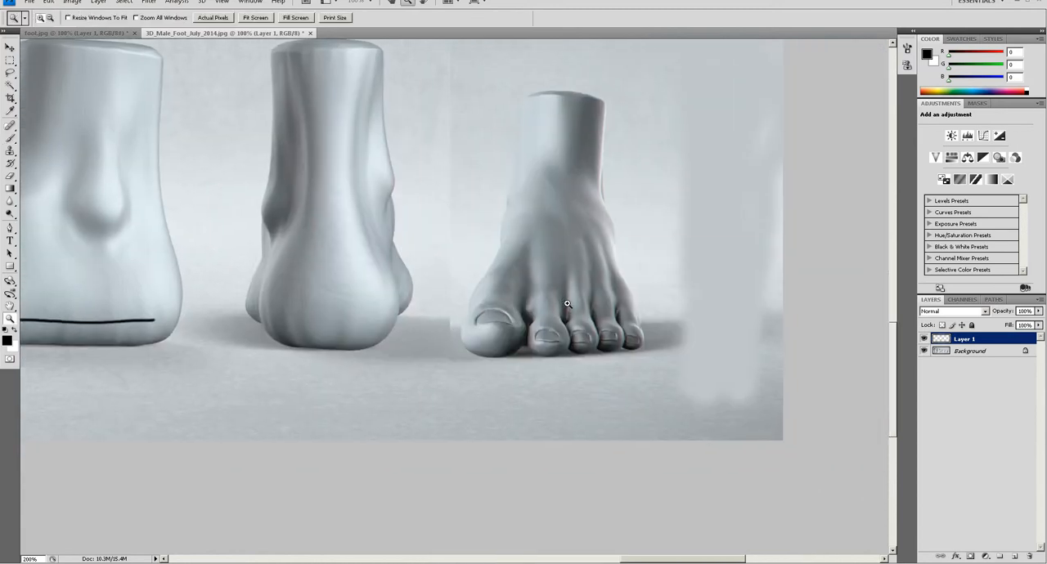
{"action": "left_click", "coordinate": [566, 303]}
{"action": "key", "text": "b"}
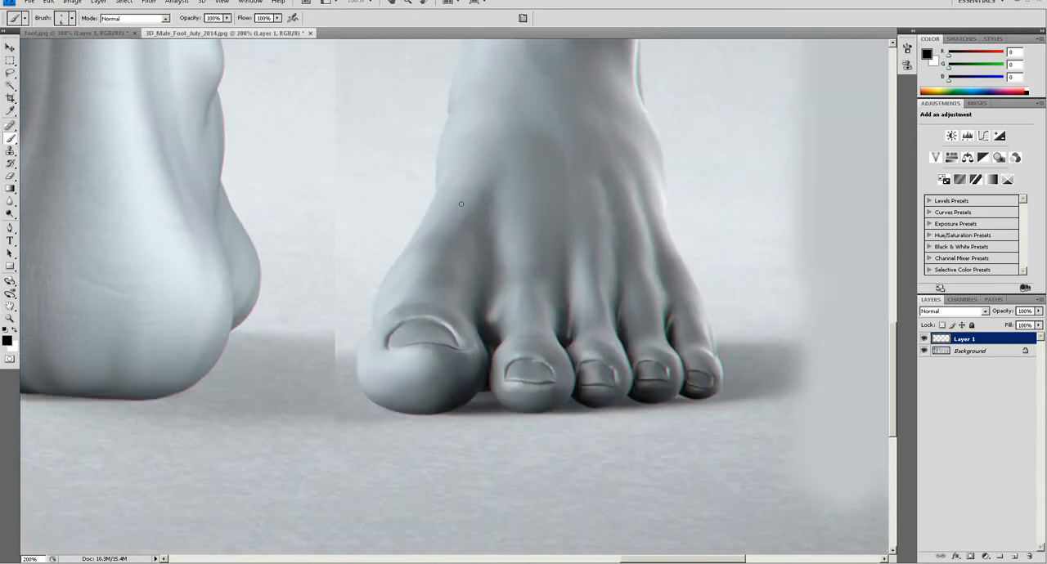
{"action": "left_click", "coordinate": [473, 183]}
{"action": "key", "text": "ctrl+z"}
{"action": "key", "text": "ctrl+z"}
{"action": "left_click_drag", "start_coordinate": [429, 235], "coordinate": [729, 332]}
{"action": "key", "text": "ctrl+z"}
{"action": "left_click_drag", "start_coordinate": [435, 229], "coordinate": [706, 302]}
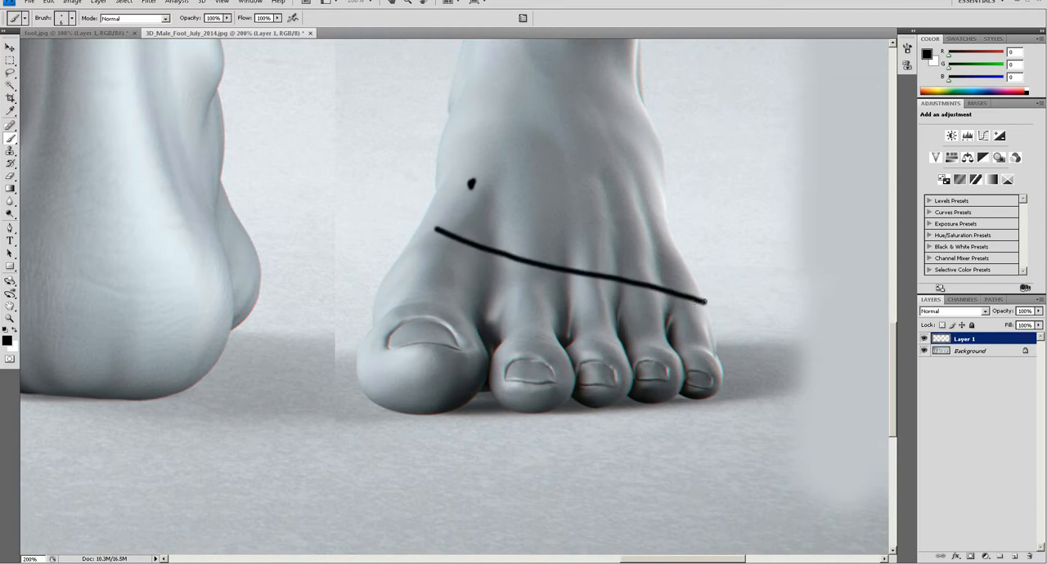
Brush a curve across the base of the toes on the top-view foot, joining its two side lines
{"action": "left_click_drag", "start_coordinate": [591, 274], "coordinate": [620, 338]}
{"action": "mouse_move", "coordinate": [645, 246]}
{"action": "left_mouse_down"}
{"action": "mouse_move", "coordinate": [668, 276]}
{"action": "mouse_move", "coordinate": [761, 261]}
{"action": "left_mouse_up"}
{"action": "left_click_drag", "start_coordinate": [658, 290], "coordinate": [806, 270]}
{"action": "left_click_drag", "start_coordinate": [287, 279], "coordinate": [761, 270]}
{"action": "left_click_drag", "start_coordinate": [377, 292], "coordinate": [757, 272]}
{"action": "left_click_drag", "start_coordinate": [205, 303], "coordinate": [711, 268]}
{"action": "left_click_drag", "start_coordinate": [335, 270], "coordinate": [736, 259]}
{"action": "mouse_move", "coordinate": [372, 102]}
{"action": "left_mouse_down"}
{"action": "mouse_move", "coordinate": [659, 196]}
{"action": "mouse_move", "coordinate": [699, 299]}
{"action": "mouse_move", "coordinate": [717, 445]}
{"action": "left_mouse_up"}
{"action": "left_click", "coordinate": [643, 359], "text": "alt"}
{"action": "mouse_move", "coordinate": [470, 302]}
{"action": "left_mouse_down"}
{"action": "mouse_move", "coordinate": [531, 240]}
{"action": "mouse_move", "coordinate": [597, 210]}
{"action": "left_mouse_up"}
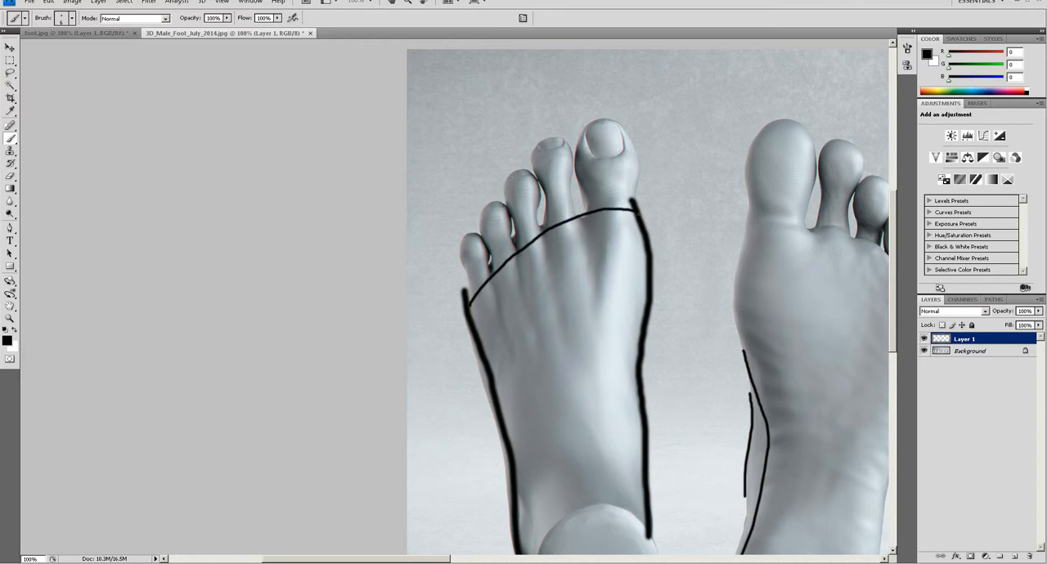
Brush four lines running back from the toe-base curve along the top-view foot
{"action": "left_click_drag", "start_coordinate": [632, 265], "coordinate": [445, 212]}
{"action": "left_click_drag", "start_coordinate": [425, 167], "coordinate": [416, 266]}
{"action": "left_click_drag", "start_coordinate": [374, 182], "coordinate": [397, 296]}
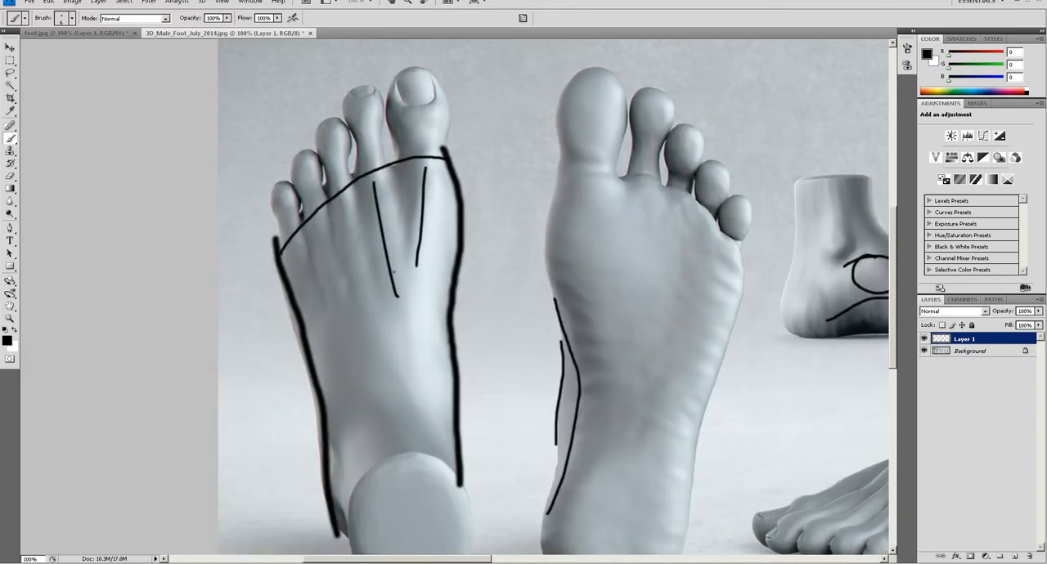
{"action": "left_click_drag", "start_coordinate": [341, 192], "coordinate": [359, 272]}
{"action": "left_click_drag", "start_coordinate": [317, 218], "coordinate": [334, 299]}
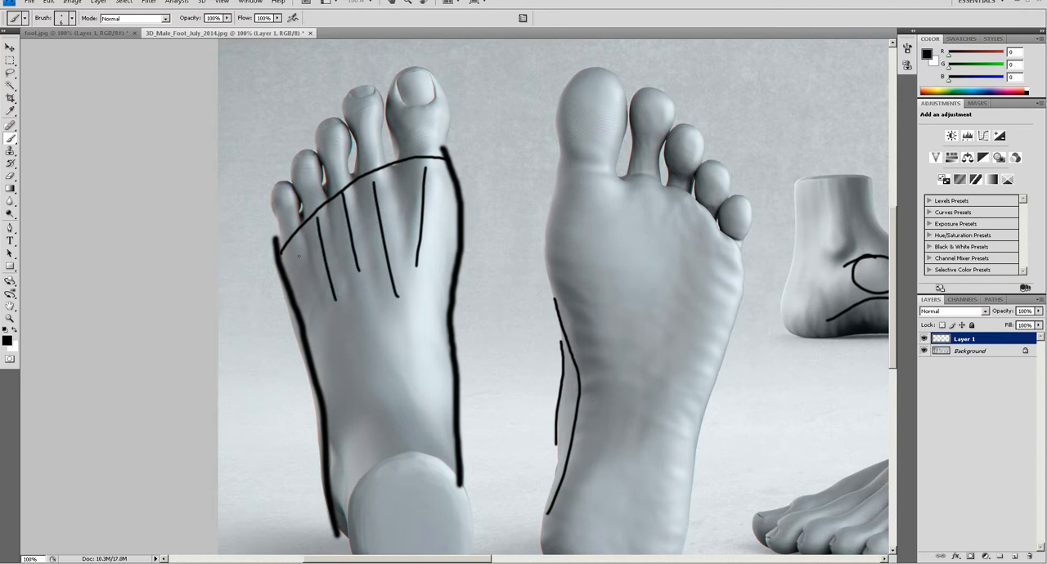
Add a fifth lengthwise line near the little toe and brush two curves across the top-view foot to form a grid
{"action": "mouse_move", "coordinate": [294, 239]}
{"action": "left_mouse_down"}
{"action": "mouse_move", "coordinate": [309, 309]}
{"action": "mouse_move", "coordinate": [484, 291]}
{"action": "left_mouse_up"}
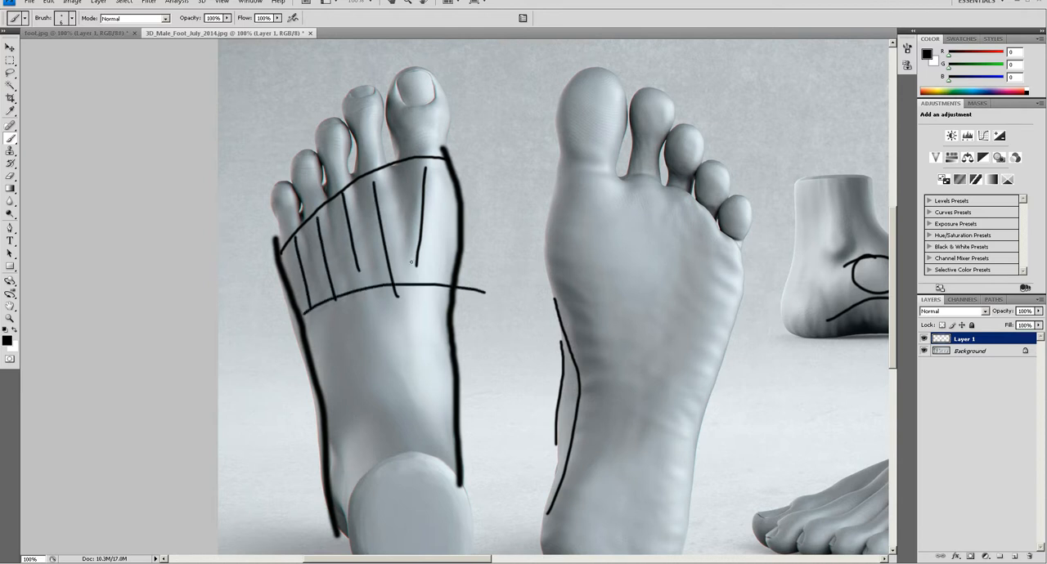
{"action": "mouse_move", "coordinate": [459, 233]}
{"action": "left_mouse_down"}
{"action": "mouse_move", "coordinate": [219, 309]}
{"action": "mouse_move", "coordinate": [253, 282]}
{"action": "mouse_move", "coordinate": [268, 285]}
{"action": "left_mouse_up"}
{"action": "key", "text": "e"}
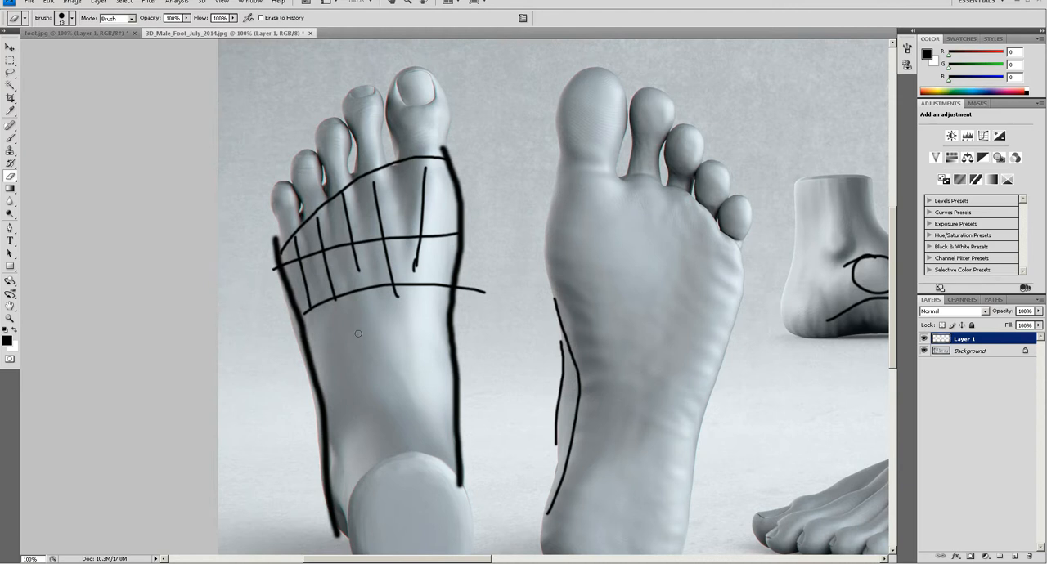
{"action": "key", "text": "b"}
Review the marked-up foot views, and switch to Maya to view the foot reference planes beside the character
{"action": "mouse_move", "coordinate": [473, 359]}
{"action": "left_mouse_down"}
{"action": "mouse_move", "coordinate": [357, 308]}
{"action": "mouse_move", "coordinate": [169, 297]}
{"action": "left_mouse_up"}
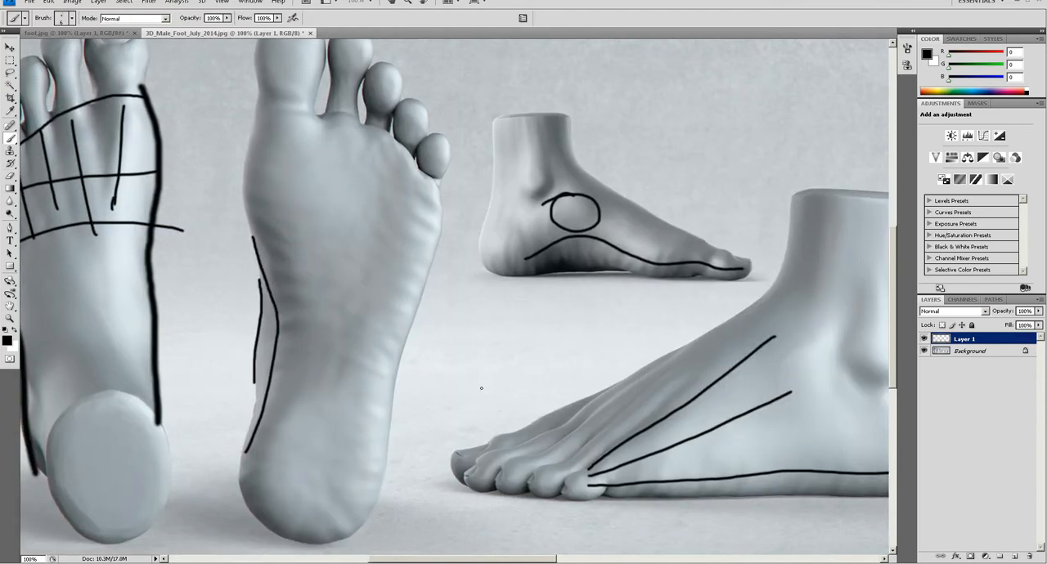
{"action": "left_click_drag", "start_coordinate": [574, 399], "coordinate": [356, 311]}
{"action": "left_click_drag", "start_coordinate": [413, 326], "coordinate": [366, 328]}
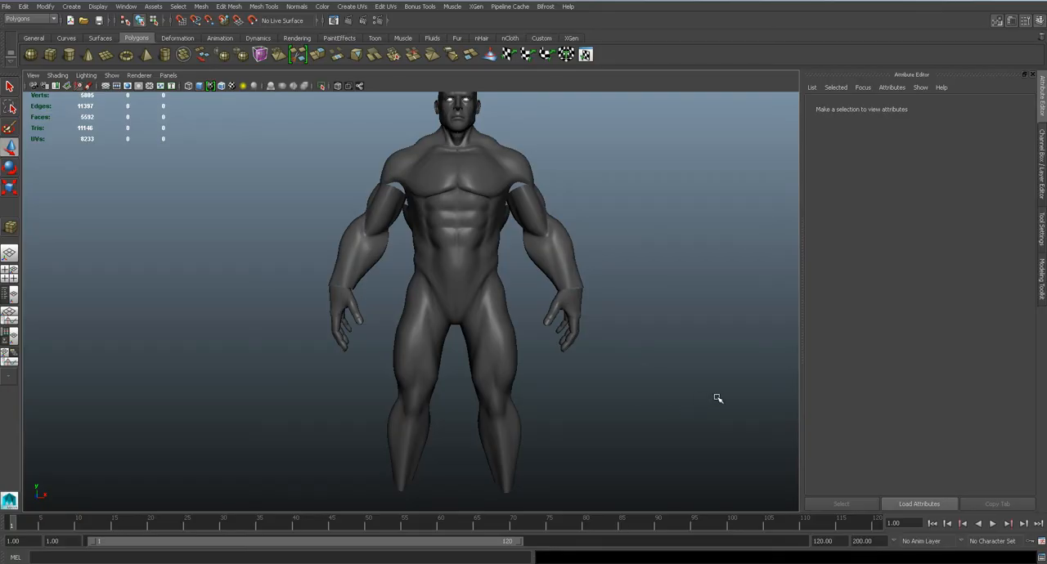
{"action": "mouse_move", "coordinate": [717, 400]}
{"action": "middle_mouse_down", "text": "alt"}
{"action": "mouse_move", "coordinate": [390, 299]}
{"action": "mouse_move", "coordinate": [140, 204]}
{"action": "middle_mouse_up", "text": "alt"}
{"action": "scroll", "coordinate": [547, 341], "scroll_direction": "down", "scroll_amount": 5}
{"action": "scroll", "coordinate": [528, 318], "scroll_direction": "down", "scroll_amount": 10}
{"action": "scroll", "coordinate": [528, 318], "scroll_direction": "up", "scroll_amount": 10}
{"action": "scroll", "coordinate": [529, 324], "scroll_direction": "down", "scroll_amount": 6}
{"action": "scroll", "coordinate": [530, 325], "scroll_direction": "down", "scroll_amount": 5}
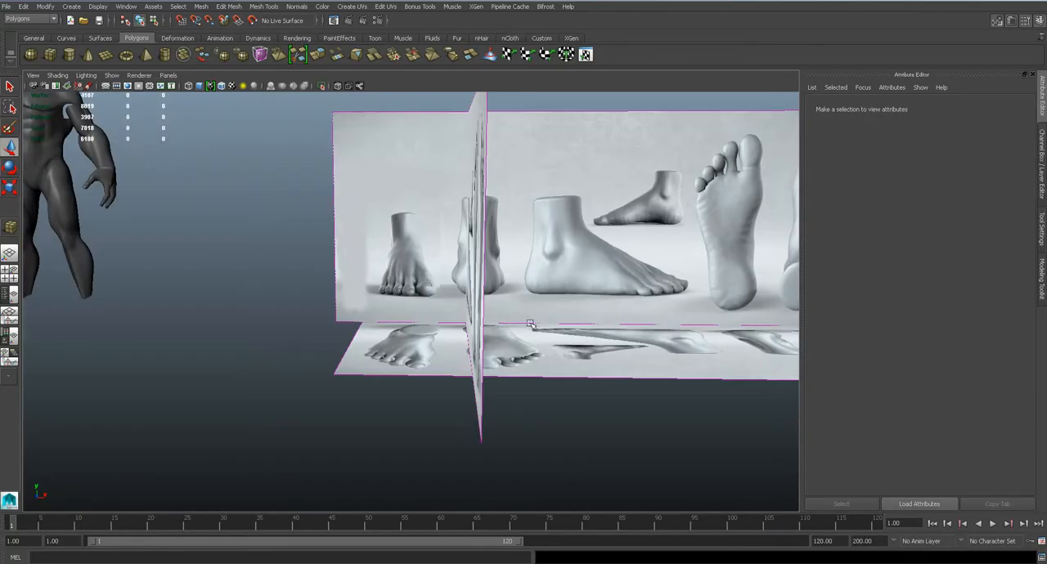
Hide both halves of the character's body mesh, leaving the foot reference planes in view
{"action": "left_click_drag", "start_coordinate": [562, 380], "coordinate": [467, 315], "text": "alt"}
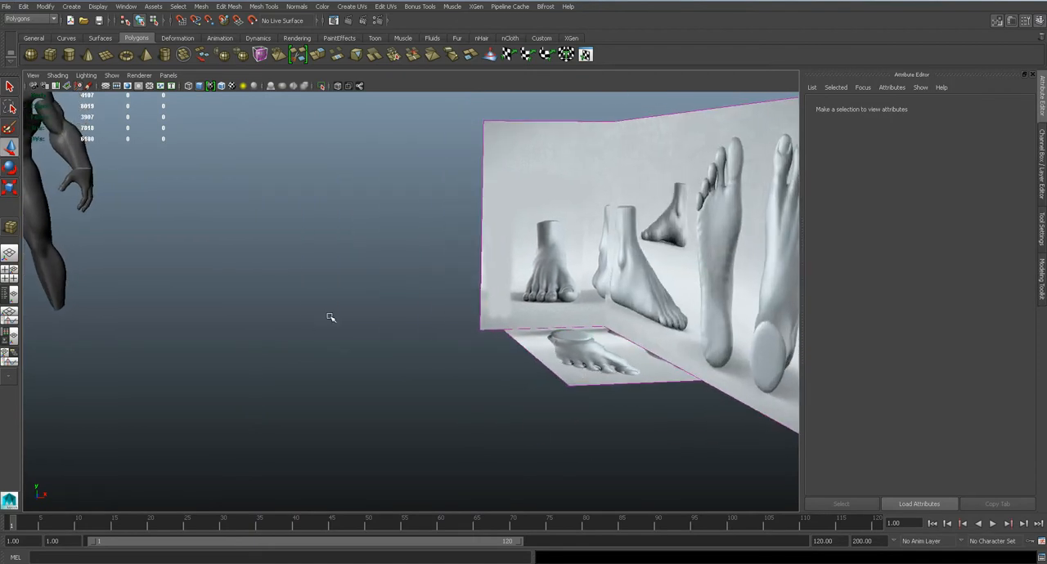
{"action": "left_click_drag", "start_coordinate": [329, 358], "coordinate": [451, 326], "text": "alt"}
{"action": "middle_click_drag", "start_coordinate": [451, 326], "coordinate": [572, 360], "text": "alt"}
{"action": "left_click_drag", "start_coordinate": [192, 149], "coordinate": [425, 348]}
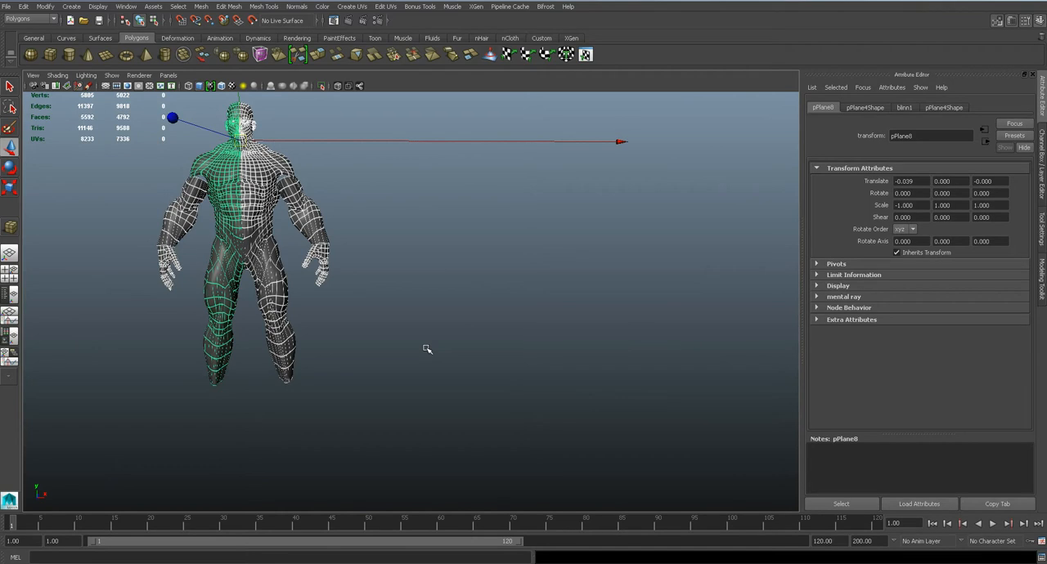
{"action": "key", "text": "ctrl+h"}
Group the remaining eye spheres, hide the group, and save the scene
{"action": "left_click_drag", "start_coordinate": [159, 194], "coordinate": [293, 275]}
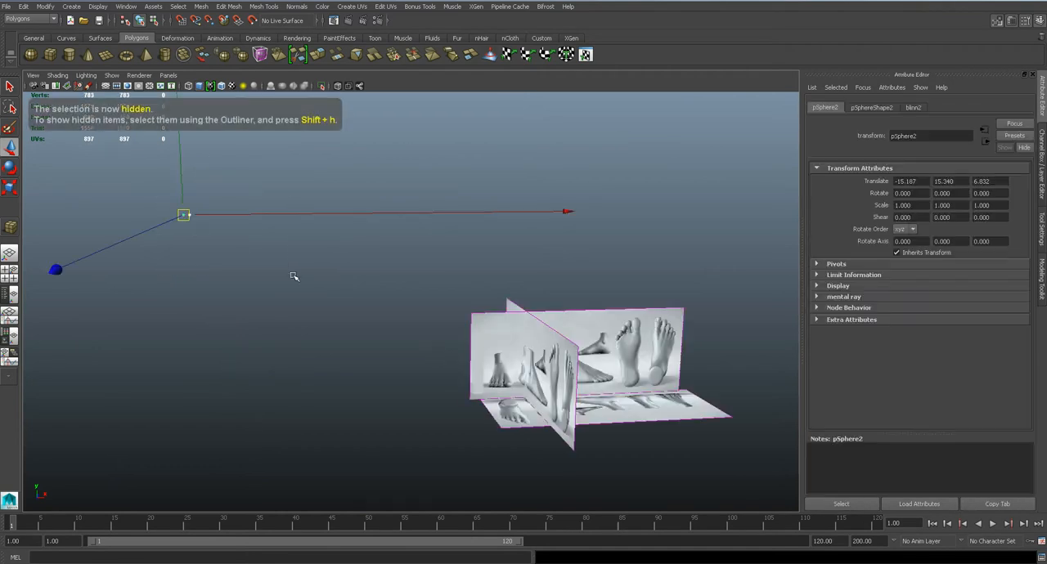
{"action": "key", "text": "ctrl+g"}
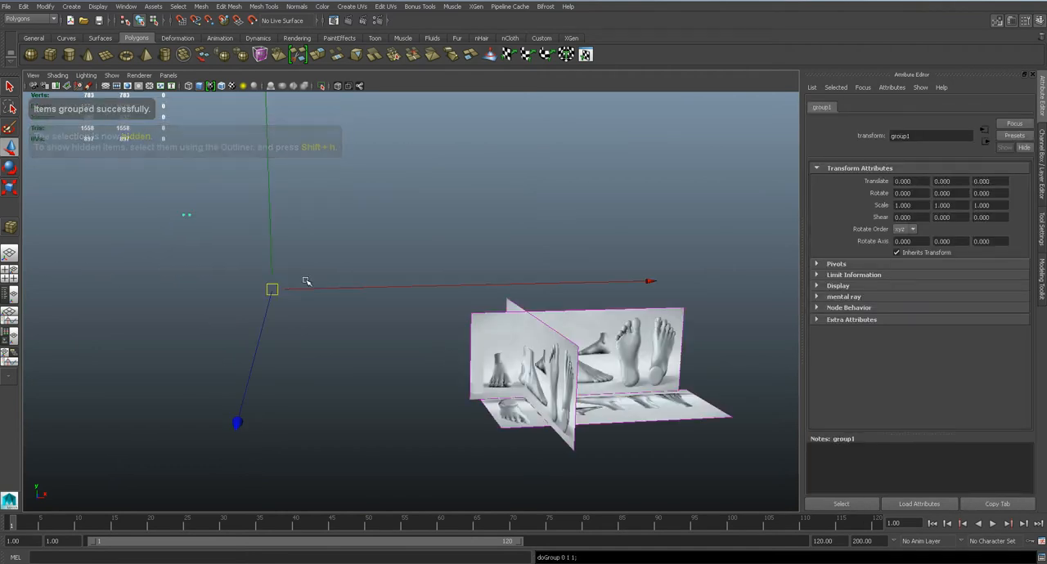
{"action": "key", "text": "ctrl+h"}
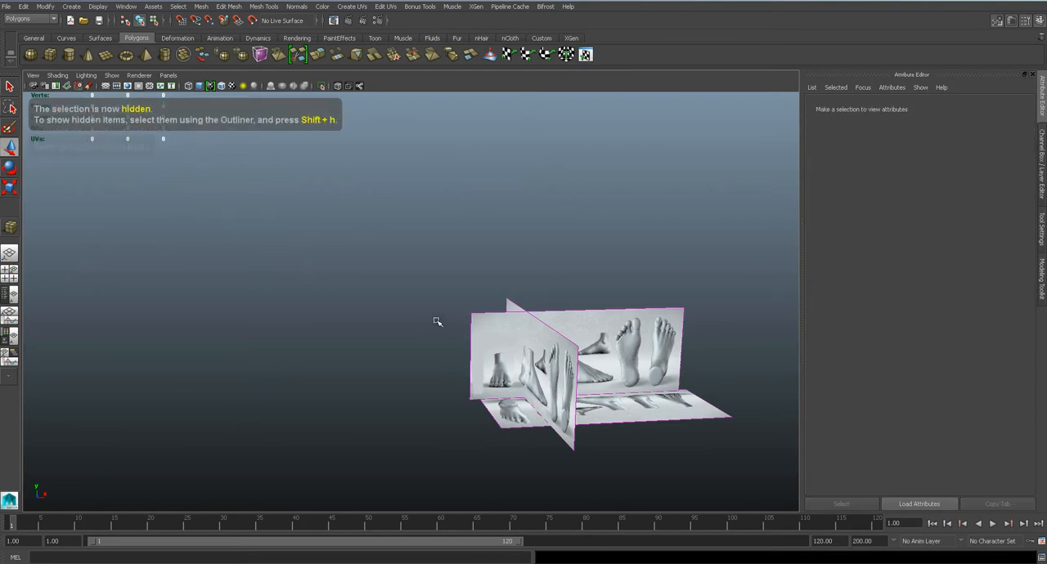
{"action": "key", "text": "ctrl+s"}
{"action": "key", "text": "Return"}
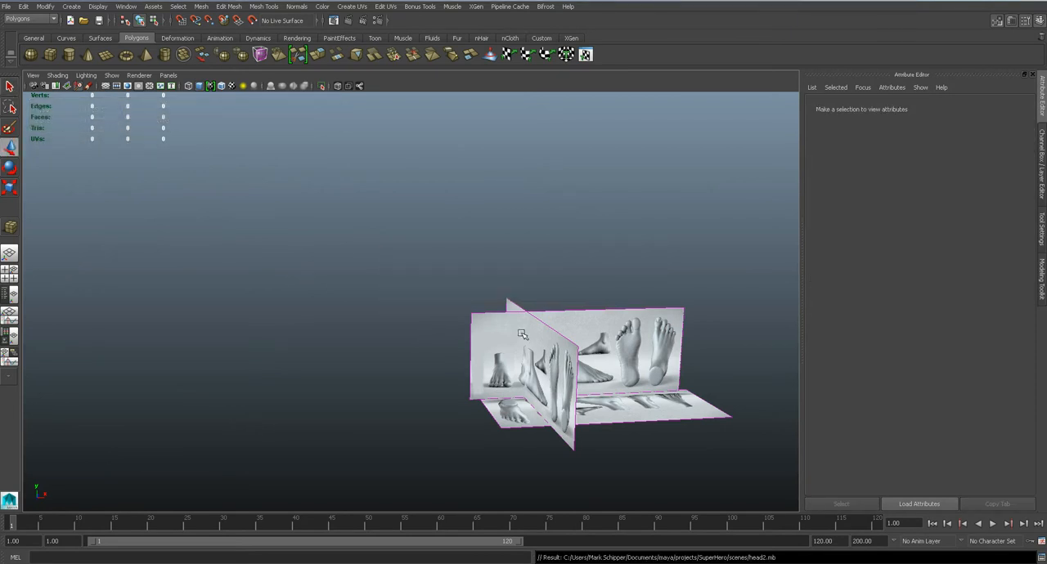
In the top view, create a polygon cube over the top-view foot, spanning from the ankle to the toes
{"action": "right_click_drag", "start_coordinate": [516, 335], "coordinate": [511, 369], "text": "alt"}
{"action": "middle_click_drag", "start_coordinate": [549, 406], "coordinate": [453, 297], "text": "alt"}
{"action": "left_click_drag", "start_coordinate": [461, 335], "coordinate": [464, 366], "text": "alt"}
{"action": "key", "text": "space"}
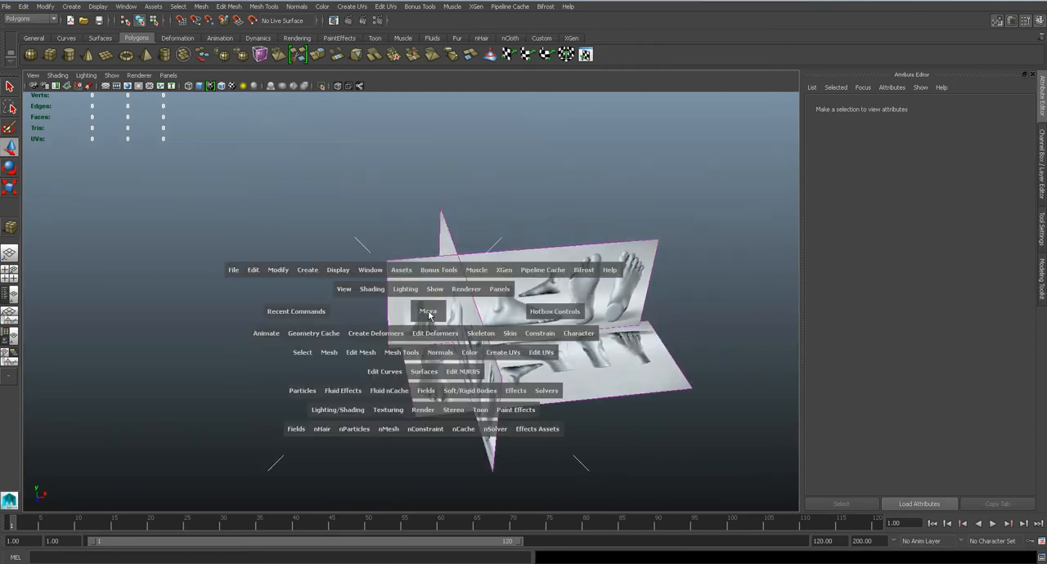
{"action": "left_click_drag", "start_coordinate": [427, 311], "coordinate": [362, 308]}
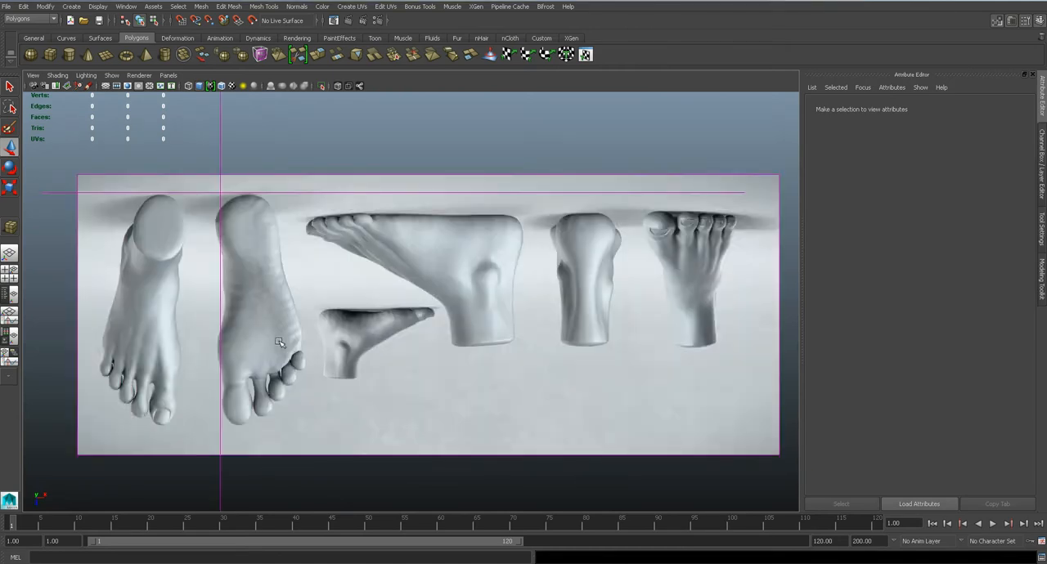
{"action": "middle_click_drag", "start_coordinate": [281, 341], "coordinate": [557, 368], "text": "alt"}
{"action": "right_click_drag", "start_coordinate": [400, 344], "coordinate": [463, 349], "text": "alt"}
{"action": "middle_click_drag", "start_coordinate": [463, 349], "coordinate": [460, 272], "text": "alt"}
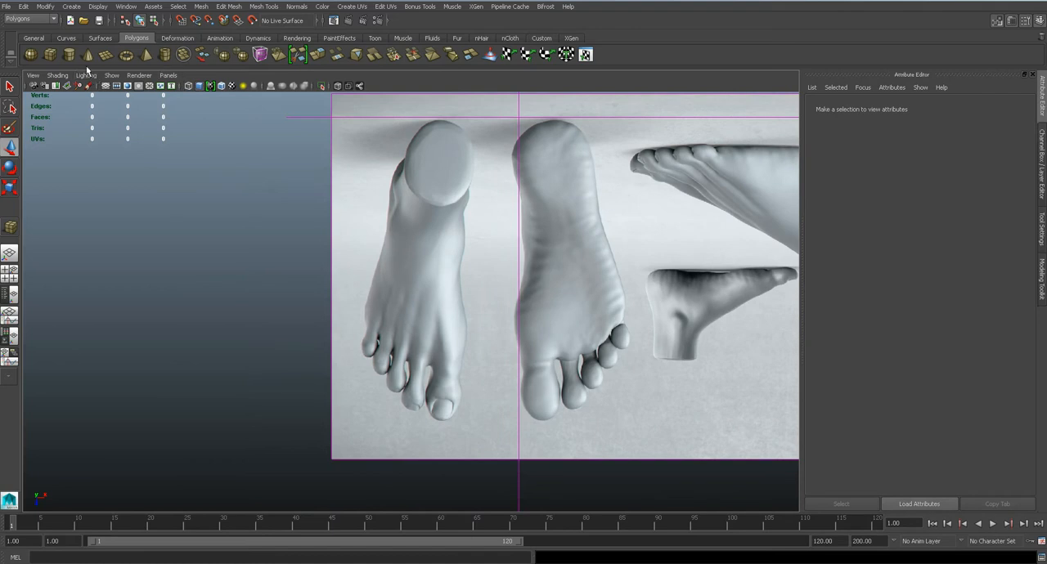
{"action": "left_click", "coordinate": [50, 54]}
{"action": "left_click_drag", "start_coordinate": [376, 154], "coordinate": [465, 391]}
{"action": "left_click", "coordinate": [425, 287]}
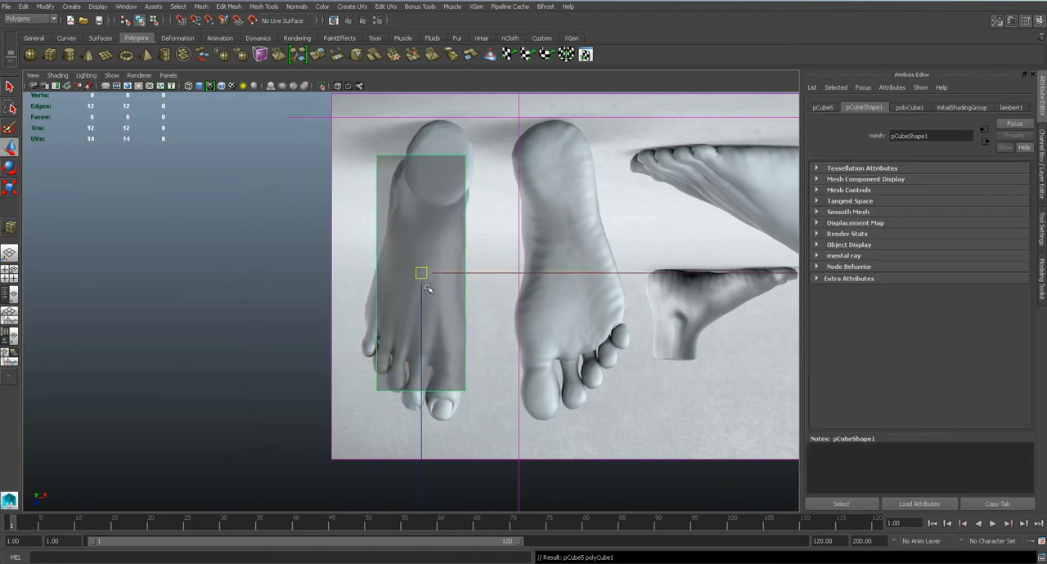
Move the cube's heel-end corner vertices to the two sides of the heel in the top view
{"action": "right_click_drag", "start_coordinate": [427, 288], "coordinate": [386, 280]}
{"action": "scroll", "coordinate": [386, 280], "scroll_direction": "up", "scroll_amount": 4}
{"action": "middle_click_drag", "start_coordinate": [347, 114], "coordinate": [364, 199], "text": "alt"}
{"action": "left_click_drag", "start_coordinate": [358, 152], "coordinate": [412, 178]}
{"action": "left_click_drag", "start_coordinate": [502, 157], "coordinate": [511, 168]}
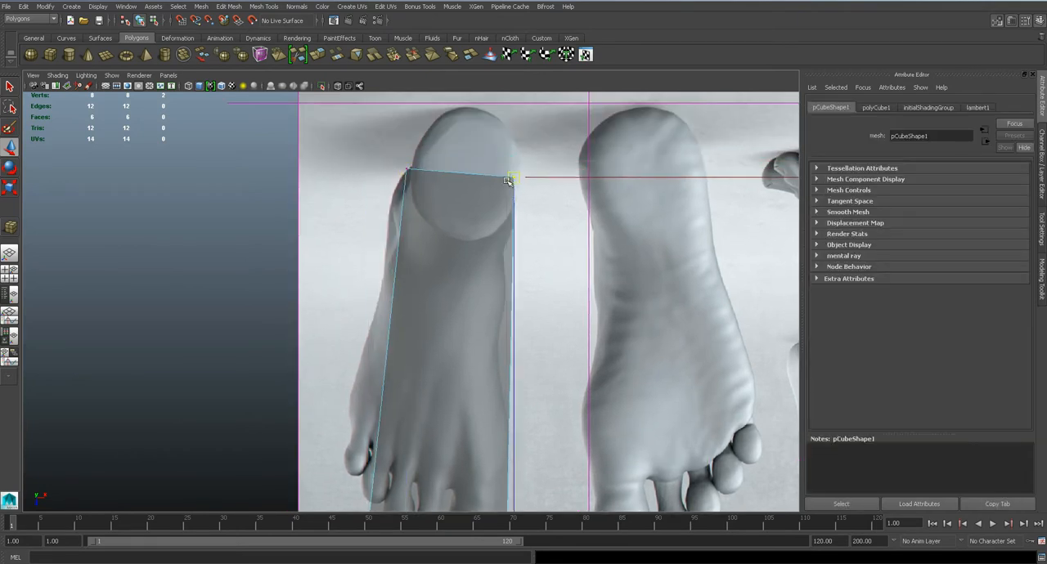
Move the cube's toe-end corner vertices so the front edge slants along the base of the toes
{"action": "middle_click_drag", "start_coordinate": [398, 415], "coordinate": [398, 255], "text": "alt"}
{"action": "left_click_drag", "start_coordinate": [335, 310], "coordinate": [326, 227]}
{"action": "scroll", "coordinate": [381, 359], "scroll_direction": "up", "scroll_amount": 3}
{"action": "mouse_move", "coordinate": [531, 368]}
{"action": "left_mouse_down"}
{"action": "mouse_move", "coordinate": [560, 402]}
{"action": "mouse_move", "coordinate": [533, 329]}
{"action": "mouse_move", "coordinate": [542, 352]}
{"action": "left_mouse_up"}
In the side view, fit the cube to the side-view foot with its base resting along the sole
{"action": "key", "text": "space"}
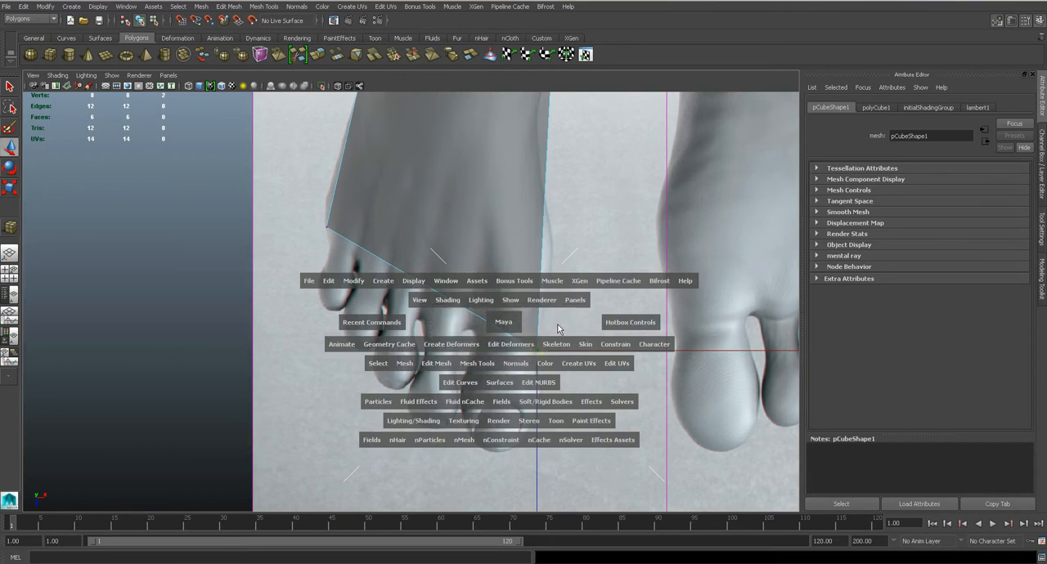
{"action": "left_click", "coordinate": [559, 327]}
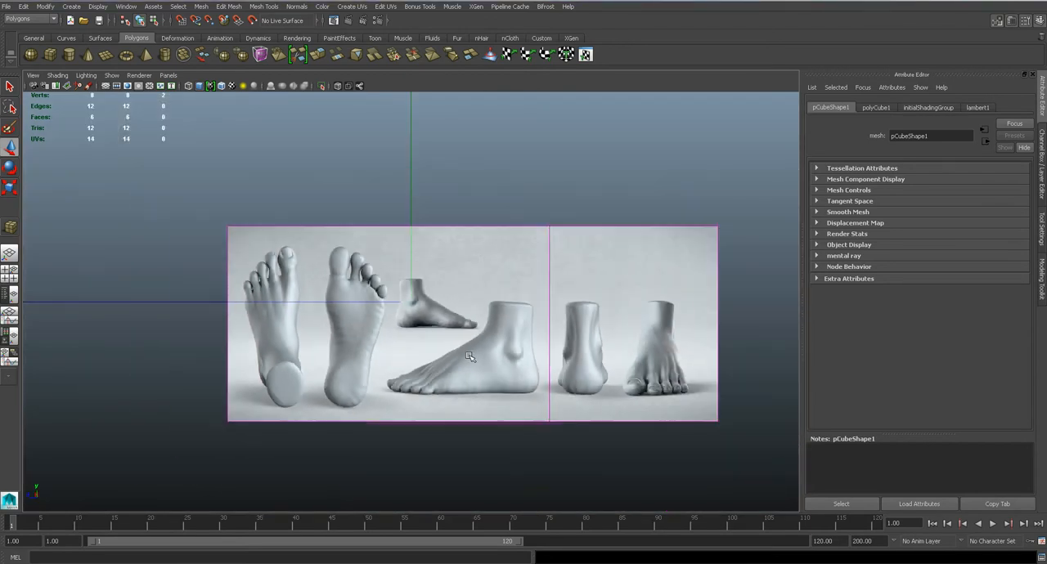
{"action": "key", "text": "space"}
{"action": "left_click_drag", "start_coordinate": [468, 357], "coordinate": [417, 344]}
{"action": "middle_click_drag", "start_coordinate": [462, 356], "coordinate": [614, 444], "text": "alt"}
{"action": "right_click_drag", "start_coordinate": [614, 444], "coordinate": [512, 394], "text": "alt"}
{"action": "middle_click_drag", "start_coordinate": [409, 188], "coordinate": [497, 275], "text": "alt"}
{"action": "right_click_drag", "start_coordinate": [489, 263], "coordinate": [510, 255]}
{"action": "left_click", "coordinate": [510, 255]}
{"action": "middle_click_drag", "start_coordinate": [452, 233], "coordinate": [467, 384]}
{"action": "middle_click_drag", "start_coordinate": [572, 399], "coordinate": [575, 318], "text": "alt"}
{"action": "scroll", "coordinate": [575, 317], "scroll_direction": "up", "scroll_amount": 4}
Raise the heel end's upper vertices to ankle height and align them with the back of the leg
{"action": "right_click_drag", "start_coordinate": [385, 357], "coordinate": [325, 323]}
{"action": "left_click_drag", "start_coordinate": [227, 332], "coordinate": [239, 200]}
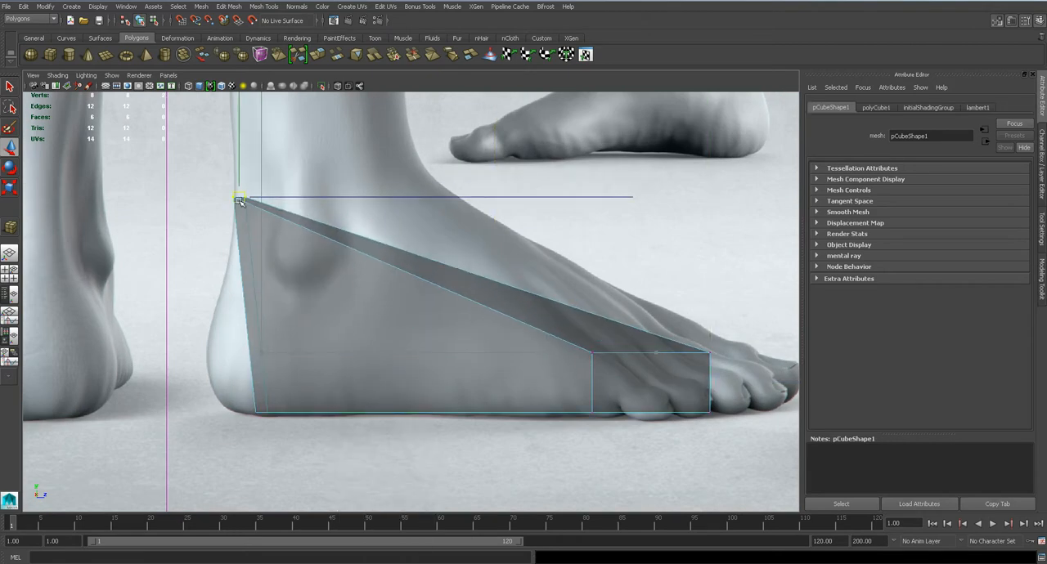
{"action": "key", "text": "ctrl+z"}
{"action": "left_click_drag", "start_coordinate": [261, 317], "coordinate": [258, 159]}
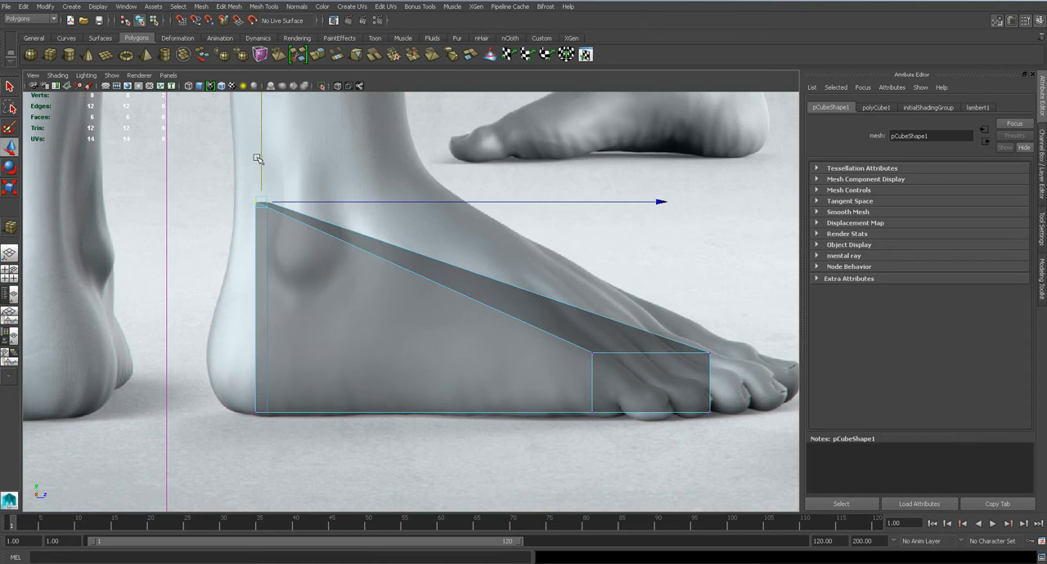
{"action": "left_click_drag", "start_coordinate": [287, 224], "coordinate": [288, 225]}
{"action": "middle_click_drag", "start_coordinate": [277, 224], "coordinate": [254, 212]}
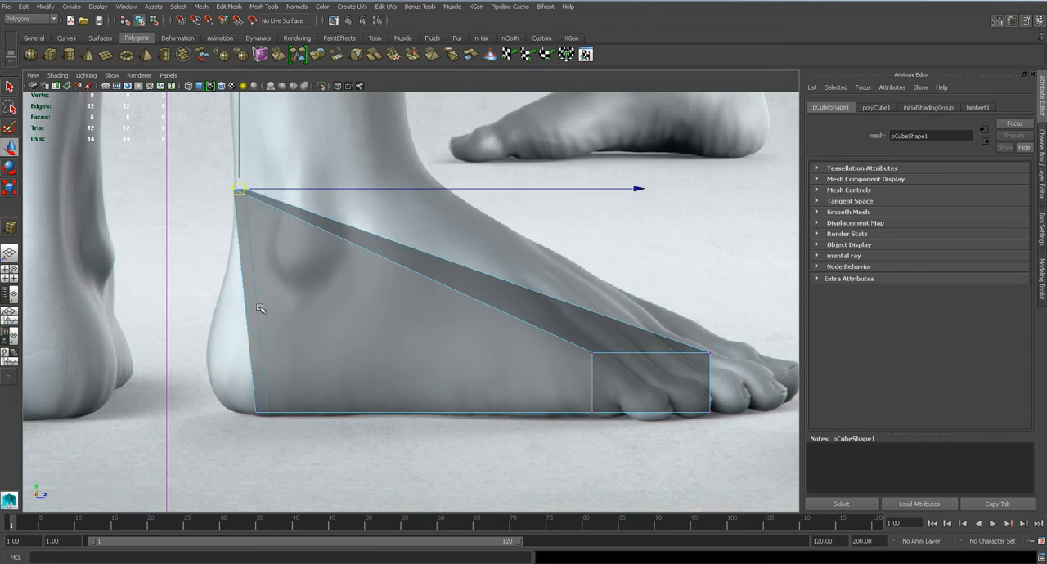
Raise the inner toe-end top vertex onto the foot's upper contour and slightly lower the outer one
{"action": "left_click_drag", "start_coordinate": [744, 382], "coordinate": [744, 381]}
{"action": "middle_click_drag", "start_coordinate": [710, 339], "coordinate": [690, 319]}
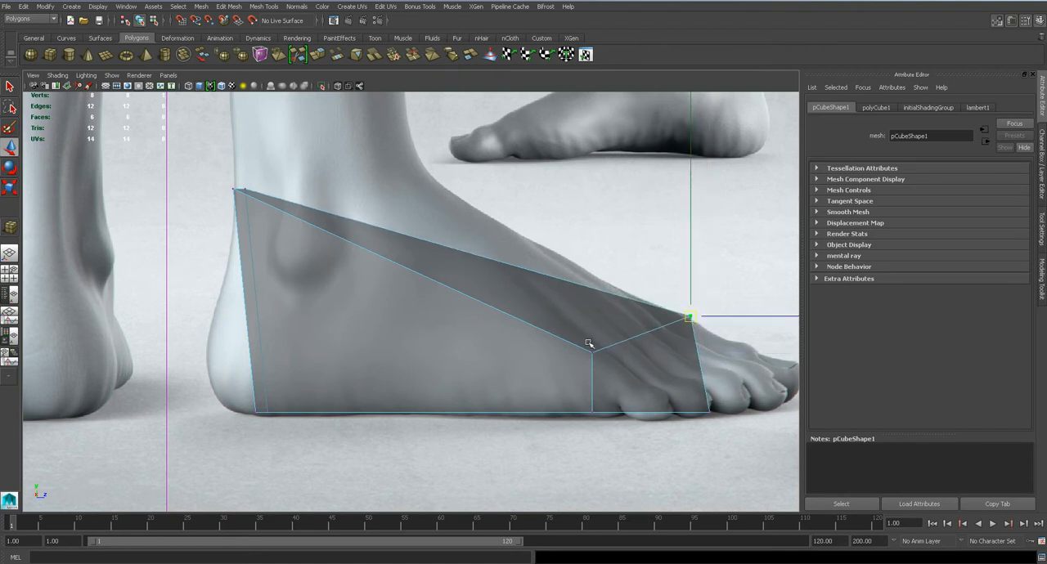
{"action": "left_click", "coordinate": [590, 350]}
{"action": "middle_click_drag", "start_coordinate": [590, 352], "coordinate": [596, 365]}
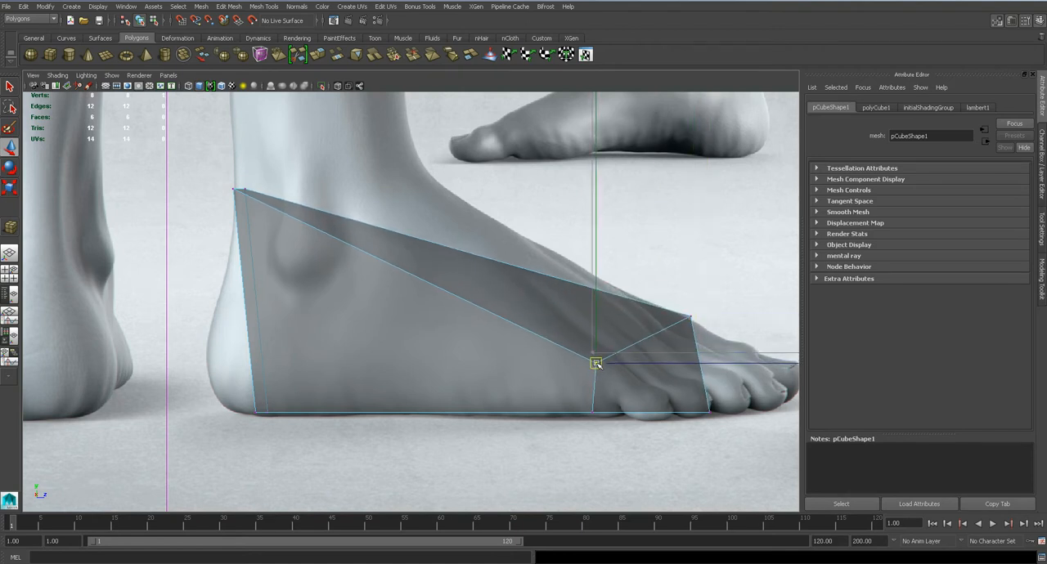
Lower the outer top vertex at the heel end in the side view
{"action": "left_click", "coordinate": [235, 190]}
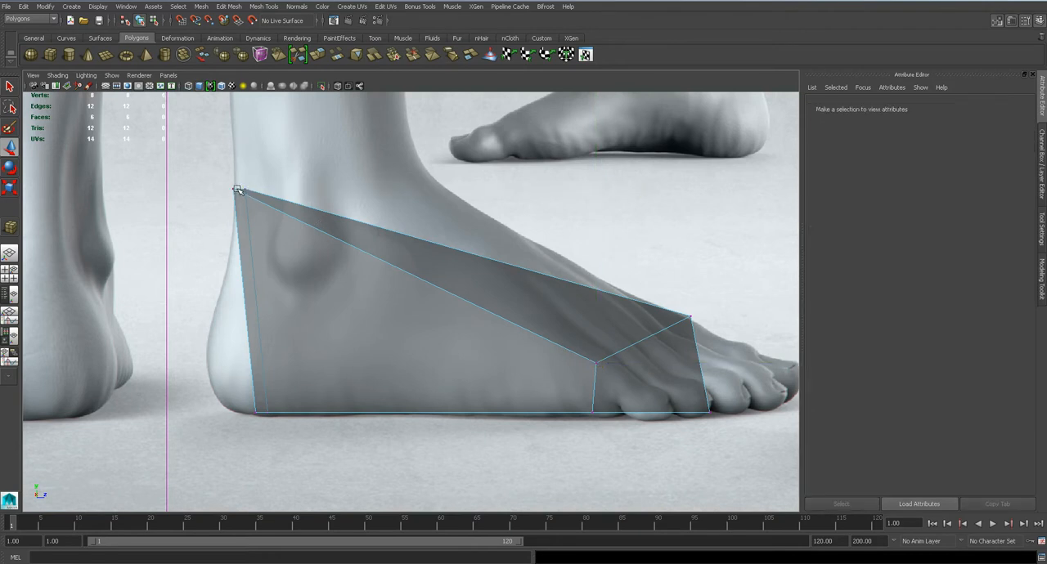
{"action": "left_click", "coordinate": [234, 190]}
{"action": "middle_click_drag", "start_coordinate": [234, 189], "coordinate": [234, 250]}
{"action": "scroll", "coordinate": [581, 304], "scroll_direction": "up", "scroll_amount": 4}
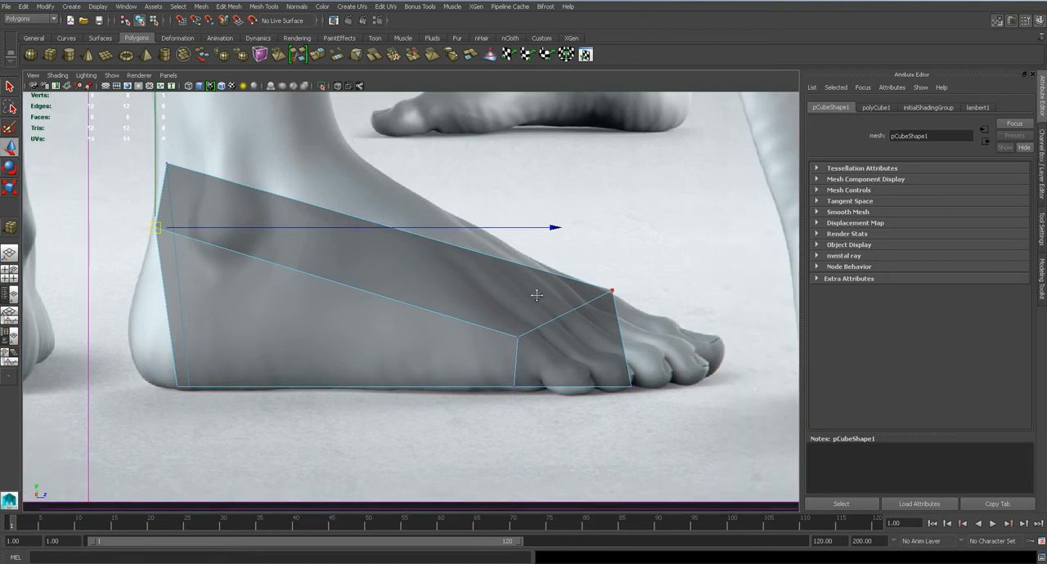
Try moving the big-toe-side top vertex inward in the front view, and undo that move
{"action": "key", "text": "space"}
{"action": "left_click_drag", "start_coordinate": [568, 310], "coordinate": [564, 336]}
{"action": "scroll", "coordinate": [511, 281], "scroll_direction": "down", "scroll_amount": 3}
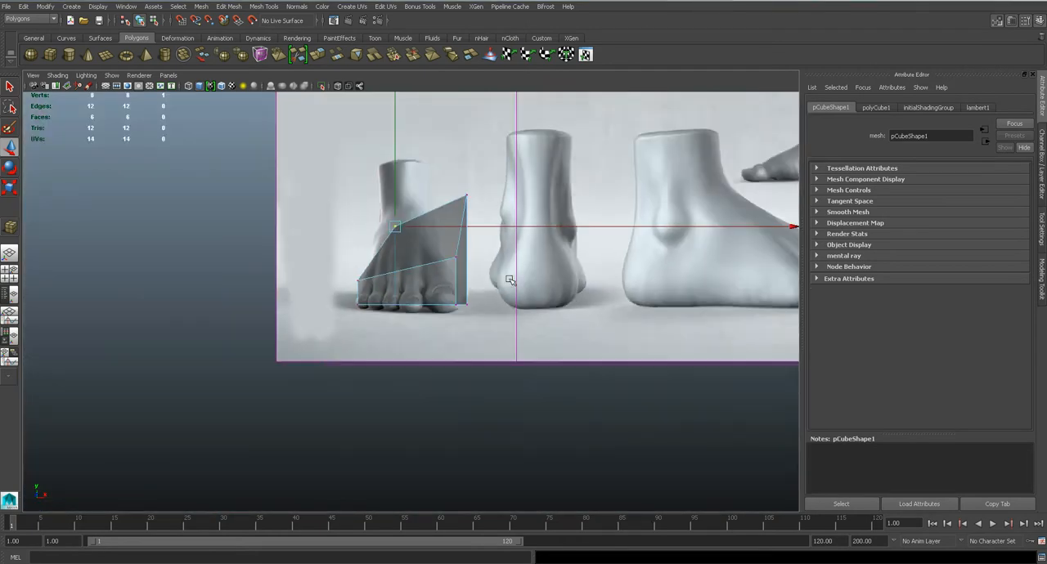
{"action": "scroll", "coordinate": [511, 281], "scroll_direction": "up", "scroll_amount": 9}
{"action": "scroll", "coordinate": [514, 249], "scroll_direction": "up", "scroll_amount": 2}
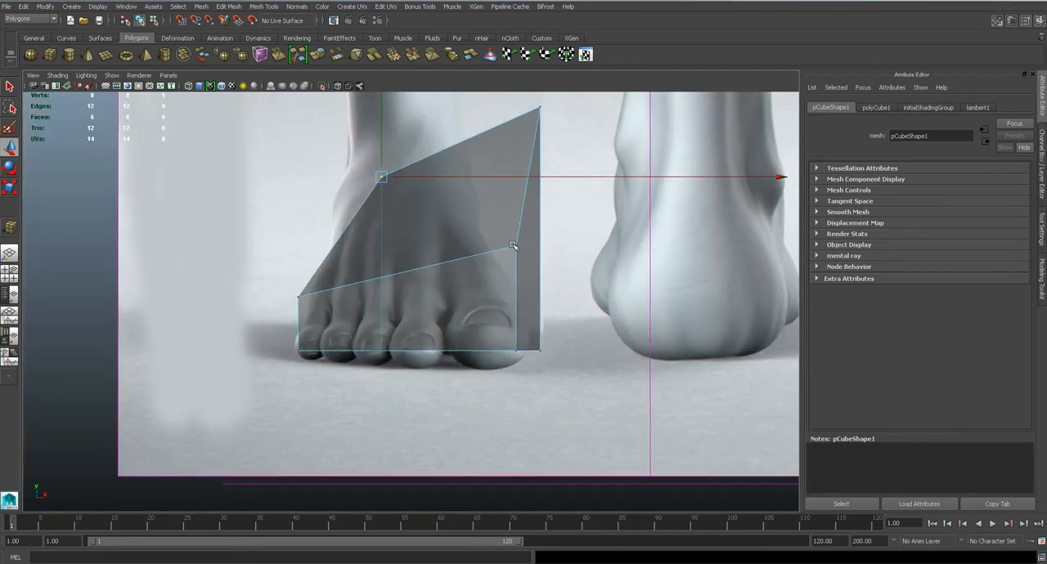
{"action": "left_click", "coordinate": [511, 249]}
{"action": "left_click", "coordinate": [517, 244]}
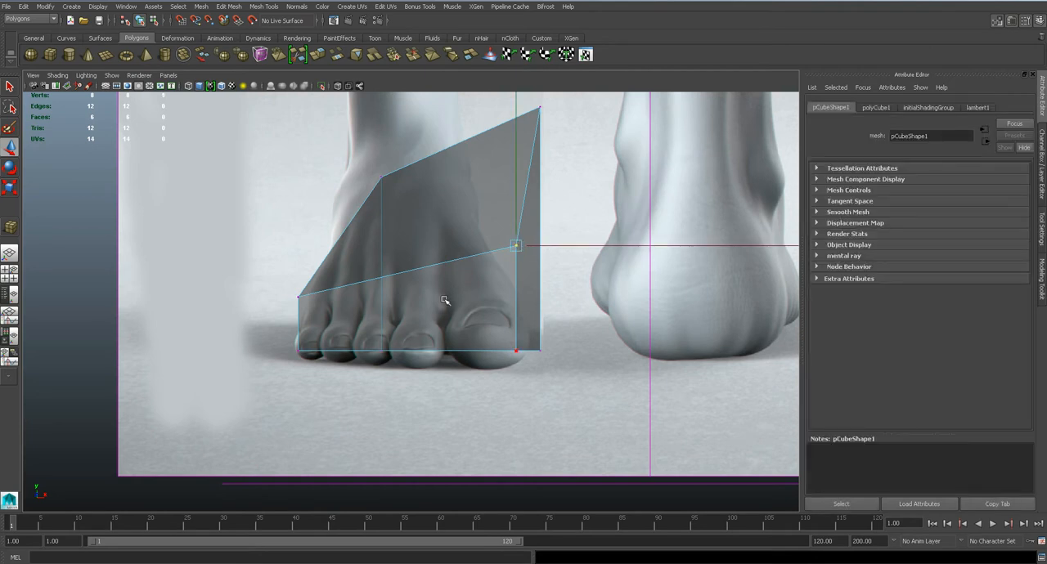
{"action": "middle_click_drag", "start_coordinate": [445, 300], "coordinate": [526, 318], "text": "alt"}
{"action": "scroll", "coordinate": [524, 316], "scroll_direction": "down", "scroll_amount": 3}
{"action": "scroll", "coordinate": [524, 316], "scroll_direction": "up", "scroll_amount": 4}
{"action": "left_click_drag", "start_coordinate": [647, 235], "coordinate": [540, 288]}
{"action": "key", "text": "space"}
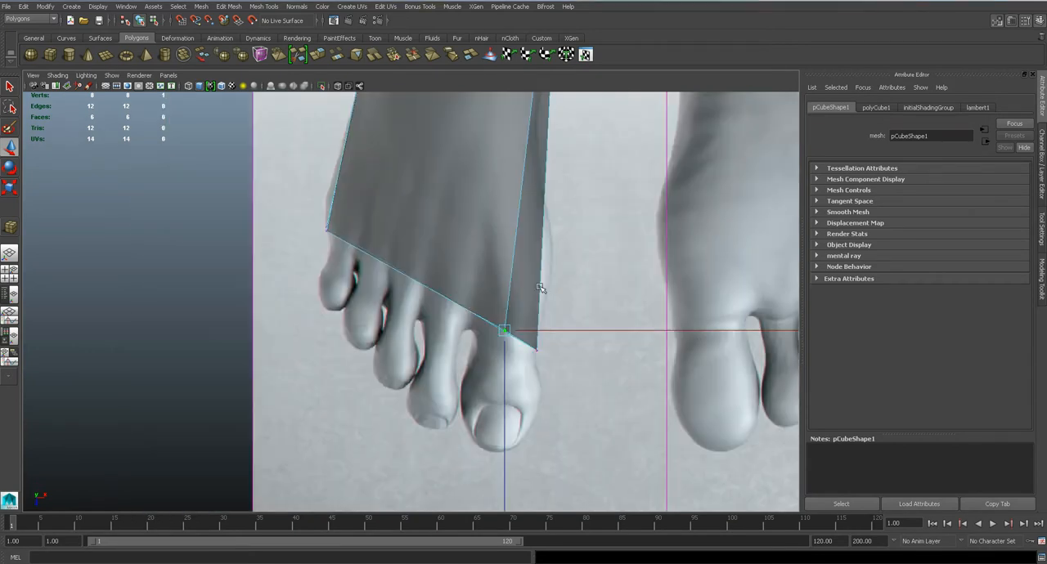
{"action": "key", "text": "ctrl+z"}
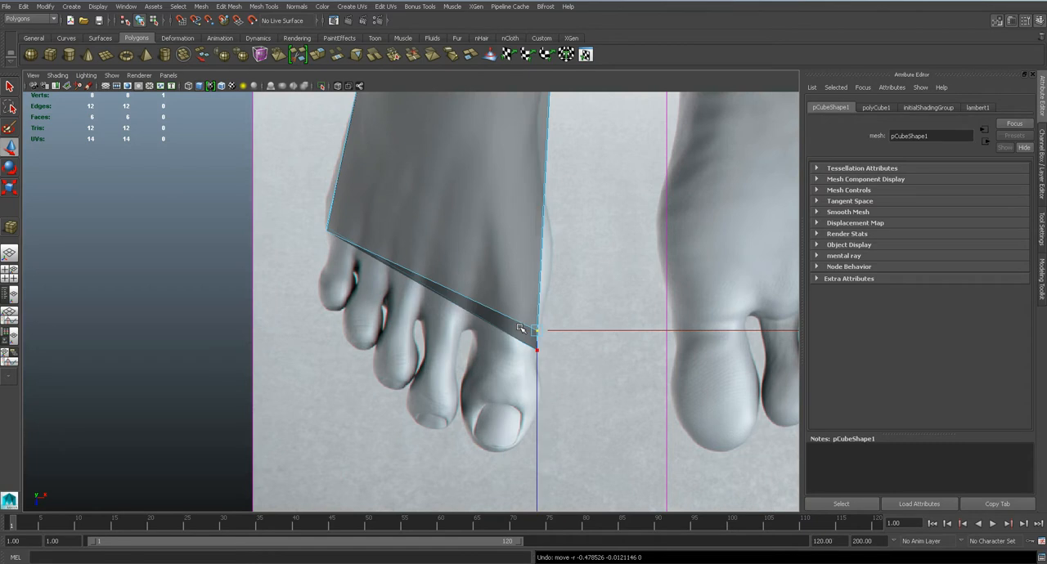
In the front view, lower the toe end's top vertex above the big toe
{"action": "key", "text": "space"}
{"action": "left_click_drag", "start_coordinate": [520, 327], "coordinate": [514, 353]}
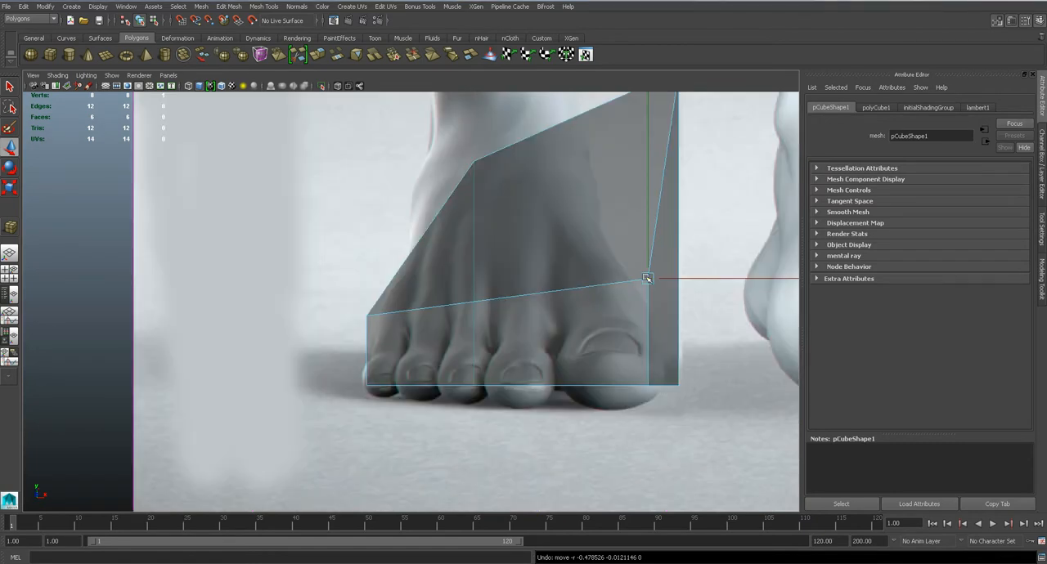
{"action": "left_click_drag", "start_coordinate": [648, 256], "coordinate": [648, 285]}
{"action": "middle_click_drag", "start_coordinate": [639, 245], "coordinate": [640, 356], "text": "alt"}
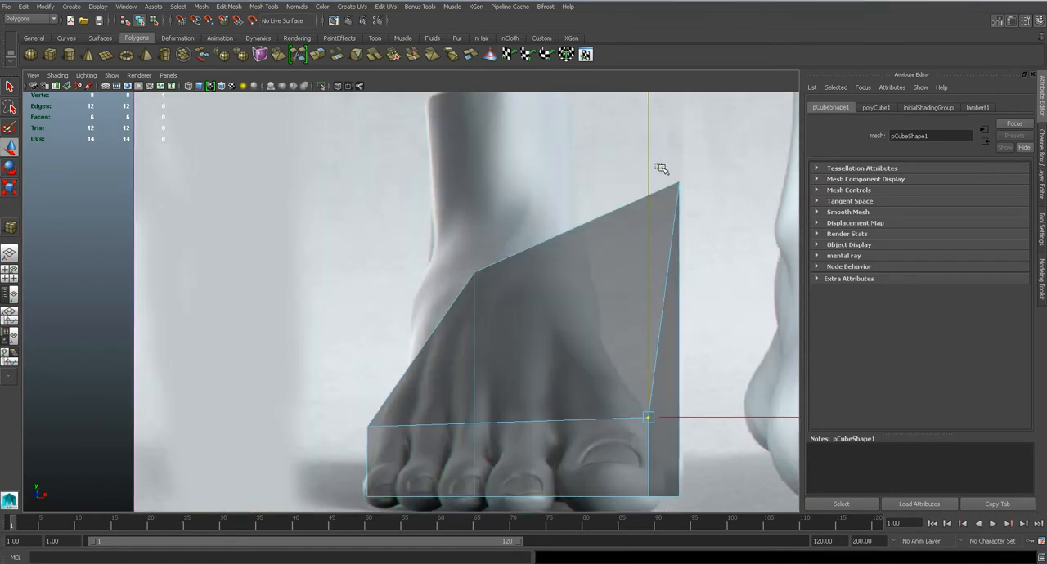
{"action": "left_click", "coordinate": [657, 166]}
{"action": "key", "text": "a"}
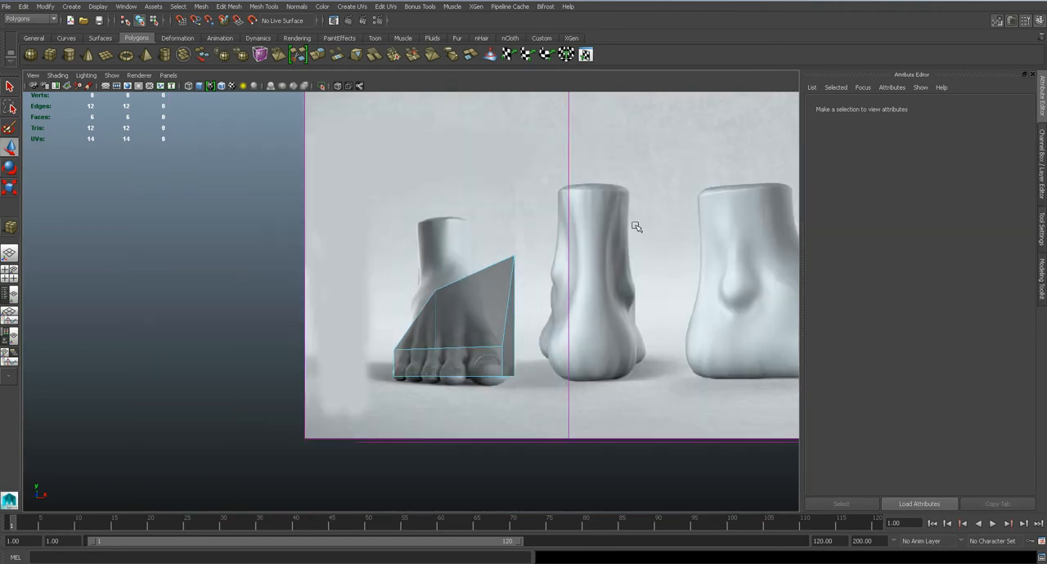
In the top view, nudge the two vertices at the inner heel corner slightly inward
{"action": "key", "text": "space"}
{"action": "left_click_drag", "start_coordinate": [465, 299], "coordinate": [465, 298]}
{"action": "scroll", "coordinate": [538, 399], "scroll_direction": "up", "scroll_amount": 6}
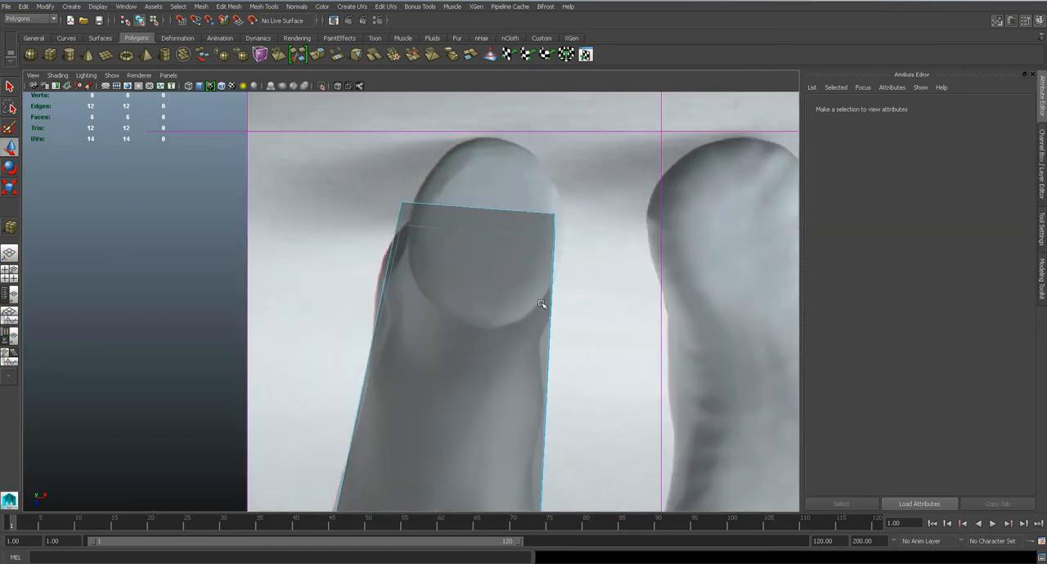
{"action": "key", "text": "q"}
{"action": "right_click_drag", "start_coordinate": [477, 247], "coordinate": [433, 243]}
{"action": "left_click_drag", "start_coordinate": [527, 192], "coordinate": [603, 263]}
{"action": "key", "text": "w"}
{"action": "left_click_drag", "start_coordinate": [555, 229], "coordinate": [554, 276]}
Insert two edge loops across the foot block, one at midfoot and one behind the toes
{"action": "middle_click_drag", "start_coordinate": [507, 417], "coordinate": [536, 282], "text": "alt"}
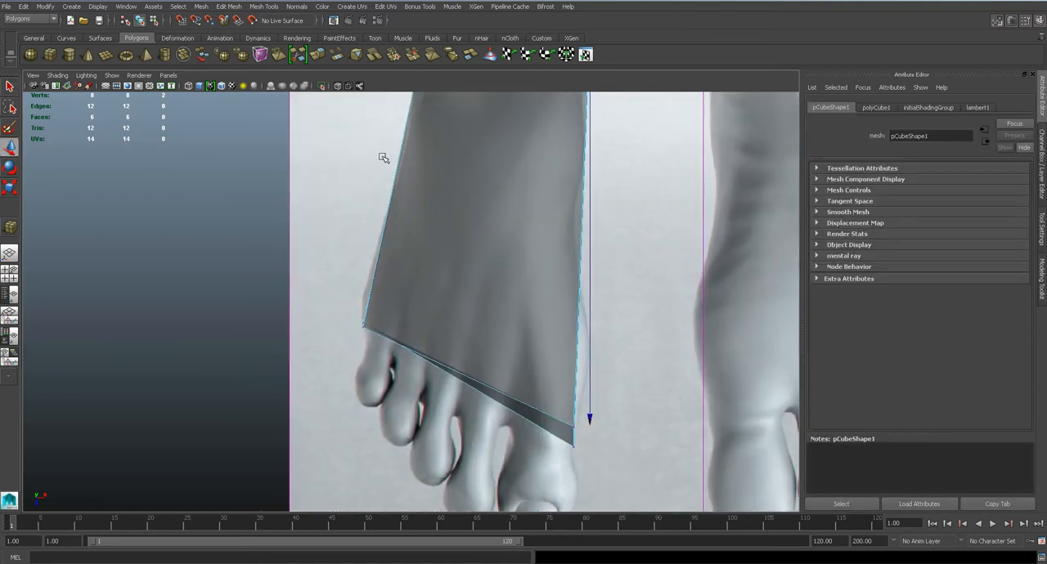
{"action": "left_click", "coordinate": [268, 7]}
{"action": "left_click", "coordinate": [305, 127]}
{"action": "middle_click_drag", "start_coordinate": [502, 176], "coordinate": [592, 237], "text": "alt"}
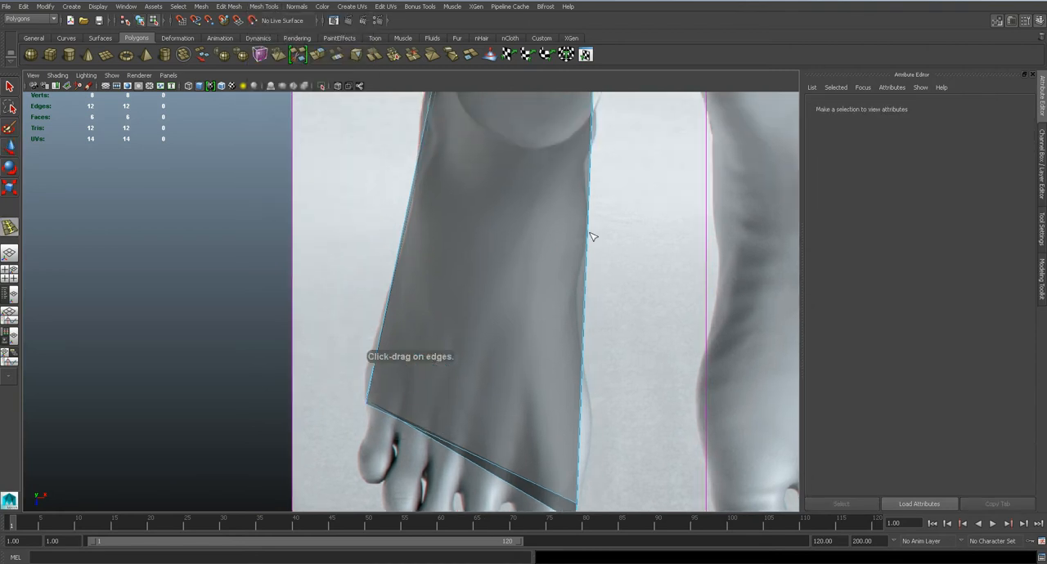
{"action": "left_click_drag", "start_coordinate": [585, 243], "coordinate": [584, 262]}
{"action": "left_click_drag", "start_coordinate": [580, 395], "coordinate": [580, 416]}
Begin shaping the new edge loops in the top view by moving their side vertices to the foot's outline
{"action": "key", "text": "q"}
{"action": "right_click_drag", "start_coordinate": [496, 292], "coordinate": [442, 285]}
{"action": "key", "text": "w"}
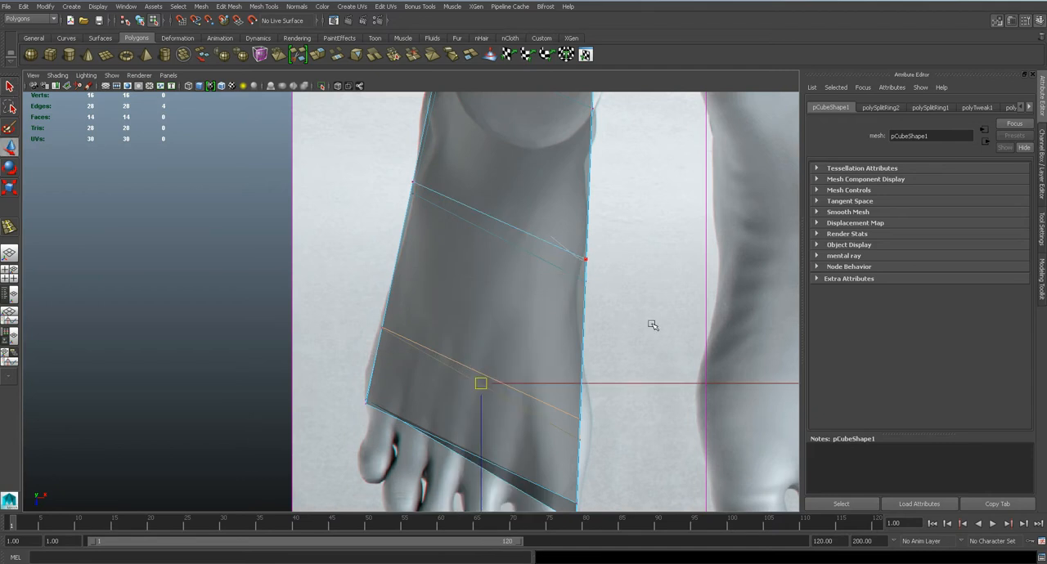
{"action": "left_click_drag", "start_coordinate": [552, 230], "coordinate": [578, 286]}
{"action": "middle_click_drag", "start_coordinate": [579, 347], "coordinate": [549, 235], "text": "alt"}
{"action": "left_click_drag", "start_coordinate": [524, 285], "coordinate": [576, 318]}
Match the outer-side loop vertices and the heel-end corner vertices to the foot's outline in the top view
{"action": "mouse_move", "coordinate": [336, 211]}
{"action": "left_mouse_down"}
{"action": "mouse_move", "coordinate": [360, 219]}
{"action": "mouse_move", "coordinate": [349, 217]}
{"action": "left_mouse_up"}
{"action": "middle_click_drag", "start_coordinate": [414, 195], "coordinate": [467, 305], "text": "alt"}
{"action": "left_click_drag", "start_coordinate": [407, 155], "coordinate": [433, 219]}
{"action": "middle_click_drag", "start_coordinate": [523, 188], "coordinate": [530, 331], "text": "alt"}
{"action": "left_click_drag", "start_coordinate": [462, 148], "coordinate": [461, 219]}
{"action": "left_click_drag", "start_coordinate": [607, 187], "coordinate": [625, 243]}
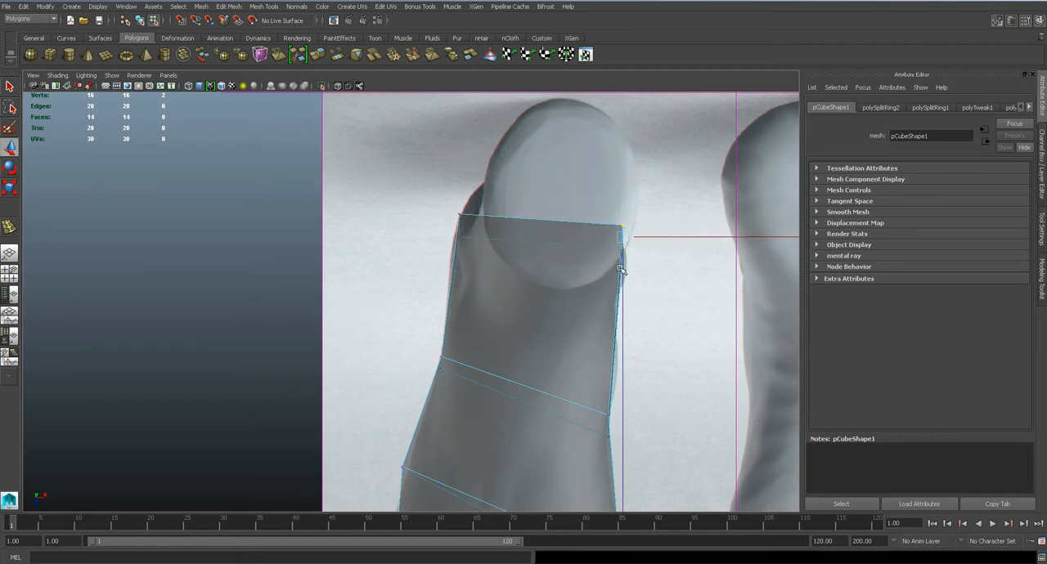
{"action": "left_click_drag", "start_coordinate": [617, 197], "coordinate": [623, 270]}
In the front view, move the inner top vertices of the heel end and midfoot loop inward and down
{"action": "key", "text": "space"}
{"action": "left_click_drag", "start_coordinate": [586, 259], "coordinate": [585, 279]}
{"action": "middle_click_drag", "start_coordinate": [584, 279], "coordinate": [628, 257], "text": "alt"}
{"action": "scroll", "coordinate": [567, 269], "scroll_direction": "up", "scroll_amount": 5}
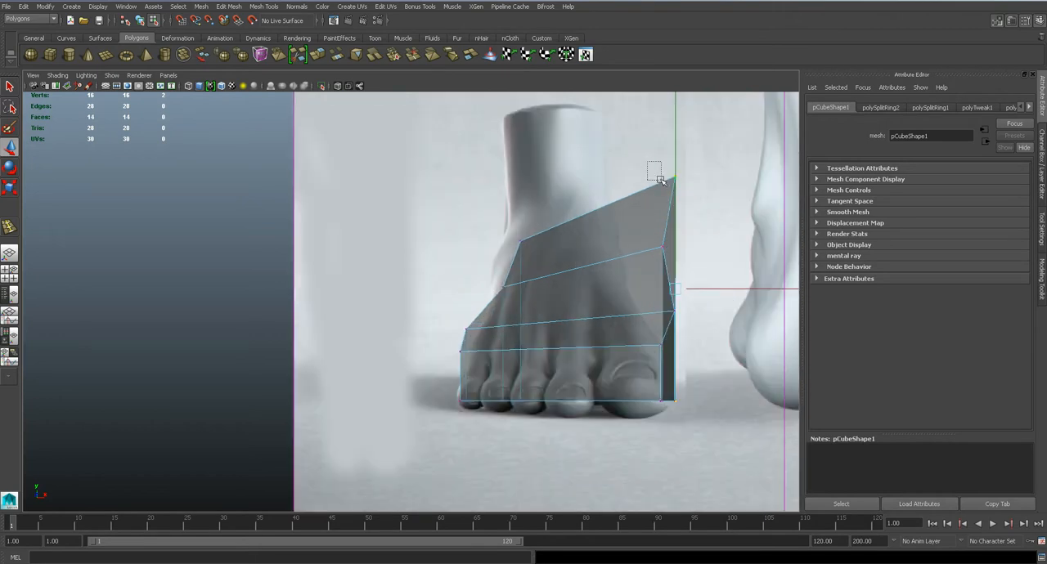
{"action": "left_click_drag", "start_coordinate": [676, 178], "coordinate": [612, 203]}
{"action": "left_click_drag", "start_coordinate": [650, 236], "coordinate": [619, 262]}
Move the inner top vertex of the loop behind the toes inward to follow the front-view foot's contour
{"action": "middle_click_drag", "start_coordinate": [678, 312], "coordinate": [576, 244], "text": "alt"}
{"action": "scroll", "coordinate": [575, 243], "scroll_direction": "up", "scroll_amount": 3}
{"action": "left_click", "coordinate": [610, 219]}
{"action": "left_click_drag", "start_coordinate": [610, 220], "coordinate": [574, 229]}
{"action": "key", "text": "space"}
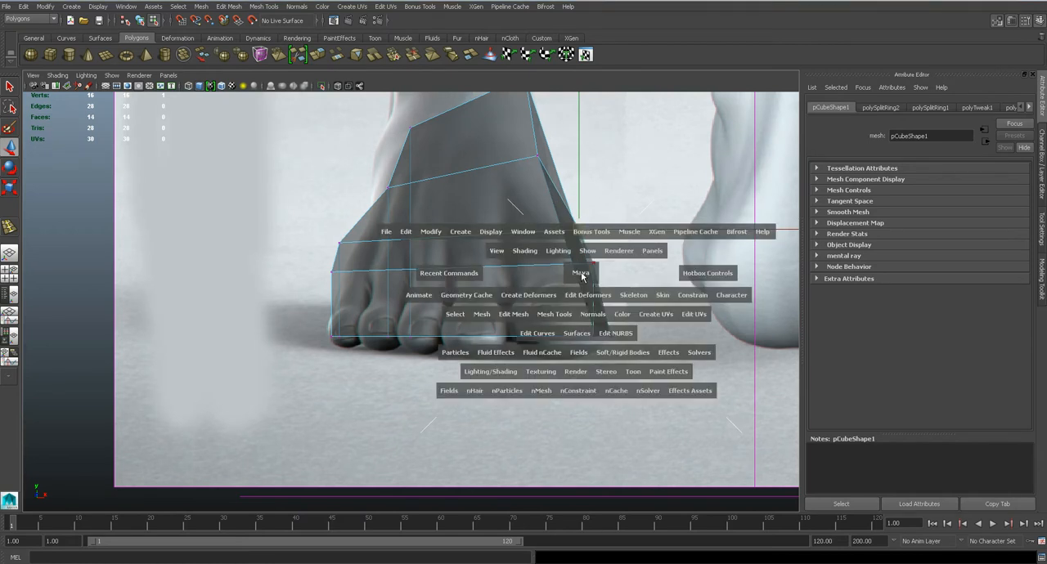
In the top view, move the inner top vertices of the heel end and midfoot loop outward toward the foot's inner side
{"action": "left_click_drag", "start_coordinate": [580, 273], "coordinate": [574, 248]}
{"action": "mouse_move", "coordinate": [547, 279]}
{"action": "left_mouse_down", "text": "alt"}
{"action": "mouse_move", "coordinate": [593, 264]}
{"action": "mouse_move", "coordinate": [534, 285]}
{"action": "left_mouse_up", "text": "alt"}
{"action": "key", "text": "f"}
{"action": "right_click_drag", "start_coordinate": [535, 286], "coordinate": [467, 317], "text": "alt"}
{"action": "left_click_drag", "start_coordinate": [525, 318], "coordinate": [409, 327], "text": "alt"}
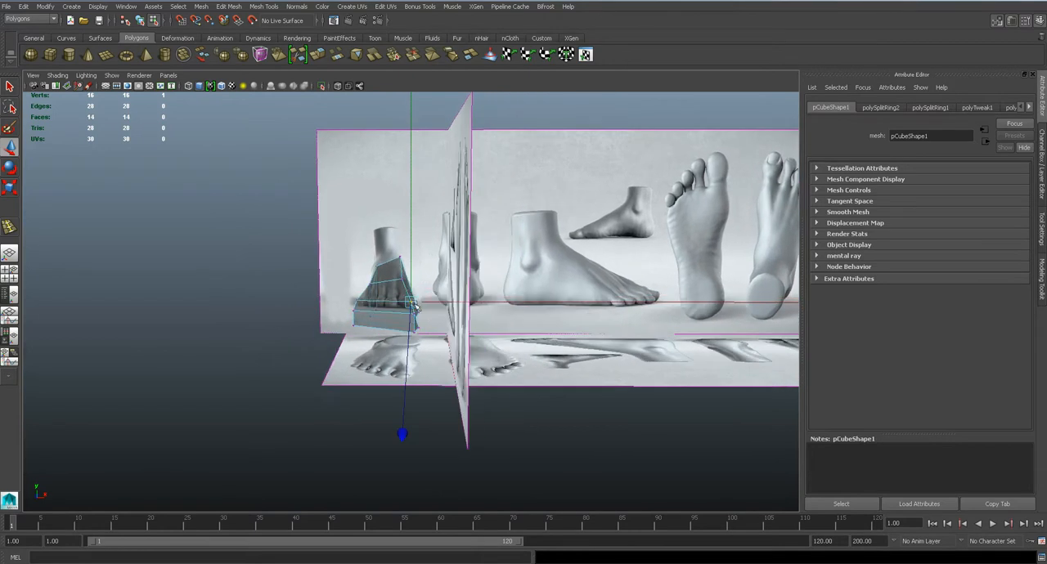
{"action": "key", "text": "space"}
{"action": "left_click_drag", "start_coordinate": [383, 295], "coordinate": [373, 284]}
{"action": "middle_click_drag", "start_coordinate": [521, 287], "coordinate": [546, 193], "text": "alt"}
{"action": "left_click", "coordinate": [540, 149]}
{"action": "left_click_drag", "start_coordinate": [540, 149], "coordinate": [568, 162]}
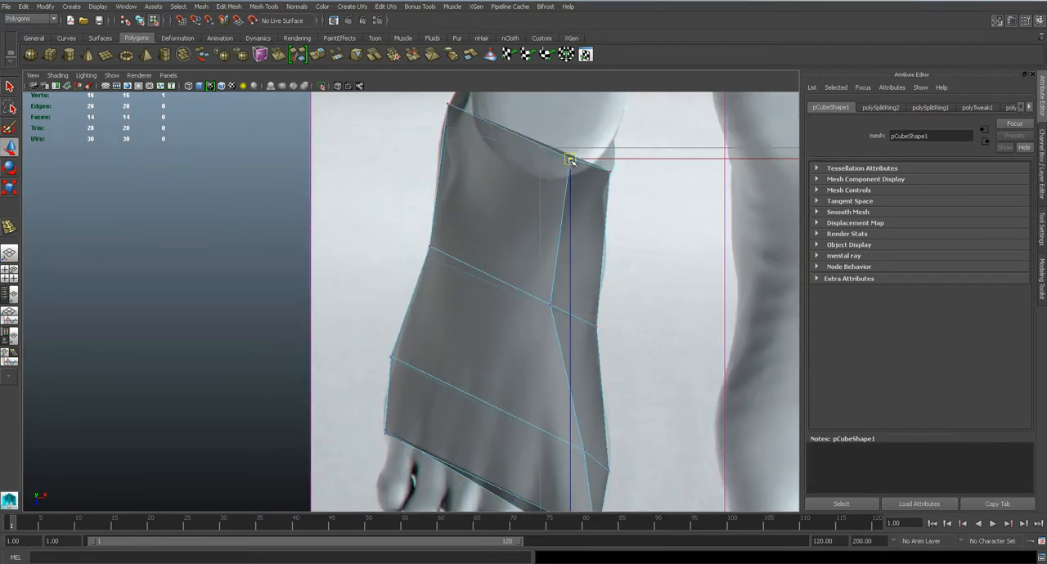
{"action": "left_click", "coordinate": [548, 303]}
{"action": "left_click_drag", "start_coordinate": [547, 302], "coordinate": [563, 306]}
Nudge the inner top vertices of the toe end, the loop behind the toes and the midfoot loop closer to the foot's inner outline
{"action": "middle_click_drag", "start_coordinate": [491, 382], "coordinate": [487, 272], "text": "alt"}
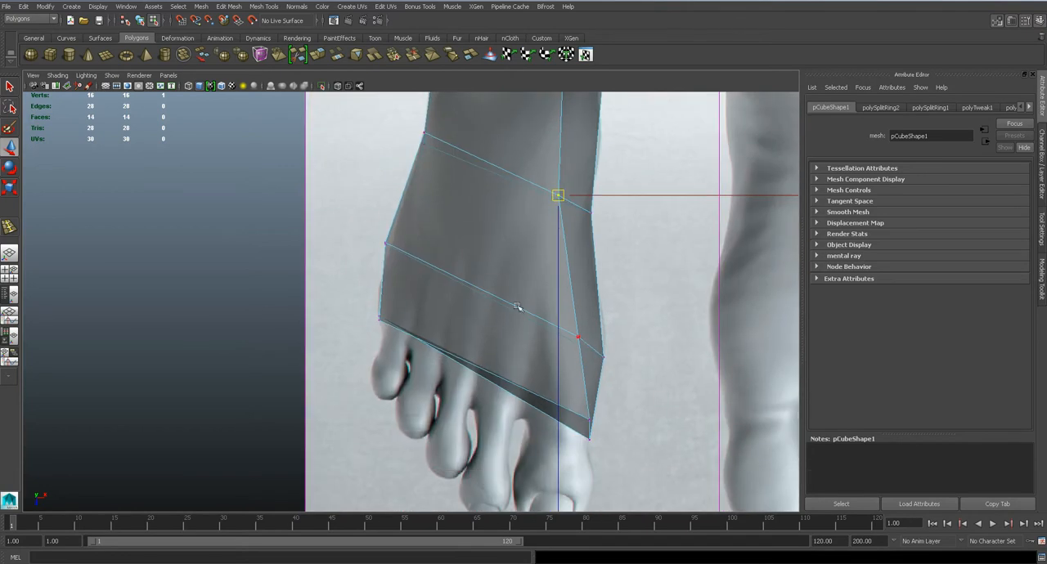
{"action": "left_click", "coordinate": [585, 418]}
{"action": "mouse_move", "coordinate": [585, 420]}
{"action": "left_mouse_down"}
{"action": "mouse_move", "coordinate": [578, 416]}
{"action": "mouse_move", "coordinate": [588, 425]}
{"action": "left_mouse_up"}
{"action": "left_click_drag", "start_coordinate": [567, 324], "coordinate": [583, 343]}
{"action": "left_click_drag", "start_coordinate": [545, 183], "coordinate": [578, 203]}
In the front view, shift the toe end's inner top vertex slightly inward and save the scene
{"action": "key", "text": "space"}
{"action": "left_click_drag", "start_coordinate": [518, 243], "coordinate": [511, 266]}
{"action": "left_click", "coordinate": [594, 264]}
{"action": "left_click_drag", "start_coordinate": [580, 247], "coordinate": [606, 263]}
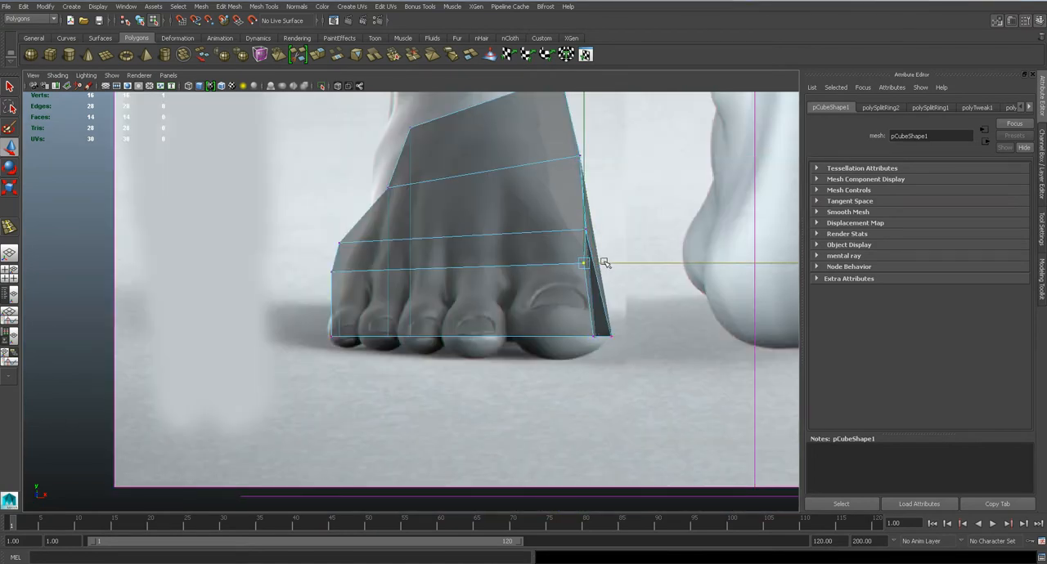
{"action": "key", "text": "ctrl+s"}
{"action": "key", "text": "Return"}
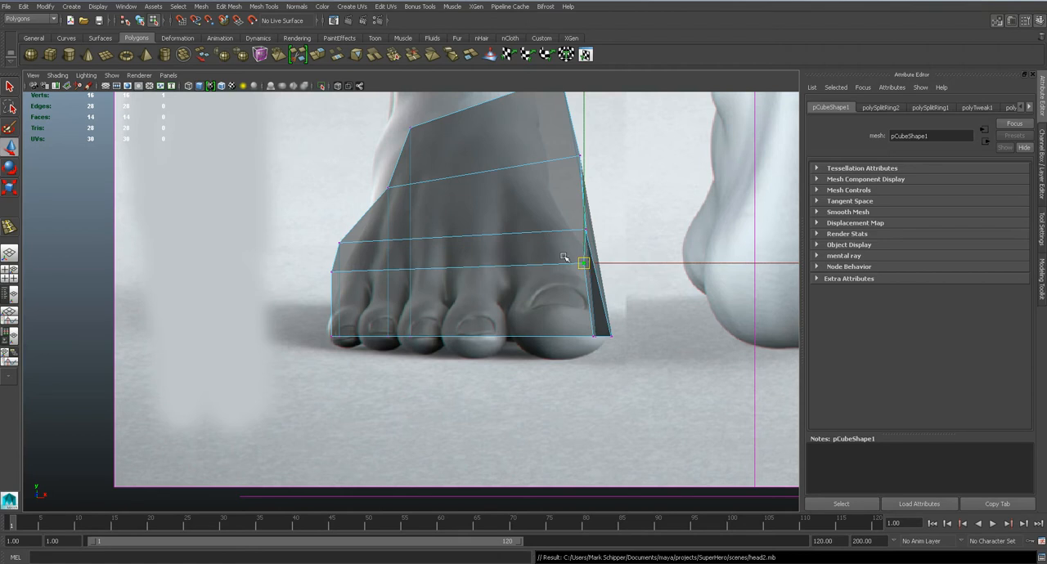
Compare the toe-end and forefoot top vertices with the foot's profile in the side view
{"action": "middle_click_drag", "start_coordinate": [585, 265], "coordinate": [602, 226], "text": "alt"}
{"action": "key", "text": "space"}
{"action": "mouse_move", "coordinate": [486, 264]}
{"action": "left_mouse_down"}
{"action": "mouse_move", "coordinate": [532, 264]}
{"action": "mouse_move", "coordinate": [439, 264]}
{"action": "mouse_move", "coordinate": [473, 260]}
{"action": "left_mouse_up"}
{"action": "middle_click_drag", "start_coordinate": [570, 301], "coordinate": [601, 284], "text": "alt"}
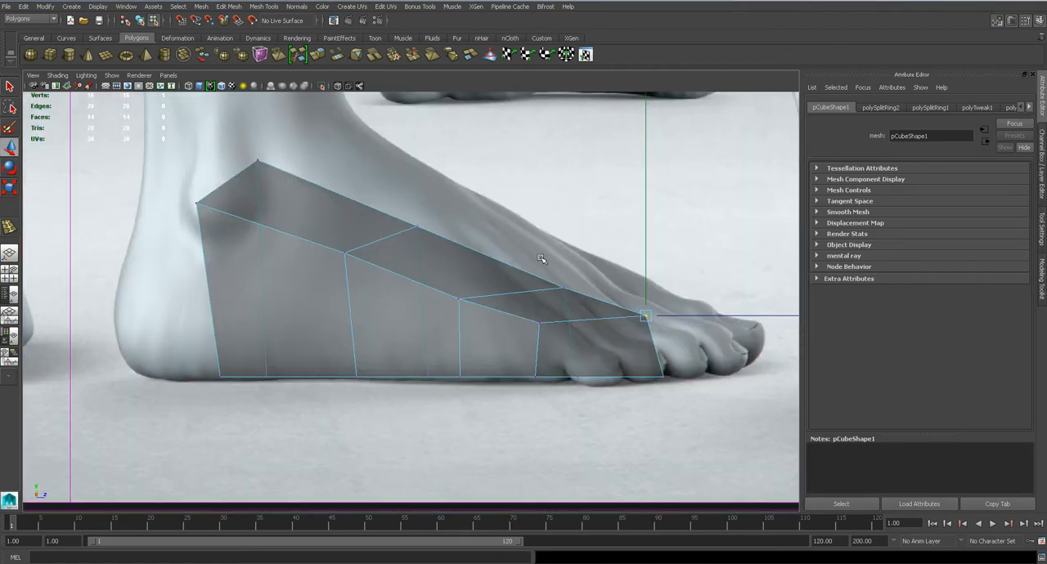
{"action": "scroll", "coordinate": [542, 266], "scroll_direction": "down", "scroll_amount": 4}
{"action": "scroll", "coordinate": [544, 271], "scroll_direction": "up", "scroll_amount": 4}
{"action": "left_click_drag", "start_coordinate": [540, 273], "coordinate": [561, 316]}
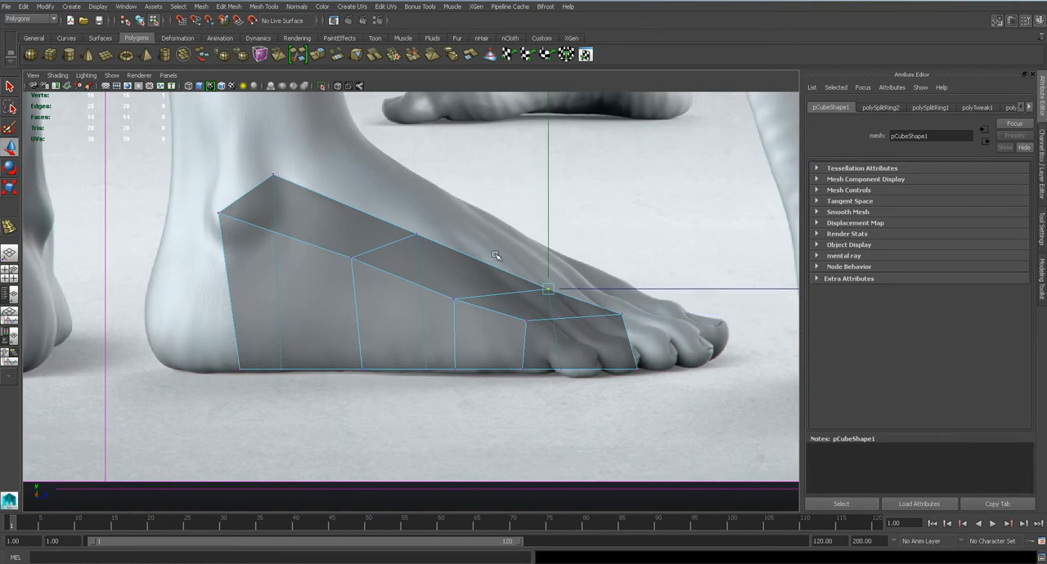
{"action": "key", "text": "space"}
{"action": "left_click_drag", "start_coordinate": [452, 255], "coordinate": [519, 288]}
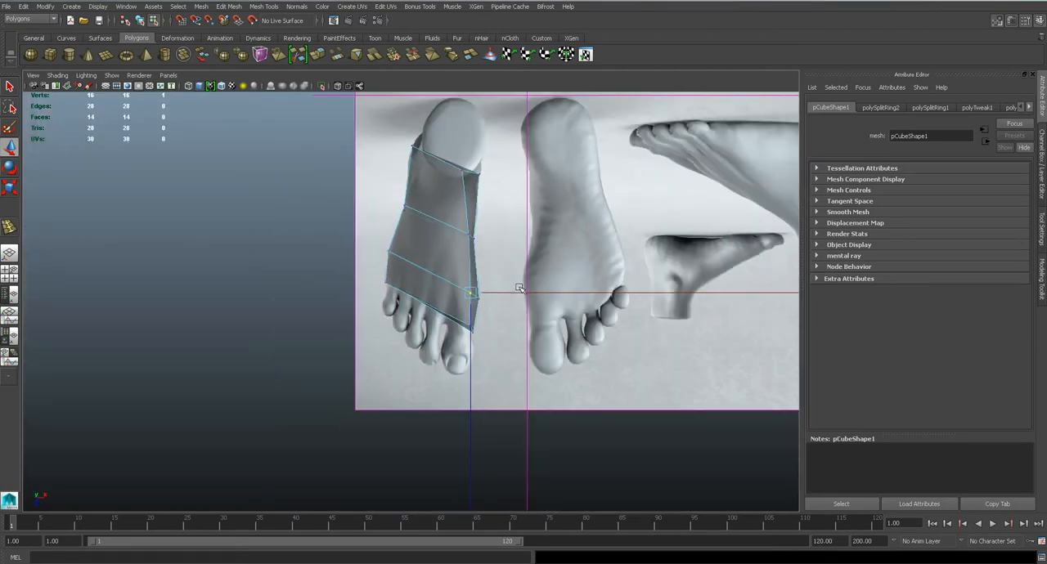
Insert a lengthwise edge loop down the middle of the foot mesh from the heel end to the toe end
{"action": "scroll", "coordinate": [519, 288], "scroll_direction": "up", "scroll_amount": 3}
{"action": "middle_click_drag", "start_coordinate": [463, 270], "coordinate": [489, 377], "text": "alt"}
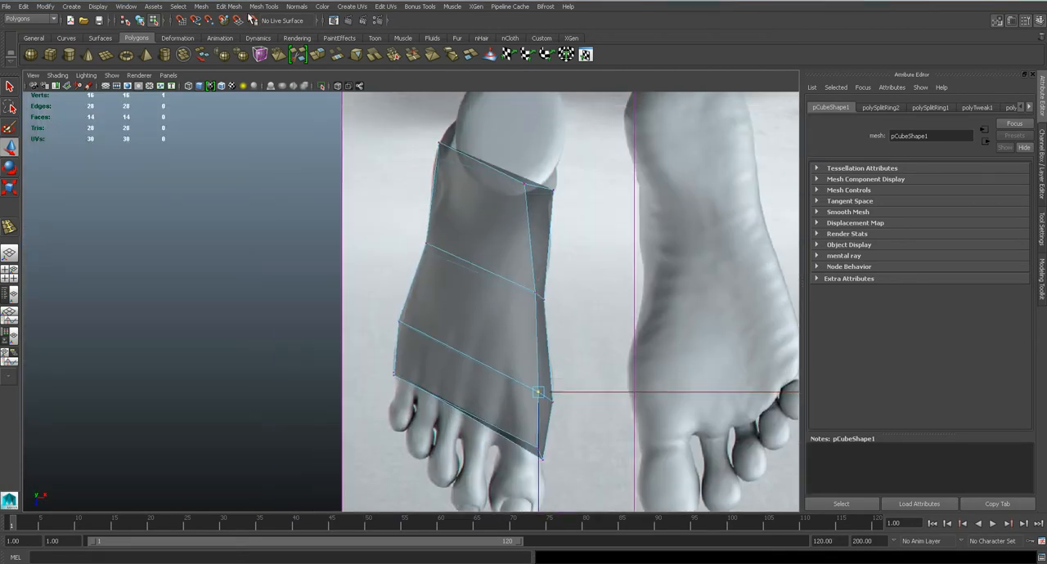
{"action": "left_click", "coordinate": [264, 6]}
{"action": "left_click", "coordinate": [290, 130]}
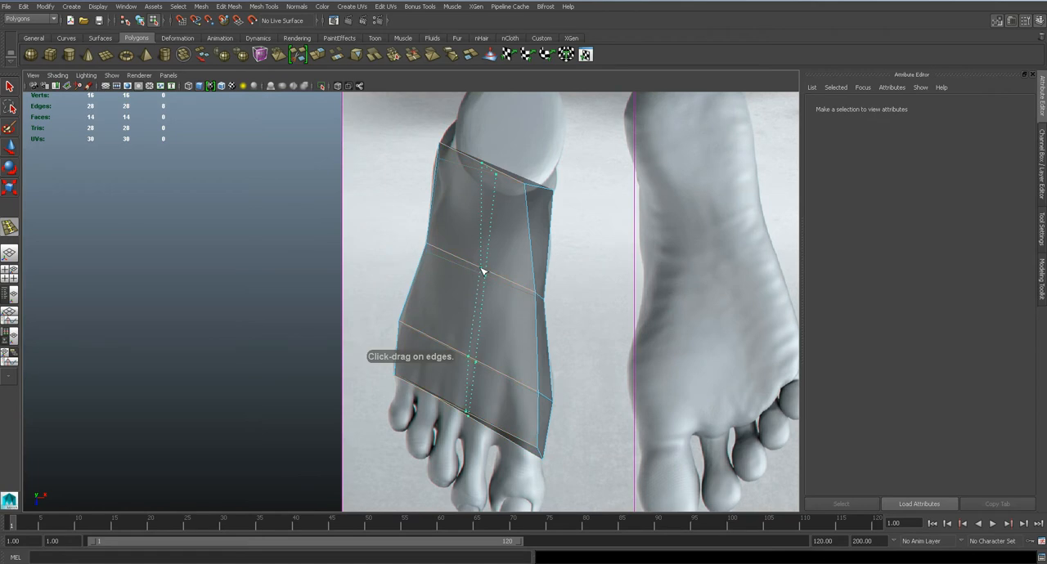
{"action": "left_click", "coordinate": [483, 272]}
{"action": "middle_click_drag", "start_coordinate": [476, 297], "coordinate": [505, 304], "text": "alt"}
{"action": "scroll", "coordinate": [529, 344], "scroll_direction": "up", "scroll_amount": 5}
In the front view, raise the centre loop's top vertices behind the toe end to arch the instep
{"action": "key", "text": "space"}
{"action": "left_click_drag", "start_coordinate": [528, 247], "coordinate": [531, 275]}
{"action": "key", "text": "q"}
{"action": "middle_click_drag", "start_coordinate": [505, 166], "coordinate": [511, 327], "text": "alt"}
{"action": "right_click_drag", "start_coordinate": [501, 260], "coordinate": [490, 247]}
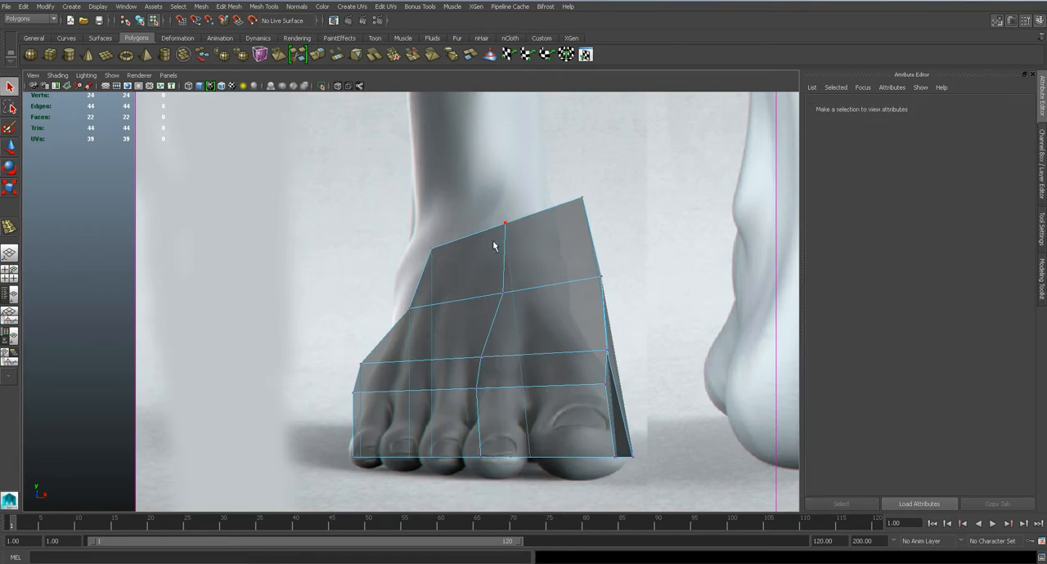
{"action": "key", "text": "w"}
{"action": "left_click_drag", "start_coordinate": [492, 259], "coordinate": [489, 228]}
Lower the top edges along the foot's outer side, and raise the heel end's outer top vertex
{"action": "left_click", "coordinate": [420, 277]}
{"action": "left_click", "coordinate": [385, 335], "text": "shift"}
{"action": "left_click", "coordinate": [360, 378], "text": "shift"}
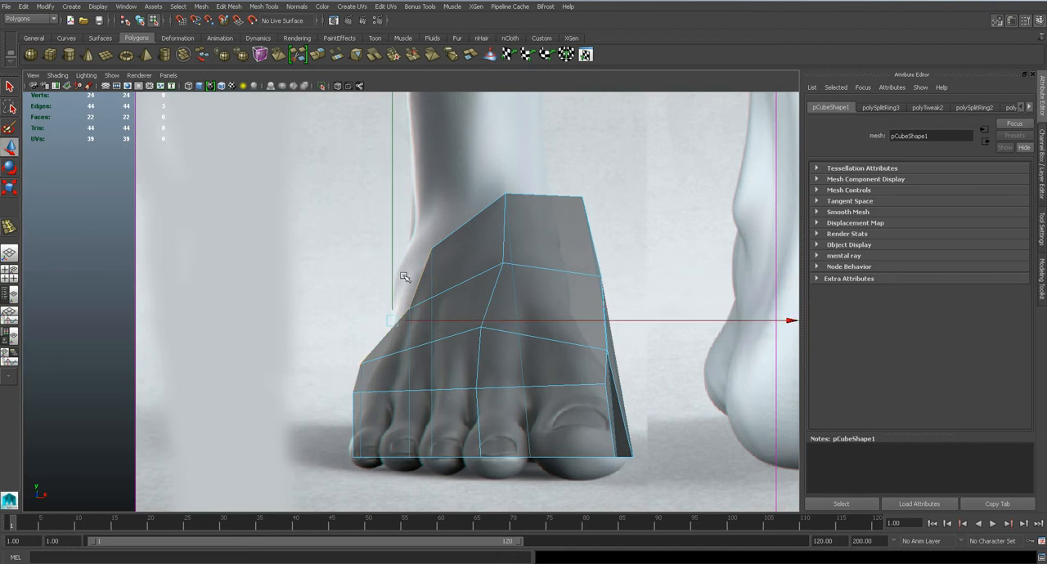
{"action": "left_click_drag", "start_coordinate": [393, 280], "coordinate": [393, 305]}
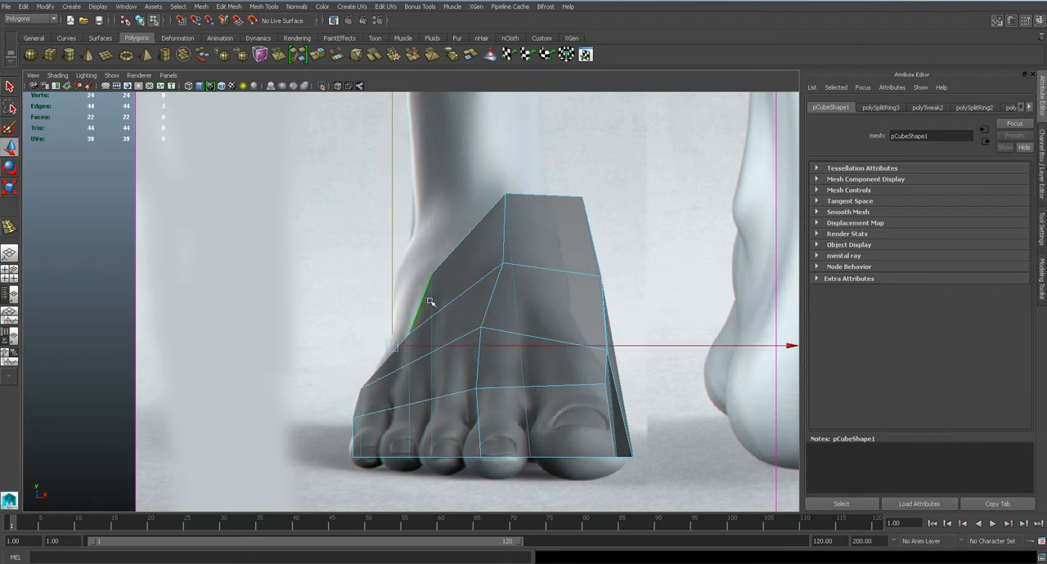
{"action": "right_click_drag", "start_coordinate": [380, 301], "coordinate": [358, 301]}
{"action": "left_click", "coordinate": [432, 275]}
{"action": "left_click_drag", "start_coordinate": [434, 256], "coordinate": [435, 206]}
Insert a horizontal edge loop around the foot mesh, between the sole and the top edges
{"action": "key", "text": "space"}
{"action": "left_click_drag", "start_coordinate": [478, 296], "coordinate": [385, 315]}
{"action": "scroll", "coordinate": [384, 315], "scroll_direction": "up", "scroll_amount": 4}
{"action": "middle_click_drag", "start_coordinate": [399, 319], "coordinate": [455, 311], "text": "alt"}
{"action": "scroll", "coordinate": [455, 310], "scroll_direction": "up", "scroll_amount": 4}
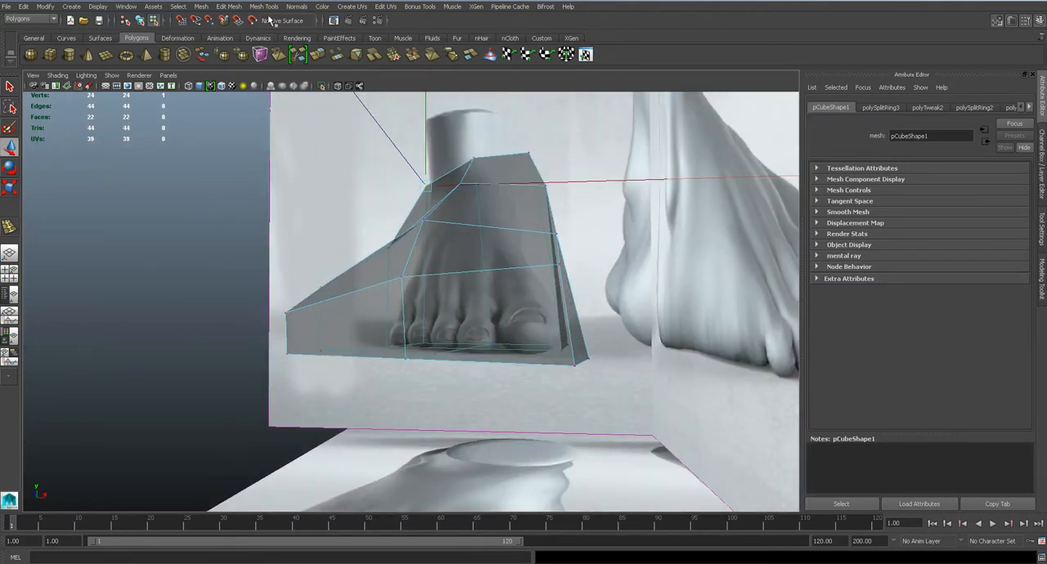
{"action": "left_click", "coordinate": [264, 6]}
{"action": "left_click", "coordinate": [286, 129]}
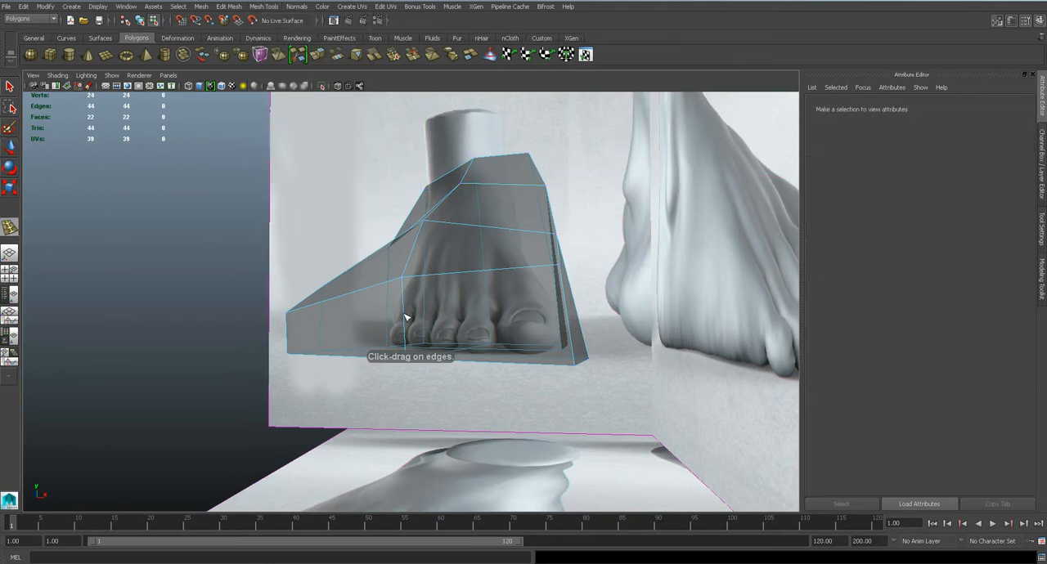
{"action": "left_click", "coordinate": [404, 328]}
{"action": "left_click_drag", "start_coordinate": [404, 327], "coordinate": [546, 296], "text": "alt"}
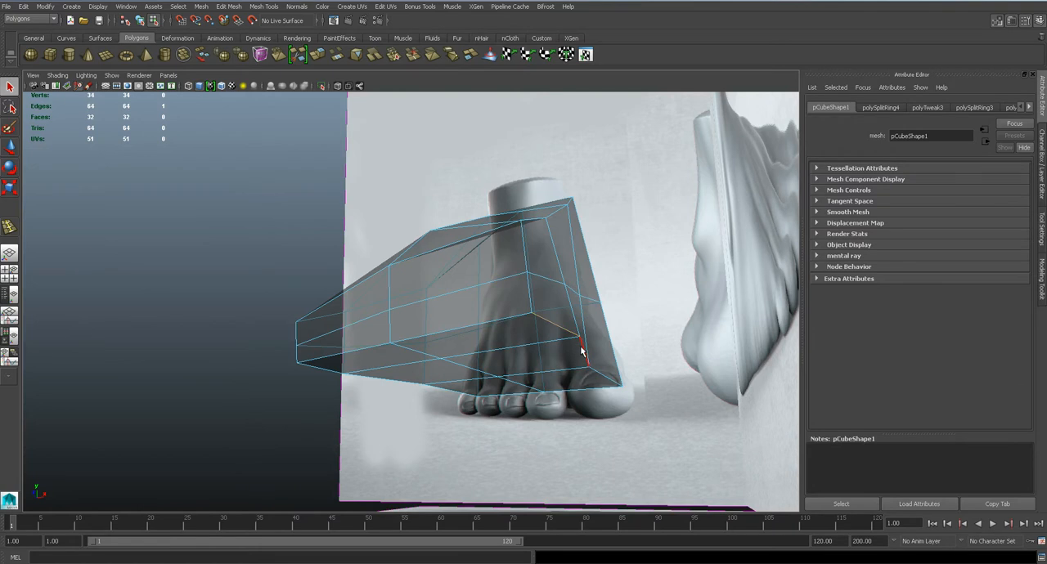
Narrow the sole by moving the bottom edges along the foot's inner and outer sides inward
{"action": "left_click", "coordinate": [597, 374]}
{"action": "key", "text": "w"}
{"action": "left_click_drag", "start_coordinate": [636, 359], "coordinate": [612, 359]}
{"action": "left_click_drag", "start_coordinate": [612, 358], "coordinate": [509, 335], "text": "alt"}
{"action": "left_click_drag", "start_coordinate": [384, 331], "coordinate": [387, 374], "text": "alt"}
{"action": "left_click", "coordinate": [416, 373]}
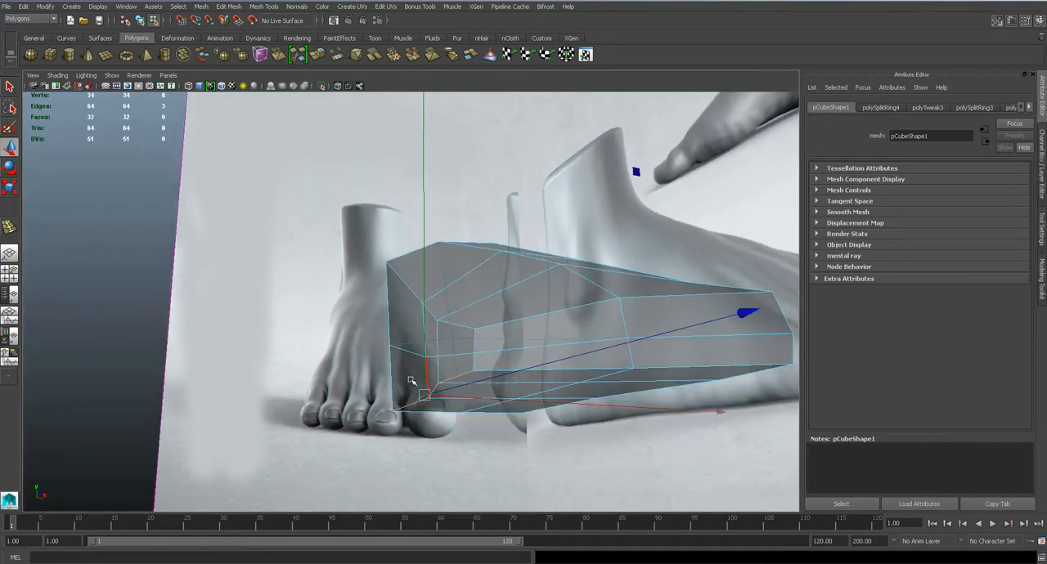
{"action": "left_click_drag", "start_coordinate": [462, 399], "coordinate": [486, 363], "text": "alt"}
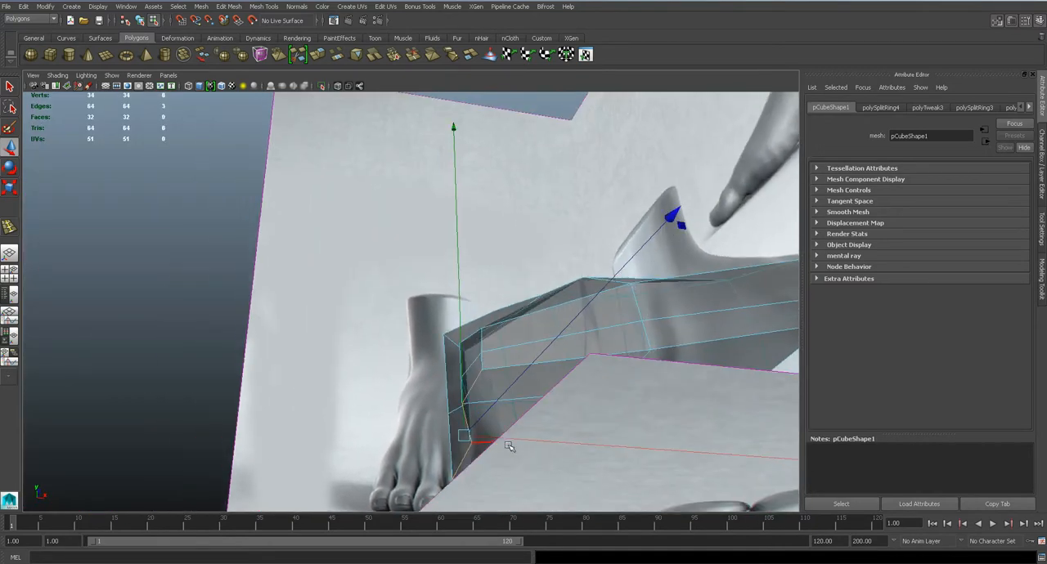
{"action": "left_click_drag", "start_coordinate": [523, 438], "coordinate": [450, 324], "text": "alt"}
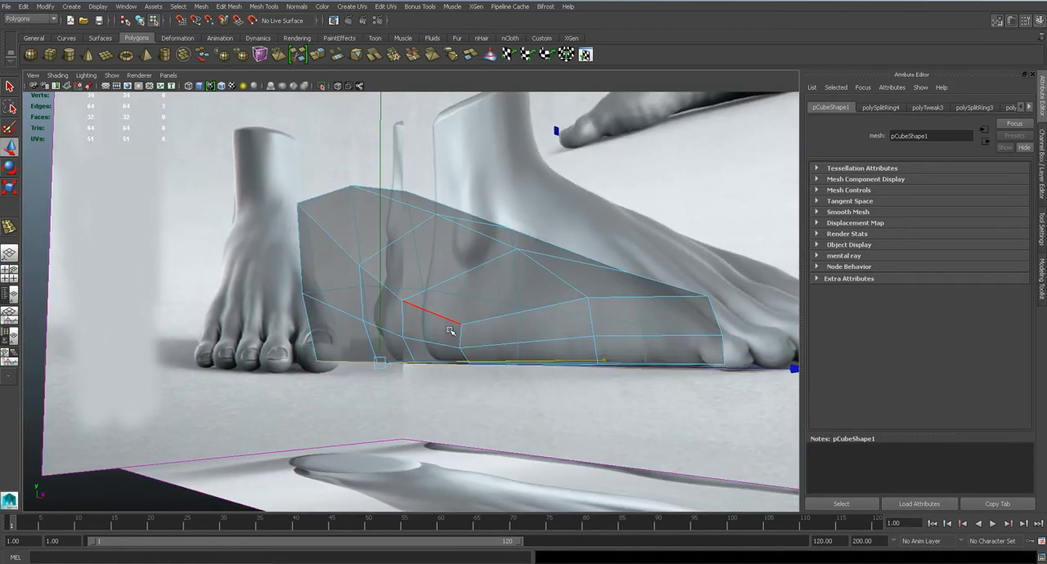
Select the outer side's top edges, review the mesh from around the foot and save the scene
{"action": "left_click", "coordinate": [374, 280]}
{"action": "left_click_drag", "start_coordinate": [346, 255], "coordinate": [426, 319], "text": "alt"}
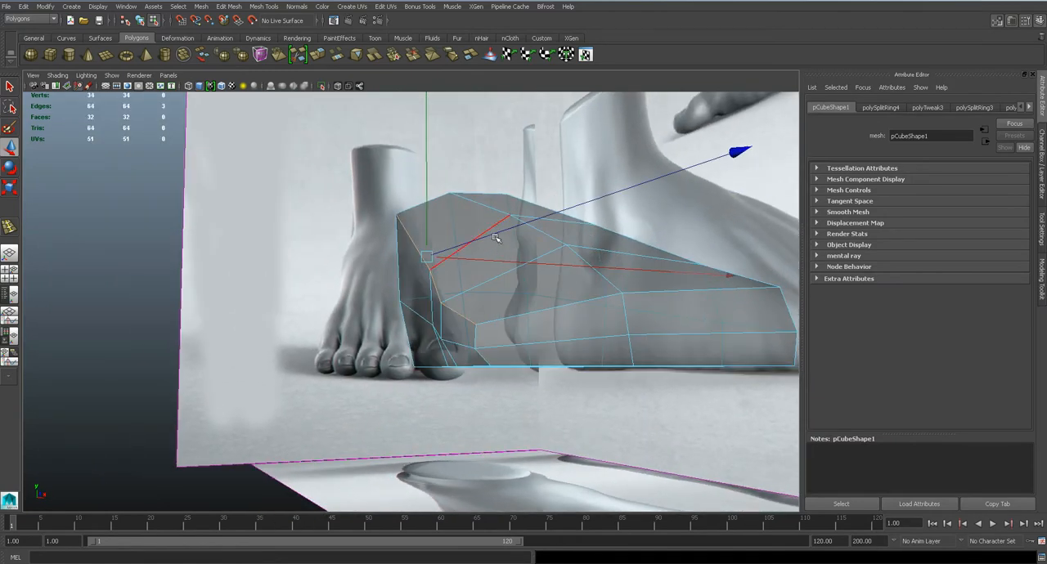
{"action": "left_click_drag", "start_coordinate": [528, 273], "coordinate": [609, 329], "text": "alt"}
{"action": "right_click_drag", "start_coordinate": [609, 328], "coordinate": [400, 282], "text": "alt"}
{"action": "key", "text": "q"}
{"action": "left_click_drag", "start_coordinate": [400, 282], "coordinate": [468, 282], "text": "alt"}
{"action": "key", "text": "ctrl+s"}
Set the foot reference planes imagePlane3, imagePlane4 and imagePlane5 to display only when looking through their camera
{"action": "left_click", "coordinate": [124, 6]}
{"action": "left_click", "coordinate": [143, 95]}
{"action": "left_click_drag", "start_coordinate": [142, 394], "coordinate": [135, 414]}
{"action": "left_click", "coordinate": [915, 221]}
{"action": "left_click", "coordinate": [702, 290]}
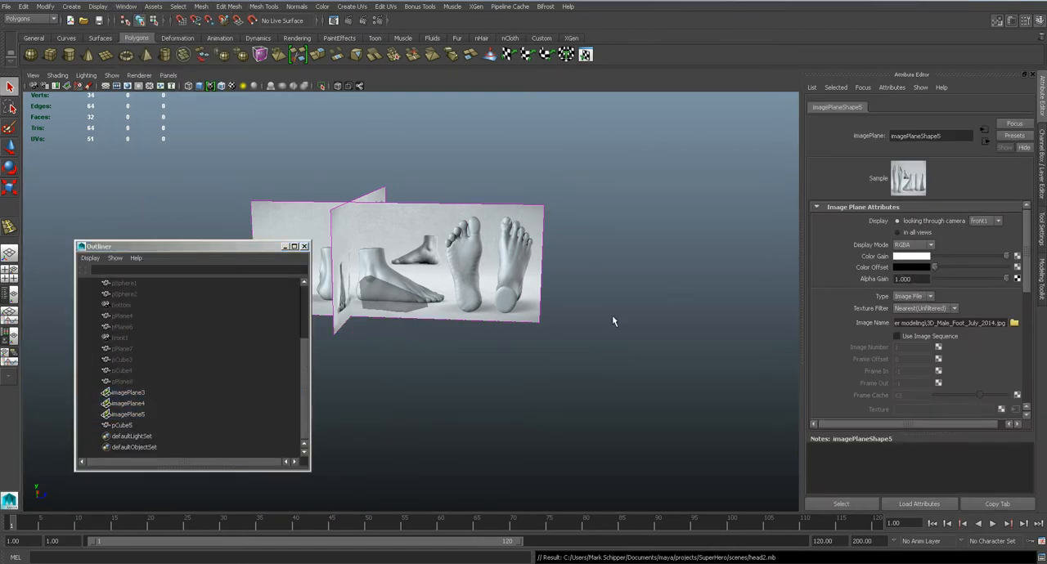
{"action": "left_click", "coordinate": [157, 392]}
{"action": "left_click", "coordinate": [168, 404]}
{"action": "left_click", "coordinate": [897, 222]}
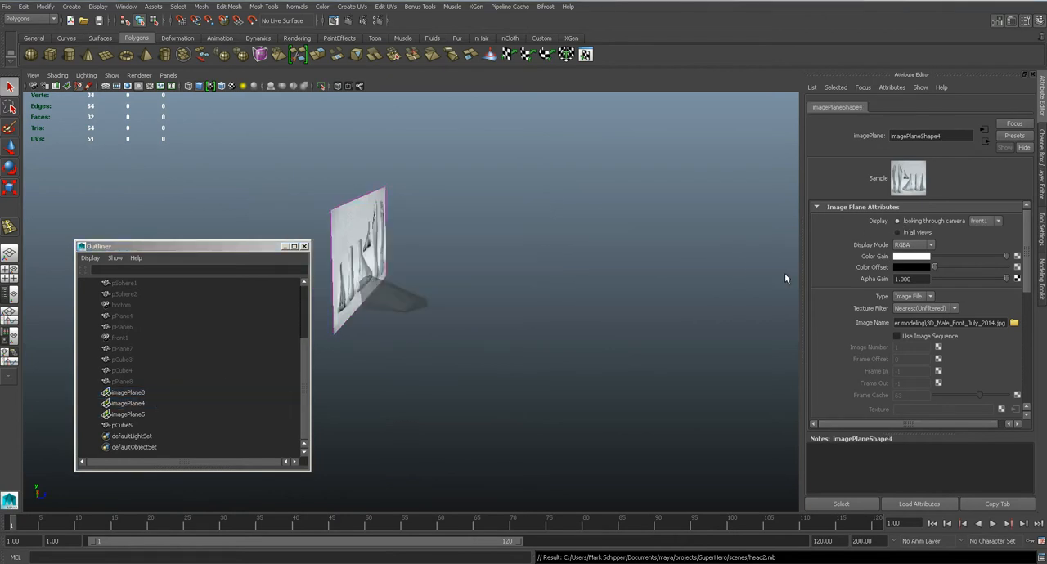
{"action": "left_click", "coordinate": [146, 404]}
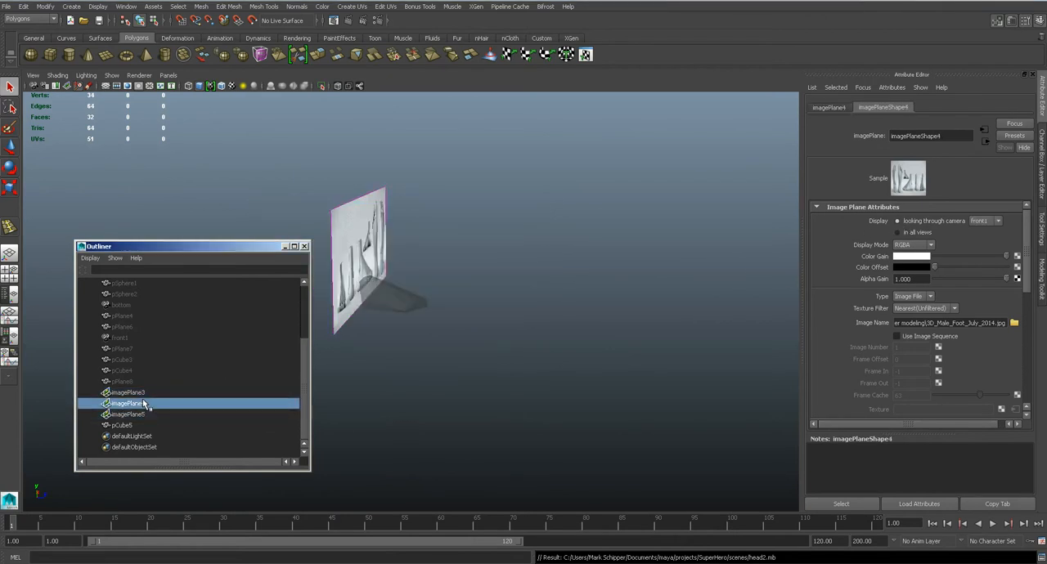
{"action": "left_click", "coordinate": [129, 392]}
{"action": "left_click", "coordinate": [304, 246]}
Examine the foot mesh's inner side against the arch lines marked on the foot reference
{"action": "key", "text": "space"}
{"action": "left_click_drag", "start_coordinate": [395, 278], "coordinate": [449, 280]}
{"action": "left_click", "coordinate": [450, 280]}
{"action": "left_click_drag", "start_coordinate": [491, 363], "coordinate": [484, 375], "text": "alt"}
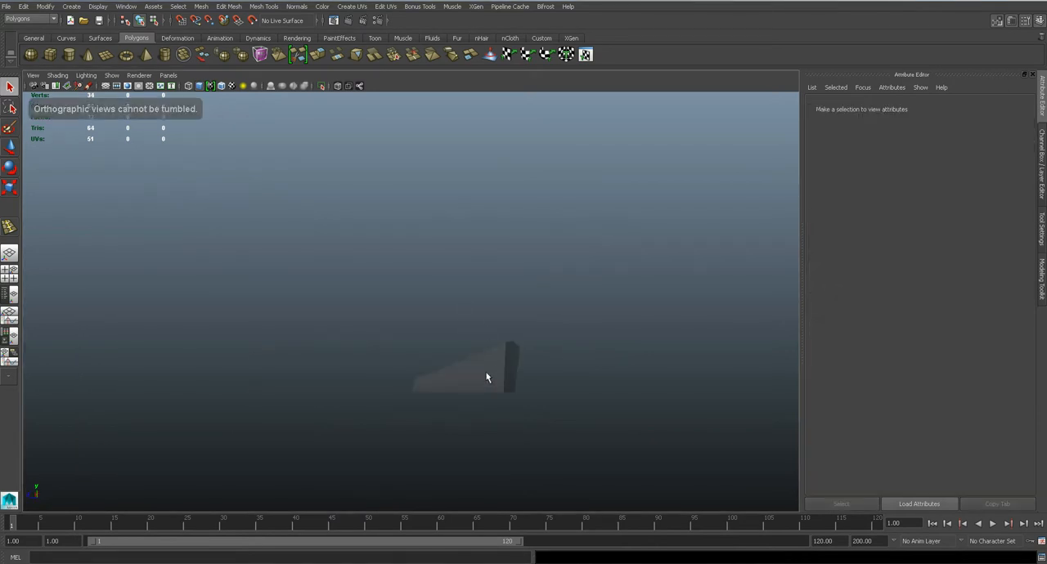
{"action": "left_click", "coordinate": [490, 383]}
{"action": "middle_click_drag", "start_coordinate": [499, 349], "coordinate": [498, 290], "text": "alt"}
{"action": "scroll", "coordinate": [498, 290], "scroll_direction": "up", "scroll_amount": 5}
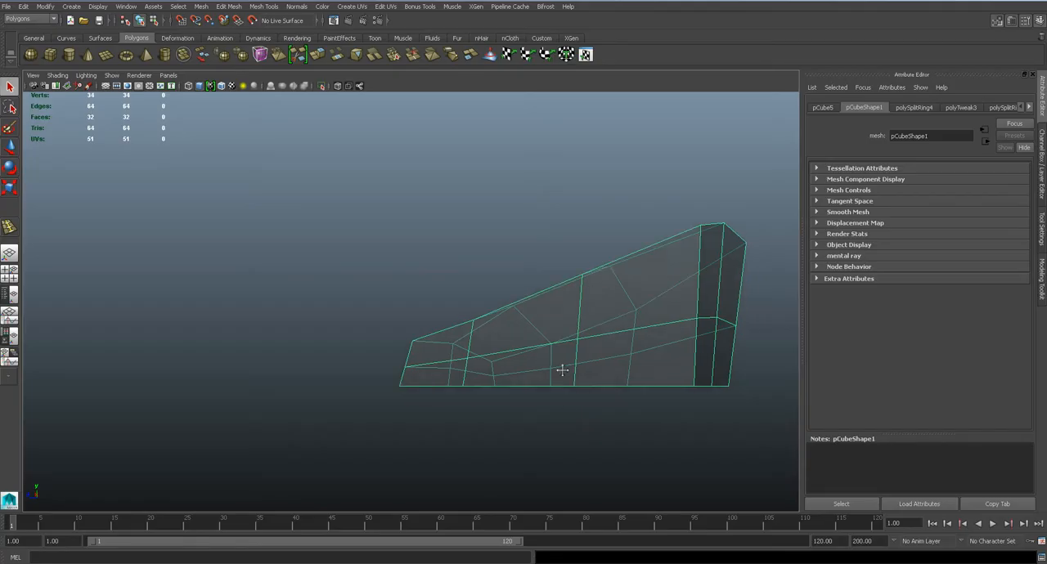
{"action": "scroll", "coordinate": [561, 367], "scroll_direction": "up", "scroll_amount": 3}
{"action": "key", "text": "4"}
{"action": "right_click_drag", "start_coordinate": [578, 323], "coordinate": [539, 337]}
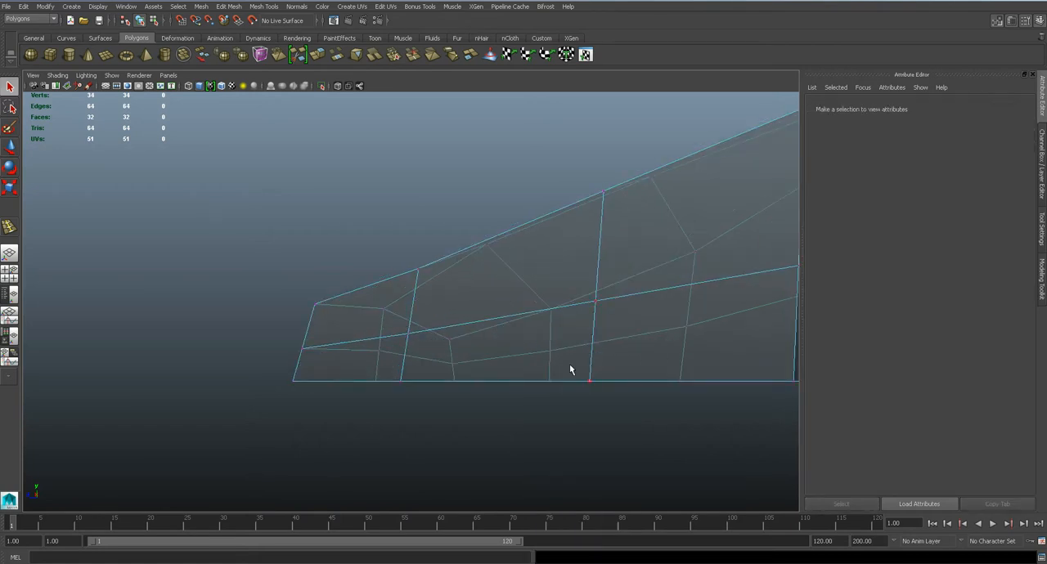
Raise the inner side's bottom midfoot vertex and the vertex above it to form the arch
{"action": "left_click", "coordinate": [589, 381]}
{"action": "left_click_drag", "start_coordinate": [595, 319], "coordinate": [590, 231]}
{"action": "key", "text": "ctrl+z"}
{"action": "key", "text": "q"}
{"action": "left_click", "coordinate": [596, 303]}
{"action": "key", "text": "w"}
{"action": "middle_click_drag", "start_coordinate": [694, 330], "coordinate": [537, 306], "text": "alt"}
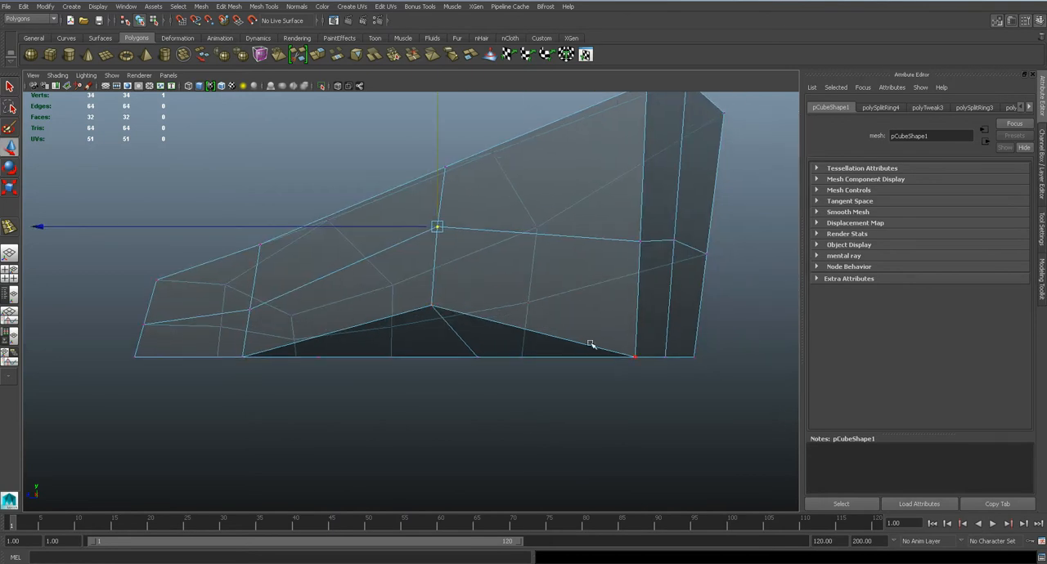
Raise the heel end's inner and outer bottom vertices slightly and save the scene
{"action": "left_click", "coordinate": [631, 357]}
{"action": "left_click", "coordinate": [635, 356]}
{"action": "left_click_drag", "start_coordinate": [635, 334], "coordinate": [636, 316]}
{"action": "left_click", "coordinate": [693, 356]}
{"action": "left_click_drag", "start_coordinate": [693, 331], "coordinate": [693, 321]}
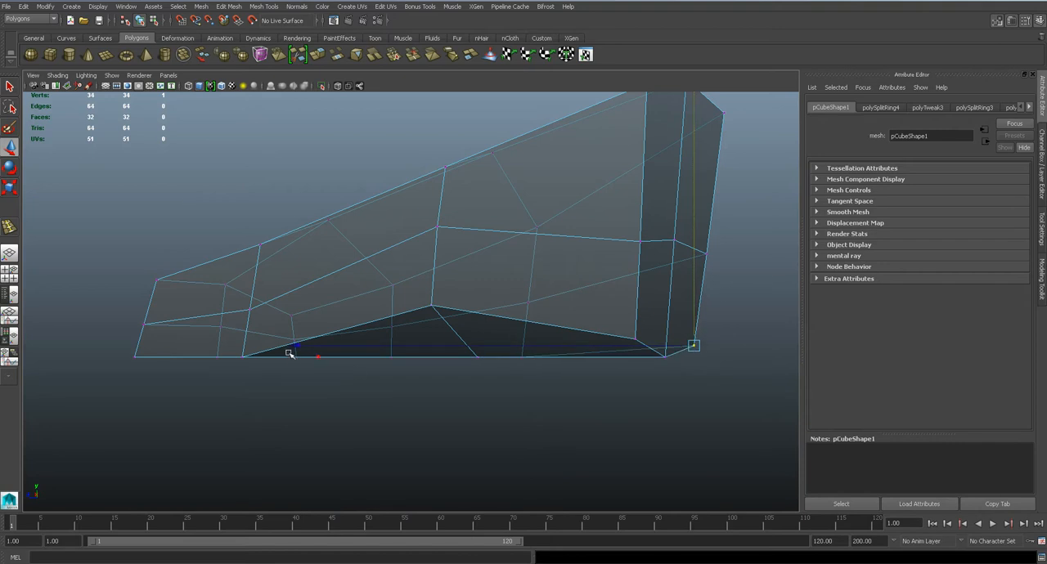
{"action": "middle_click_drag", "start_coordinate": [277, 358], "coordinate": [393, 364], "text": "alt"}
{"action": "key", "text": "ctrl+s"}
Inspect the arch and sole in perspective, and view the whole mesh from its outer side
{"action": "key", "text": "space"}
{"action": "left_click_drag", "start_coordinate": [480, 319], "coordinate": [466, 351]}
{"action": "key", "text": "f"}
{"action": "left_click_drag", "start_coordinate": [543, 323], "coordinate": [382, 276], "text": "alt"}
{"action": "scroll", "coordinate": [483, 335], "scroll_direction": "down", "scroll_amount": 8}
{"action": "key", "text": "space"}
{"action": "key", "text": "space"}
{"action": "right_click_drag", "start_coordinate": [471, 313], "coordinate": [439, 346], "text": "alt"}
{"action": "left_click", "coordinate": [509, 285]}
{"action": "right_click_drag", "start_coordinate": [504, 307], "coordinate": [550, 304], "text": "alt"}
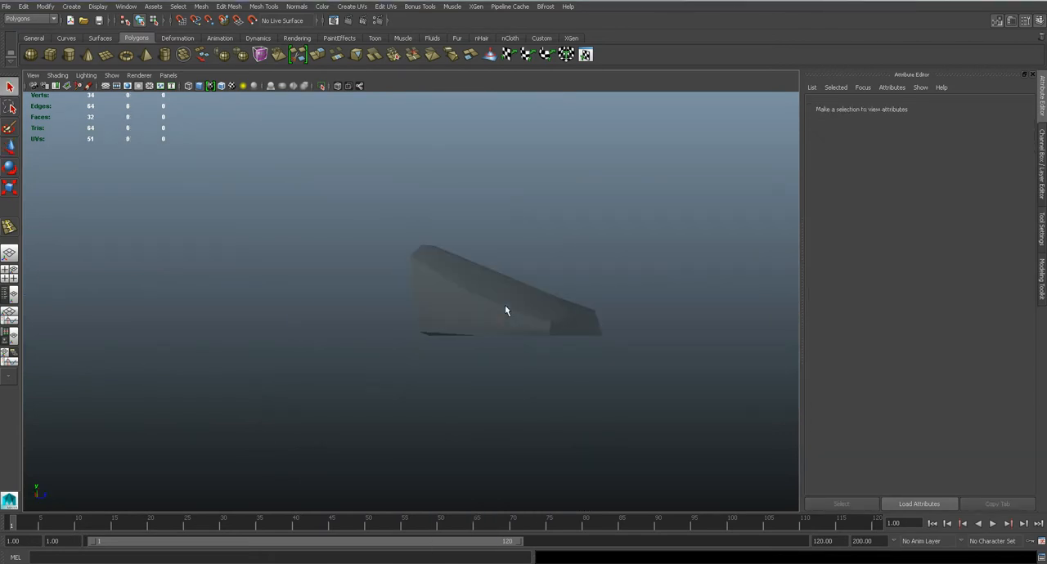
Assign the reference plane imagePlane4 to display through the top camera
{"action": "left_click", "coordinate": [133, 7]}
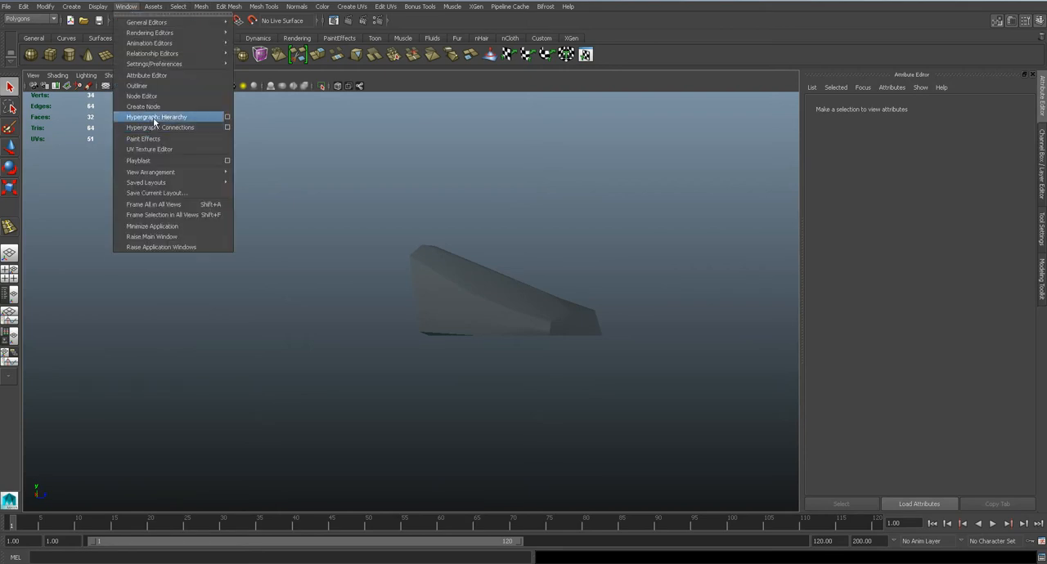
{"action": "left_click", "coordinate": [164, 99]}
{"action": "left_click", "coordinate": [148, 403]}
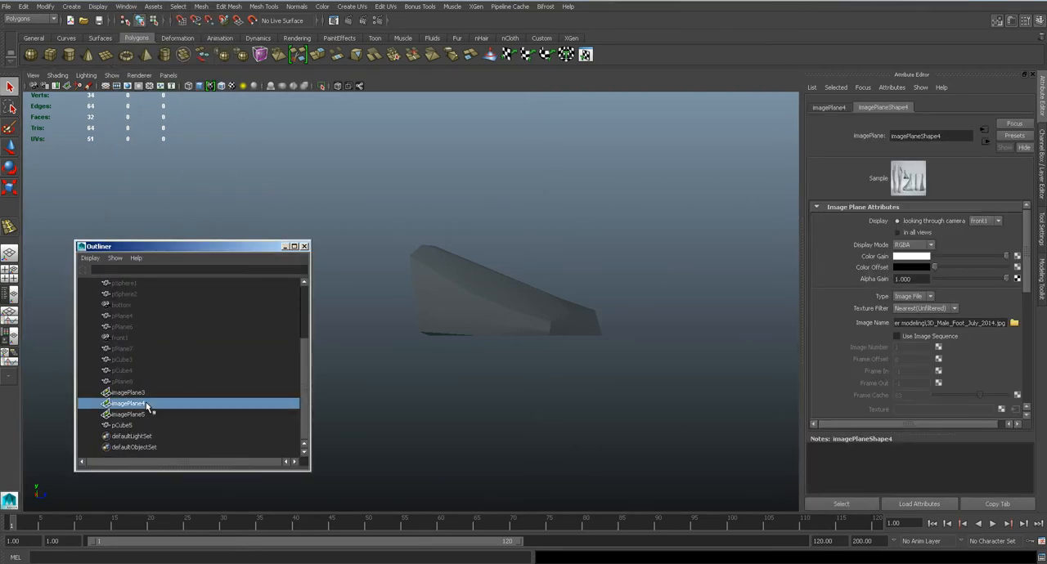
{"action": "left_click", "coordinate": [997, 221]}
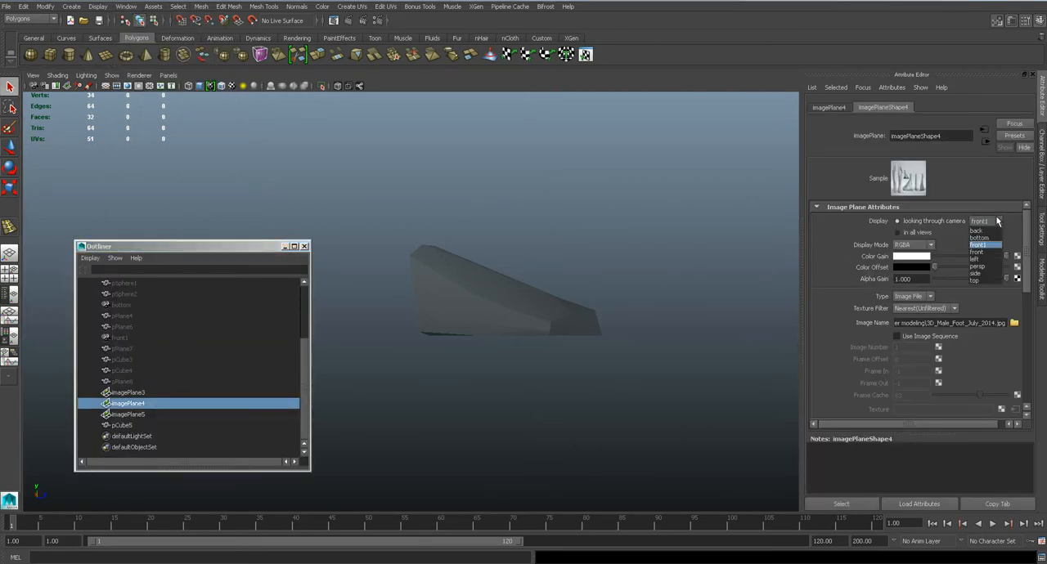
{"action": "left_click", "coordinate": [984, 282]}
Assign the reference plane imagePlane5 to display through the top camera
{"action": "left_click", "coordinate": [134, 426]}
{"action": "left_click", "coordinate": [137, 415]}
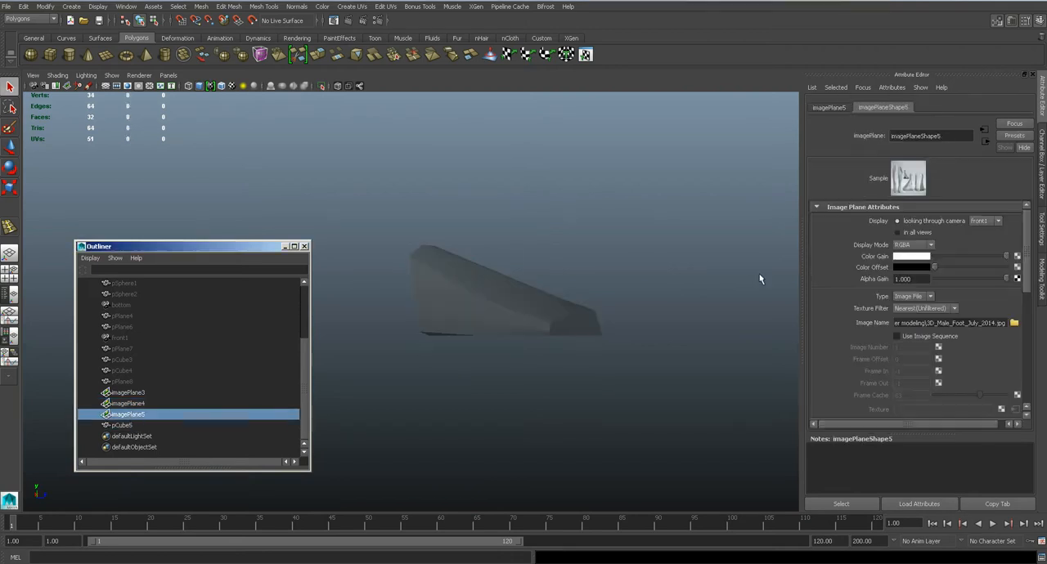
{"action": "left_click", "coordinate": [979, 223]}
{"action": "left_click", "coordinate": [981, 256]}
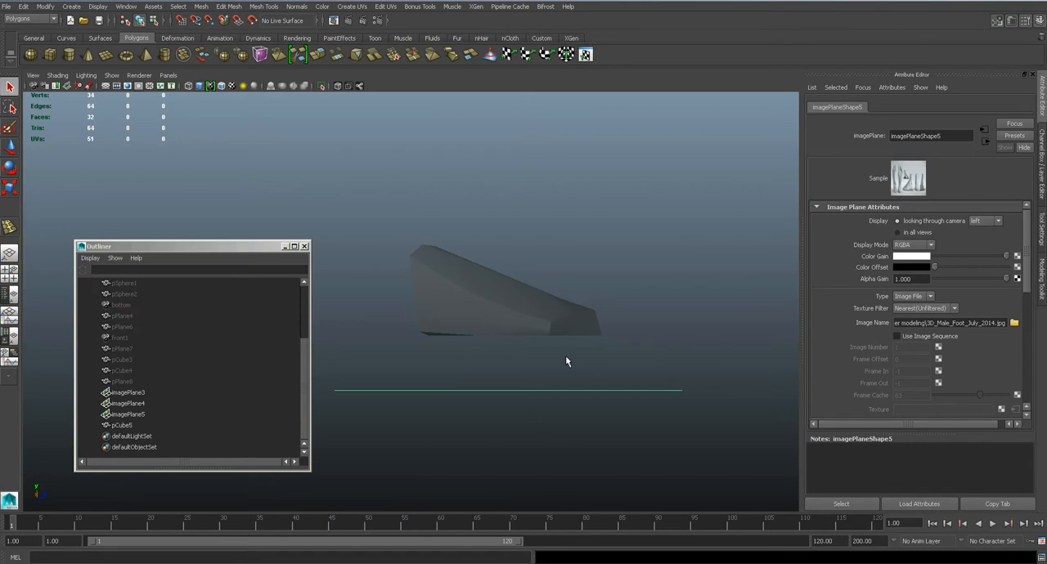
{"action": "left_click", "coordinate": [982, 221]}
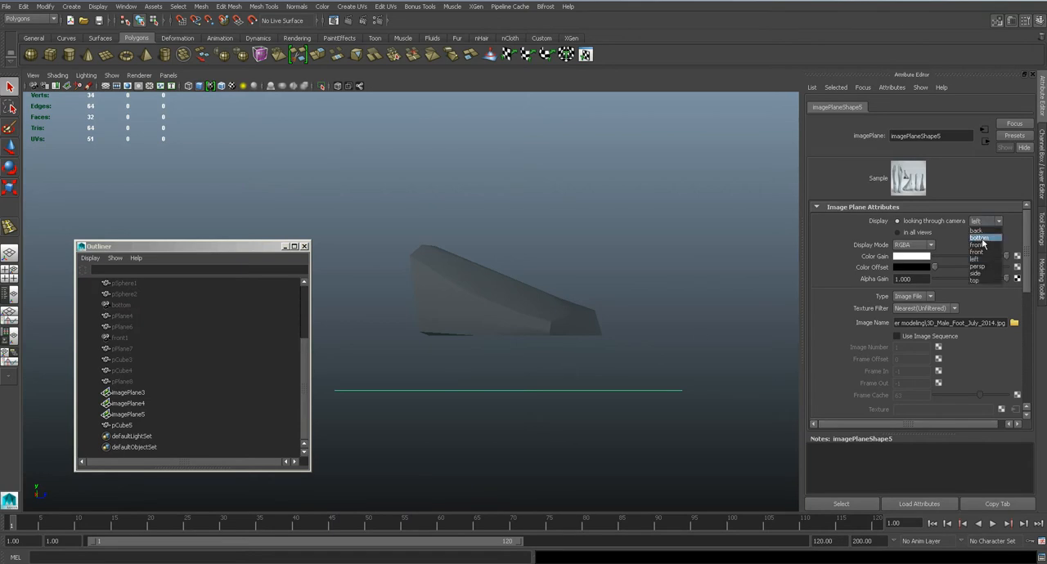
{"action": "left_click", "coordinate": [984, 281]}
Assign the reference plane imagePlane4 to display through the left camera
{"action": "left_click", "coordinate": [161, 404]}
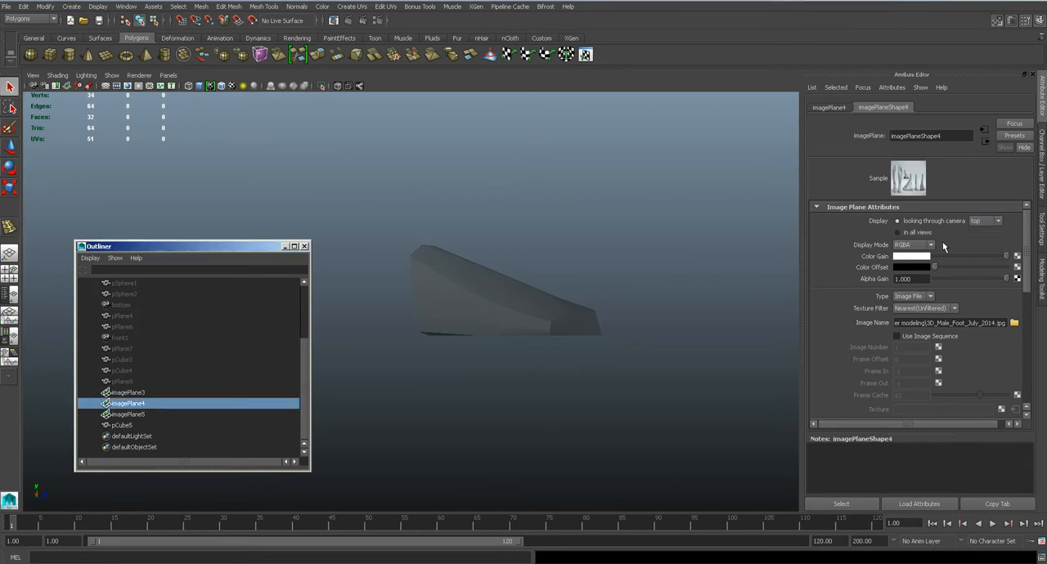
{"action": "left_click", "coordinate": [986, 222]}
{"action": "left_click", "coordinate": [981, 259]}
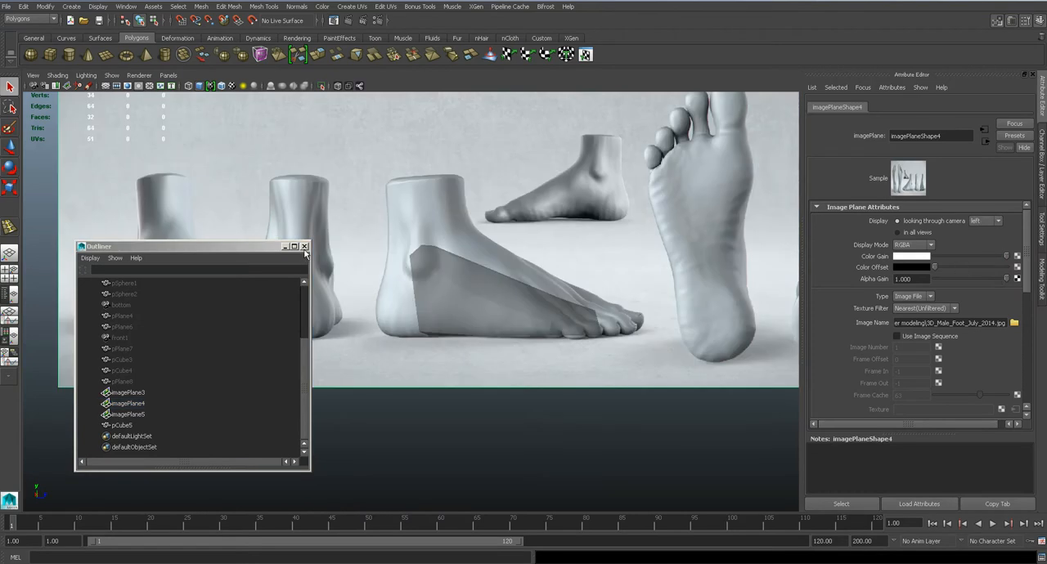
{"action": "left_click", "coordinate": [976, 222]}
Assign the reference plane imagePlane3 to display through the front camera and close the Outliner
{"action": "left_click", "coordinate": [169, 376]}
{"action": "left_click", "coordinate": [151, 392]}
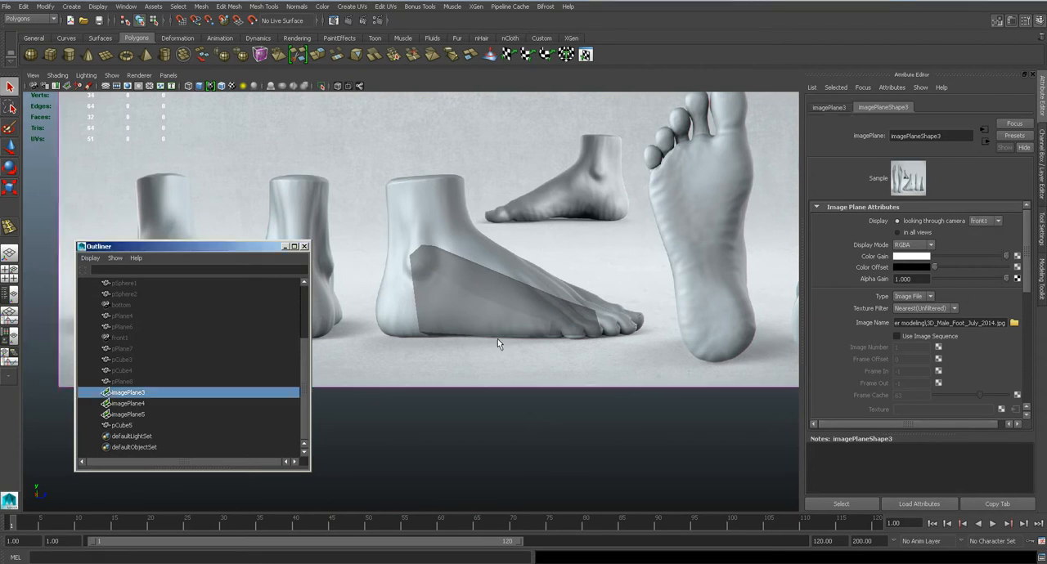
{"action": "left_click", "coordinate": [995, 220]}
{"action": "left_click", "coordinate": [980, 259]}
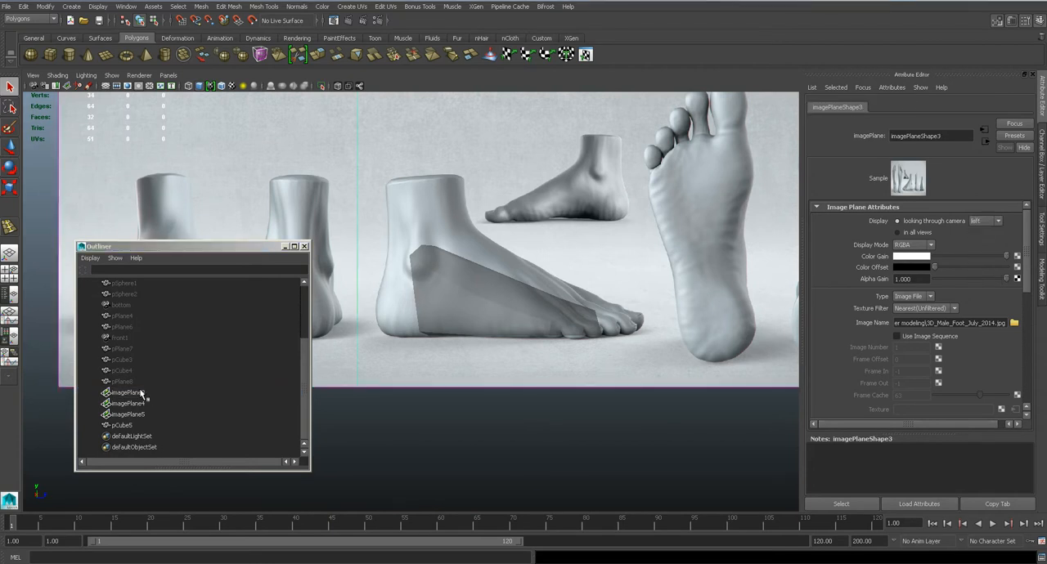
{"action": "left_click", "coordinate": [987, 222]}
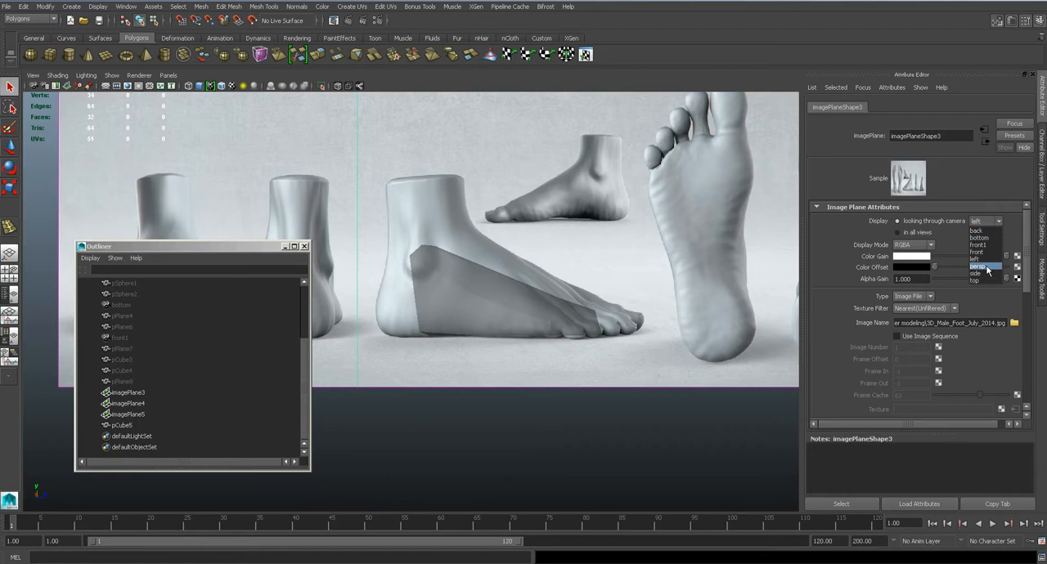
{"action": "left_click", "coordinate": [986, 251]}
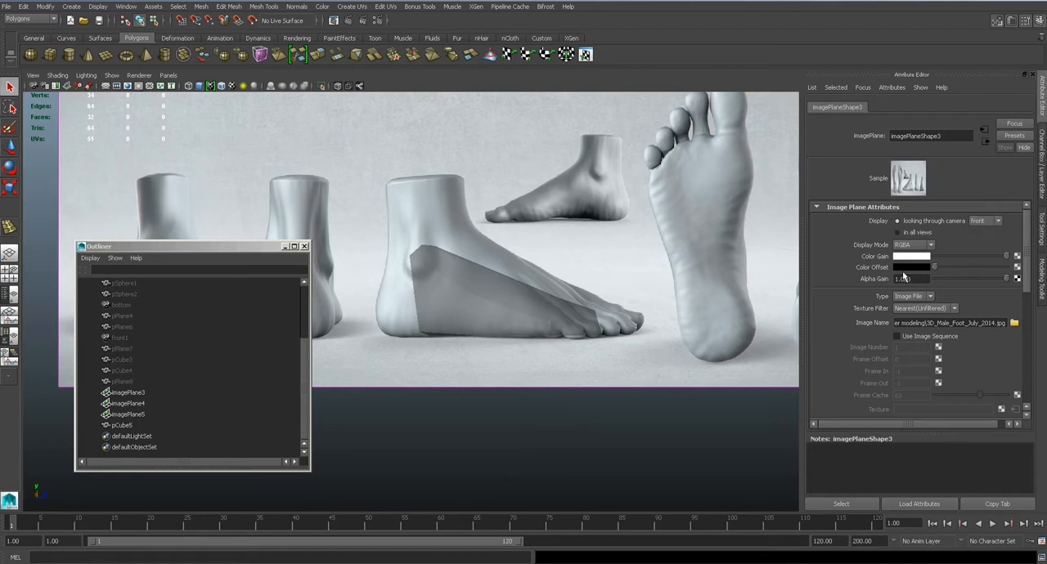
{"action": "left_click", "coordinate": [304, 246]}
Compare the foot mesh with its reference images in the left and front views
{"action": "middle_click_drag", "start_coordinate": [502, 305], "coordinate": [557, 313], "text": "alt"}
{"action": "scroll", "coordinate": [558, 314], "scroll_direction": "up", "scroll_amount": 3}
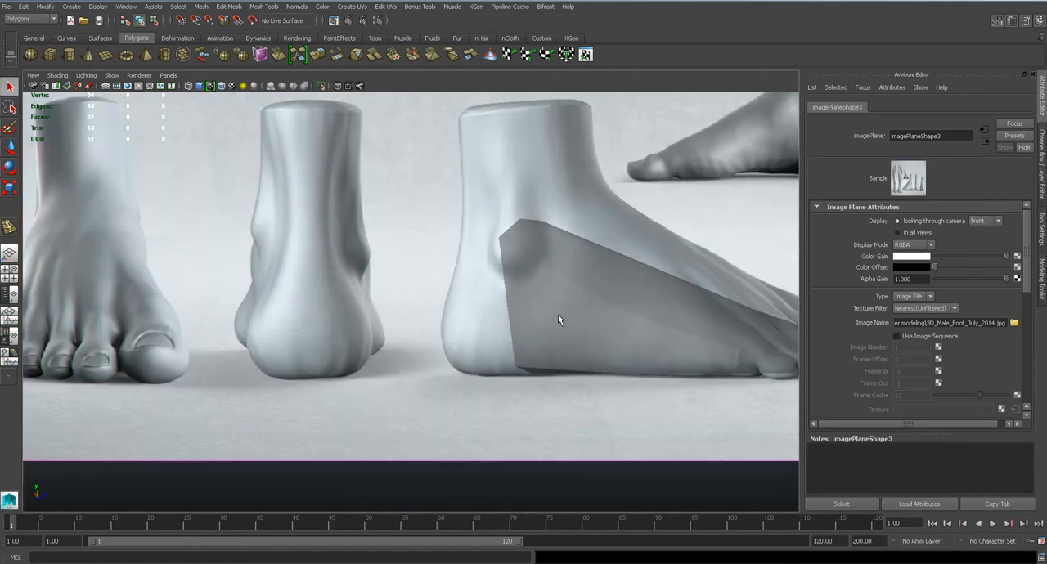
{"action": "left_click", "coordinate": [558, 315]}
{"action": "scroll", "coordinate": [556, 327], "scroll_direction": "down", "scroll_amount": 7}
{"action": "scroll", "coordinate": [532, 340], "scroll_direction": "down", "scroll_amount": 1}
{"action": "key", "text": "space"}
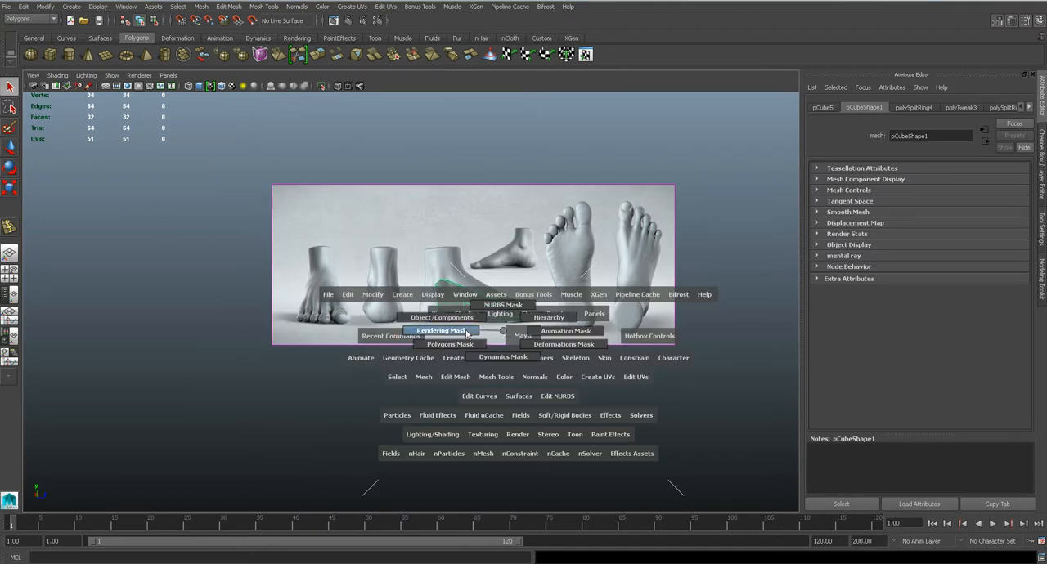
{"action": "left_click", "coordinate": [503, 331]}
{"action": "key", "text": "space"}
{"action": "left_click", "coordinate": [503, 324]}
{"action": "left_click", "coordinate": [465, 337]}
{"action": "key", "text": "space"}
{"action": "left_click_drag", "start_coordinate": [463, 327], "coordinate": [463, 349]}
{"action": "scroll", "coordinate": [463, 349], "scroll_direction": "down", "scroll_amount": 5}
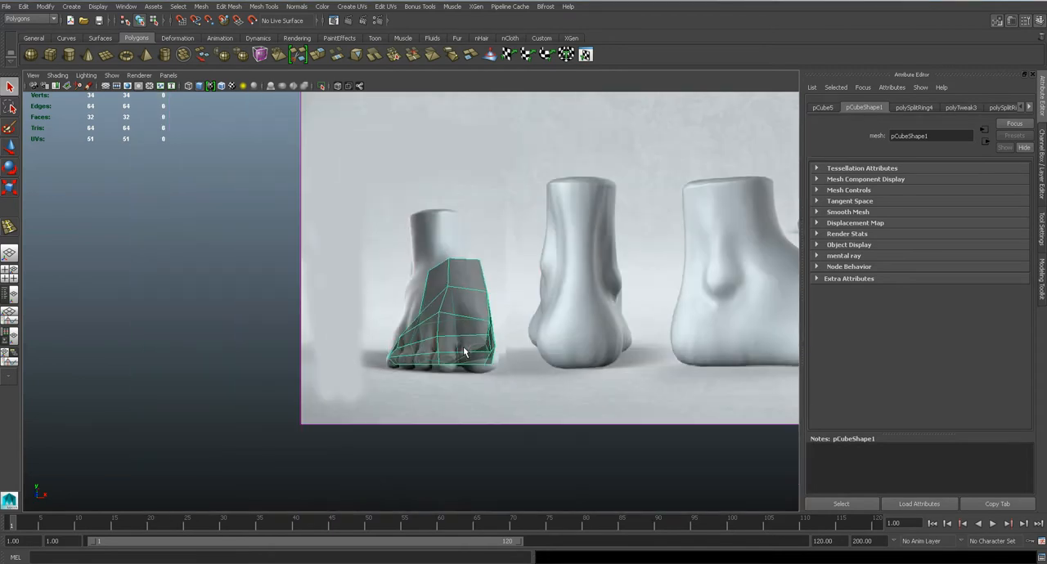
{"action": "scroll", "coordinate": [463, 349], "scroll_direction": "up", "scroll_amount": 3}
{"action": "key", "text": "space"}
{"action": "left_click", "coordinate": [454, 305]}
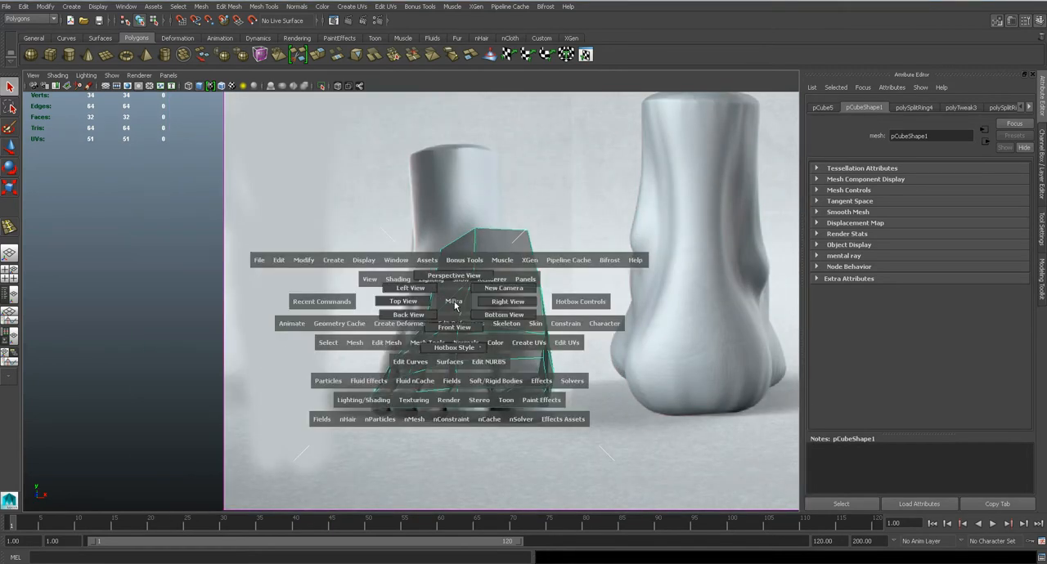
In the left view, pull the heel's rearmost vertex and its bottom vertex back toward the reference heel outline
{"action": "left_click_drag", "start_coordinate": [411, 306], "coordinate": [415, 288]}
{"action": "scroll", "coordinate": [440, 294], "scroll_direction": "up", "scroll_amount": 8}
{"action": "scroll", "coordinate": [440, 293], "scroll_direction": "up", "scroll_amount": 4}
{"action": "right_click_drag", "start_coordinate": [449, 297], "coordinate": [405, 290]}
{"action": "scroll", "coordinate": [477, 277], "scroll_direction": "up", "scroll_amount": 3}
{"action": "left_click_drag", "start_coordinate": [464, 248], "coordinate": [380, 272]}
{"action": "key", "text": "w"}
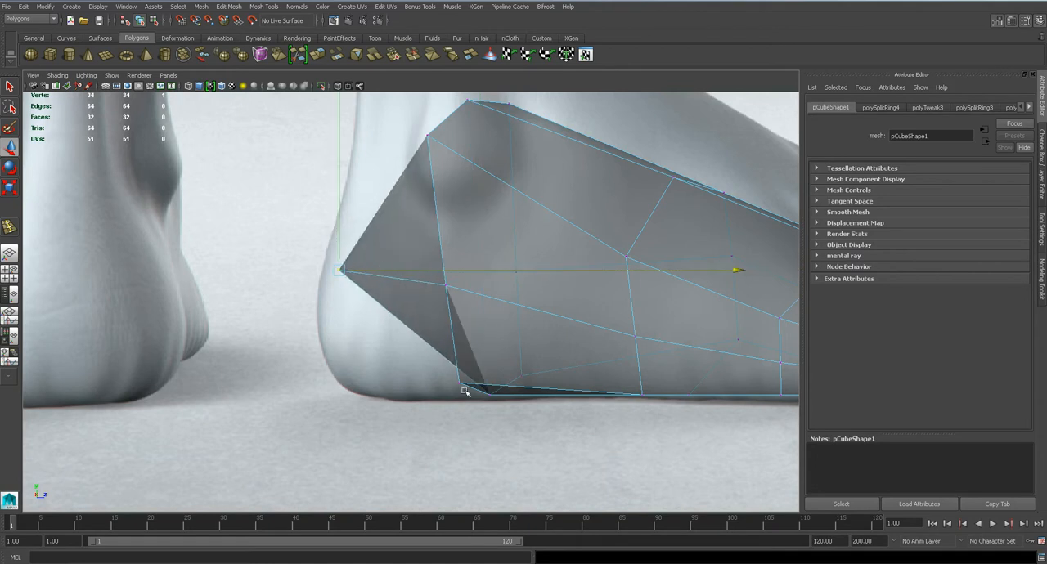
{"action": "left_click", "coordinate": [484, 394]}
{"action": "left_click_drag", "start_coordinate": [527, 396], "coordinate": [432, 389]}
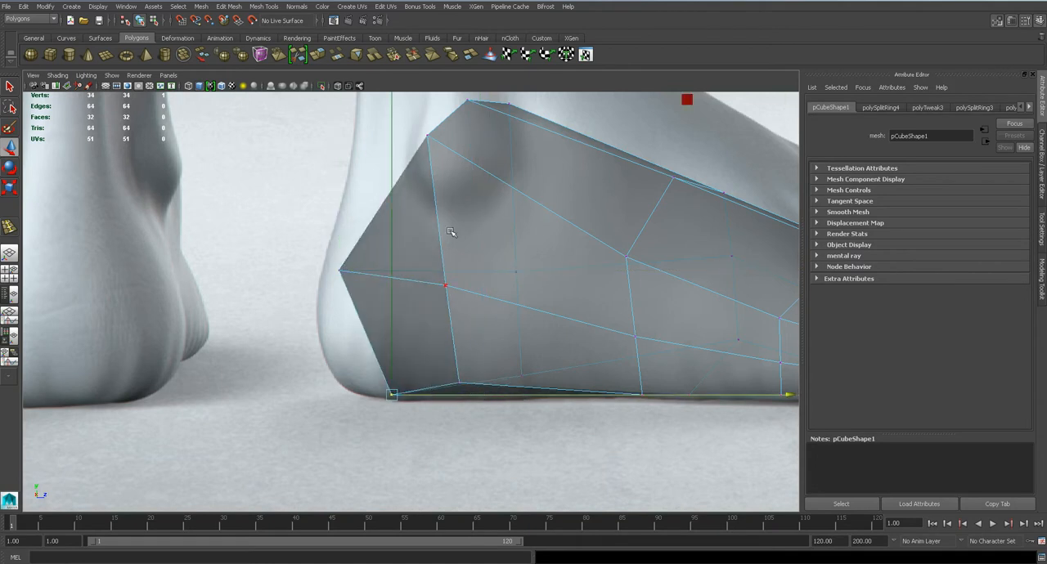
Pull the rear ankle-top vertex backward and move the two outer heel side vertices down to follow the heel shape
{"action": "middle_click_drag", "start_coordinate": [443, 208], "coordinate": [450, 285], "text": "alt"}
{"action": "left_click", "coordinate": [475, 178]}
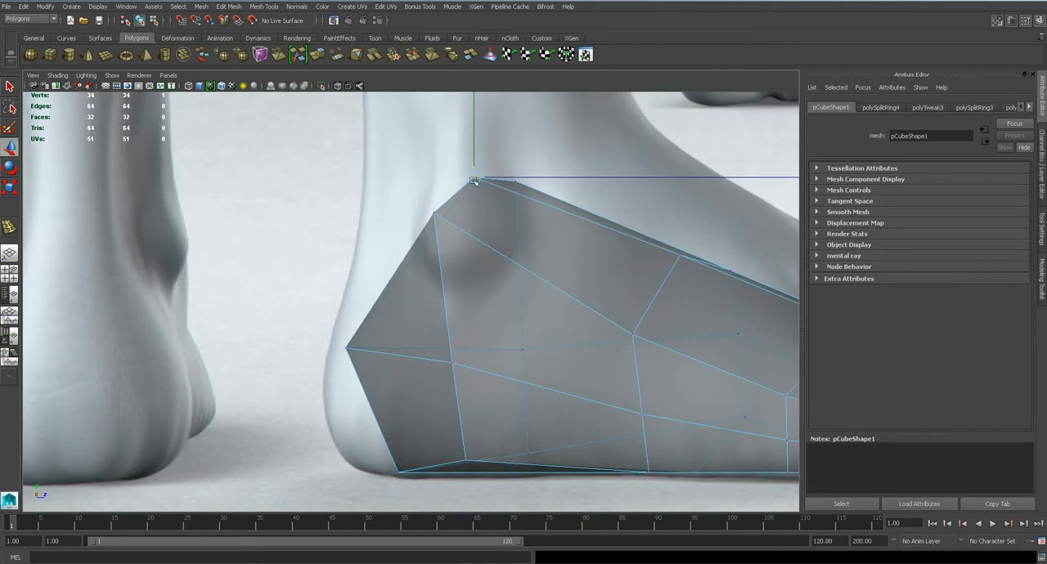
{"action": "left_click_drag", "start_coordinate": [526, 179], "coordinate": [435, 178]}
{"action": "left_click", "coordinate": [438, 219]}
{"action": "left_click_drag", "start_coordinate": [436, 215], "coordinate": [448, 315]}
{"action": "middle_click_drag", "start_coordinate": [534, 228], "coordinate": [449, 132], "text": "alt"}
{"action": "left_click", "coordinate": [368, 269]}
{"action": "left_click_drag", "start_coordinate": [369, 269], "coordinate": [327, 295]}
Pull the outer bottom heel vertex backward and raise the outer bottom midfoot vertex slightly
{"action": "left_click", "coordinate": [381, 364]}
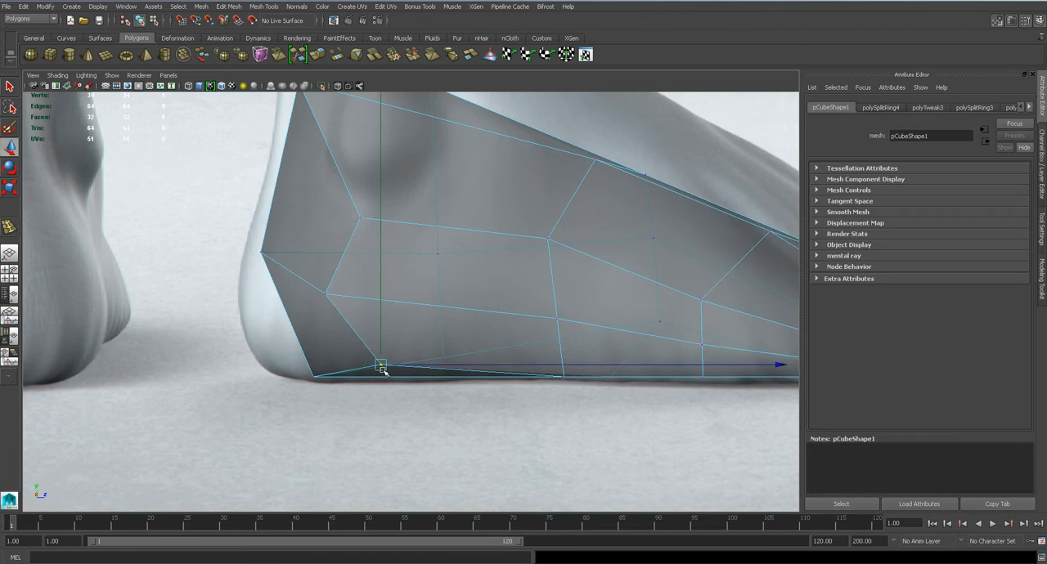
{"action": "left_click_drag", "start_coordinate": [381, 365], "coordinate": [349, 361]}
{"action": "left_click", "coordinate": [561, 375]}
{"action": "left_click_drag", "start_coordinate": [565, 356], "coordinate": [561, 341]}
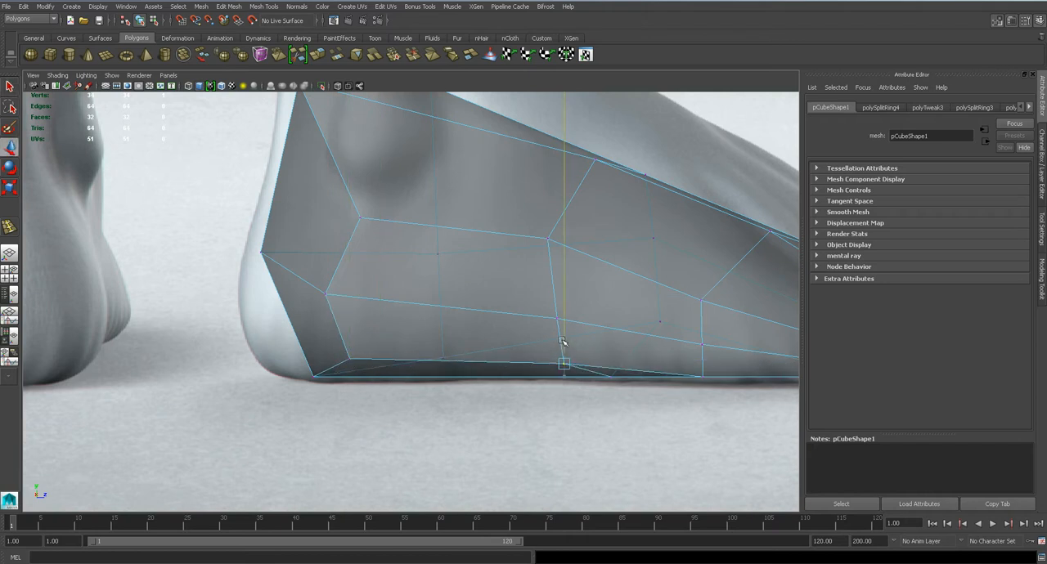
{"action": "left_click", "coordinate": [703, 354]}
{"action": "left_click", "coordinate": [702, 350]}
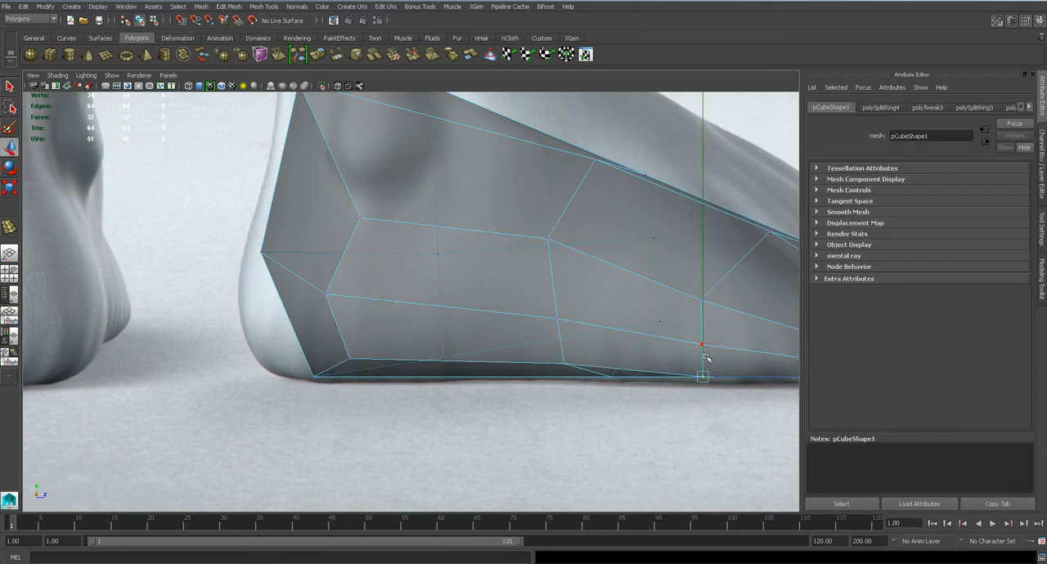
Reposition the outer side's upper midfoot vertex against the left-view reference
{"action": "left_click", "coordinate": [547, 239]}
{"action": "left_click_drag", "start_coordinate": [550, 234], "coordinate": [668, 305], "text": "alt"}
{"action": "left_click_drag", "start_coordinate": [598, 238], "coordinate": [602, 171]}
{"action": "scroll", "coordinate": [593, 243], "scroll_direction": "down", "scroll_amount": 4}
{"action": "scroll", "coordinate": [587, 241], "scroll_direction": "up", "scroll_amount": 2}
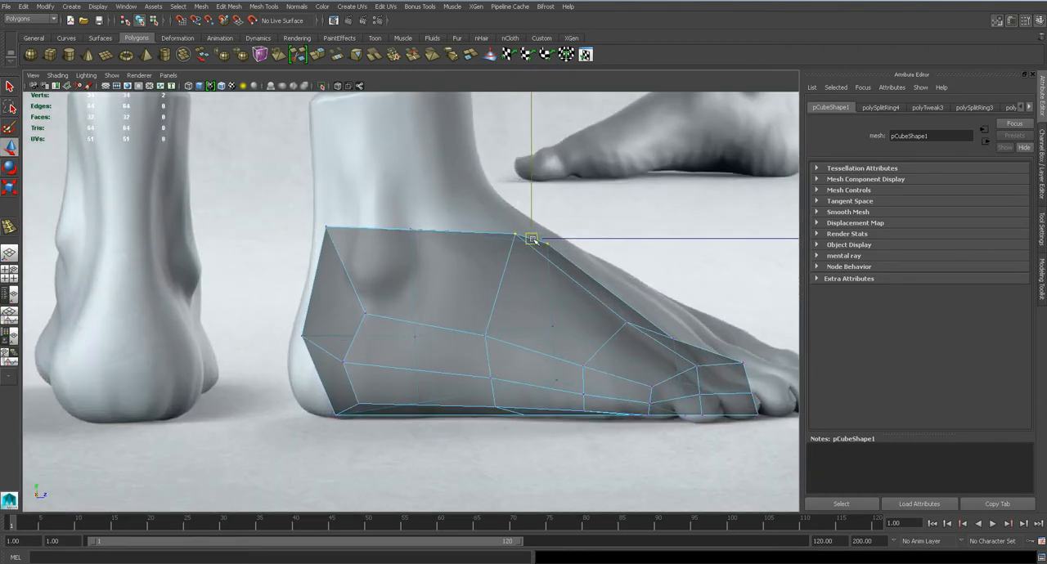
{"action": "left_click_drag", "start_coordinate": [532, 239], "coordinate": [472, 214]}
Inspect the reshaped heel in perspective with and without the smooth preview, and save the scene
{"action": "key", "text": "space"}
{"action": "key", "text": "space"}
{"action": "key", "text": "3"}
{"action": "mouse_move", "coordinate": [380, 286]}
{"action": "left_mouse_down", "text": "alt"}
{"action": "mouse_move", "coordinate": [506, 273]}
{"action": "mouse_move", "coordinate": [626, 287]}
{"action": "mouse_move", "coordinate": [732, 282]}
{"action": "mouse_move", "coordinate": [523, 294]}
{"action": "mouse_move", "coordinate": [297, 289]}
{"action": "mouse_move", "coordinate": [352, 326]}
{"action": "mouse_move", "coordinate": [509, 292]}
{"action": "mouse_move", "coordinate": [374, 273]}
{"action": "left_mouse_up", "text": "alt"}
{"action": "key", "text": "4"}
{"action": "key", "text": "1"}
{"action": "left_click_drag", "start_coordinate": [431, 233], "coordinate": [485, 295], "text": "alt"}
Examine the foot in the four-view layout and in perspective, with the smooth preview switched on and off
{"action": "key", "text": "space"}
{"action": "left_click_drag", "start_coordinate": [555, 279], "coordinate": [434, 359], "text": "alt"}
{"action": "left_click", "coordinate": [270, 334]}
{"action": "left_click_drag", "start_coordinate": [416, 393], "coordinate": [577, 314]}
{"action": "key", "text": "ctrl+s"}
{"action": "key", "text": "Return"}
{"action": "key", "text": "space"}
{"action": "key", "text": "space"}
{"action": "left_click", "coordinate": [479, 240]}
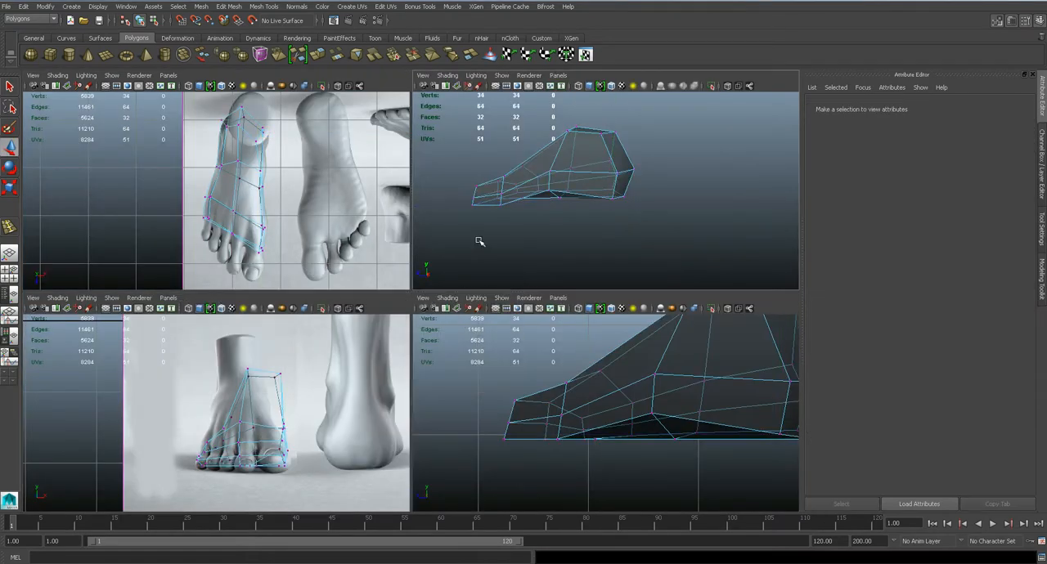
Lower the middle vertex at the front of the ankle's top in the front view
{"action": "key", "text": "space"}
Check the smoothed foot in perspective, return to the unsmoothed display and save the scene
{"action": "key", "text": "space"}
{"action": "left_click_drag", "start_coordinate": [479, 240], "coordinate": [407, 327]}
{"action": "key", "text": "3"}
{"action": "key", "text": "1"}
{"action": "left_click", "coordinate": [453, 181]}
In the top view, move the inner side's midfoot vertices outward together to the reference foot outline
{"action": "key", "text": "space"}
{"action": "left_click_drag", "start_coordinate": [453, 257], "coordinate": [456, 275]}
{"action": "left_click_drag", "start_coordinate": [474, 214], "coordinate": [473, 257]}
{"action": "key", "text": "q"}
{"action": "key", "text": "space"}
{"action": "left_click_drag", "start_coordinate": [465, 302], "coordinate": [463, 265]}
{"action": "key", "text": "3"}
{"action": "mouse_move", "coordinate": [465, 300]}
{"action": "left_mouse_down", "text": "alt"}
{"action": "mouse_move", "coordinate": [621, 299]}
{"action": "mouse_move", "coordinate": [474, 299]}
{"action": "mouse_move", "coordinate": [616, 300]}
{"action": "mouse_move", "coordinate": [476, 309]}
{"action": "mouse_move", "coordinate": [451, 291]}
{"action": "left_mouse_up", "text": "alt"}
{"action": "key", "text": "1"}
{"action": "key", "text": "ctrl+s"}
{"action": "key", "text": "space"}
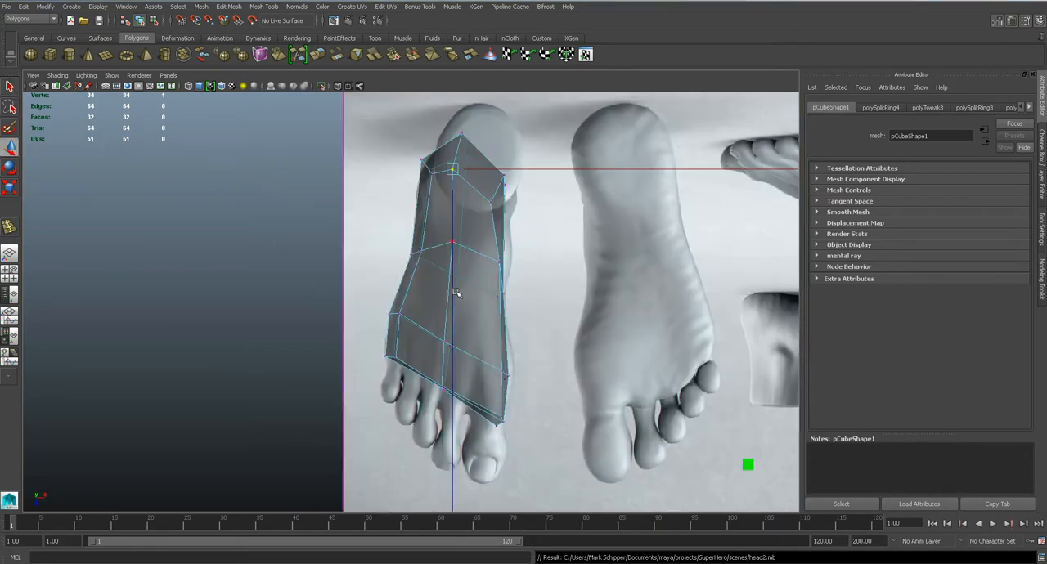
{"action": "scroll", "coordinate": [469, 283], "scroll_direction": "up", "scroll_amount": 3}
{"action": "left_click", "coordinate": [527, 331]}
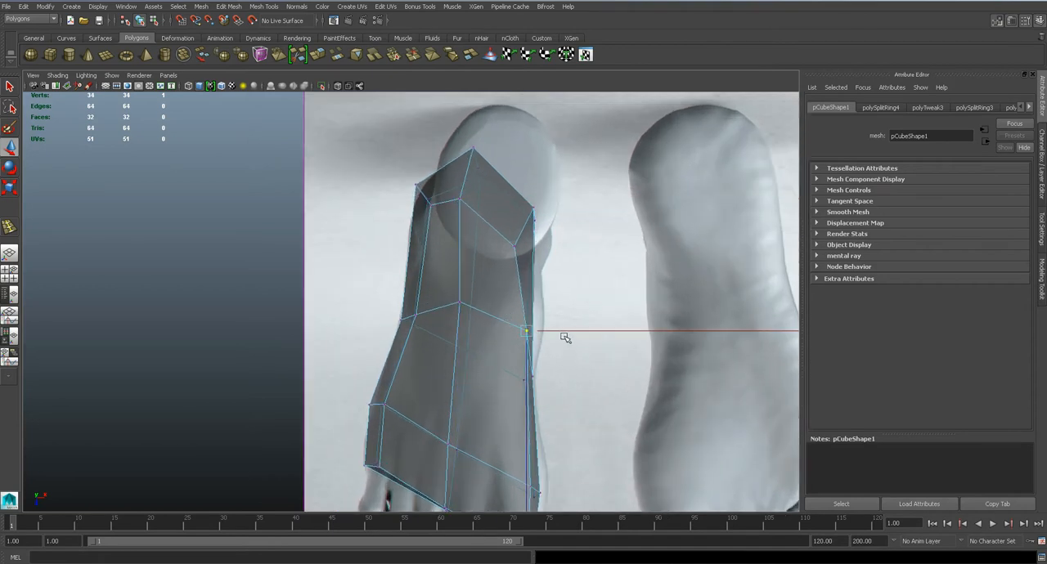
{"action": "left_click_drag", "start_coordinate": [562, 331], "coordinate": [573, 331]}
{"action": "key", "text": "ctrl+z"}
{"action": "left_click_drag", "start_coordinate": [504, 310], "coordinate": [571, 406]}
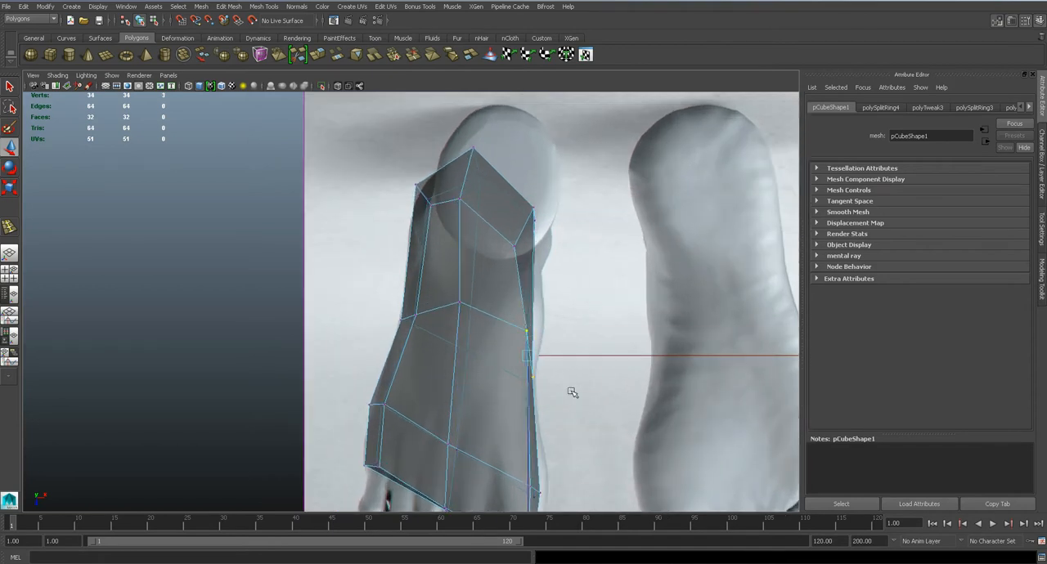
{"action": "left_click_drag", "start_coordinate": [569, 357], "coordinate": [577, 355]}
Shift all heel-end vertices sideways toward the inner side to line up with the reference heel
{"action": "left_click", "coordinate": [400, 320]}
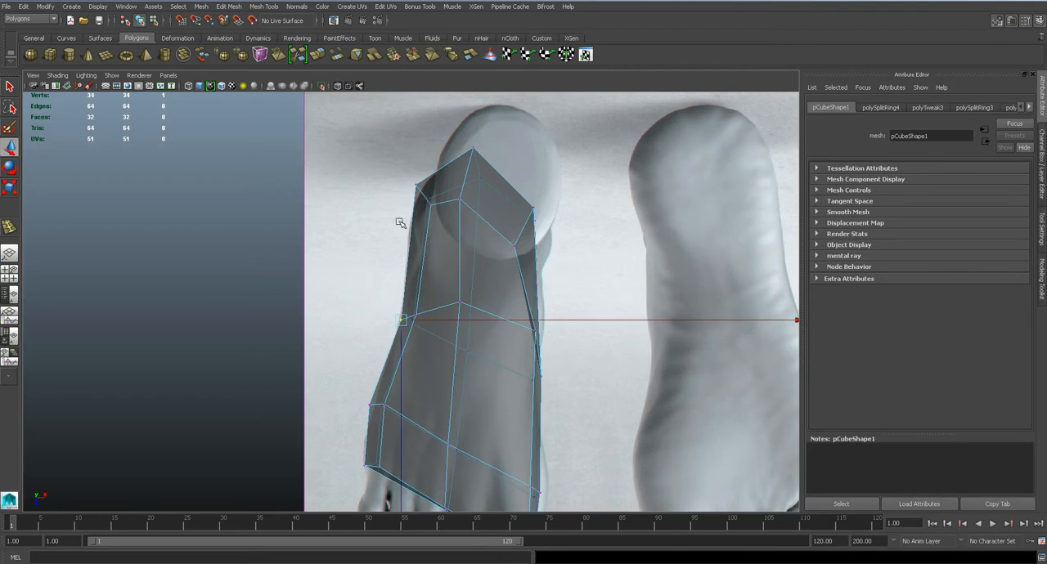
{"action": "left_click_drag", "start_coordinate": [540, 235], "coordinate": [539, 235]}
{"action": "left_click_drag", "start_coordinate": [541, 199], "coordinate": [557, 198]}
Compare the shifted heel with the reference in the front and top views
{"action": "key", "text": "space"}
{"action": "left_click_drag", "start_coordinate": [486, 248], "coordinate": [488, 272]}
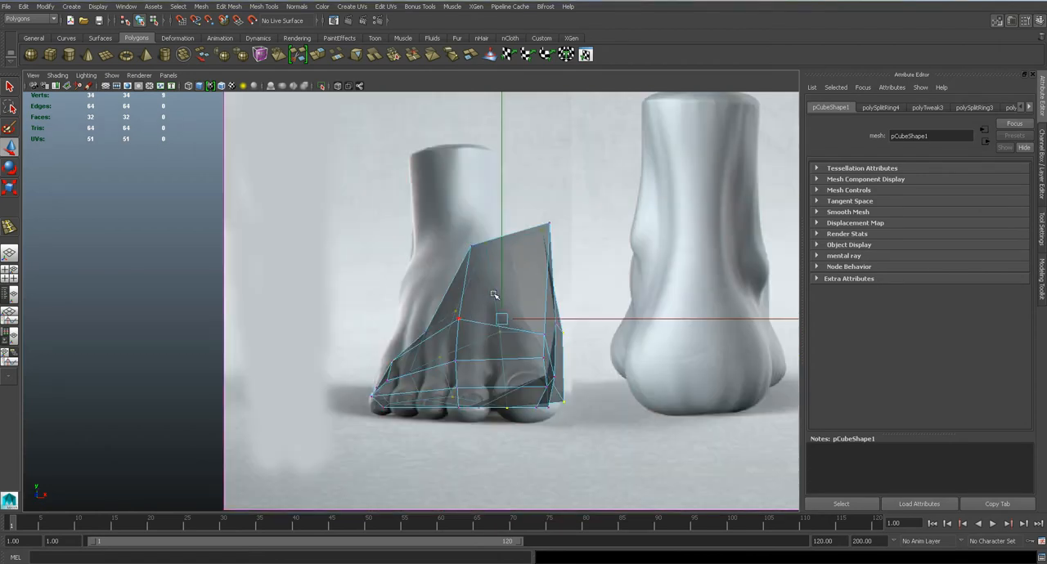
{"action": "scroll", "coordinate": [501, 319], "scroll_direction": "down", "scroll_amount": 10}
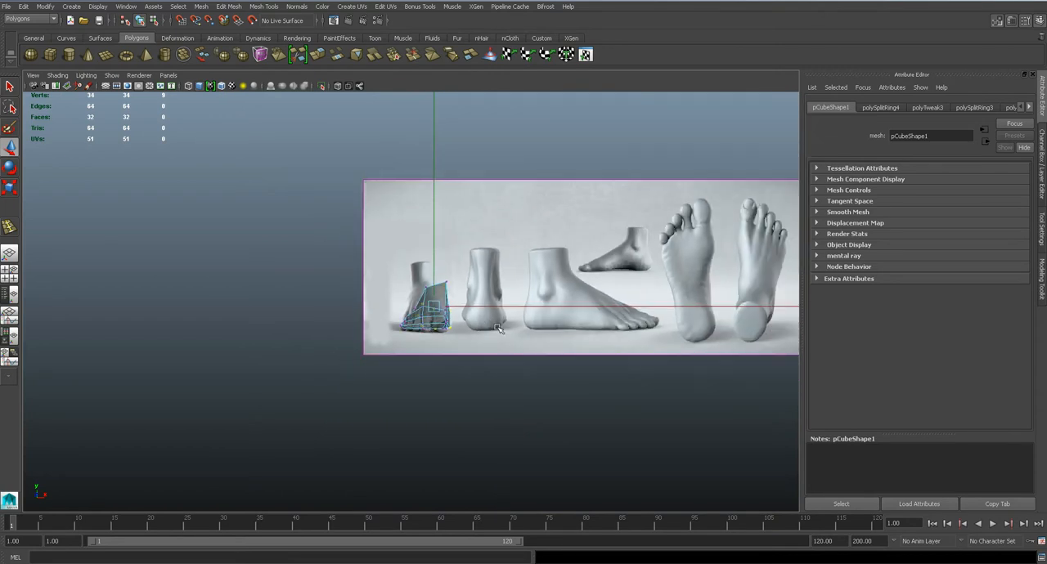
{"action": "scroll", "coordinate": [498, 327], "scroll_direction": "up", "scroll_amount": 8}
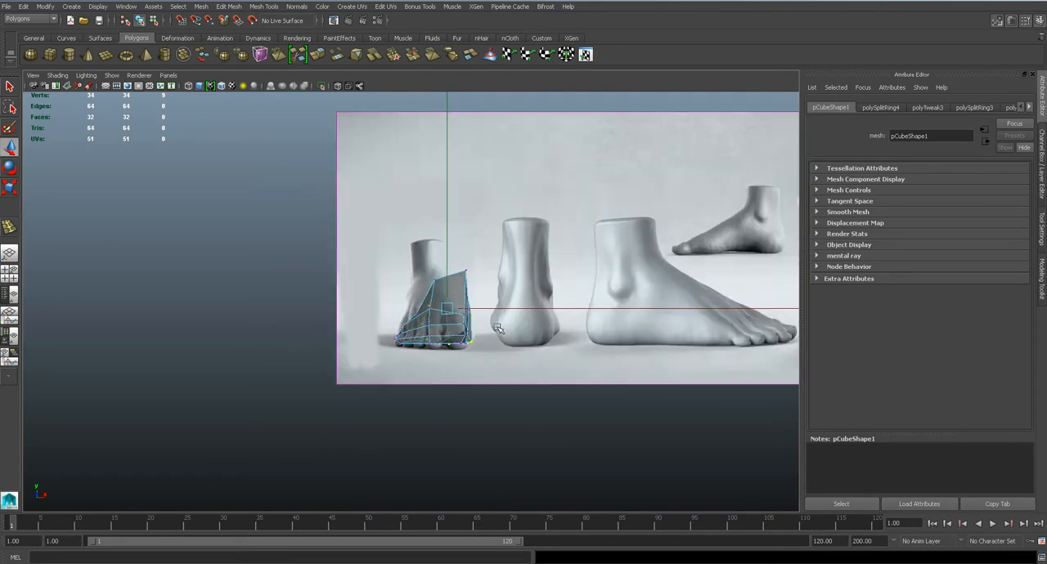
{"action": "key", "text": "space"}
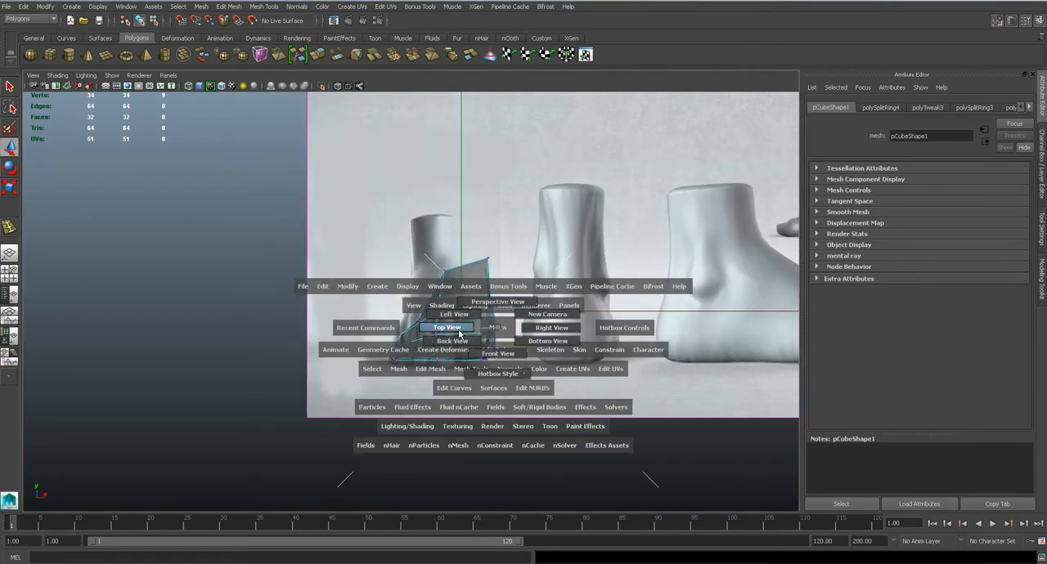
{"action": "left_click_drag", "start_coordinate": [459, 333], "coordinate": [460, 333]}
{"action": "scroll", "coordinate": [484, 305], "scroll_direction": "down", "scroll_amount": 5}
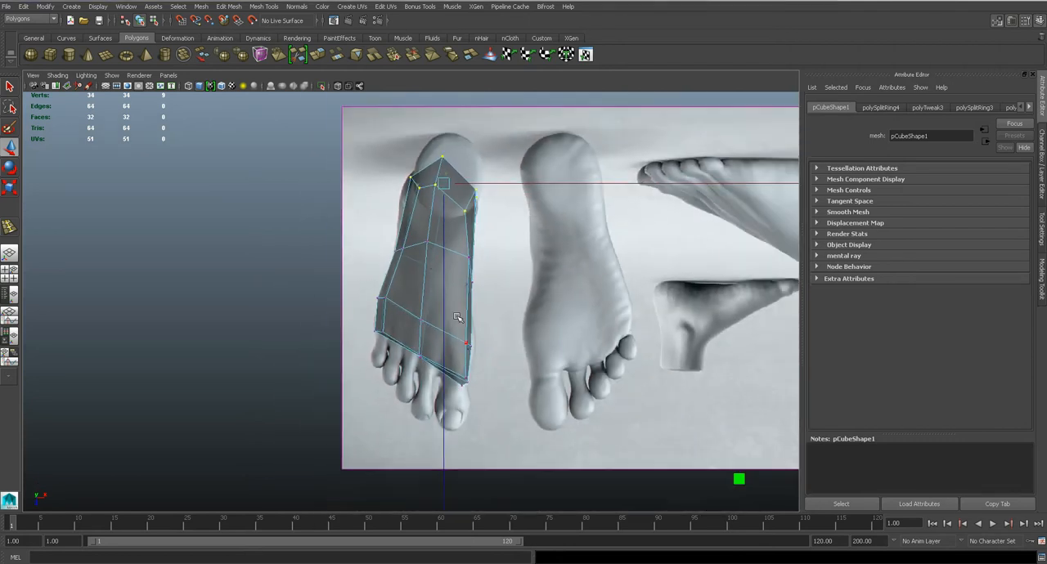
Leave vertex editing and select the whole foot mesh as an object
{"action": "right_click", "coordinate": [484, 305]}
{"action": "right_click_drag", "start_coordinate": [429, 291], "coordinate": [471, 278]}
{"action": "left_click", "coordinate": [322, 395]}
{"action": "left_click", "coordinate": [136, 7]}
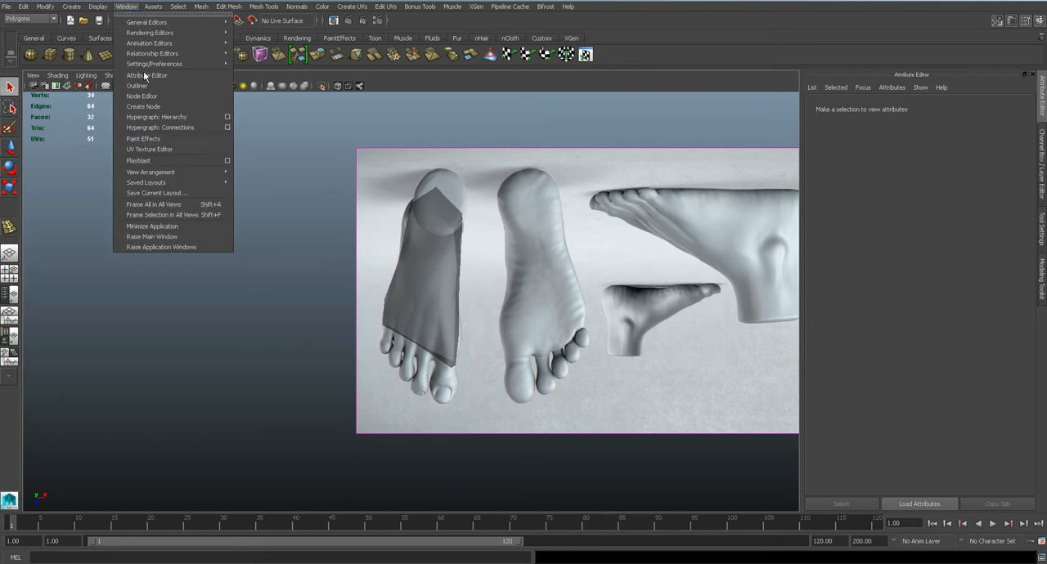
{"action": "left_click", "coordinate": [395, 270]}
Rotate the whole foot mesh slightly around its vertical axis and check its direction in the top view
{"action": "key", "text": "space"}
{"action": "left_click_drag", "start_coordinate": [425, 294], "coordinate": [425, 310]}
{"action": "right_click_drag", "start_coordinate": [425, 309], "coordinate": [457, 283], "text": "alt"}
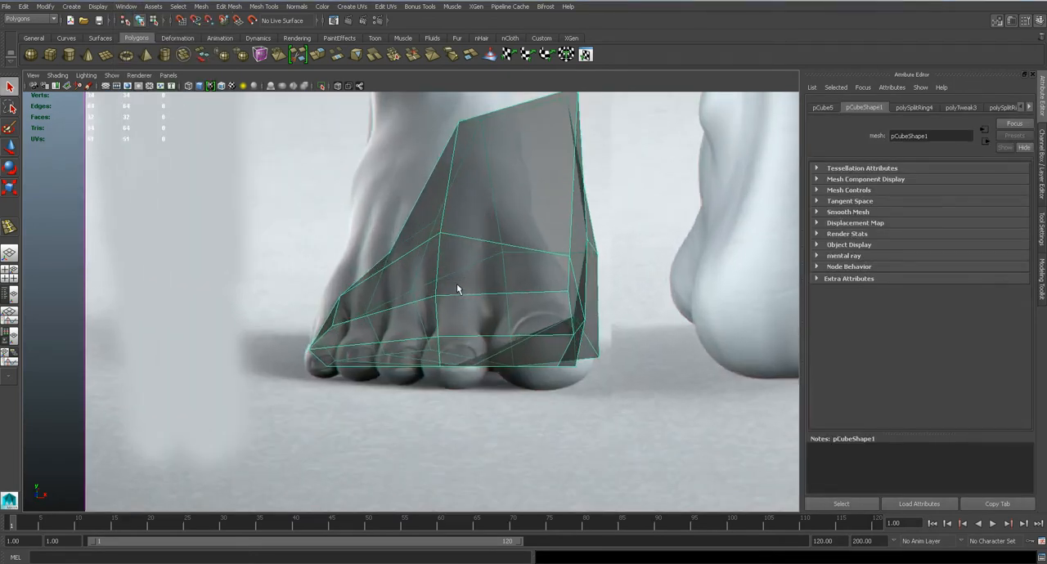
{"action": "key", "text": "e"}
{"action": "left_click_drag", "start_coordinate": [490, 327], "coordinate": [435, 313]}
{"action": "key", "text": "space"}
{"action": "key", "text": "space"}
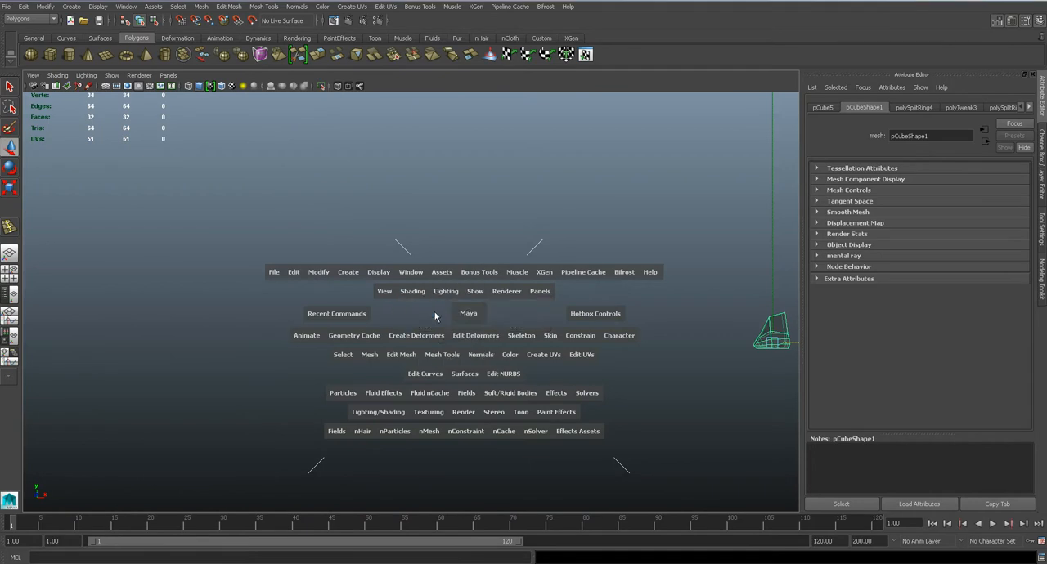
{"action": "scroll", "coordinate": [435, 313], "scroll_direction": "up", "scroll_amount": 5}
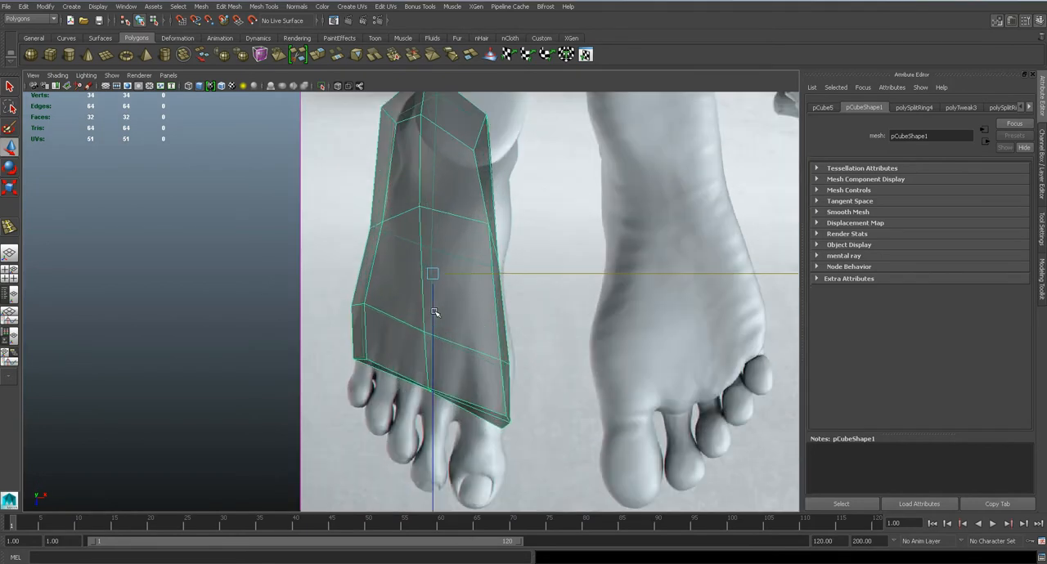
Fine-tune the whole foot mesh's alignment with the front-view reference
{"action": "key", "text": "space"}
{"action": "left_click_drag", "start_coordinate": [435, 313], "coordinate": [437, 331]}
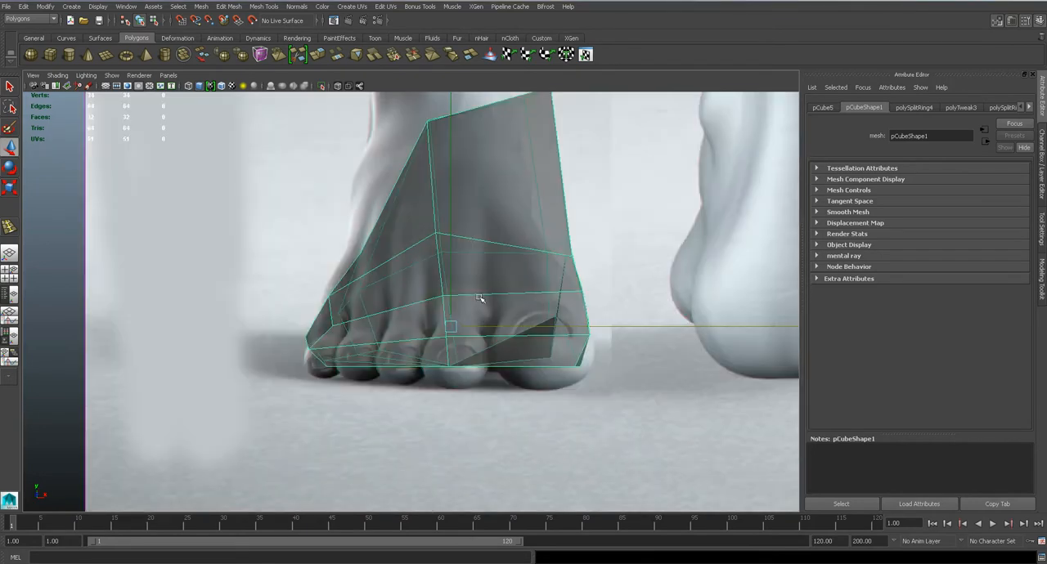
{"action": "left_click_drag", "start_coordinate": [507, 327], "coordinate": [527, 327]}
{"action": "middle_click_drag", "start_coordinate": [527, 328], "coordinate": [499, 332], "text": "alt"}
{"action": "key", "text": "w"}
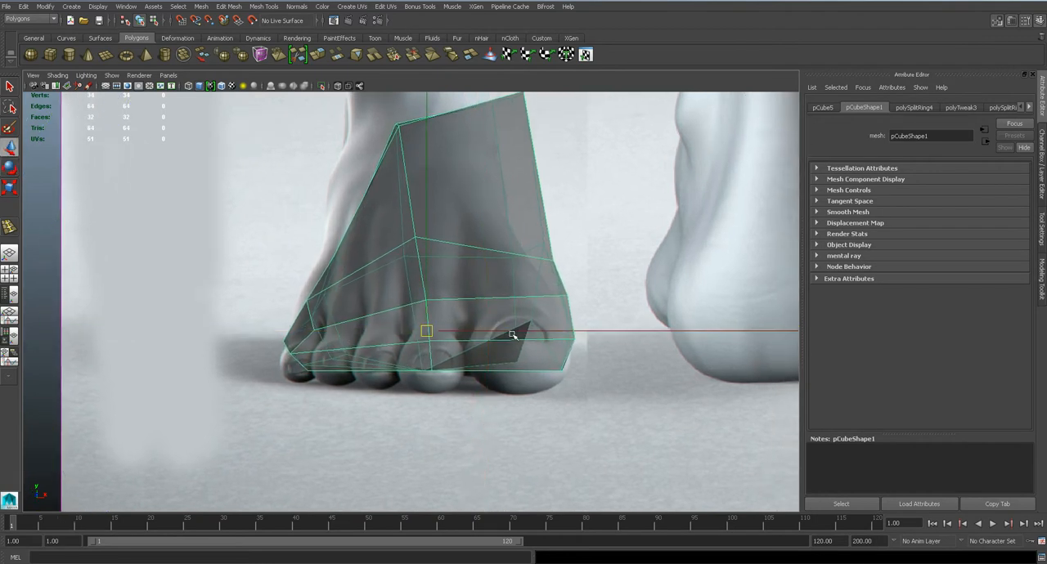
Switch the foot mesh to vertex editing and shift the ankle's top vertices sideways over the leg in the front view
{"action": "left_click_drag", "start_coordinate": [519, 330], "coordinate": [516, 329]}
{"action": "middle_click_drag", "start_coordinate": [489, 264], "coordinate": [489, 362], "text": "alt"}
{"action": "right_click_drag", "start_coordinate": [457, 264], "coordinate": [409, 255]}
{"action": "left_click_drag", "start_coordinate": [324, 133], "coordinate": [577, 258]}
{"action": "left_click_drag", "start_coordinate": [508, 208], "coordinate": [463, 211]}
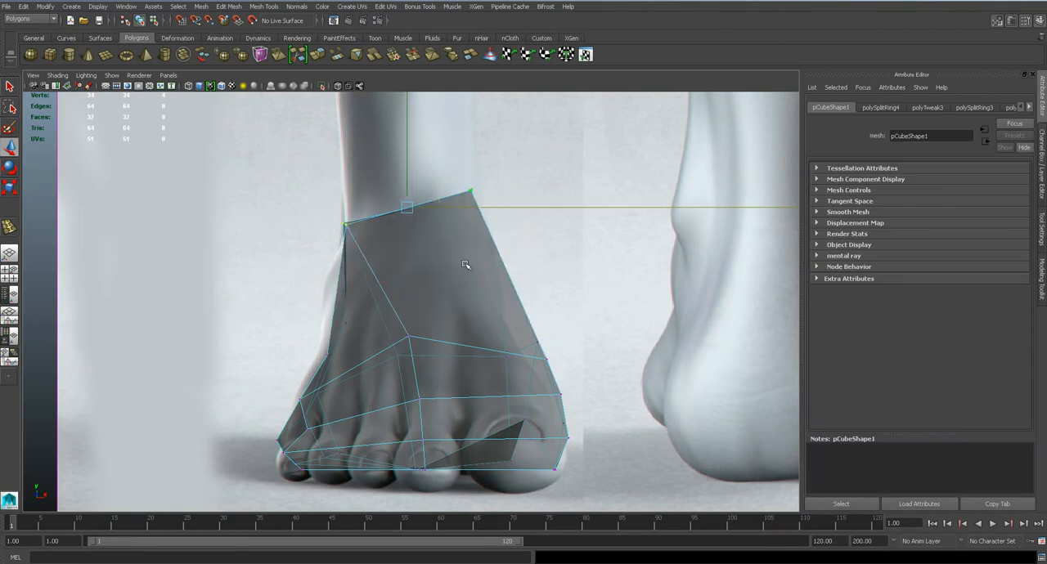
Move the ankle's front corner vertex and the middle instep vertex toward the inner side of the foot
{"action": "left_click", "coordinate": [405, 335]}
{"action": "left_click", "coordinate": [348, 228]}
{"action": "left_click_drag", "start_coordinate": [373, 227], "coordinate": [438, 227]}
{"action": "left_click", "coordinate": [411, 336]}
{"action": "left_click", "coordinate": [411, 336]}
{"action": "left_click_drag", "start_coordinate": [441, 336], "coordinate": [454, 334]}
Reposition the outer heel-side vertex and the inner instep vertices along the foot's silhouette in the front view
{"action": "left_click", "coordinate": [349, 323]}
{"action": "left_click", "coordinate": [354, 333]}
{"action": "left_click", "coordinate": [347, 323]}
{"action": "left_click_drag", "start_coordinate": [346, 323], "coordinate": [330, 285]}
{"action": "left_click", "coordinate": [544, 358]}
{"action": "left_click_drag", "start_coordinate": [580, 349], "coordinate": [560, 349]}
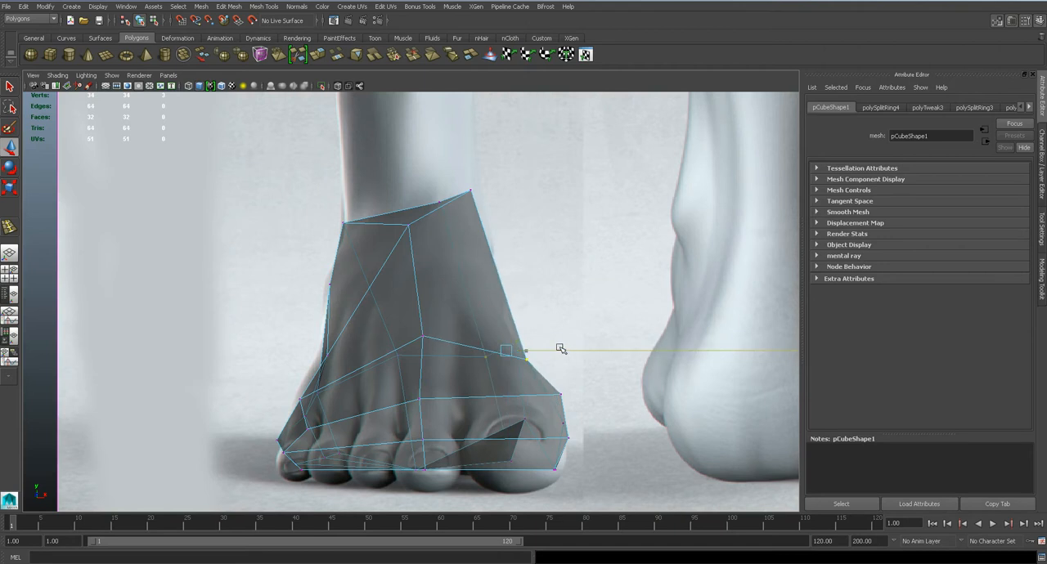
{"action": "left_click", "coordinate": [557, 392]}
{"action": "left_click_drag", "start_coordinate": [593, 394], "coordinate": [580, 392]}
Check the vertices in perspective and reposition the ankle rim and outer-side vertices to the front-view reference
{"action": "middle_click_drag", "start_coordinate": [486, 435], "coordinate": [515, 359], "text": "alt"}
{"action": "key", "text": "space"}
{"action": "left_click_drag", "start_coordinate": [449, 353], "coordinate": [507, 397]}
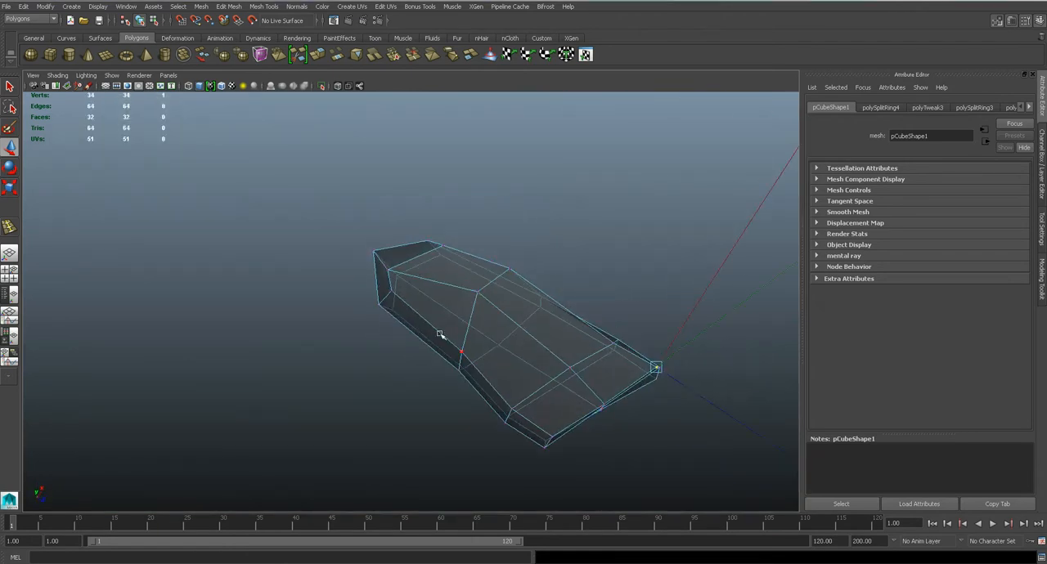
{"action": "key", "text": "space"}
{"action": "left_click_drag", "start_coordinate": [409, 340], "coordinate": [409, 267]}
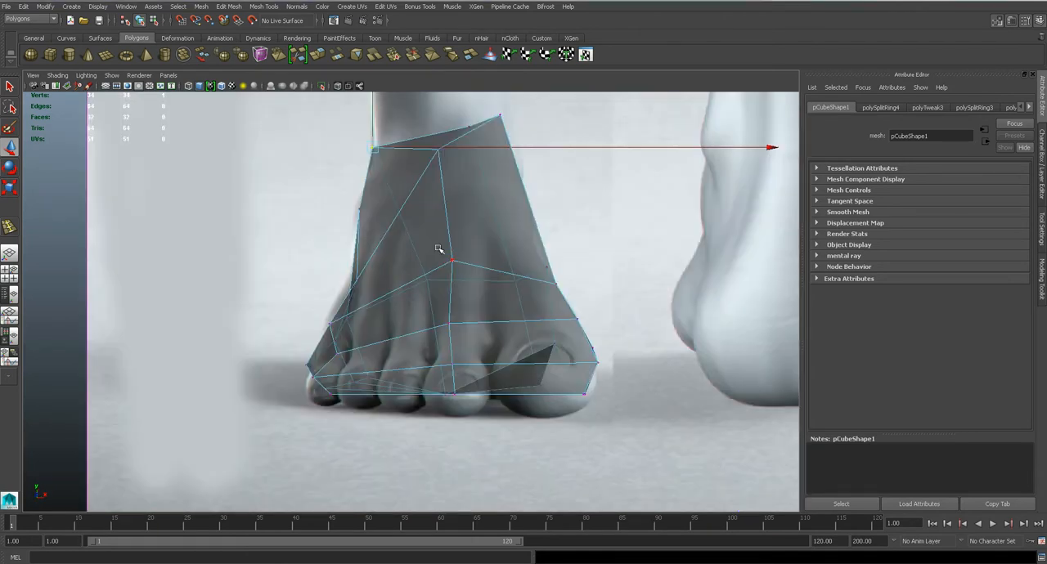
{"action": "left_click_drag", "start_coordinate": [381, 155], "coordinate": [517, 150]}
{"action": "left_click_drag", "start_coordinate": [350, 190], "coordinate": [367, 218]}
{"action": "left_click_drag", "start_coordinate": [359, 210], "coordinate": [362, 188]}
{"action": "mouse_move", "coordinate": [344, 269]}
{"action": "left_mouse_down"}
{"action": "mouse_move", "coordinate": [362, 288]}
{"action": "mouse_move", "coordinate": [355, 259]}
{"action": "left_mouse_up"}
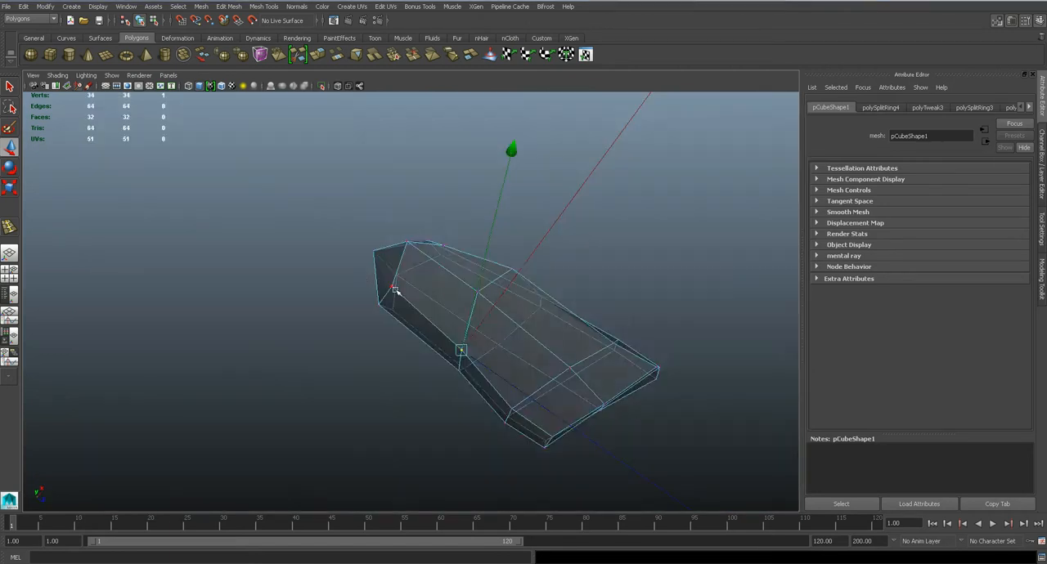
Preview the foot mesh smoothed in perspective, turn the smooth preview off and save the scene
{"action": "key", "text": "3"}
{"action": "left_click_drag", "start_coordinate": [475, 328], "coordinate": [414, 301], "text": "alt"}
{"action": "key", "text": "1"}
{"action": "key", "text": "ctrl+s"}
Leave vertex editing in the top view and select the top reference image plane, imagePlane5
{"action": "key", "text": "space"}
{"action": "left_click", "coordinate": [365, 300]}
{"action": "scroll", "coordinate": [423, 313], "scroll_direction": "up", "scroll_amount": 5}
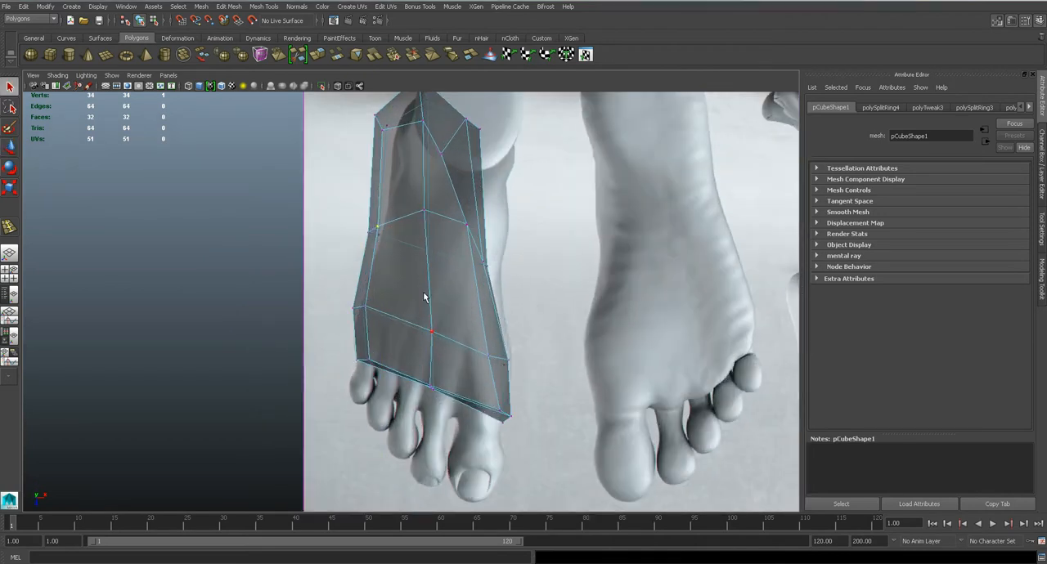
{"action": "right_click_drag", "start_coordinate": [459, 254], "coordinate": [507, 242]}
{"action": "left_click", "coordinate": [497, 234]}
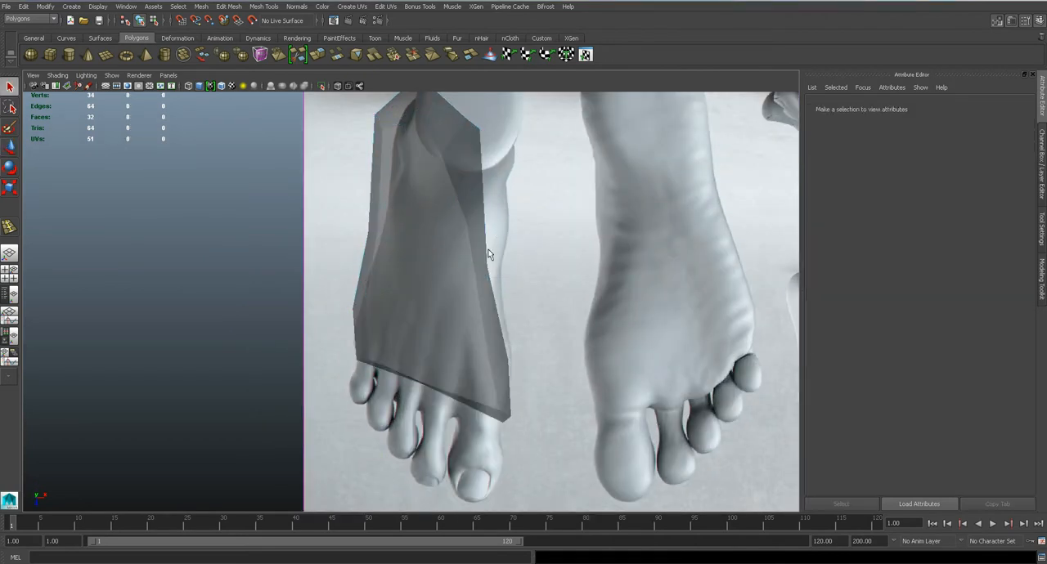
{"action": "scroll", "coordinate": [522, 304], "scroll_direction": "down", "scroll_amount": 5}
{"action": "left_click", "coordinate": [203, 11]}
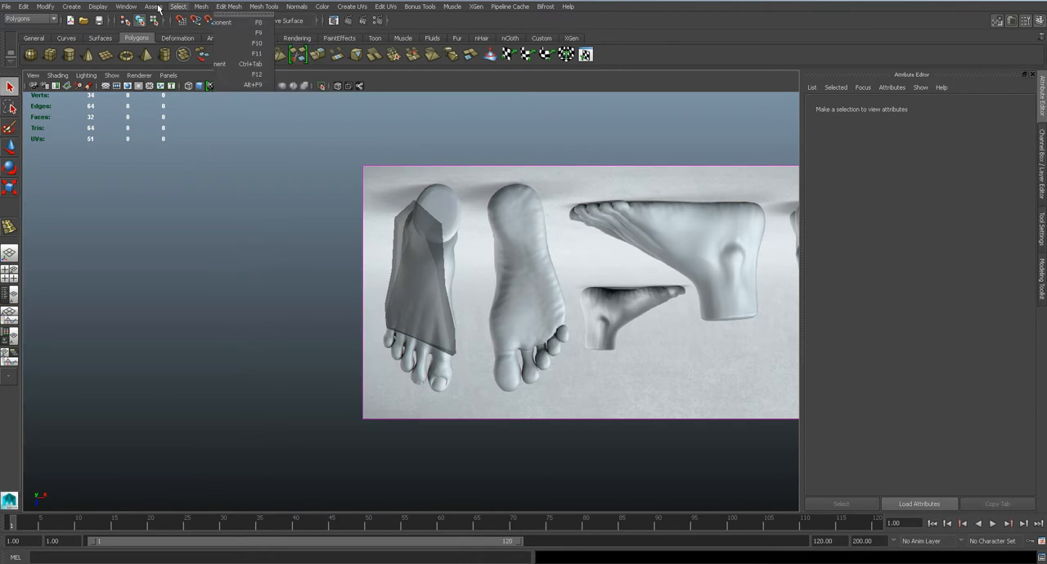
{"action": "mouse_move", "coordinate": [127, 6]}
{"action": "left_click", "coordinate": [157, 88]}
{"action": "left_click", "coordinate": [148, 414]}
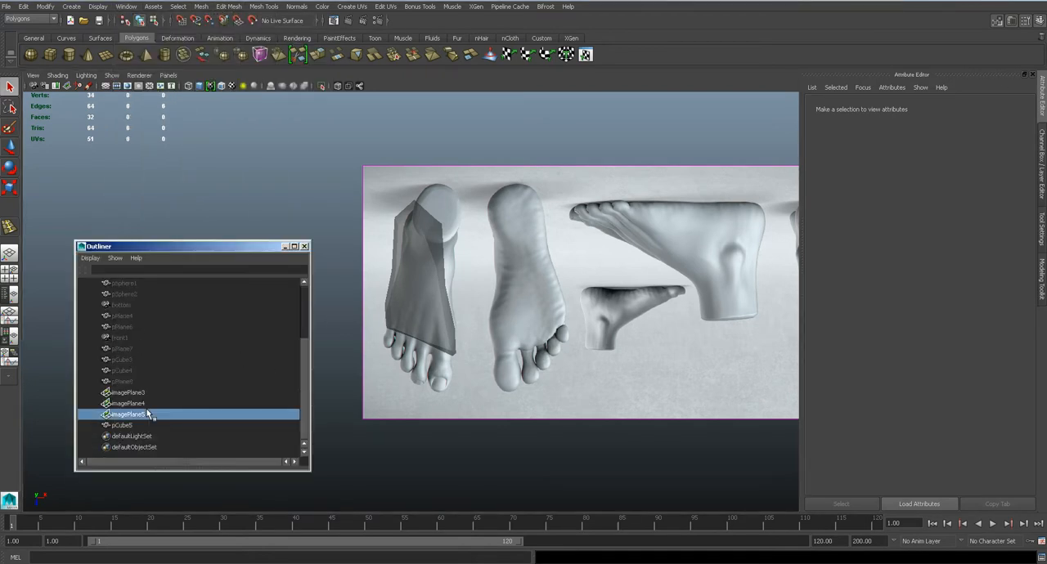
Rotate and shift the top reference image plane so its foot drawing lines up with the foot mesh
{"action": "scroll", "coordinate": [529, 352], "scroll_direction": "up", "scroll_amount": 2}
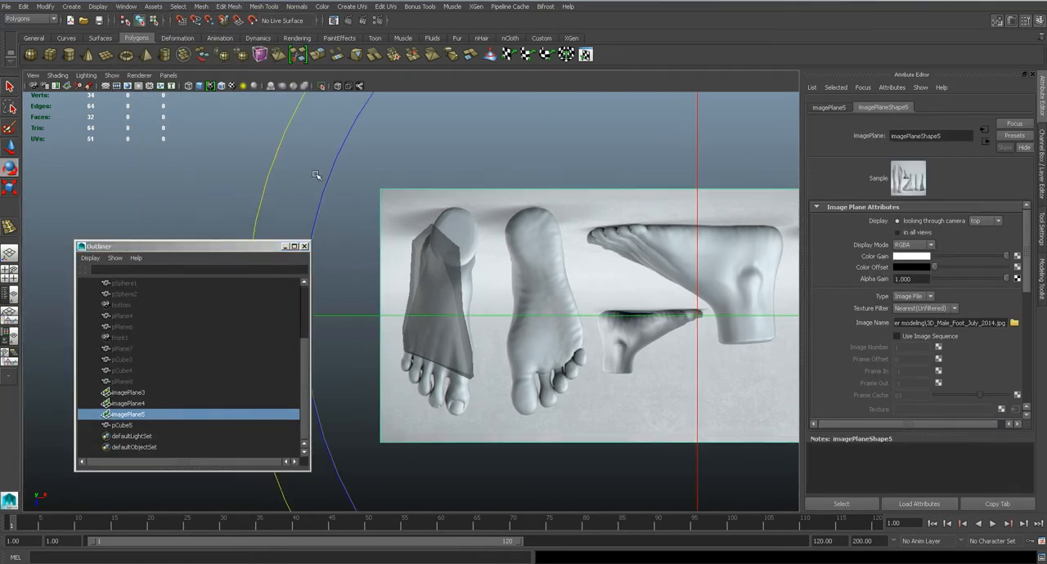
{"action": "left_click_drag", "start_coordinate": [326, 179], "coordinate": [305, 205], "text": "alt"}
{"action": "key", "text": "w"}
{"action": "left_click_drag", "start_coordinate": [694, 317], "coordinate": [692, 300]}
{"action": "key", "text": "e"}
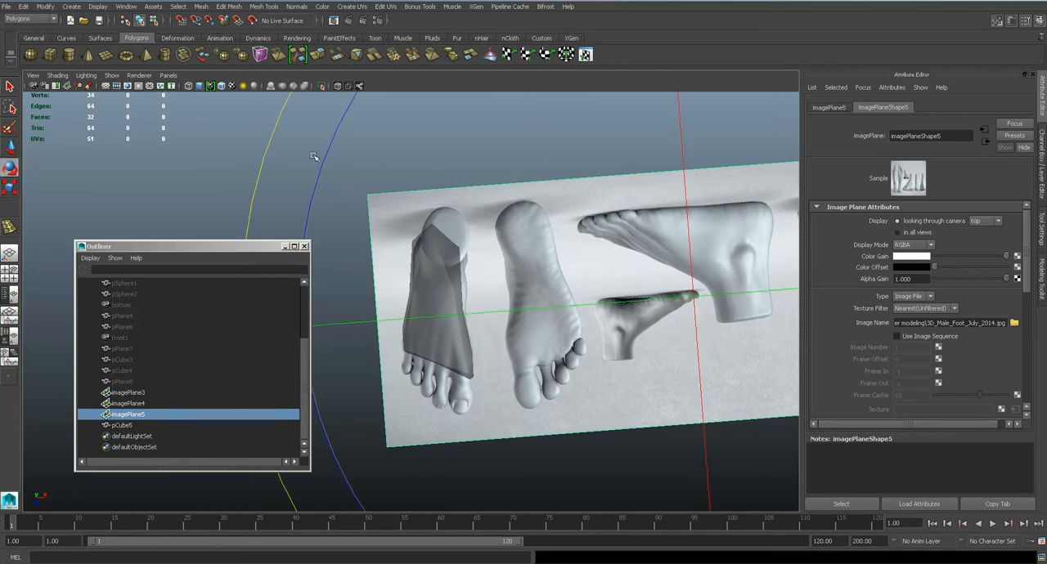
{"action": "left_click_drag", "start_coordinate": [321, 172], "coordinate": [315, 188]}
{"action": "key", "text": "w"}
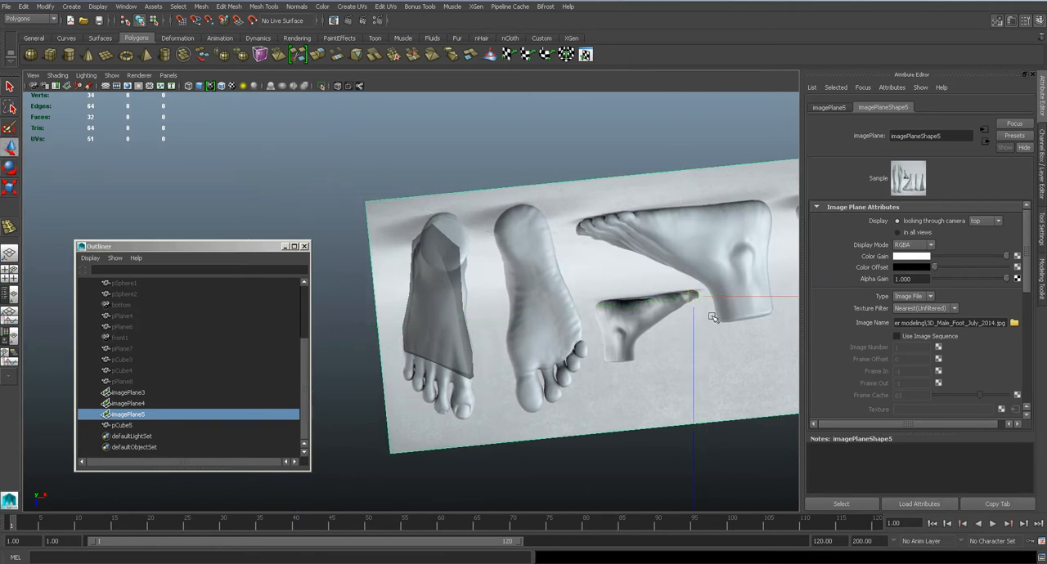
{"action": "left_click_drag", "start_coordinate": [692, 299], "coordinate": [691, 291]}
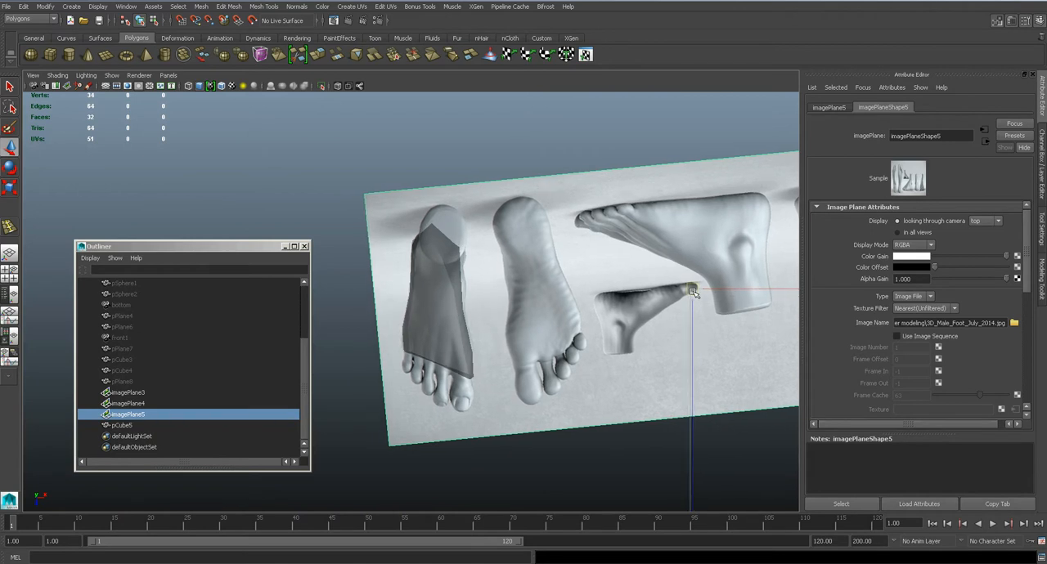
Select the foot mesh pCube5 and close the Outliner
{"action": "scroll", "coordinate": [471, 294], "scroll_direction": "up", "scroll_amount": 2}
{"action": "left_click", "coordinate": [469, 292]}
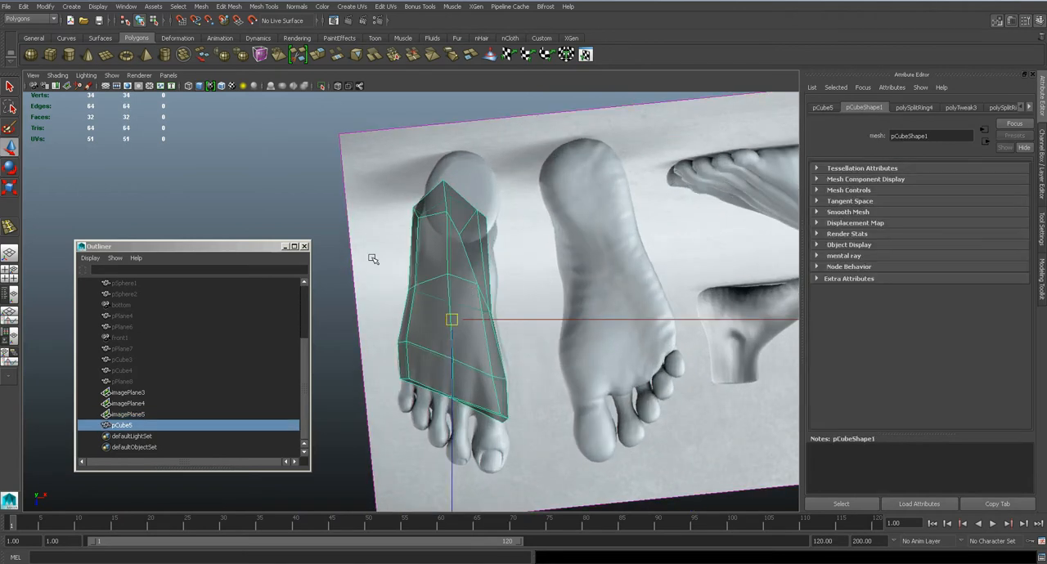
{"action": "left_click", "coordinate": [306, 246]}
Enter vertex editing and move the ankle's inner front vertex outward and back in the top view
{"action": "scroll", "coordinate": [511, 262], "scroll_direction": "up", "scroll_amount": 3}
{"action": "right_click_drag", "start_coordinate": [518, 248], "coordinate": [474, 247]}
{"action": "left_click", "coordinate": [488, 195]}
{"action": "left_click_drag", "start_coordinate": [487, 197], "coordinate": [505, 181]}
Compare the ankle and outer-side vertices with the foot references in the front and left views
{"action": "key", "text": "space"}
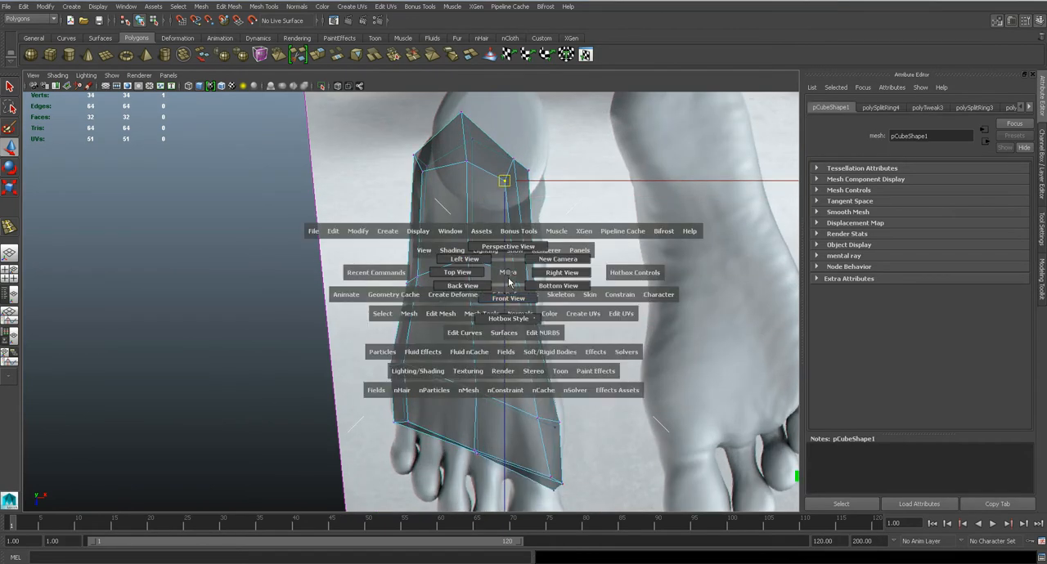
{"action": "left_click_drag", "start_coordinate": [503, 294], "coordinate": [500, 289]}
{"action": "middle_click_drag", "start_coordinate": [504, 266], "coordinate": [511, 306], "text": "alt"}
{"action": "scroll", "coordinate": [511, 305], "scroll_direction": "down", "scroll_amount": 5}
{"action": "scroll", "coordinate": [511, 304], "scroll_direction": "up", "scroll_amount": 2}
{"action": "key", "text": "space"}
{"action": "mouse_move", "coordinate": [495, 302]}
{"action": "left_mouse_down"}
{"action": "mouse_move", "coordinate": [543, 300]}
{"action": "mouse_move", "coordinate": [489, 304]}
{"action": "mouse_move", "coordinate": [493, 289]}
{"action": "left_mouse_up"}
{"action": "scroll", "coordinate": [542, 299], "scroll_direction": "down", "scroll_amount": 6}
{"action": "key", "text": "space"}
{"action": "middle_click_drag", "start_coordinate": [607, 337], "coordinate": [472, 295], "text": "alt"}
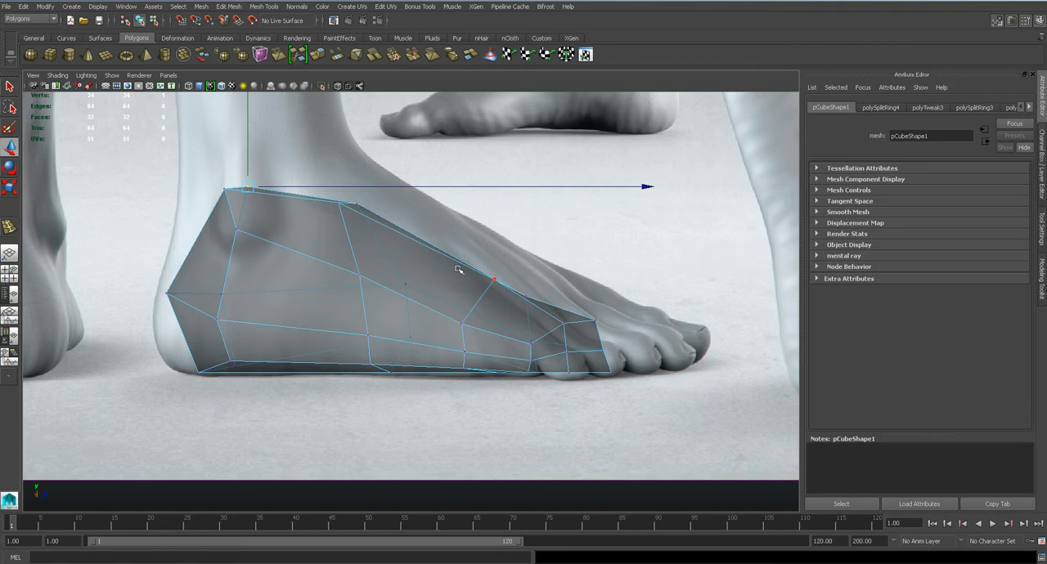
{"action": "middle_click_drag", "start_coordinate": [218, 296], "coordinate": [342, 304], "text": "alt"}
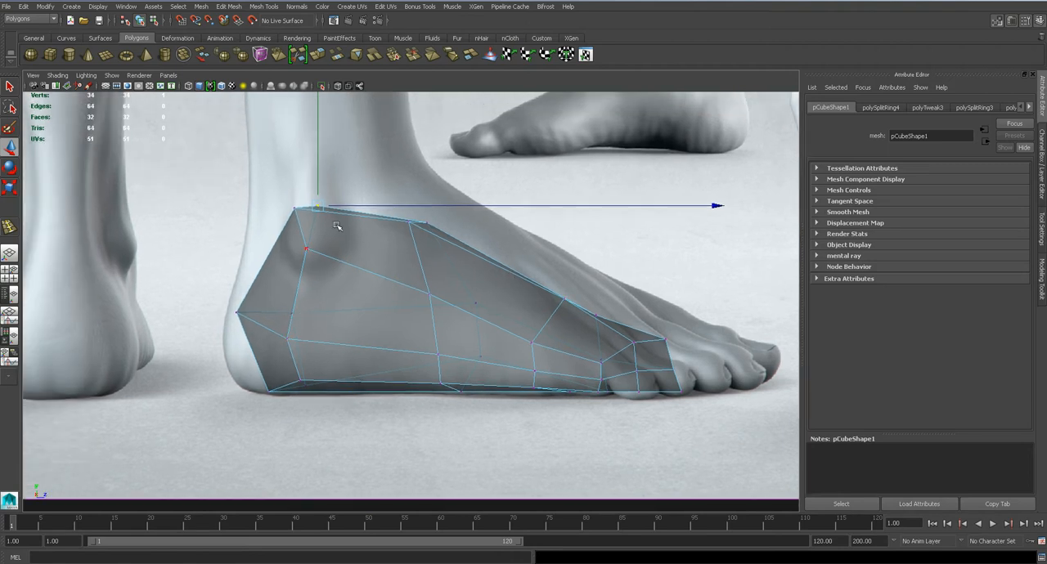
{"action": "left_click", "coordinate": [464, 265]}
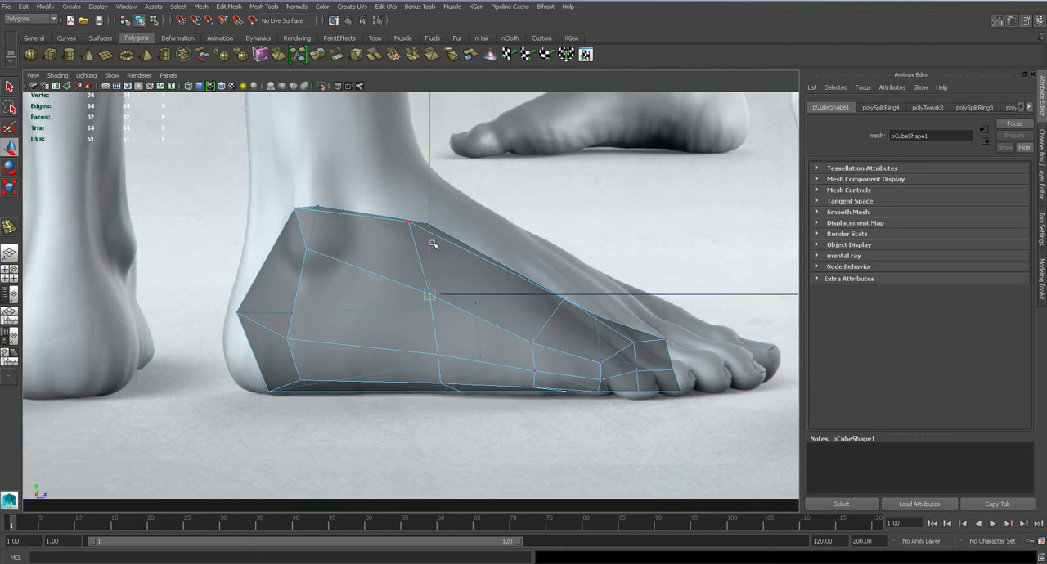
{"action": "key", "text": "space"}
{"action": "left_click_drag", "start_coordinate": [433, 239], "coordinate": [431, 260]}
{"action": "key", "text": "space"}
Save the scene and inspect the foot mesh in perspective
{"action": "key", "text": "space"}
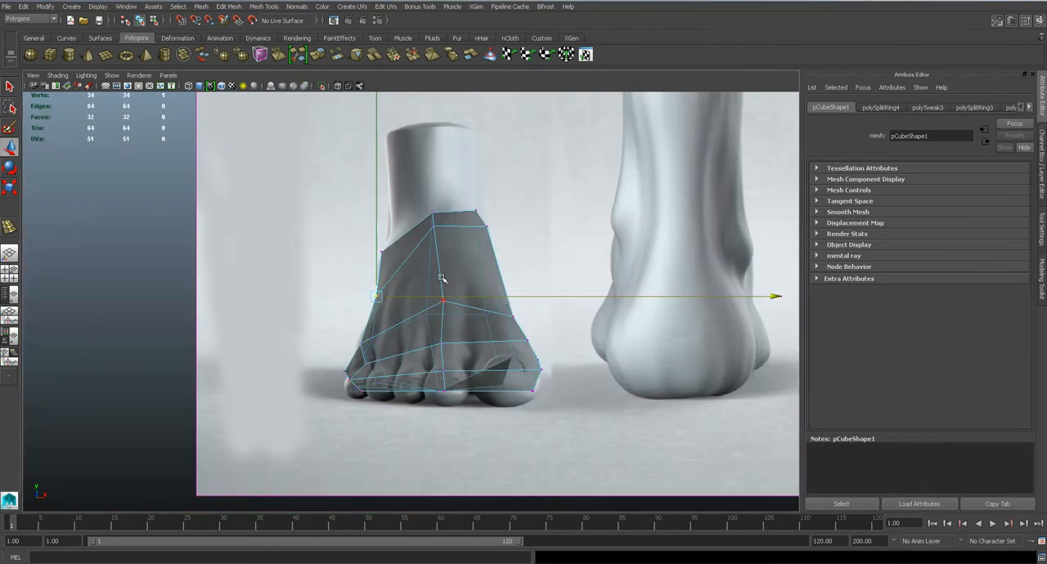
{"action": "key", "text": "ctrl+s"}
{"action": "scroll", "coordinate": [443, 282], "scroll_direction": "down", "scroll_amount": 5}
{"action": "key", "text": "space"}
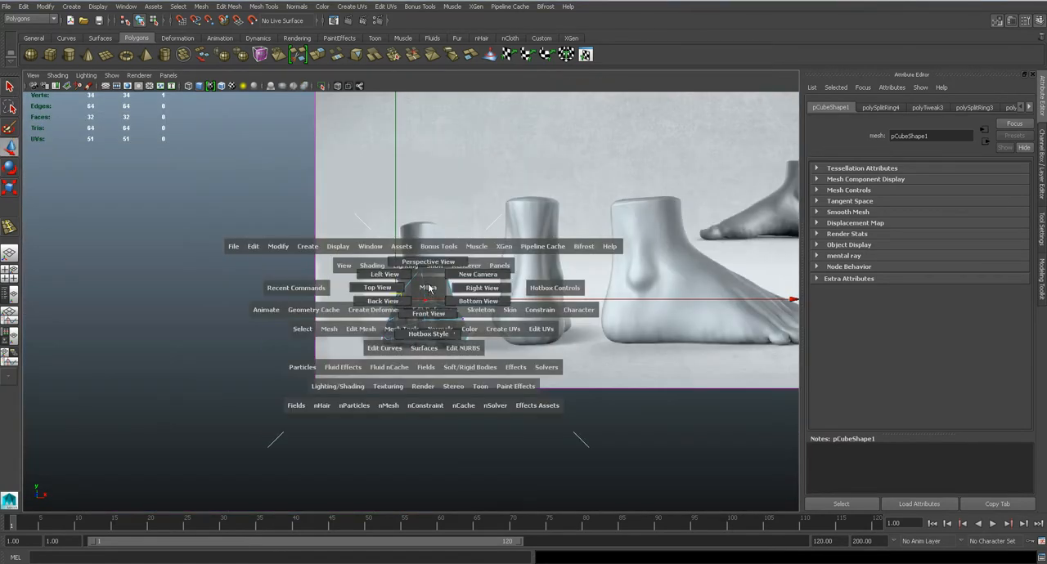
{"action": "left_click_drag", "start_coordinate": [430, 289], "coordinate": [431, 265]}
{"action": "left_click_drag", "start_coordinate": [451, 309], "coordinate": [415, 338], "text": "alt"}
Adjust the ankle's inner vertices in the top view and check the mesh's side in perspective
{"action": "key", "text": "space"}
{"action": "scroll", "coordinate": [414, 338], "scroll_direction": "down", "scroll_amount": 4}
{"action": "key", "text": "ctrl+s"}
{"action": "key", "text": "Return"}
{"action": "scroll", "coordinate": [495, 326], "scroll_direction": "up", "scroll_amount": 2}
{"action": "left_click_drag", "start_coordinate": [504, 301], "coordinate": [557, 298]}
{"action": "left_click_drag", "start_coordinate": [513, 216], "coordinate": [517, 197]}
{"action": "left_click", "coordinate": [505, 276]}
{"action": "key", "text": "space"}
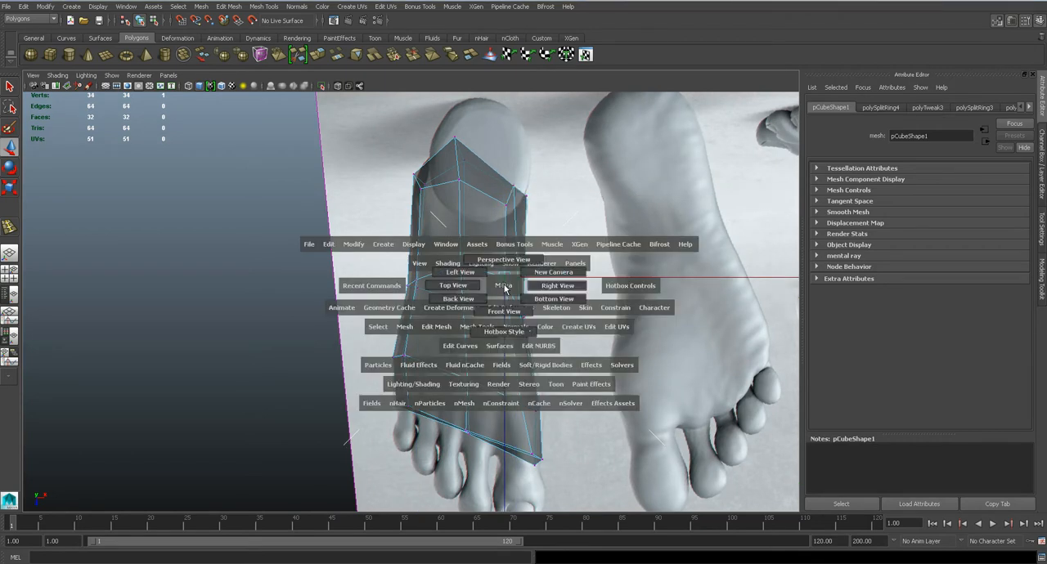
{"action": "left_click_drag", "start_coordinate": [505, 287], "coordinate": [505, 263]}
{"action": "left_click_drag", "start_coordinate": [549, 313], "coordinate": [663, 264], "text": "alt"}
{"action": "left_click_drag", "start_coordinate": [489, 161], "coordinate": [485, 144]}
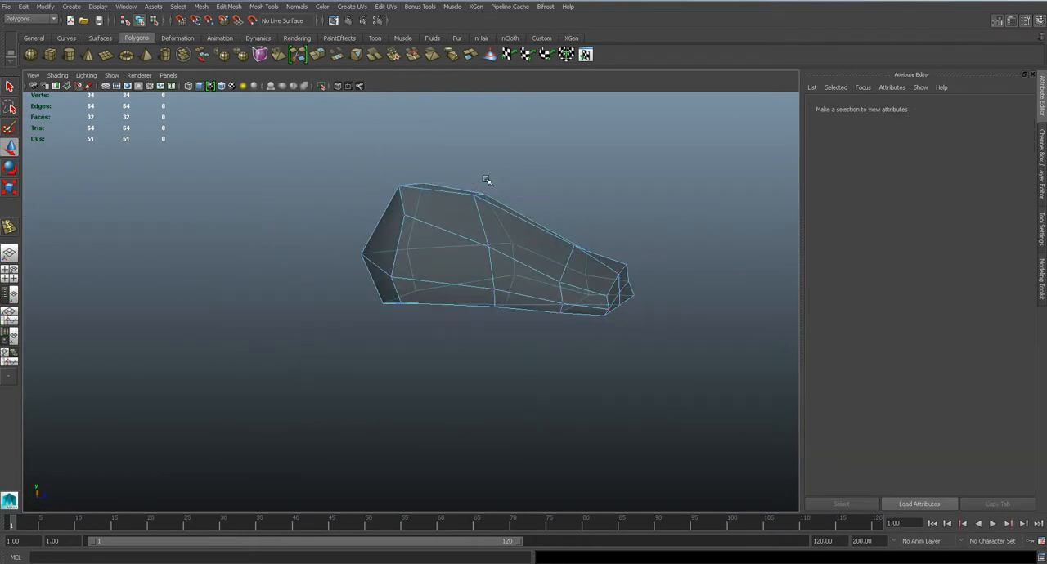
{"action": "key", "text": "ctrl+z"}
Leave vertex editing and draw a polygon cylinder of about 0.56 radius and 0.91 height over the big toe in the front view
{"action": "key", "text": "space"}
{"action": "left_click_drag", "start_coordinate": [518, 266], "coordinate": [511, 285]}
{"action": "middle_click_drag", "start_coordinate": [403, 329], "coordinate": [429, 296], "text": "alt"}
{"action": "right_click_drag", "start_coordinate": [429, 296], "coordinate": [527, 278], "text": "alt"}
{"action": "key", "text": "q"}
{"action": "right_click_drag", "start_coordinate": [526, 279], "coordinate": [574, 280], "text": "alt"}
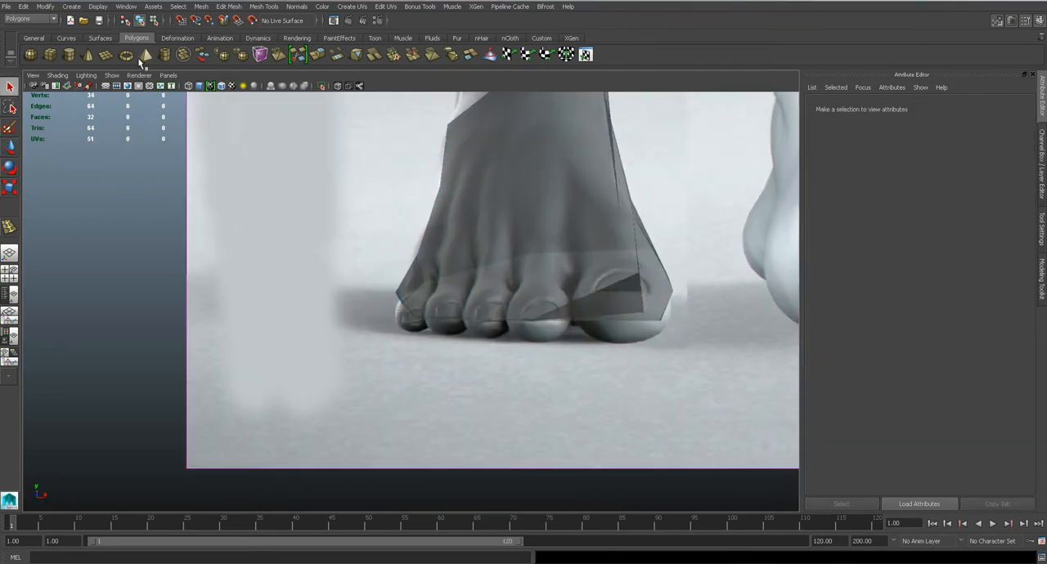
{"action": "left_click", "coordinate": [70, 55]}
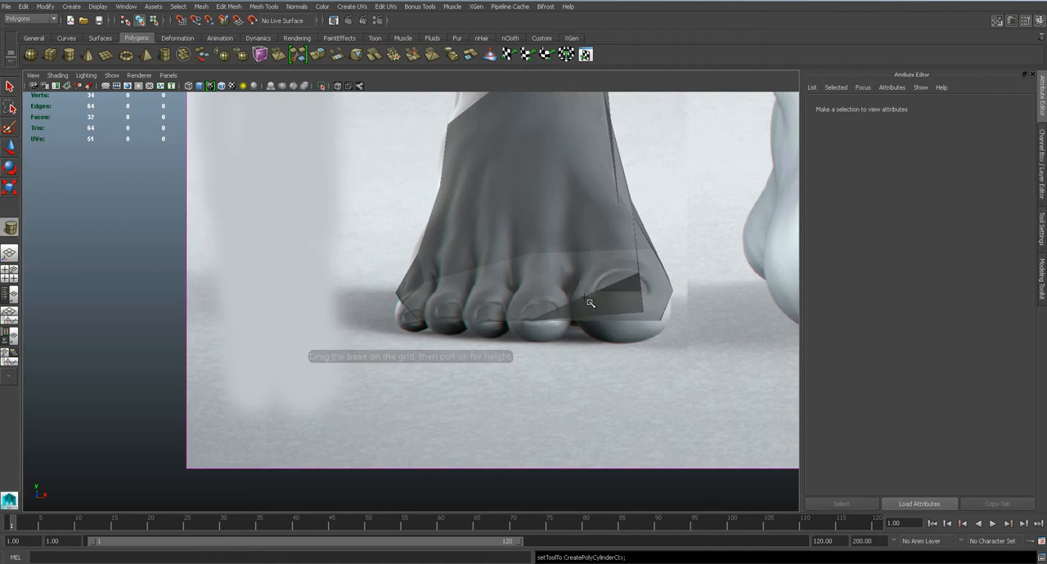
{"action": "left_click_drag", "start_coordinate": [624, 310], "coordinate": [632, 257]}
Move the cylinder forward in perspective to the toe end of the foot mesh
{"action": "key", "text": "space"}
{"action": "left_click_drag", "start_coordinate": [559, 315], "coordinate": [559, 297]}
{"action": "scroll", "coordinate": [556, 305], "scroll_direction": "down", "scroll_amount": 15}
{"action": "key", "text": "w"}
{"action": "left_click_drag", "start_coordinate": [371, 302], "coordinate": [387, 301]}
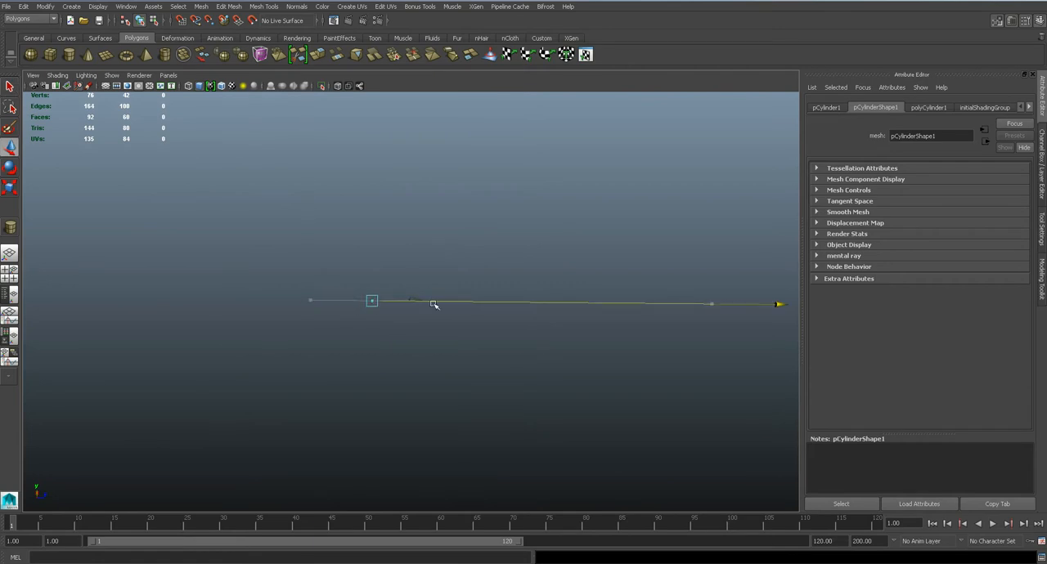
{"action": "key", "text": "f"}
{"action": "left_click_drag", "start_coordinate": [524, 337], "coordinate": [461, 321], "text": "alt"}
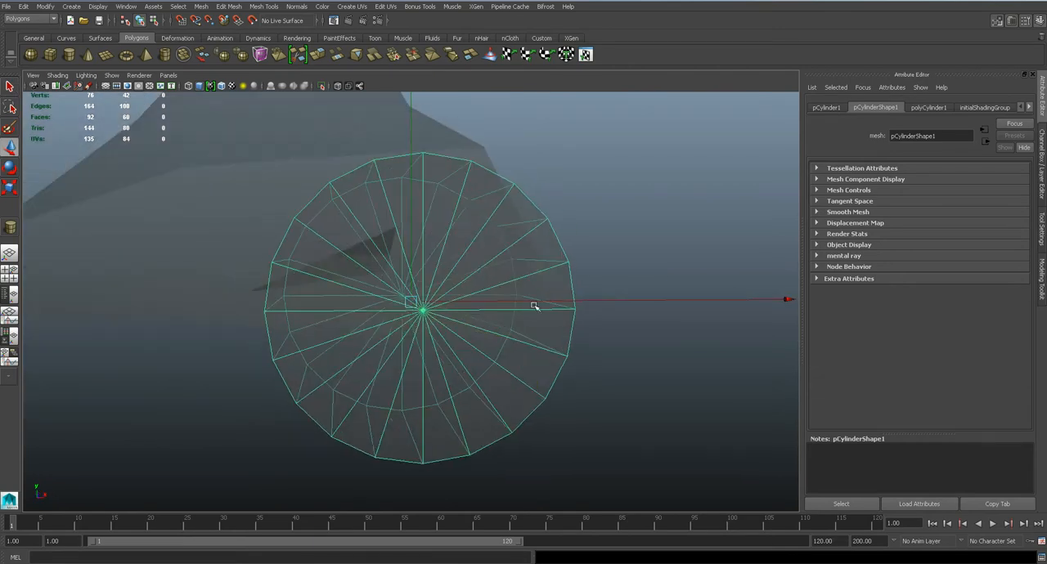
Set the cylinder's axis subdivisions to 8
{"action": "left_click", "coordinate": [931, 108]}
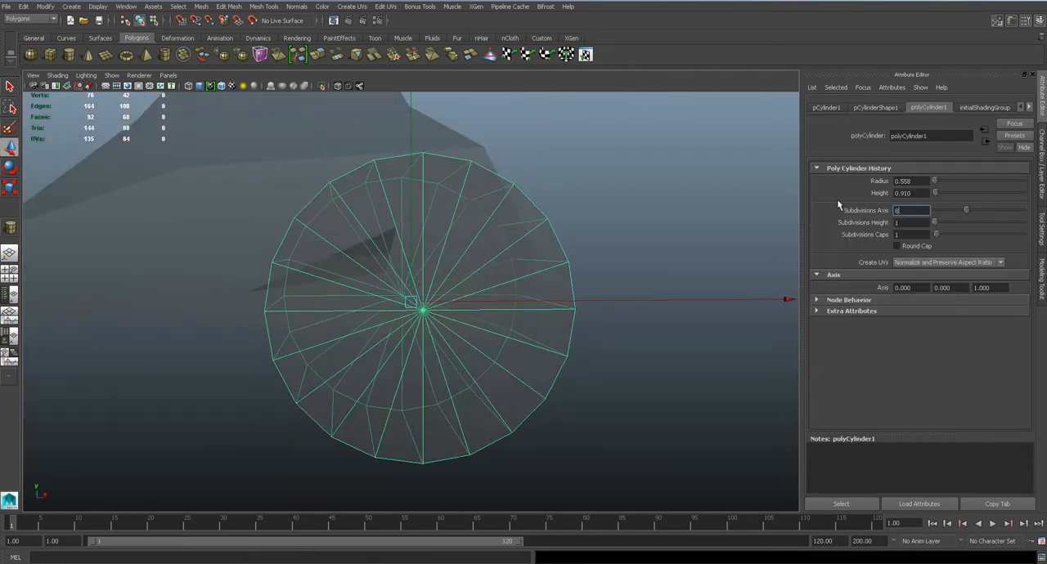
{"action": "type", "text": "8"}
{"action": "key", "text": "Return"}
Raise the cylinder slightly over the big toe in the front view
{"action": "left_click_drag", "start_coordinate": [466, 342], "coordinate": [422, 344], "text": "alt"}
{"action": "key", "text": "space"}
{"action": "middle_click_drag", "start_coordinate": [560, 301], "coordinate": [447, 304], "text": "alt"}
{"action": "right_click_drag", "start_coordinate": [446, 304], "coordinate": [523, 311], "text": "alt"}
{"action": "left_click_drag", "start_coordinate": [559, 289], "coordinate": [559, 271]}
Try to scale the cylinder vertically in the front view, and undo the accidental selection of the foot mesh
{"action": "key", "text": "r"}
{"action": "middle_click_drag", "start_coordinate": [558, 205], "coordinate": [551, 284], "text": "alt"}
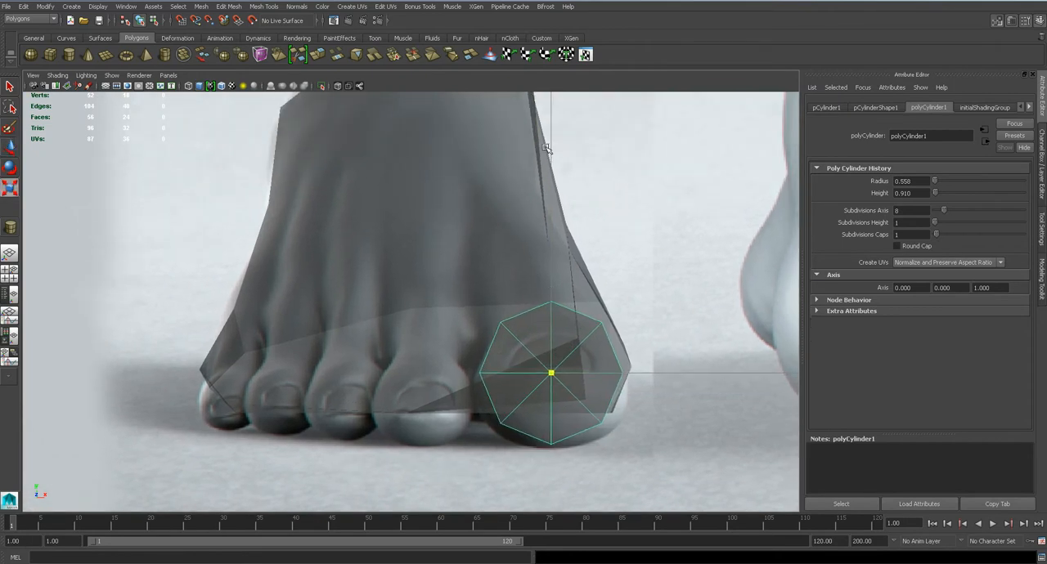
{"action": "left_click", "coordinate": [550, 148]}
{"action": "key", "text": "ctrl+z"}
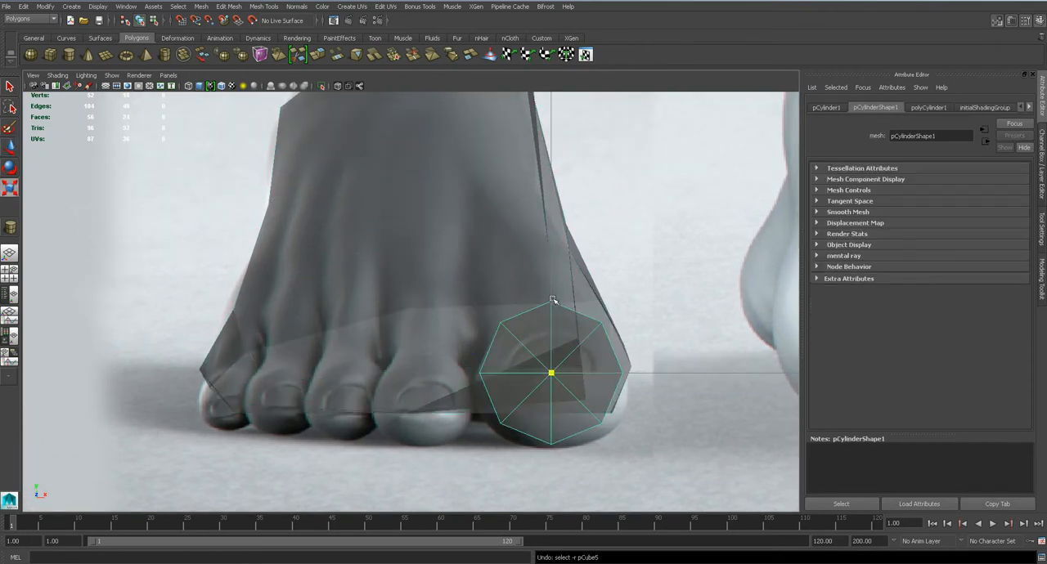
Examine the cylinder's size and placement against the foot in the front and perspective views
{"action": "scroll", "coordinate": [548, 323], "scroll_direction": "down", "scroll_amount": 5}
{"action": "scroll", "coordinate": [536, 293], "scroll_direction": "down", "scroll_amount": 10}
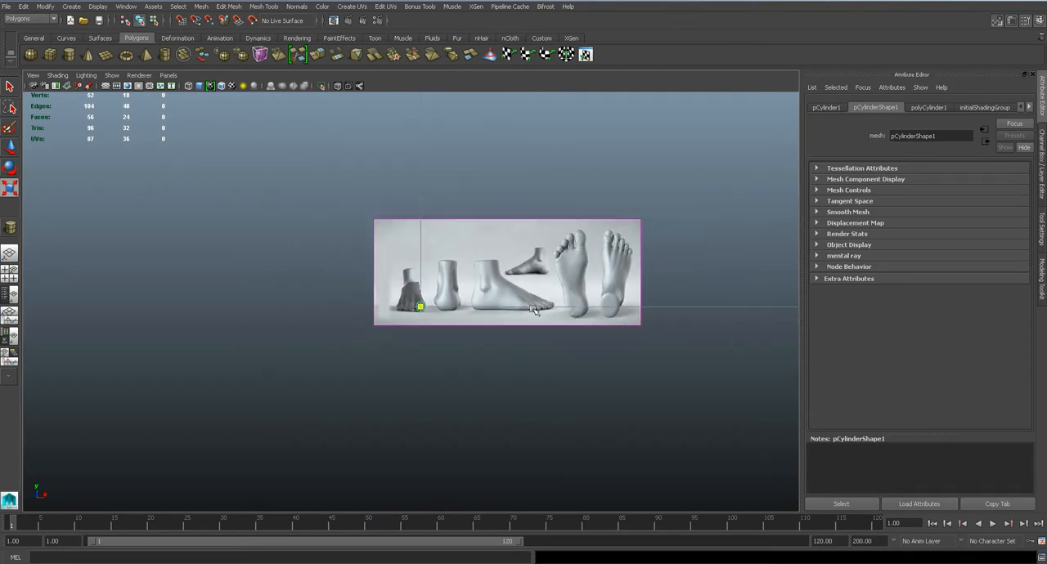
{"action": "key", "text": "f"}
{"action": "key", "text": "space"}
{"action": "left_click_drag", "start_coordinate": [502, 358], "coordinate": [500, 323]}
{"action": "key", "text": "f"}
{"action": "scroll", "coordinate": [500, 323], "scroll_direction": "down", "scroll_amount": 10}
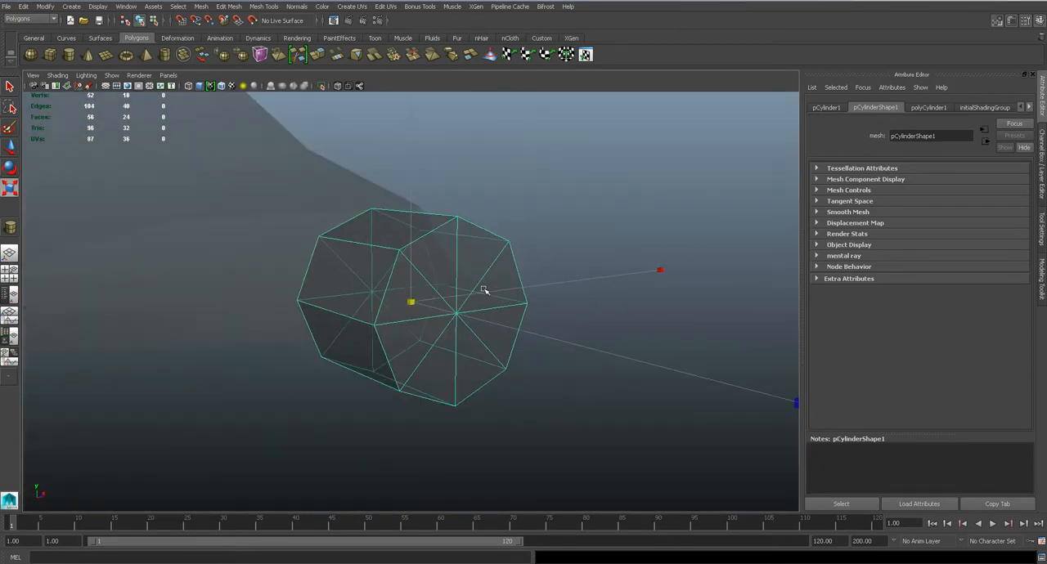
{"action": "scroll", "coordinate": [474, 347], "scroll_direction": "up", "scroll_amount": 10}
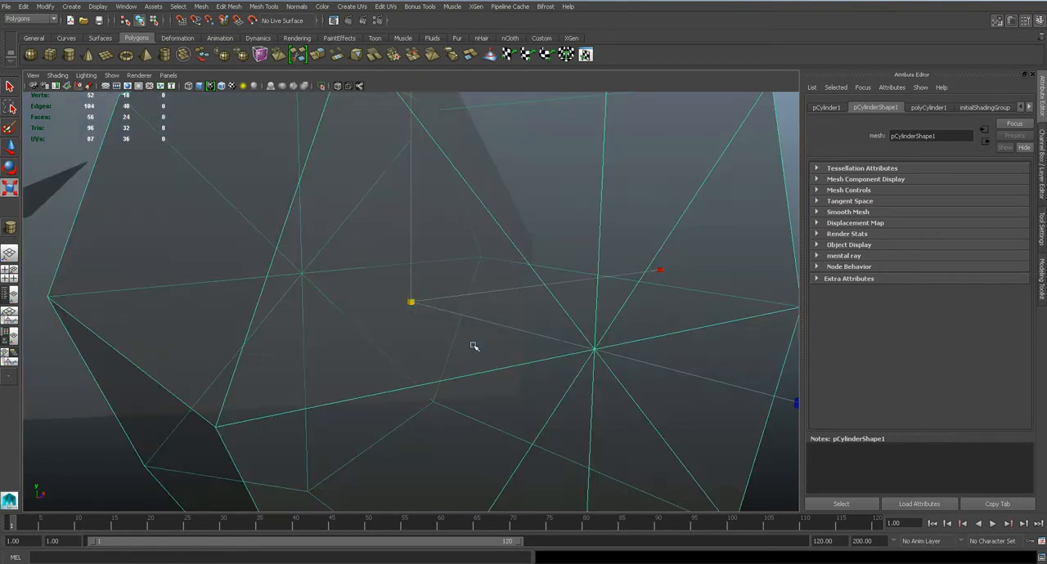
Flatten the cylinder to a Scale Y of 0.77, judging its height against the big toe in the front view
{"action": "key", "text": "w"}
{"action": "left_click", "coordinate": [1041, 159]}
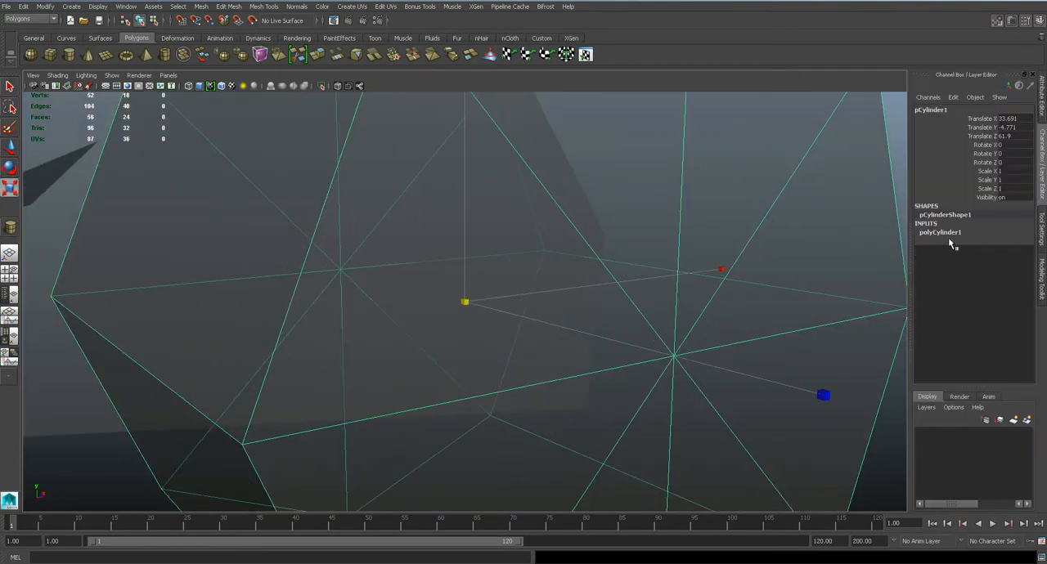
{"action": "left_click", "coordinate": [987, 180]}
{"action": "middle_click_drag", "start_coordinate": [701, 247], "coordinate": [677, 248]}
{"action": "key", "text": "space"}
{"action": "scroll", "coordinate": [563, 264], "scroll_direction": "down", "scroll_amount": 10}
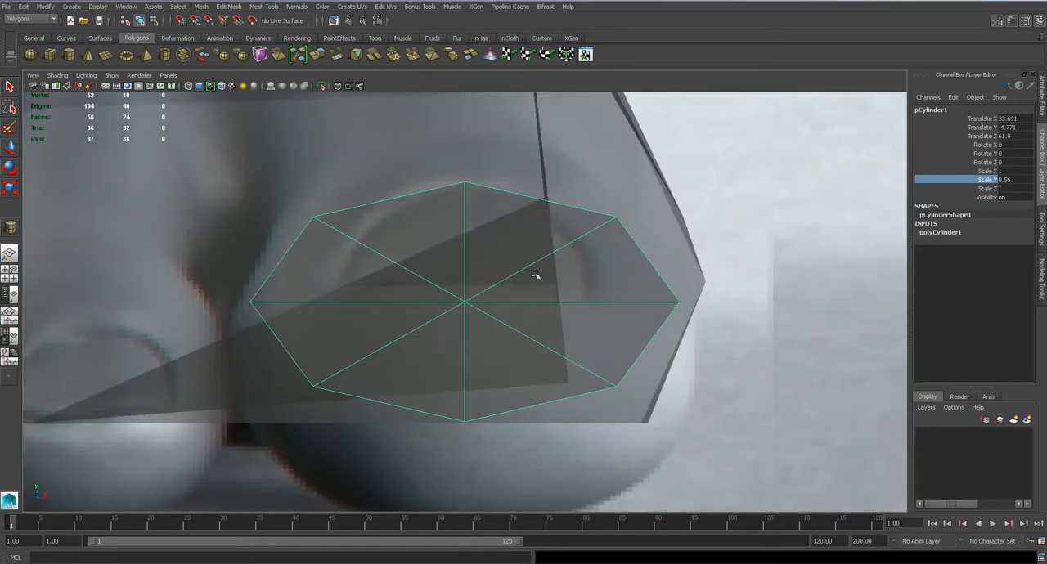
{"action": "key", "text": "f"}
{"action": "middle_click_drag", "start_coordinate": [592, 273], "coordinate": [552, 268]}
Lower the cylinder to a Translate Y of -4.927 over the big toe and check it in perspective
{"action": "key", "text": "w"}
{"action": "mouse_move", "coordinate": [471, 252]}
{"action": "left_mouse_down"}
{"action": "mouse_move", "coordinate": [469, 272]}
{"action": "mouse_move", "coordinate": [471, 255]}
{"action": "left_mouse_up"}
{"action": "key", "text": "space"}
{"action": "left_click_drag", "start_coordinate": [507, 292], "coordinate": [531, 296], "text": "alt"}
{"action": "scroll", "coordinate": [533, 302], "scroll_direction": "down", "scroll_amount": 5}
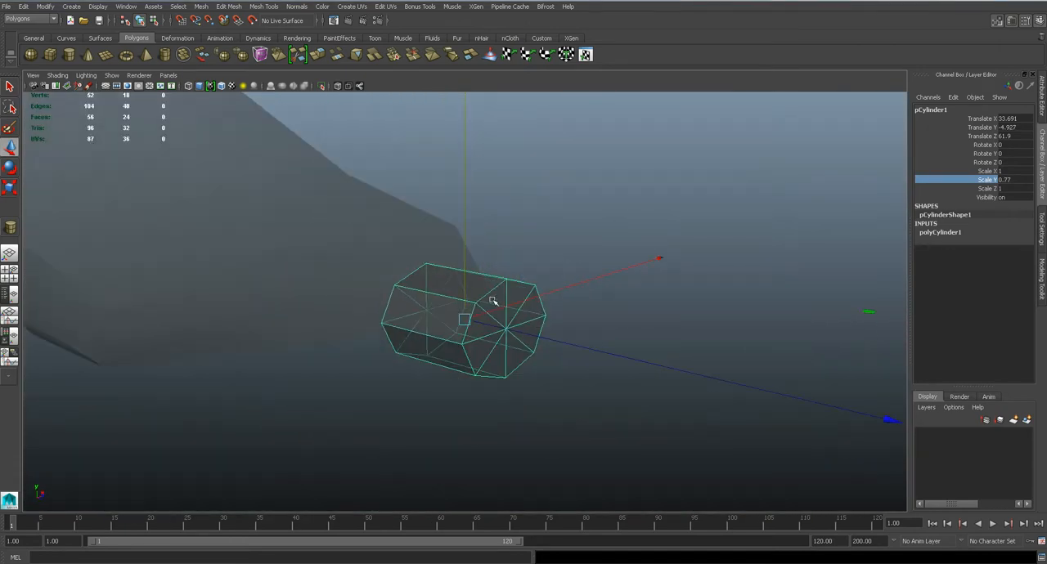
Align the cylinder with the big toe in the top view, at Translate X 33.806 and Translate Z 61.93
{"action": "key", "text": "space"}
{"action": "left_click", "coordinate": [451, 313]}
{"action": "scroll", "coordinate": [472, 294], "scroll_direction": "up", "scroll_amount": 6}
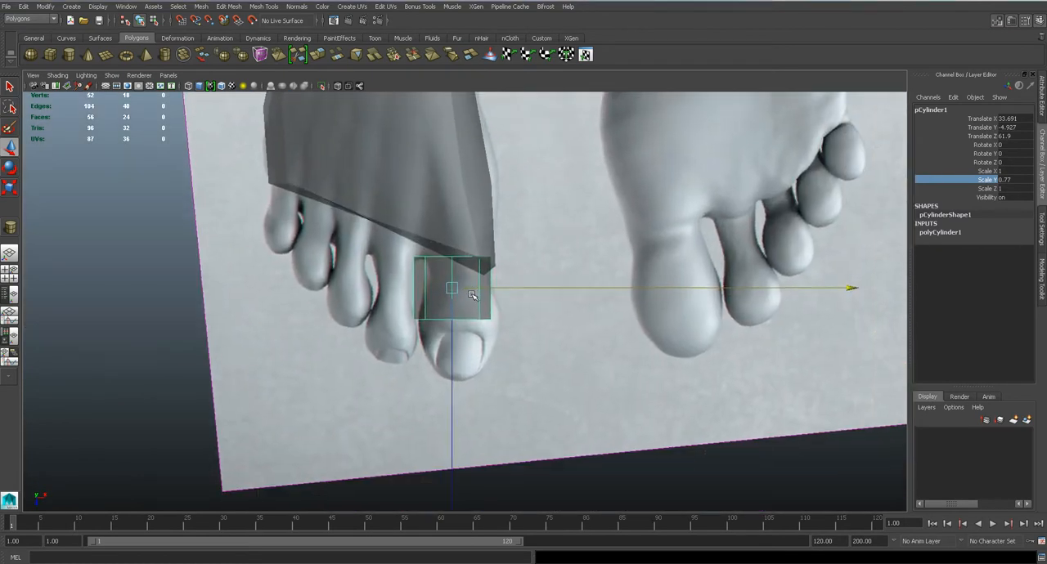
{"action": "scroll", "coordinate": [472, 295], "scroll_direction": "up", "scroll_amount": 2}
{"action": "left_click_drag", "start_coordinate": [444, 279], "coordinate": [458, 283]}
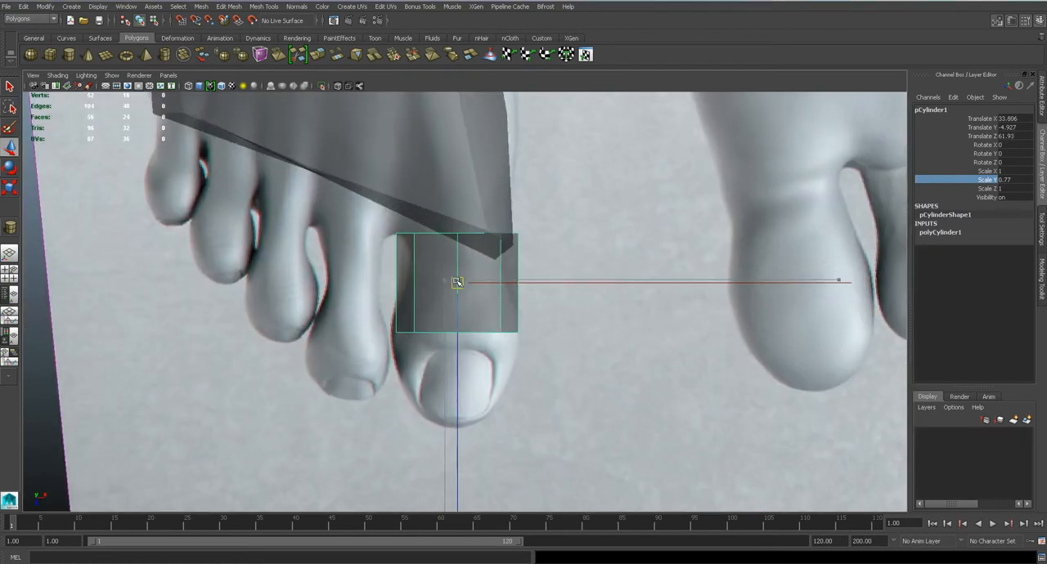
Scale the cylinder's back-end vertices narrower to fit the base of the big toe
{"action": "right_click_drag", "start_coordinate": [454, 262], "coordinate": [421, 257]}
{"action": "scroll", "coordinate": [422, 258], "scroll_direction": "up", "scroll_amount": 2}
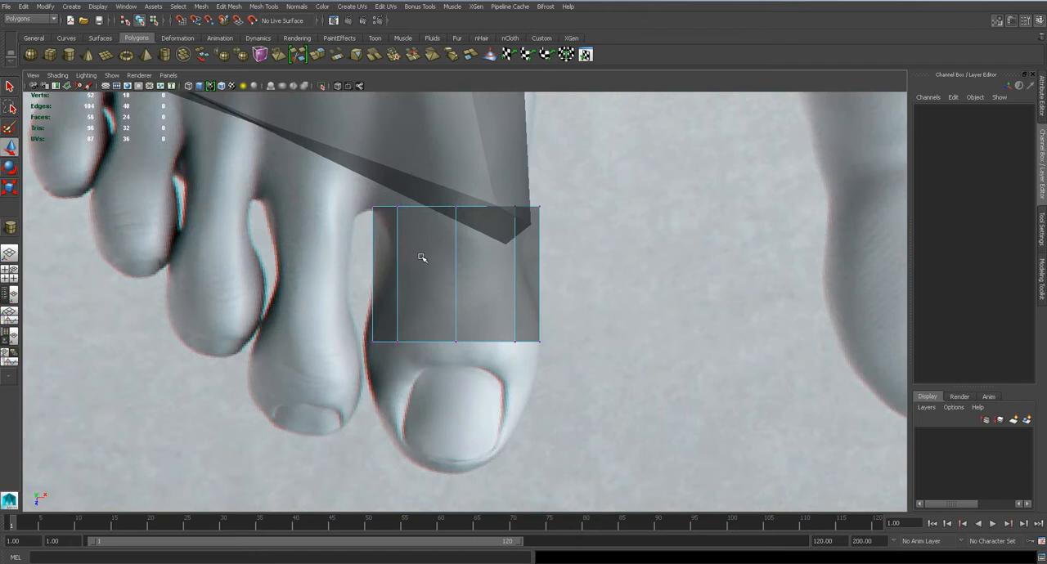
{"action": "left_click", "coordinate": [455, 207]}
{"action": "key", "text": "r"}
{"action": "left_click_drag", "start_coordinate": [458, 211], "coordinate": [430, 253]}
Narrow the cylinder's front-end vertices and move them forward to the tip of the big toe
{"action": "left_click_drag", "start_coordinate": [343, 307], "coordinate": [729, 381]}
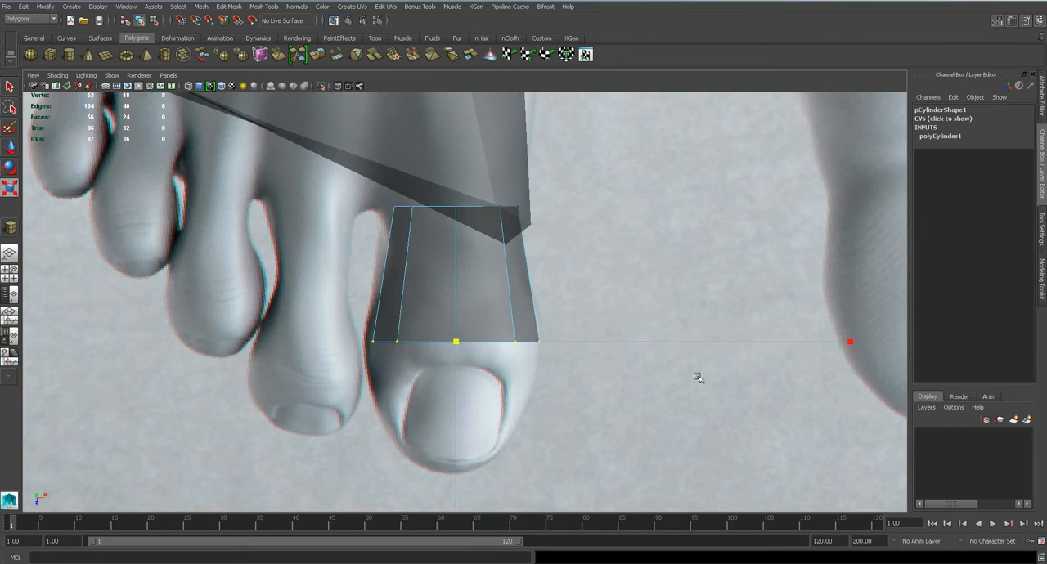
{"action": "key", "text": "w"}
{"action": "left_click_drag", "start_coordinate": [455, 341], "coordinate": [407, 495]}
{"action": "key", "text": "space"}
Delete alternate spoke edges from the cylinder's front cap, leaving four quads at the toe tip
{"action": "left_click_drag", "start_coordinate": [455, 429], "coordinate": [442, 385]}
{"action": "mouse_move", "coordinate": [441, 385]}
{"action": "right_mouse_down", "text": "alt"}
{"action": "mouse_move", "coordinate": [581, 362]}
{"action": "mouse_move", "coordinate": [598, 355]}
{"action": "mouse_move", "coordinate": [605, 322]}
{"action": "right_mouse_up", "text": "alt"}
{"action": "key", "text": "q"}
{"action": "right_click_drag", "start_coordinate": [610, 362], "coordinate": [607, 294]}
{"action": "left_click", "coordinate": [602, 349]}
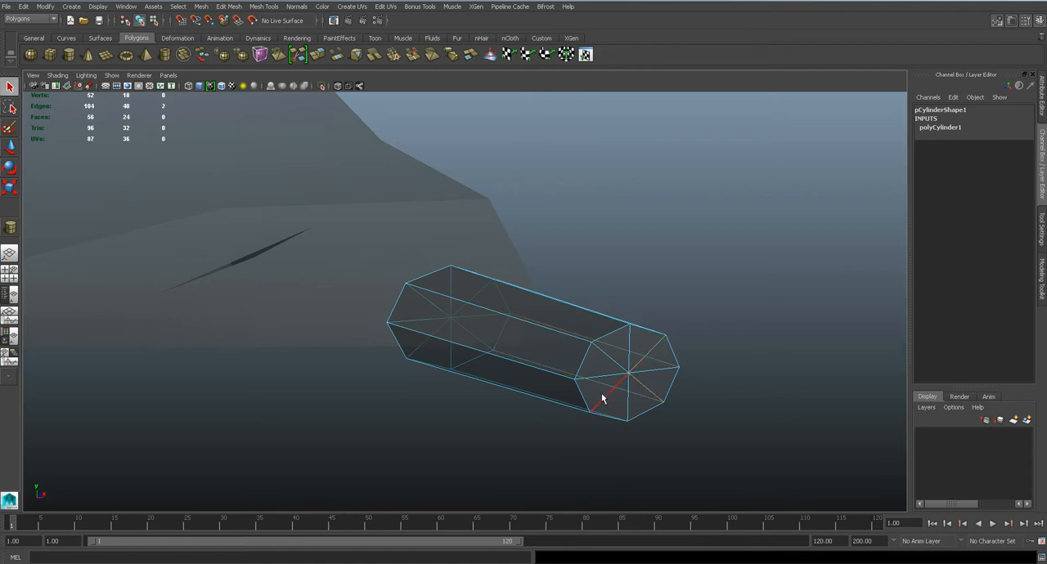
{"action": "key", "text": "ctrl+z"}
{"action": "key", "text": "Delete"}
Delete the faces of the cylinder's back cap so the toe is open toward the foot
{"action": "left_click_drag", "start_coordinate": [529, 334], "coordinate": [664, 329], "text": "alt"}
{"action": "right_click_drag", "start_coordinate": [388, 321], "coordinate": [371, 328]}
{"action": "scroll", "coordinate": [371, 329], "scroll_direction": "up", "scroll_amount": 3}
{"action": "left_click", "coordinate": [332, 346]}
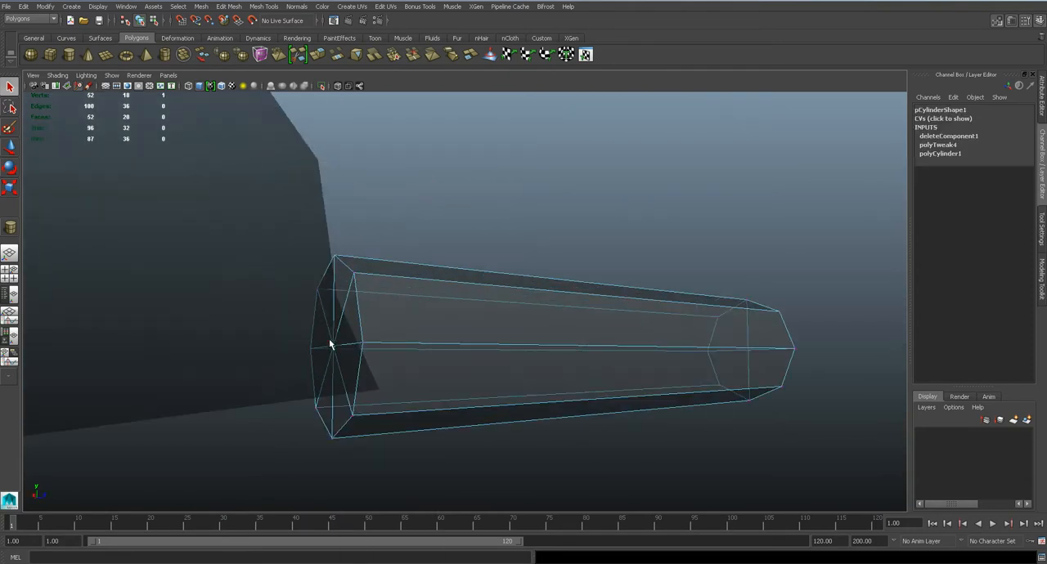
{"action": "right_click", "coordinate": [329, 344], "text": "ctrl"}
{"action": "mouse_move", "coordinate": [327, 368]}
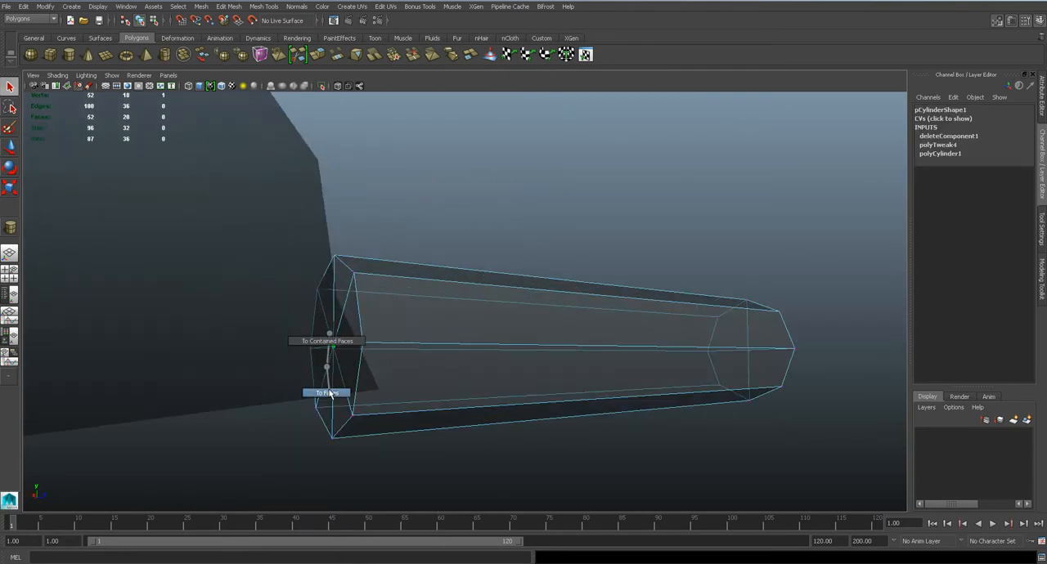
{"action": "left_click", "coordinate": [328, 393]}
{"action": "key", "text": "Delete"}
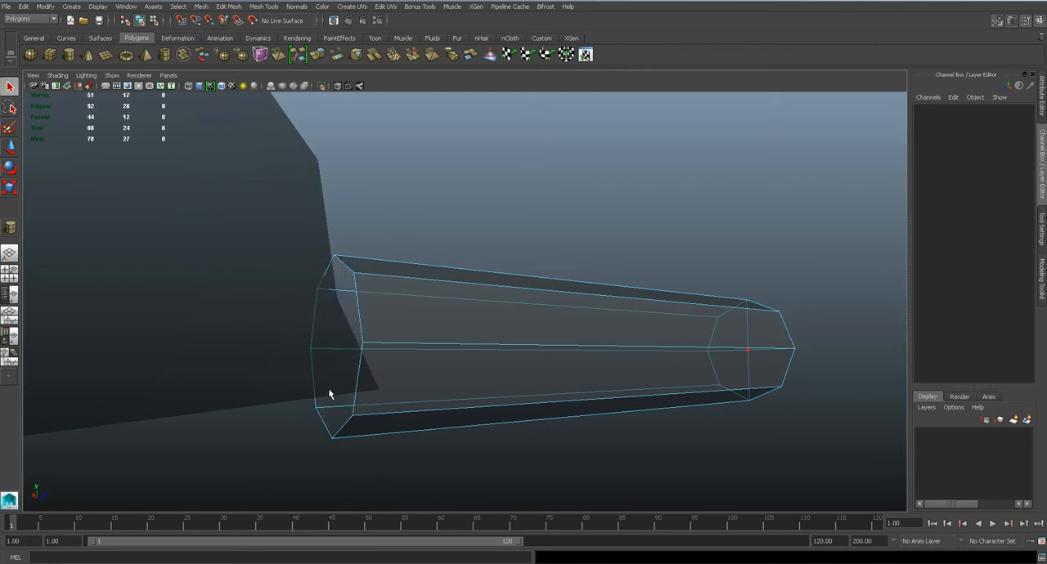
Raise the vertices around the toe's open back end toward the height of the foot's front edge
{"action": "left_click_drag", "start_coordinate": [423, 357], "coordinate": [528, 364], "text": "alt"}
{"action": "scroll", "coordinate": [453, 383], "scroll_direction": "up", "scroll_amount": 3}
{"action": "right_click_drag", "start_coordinate": [479, 320], "coordinate": [426, 334]}
{"action": "scroll", "coordinate": [425, 335], "scroll_direction": "down", "scroll_amount": 2}
{"action": "left_click_drag", "start_coordinate": [424, 335], "coordinate": [458, 345], "text": "alt"}
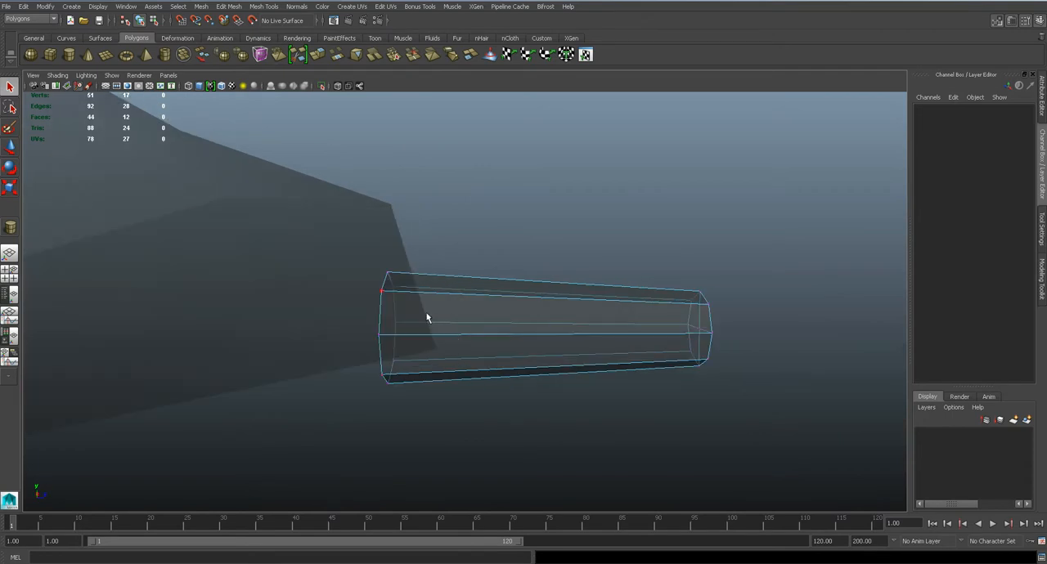
{"action": "left_click_drag", "start_coordinate": [344, 237], "coordinate": [429, 405]}
{"action": "key", "text": "w"}
{"action": "left_click_drag", "start_coordinate": [387, 270], "coordinate": [388, 238]}
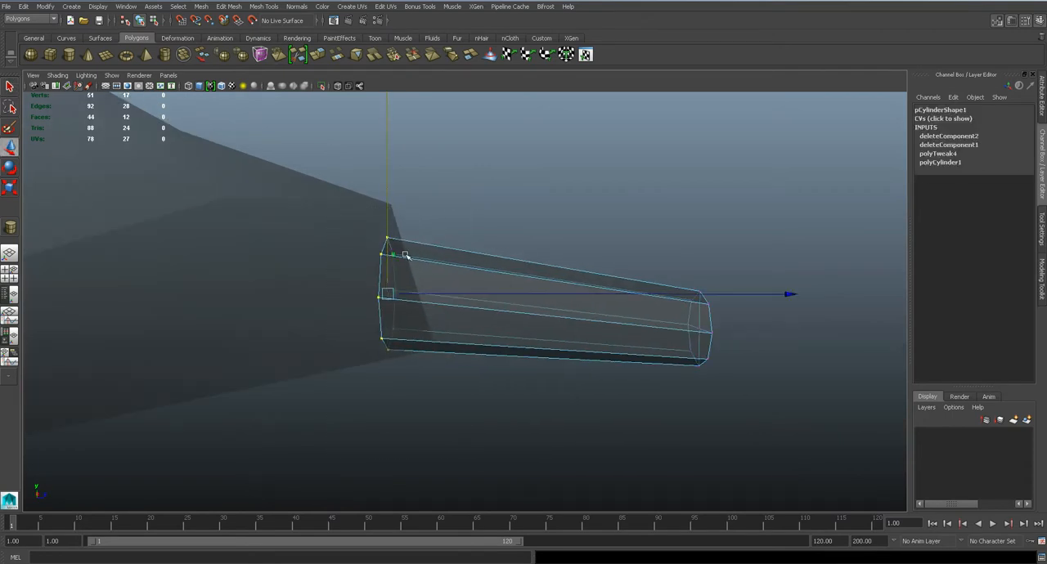
Insert two edge loops across the toe and scale them to the big toe's outline in the top view
{"action": "key", "text": "space"}
{"action": "left_click", "coordinate": [464, 283]}
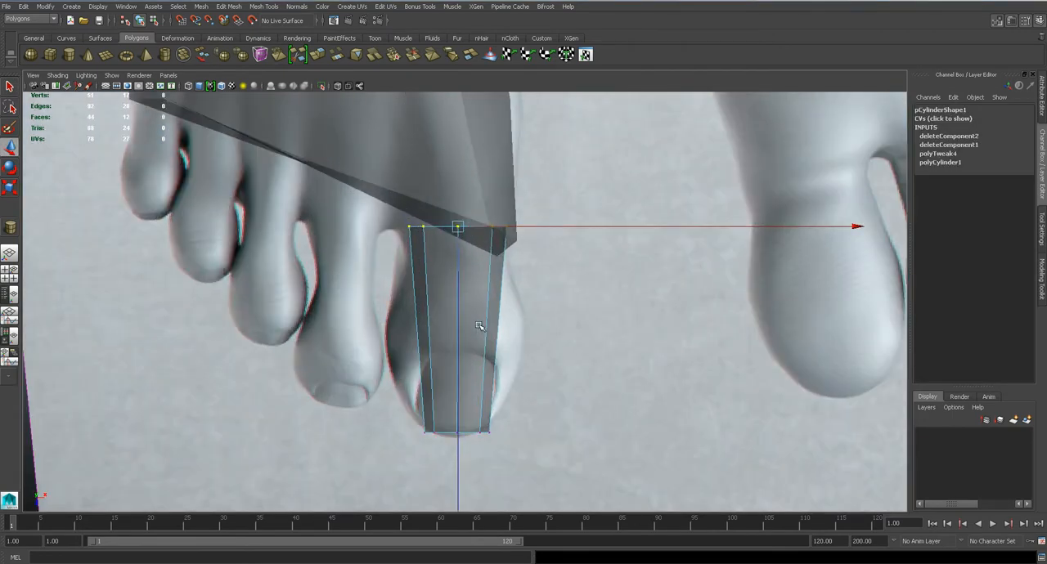
{"action": "left_click", "coordinate": [261, 7]}
{"action": "left_click", "coordinate": [288, 130]}
{"action": "scroll", "coordinate": [461, 263], "scroll_direction": "up", "scroll_amount": 3}
{"action": "left_click", "coordinate": [456, 259]}
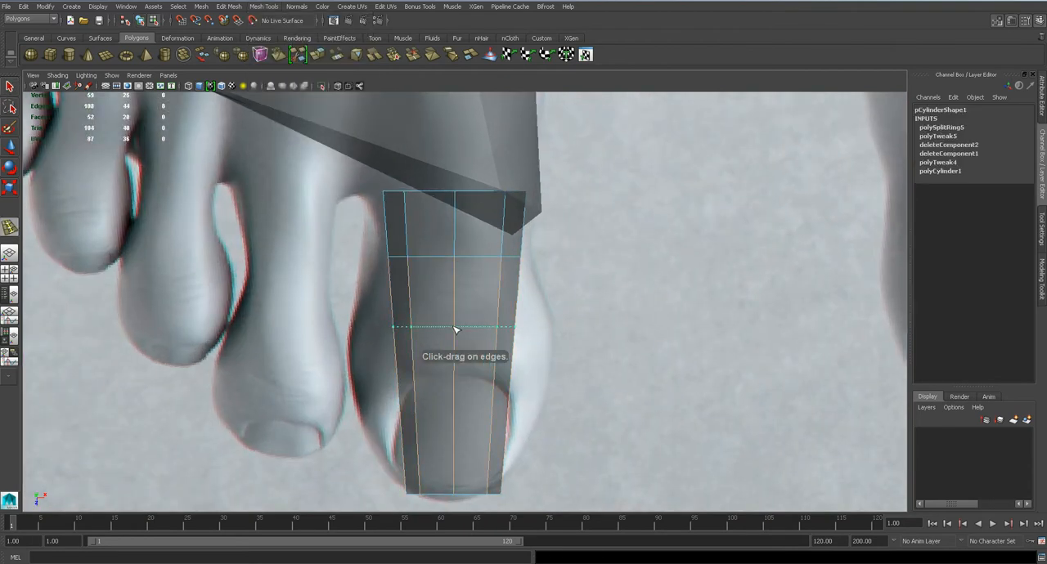
{"action": "left_click", "coordinate": [455, 329]}
{"action": "middle_click_drag", "start_coordinate": [844, 326], "coordinate": [1044, 334]}
{"action": "left_click_drag", "start_coordinate": [848, 327], "coordinate": [890, 327]}
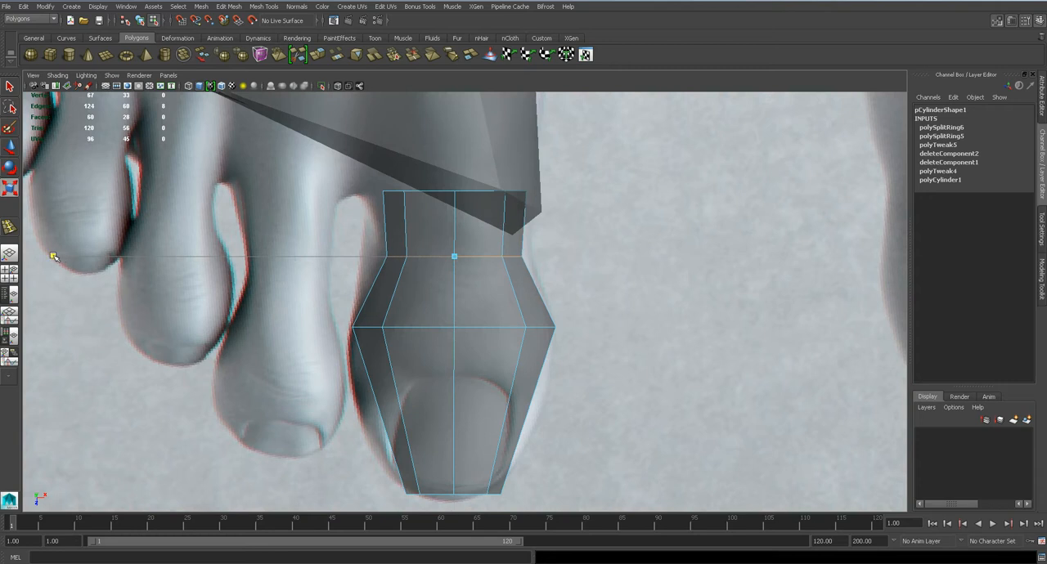
Insert a third edge loop near the toe tip and widen it to the nail area's outline
{"action": "left_click", "coordinate": [263, 5]}
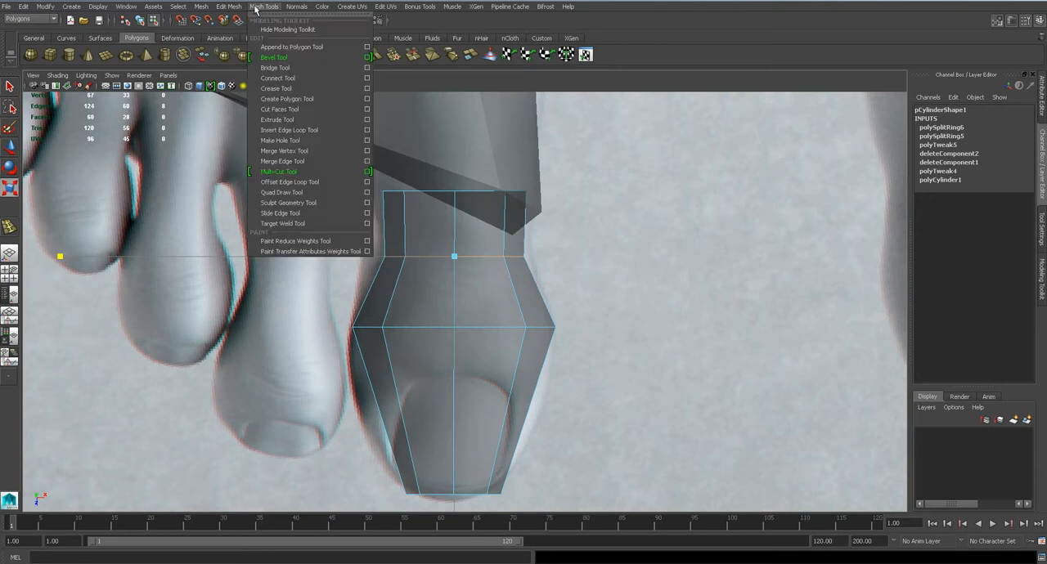
{"action": "left_click", "coordinate": [305, 134]}
{"action": "left_click", "coordinate": [455, 419]}
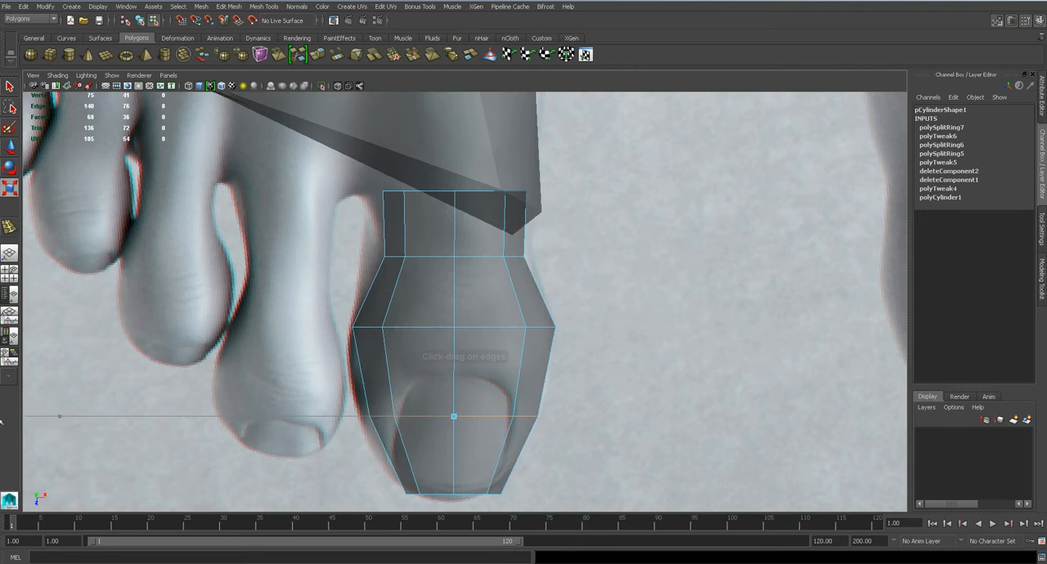
{"action": "left_click_drag", "start_coordinate": [57, 418], "coordinate": [51, 417]}
Examine the toe's shape in perspective and against the side reference
{"action": "key", "text": "space"}
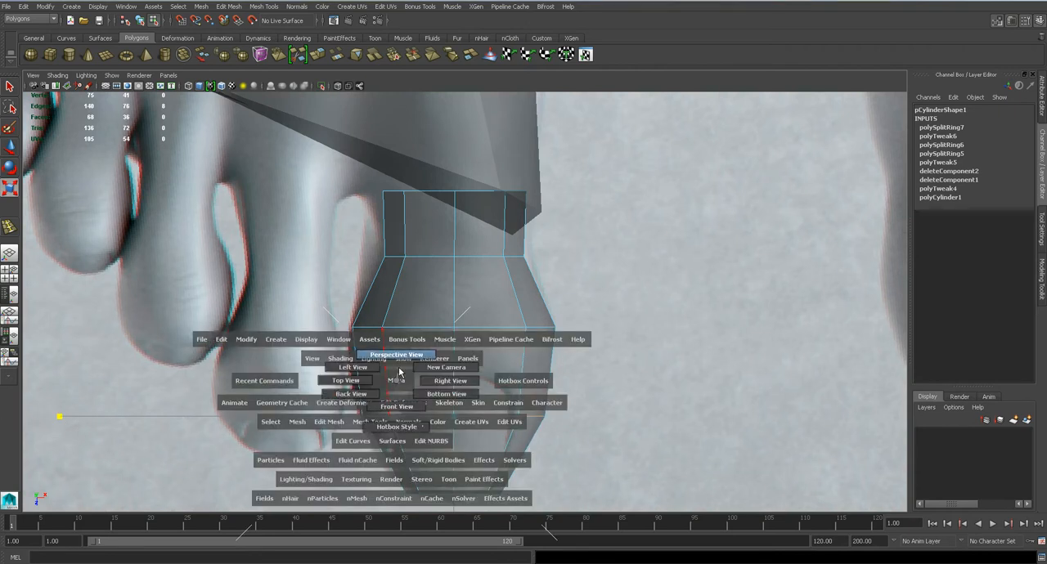
{"action": "left_click_drag", "start_coordinate": [397, 382], "coordinate": [401, 354]}
{"action": "left_click_drag", "start_coordinate": [453, 390], "coordinate": [532, 325], "text": "alt"}
{"action": "right_click_drag", "start_coordinate": [532, 319], "coordinate": [494, 318]}
{"action": "key", "text": "space"}
{"action": "left_click_drag", "start_coordinate": [505, 319], "coordinate": [472, 306]}
{"action": "middle_click_drag", "start_coordinate": [824, 388], "coordinate": [464, 296], "text": "alt"}
{"action": "scroll", "coordinate": [464, 299], "scroll_direction": "up", "scroll_amount": 7}
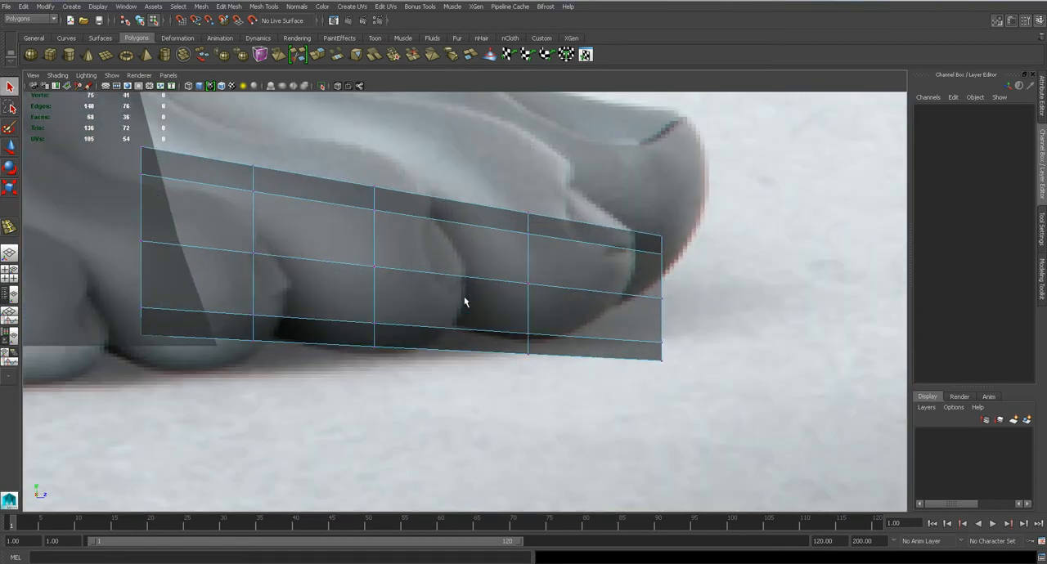
Pull the upper vertices of the toe tip back in the side view to start rounding the end
{"action": "left_click_drag", "start_coordinate": [629, 222], "coordinate": [677, 258]}
{"action": "key", "text": "e"}
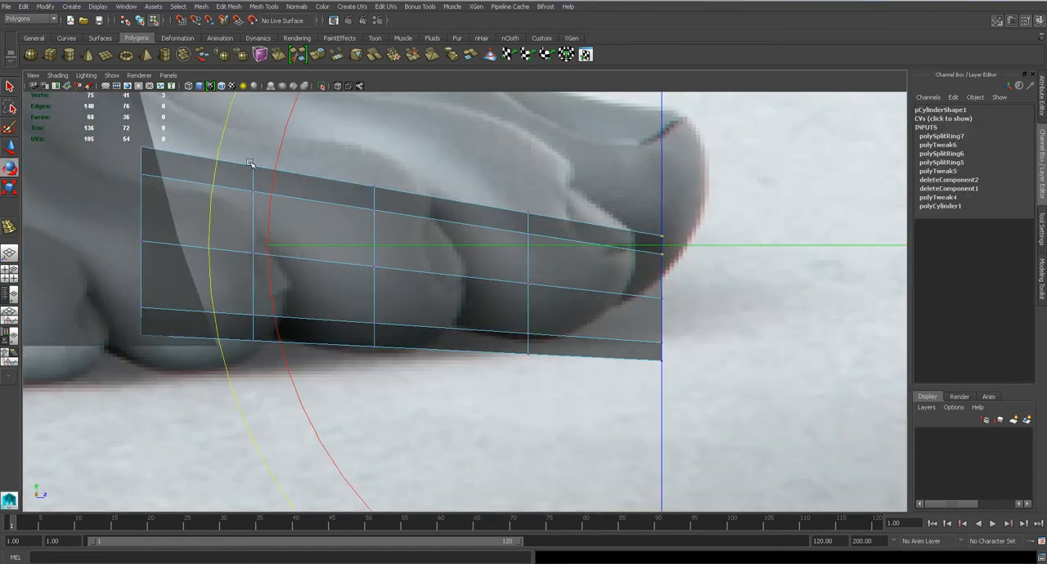
{"action": "key", "text": "w"}
{"action": "left_click_drag", "start_coordinate": [661, 237], "coordinate": [637, 239]}
{"action": "key", "text": "e"}
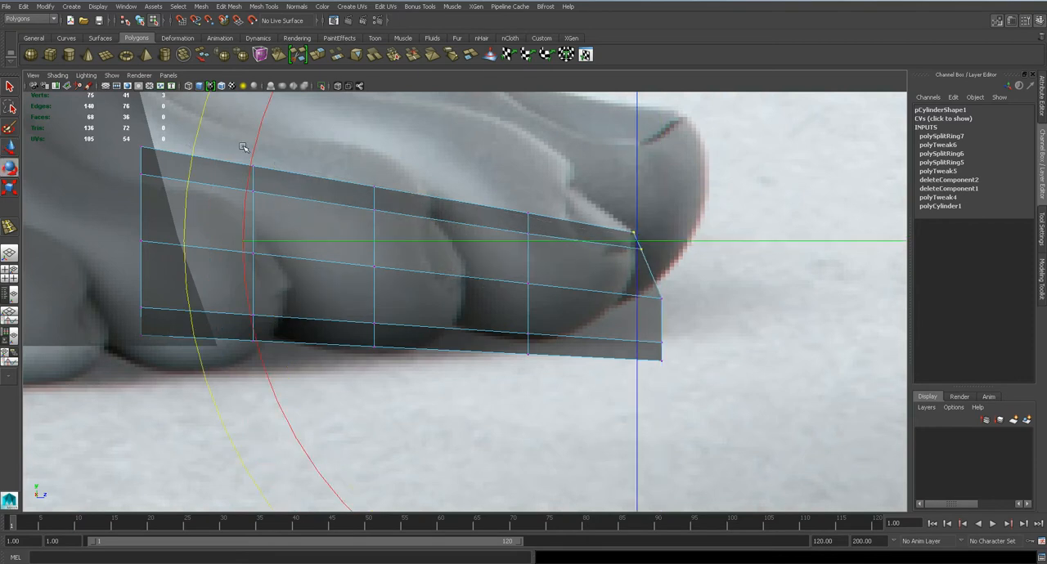
Pull the lower vertices of the toe tip back in the side view to round the underside of the end
{"action": "left_click_drag", "start_coordinate": [256, 150], "coordinate": [736, 308]}
{"action": "key", "text": "ctrl+z"}
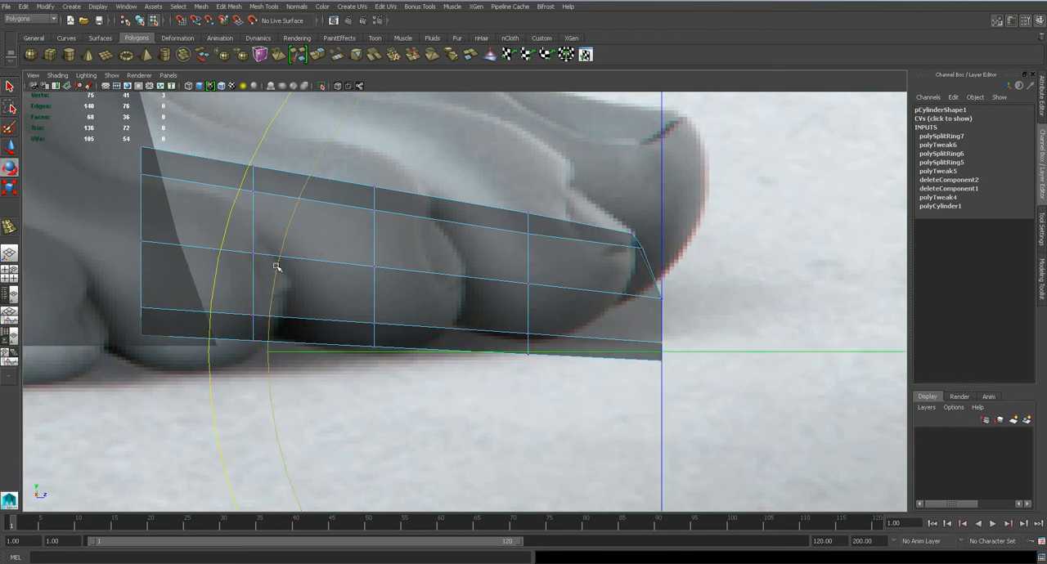
{"action": "key", "text": "w"}
{"action": "left_click_drag", "start_coordinate": [661, 352], "coordinate": [626, 350]}
Shift a mid-height vertex of the toe tip slightly back and check the rounded end in perspective
{"action": "left_click", "coordinate": [664, 301]}
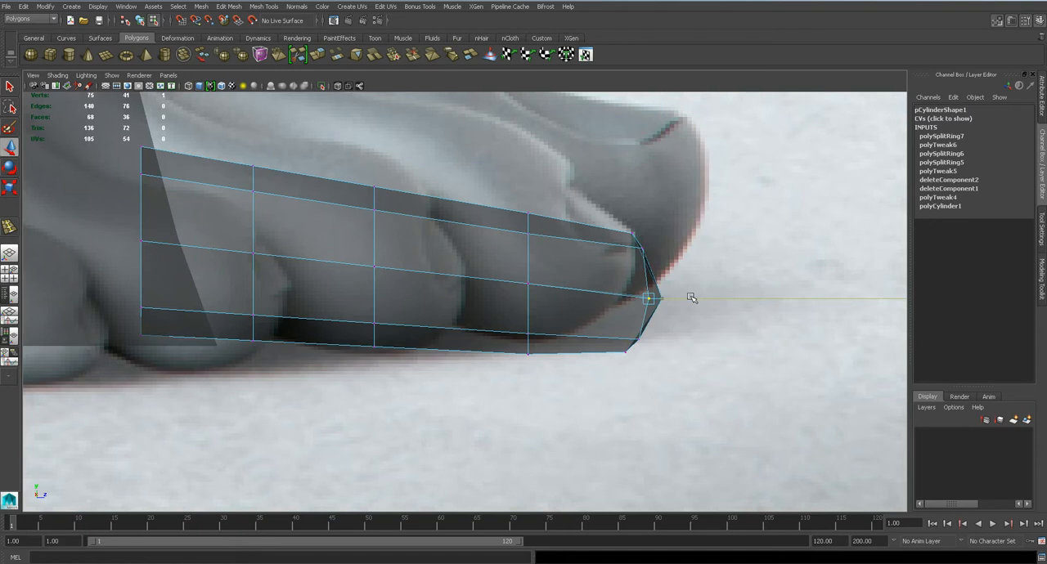
{"action": "scroll", "coordinate": [671, 331], "scroll_direction": "up", "scroll_amount": 2}
{"action": "middle_click_drag", "start_coordinate": [712, 315], "coordinate": [633, 334], "text": "alt"}
{"action": "key", "text": "space"}
{"action": "left_click_drag", "start_coordinate": [633, 333], "coordinate": [570, 358]}
{"action": "left_click_drag", "start_coordinate": [383, 403], "coordinate": [466, 368]}
Try to adjust the toe's top edges against the front reference, and undo the change
{"action": "right_click_drag", "start_coordinate": [491, 247], "coordinate": [487, 220]}
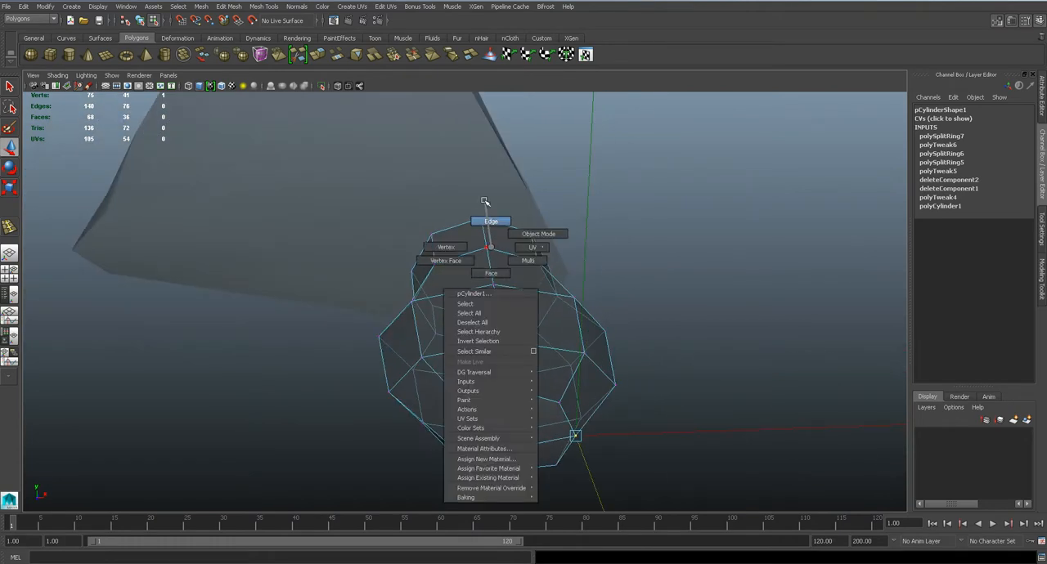
{"action": "left_click", "coordinate": [482, 234]}
{"action": "key", "text": "space"}
{"action": "left_click_drag", "start_coordinate": [489, 266], "coordinate": [493, 299]}
{"action": "scroll", "coordinate": [497, 278], "scroll_direction": "up", "scroll_amount": 4}
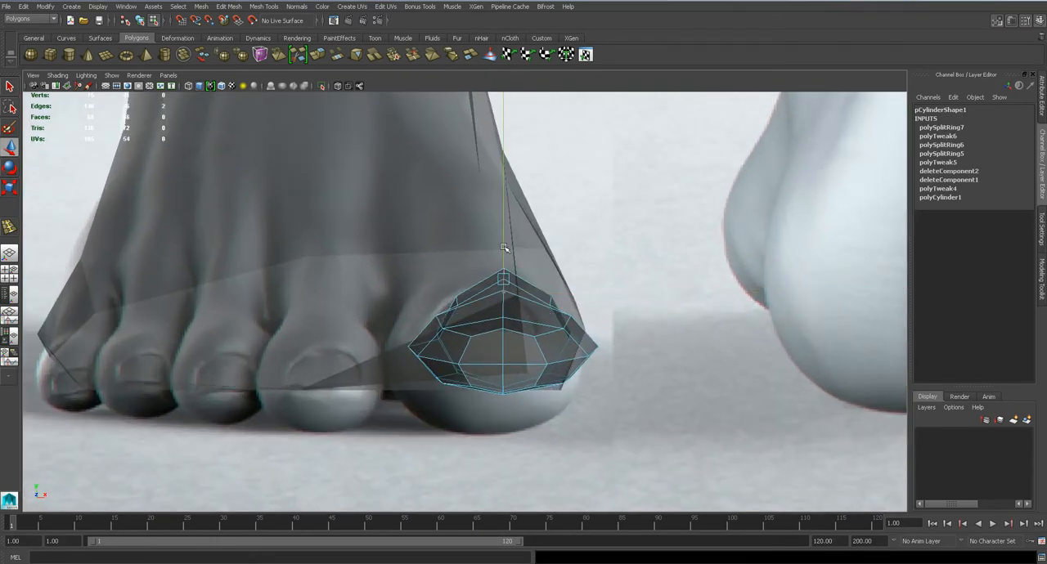
{"action": "scroll", "coordinate": [495, 303], "scroll_direction": "down", "scroll_amount": 5}
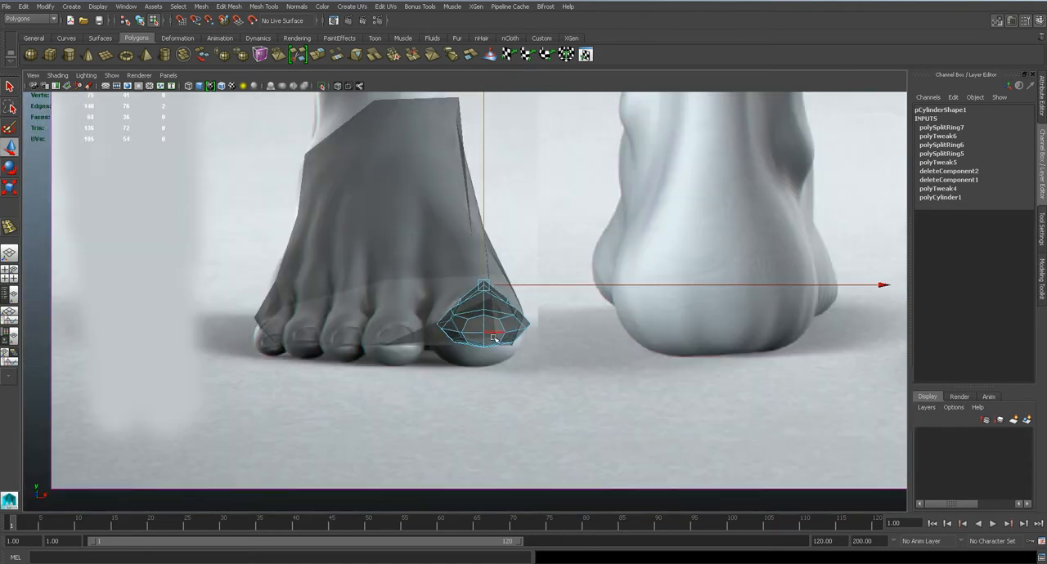
{"action": "scroll", "coordinate": [482, 315], "scroll_direction": "up", "scroll_amount": 4}
{"action": "key", "text": "ctrl+z"}
Increase the toe's Scale Y to fit the big toe's height in the front view, and reposition the toe
{"action": "right_click_drag", "start_coordinate": [474, 326], "coordinate": [527, 306]}
{"action": "scroll", "coordinate": [525, 319], "scroll_direction": "up", "scroll_amount": 3}
{"action": "left_click", "coordinate": [525, 326]}
{"action": "left_click", "coordinate": [989, 180]}
{"action": "middle_click_drag", "start_coordinate": [579, 329], "coordinate": [607, 329], "text": "ctrl"}
{"action": "key", "text": "w"}
{"action": "left_click_drag", "start_coordinate": [506, 368], "coordinate": [563, 412]}
{"action": "key", "text": "space"}
Preview the toe and foot meshes smoothed, and return both to their unsmoothed display
{"action": "scroll", "coordinate": [597, 336], "scroll_direction": "down", "scroll_amount": 5}
{"action": "key", "text": "3"}
{"action": "left_click_drag", "start_coordinate": [599, 357], "coordinate": [460, 298], "text": "alt"}
{"action": "left_click", "coordinate": [542, 285]}
{"action": "key", "text": "3"}
{"action": "left_click", "coordinate": [572, 358]}
{"action": "scroll", "coordinate": [572, 358], "scroll_direction": "down", "scroll_amount": 5}
{"action": "left_click_drag", "start_coordinate": [507, 351], "coordinate": [676, 330], "text": "alt"}
{"action": "left_click", "coordinate": [470, 300]}
{"action": "key", "text": "1"}
{"action": "left_click", "coordinate": [507, 341]}
{"action": "left_click", "coordinate": [425, 301]}
{"action": "key", "text": "1"}
{"action": "left_click", "coordinate": [542, 340]}
Show the vertices of the foot and toe together and examine the toe's underside where they meet
{"action": "left_click_drag", "start_coordinate": [549, 341], "coordinate": [450, 392], "text": "alt"}
{"action": "scroll", "coordinate": [482, 359], "scroll_direction": "up", "scroll_amount": 5}
{"action": "left_click_drag", "start_coordinate": [507, 336], "coordinate": [405, 303], "text": "alt"}
{"action": "left_click", "coordinate": [468, 321]}
{"action": "scroll", "coordinate": [531, 333], "scroll_direction": "up", "scroll_amount": 4}
{"action": "left_click_drag", "start_coordinate": [549, 334], "coordinate": [639, 268], "text": "alt"}
{"action": "left_click", "coordinate": [552, 293]}
{"action": "right_click_drag", "start_coordinate": [508, 320], "coordinate": [448, 299]}
{"action": "left_click", "coordinate": [520, 334]}
{"action": "right_click_drag", "start_coordinate": [518, 321], "coordinate": [524, 378]}
{"action": "right_click_drag", "start_coordinate": [479, 318], "coordinate": [478, 321]}
{"action": "scroll", "coordinate": [533, 347], "scroll_direction": "up", "scroll_amount": 3}
{"action": "key", "text": "q"}
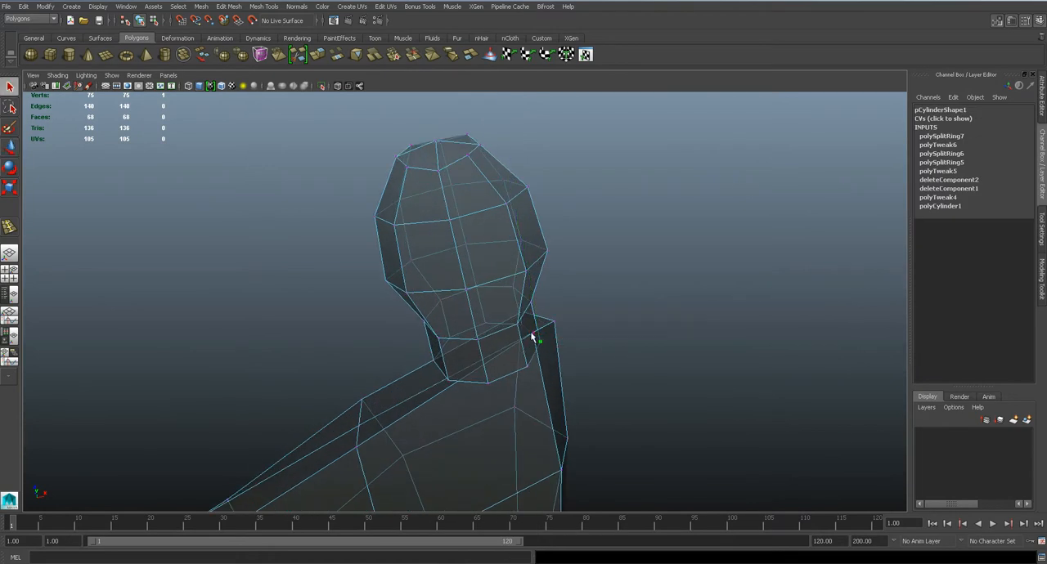
Reposition vertices on the toe's underside to shape the narrow neck behind the toe pad
{"action": "left_click", "coordinate": [535, 337]}
{"action": "key", "text": "w"}
{"action": "left_click_drag", "start_coordinate": [542, 362], "coordinate": [502, 339], "text": "alt"}
{"action": "right_click_drag", "start_coordinate": [502, 339], "coordinate": [505, 376], "text": "alt"}
{"action": "key", "text": "q"}
{"action": "key", "text": "w"}
{"action": "left_click_drag", "start_coordinate": [490, 375], "coordinate": [502, 300]}
Adjust the upper vertices at the toe tip along the toe's length to refine the rounded end
{"action": "left_click_drag", "start_coordinate": [587, 351], "coordinate": [612, 264], "text": "alt"}
{"action": "left_click", "coordinate": [642, 277]}
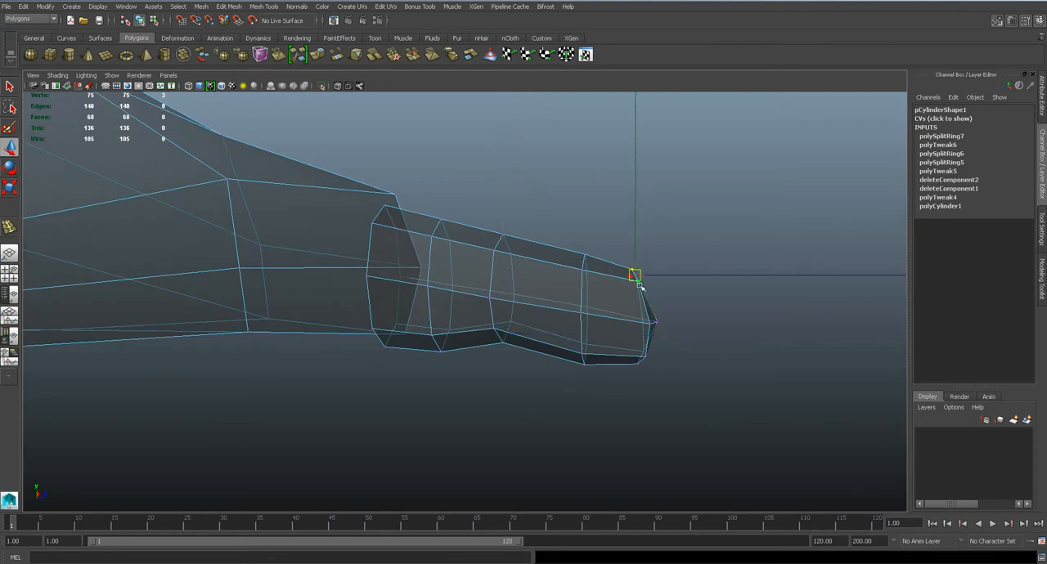
{"action": "key", "text": "q"}
{"action": "left_click", "coordinate": [636, 281]}
{"action": "key", "text": "w"}
{"action": "left_click_drag", "start_coordinate": [630, 279], "coordinate": [648, 281]}
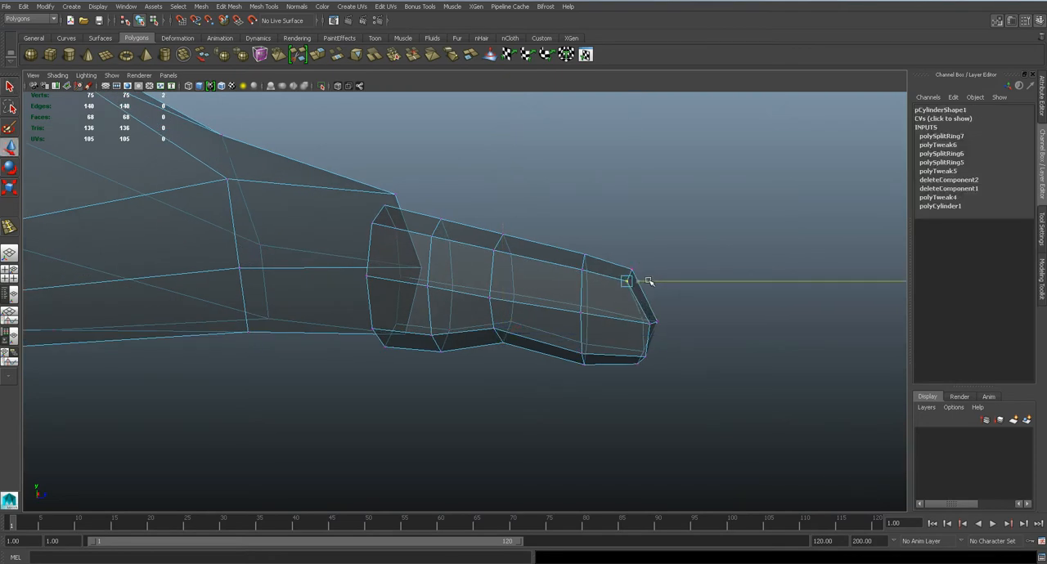
Lower the upper vertices of the edge loop nearest the tip to the nail's height in the side view
{"action": "key", "text": "space"}
{"action": "left_click_drag", "start_coordinate": [614, 331], "coordinate": [577, 319]}
{"action": "middle_click_drag", "start_coordinate": [580, 411], "coordinate": [514, 318], "text": "alt"}
{"action": "mouse_move", "coordinate": [529, 312]}
{"action": "left_mouse_down"}
{"action": "mouse_move", "coordinate": [576, 348]}
{"action": "mouse_move", "coordinate": [532, 328]}
{"action": "left_mouse_up"}
{"action": "middle_click_drag", "start_coordinate": [415, 283], "coordinate": [553, 404], "text": "alt"}
{"action": "left_click_drag", "start_coordinate": [541, 250], "coordinate": [542, 252]}
{"action": "left_click_drag", "start_coordinate": [528, 196], "coordinate": [526, 222]}
{"action": "scroll", "coordinate": [521, 236], "scroll_direction": "down", "scroll_amount": 6}
{"action": "scroll", "coordinate": [425, 249], "scroll_direction": "up", "scroll_amount": 3}
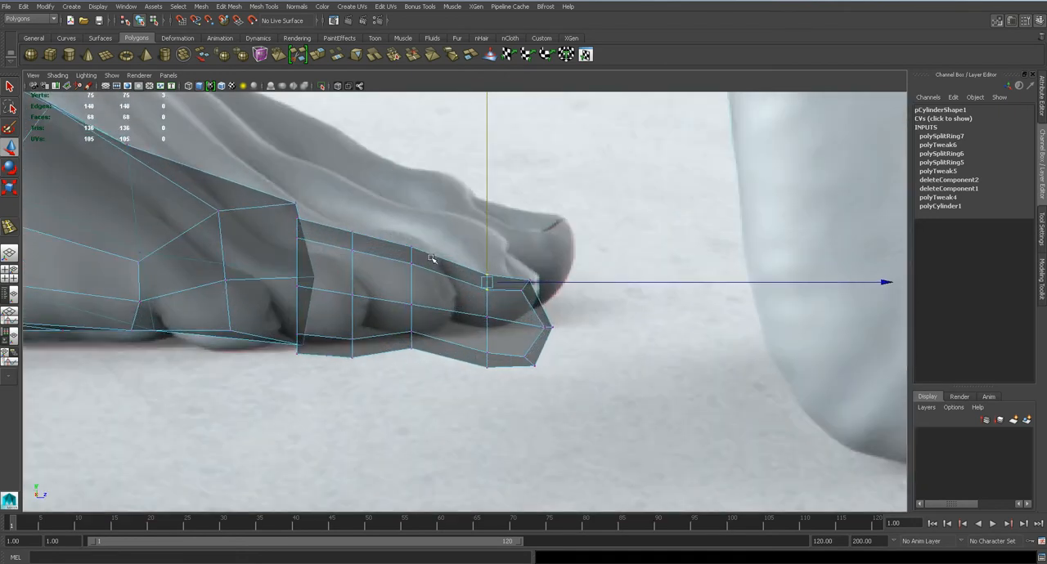
{"action": "scroll", "coordinate": [430, 259], "scroll_direction": "up", "scroll_amount": 3}
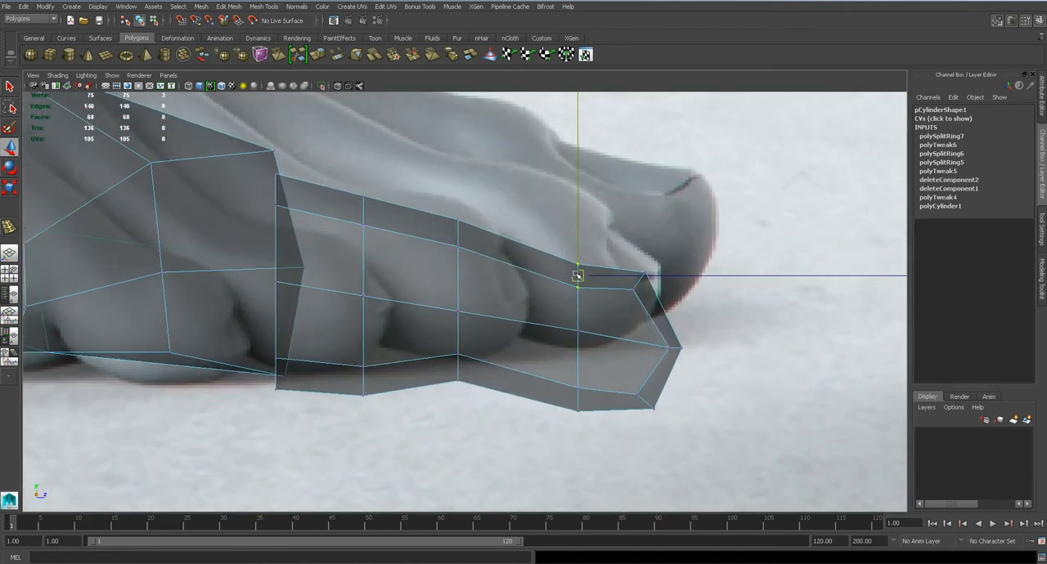
Insert an edge loop across the toe between the two loops nearest the tip
{"action": "left_click", "coordinate": [263, 6]}
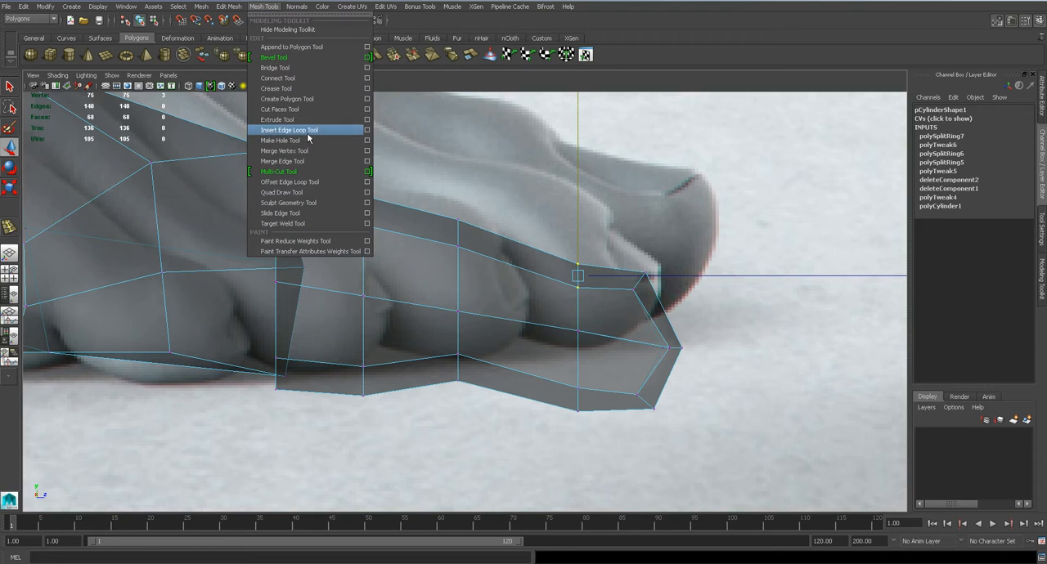
{"action": "left_click", "coordinate": [366, 135]}
{"action": "left_click_drag", "start_coordinate": [532, 271], "coordinate": [522, 269]}
Raise the new edge loop's upper vertices and adjust its lower ones to follow the toe profile in the side view
{"action": "key", "text": "q"}
{"action": "right_click_drag", "start_coordinate": [519, 260], "coordinate": [486, 255]}
{"action": "key", "text": "w"}
{"action": "left_click_drag", "start_coordinate": [505, 220], "coordinate": [540, 297]}
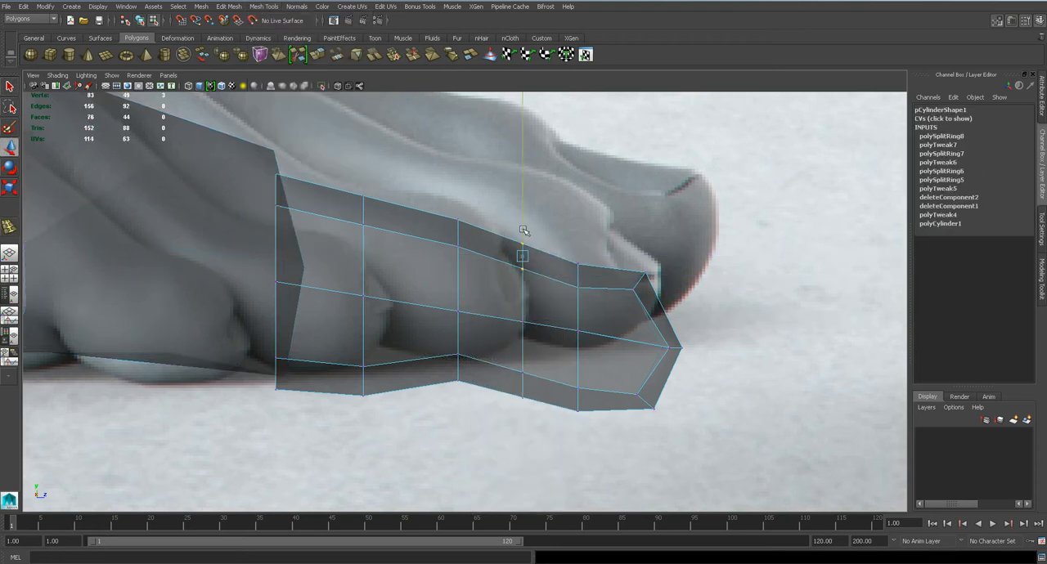
{"action": "left_click", "coordinate": [571, 275]}
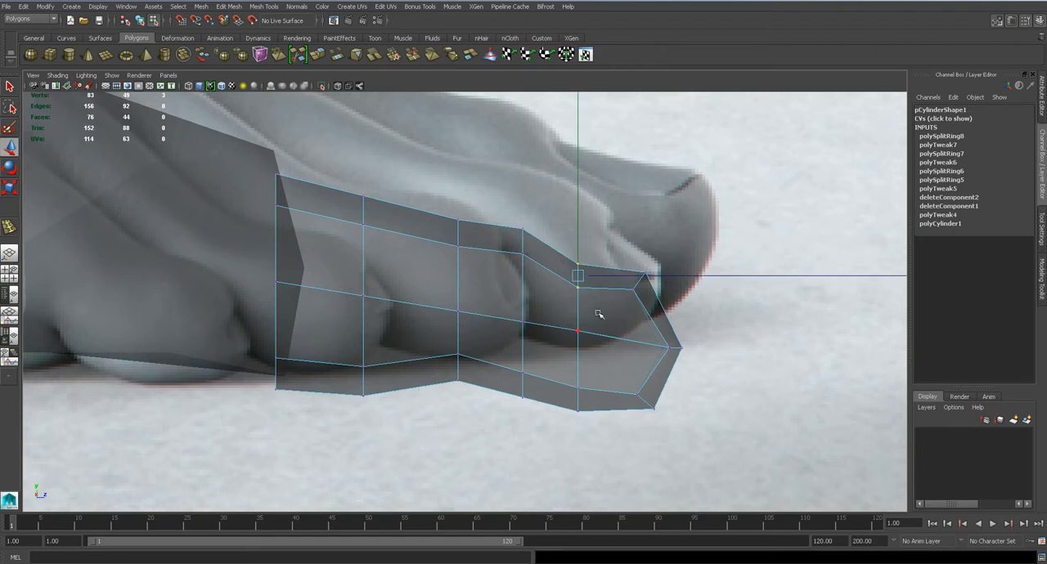
{"action": "left_click", "coordinate": [520, 353]}
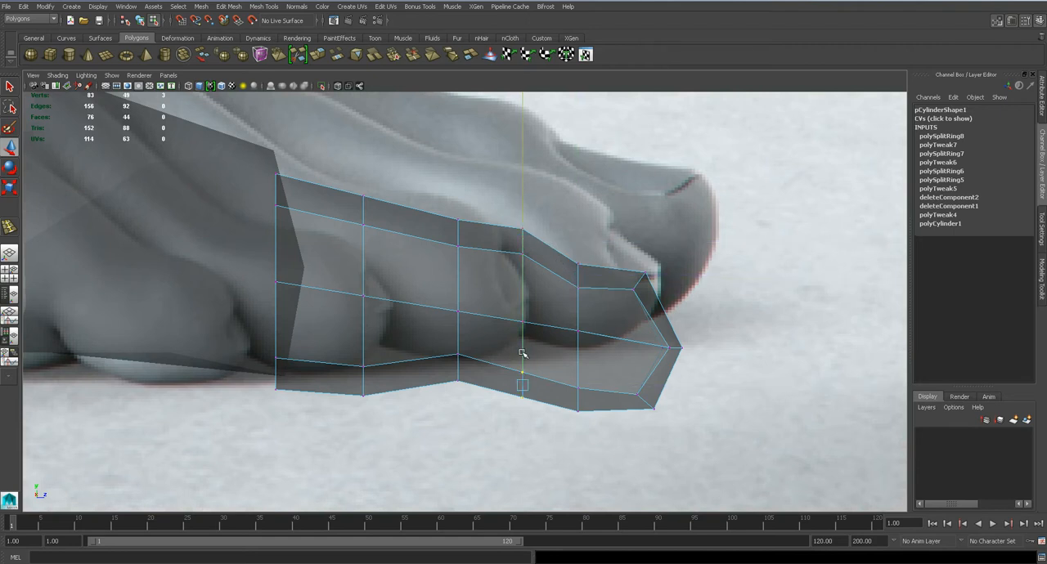
{"action": "left_click", "coordinate": [363, 368]}
{"action": "left_click_drag", "start_coordinate": [364, 354], "coordinate": [345, 326]}
Move the new loop's upper centre vertex back in the top view to arch the loop behind the nail
{"action": "key", "text": "space"}
{"action": "middle_click_drag", "start_coordinate": [472, 318], "coordinate": [485, 299], "text": "alt"}
{"action": "scroll", "coordinate": [487, 319], "scroll_direction": "down", "scroll_amount": 6}
{"action": "scroll", "coordinate": [485, 320], "scroll_direction": "up", "scroll_amount": 4}
{"action": "scroll", "coordinate": [486, 321], "scroll_direction": "up", "scroll_amount": 3}
{"action": "left_click", "coordinate": [460, 322]}
{"action": "key", "text": "q"}
{"action": "left_click_drag", "start_coordinate": [455, 345], "coordinate": [464, 318]}
{"action": "key", "text": "w"}
{"action": "left_click", "coordinate": [460, 325]}
{"action": "middle_click_drag", "start_coordinate": [461, 363], "coordinate": [463, 350]}
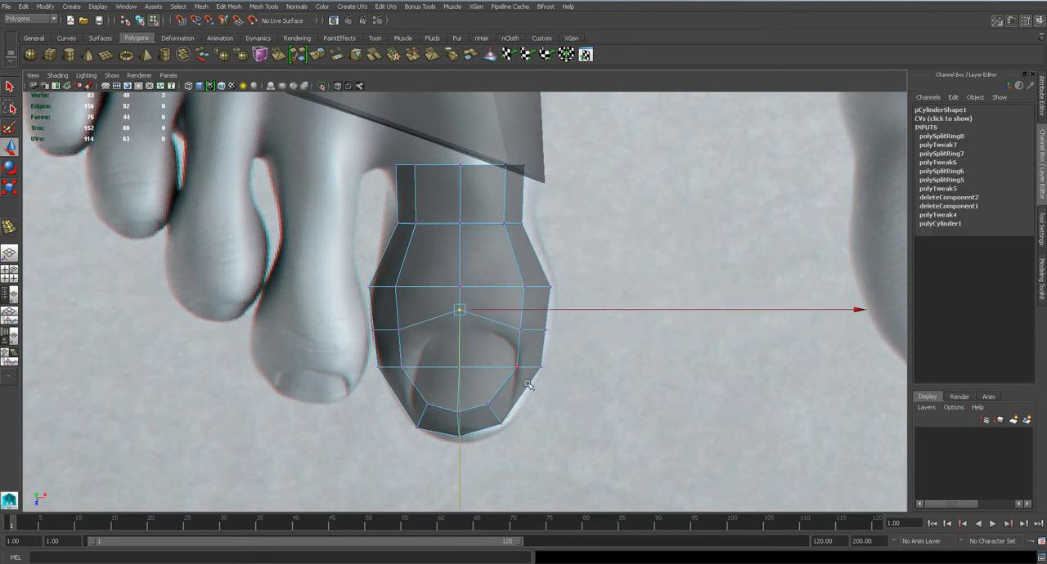
Move the three upper vertices behind the tip forward toward the front edge of the toenail
{"action": "scroll", "coordinate": [522, 381], "scroll_direction": "up", "scroll_amount": 2}
{"action": "left_click_drag", "start_coordinate": [509, 472], "coordinate": [508, 473]}
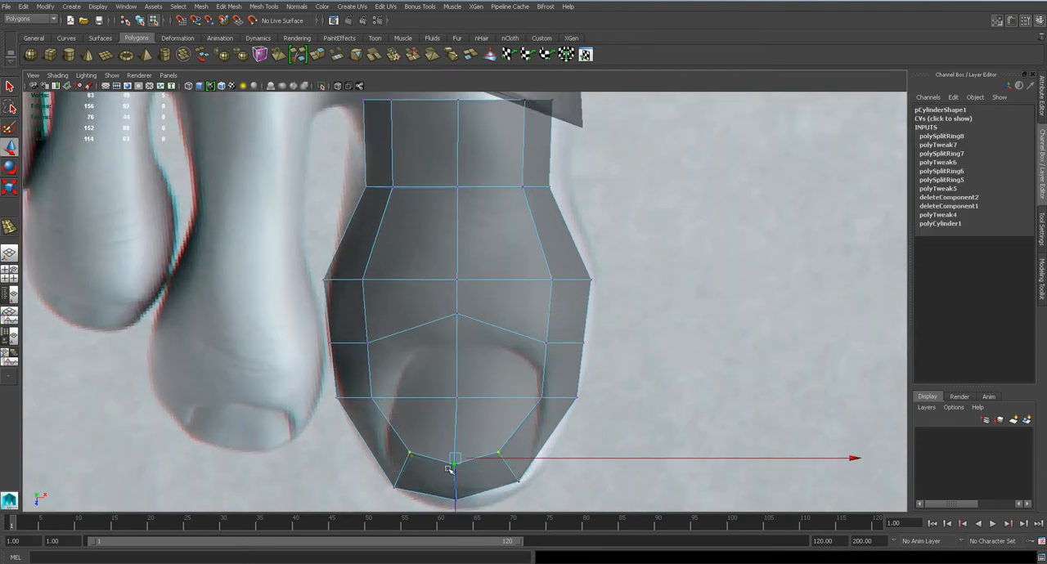
{"action": "left_click", "coordinate": [452, 505]}
{"action": "key", "text": "ctrl+z"}
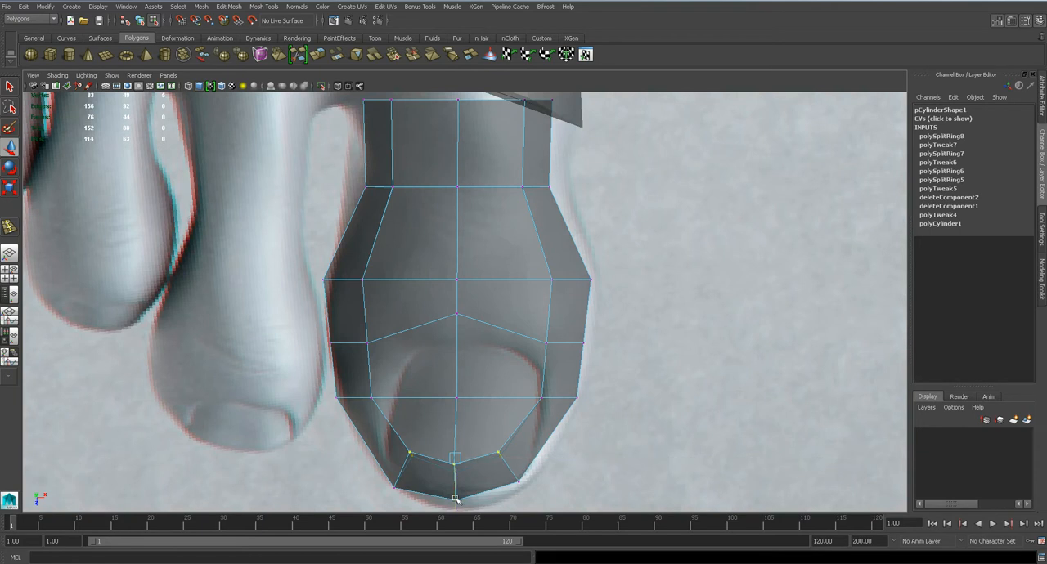
{"action": "middle_click_drag", "start_coordinate": [456, 499], "coordinate": [457, 507]}
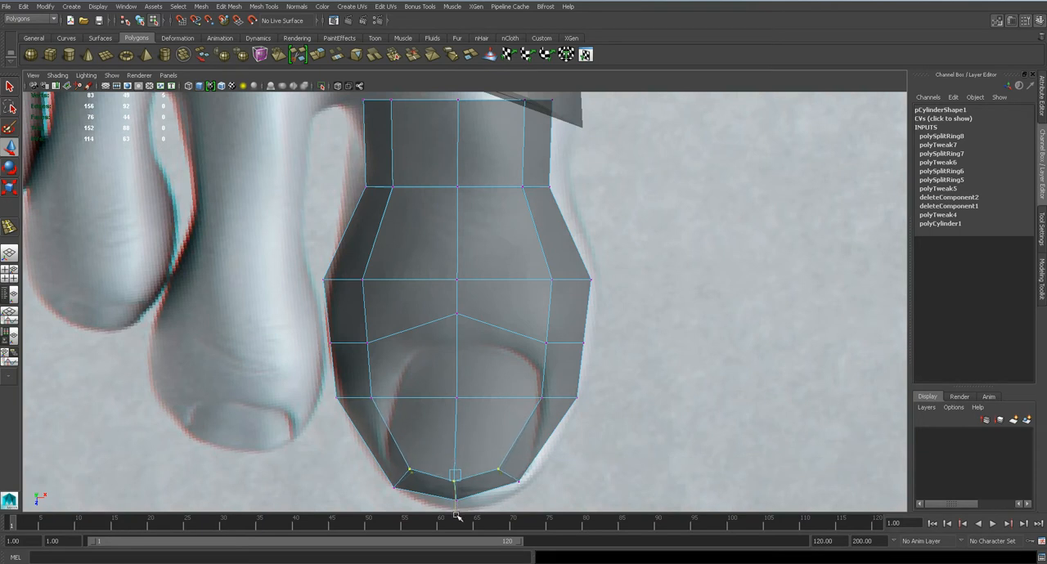
Move the side vertices of the two middle loops outward and shift the rear pair back to fit the big toe's outline
{"action": "scroll", "coordinate": [486, 367], "scroll_direction": "down", "scroll_amount": 10}
{"action": "scroll", "coordinate": [486, 368], "scroll_direction": "up", "scroll_amount": 10}
{"action": "mouse_move", "coordinate": [580, 264]}
{"action": "left_mouse_down"}
{"action": "mouse_move", "coordinate": [614, 299]}
{"action": "mouse_move", "coordinate": [573, 263]}
{"action": "left_mouse_up"}
{"action": "mouse_move", "coordinate": [313, 258]}
{"action": "left_mouse_down"}
{"action": "mouse_move", "coordinate": [374, 300]}
{"action": "mouse_move", "coordinate": [330, 252]}
{"action": "left_mouse_up"}
{"action": "key", "text": "q"}
{"action": "left_click", "coordinate": [594, 263]}
{"action": "key", "text": "w"}
{"action": "left_click_drag", "start_coordinate": [595, 263], "coordinate": [596, 249]}
{"action": "left_click_drag", "start_coordinate": [579, 327], "coordinate": [597, 346]}
{"action": "left_click_drag", "start_coordinate": [317, 338], "coordinate": [327, 350]}
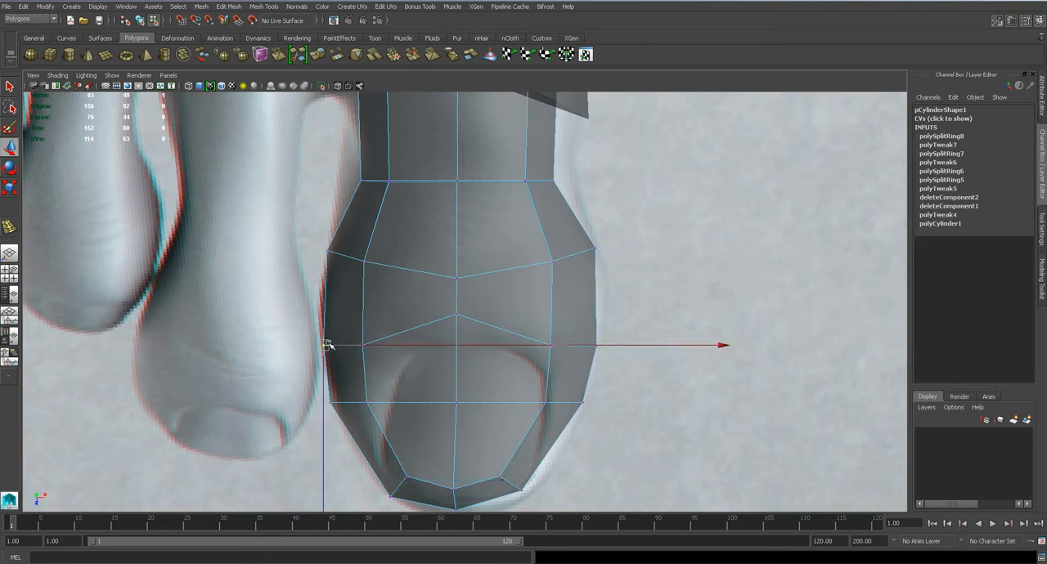
Examine the big toe mesh from several angles in the perspective view
{"action": "scroll", "coordinate": [518, 294], "scroll_direction": "down", "scroll_amount": 5}
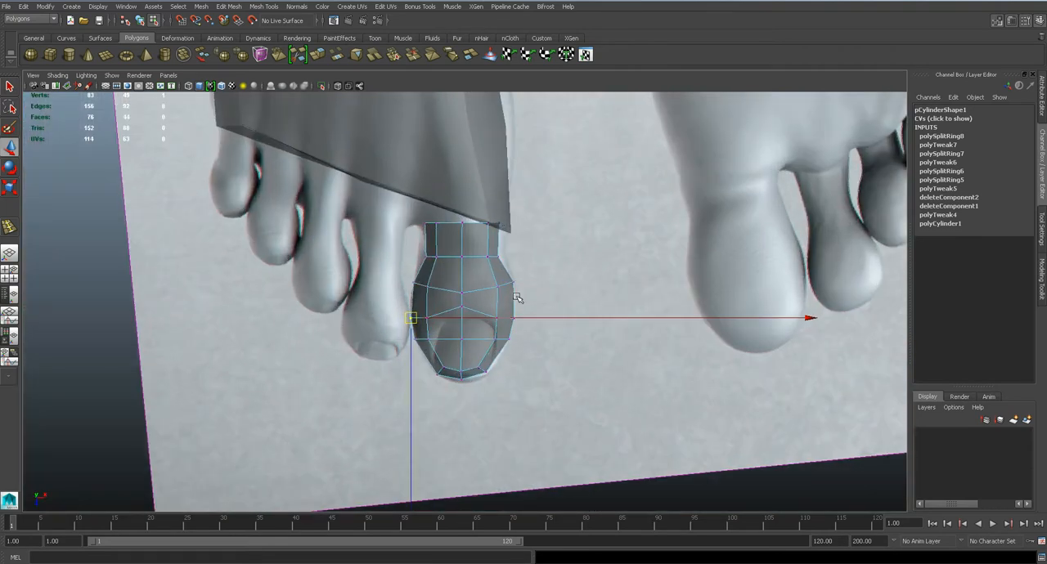
{"action": "key", "text": "space"}
{"action": "left_click_drag", "start_coordinate": [458, 306], "coordinate": [458, 283]}
{"action": "left_click_drag", "start_coordinate": [511, 342], "coordinate": [438, 359], "text": "alt"}
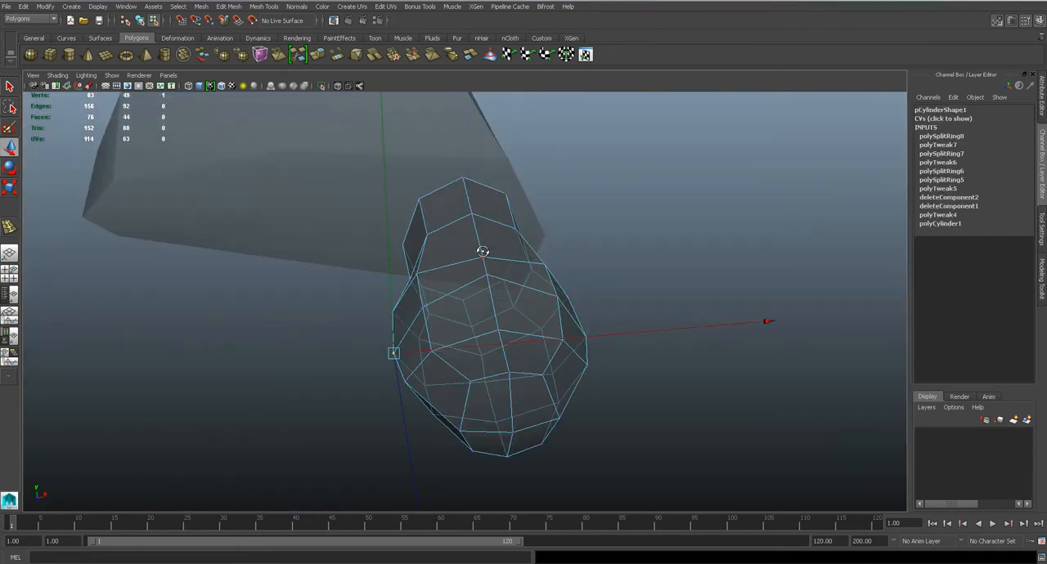
{"action": "left_click_drag", "start_coordinate": [483, 252], "coordinate": [472, 234], "text": "alt"}
{"action": "left_click_drag", "start_coordinate": [465, 192], "coordinate": [481, 237]}
{"action": "left_click_drag", "start_coordinate": [464, 196], "coordinate": [439, 292]}
{"action": "key", "text": "1"}
Duplicate the big toe mesh, place the copy over the second toe and narrow it to a Scale X of 0.678
{"action": "key", "text": "space"}
{"action": "scroll", "coordinate": [454, 298], "scroll_direction": "up", "scroll_amount": 4}
{"action": "key", "text": "q"}
{"action": "right_click_drag", "start_coordinate": [469, 286], "coordinate": [521, 260]}
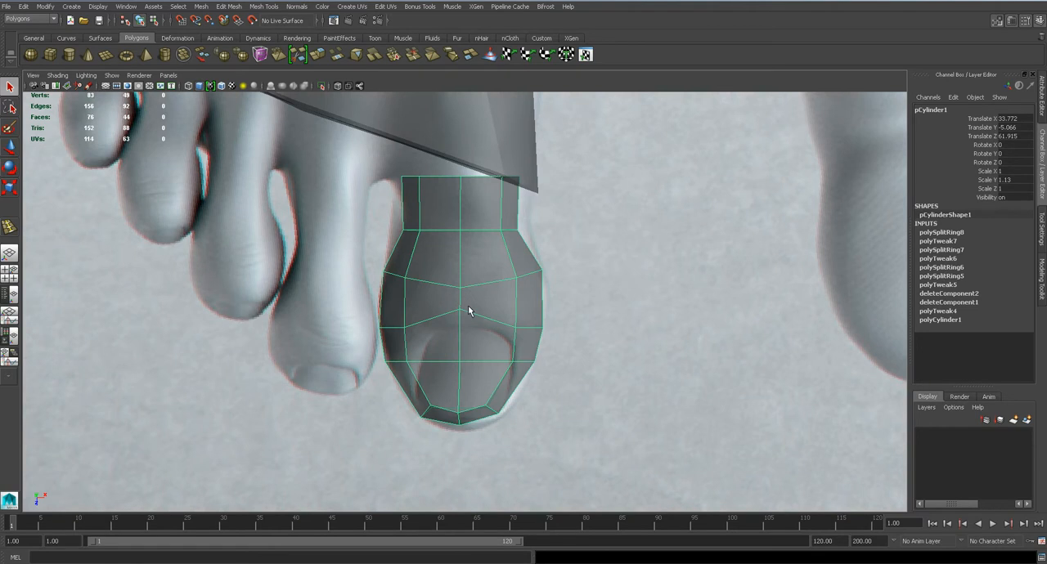
{"action": "key", "text": "ctrl+d"}
{"action": "key", "text": "w"}
{"action": "left_click_drag", "start_coordinate": [461, 240], "coordinate": [331, 227]}
{"action": "middle_click_drag", "start_coordinate": [406, 252], "coordinate": [498, 267], "text": "alt"}
{"action": "key", "text": "r"}
{"action": "left_click_drag", "start_coordinate": [820, 242], "coordinate": [694, 245]}
Shift the duplicated toe sideways to a Translate X of 32.728, centring it on the second toe in the front view
{"action": "key", "text": "space"}
{"action": "left_click_drag", "start_coordinate": [445, 271], "coordinate": [444, 299]}
{"action": "middle_click_drag", "start_coordinate": [382, 396], "coordinate": [606, 328], "text": "alt"}
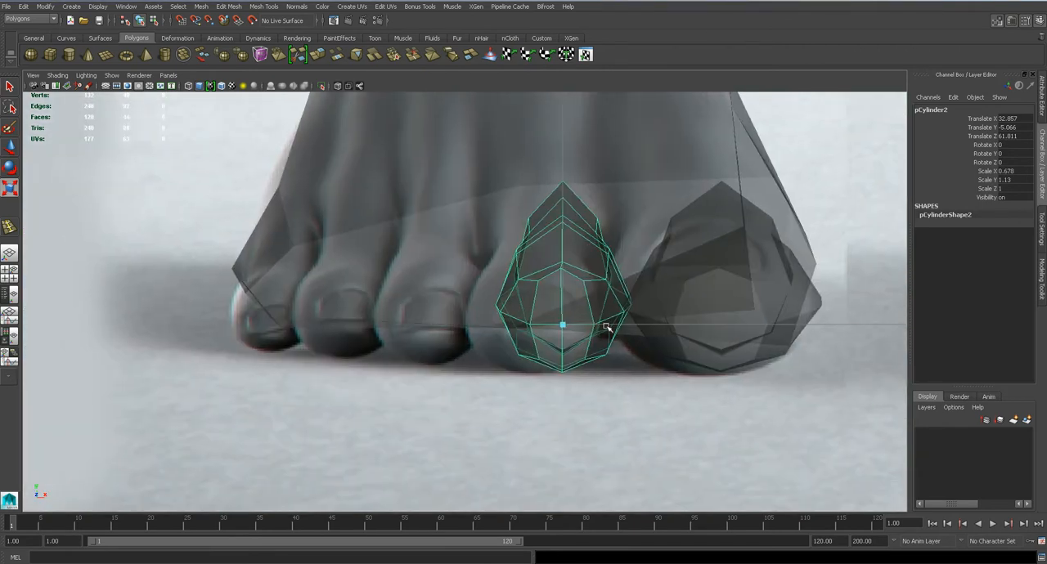
{"action": "key", "text": "w"}
{"action": "left_click_drag", "start_coordinate": [607, 326], "coordinate": [586, 326]}
{"action": "key", "text": "r"}
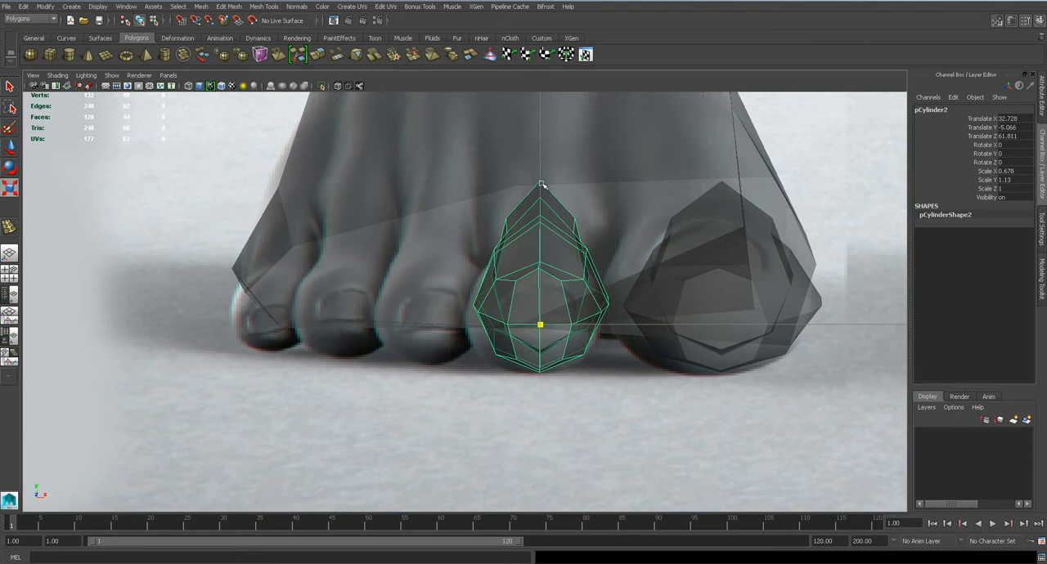
{"action": "left_click_drag", "start_coordinate": [540, 193], "coordinate": [540, 213]}
{"action": "key", "text": "ctrl+z"}
{"action": "left_click_drag", "start_coordinate": [539, 325], "coordinate": [498, 343]}
{"action": "key", "text": "ctrl+z"}
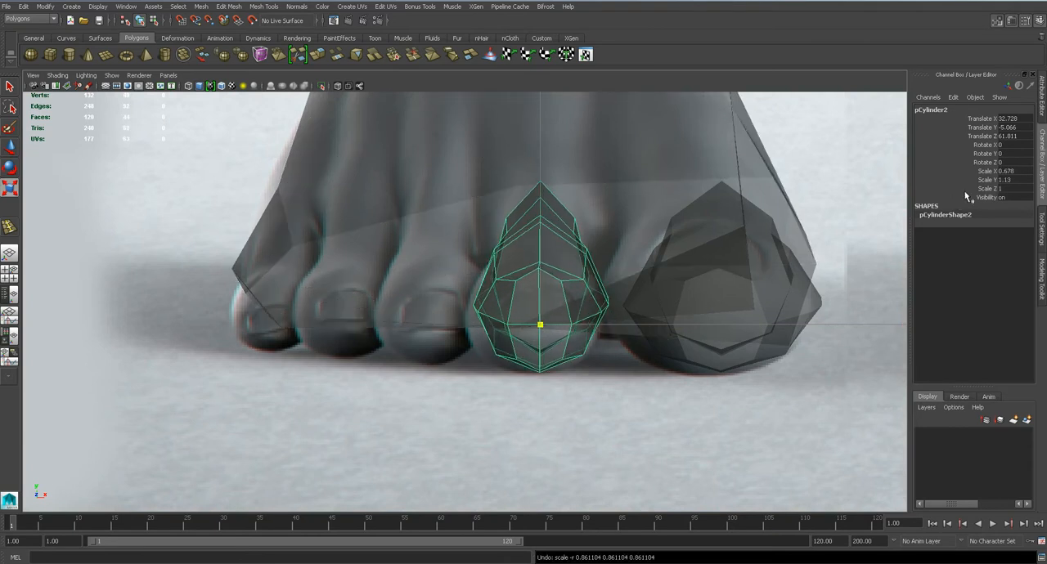
Reduce the second toe's height by setting its Scale Y to 0.91
{"action": "left_click", "coordinate": [986, 180]}
{"action": "middle_click_drag", "start_coordinate": [571, 321], "coordinate": [547, 317]}
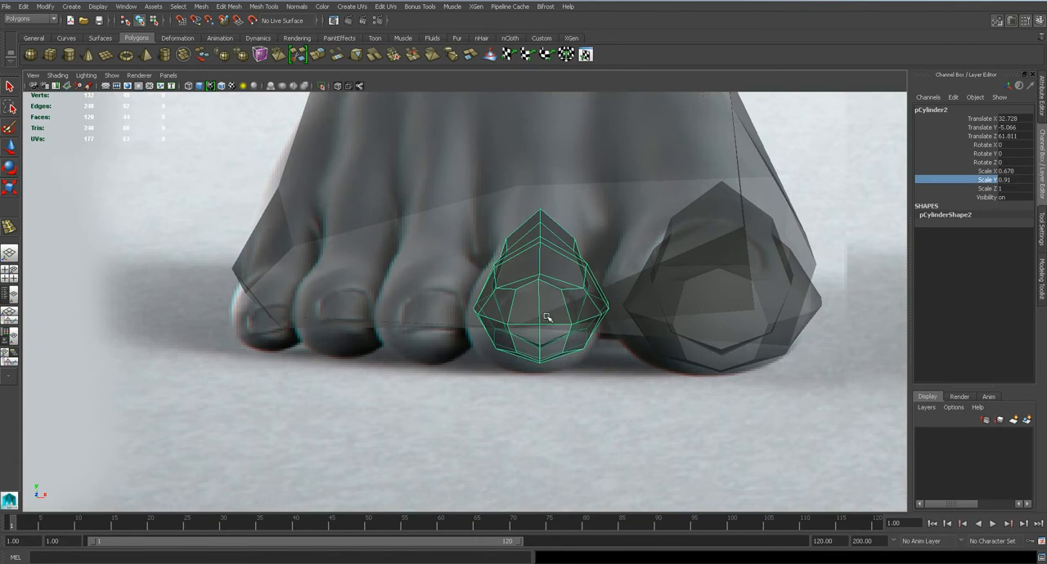
{"action": "left_click_drag", "start_coordinate": [541, 323], "coordinate": [527, 283]}
Raise the upper vertices at the open rear end of the second toe
{"action": "key", "text": "space"}
{"action": "left_click_drag", "start_coordinate": [496, 318], "coordinate": [440, 285], "text": "alt"}
{"action": "right_click_drag", "start_coordinate": [439, 282], "coordinate": [390, 270]}
{"action": "left_click_drag", "start_coordinate": [394, 284], "coordinate": [395, 260], "text": "alt"}
{"action": "left_click_drag", "start_coordinate": [395, 260], "coordinate": [438, 288]}
{"action": "left_click_drag", "start_coordinate": [418, 235], "coordinate": [418, 178]}
{"action": "key", "text": "ctrl+z"}
{"action": "key", "text": "q"}
{"action": "key", "text": "w"}
{"action": "left_click_drag", "start_coordinate": [415, 217], "coordinate": [414, 171]}
Raise the five lower vertices at the second toe's open end slightly
{"action": "middle_click_drag", "start_coordinate": [420, 316], "coordinate": [438, 310], "text": "alt"}
{"action": "left_click_drag", "start_coordinate": [439, 312], "coordinate": [487, 396], "text": "alt"}
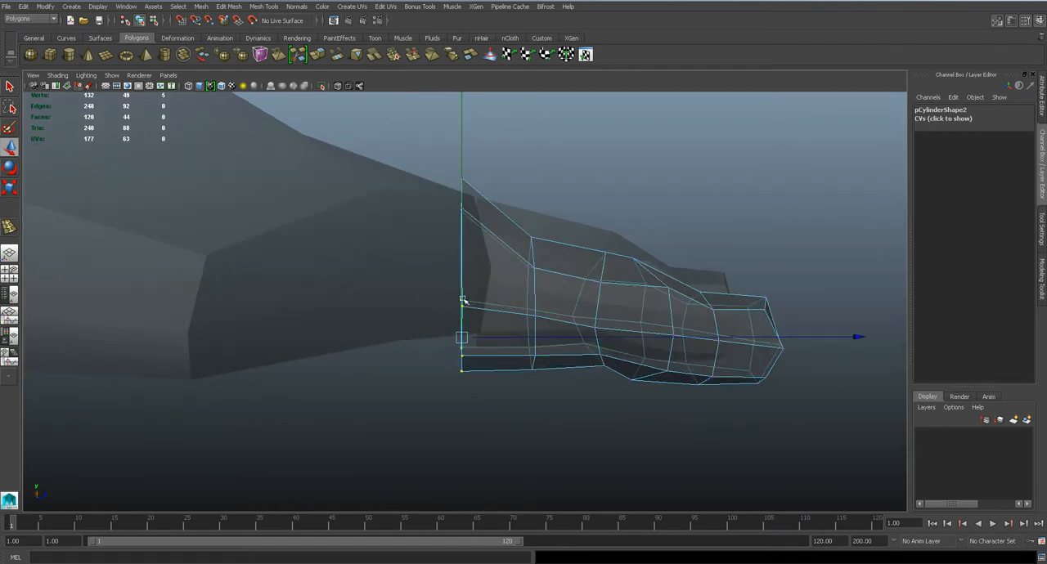
{"action": "left_click_drag", "start_coordinate": [463, 300], "coordinate": [460, 281]}
{"action": "left_click_drag", "start_coordinate": [555, 368], "coordinate": [451, 401], "text": "alt"}
Shift the two rearmost vertex rows of the second toe sideways in the top view to follow the reference toe's base
{"action": "key", "text": "space"}
{"action": "left_click_drag", "start_coordinate": [425, 328], "coordinate": [389, 331]}
{"action": "middle_click_drag", "start_coordinate": [379, 174], "coordinate": [411, 243], "text": "alt"}
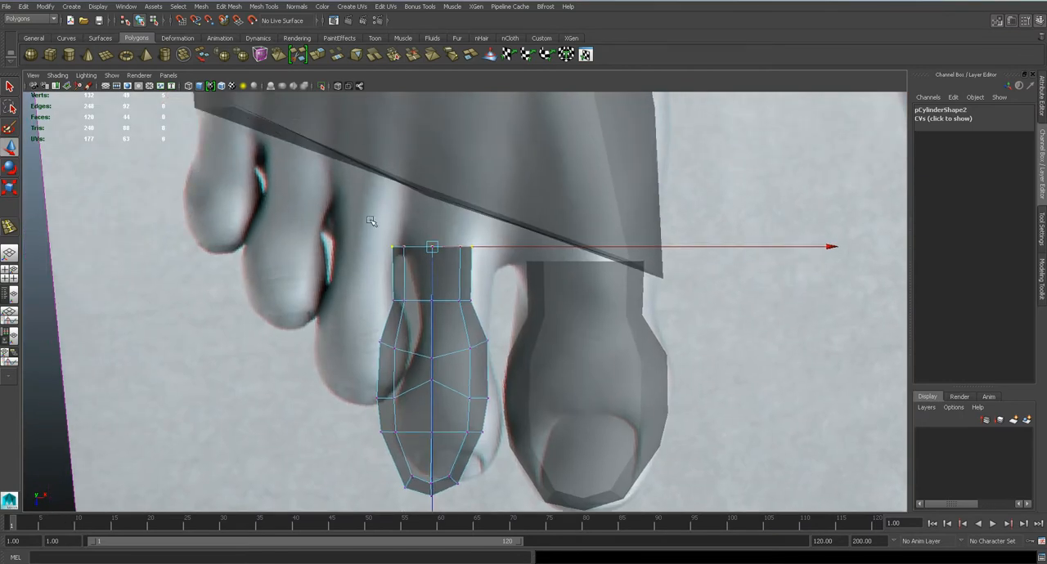
{"action": "left_click_drag", "start_coordinate": [493, 248], "coordinate": [526, 248]}
{"action": "left_click_drag", "start_coordinate": [362, 281], "coordinate": [528, 302]}
{"action": "left_click_drag", "start_coordinate": [378, 211], "coordinate": [533, 264]}
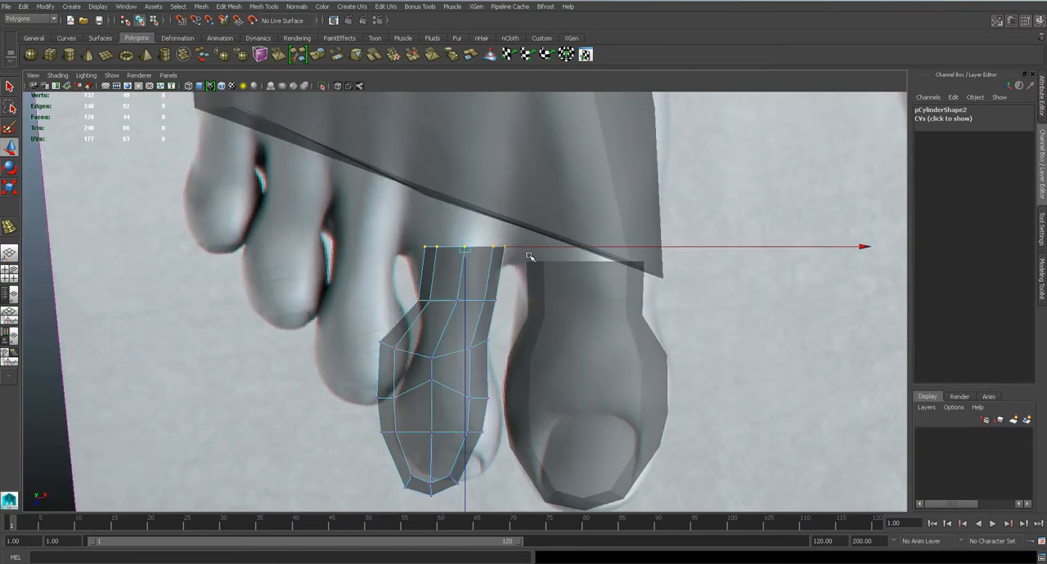
{"action": "right_click_drag", "start_coordinate": [511, 269], "coordinate": [505, 341], "text": "alt"}
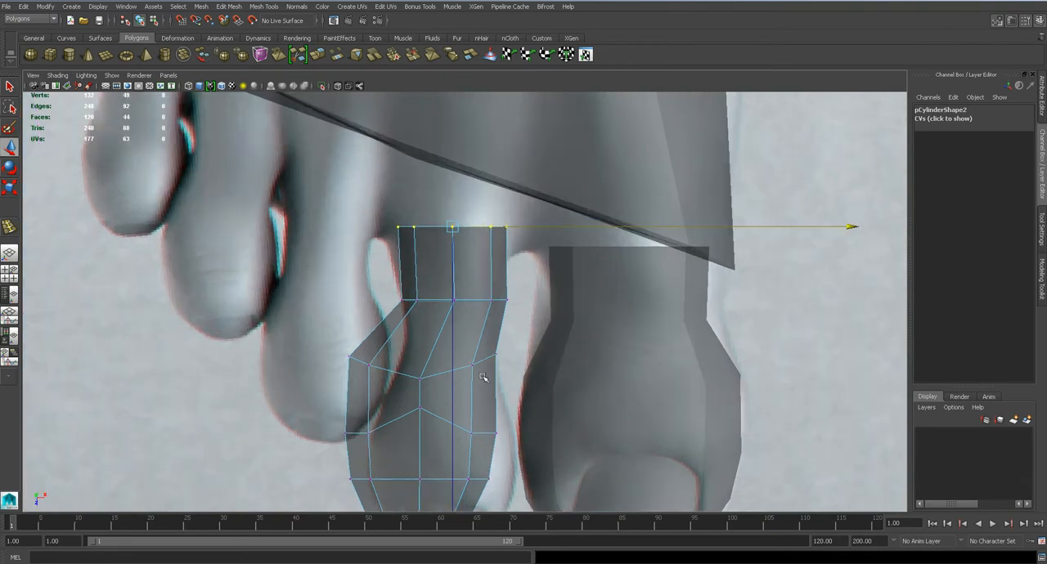
{"action": "middle_click_drag", "start_coordinate": [504, 341], "coordinate": [484, 280], "text": "alt"}
Shift the second toe's third edge loop from the rear toward the big toe and narrow it to the reference neck width
{"action": "right_click_drag", "start_coordinate": [364, 310], "coordinate": [362, 267]}
{"action": "double_click", "coordinate": [379, 312]}
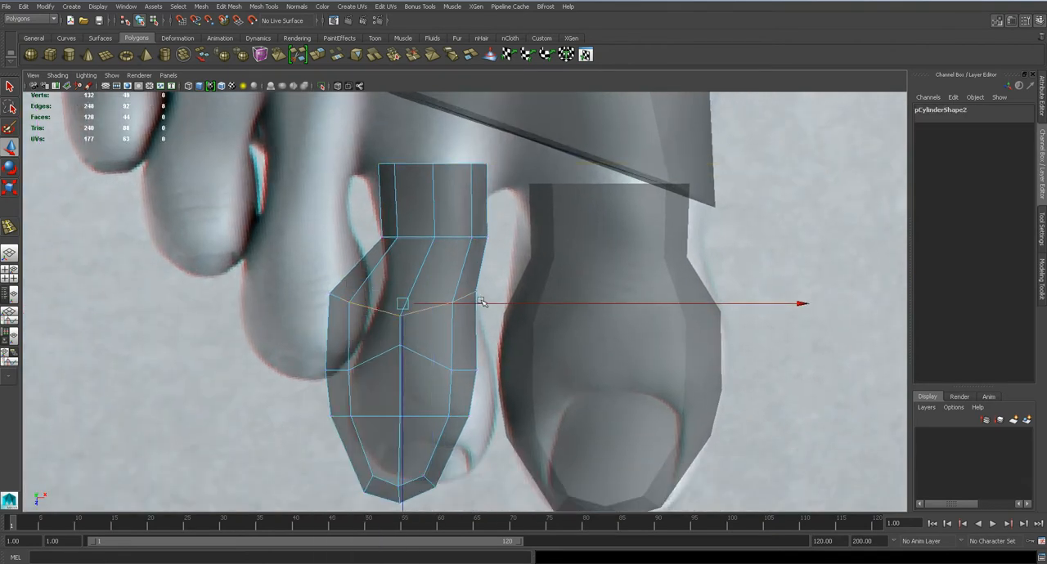
{"action": "left_click_drag", "start_coordinate": [484, 304], "coordinate": [518, 304]}
{"action": "key", "text": "r"}
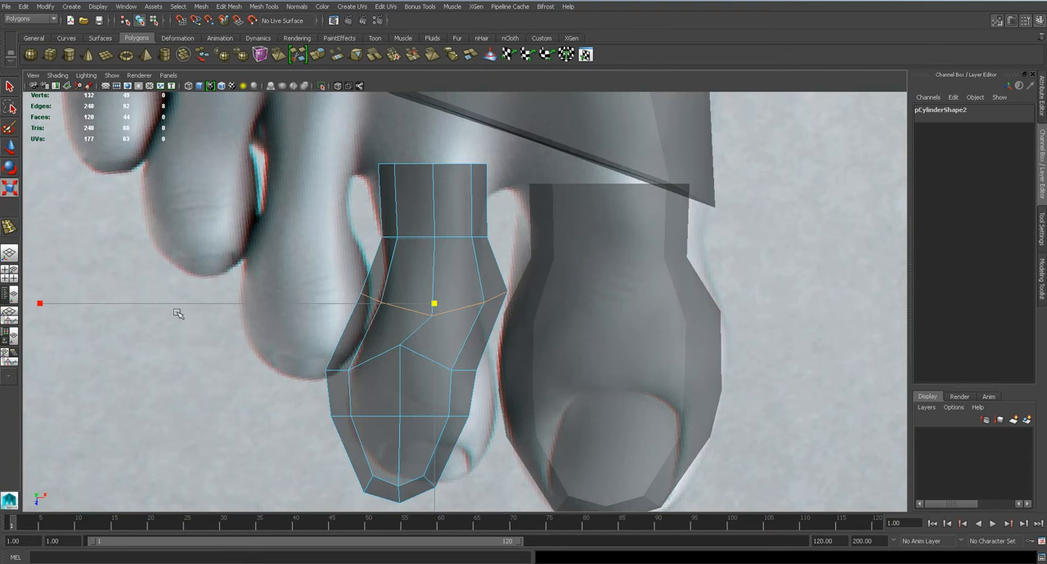
{"action": "left_click_drag", "start_coordinate": [41, 303], "coordinate": [150, 304]}
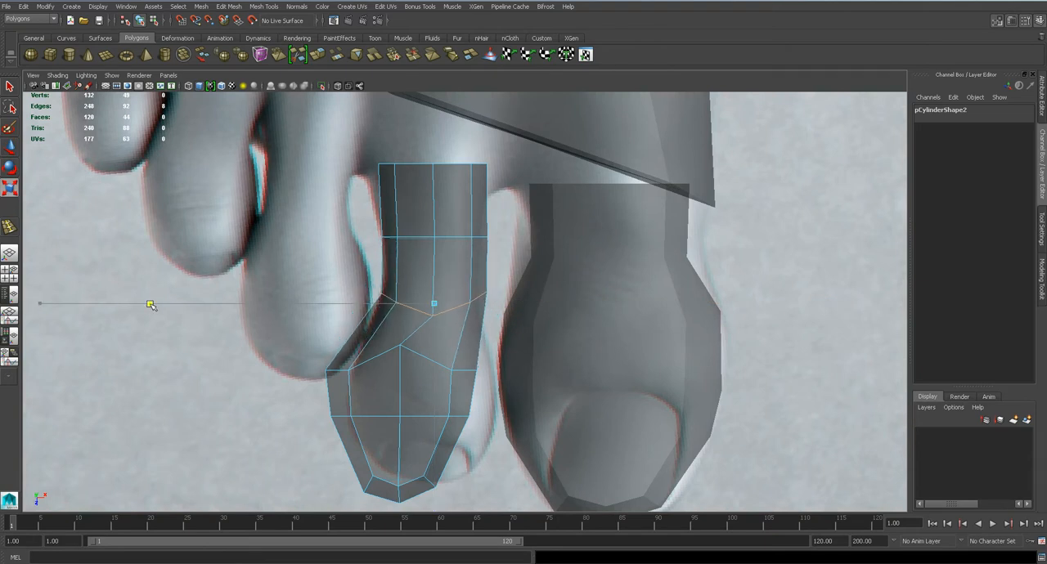
Shift the arched edge loop behind the second toe's nail toward the big toe and narrow it slightly to fit the outline
{"action": "middle_click_drag", "start_coordinate": [507, 392], "coordinate": [509, 330], "text": "alt"}
{"action": "scroll", "coordinate": [509, 329], "scroll_direction": "up", "scroll_amount": 2}
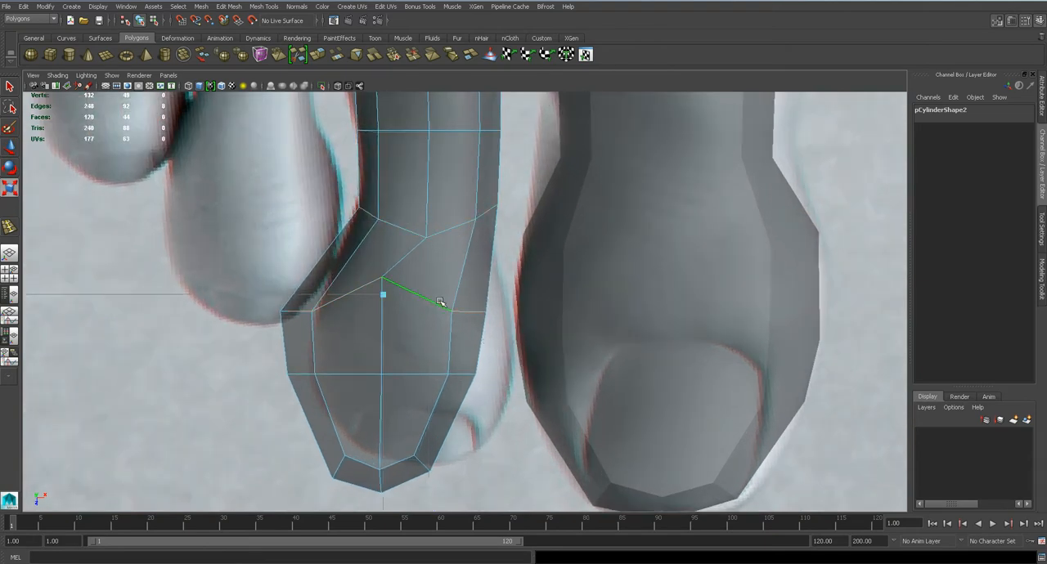
{"action": "key", "text": "w"}
{"action": "left_click_drag", "start_coordinate": [474, 292], "coordinate": [515, 295]}
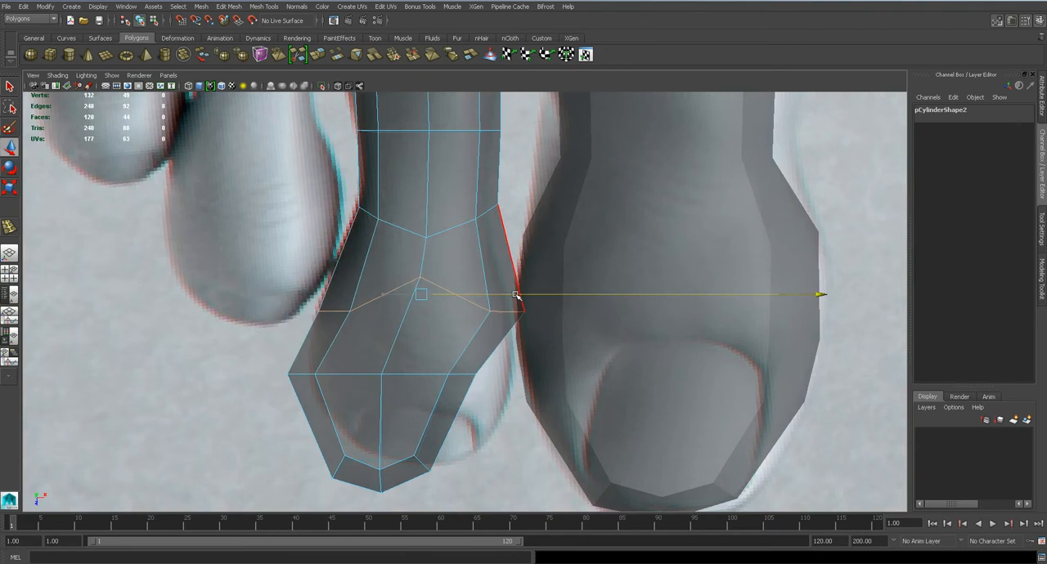
{"action": "key", "text": "r"}
{"action": "left_click_drag", "start_coordinate": [31, 294], "coordinate": [48, 293]}
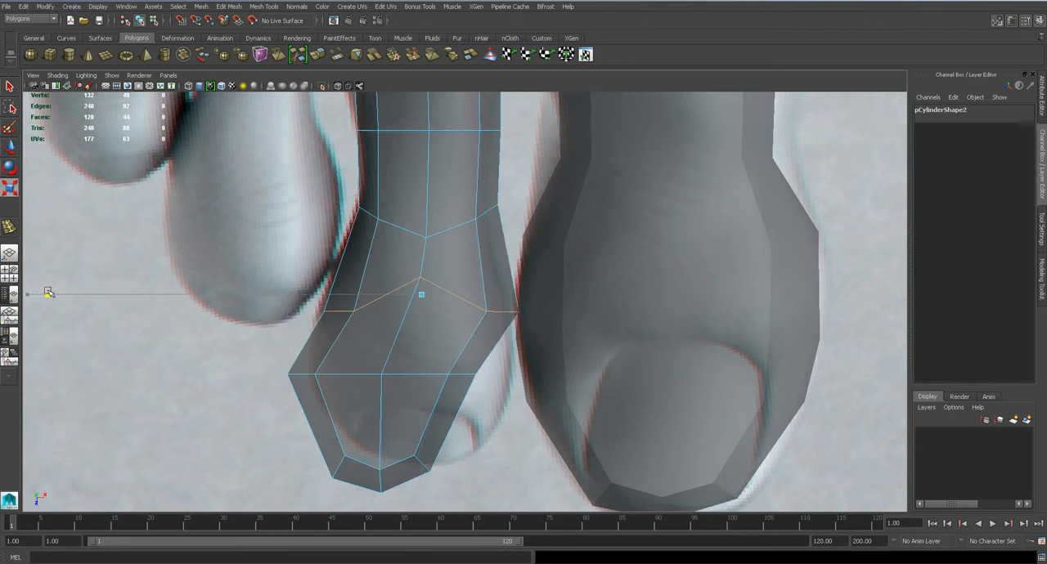
Move the edge loop across the second toe's nail sideways to align it with the reference
{"action": "double_click", "coordinate": [341, 374]}
{"action": "key", "text": "w"}
{"action": "left_click_drag", "start_coordinate": [452, 375], "coordinate": [489, 375]}
Move the second toe's tip vertices sideways and slightly back to centre them on the reference tip
{"action": "key", "text": "q"}
{"action": "right_click_drag", "start_coordinate": [342, 406], "coordinate": [301, 323]}
{"action": "left_click_drag", "start_coordinate": [279, 397], "coordinate": [455, 505]}
{"action": "key", "text": "w"}
{"action": "left_click_drag", "start_coordinate": [381, 473], "coordinate": [422, 454]}
{"action": "scroll", "coordinate": [444, 460], "scroll_direction": "down", "scroll_amount": 7}
{"action": "scroll", "coordinate": [467, 464], "scroll_direction": "up", "scroll_amount": 3}
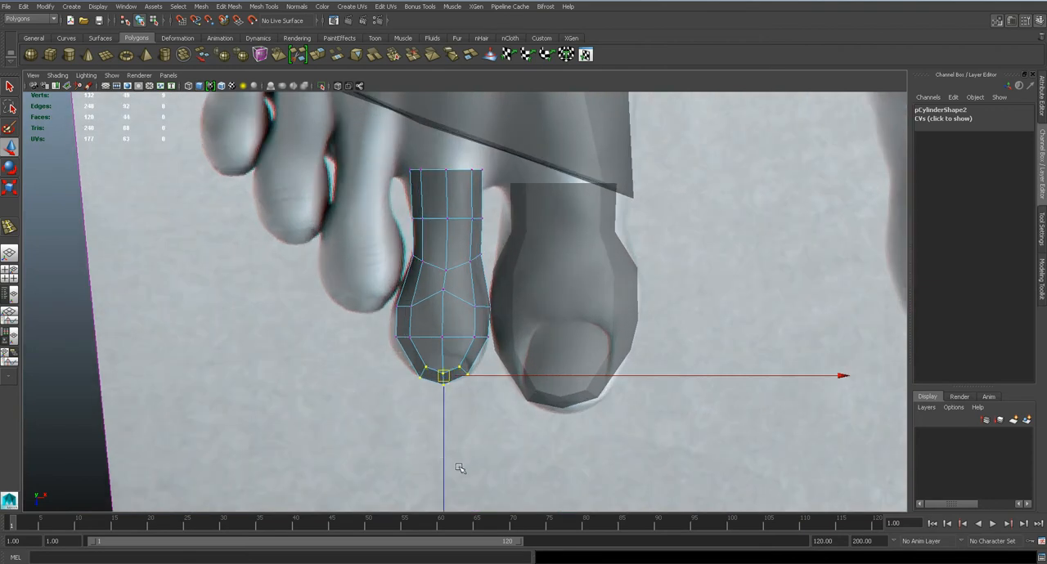
Adjust the side vertices at the second toe's open end to fit the webbing between the toes
{"action": "middle_click_drag", "start_coordinate": [465, 382], "coordinate": [467, 463], "text": "alt"}
{"action": "scroll", "coordinate": [493, 376], "scroll_direction": "up", "scroll_amount": 3}
{"action": "left_click", "coordinate": [489, 232]}
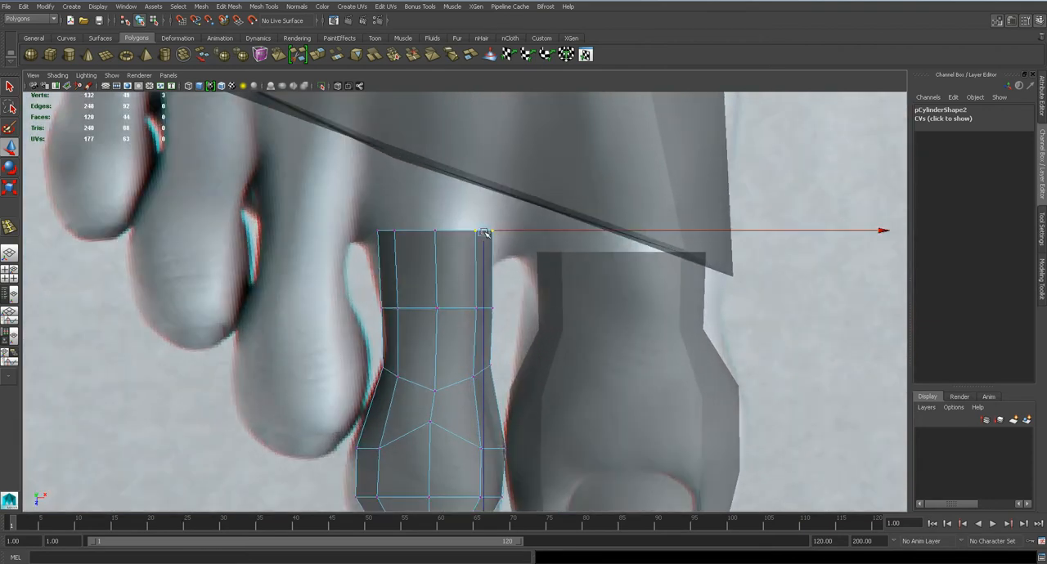
{"action": "left_click_drag", "start_coordinate": [487, 232], "coordinate": [499, 247]}
{"action": "left_click_drag", "start_coordinate": [360, 222], "coordinate": [377, 239]}
{"action": "scroll", "coordinate": [450, 268], "scroll_direction": "up", "scroll_amount": 2}
Pull the second toe's side edges outward in the front view to match the reference width, and adjust its upper centre
{"action": "key", "text": "space"}
{"action": "scroll", "coordinate": [460, 327], "scroll_direction": "down", "scroll_amount": 3}
{"action": "left_click_drag", "start_coordinate": [463, 324], "coordinate": [423, 327], "text": "alt"}
{"action": "key", "text": "space"}
{"action": "middle_click_drag", "start_coordinate": [556, 336], "coordinate": [534, 340], "text": "alt"}
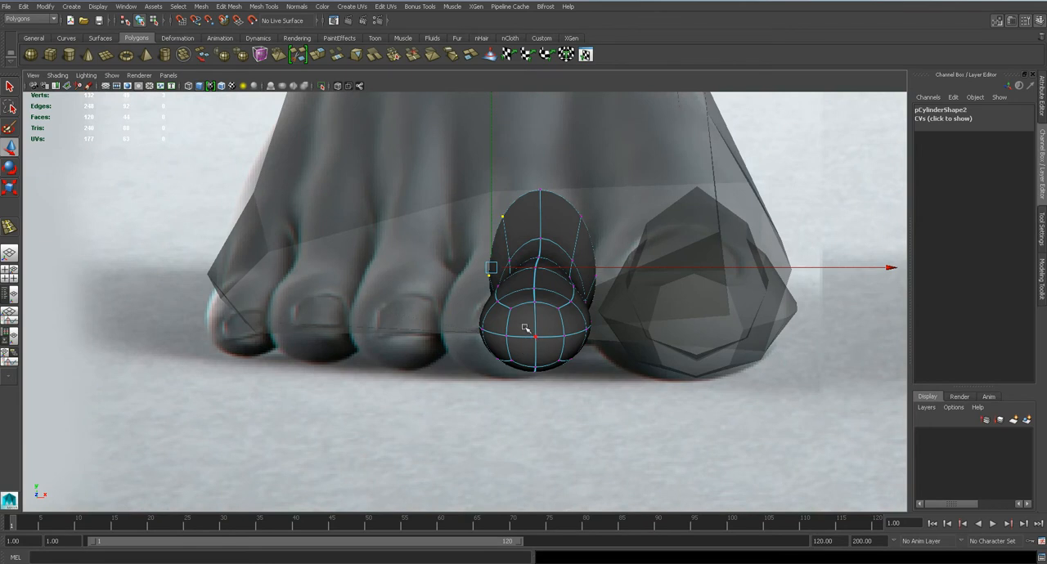
{"action": "key", "text": "1"}
{"action": "scroll", "coordinate": [522, 327], "scroll_direction": "up", "scroll_amount": 2}
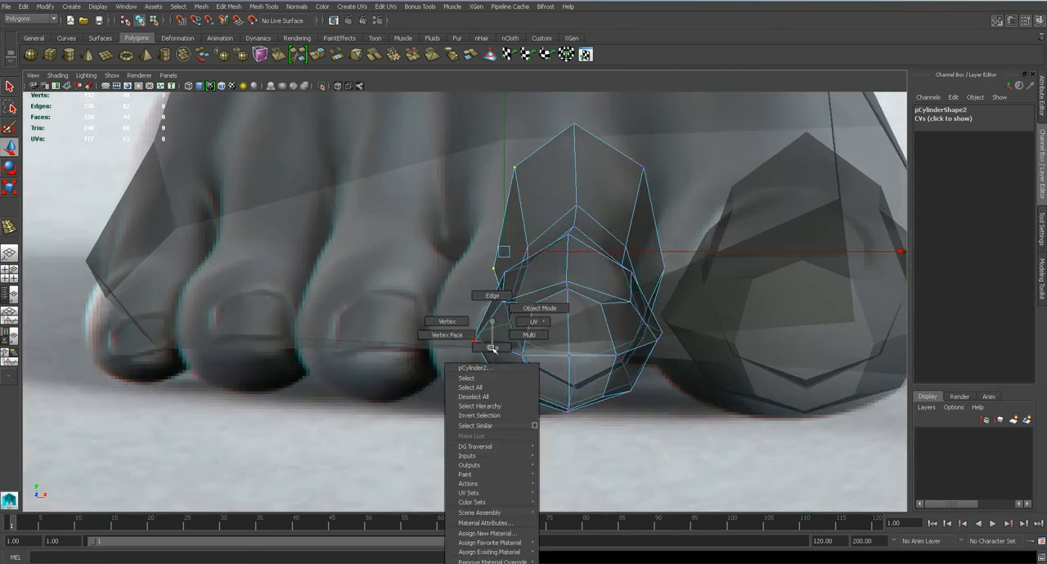
{"action": "scroll", "coordinate": [489, 343], "scroll_direction": "down", "scroll_amount": 3}
{"action": "scroll", "coordinate": [485, 337], "scroll_direction": "up", "scroll_amount": 4}
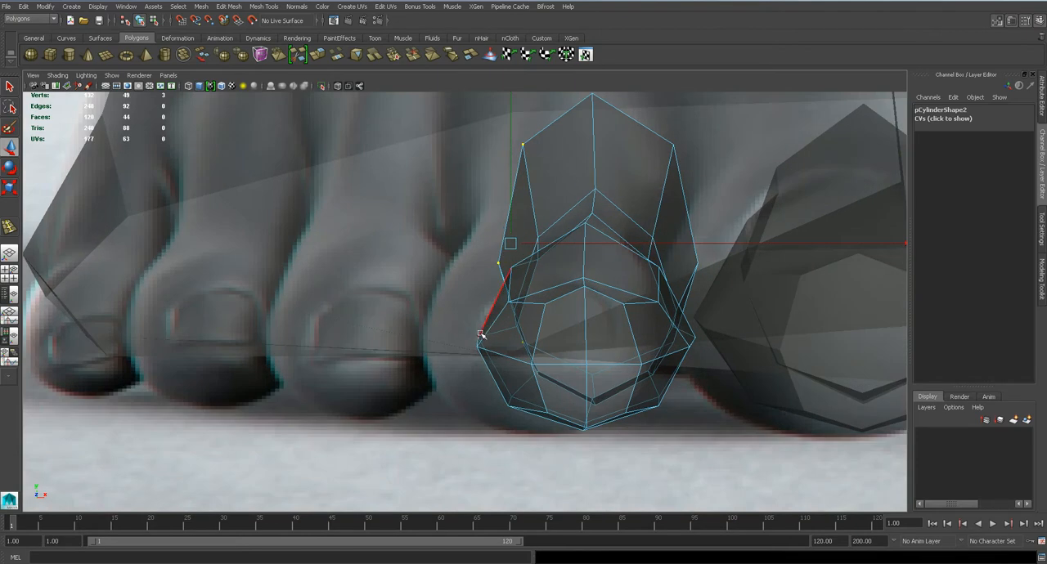
{"action": "left_click", "coordinate": [477, 340]}
{"action": "left_click_drag", "start_coordinate": [513, 340], "coordinate": [510, 340]}
{"action": "middle_click_drag", "start_coordinate": [540, 340], "coordinate": [368, 325], "text": "alt"}
{"action": "scroll", "coordinate": [530, 345], "scroll_direction": "up", "scroll_amount": 2}
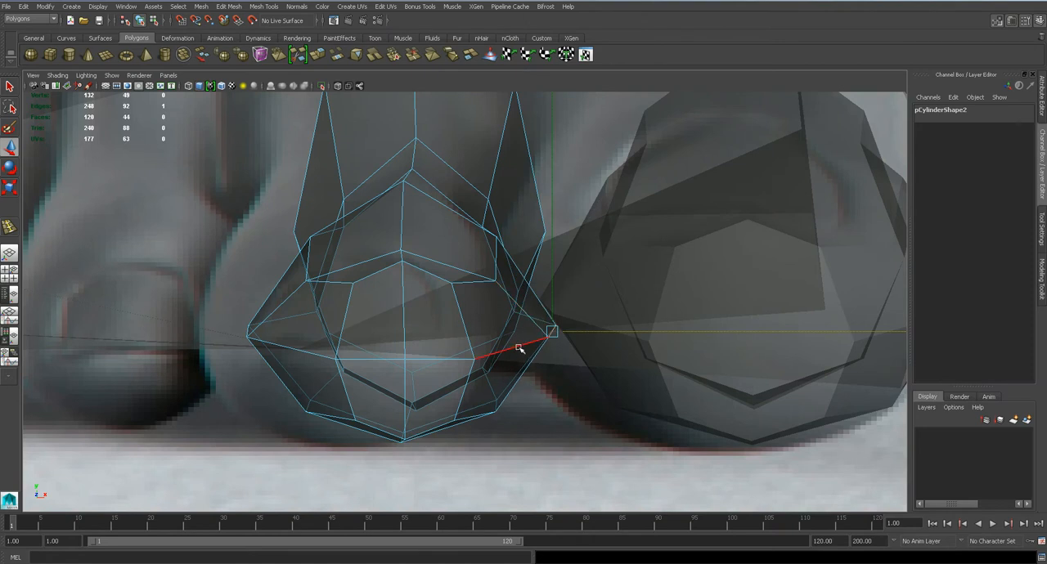
{"action": "left_click_drag", "start_coordinate": [401, 245], "coordinate": [402, 263]}
Preview the second toe smoothed and examine its shape in the perspective view
{"action": "key", "text": "3"}
{"action": "scroll", "coordinate": [434, 357], "scroll_direction": "down", "scroll_amount": 5}
{"action": "scroll", "coordinate": [434, 357], "scroll_direction": "up", "scroll_amount": 3}
{"action": "scroll", "coordinate": [435, 358], "scroll_direction": "down", "scroll_amount": 3}
{"action": "key", "text": "space"}
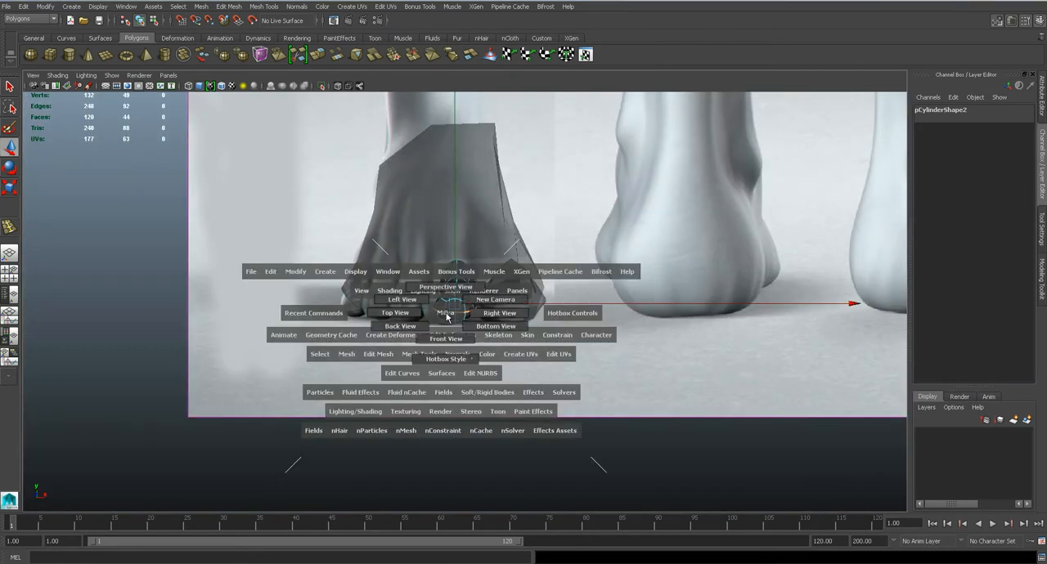
{"action": "left_click_drag", "start_coordinate": [445, 314], "coordinate": [444, 294]}
{"action": "mouse_move", "coordinate": [481, 334]}
{"action": "left_mouse_down", "text": "alt"}
{"action": "mouse_move", "coordinate": [479, 388]}
{"action": "mouse_move", "coordinate": [431, 336]}
{"action": "mouse_move", "coordinate": [488, 339]}
{"action": "left_mouse_up", "text": "alt"}
Switch to Photoshop, enlarge the toes in the side foot reference and brush a line along the second toe's upper contour
{"action": "left_click", "coordinate": [607, 393]}
{"action": "left_click_drag", "start_coordinate": [606, 392], "coordinate": [565, 384], "text": "alt"}
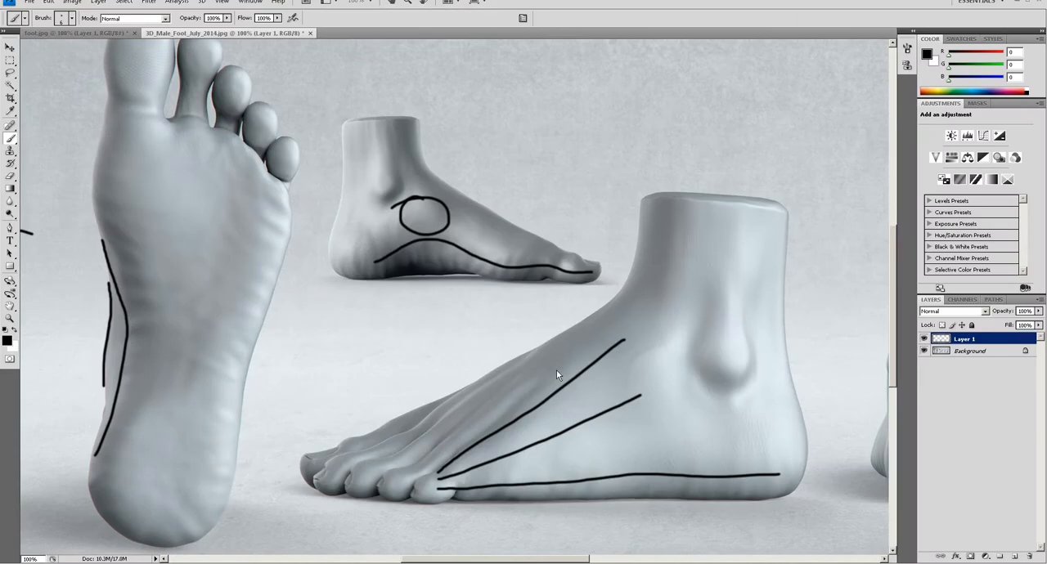
{"action": "left_click", "coordinate": [425, 408]}
{"action": "left_click", "coordinate": [437, 350]}
{"action": "left_click", "coordinate": [437, 350]}
{"action": "key", "text": "b"}
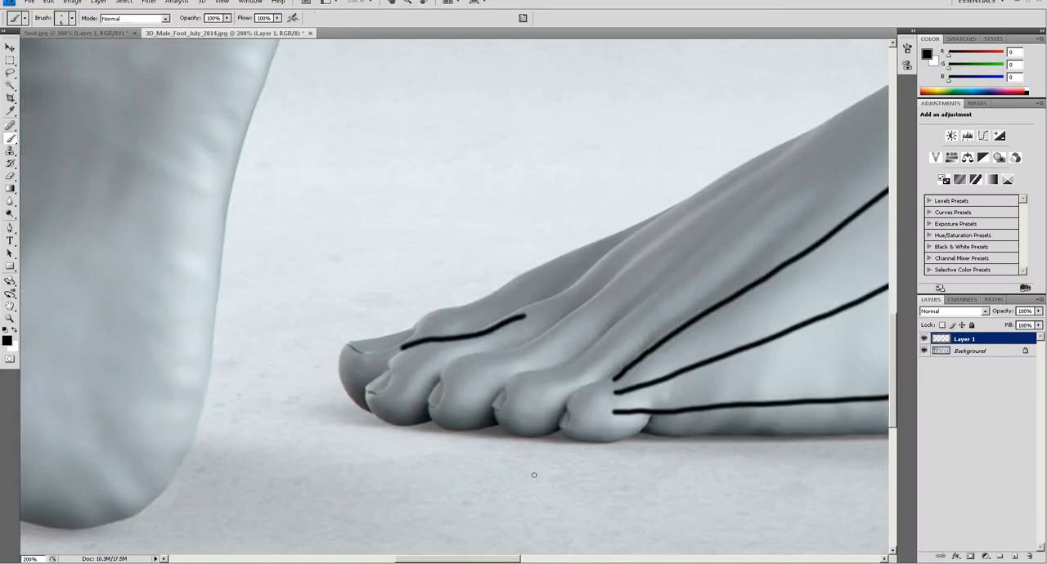
Switch back to Maya and reshape the unsmoothed second toe's upper tip vertices in the side view into a downward slope
{"action": "left_click", "coordinate": [611, 563]}
{"action": "key", "text": "space"}
{"action": "left_click_drag", "start_coordinate": [507, 342], "coordinate": [478, 330]}
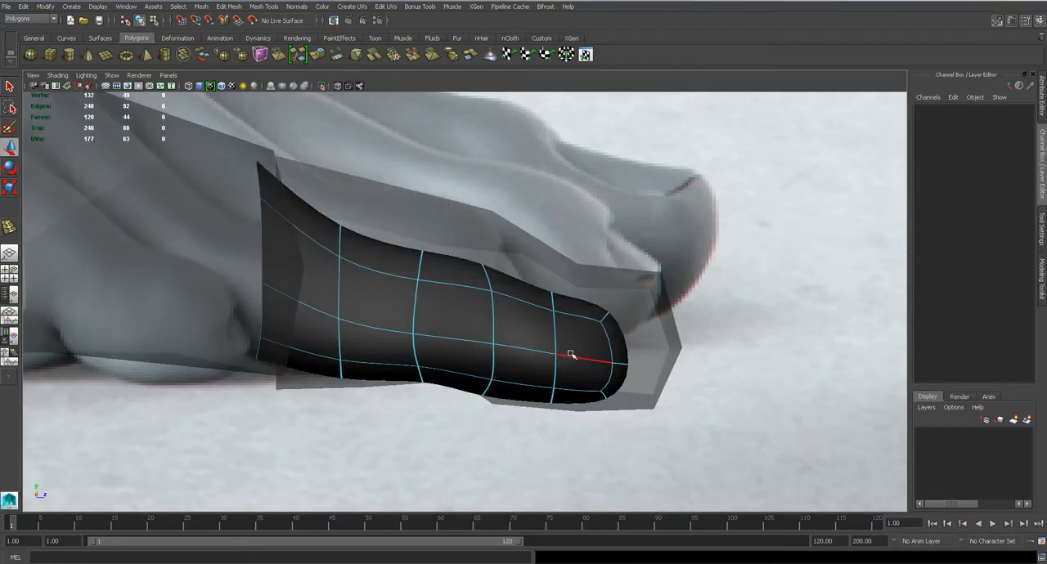
{"action": "middle_click_drag", "start_coordinate": [588, 330], "coordinate": [521, 332], "text": "alt"}
{"action": "key", "text": "1"}
{"action": "right_click_drag", "start_coordinate": [527, 316], "coordinate": [479, 305]}
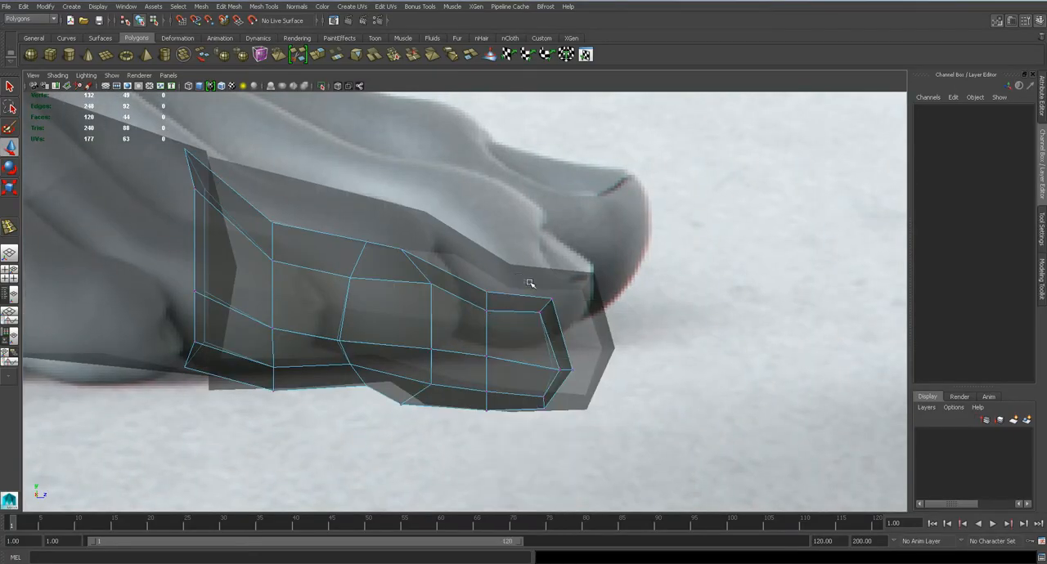
{"action": "left_click_drag", "start_coordinate": [519, 278], "coordinate": [580, 337]}
{"action": "left_click_drag", "start_coordinate": [547, 306], "coordinate": [559, 338]}
{"action": "left_click_drag", "start_coordinate": [464, 274], "coordinate": [497, 339]}
{"action": "left_click_drag", "start_coordinate": [487, 302], "coordinate": [513, 301]}
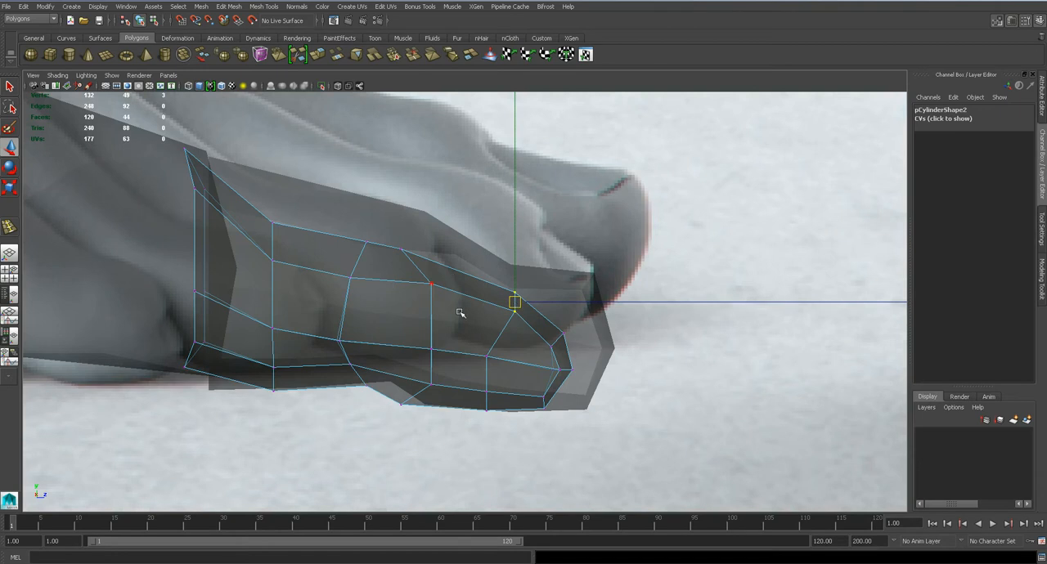
{"action": "left_click_drag", "start_coordinate": [515, 302], "coordinate": [515, 299]}
Rotate the second toe's lower tip vertices in the side view and lower them to follow the toe's downward bend
{"action": "left_click_drag", "start_coordinate": [594, 456], "coordinate": [594, 455]}
{"action": "key", "text": "e"}
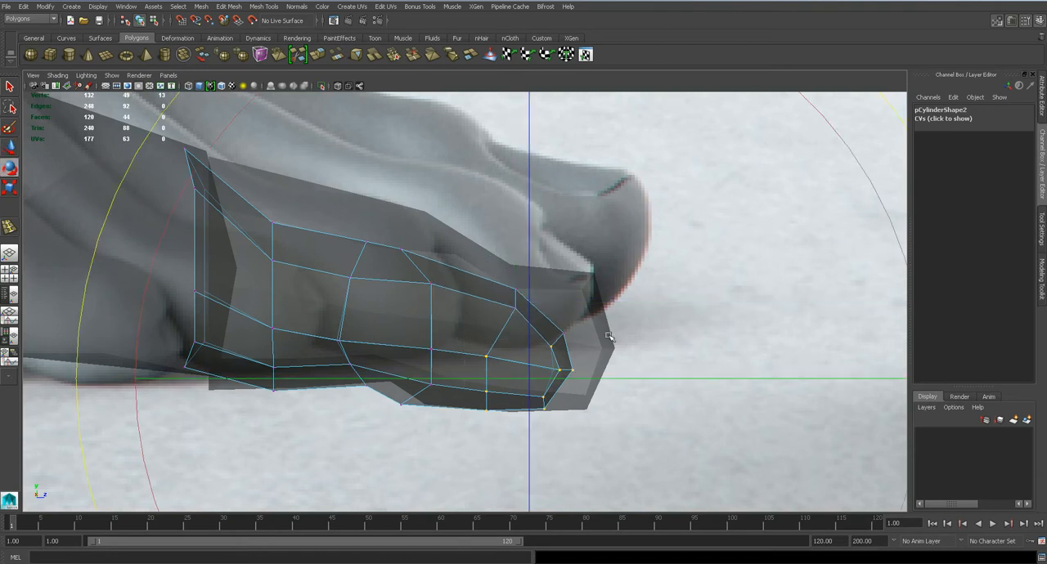
{"action": "left_click_drag", "start_coordinate": [151, 265], "coordinate": [210, 214]}
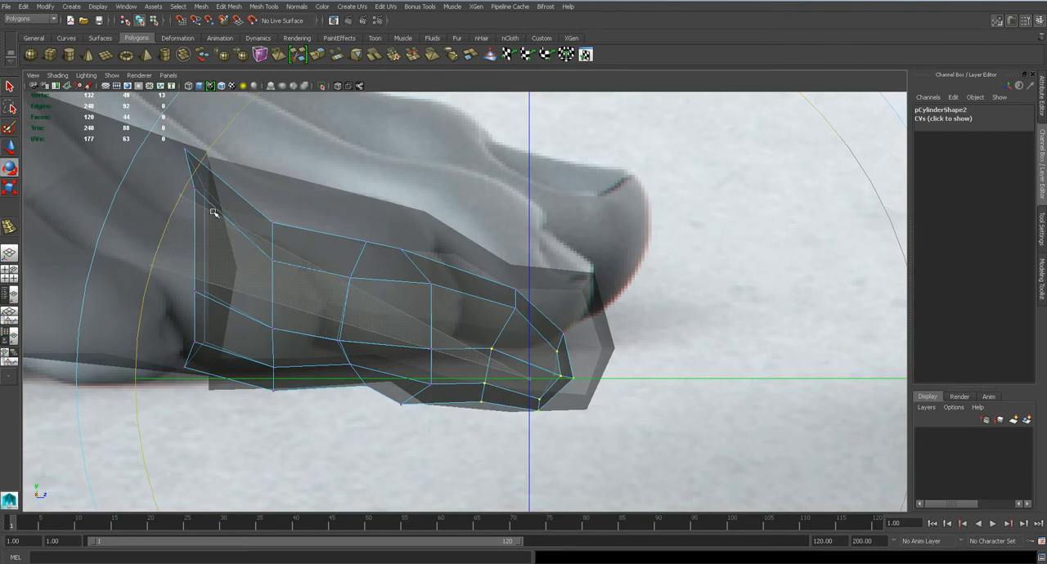
{"action": "key", "text": "w"}
{"action": "left_click_drag", "start_coordinate": [527, 379], "coordinate": [547, 399]}
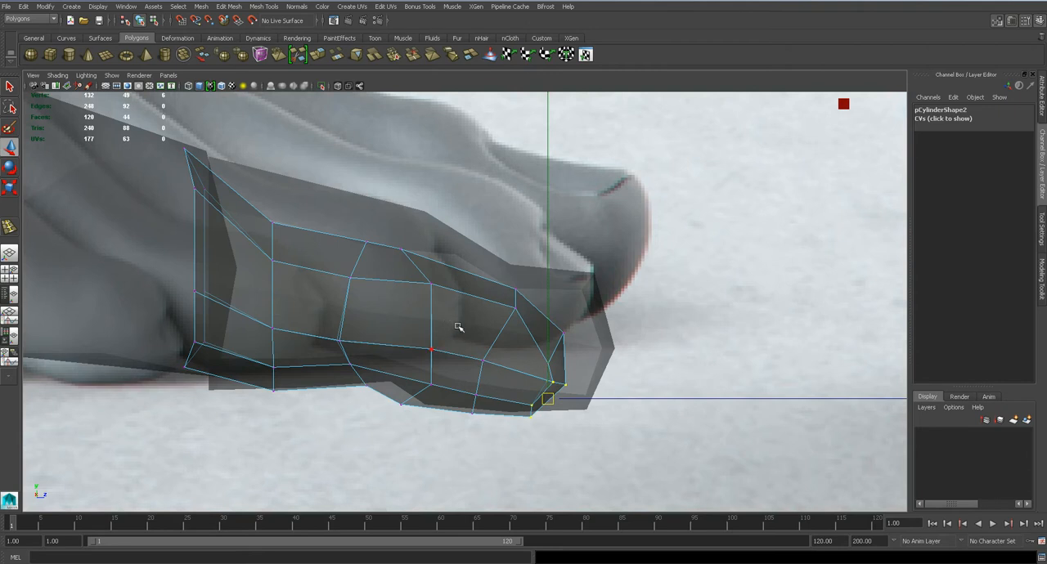
{"action": "left_click", "coordinate": [511, 307]}
{"action": "scroll", "coordinate": [493, 327], "scroll_direction": "down", "scroll_amount": 9}
{"action": "scroll", "coordinate": [493, 328], "scroll_direction": "up", "scroll_amount": 1}
Compare the second toe with the top view reference and save the scene
{"action": "key", "text": "space"}
{"action": "left_click", "coordinate": [434, 288]}
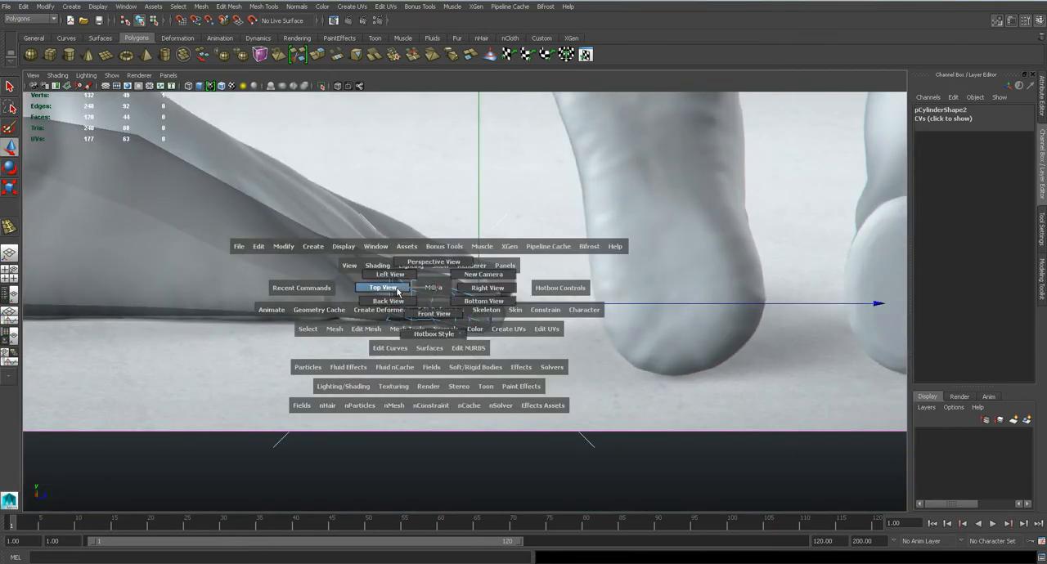
{"action": "left_click_drag", "start_coordinate": [397, 292], "coordinate": [396, 287]}
{"action": "middle_click_drag", "start_coordinate": [402, 347], "coordinate": [557, 301], "text": "alt"}
{"action": "middle_click_drag", "start_coordinate": [440, 350], "coordinate": [396, 314], "text": "alt"}
{"action": "right_click_drag", "start_coordinate": [491, 307], "coordinate": [575, 281]}
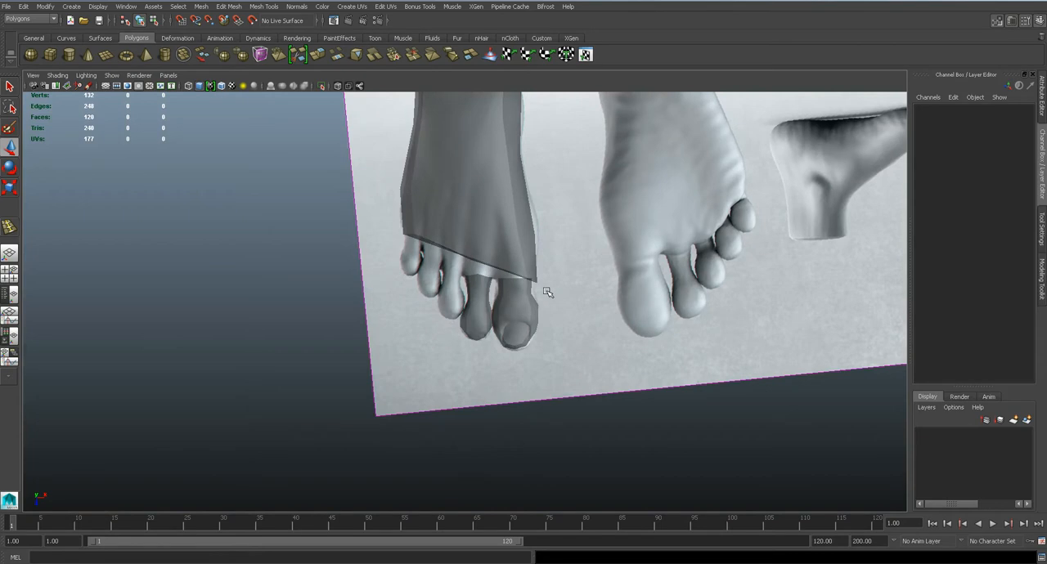
{"action": "scroll", "coordinate": [545, 289], "scroll_direction": "up", "scroll_amount": 3}
{"action": "key", "text": "ctrl+s"}
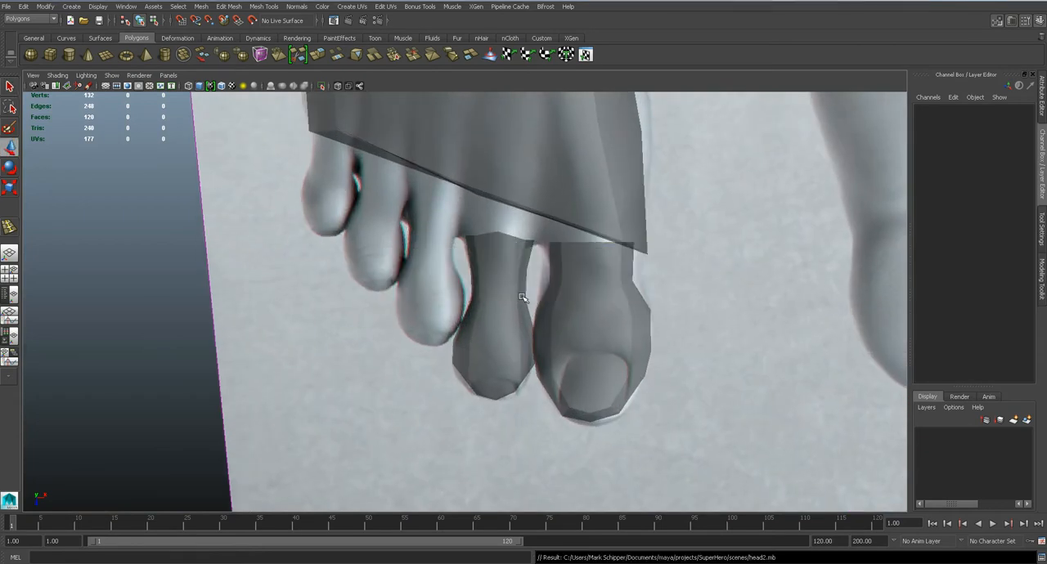
Duplicate the second toe and position the copy over the third toe in the top view reference
{"action": "left_click", "coordinate": [526, 298]}
{"action": "left_click_drag", "start_coordinate": [485, 271], "coordinate": [366, 272]}
{"action": "key", "text": "w"}
{"action": "mouse_move", "coordinate": [401, 223]}
{"action": "left_mouse_down"}
{"action": "mouse_move", "coordinate": [393, 216]}
{"action": "mouse_move", "coordinate": [401, 225]}
{"action": "left_mouse_up"}
{"action": "key", "text": "w"}
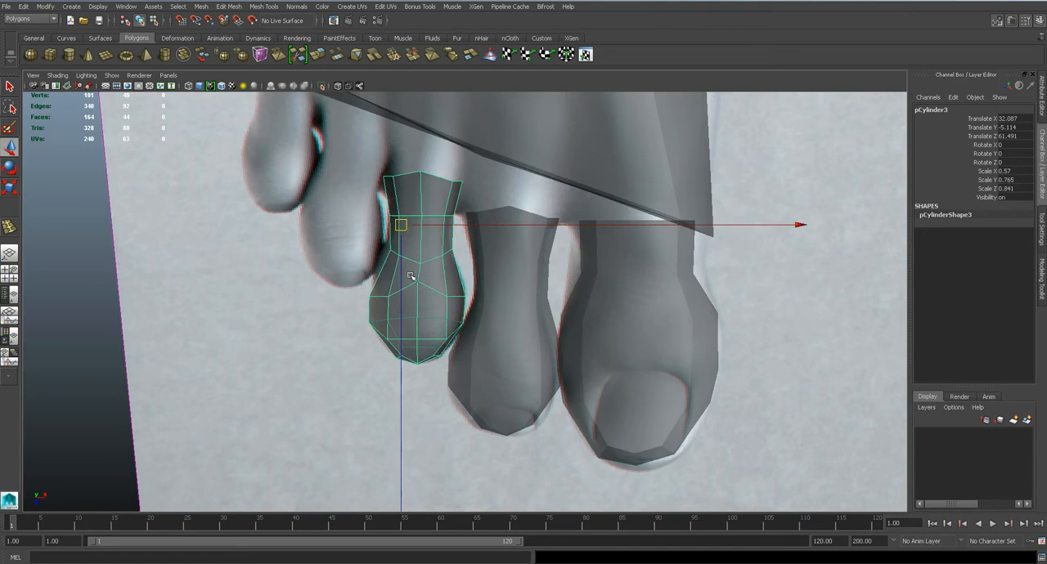
Align the third toe sideways with the reference in the front view
{"action": "key", "text": "space"}
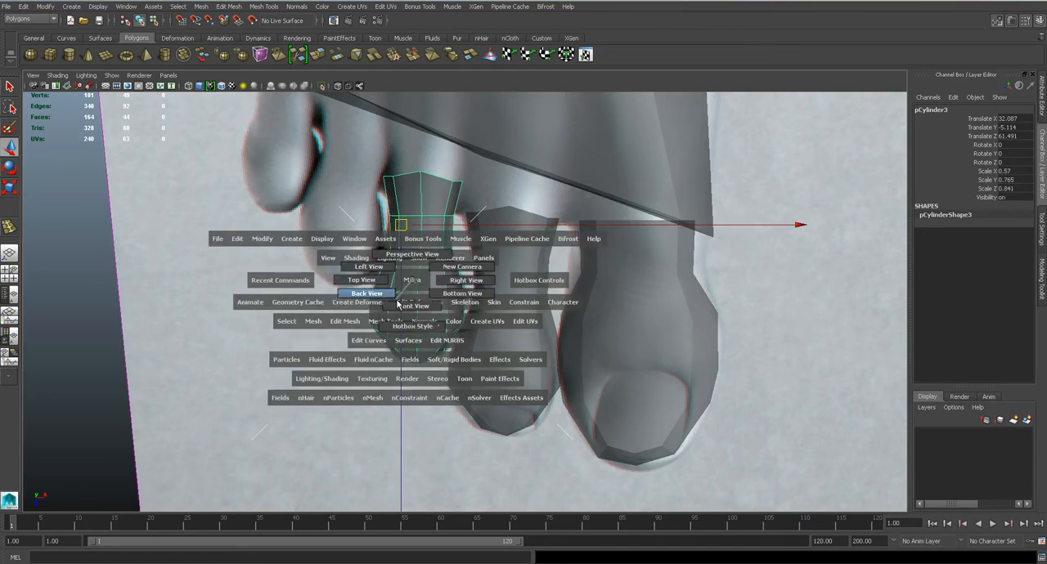
{"action": "left_click_drag", "start_coordinate": [412, 279], "coordinate": [398, 304]}
{"action": "key", "text": "f"}
{"action": "scroll", "coordinate": [430, 330], "scroll_direction": "down", "scroll_amount": 8}
{"action": "scroll", "coordinate": [430, 333], "scroll_direction": "up", "scroll_amount": 2}
{"action": "key", "text": "space"}
{"action": "left_click_drag", "start_coordinate": [430, 334], "coordinate": [431, 356]}
{"action": "scroll", "coordinate": [561, 304], "scroll_direction": "up", "scroll_amount": 5}
{"action": "scroll", "coordinate": [624, 288], "scroll_direction": "down", "scroll_amount": 2}
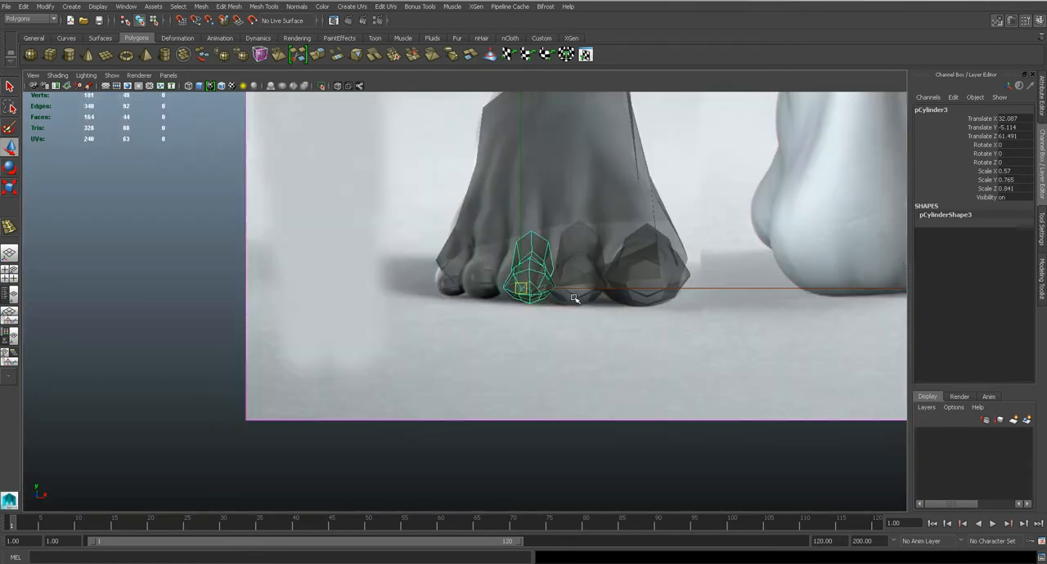
{"action": "middle_click_drag", "start_coordinate": [625, 288], "coordinate": [620, 288]}
Select the third toe's upper tip vertices in the side view and rotate them slightly
{"action": "key", "text": "space"}
{"action": "left_click_drag", "start_coordinate": [484, 305], "coordinate": [454, 292]}
{"action": "scroll", "coordinate": [479, 332], "scroll_direction": "up", "scroll_amount": 5}
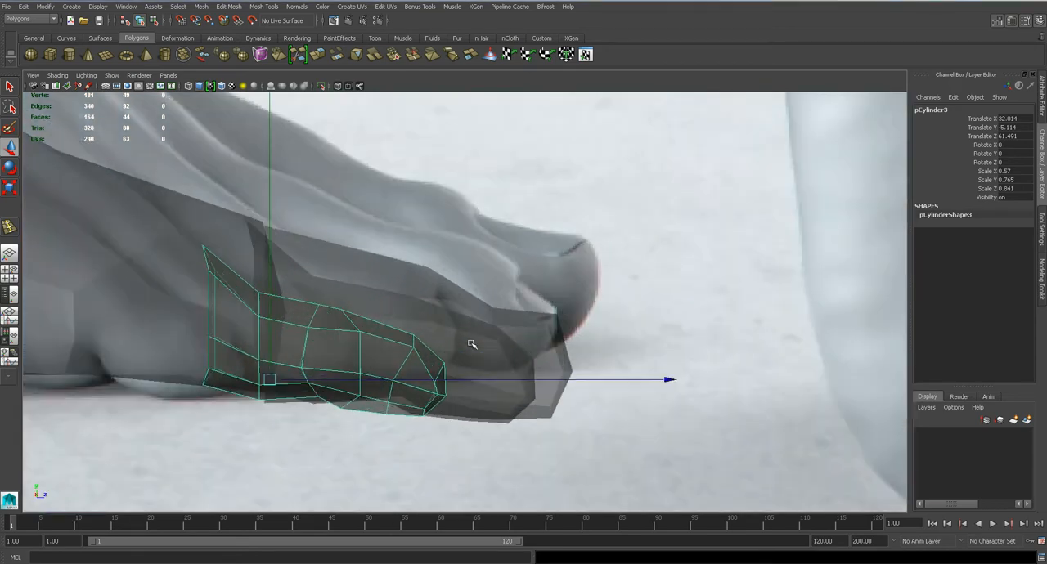
{"action": "scroll", "coordinate": [448, 316], "scroll_direction": "up", "scroll_amount": 3}
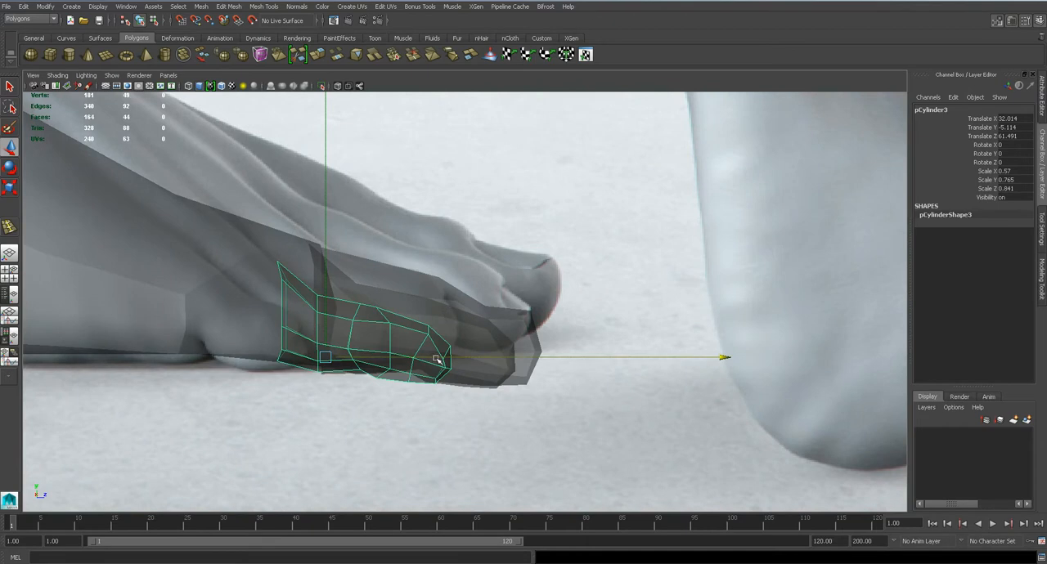
{"action": "scroll", "coordinate": [438, 359], "scroll_direction": "down", "scroll_amount": 3}
{"action": "scroll", "coordinate": [417, 321], "scroll_direction": "up", "scroll_amount": 5}
{"action": "right_click_drag", "start_coordinate": [418, 321], "coordinate": [375, 323]}
{"action": "left_click_drag", "start_coordinate": [466, 390], "coordinate": [466, 390]}
{"action": "key", "text": "e"}
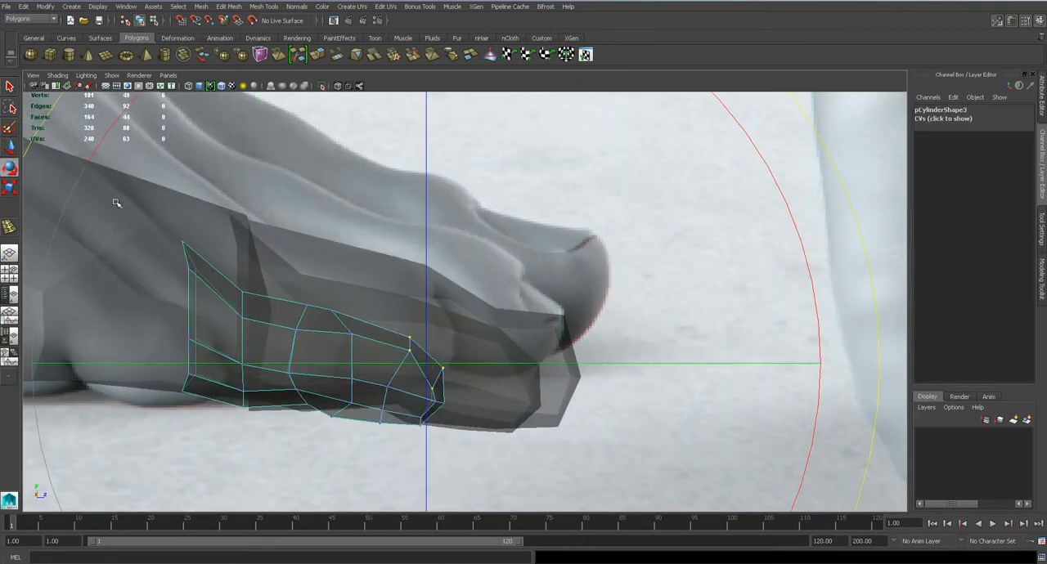
{"action": "left_click_drag", "start_coordinate": [108, 140], "coordinate": [121, 135]}
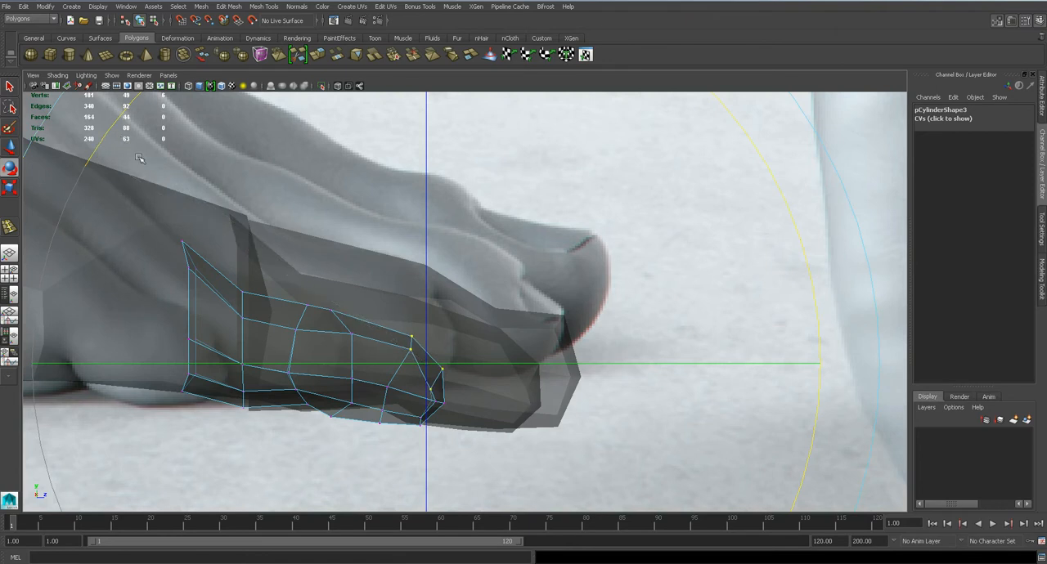
Move the third toe's upper and front tip vertices in the side view to round off the toe's end
{"action": "middle_click_drag", "start_coordinate": [416, 373], "coordinate": [489, 330], "text": "alt"}
{"action": "scroll", "coordinate": [491, 327], "scroll_direction": "up", "scroll_amount": 4}
{"action": "key", "text": "q"}
{"action": "key", "text": "w"}
{"action": "left_click_drag", "start_coordinate": [496, 311], "coordinate": [491, 323]}
{"action": "left_click", "coordinate": [546, 341]}
{"action": "left_click_drag", "start_coordinate": [545, 342], "coordinate": [546, 362]}
{"action": "left_click_drag", "start_coordinate": [446, 365], "coordinate": [471, 391]}
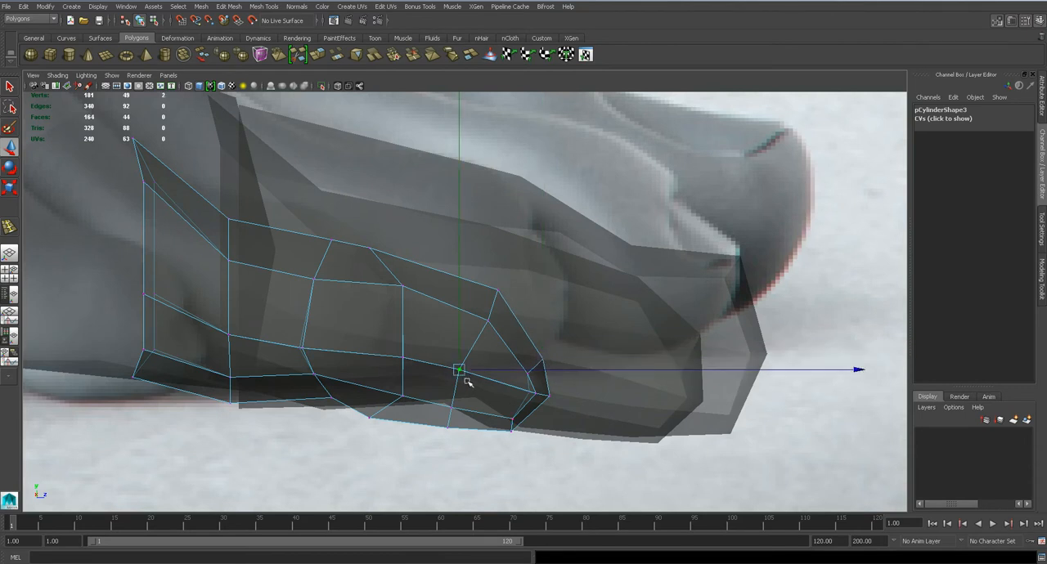
Adjust the third toe's underside and middle vertices in the side view to refine its profile
{"action": "left_click_drag", "start_coordinate": [391, 347], "coordinate": [454, 414], "text": "shift"}
{"action": "left_click_drag", "start_coordinate": [388, 388], "coordinate": [397, 414]}
{"action": "middle_click_drag", "start_coordinate": [353, 347], "coordinate": [452, 399], "text": "alt"}
{"action": "left_click_drag", "start_coordinate": [340, 344], "coordinate": [341, 346]}
{"action": "left_click_drag", "start_coordinate": [329, 264], "coordinate": [330, 234]}
{"action": "left_click_drag", "start_coordinate": [401, 343], "coordinate": [423, 266]}
Preview the third toe smoothed in perspective, restore its unsmoothed display and shift it sideways in the top view
{"action": "key", "text": "space"}
{"action": "left_click_drag", "start_coordinate": [458, 324], "coordinate": [458, 296]}
{"action": "key", "text": "3"}
{"action": "left_click_drag", "start_coordinate": [500, 349], "coordinate": [380, 323], "text": "alt"}
{"action": "key", "text": "space"}
{"action": "key", "text": "1"}
{"action": "middle_click_drag", "start_coordinate": [399, 283], "coordinate": [409, 314], "text": "alt"}
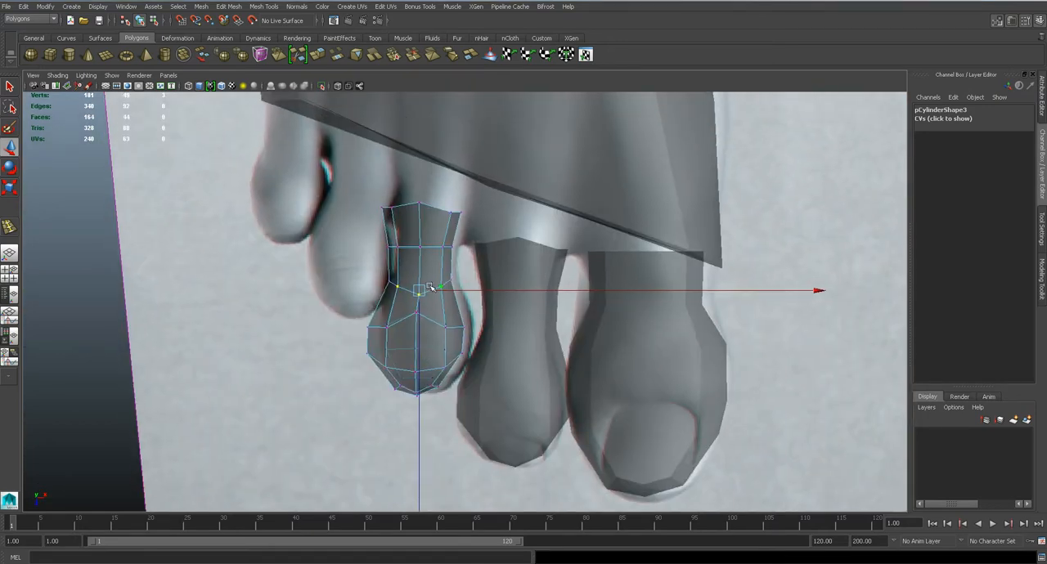
{"action": "right_click_drag", "start_coordinate": [417, 280], "coordinate": [475, 261]}
{"action": "left_click", "coordinate": [450, 285]}
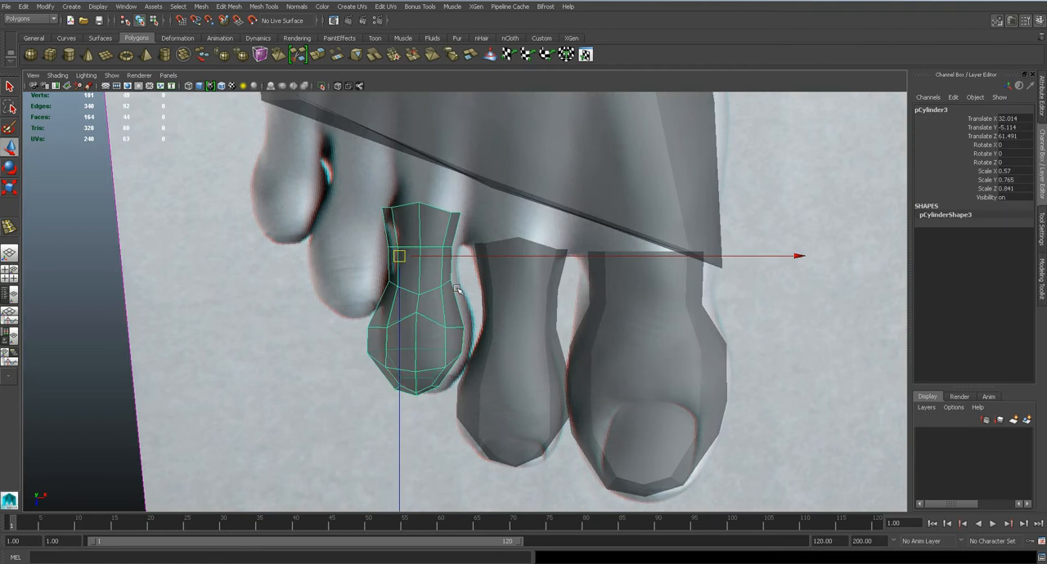
{"action": "left_click_drag", "start_coordinate": [471, 257], "coordinate": [481, 257]}
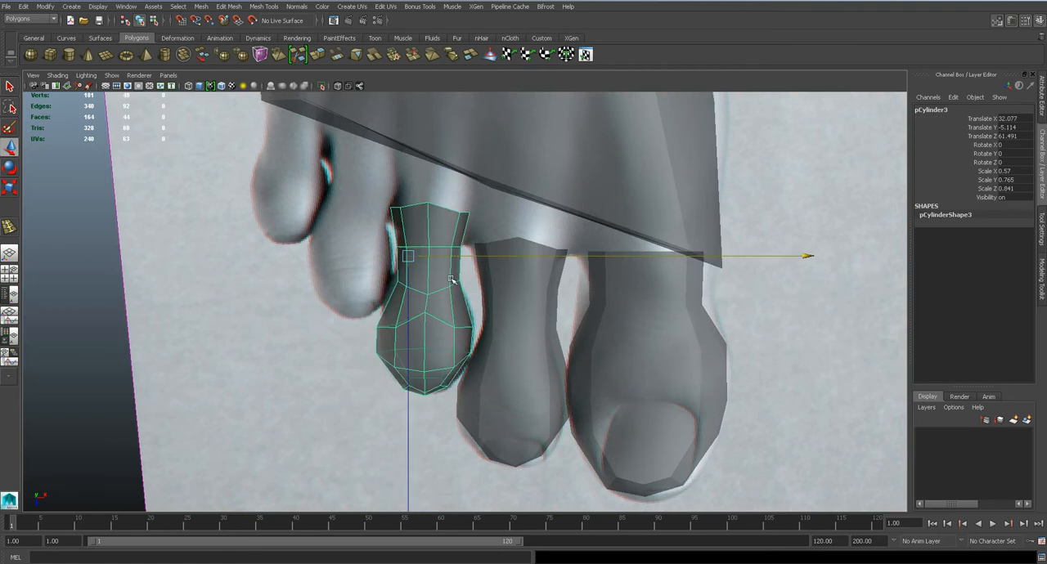
Duplicate the third toe onto the fourth toe in the top view and adjust the copy's knuckle and open-end vertices
{"action": "key", "text": "ctrl+d"}
{"action": "left_click_drag", "start_coordinate": [408, 256], "coordinate": [339, 194]}
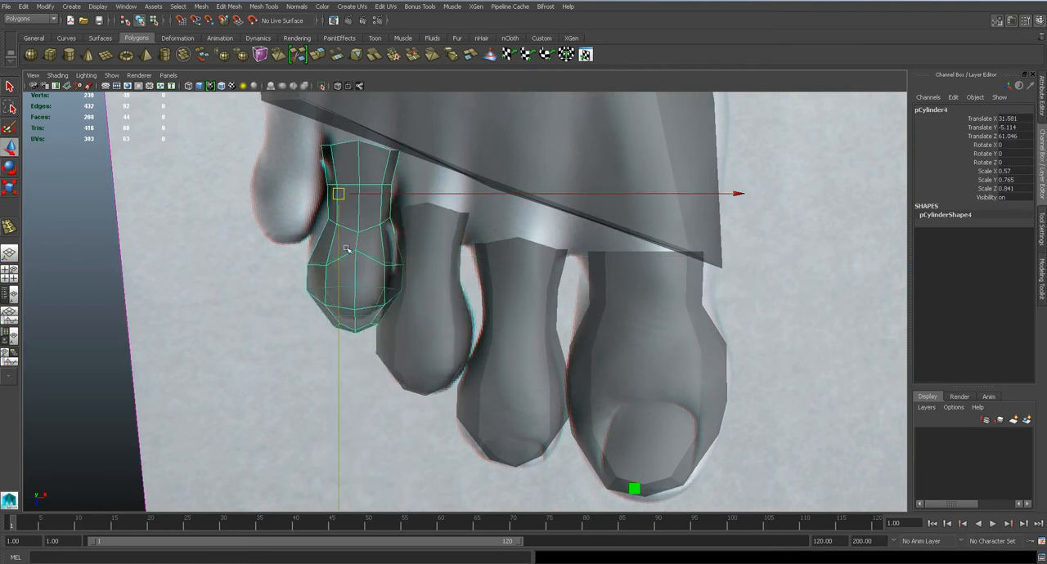
{"action": "scroll", "coordinate": [337, 243], "scroll_direction": "up", "scroll_amount": 3}
{"action": "left_click_drag", "start_coordinate": [354, 239], "coordinate": [353, 247]}
{"action": "right_click_drag", "start_coordinate": [360, 254], "coordinate": [331, 248]}
{"action": "left_click", "coordinate": [362, 297]}
{"action": "left_click_drag", "start_coordinate": [362, 298], "coordinate": [344, 280]}
{"action": "left_click", "coordinate": [324, 169]}
{"action": "left_click_drag", "start_coordinate": [325, 170], "coordinate": [339, 166]}
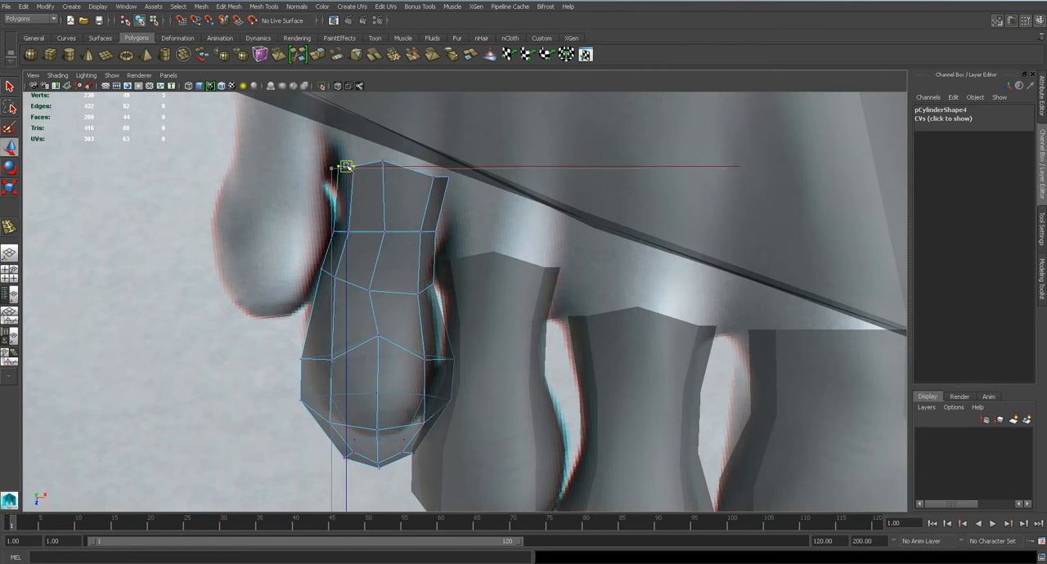
Pull the fourth toe's side vertices along its middle inward in the top view to match the reference width
{"action": "left_click", "coordinate": [426, 292]}
{"action": "left_click_drag", "start_coordinate": [429, 288], "coordinate": [422, 287]}
{"action": "scroll", "coordinate": [339, 334], "scroll_direction": "up", "scroll_amount": 2}
{"action": "left_click_drag", "start_coordinate": [225, 342], "coordinate": [515, 433]}
{"action": "left_click", "coordinate": [1040, 442]}
{"action": "left_click_drag", "start_coordinate": [228, 349], "coordinate": [280, 350]}
{"action": "mouse_move", "coordinate": [403, 368]}
{"action": "left_mouse_down"}
{"action": "mouse_move", "coordinate": [464, 384]}
{"action": "mouse_move", "coordinate": [411, 358]}
{"action": "left_mouse_up"}
{"action": "scroll", "coordinate": [458, 362], "scroll_direction": "up", "scroll_amount": 2}
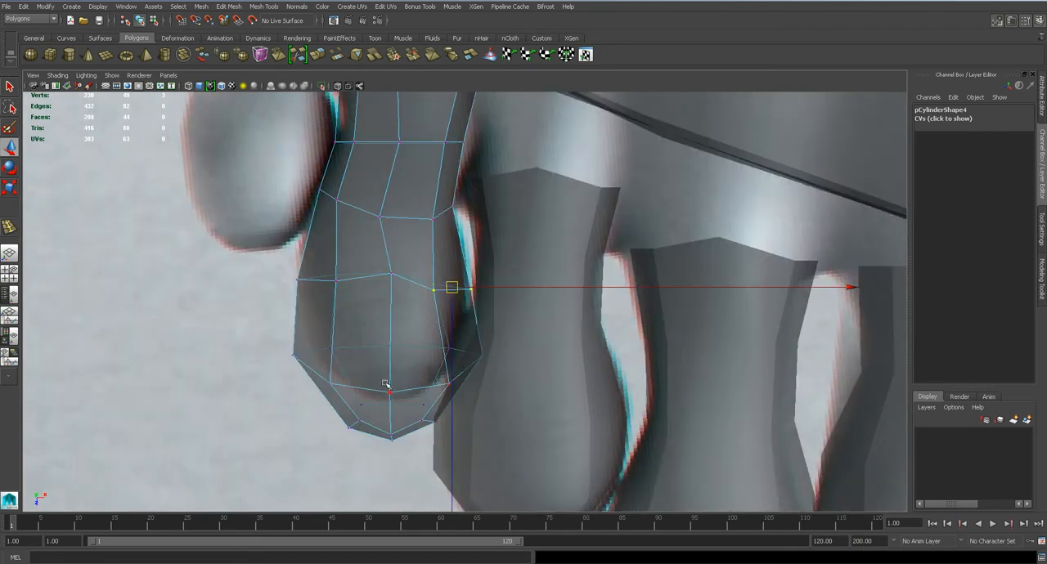
Shorten the fourth toe by moving its tip vertices back, and narrow the sides of the tip in the top view
{"action": "left_click_drag", "start_coordinate": [580, 522], "coordinate": [577, 517]}
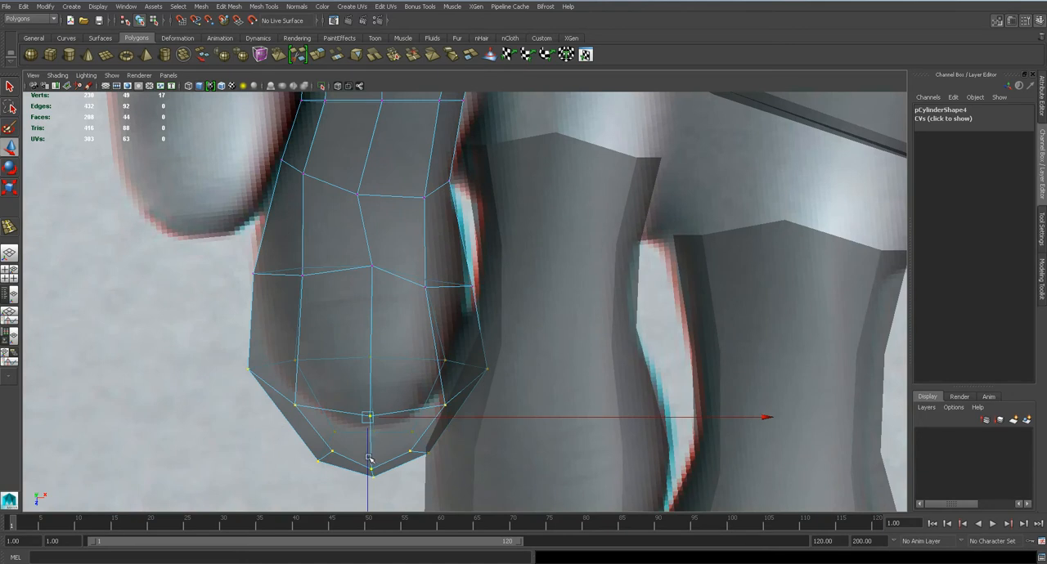
{"action": "left_click_drag", "start_coordinate": [367, 460], "coordinate": [365, 422]}
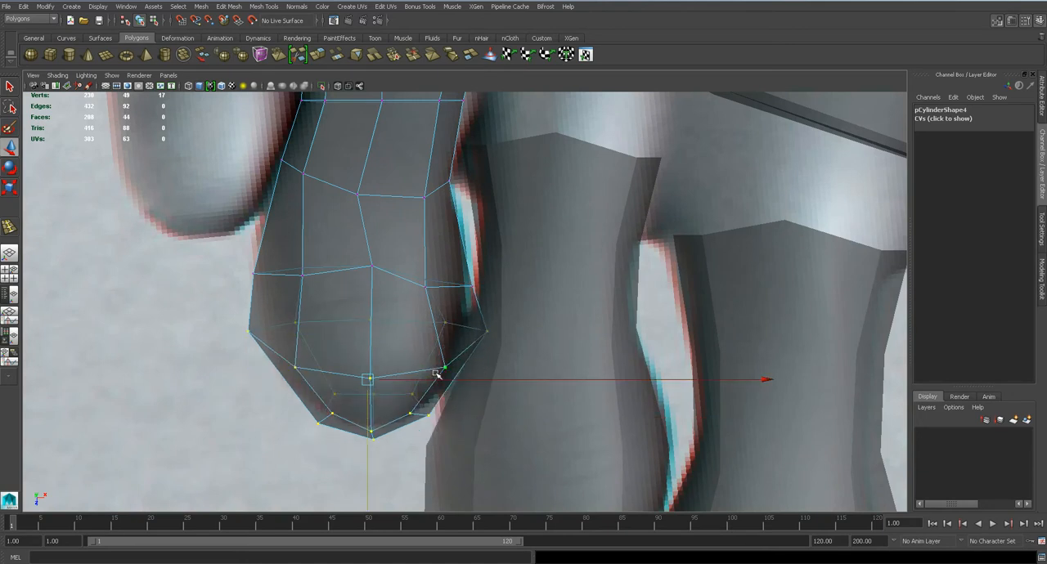
{"action": "left_click", "coordinate": [484, 330]}
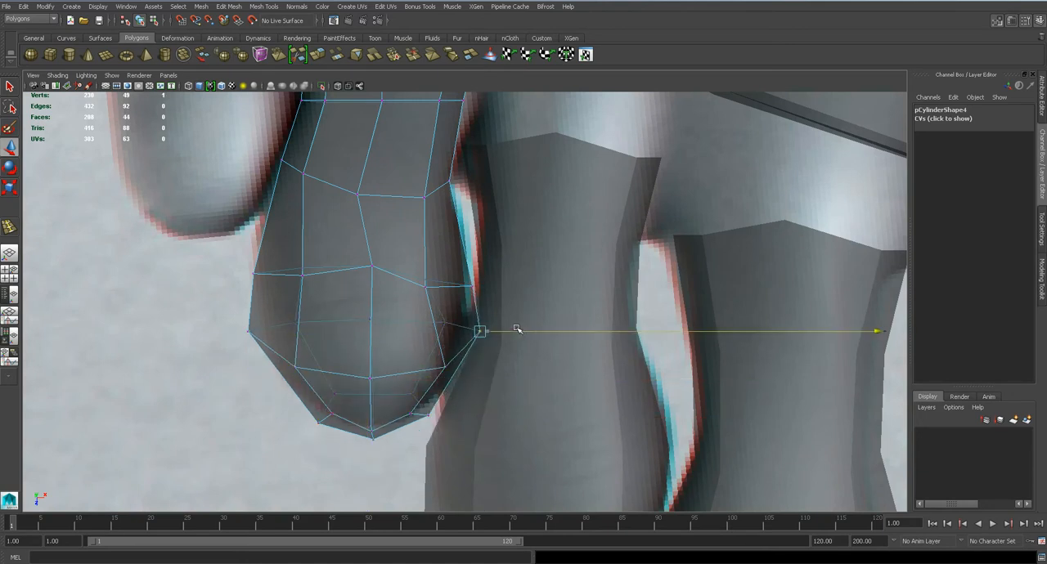
{"action": "left_click", "coordinate": [248, 331]}
{"action": "left_click_drag", "start_coordinate": [282, 330], "coordinate": [295, 329]}
{"action": "left_click", "coordinate": [431, 363]}
{"action": "left_click", "coordinate": [295, 366]}
{"action": "left_click_drag", "start_coordinate": [334, 366], "coordinate": [342, 365]}
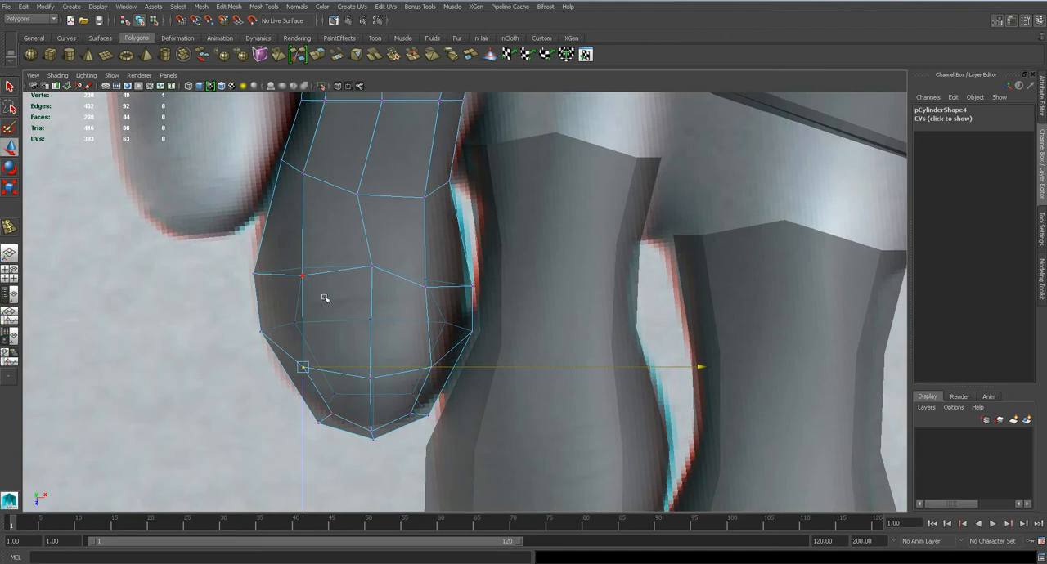
Examine the fourth toe's fit beside the other toes in the front, perspective, side and top views
{"action": "scroll", "coordinate": [330, 309], "scroll_direction": "down", "scroll_amount": 6}
{"action": "scroll", "coordinate": [330, 314], "scroll_direction": "up", "scroll_amount": 5}
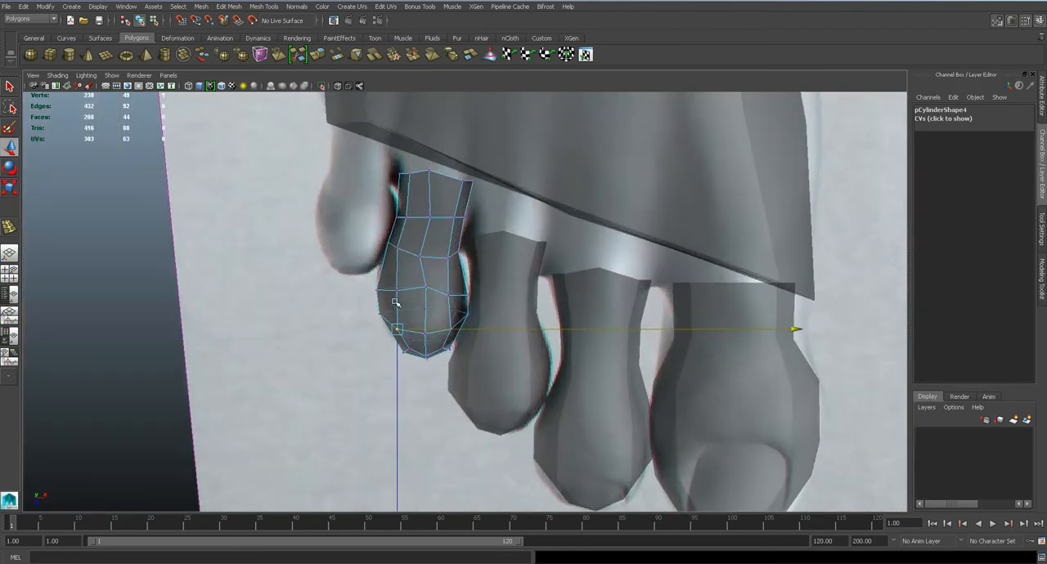
{"action": "key", "text": "space"}
{"action": "left_click_drag", "start_coordinate": [405, 286], "coordinate": [391, 309]}
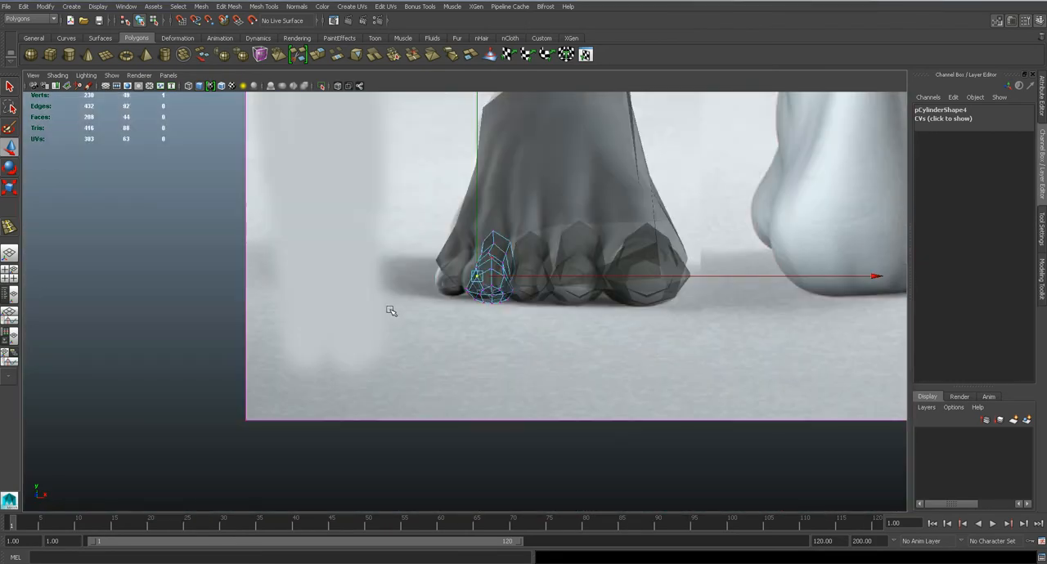
{"action": "middle_click_drag", "start_coordinate": [484, 312], "coordinate": [495, 334], "text": "alt"}
{"action": "scroll", "coordinate": [497, 334], "scroll_direction": "up", "scroll_amount": 4}
{"action": "key", "text": "space"}
{"action": "left_click_drag", "start_coordinate": [551, 322], "coordinate": [531, 353]}
{"action": "scroll", "coordinate": [529, 366], "scroll_direction": "down", "scroll_amount": 5}
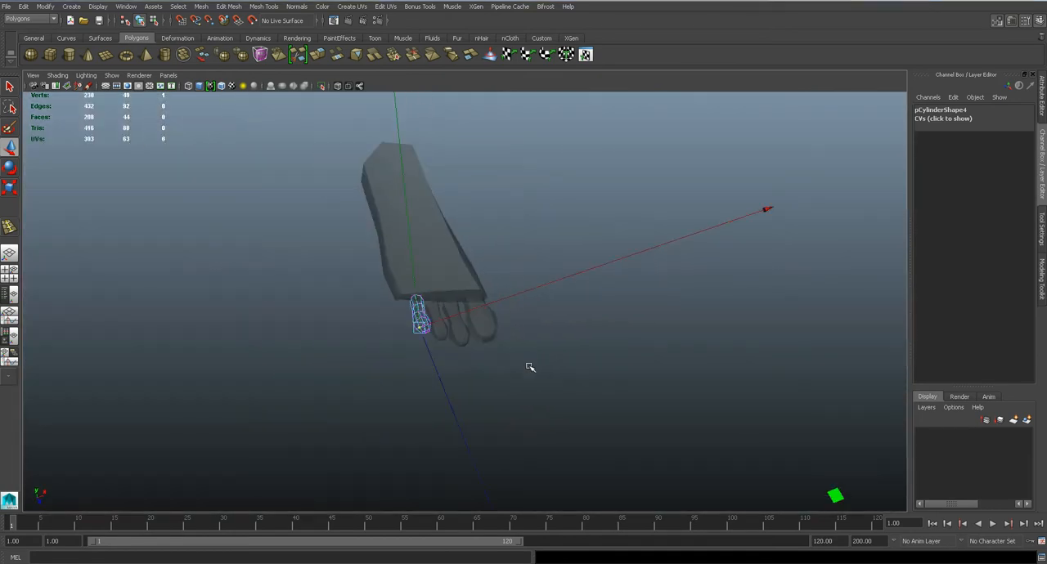
{"action": "key", "text": "space"}
{"action": "left_click_drag", "start_coordinate": [421, 310], "coordinate": [421, 335]}
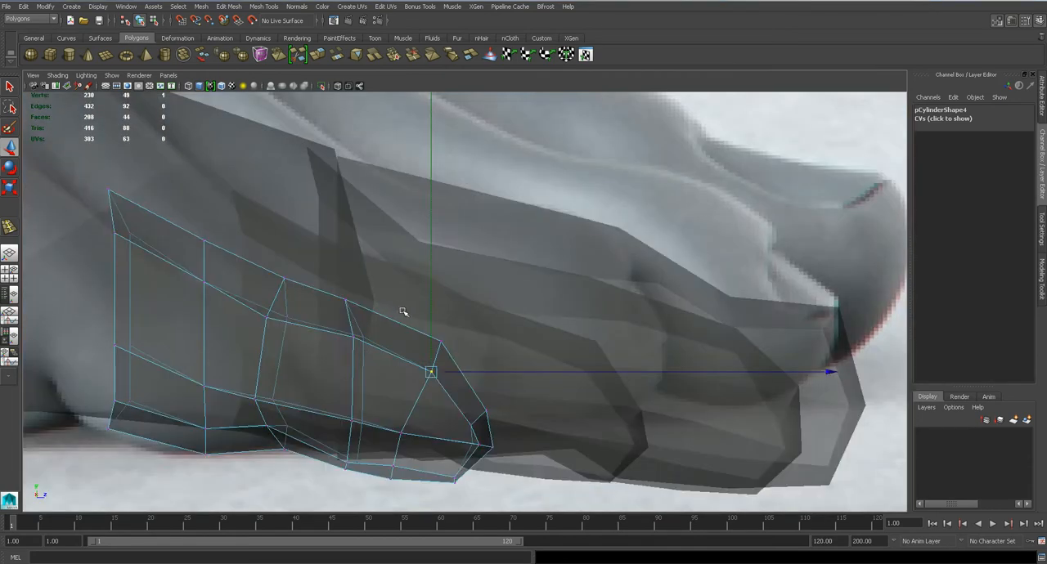
{"action": "key", "text": "space"}
{"action": "right_click_drag", "start_coordinate": [342, 339], "coordinate": [346, 343]}
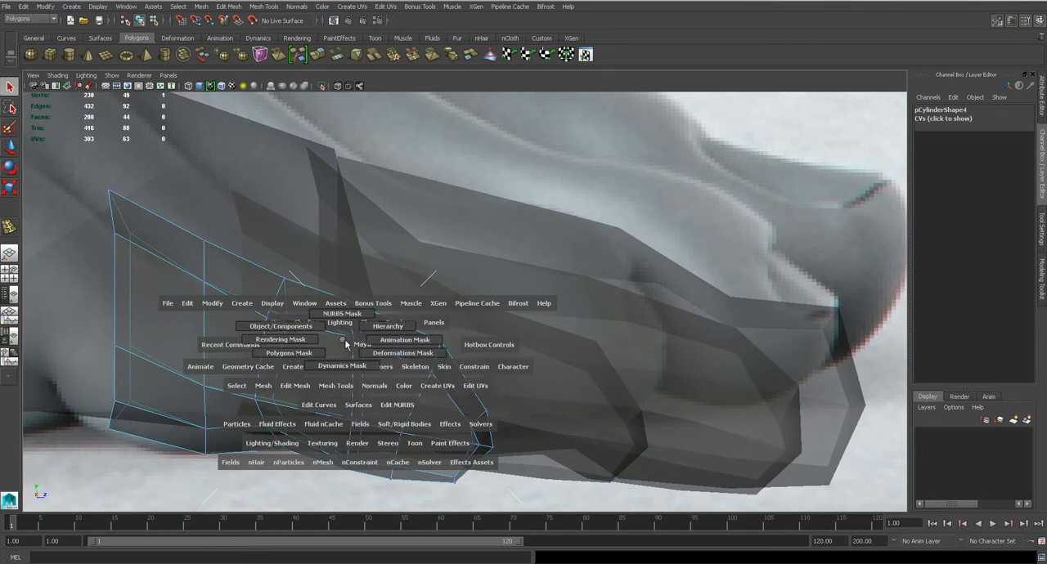
{"action": "mouse_move", "coordinate": [308, 344]}
{"action": "left_mouse_down"}
{"action": "mouse_move", "coordinate": [311, 330]}
{"action": "mouse_move", "coordinate": [356, 339]}
{"action": "mouse_move", "coordinate": [319, 340]}
{"action": "left_mouse_up"}
{"action": "middle_click_drag", "start_coordinate": [409, 324], "coordinate": [443, 389], "text": "alt"}
{"action": "right_click_drag", "start_coordinate": [425, 313], "coordinate": [479, 293]}
{"action": "left_click", "coordinate": [407, 281]}
{"action": "scroll", "coordinate": [406, 278], "scroll_direction": "down", "scroll_amount": 8}
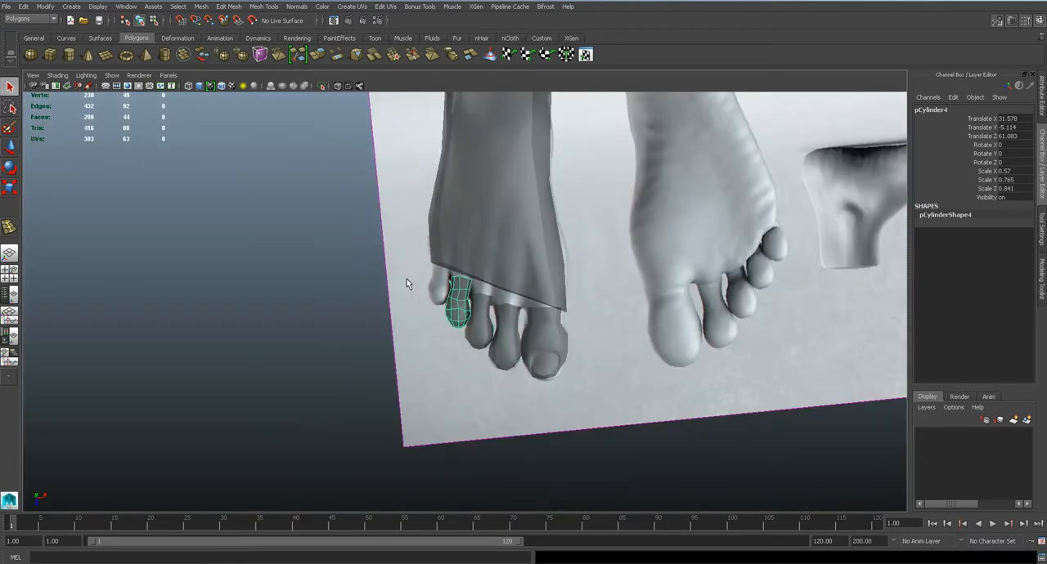
Duplicate the fourth toe and fit the copy over the little toe in the top view reference
{"action": "scroll", "coordinate": [406, 279], "scroll_direction": "up", "scroll_amount": 5}
{"action": "scroll", "coordinate": [406, 284], "scroll_direction": "down", "scroll_amount": 3}
{"action": "key", "text": "ctrl+d"}
{"action": "key", "text": "w"}
{"action": "left_click_drag", "start_coordinate": [442, 283], "coordinate": [385, 248]}
{"action": "key", "text": "r"}
{"action": "scroll", "coordinate": [380, 274], "scroll_direction": "up", "scroll_amount": 6}
{"action": "scroll", "coordinate": [386, 252], "scroll_direction": "up", "scroll_amount": 3}
{"action": "right_click_drag", "start_coordinate": [402, 269], "coordinate": [367, 258]}
Reshape the little toe's middle and open-end vertices in the top view to follow the reference outline
{"action": "left_click_drag", "start_coordinate": [402, 254], "coordinate": [454, 367]}
{"action": "left_click_drag", "start_coordinate": [430, 334], "coordinate": [444, 330]}
{"action": "left_click_drag", "start_coordinate": [332, 328], "coordinate": [331, 309]}
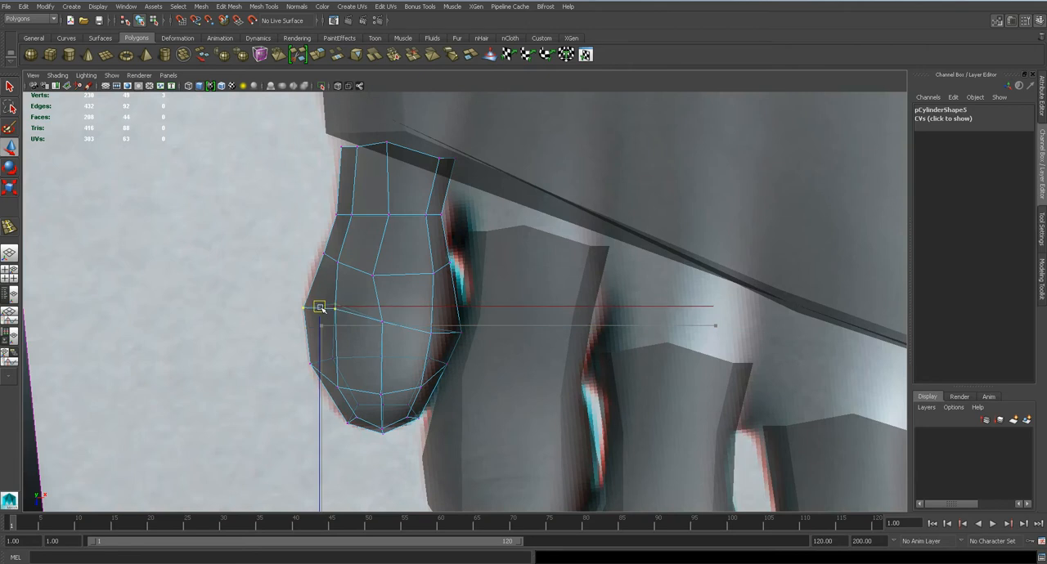
{"action": "left_click", "coordinate": [379, 318]}
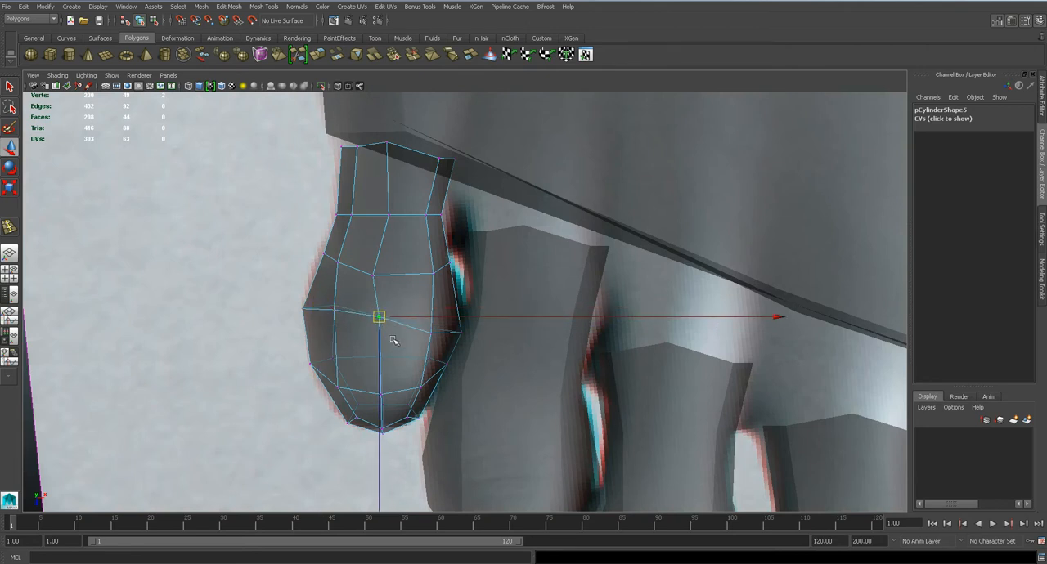
{"action": "left_click_drag", "start_coordinate": [427, 210], "coordinate": [455, 233]}
{"action": "left_click_drag", "start_coordinate": [434, 216], "coordinate": [441, 232]}
{"action": "left_click_drag", "start_coordinate": [422, 144], "coordinate": [447, 196]}
{"action": "left_click_drag", "start_coordinate": [372, 129], "coordinate": [390, 172]}
{"action": "mouse_move", "coordinate": [329, 136]}
{"action": "left_mouse_down"}
{"action": "mouse_move", "coordinate": [361, 158]}
{"action": "mouse_move", "coordinate": [341, 146]}
{"action": "left_mouse_up"}
Examine the five toes together with the foot from several angles in the perspective view
{"action": "scroll", "coordinate": [462, 294], "scroll_direction": "down", "scroll_amount": 7}
{"action": "key", "text": "space"}
{"action": "left_click_drag", "start_coordinate": [463, 298], "coordinate": [464, 280]}
{"action": "scroll", "coordinate": [474, 352], "scroll_direction": "up", "scroll_amount": 4}
{"action": "left_click_drag", "start_coordinate": [471, 345], "coordinate": [500, 304], "text": "alt"}
{"action": "left_click_drag", "start_coordinate": [449, 338], "coordinate": [509, 272], "text": "alt"}
{"action": "left_click", "coordinate": [497, 264]}
{"action": "right_click_drag", "start_coordinate": [490, 260], "coordinate": [455, 259]}
{"action": "left_click", "coordinate": [493, 226]}
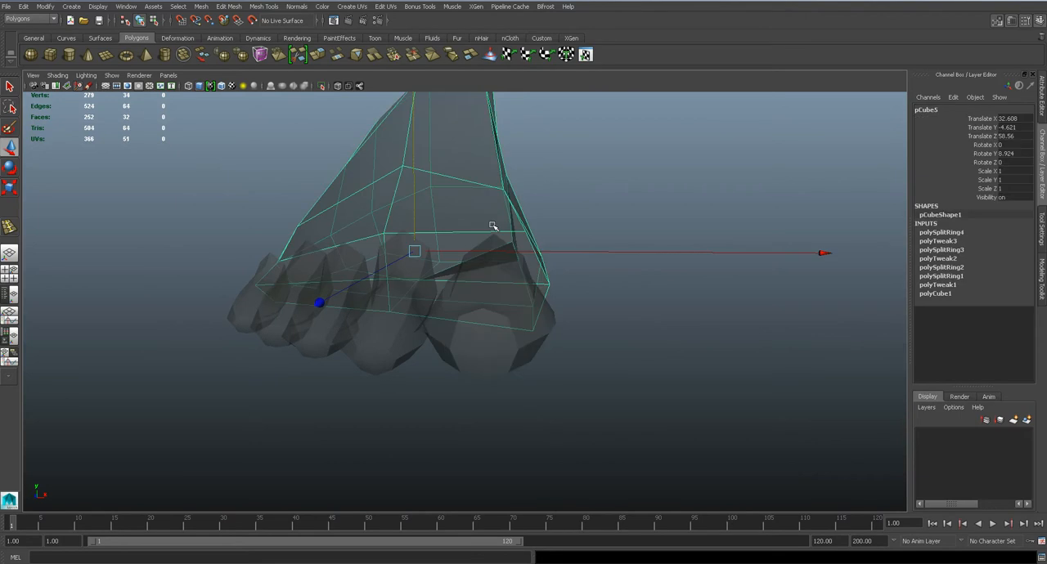
{"action": "left_click", "coordinate": [494, 302]}
{"action": "left_click_drag", "start_coordinate": [493, 302], "coordinate": [440, 297], "text": "alt"}
{"action": "scroll", "coordinate": [477, 286], "scroll_direction": "down", "scroll_amount": 5}
{"action": "right_click_drag", "start_coordinate": [464, 291], "coordinate": [511, 270]}
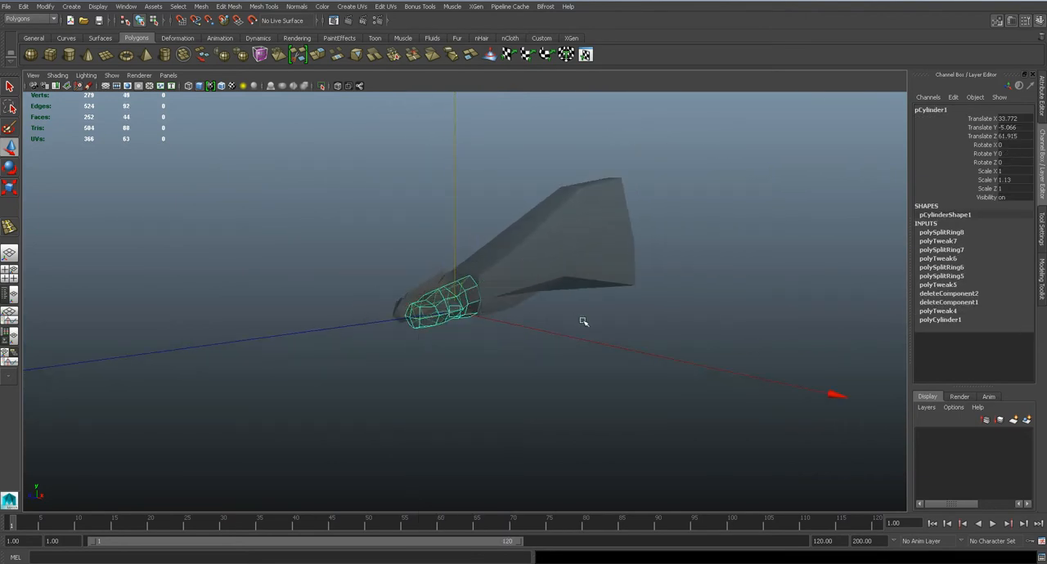
Preview the foot body and toes in smooth mesh display, then return the foot body to its unsmoothed display
{"action": "scroll", "coordinate": [579, 320], "scroll_direction": "down", "scroll_amount": 2}
{"action": "left_click", "coordinate": [575, 320]}
{"action": "left_click_drag", "start_coordinate": [479, 310], "coordinate": [615, 344], "text": "alt"}
{"action": "key", "text": "3"}
{"action": "left_click_drag", "start_coordinate": [306, 185], "coordinate": [522, 383]}
{"action": "left_click", "coordinate": [602, 362]}
{"action": "left_click", "coordinate": [435, 289]}
{"action": "key", "text": "1"}
{"action": "right_click_drag", "start_coordinate": [434, 289], "coordinate": [524, 325], "text": "alt"}
Save the scene, accepting the student version notice
{"action": "key", "text": "ctrl+s"}
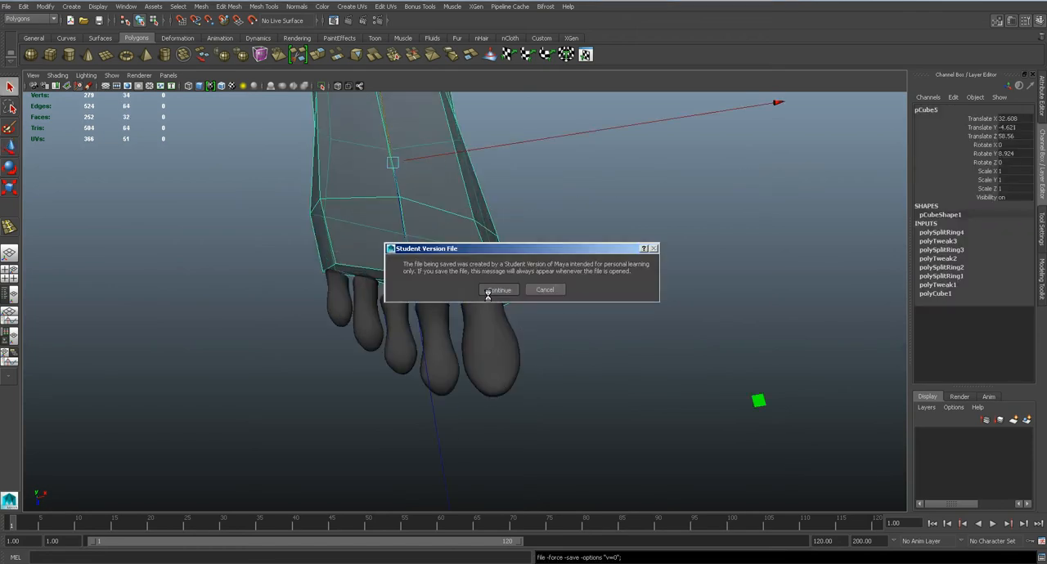
{"action": "key", "text": "space"}
{"action": "left_click", "coordinate": [488, 296]}
Return all five toes to unsmoothed display in the top view, from big toe to little toe, and select the foot body
{"action": "left_click_drag", "start_coordinate": [488, 296], "coordinate": [430, 315]}
{"action": "scroll", "coordinate": [476, 307], "scroll_direction": "down", "scroll_amount": 8}
{"action": "key", "text": "space"}
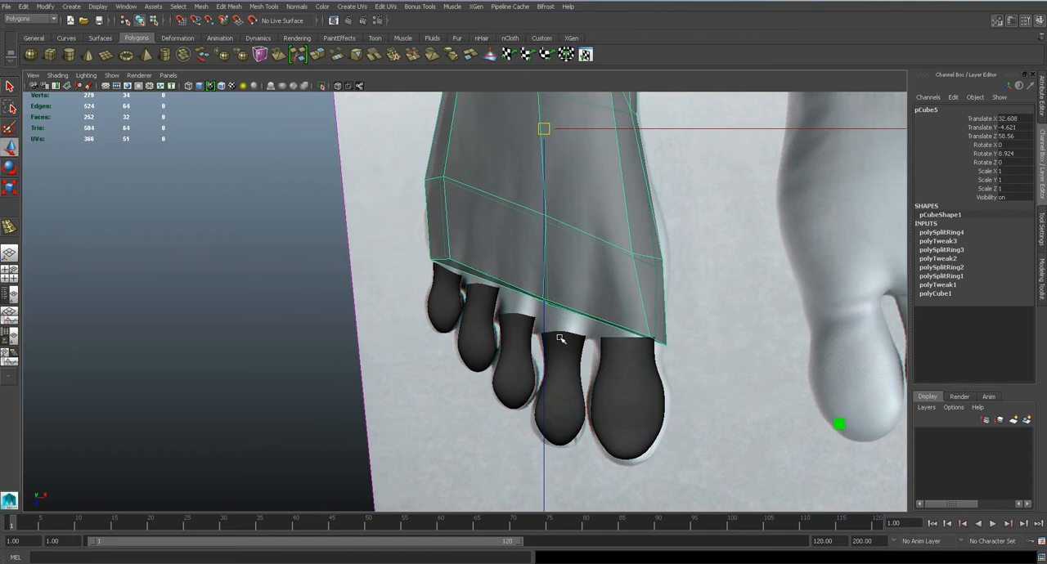
{"action": "left_click", "coordinate": [624, 354]}
{"action": "key", "text": "ctrl+h"}
{"action": "left_click", "coordinate": [564, 360]}
{"action": "key", "text": "ctrl+h"}
{"action": "left_click", "coordinate": [507, 335]}
{"action": "key", "text": "ctrl+h"}
{"action": "left_click", "coordinate": [474, 335]}
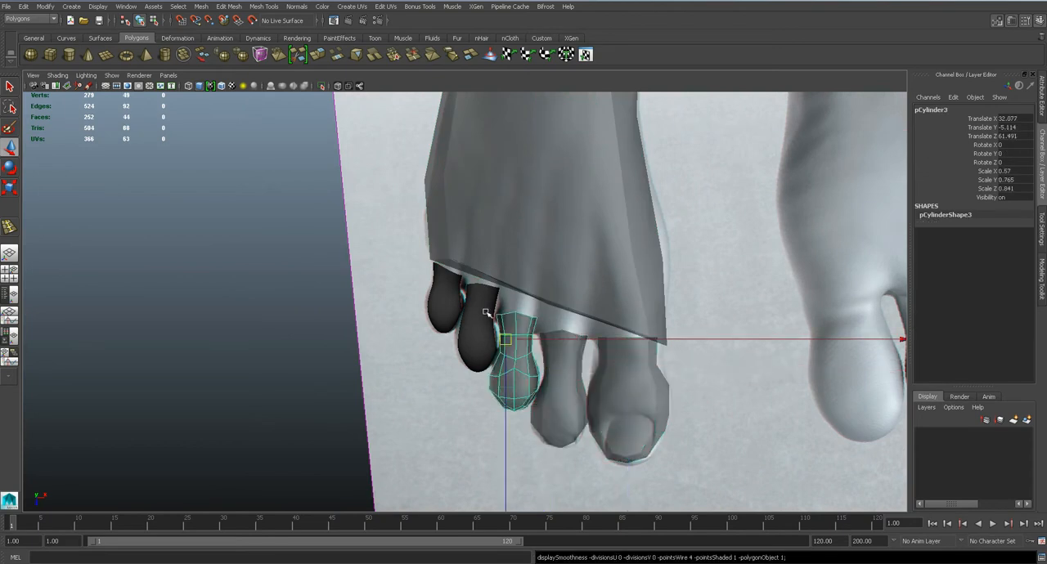
{"action": "key", "text": "ctrl+h"}
{"action": "left_click", "coordinate": [441, 304]}
{"action": "key", "text": "ctrl+h"}
{"action": "left_click", "coordinate": [546, 280]}
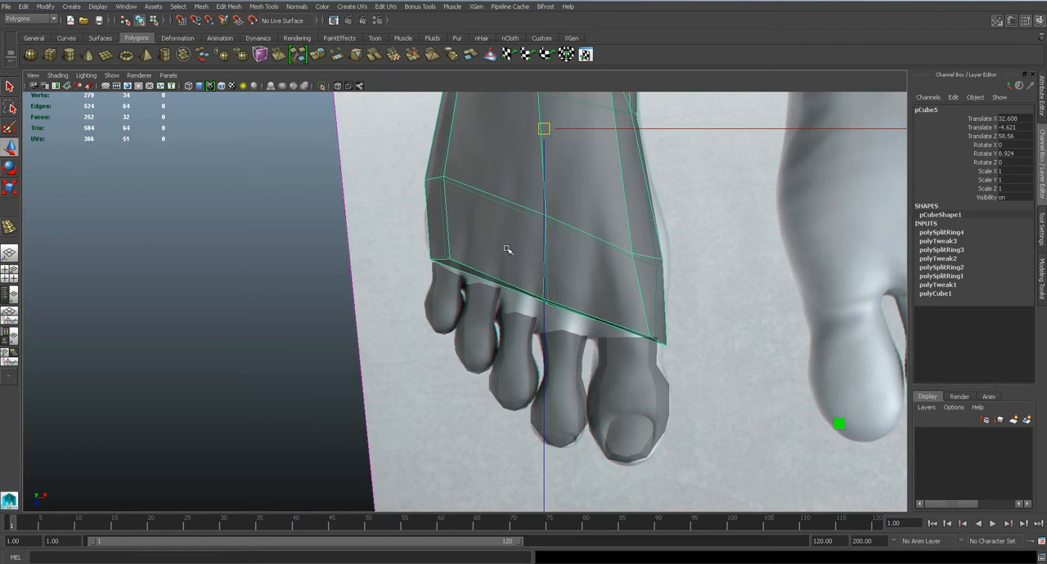
Insert three lengthwise edge loops across the big-toe half of the foot body
{"action": "middle_click_drag", "start_coordinate": [507, 249], "coordinate": [399, 349], "text": "alt"}
{"action": "left_click", "coordinate": [222, 6]}
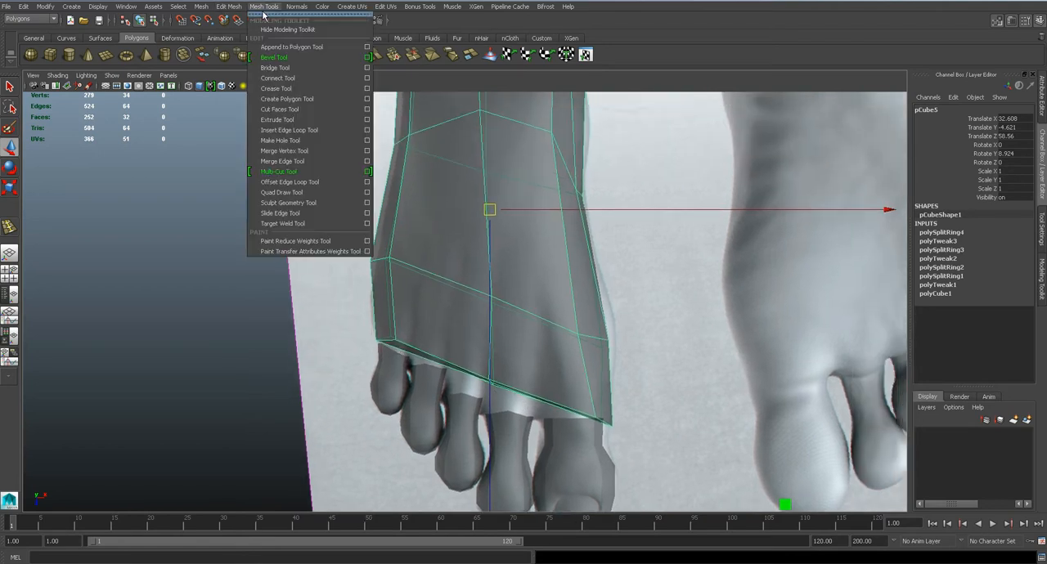
{"action": "left_click", "coordinate": [344, 138]}
{"action": "left_click", "coordinate": [564, 332]}
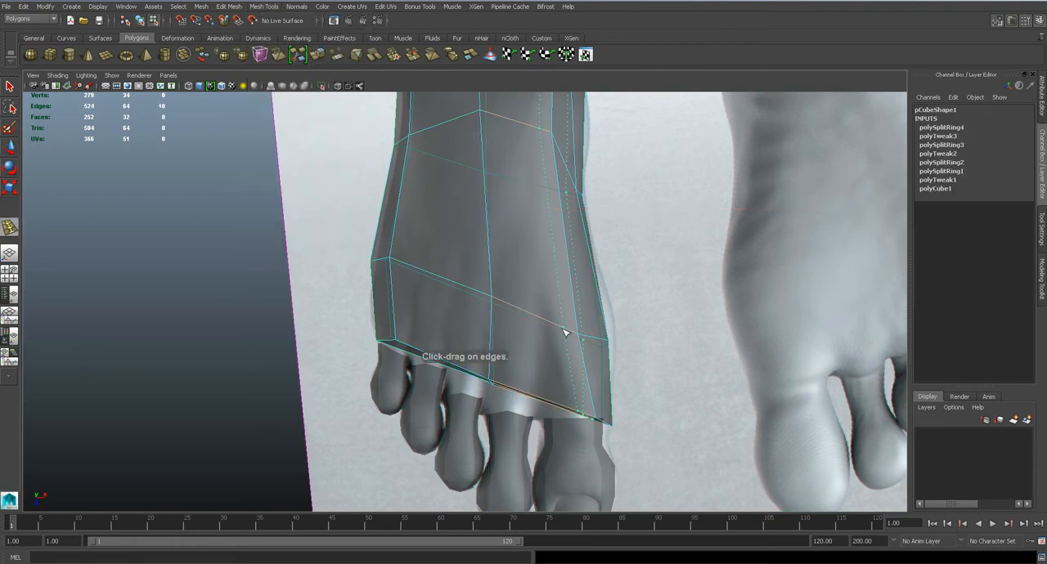
{"action": "left_click", "coordinate": [559, 331]}
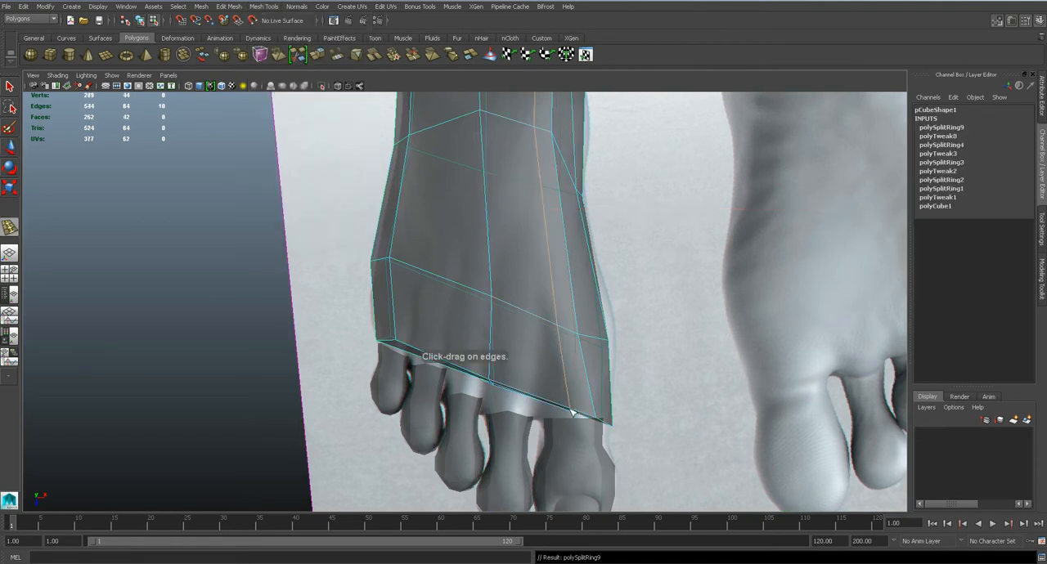
{"action": "left_click", "coordinate": [531, 318]}
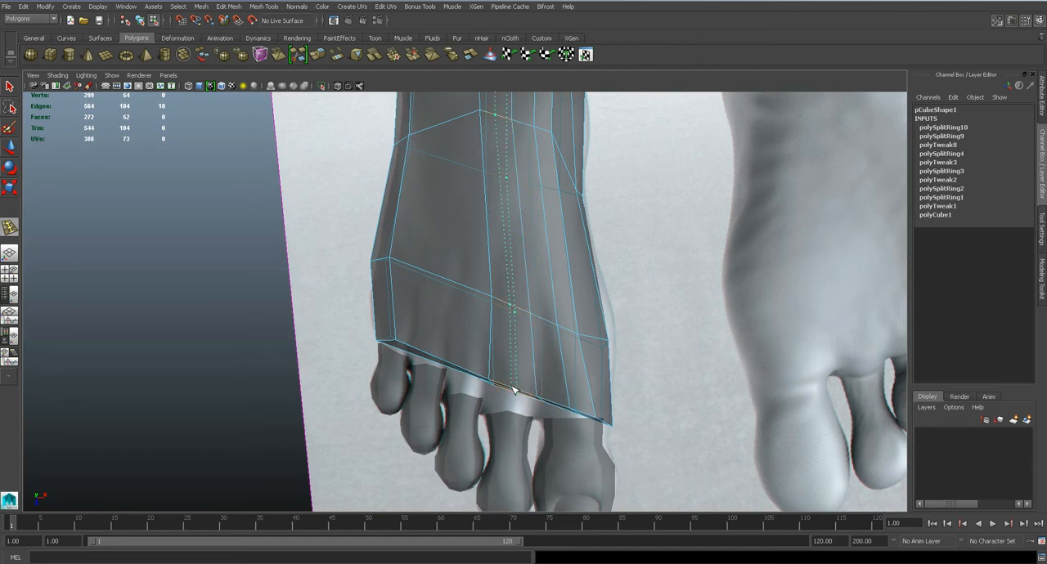
{"action": "left_click", "coordinate": [511, 390]}
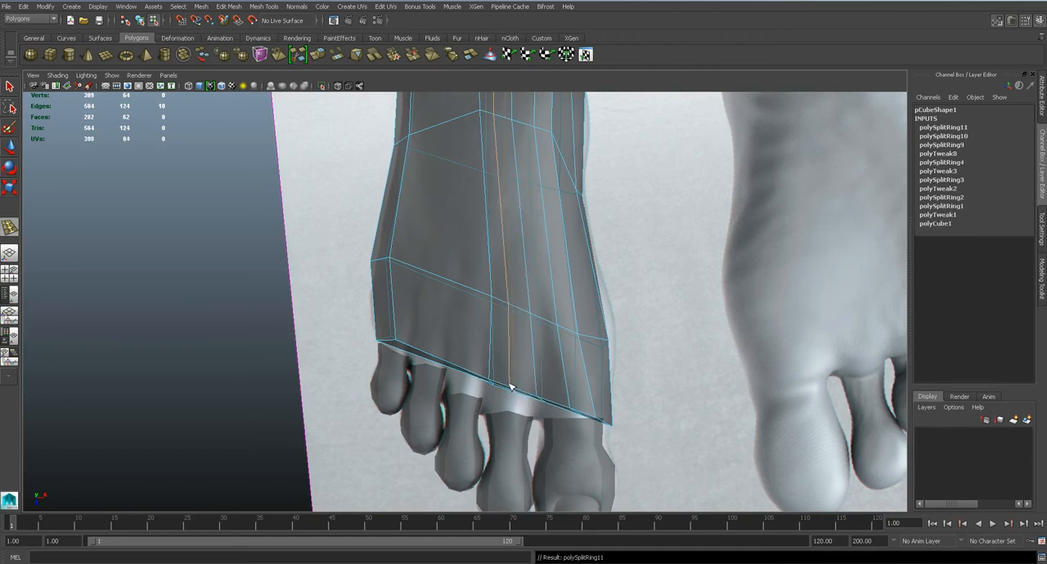
Insert five lengthwise edge loops across the little-toe half of the foot body and save the scene
{"action": "left_click", "coordinate": [464, 289]}
{"action": "left_click", "coordinate": [445, 281]}
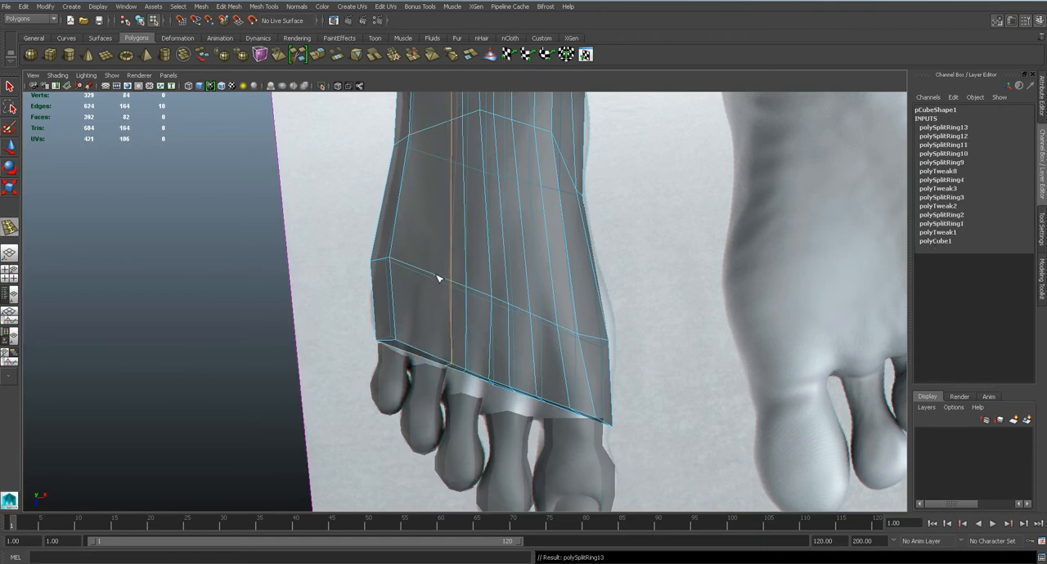
{"action": "left_click", "coordinate": [423, 273]}
{"action": "left_click", "coordinate": [411, 268]}
{"action": "left_click", "coordinate": [400, 263]}
{"action": "key", "text": "space"}
{"action": "left_click_drag", "start_coordinate": [488, 329], "coordinate": [487, 300]}
{"action": "left_click_drag", "start_coordinate": [509, 358], "coordinate": [440, 319], "text": "alt"}
{"action": "key", "text": "1"}
{"action": "left_click_drag", "start_coordinate": [444, 253], "coordinate": [432, 323], "text": "alt"}
{"action": "scroll", "coordinate": [441, 314], "scroll_direction": "up", "scroll_amount": 5}
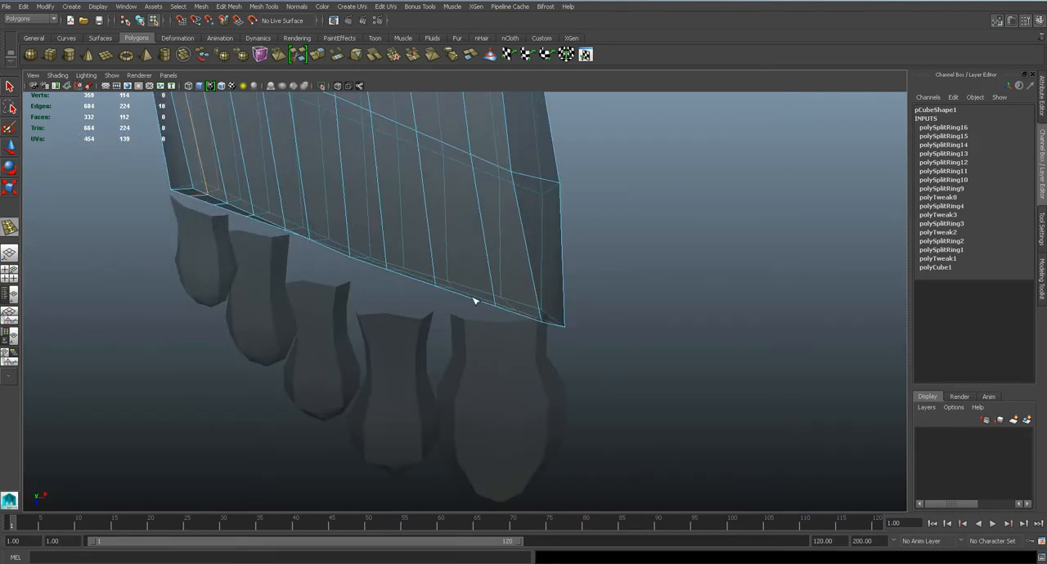
{"action": "key", "text": "ctrl+s"}
{"action": "left_click", "coordinate": [478, 291]}
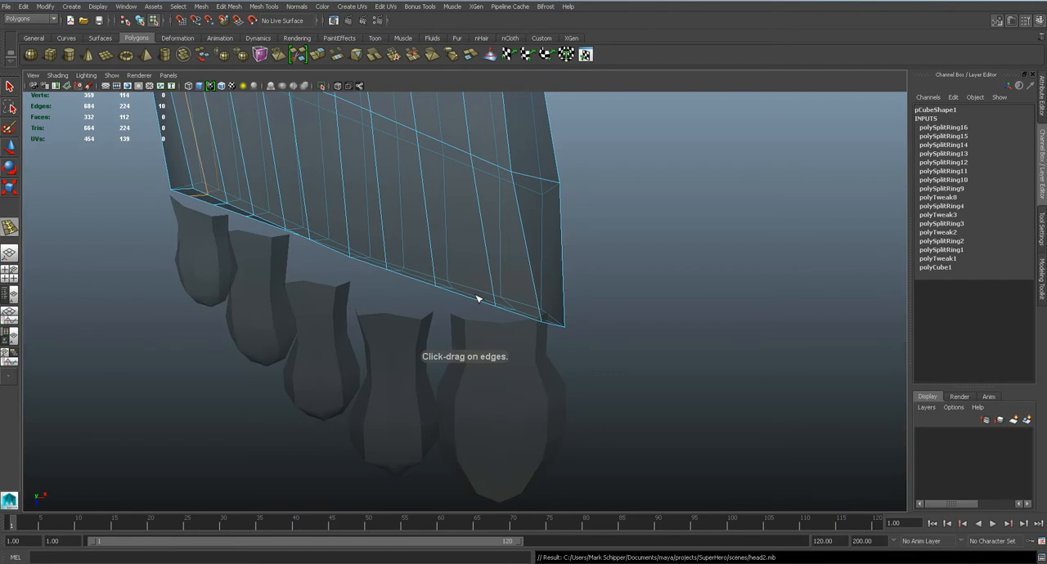
{"action": "left_click", "coordinate": [478, 299]}
{"action": "key", "text": "ctrl+z"}
{"action": "key", "text": "q"}
Insert an edge loop around the foot body that splits the thickness of its toe-end face
{"action": "left_click_drag", "start_coordinate": [485, 305], "coordinate": [448, 249], "text": "alt"}
{"action": "key", "text": "bracketleft"}
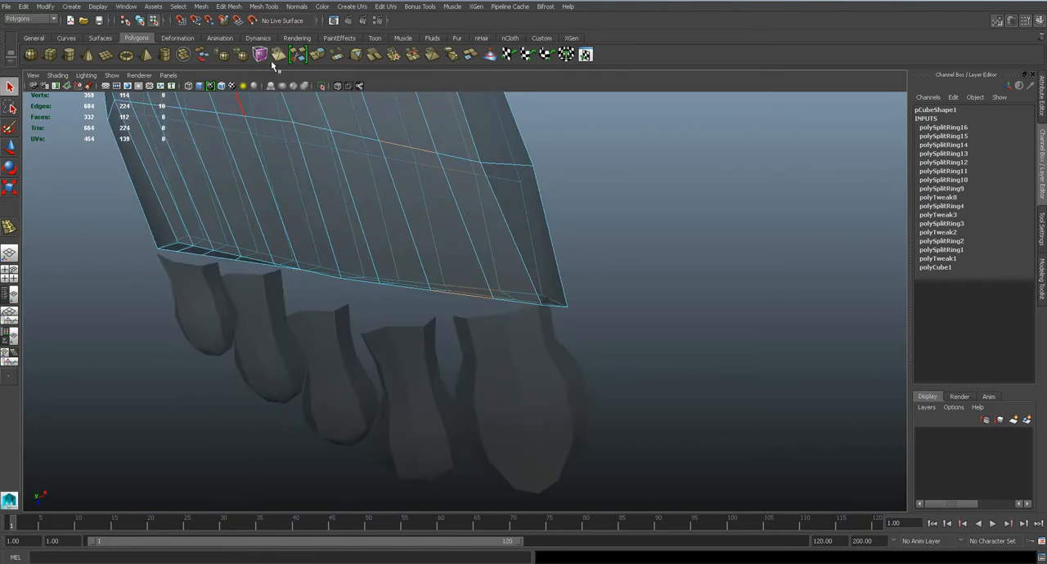
{"action": "left_click", "coordinate": [261, 6]}
{"action": "left_click", "coordinate": [310, 129]}
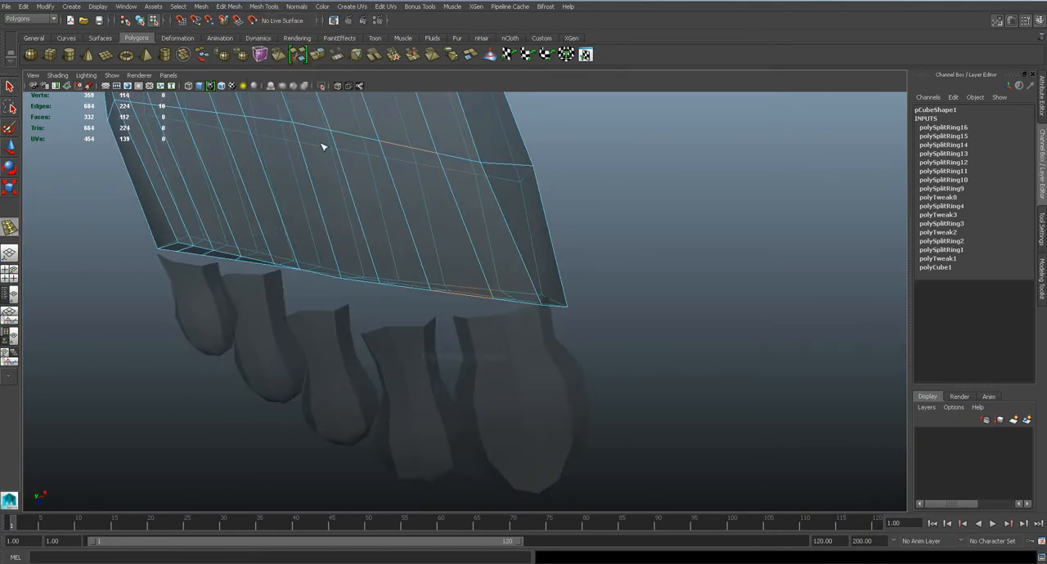
{"action": "left_click", "coordinate": [420, 242]}
{"action": "left_click_drag", "start_coordinate": [420, 242], "coordinate": [508, 265], "text": "alt"}
{"action": "key", "text": "q"}
Bevel the two toe-end edges of the foot body between the big toe and the second toe
{"action": "scroll", "coordinate": [455, 226], "scroll_direction": "up", "scroll_amount": 3}
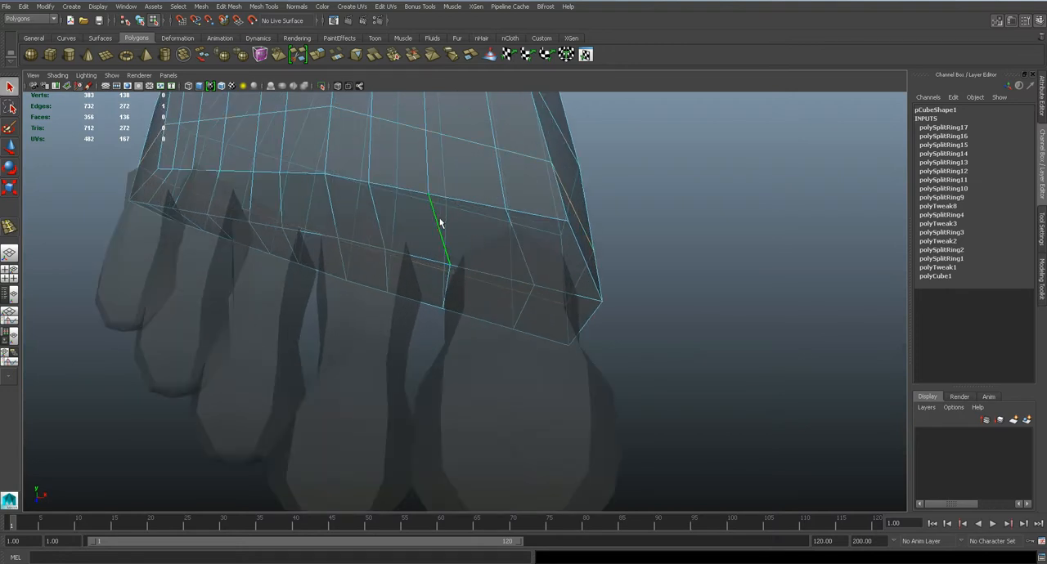
{"action": "scroll", "coordinate": [460, 304], "scroll_direction": "down", "scroll_amount": 5}
{"action": "scroll", "coordinate": [470, 291], "scroll_direction": "up", "scroll_amount": 5}
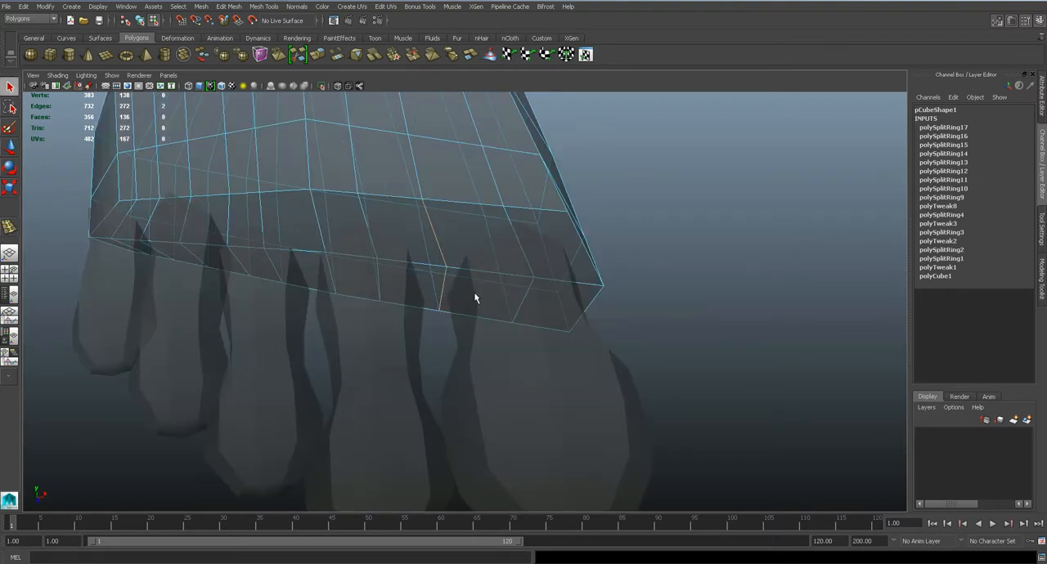
{"action": "left_click_drag", "start_coordinate": [455, 285], "coordinate": [461, 291], "text": "alt"}
{"action": "left_click", "coordinate": [264, 6]}
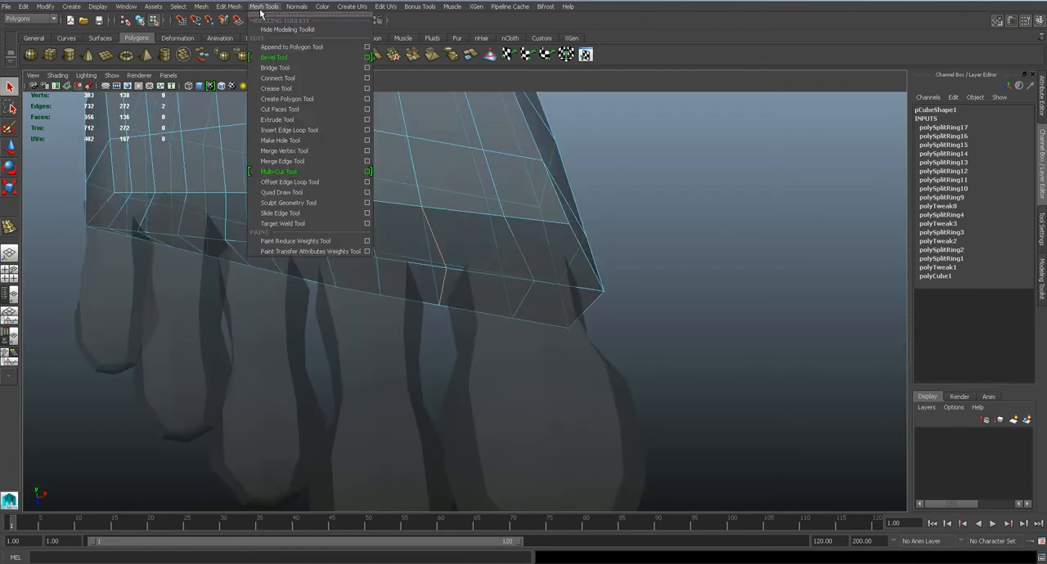
{"action": "left_click", "coordinate": [304, 66]}
{"action": "left_click_drag", "start_coordinate": [437, 241], "coordinate": [429, 201]}
{"action": "key", "text": "q"}
Target-weld the extra bevel vertices between the big and second toes onto the adjoining vertices on the foot's upper side and sole
{"action": "right_click_drag", "start_coordinate": [407, 189], "coordinate": [372, 190]}
{"action": "left_click_drag", "start_coordinate": [428, 216], "coordinate": [447, 227], "text": "alt"}
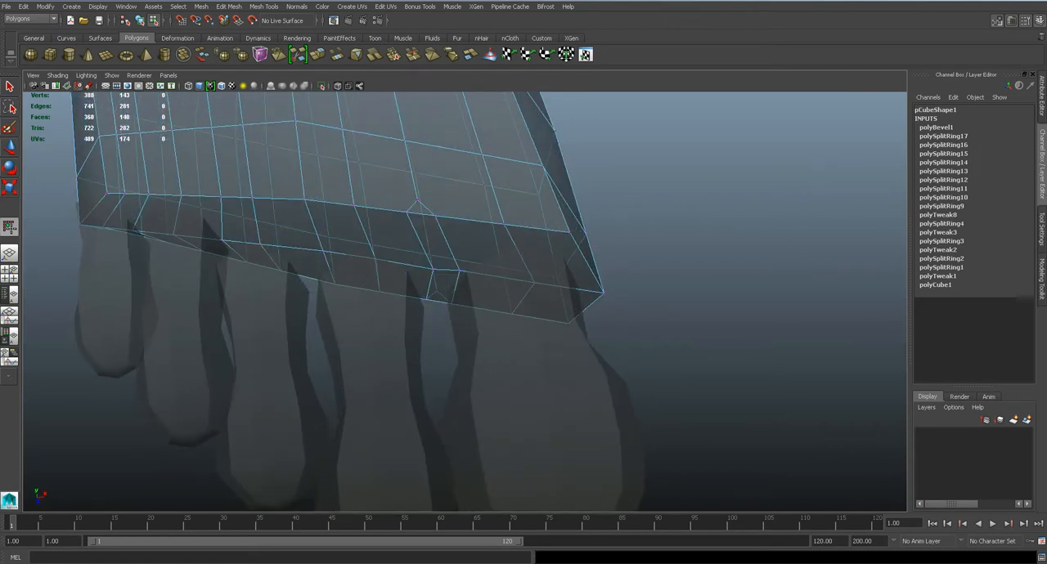
{"action": "left_click", "coordinate": [1042, 275]}
{"action": "left_click", "coordinate": [1015, 385]}
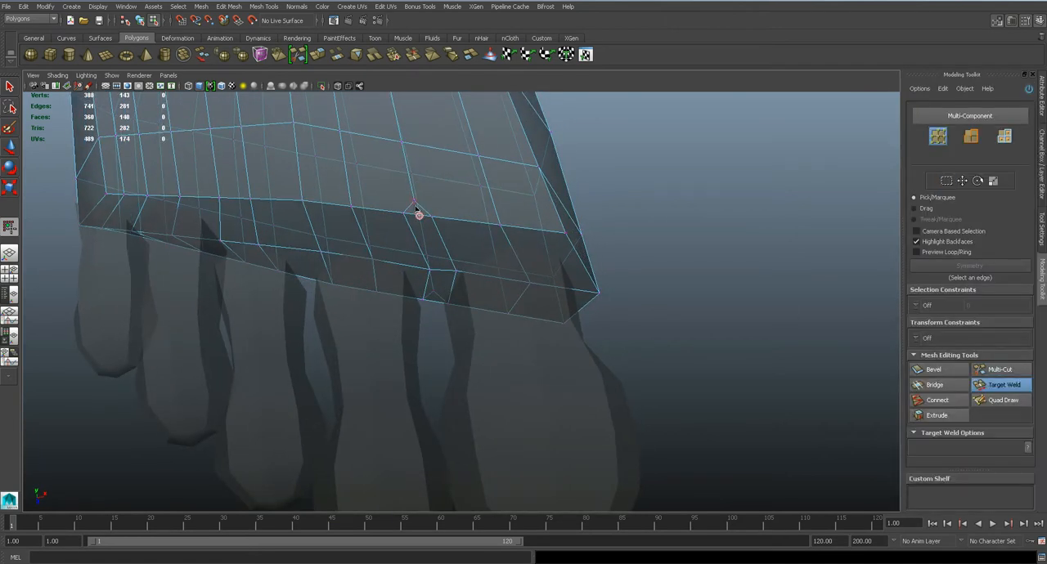
{"action": "left_click_drag", "start_coordinate": [407, 148], "coordinate": [407, 148]}
{"action": "left_click_drag", "start_coordinate": [437, 264], "coordinate": [441, 160], "text": "alt"}
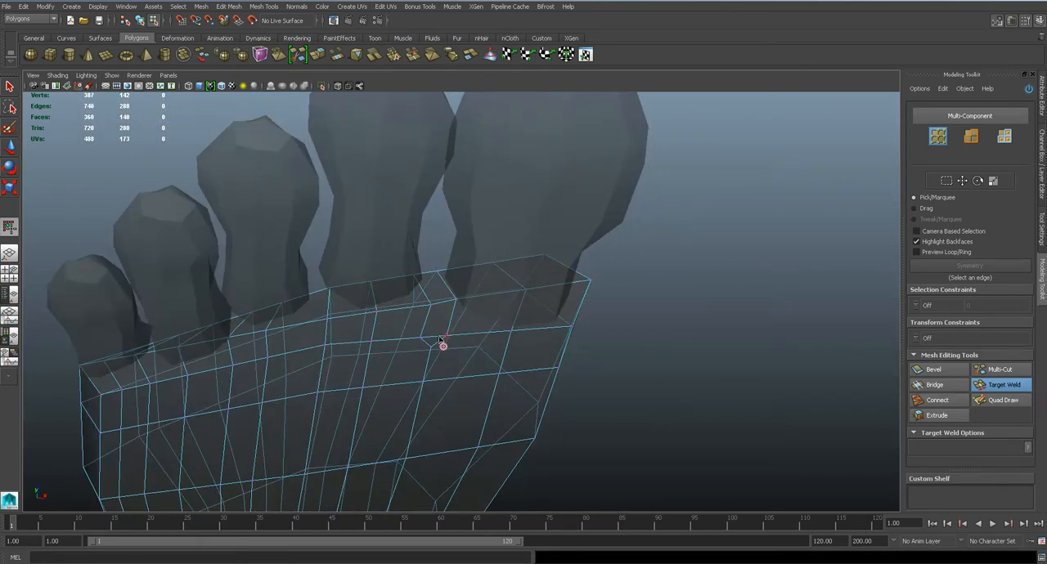
{"action": "left_click_drag", "start_coordinate": [433, 350], "coordinate": [432, 352]}
{"action": "left_click_drag", "start_coordinate": [465, 278], "coordinate": [465, 373], "text": "alt"}
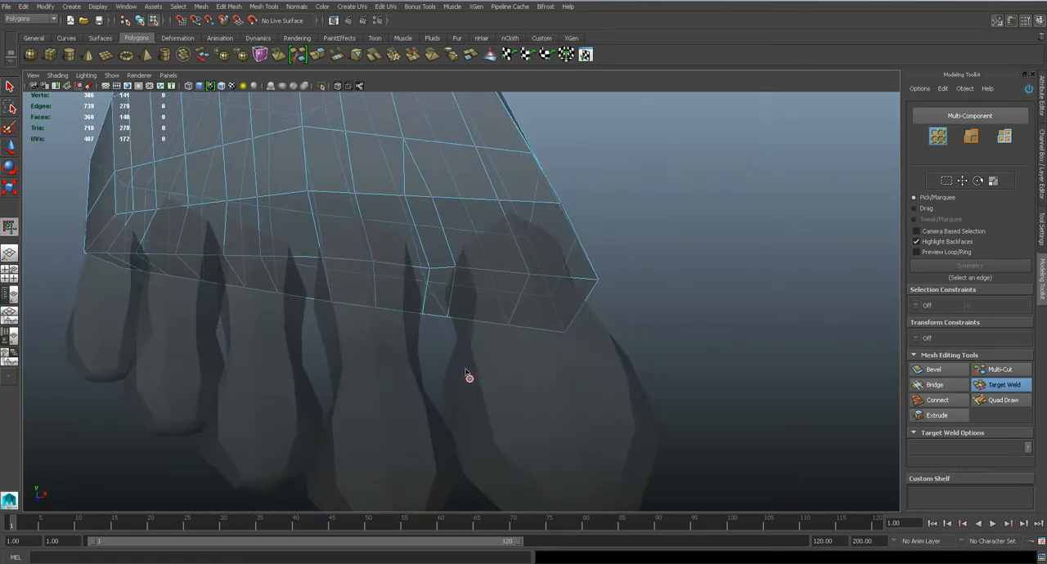
Delete the four toe-end faces of the foot body that face the big toe
{"action": "key", "text": "q"}
{"action": "right_click", "coordinate": [468, 266]}
{"action": "left_click", "coordinate": [467, 290]}
{"action": "left_click", "coordinate": [476, 227]}
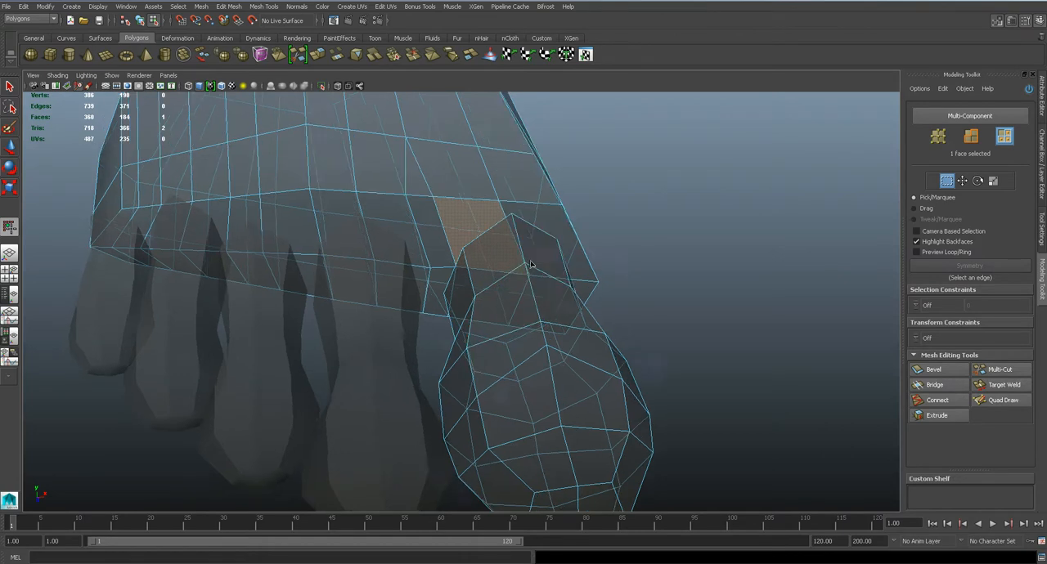
{"action": "left_click", "coordinate": [562, 257], "text": "shift"}
{"action": "left_click", "coordinate": [582, 313], "text": "shift"}
{"action": "mouse_move", "coordinate": [494, 402]}
{"action": "left_mouse_down", "text": "alt"}
{"action": "mouse_move", "coordinate": [482, 310]}
{"action": "mouse_move", "coordinate": [494, 395]}
{"action": "left_mouse_up", "text": "alt"}
{"action": "key", "text": "Delete"}
Bevel the two toe-end edges of the foot body between the second and third toes
{"action": "left_click_drag", "start_coordinate": [524, 290], "coordinate": [461, 248], "text": "alt"}
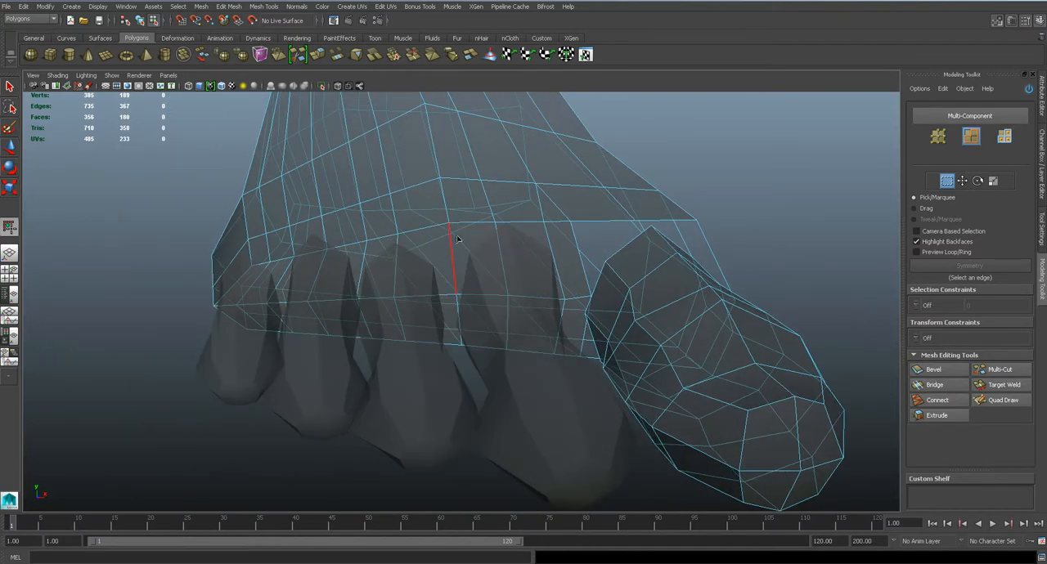
{"action": "left_click", "coordinate": [450, 245]}
{"action": "left_click_drag", "start_coordinate": [459, 309], "coordinate": [462, 266], "text": "alt"}
{"action": "left_click", "coordinate": [449, 343], "text": "shift"}
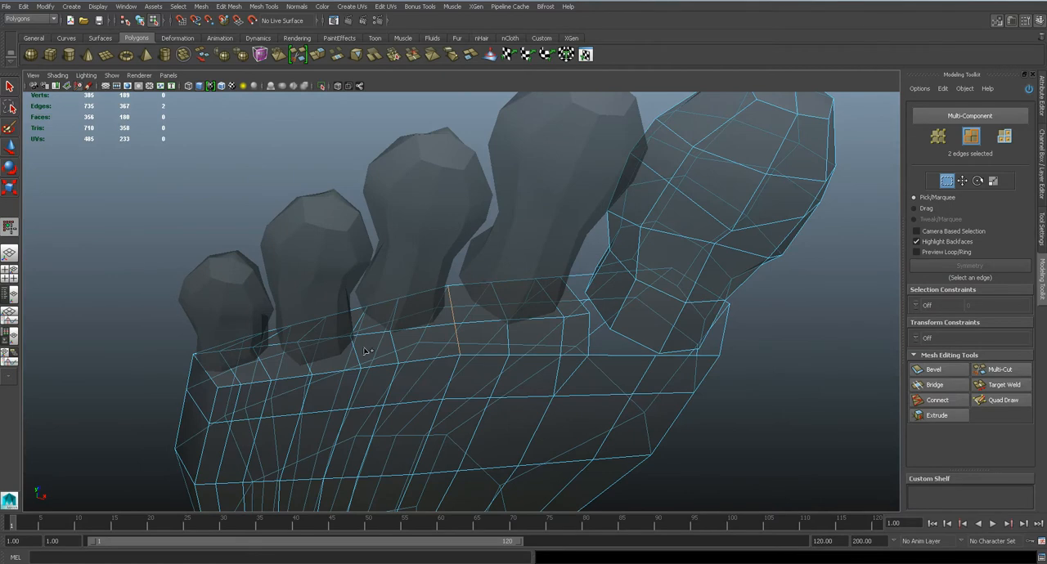
{"action": "left_click_drag", "start_coordinate": [357, 355], "coordinate": [388, 347], "text": "alt"}
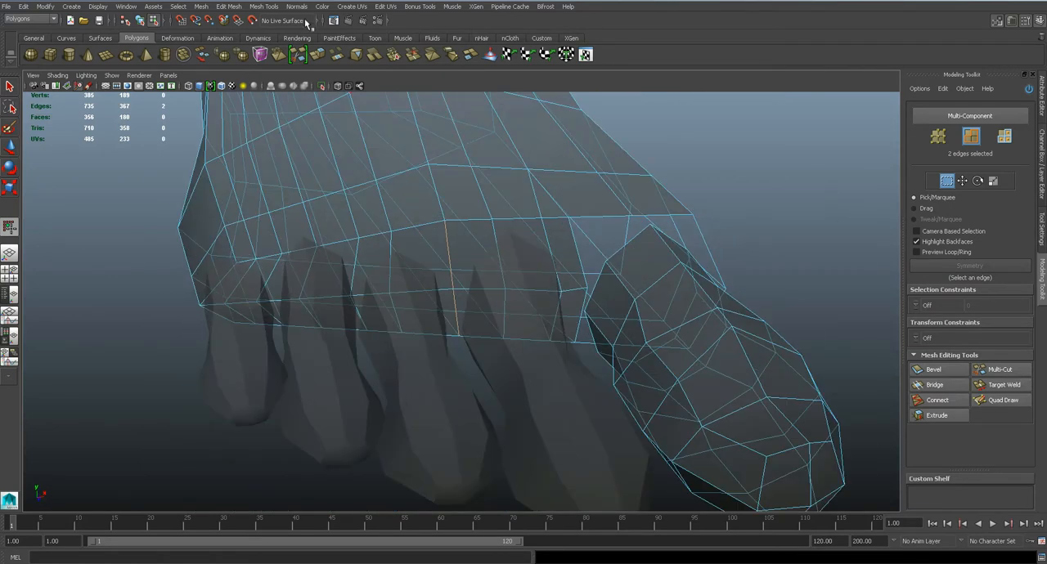
{"action": "left_click", "coordinate": [260, 7]}
{"action": "left_click", "coordinate": [269, 61]}
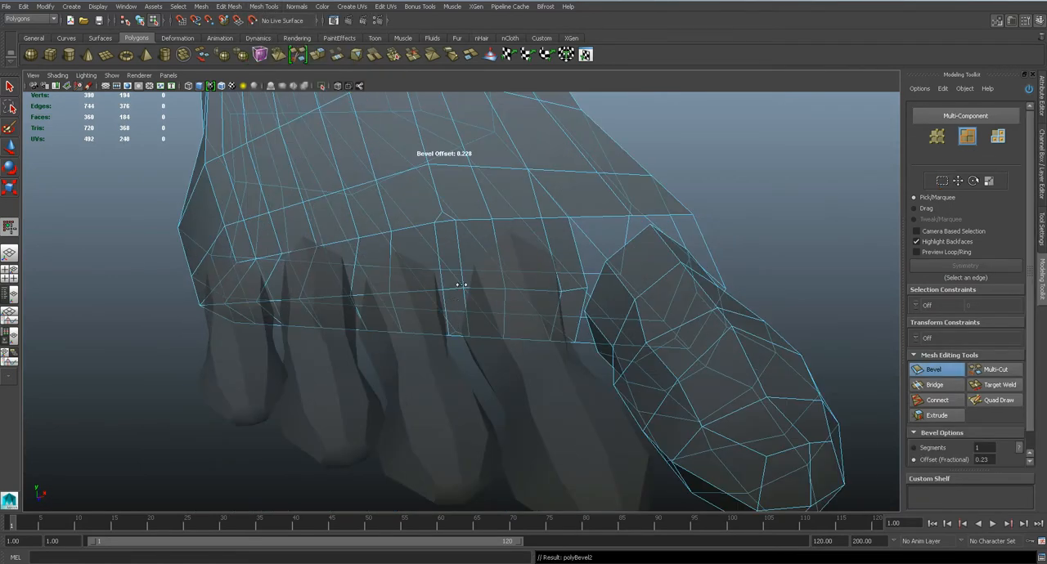
{"action": "key", "text": "q"}
Bevel the two toe-end edges of the foot body between the third and fourth toes
{"action": "middle_click_drag", "start_coordinate": [426, 247], "coordinate": [429, 296], "text": "alt"}
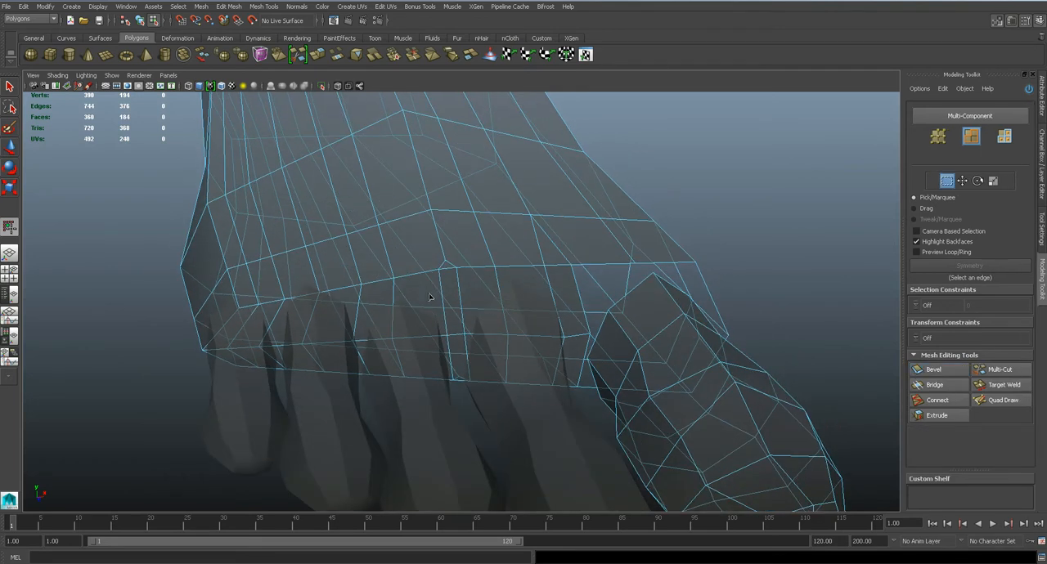
{"action": "left_click", "coordinate": [360, 305]}
{"action": "left_click_drag", "start_coordinate": [360, 305], "coordinate": [358, 328], "text": "alt"}
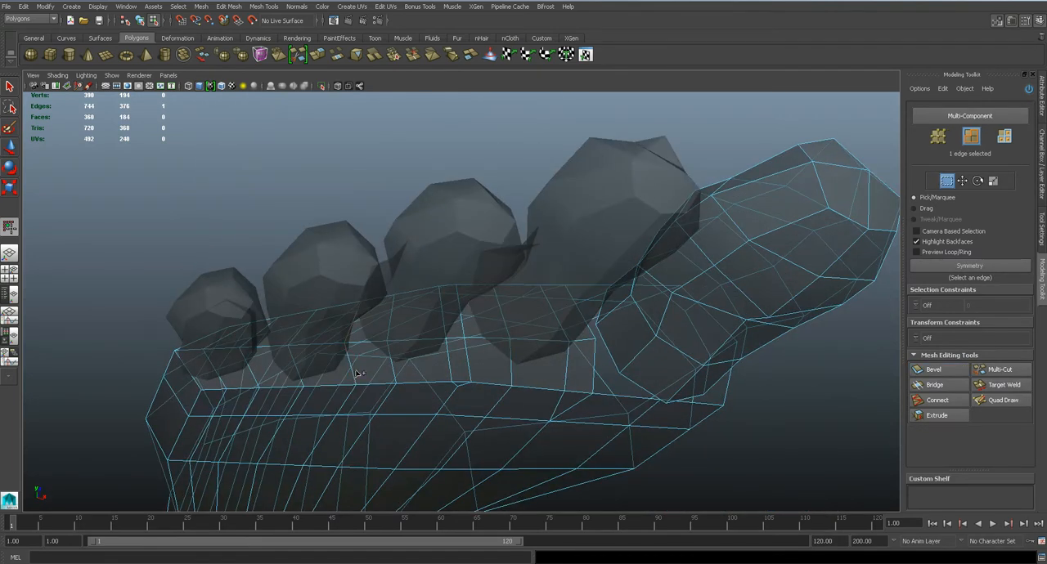
{"action": "left_click_drag", "start_coordinate": [355, 364], "coordinate": [351, 351], "text": "alt"}
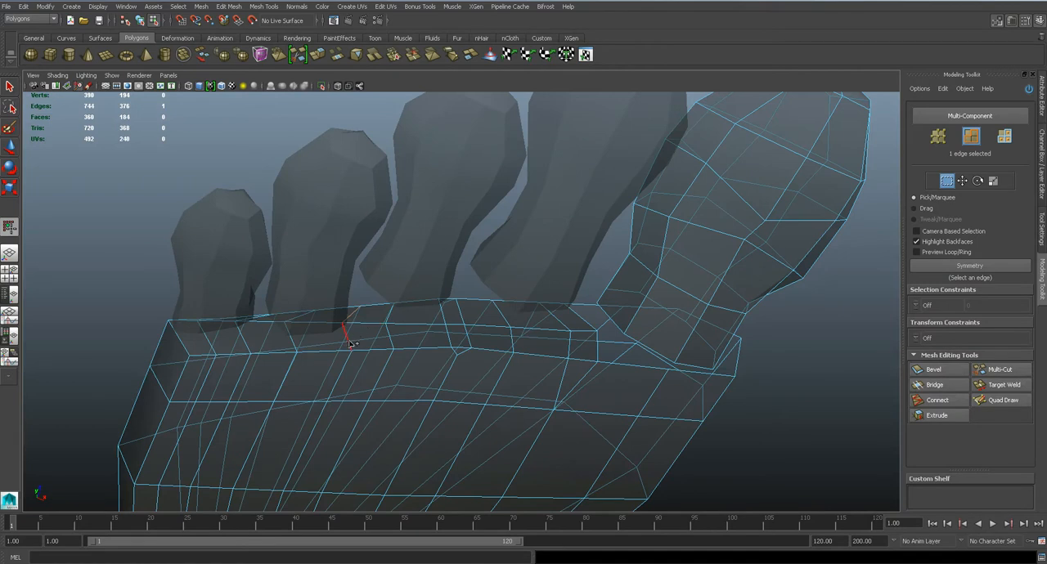
{"action": "key", "text": "ctrl+b"}
{"action": "left_click_drag", "start_coordinate": [350, 344], "coordinate": [368, 325]}
{"action": "key", "text": "q"}
Bevel the two toe-end edges of the foot body between the fourth toe and the little toe
{"action": "left_click_drag", "start_coordinate": [245, 336], "coordinate": [269, 385], "text": "alt"}
{"action": "left_click", "coordinate": [260, 335]}
{"action": "left_click_drag", "start_coordinate": [261, 336], "coordinate": [264, 292], "text": "alt"}
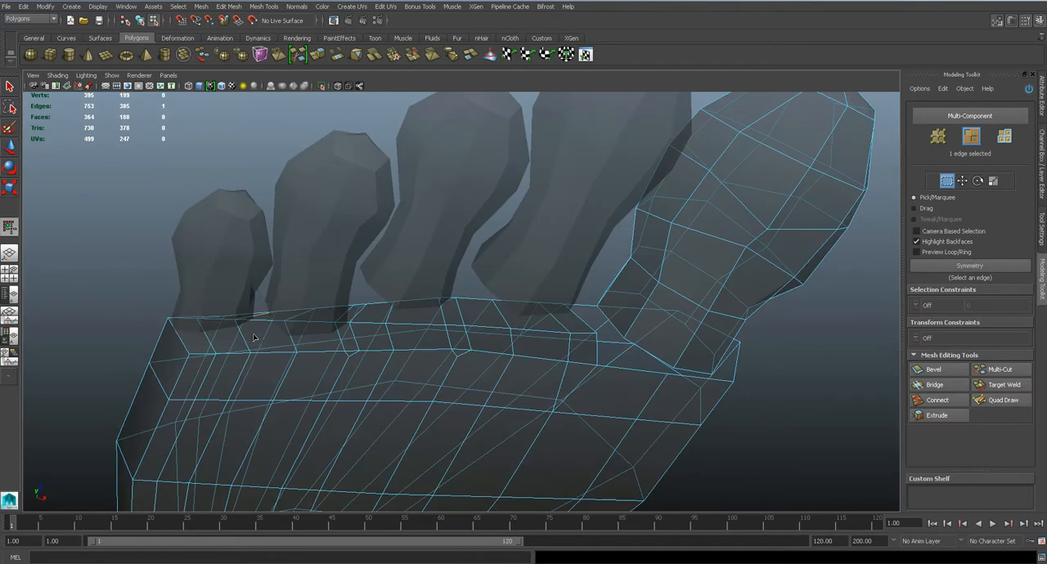
{"action": "left_click", "coordinate": [245, 343], "text": "shift"}
{"action": "key", "text": "ctrl+b"}
{"action": "key", "text": "q"}
Target-weld the extra bevel vertices at the three smaller toe gaps onto the adjoining vertices on the sole side
{"action": "right_click_drag", "start_coordinate": [424, 294], "coordinate": [385, 277]}
{"action": "middle_click_drag", "start_coordinate": [531, 360], "coordinate": [498, 257], "text": "alt"}
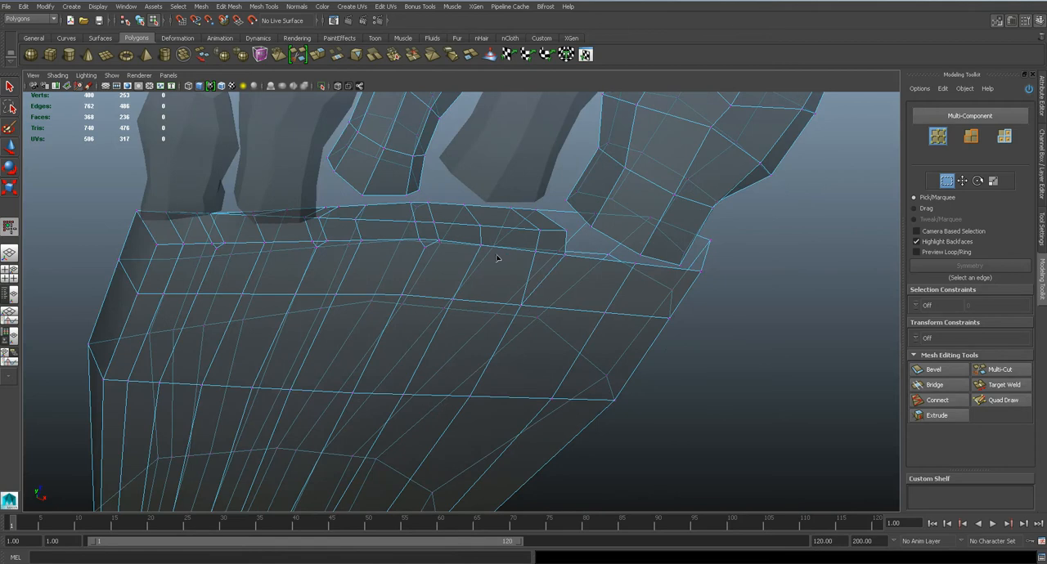
{"action": "left_click", "coordinate": [1004, 384]}
{"action": "left_click_drag", "start_coordinate": [412, 294], "coordinate": [411, 295]}
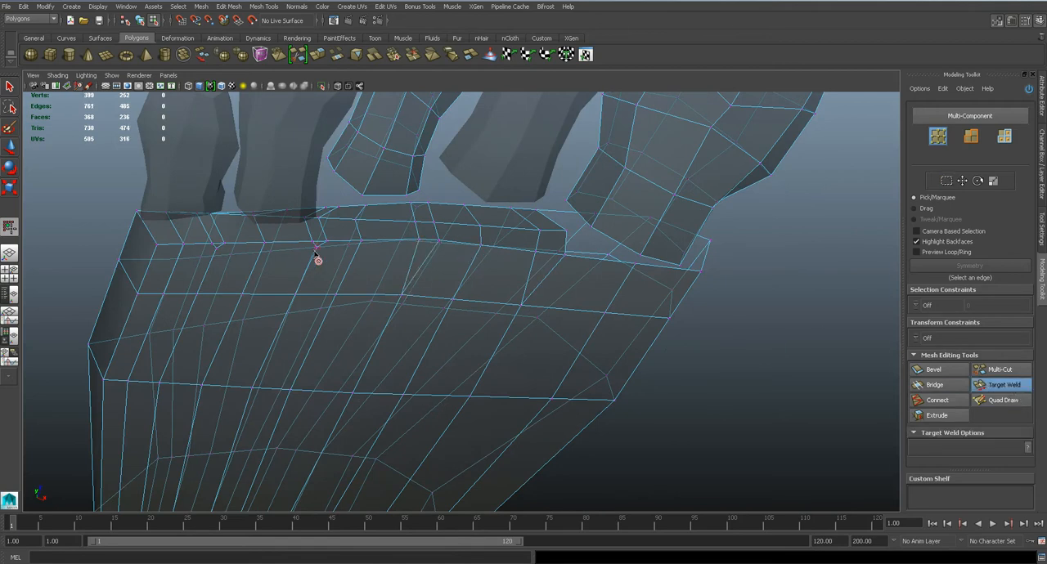
{"action": "left_click_drag", "start_coordinate": [302, 292], "coordinate": [302, 294]}
{"action": "left_click_drag", "start_coordinate": [209, 289], "coordinate": [215, 247]}
Target-weld the extra bevel vertices at the three smaller toe gaps onto the adjoining vertices on the foot's upper side
{"action": "left_click_drag", "start_coordinate": [303, 234], "coordinate": [318, 325], "text": "alt"}
{"action": "left_click_drag", "start_coordinate": [395, 233], "coordinate": [393, 260]}
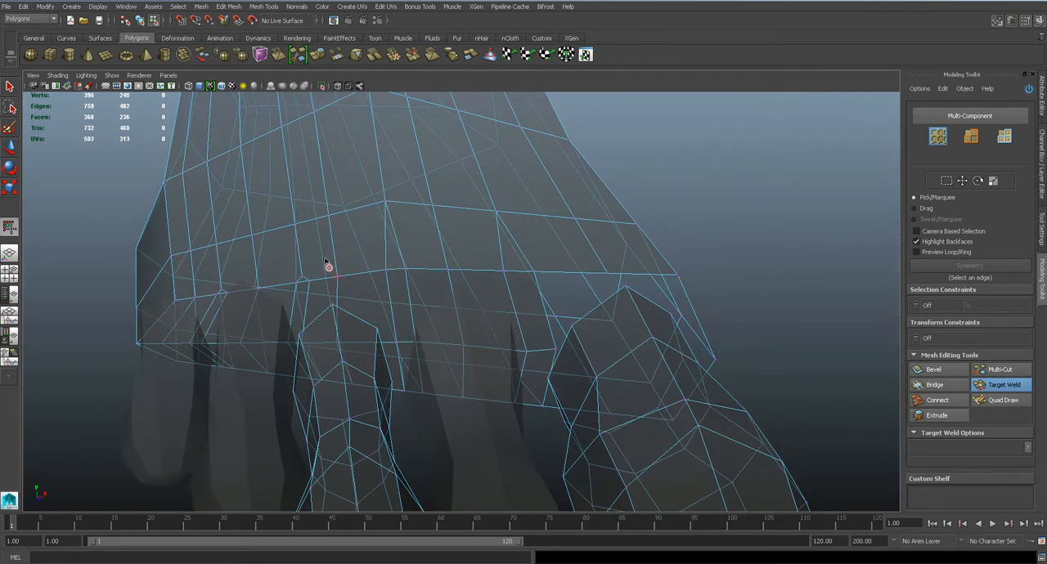
{"action": "left_click_drag", "start_coordinate": [303, 277], "coordinate": [298, 283]}
{"action": "left_click_drag", "start_coordinate": [412, 301], "coordinate": [424, 310], "text": "alt"}
{"action": "key", "text": "q"}
Delete the sixteen toe-end faces facing the four smaller toes, keeping the narrow strips between the toes
{"action": "right_click_drag", "start_coordinate": [450, 316], "coordinate": [452, 340]}
{"action": "left_click_drag", "start_coordinate": [453, 339], "coordinate": [471, 327], "text": "alt"}
{"action": "left_click", "coordinate": [470, 327]}
{"action": "left_click", "coordinate": [425, 287], "text": "shift"}
{"action": "left_click_drag", "start_coordinate": [425, 287], "coordinate": [433, 290], "text": "alt"}
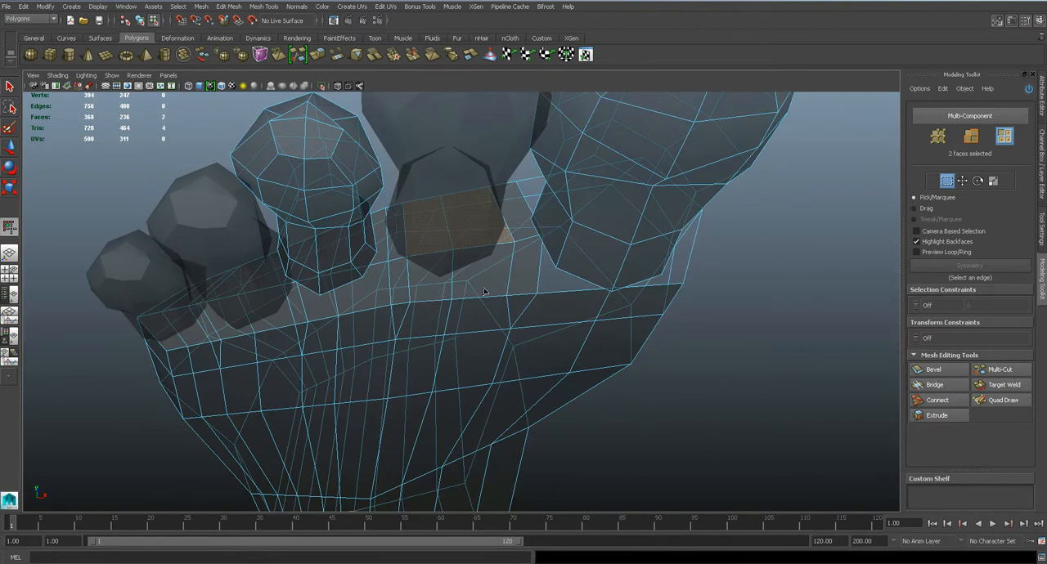
{"action": "left_click", "coordinate": [432, 289], "text": "shift"}
{"action": "left_click", "coordinate": [357, 295], "text": "shift"}
{"action": "left_click", "coordinate": [316, 308], "text": "shift"}
{"action": "left_click", "coordinate": [279, 318], "text": "shift"}
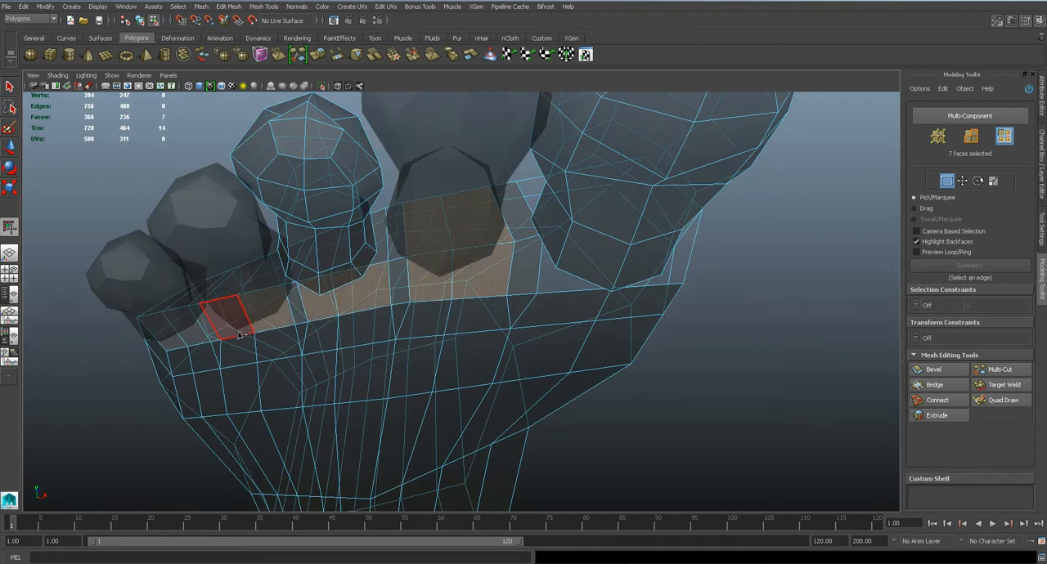
{"action": "left_click", "coordinate": [242, 335], "text": "shift"}
{"action": "left_click", "coordinate": [187, 340], "text": "shift"}
{"action": "left_click", "coordinate": [173, 344], "text": "shift"}
{"action": "left_click_drag", "start_coordinate": [173, 345], "coordinate": [345, 291], "text": "alt"}
{"action": "left_click", "coordinate": [336, 278], "text": "shift"}
{"action": "left_click", "coordinate": [324, 279], "text": "shift"}
{"action": "left_click", "coordinate": [285, 281], "text": "shift"}
{"action": "left_click", "coordinate": [303, 318], "text": "shift"}
{"action": "left_click", "coordinate": [253, 344], "text": "shift"}
{"action": "key", "text": "Delete"}
Save the scene and view the whole foot with its opened toe end
{"action": "left_click_drag", "start_coordinate": [219, 359], "coordinate": [470, 278], "text": "alt"}
{"action": "left_click", "coordinate": [254, 257]}
{"action": "key", "text": "ctrl+s"}
{"action": "right_click_drag", "start_coordinate": [485, 262], "coordinate": [563, 236]}
{"action": "scroll", "coordinate": [562, 237], "scroll_direction": "down", "scroll_amount": 5}
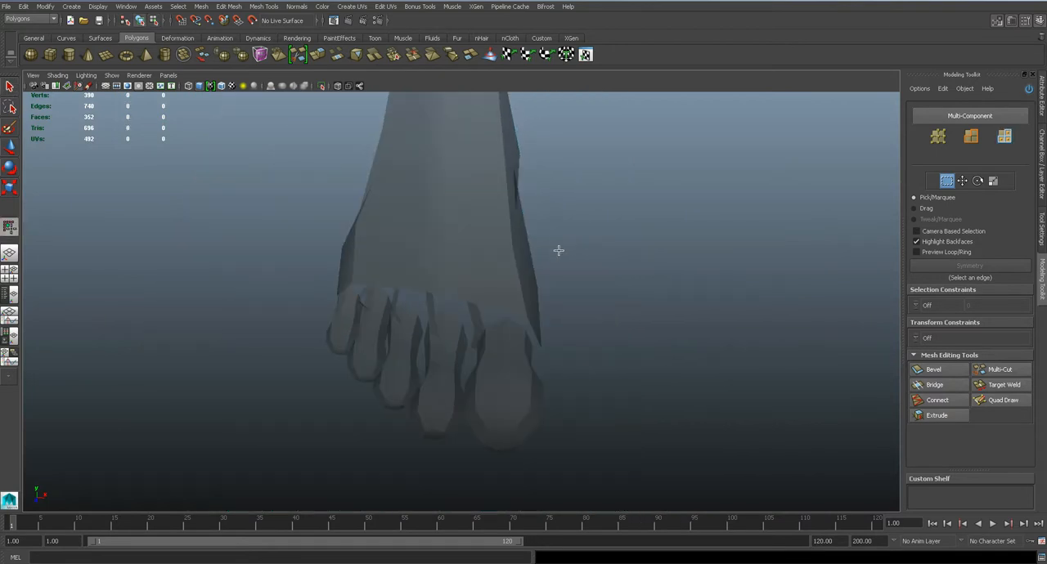
Combine the foot body and the big toe into one mesh
{"action": "left_click_drag", "start_coordinate": [567, 276], "coordinate": [650, 248], "text": "alt"}
{"action": "left_click", "coordinate": [557, 262]}
{"action": "left_click_drag", "start_coordinate": [557, 262], "coordinate": [594, 264], "text": "alt"}
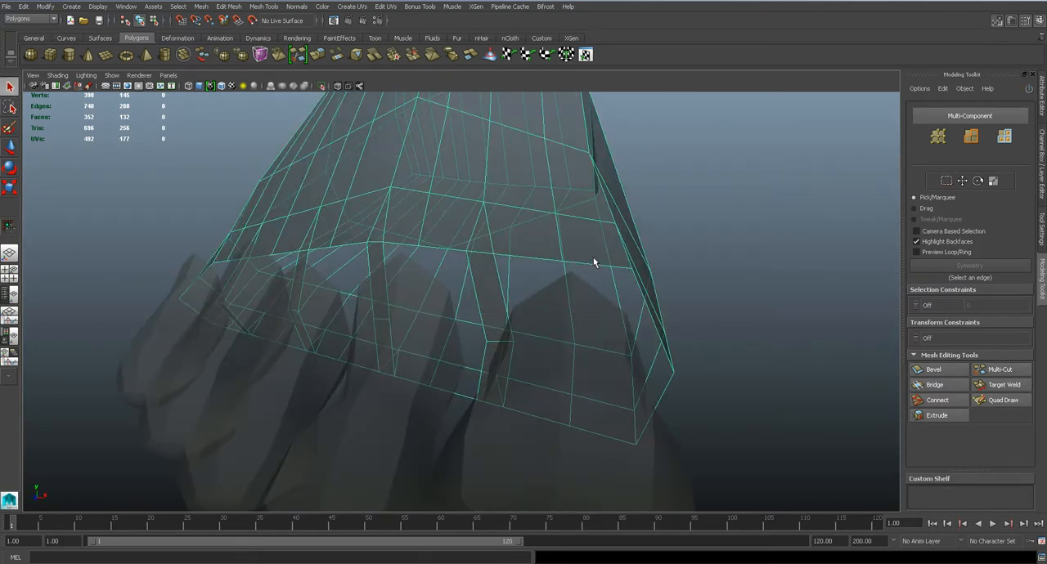
{"action": "left_click", "coordinate": [585, 324], "text": "shift"}
{"action": "left_click", "coordinate": [201, 7]}
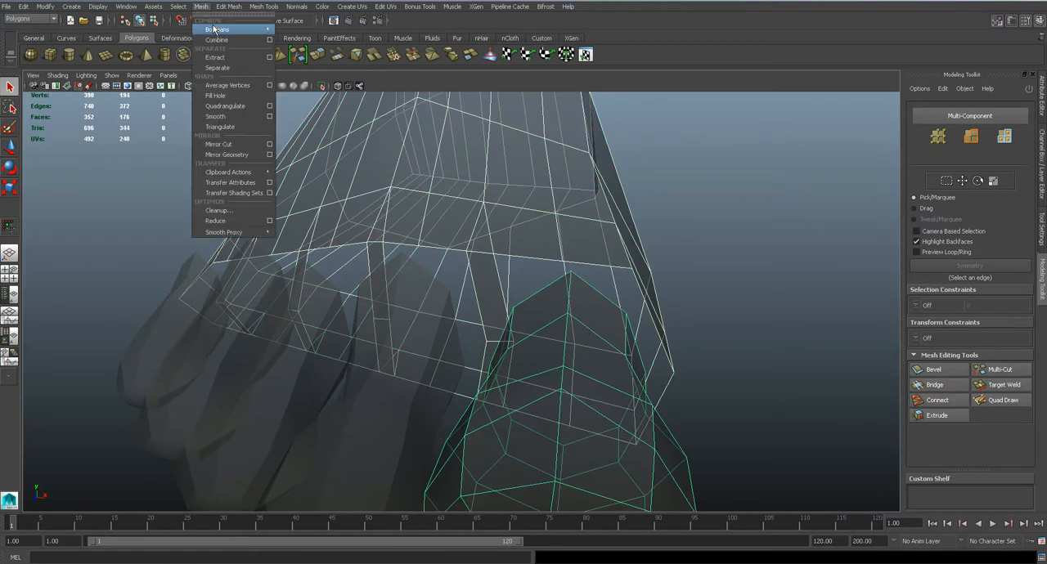
{"action": "left_click", "coordinate": [217, 40]}
Target-weld the big toe's base vertices to the facing vertices of the foot's opening, starting on the upper side
{"action": "left_click_drag", "start_coordinate": [603, 285], "coordinate": [591, 258], "text": "alt"}
{"action": "right_click_drag", "start_coordinate": [591, 257], "coordinate": [544, 257]}
{"action": "mouse_move", "coordinate": [625, 308]}
{"action": "left_mouse_down", "text": "alt"}
{"action": "mouse_move", "coordinate": [599, 293]}
{"action": "mouse_move", "coordinate": [610, 310]}
{"action": "left_mouse_up", "text": "alt"}
{"action": "left_click", "coordinate": [993, 385]}
{"action": "left_click_drag", "start_coordinate": [545, 293], "coordinate": [579, 300]}
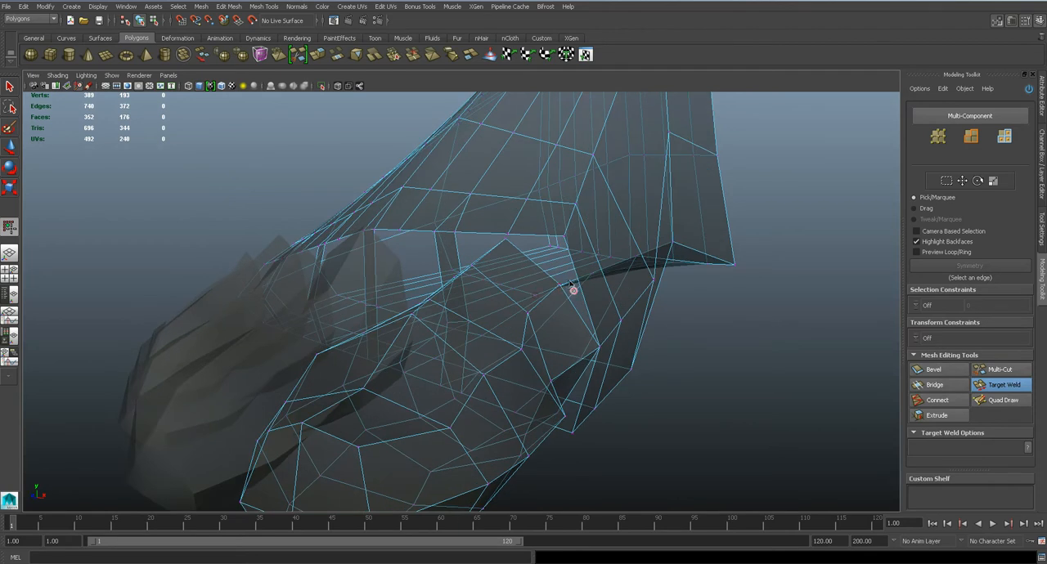
{"action": "left_click_drag", "start_coordinate": [560, 290], "coordinate": [583, 331]}
{"action": "left_click_drag", "start_coordinate": [583, 330], "coordinate": [604, 329], "text": "alt"}
{"action": "left_click_drag", "start_coordinate": [552, 277], "coordinate": [565, 249]}
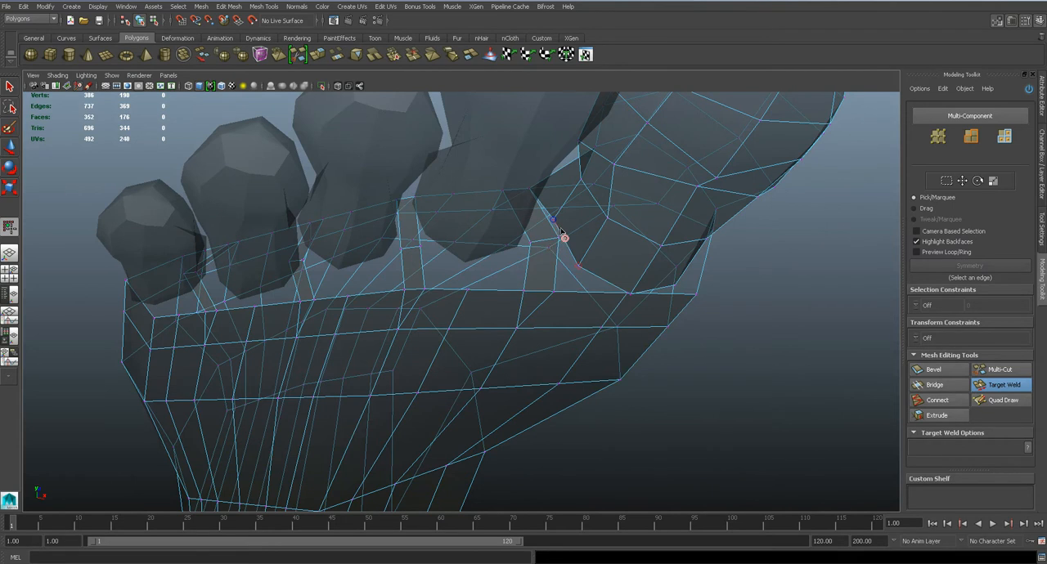
Undo the last misplaced weld and target-weld the big toe's remaining sole-side vertices to the foot's opening
{"action": "left_click_drag", "start_coordinate": [564, 253], "coordinate": [609, 270], "text": "alt"}
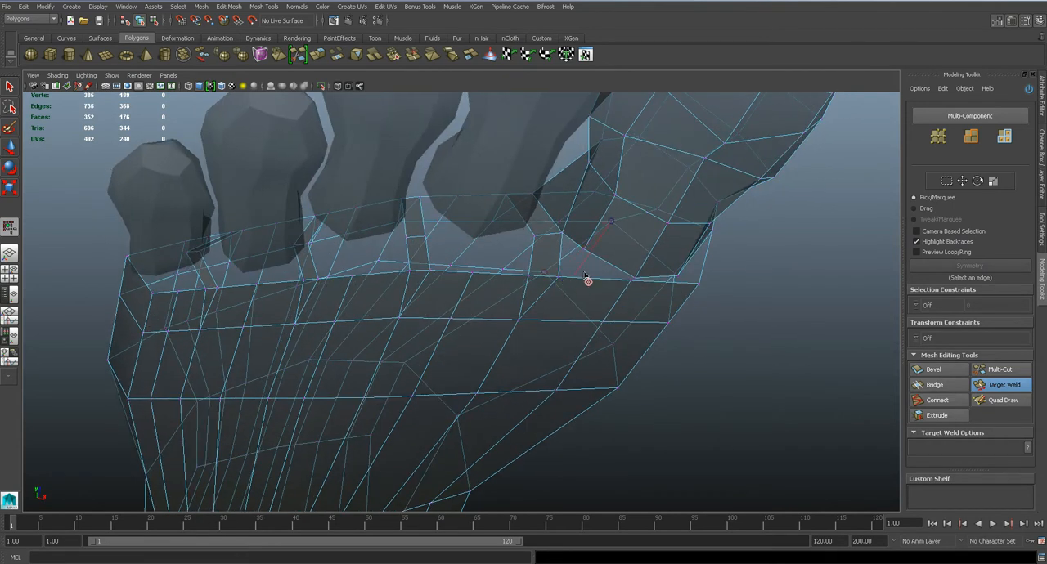
{"action": "key", "text": "ctrl+z"}
{"action": "left_click_drag", "start_coordinate": [583, 248], "coordinate": [535, 262]}
{"action": "right_click_drag", "start_coordinate": [561, 254], "coordinate": [562, 228]}
{"action": "left_click", "coordinate": [625, 246]}
{"action": "left_click", "coordinate": [577, 261], "text": "shift"}
{"action": "left_click", "coordinate": [545, 285], "text": "shift"}
{"action": "mouse_move", "coordinate": [546, 289]}
{"action": "left_mouse_down", "text": "alt"}
{"action": "mouse_move", "coordinate": [626, 264]}
{"action": "mouse_move", "coordinate": [560, 279]}
{"action": "left_mouse_up", "text": "alt"}
Move two edges on the foot's inner side behind the big toe slightly inward along X and preview the foot smoothed
{"action": "key", "text": "w"}
{"action": "left_click", "coordinate": [653, 316]}
{"action": "left_click", "coordinate": [582, 285]}
{"action": "left_click", "coordinate": [569, 266], "text": "shift"}
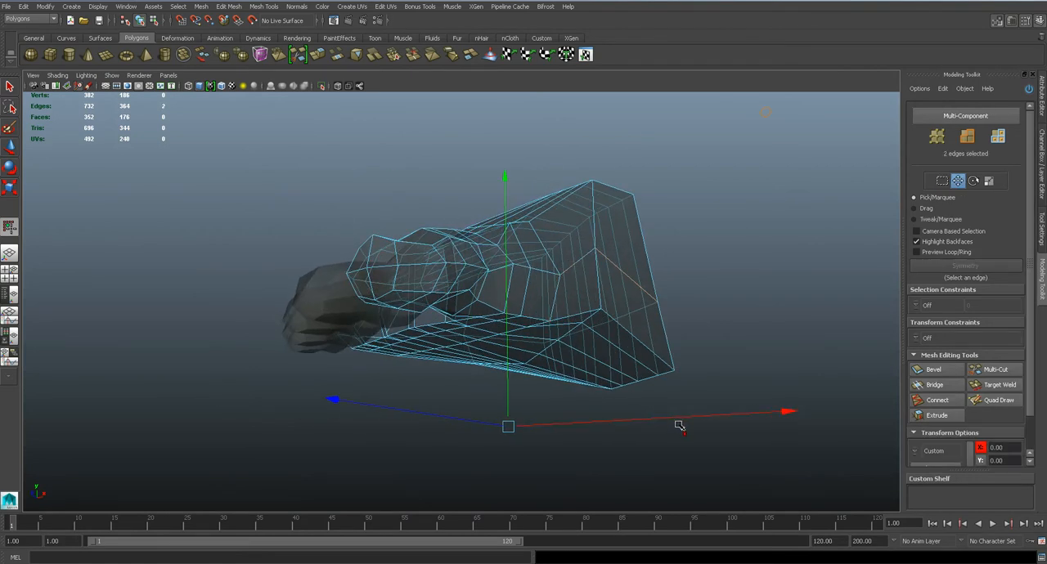
{"action": "left_click_drag", "start_coordinate": [679, 415], "coordinate": [656, 375]}
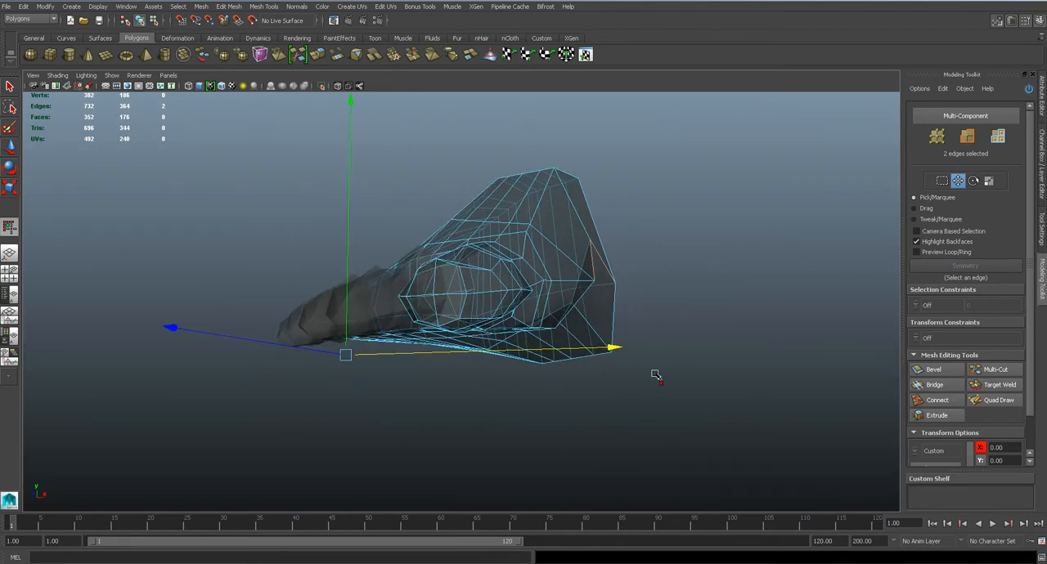
{"action": "left_click", "coordinate": [9, 168]}
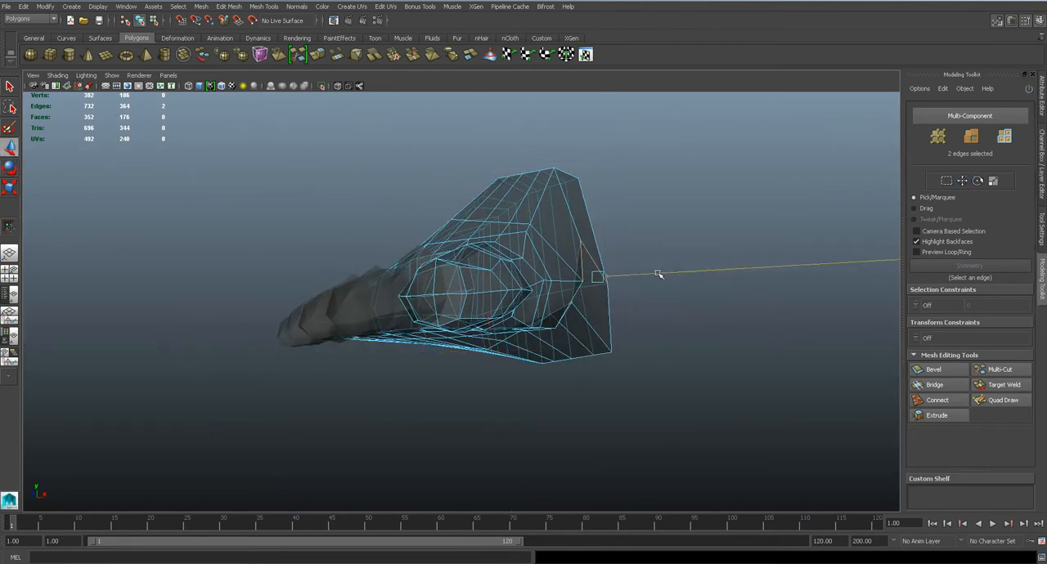
{"action": "key", "text": "3"}
{"action": "left_click_drag", "start_coordinate": [654, 278], "coordinate": [634, 374], "text": "alt"}
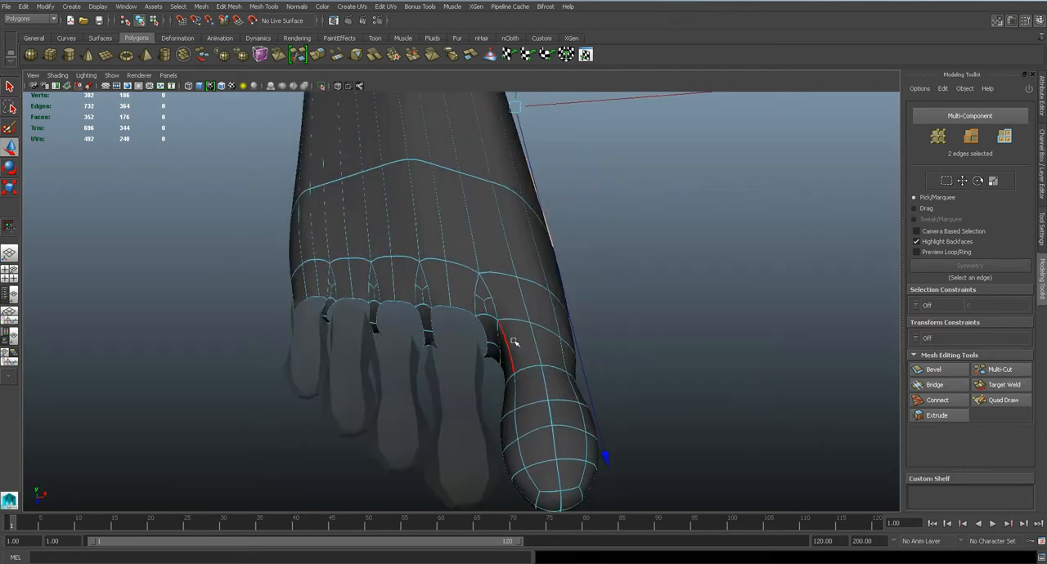
{"action": "right_click_drag", "start_coordinate": [516, 342], "coordinate": [591, 318], "text": "alt"}
{"action": "key", "text": "1"}
{"action": "key", "text": "3"}
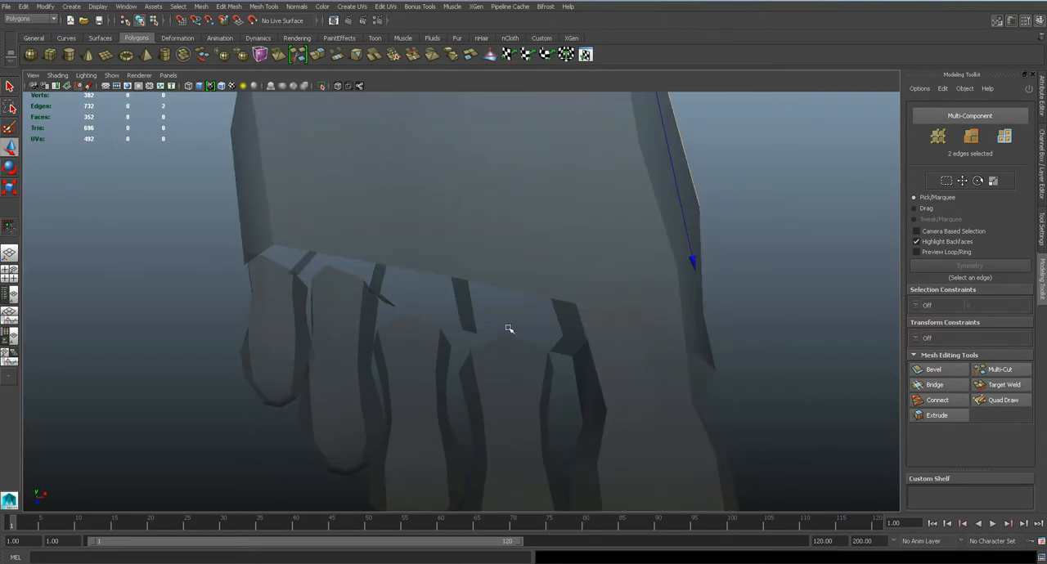
In the top view over the reference, move the two foot-opening vertices above the second toe forward to the toe's base
{"action": "key", "text": "space"}
{"action": "left_click_drag", "start_coordinate": [532, 301], "coordinate": [488, 300]}
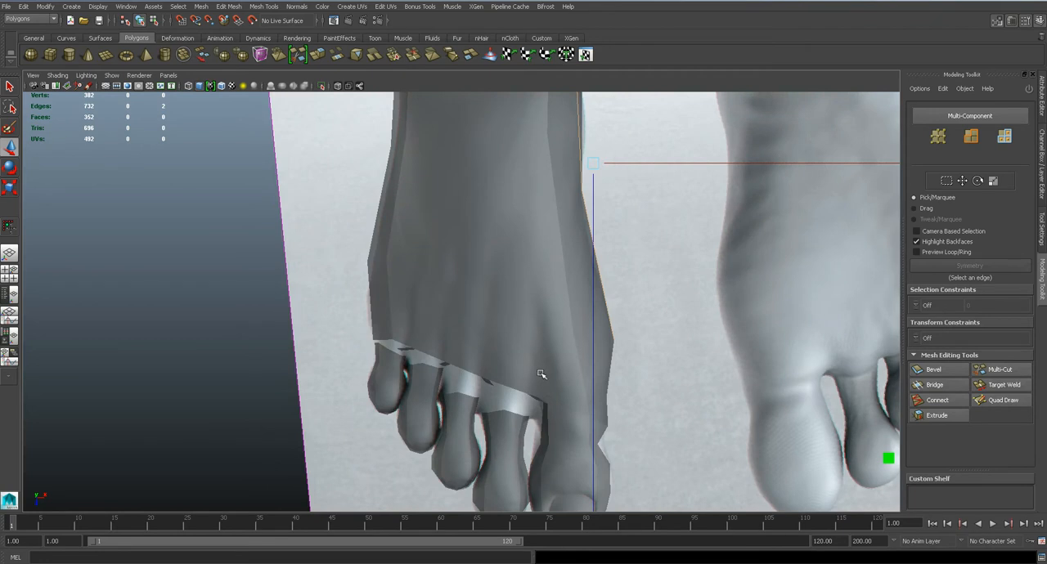
{"action": "middle_click_drag", "start_coordinate": [539, 434], "coordinate": [494, 325], "text": "alt"}
{"action": "scroll", "coordinate": [493, 325], "scroll_direction": "up", "scroll_amount": 3}
{"action": "left_click", "coordinate": [493, 237]}
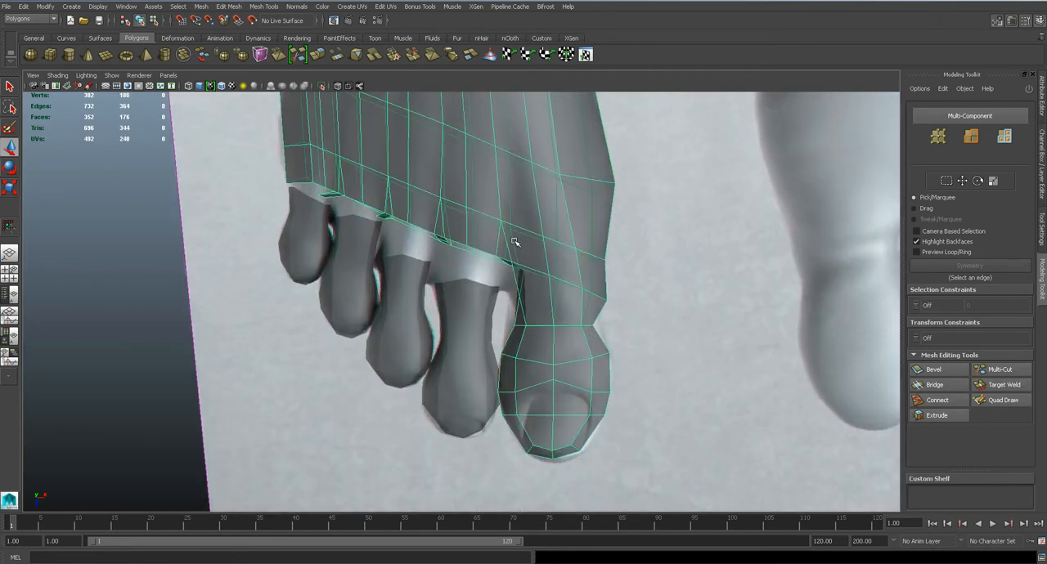
{"action": "key", "text": "f"}
{"action": "right_click_drag", "start_coordinate": [476, 255], "coordinate": [444, 246]}
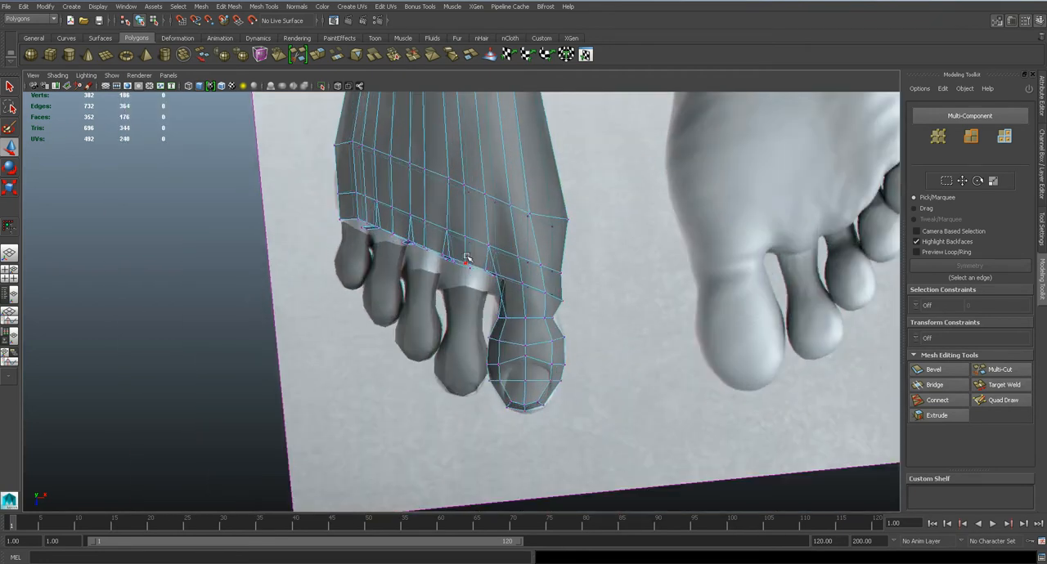
{"action": "scroll", "coordinate": [484, 324], "scroll_direction": "up", "scroll_amount": 4}
{"action": "left_click_drag", "start_coordinate": [460, 224], "coordinate": [502, 227]}
{"action": "scroll", "coordinate": [491, 266], "scroll_direction": "up", "scroll_amount": 3}
{"action": "key", "text": "space"}
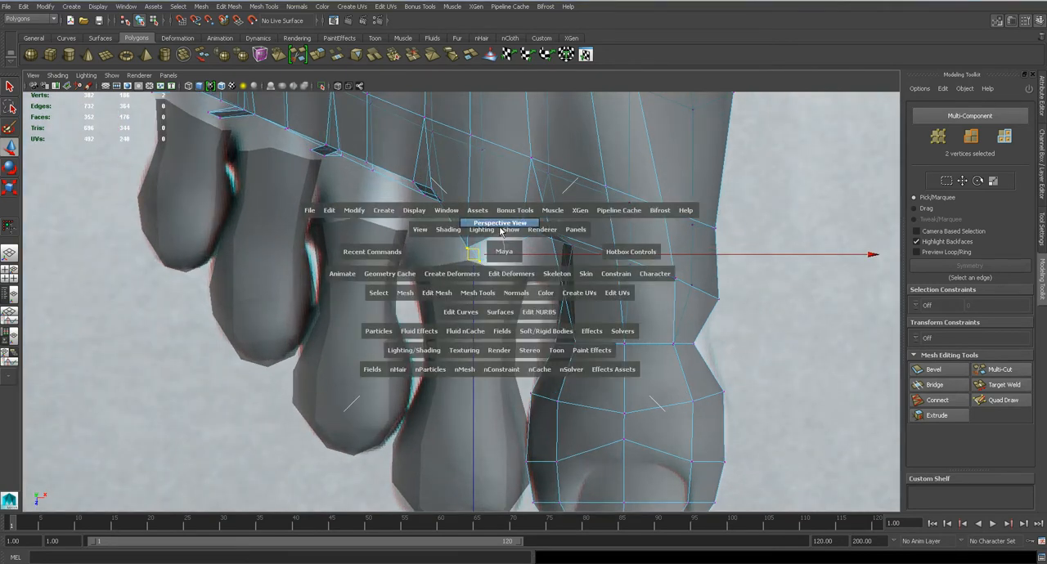
Combine the foot and the second toe into one mesh
{"action": "left_click_drag", "start_coordinate": [506, 297], "coordinate": [539, 243], "text": "alt"}
{"action": "key", "text": "q"}
{"action": "right_click_drag", "start_coordinate": [540, 243], "coordinate": [584, 235]}
{"action": "left_click", "coordinate": [502, 241]}
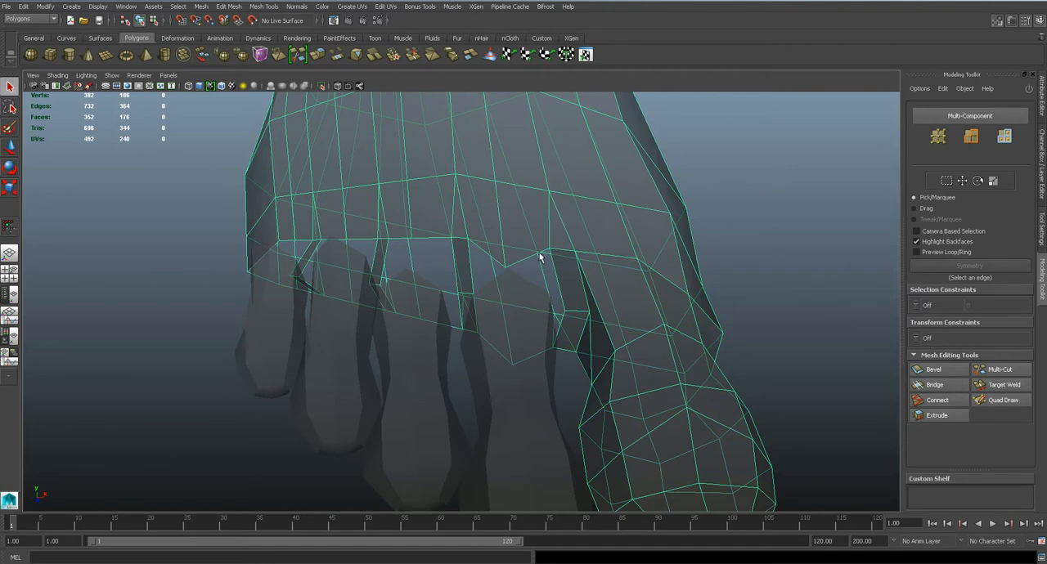
{"action": "left_click", "coordinate": [517, 325], "text": "shift"}
{"action": "left_click", "coordinate": [209, 5]}
{"action": "left_click", "coordinate": [215, 39]}
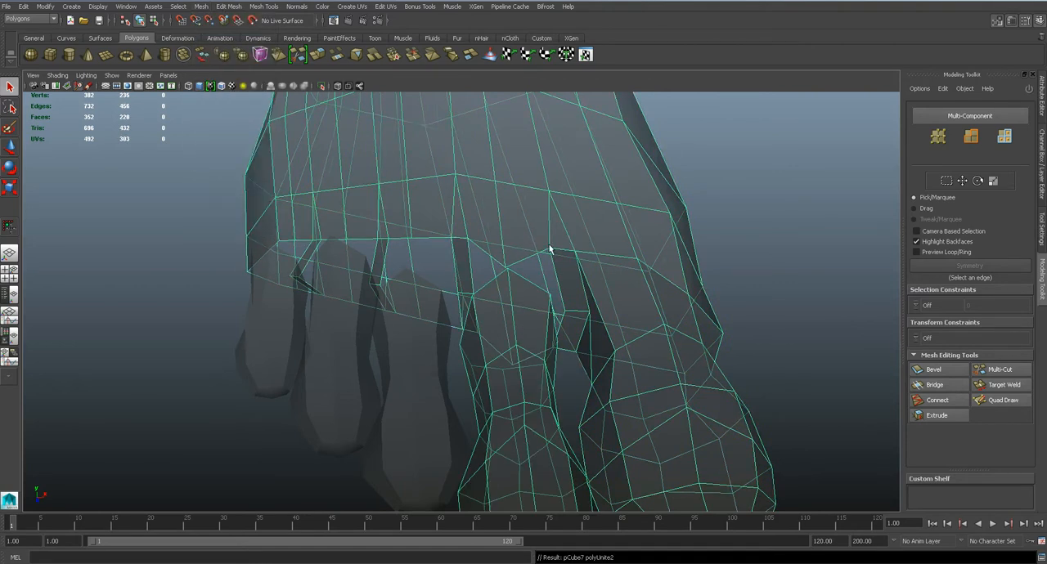
Target-weld the second toe's upper base vertices to the foot's opening, including the corner beside the big toe
{"action": "left_click_drag", "start_coordinate": [550, 238], "coordinate": [529, 245], "text": "alt"}
{"action": "right_click_drag", "start_coordinate": [529, 245], "coordinate": [482, 238]}
{"action": "scroll", "coordinate": [482, 234], "scroll_direction": "up", "scroll_amount": 5}
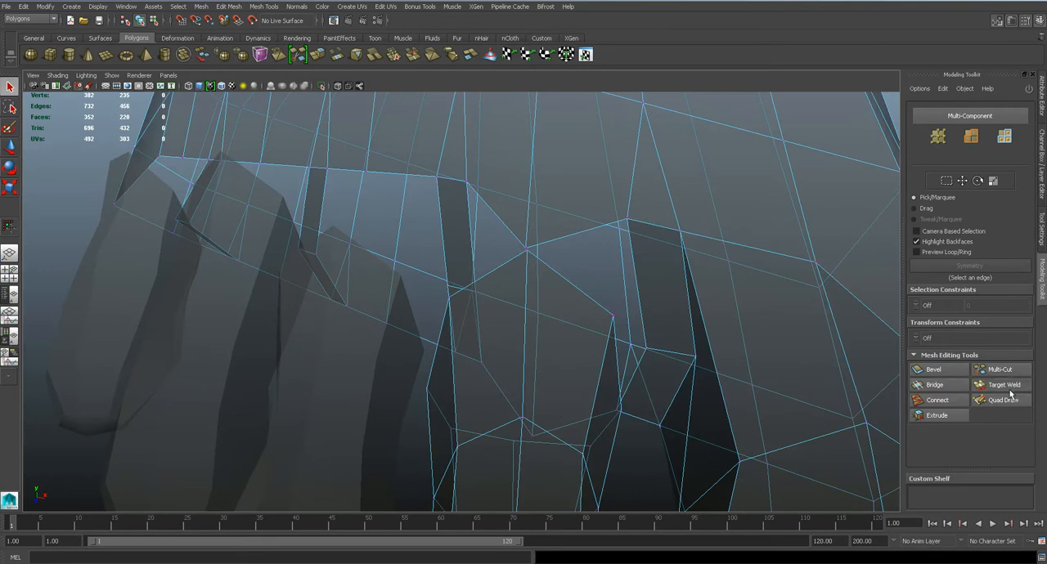
{"action": "left_click", "coordinate": [1002, 384]}
{"action": "left_click_drag", "start_coordinate": [528, 252], "coordinate": [529, 259]}
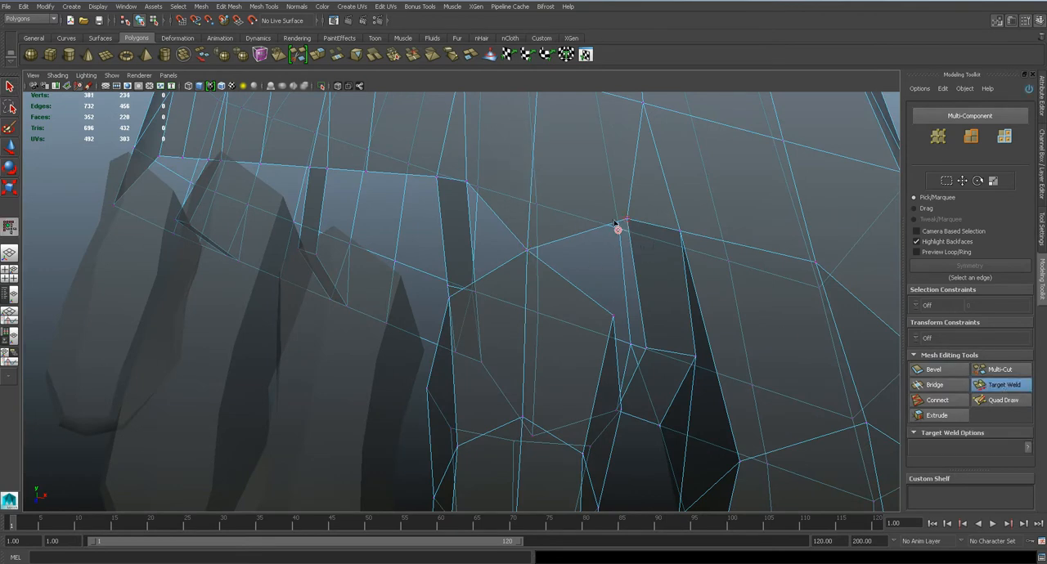
{"action": "left_click_drag", "start_coordinate": [631, 221], "coordinate": [613, 318]}
{"action": "left_click_drag", "start_coordinate": [613, 318], "coordinate": [606, 360], "text": "alt"}
{"action": "left_click_drag", "start_coordinate": [607, 360], "coordinate": [613, 258], "text": "alt"}
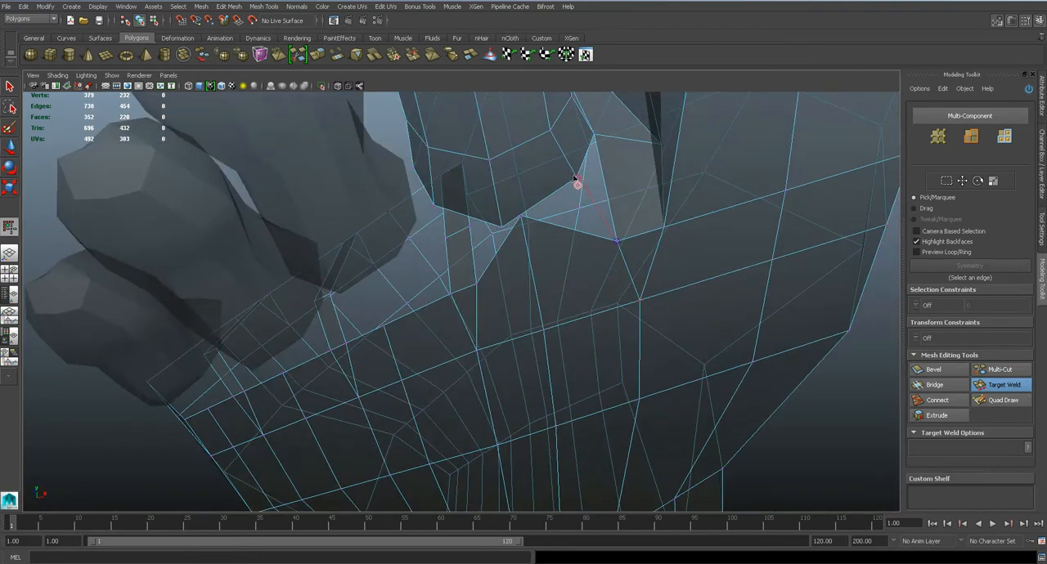
Target-weld the second toe's sole-side base vertices to the facing vertices on the foot's underside
{"action": "left_click_drag", "start_coordinate": [580, 188], "coordinate": [515, 226]}
{"action": "left_click_drag", "start_coordinate": [523, 260], "coordinate": [535, 298], "text": "alt"}
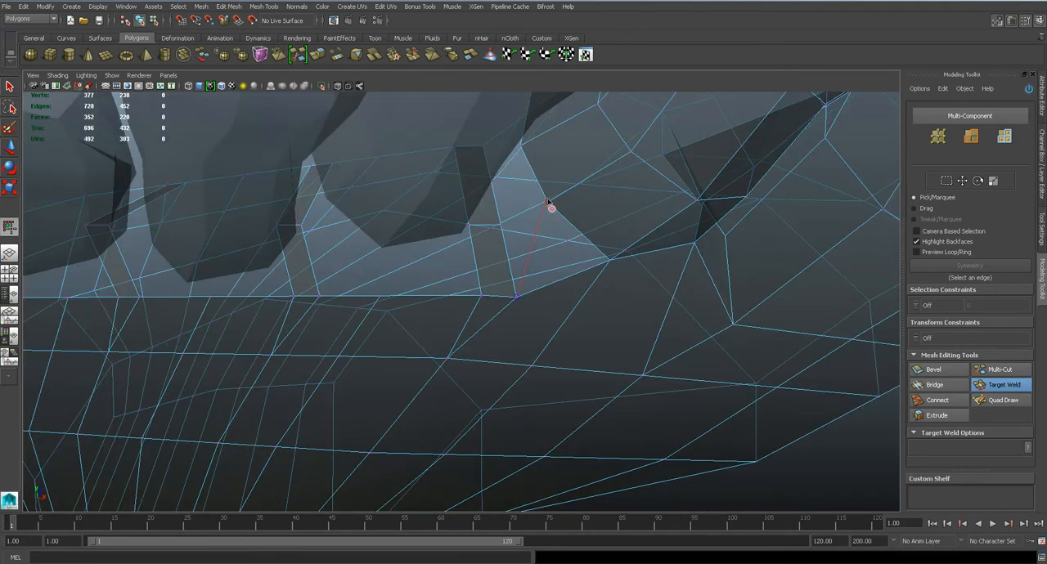
{"action": "left_click_drag", "start_coordinate": [551, 206], "coordinate": [502, 230]}
{"action": "left_click_drag", "start_coordinate": [513, 134], "coordinate": [513, 135]}
{"action": "left_click_drag", "start_coordinate": [514, 135], "coordinate": [496, 157], "text": "alt"}
{"action": "left_click_drag", "start_coordinate": [588, 284], "coordinate": [492, 281]}
Preview the two attached toes smoothed, return to the low-poly display and save the scene
{"action": "scroll", "coordinate": [591, 288], "scroll_direction": "down", "scroll_amount": 5}
{"action": "key", "text": "3"}
{"action": "scroll", "coordinate": [543, 319], "scroll_direction": "down", "scroll_amount": 5}
{"action": "key", "text": "1"}
{"action": "key", "text": "q"}
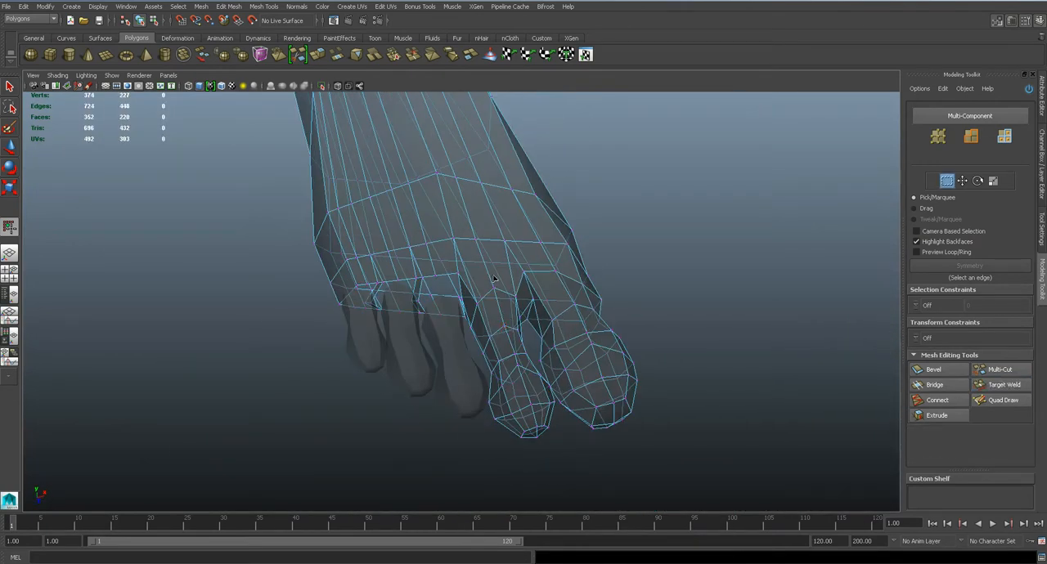
{"action": "right_click_drag", "start_coordinate": [492, 281], "coordinate": [554, 264]}
{"action": "scroll", "coordinate": [546, 263], "scroll_direction": "up", "scroll_amount": 5}
{"action": "left_click", "coordinate": [544, 262]}
{"action": "key", "text": "ctrl+s"}
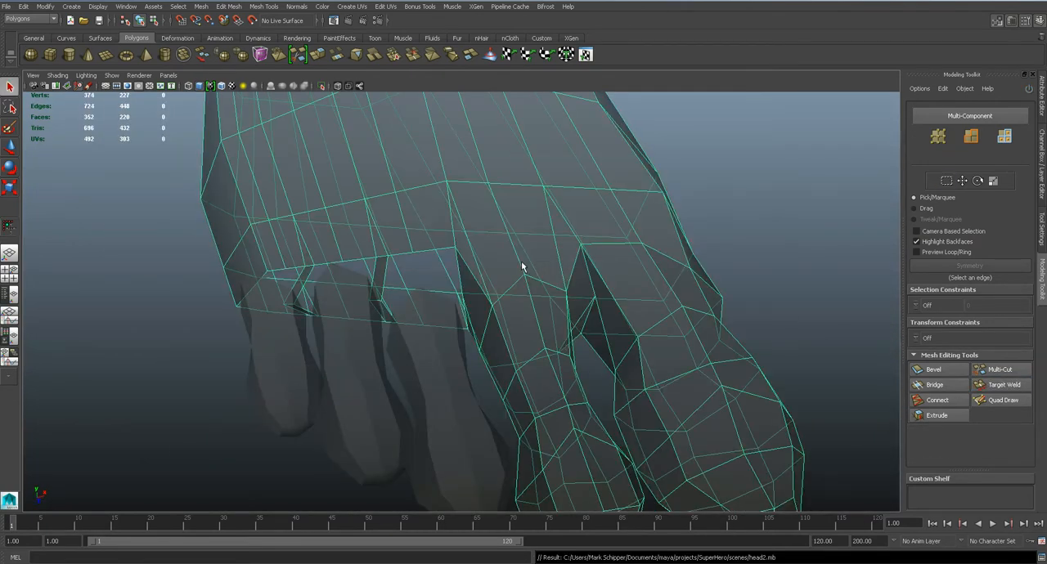
Combine the foot and the third toe into one mesh
{"action": "left_click_drag", "start_coordinate": [534, 261], "coordinate": [478, 295], "text": "alt"}
{"action": "middle_click_drag", "start_coordinate": [478, 295], "coordinate": [588, 243], "text": "alt"}
{"action": "scroll", "coordinate": [599, 238], "scroll_direction": "up", "scroll_amount": 4}
{"action": "left_click", "coordinate": [553, 309]}
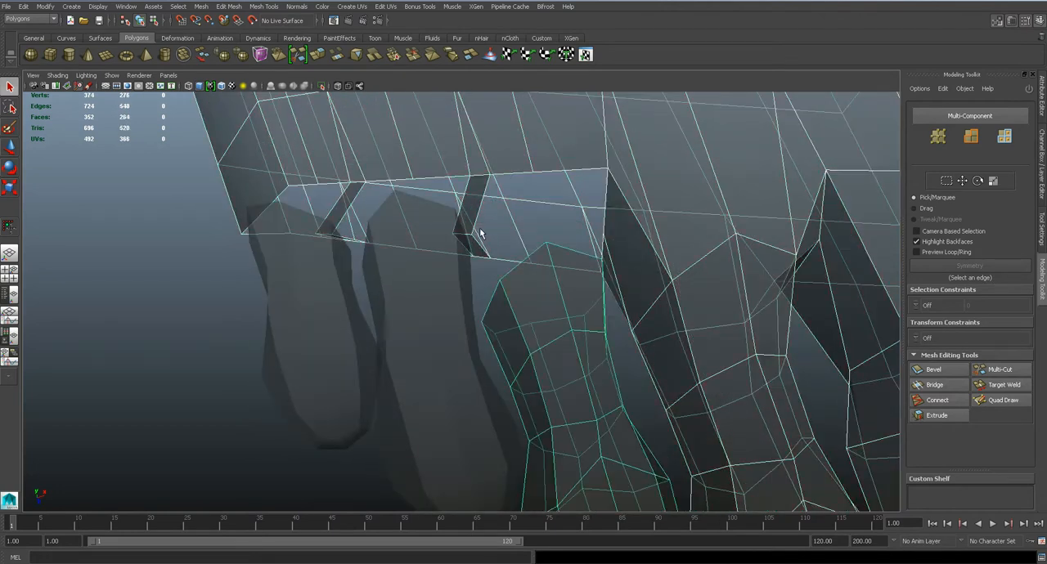
{"action": "left_click", "coordinate": [201, 7]}
{"action": "left_click", "coordinate": [215, 40]}
Target-weld the third toe's base vertices all around to the matching vertices of the foot's opening
{"action": "right_click_drag", "start_coordinate": [623, 205], "coordinate": [576, 208]}
{"action": "left_click_drag", "start_coordinate": [663, 222], "coordinate": [695, 229], "text": "alt"}
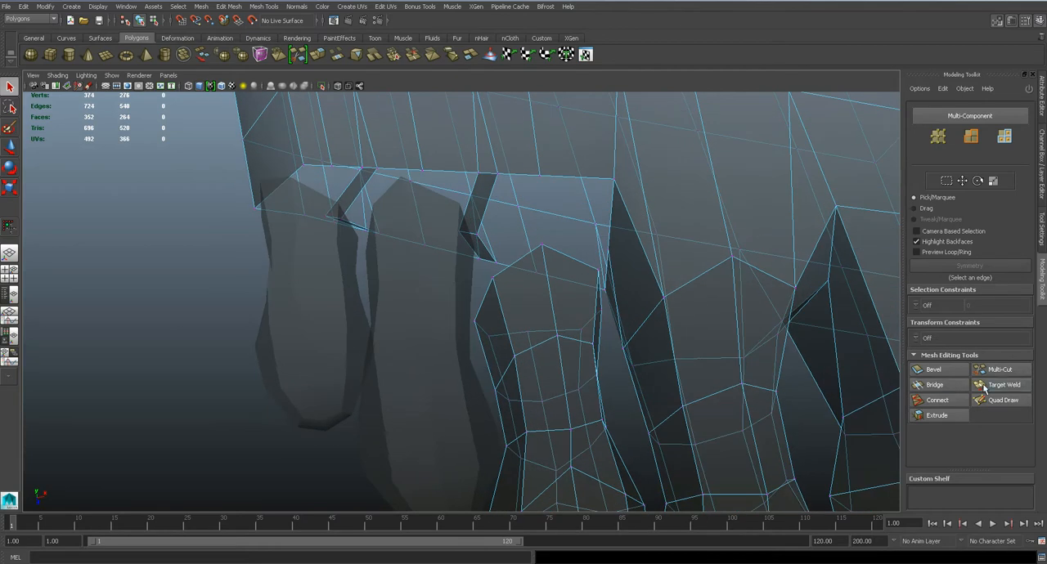
{"action": "left_click", "coordinate": [979, 387]}
{"action": "left_click_drag", "start_coordinate": [619, 179], "coordinate": [507, 335]}
{"action": "left_click_drag", "start_coordinate": [491, 262], "coordinate": [478, 290]}
{"action": "left_click_drag", "start_coordinate": [498, 219], "coordinate": [523, 139]}
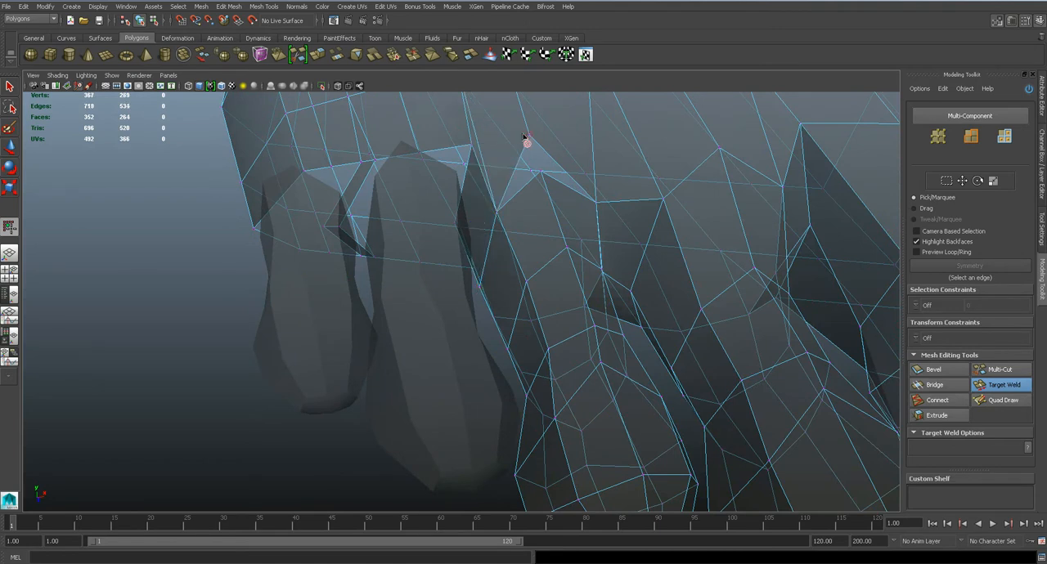
{"action": "left_click_drag", "start_coordinate": [539, 173], "coordinate": [539, 176]}
{"action": "scroll", "coordinate": [540, 178], "scroll_direction": "down", "scroll_amount": 4}
{"action": "left_click_drag", "start_coordinate": [545, 213], "coordinate": [509, 243], "text": "alt"}
Save the scene and preview the foot with its third toe attached in smoothed display
{"action": "key", "text": "ctrl+s"}
{"action": "key", "text": "q"}
{"action": "right_click_drag", "start_coordinate": [488, 236], "coordinate": [534, 222]}
{"action": "scroll", "coordinate": [534, 224], "scroll_direction": "down", "scroll_amount": 5}
{"action": "left_click_drag", "start_coordinate": [535, 226], "coordinate": [514, 248], "text": "alt"}
{"action": "left_click", "coordinate": [523, 247]}
{"action": "key", "text": "3"}
{"action": "left_click", "coordinate": [638, 277]}
Combine the foot and the fourth toe into one mesh
{"action": "scroll", "coordinate": [639, 286], "scroll_direction": "down", "scroll_amount": 3}
{"action": "left_click_drag", "start_coordinate": [639, 286], "coordinate": [555, 274], "text": "alt"}
{"action": "left_click", "coordinate": [556, 274]}
{"action": "scroll", "coordinate": [556, 268], "scroll_direction": "up", "scroll_amount": 5}
{"action": "left_click", "coordinate": [442, 260], "text": "shift"}
{"action": "left_click", "coordinate": [200, 6]}
{"action": "left_click", "coordinate": [215, 39]}
Target-weld the extra vertex at the upper corner of the gap between the third and fourth toes onto its neighbour
{"action": "scroll", "coordinate": [528, 241], "scroll_direction": "up", "scroll_amount": 3}
{"action": "middle_click_drag", "start_coordinate": [613, 271], "coordinate": [629, 277], "text": "alt"}
{"action": "right_click_drag", "start_coordinate": [555, 219], "coordinate": [509, 212]}
{"action": "scroll", "coordinate": [508, 212], "scroll_direction": "up", "scroll_amount": 3}
{"action": "left_click", "coordinate": [1002, 381]}
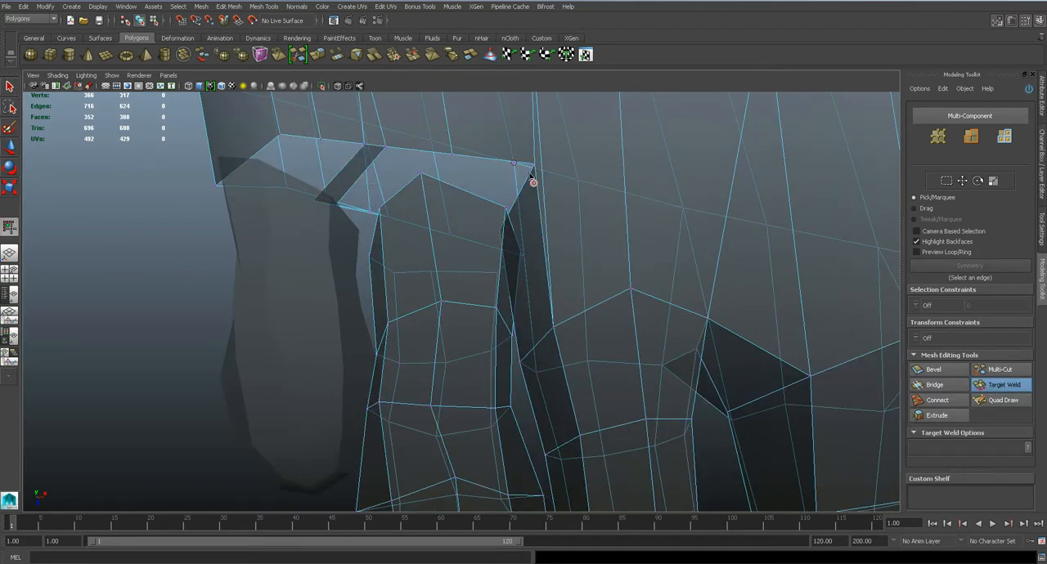
{"action": "left_click_drag", "start_coordinate": [538, 168], "coordinate": [536, 272]}
{"action": "key", "text": "4"}
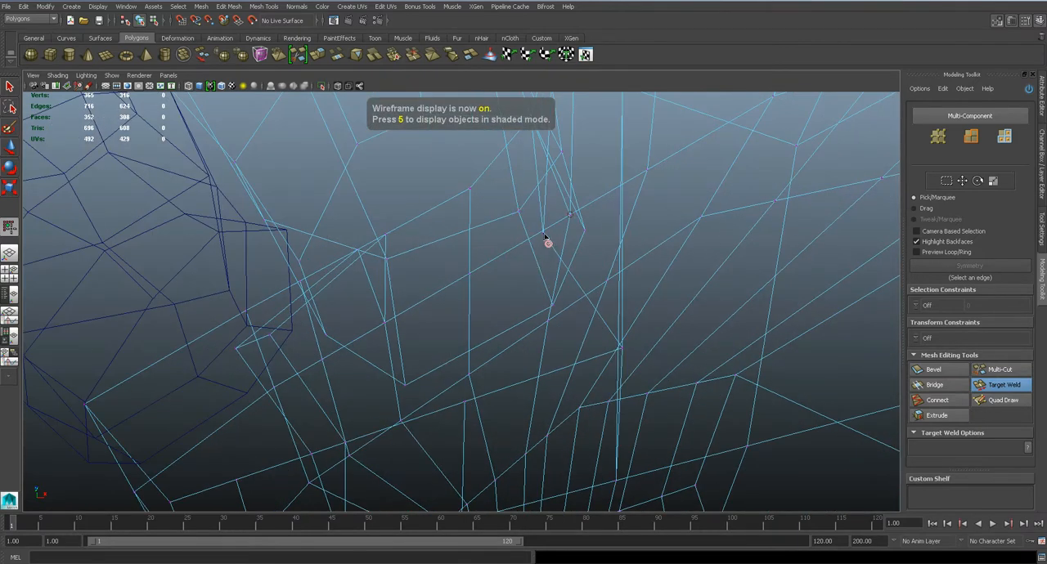
{"action": "mouse_move", "coordinate": [589, 241]}
{"action": "left_mouse_down"}
{"action": "mouse_move", "coordinate": [578, 267]}
{"action": "mouse_move", "coordinate": [561, 240]}
{"action": "left_mouse_up"}
{"action": "key", "text": "5"}
{"action": "key", "text": "ctrl+z"}
Target-weld the fourth toe's vertices beside the third toe to the foot's sole-side edge and preview the joint smoothed
{"action": "key", "text": "4"}
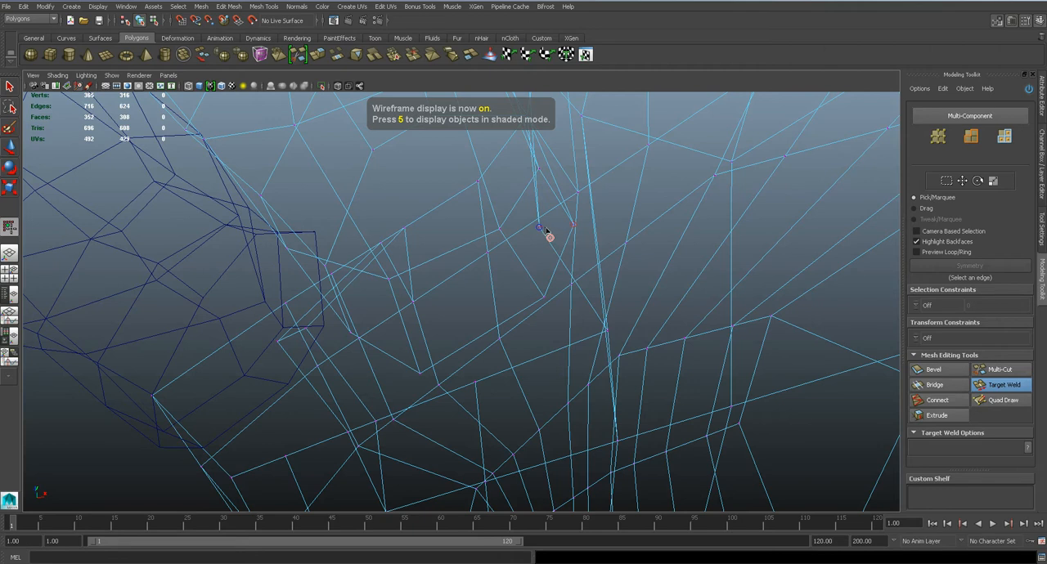
{"action": "left_click_drag", "start_coordinate": [575, 236], "coordinate": [609, 339]}
{"action": "key", "text": "5"}
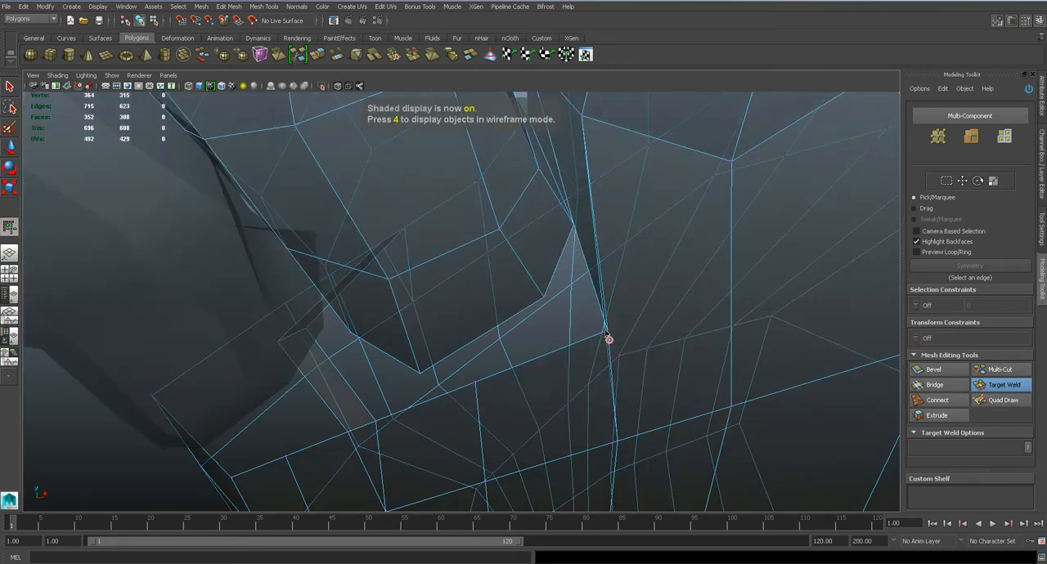
{"action": "left_click_drag", "start_coordinate": [543, 301], "coordinate": [544, 301]}
{"action": "left_click_drag", "start_coordinate": [544, 301], "coordinate": [574, 301], "text": "alt"}
{"action": "key", "text": "3"}
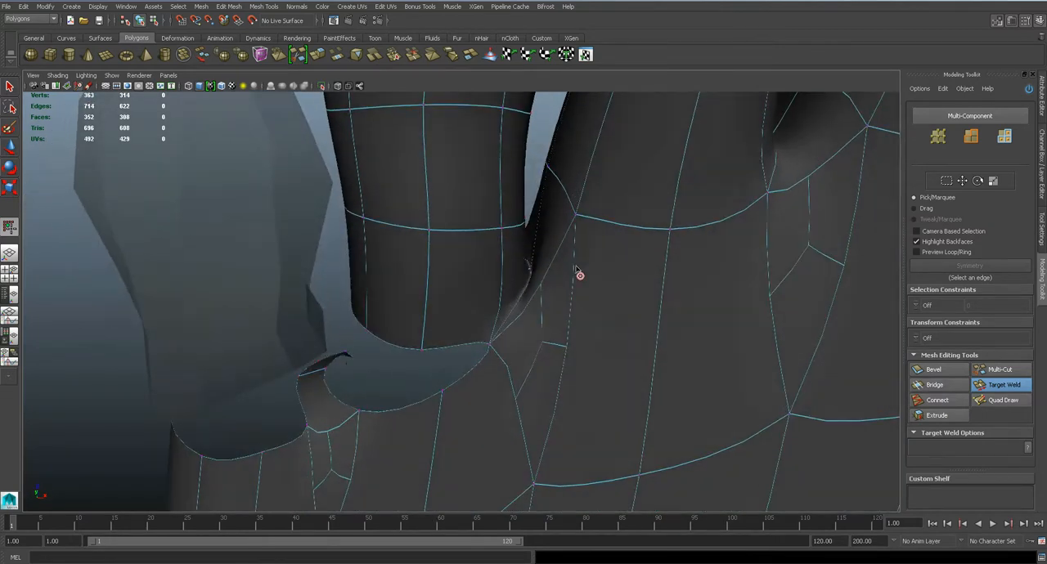
{"action": "key", "text": "1"}
Target-weld the fourth toe's remaining base vertices to the foot, including those at the gap beside the little toe
{"action": "left_click_drag", "start_coordinate": [535, 327], "coordinate": [639, 256], "text": "alt"}
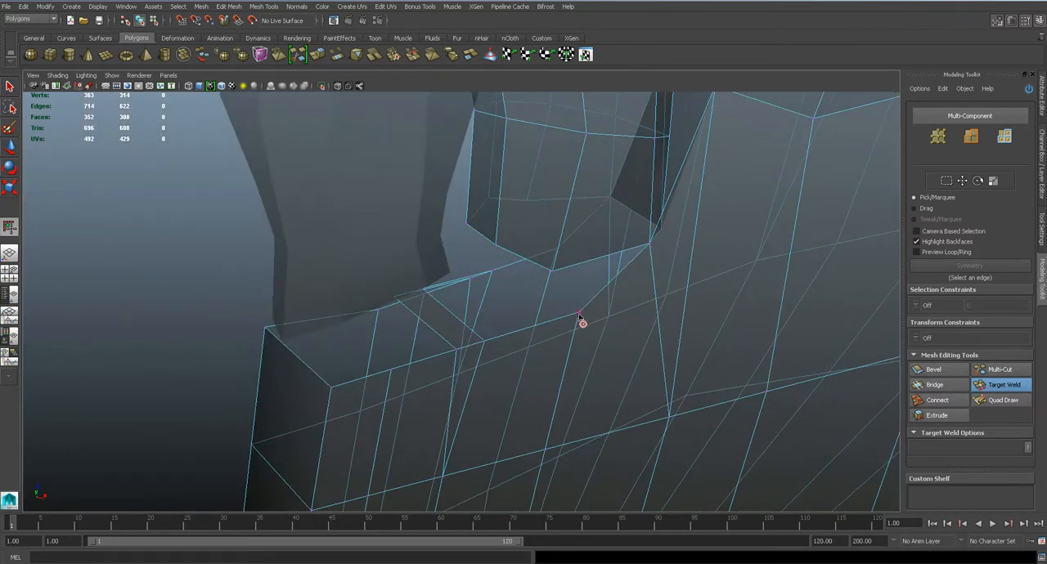
{"action": "left_click_drag", "start_coordinate": [553, 277], "coordinate": [548, 157]}
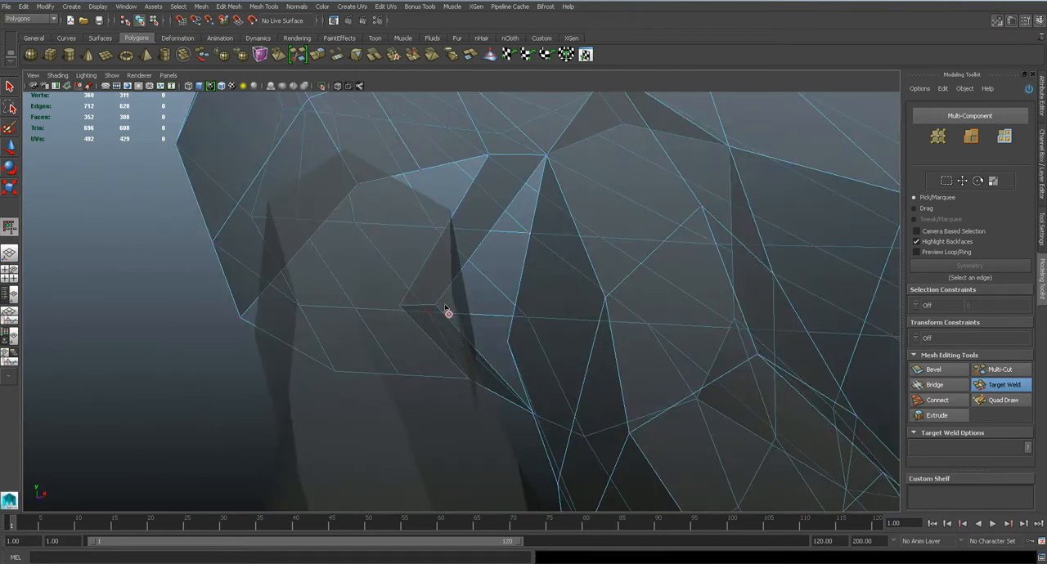
{"action": "key", "text": "4"}
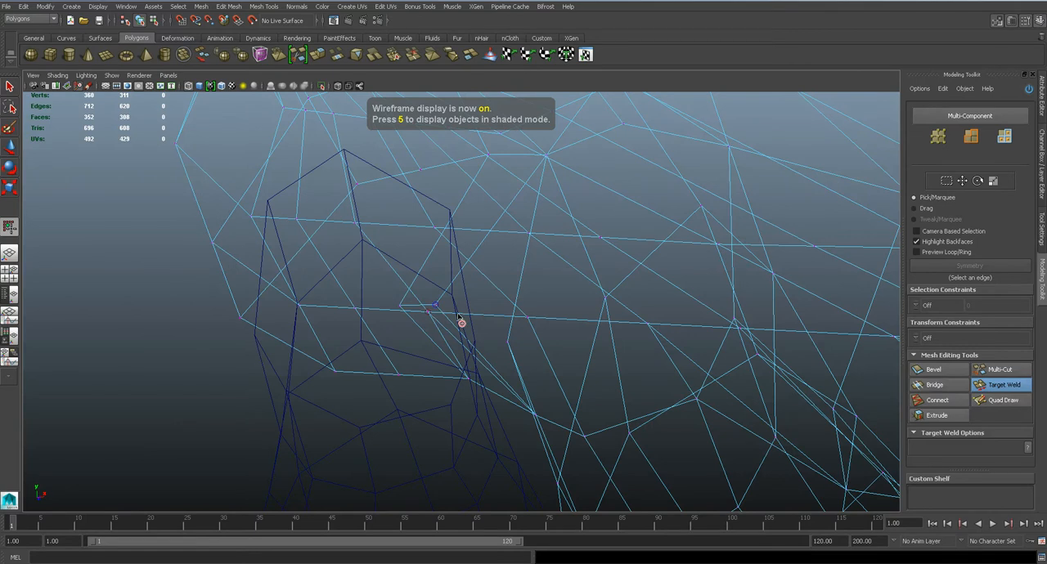
{"action": "left_click_drag", "start_coordinate": [513, 352], "coordinate": [515, 350]}
{"action": "mouse_move", "coordinate": [535, 313]}
{"action": "left_mouse_down", "text": "alt"}
{"action": "mouse_move", "coordinate": [567, 294]}
{"action": "mouse_move", "coordinate": [567, 265]}
{"action": "mouse_move", "coordinate": [663, 273]}
{"action": "mouse_move", "coordinate": [573, 222]}
{"action": "left_mouse_up", "text": "alt"}
{"action": "key", "text": "5"}
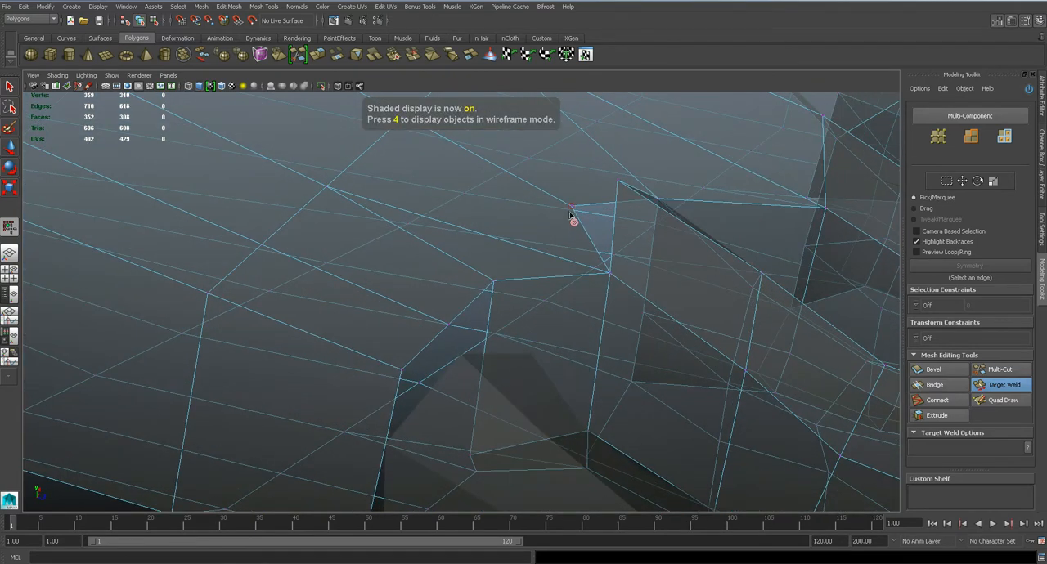
{"action": "left_click_drag", "start_coordinate": [621, 187], "coordinate": [619, 182]}
Leave the Target Weld tool, return to object selection and save the scene
{"action": "left_click_drag", "start_coordinate": [626, 243], "coordinate": [521, 299], "text": "alt"}
{"action": "key", "text": "4"}
{"action": "key", "text": "q"}
{"action": "right_click_drag", "start_coordinate": [546, 266], "coordinate": [582, 251]}
{"action": "left_click_drag", "start_coordinate": [577, 250], "coordinate": [474, 286], "text": "alt"}
{"action": "left_click", "coordinate": [474, 288]}
{"action": "key", "text": "ctrl+s"}
Combine the foot and the little toe into one mesh
{"action": "left_click", "coordinate": [390, 344]}
{"action": "left_click", "coordinate": [369, 199], "text": "shift"}
{"action": "left_click", "coordinate": [202, 7]}
{"action": "left_click", "coordinate": [214, 41]}
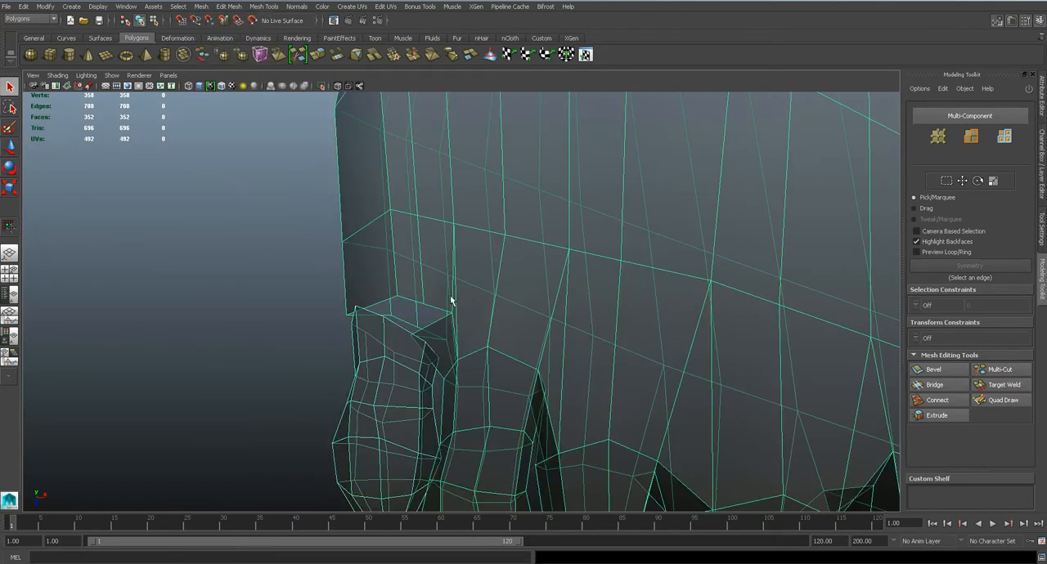
Target-weld the little toe's inner base vertex to the foot at the gap beside the fourth toe
{"action": "middle_click_drag", "start_coordinate": [431, 296], "coordinate": [570, 224], "text": "alt"}
{"action": "scroll", "coordinate": [570, 224], "scroll_direction": "up", "scroll_amount": 3}
{"action": "right_click_drag", "start_coordinate": [643, 232], "coordinate": [599, 249]}
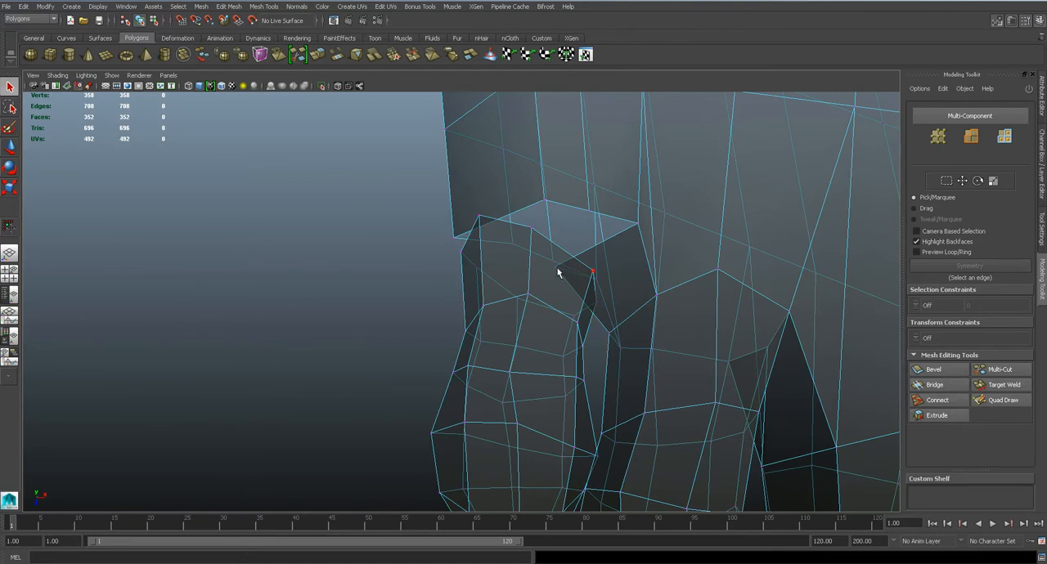
{"action": "key", "text": "4"}
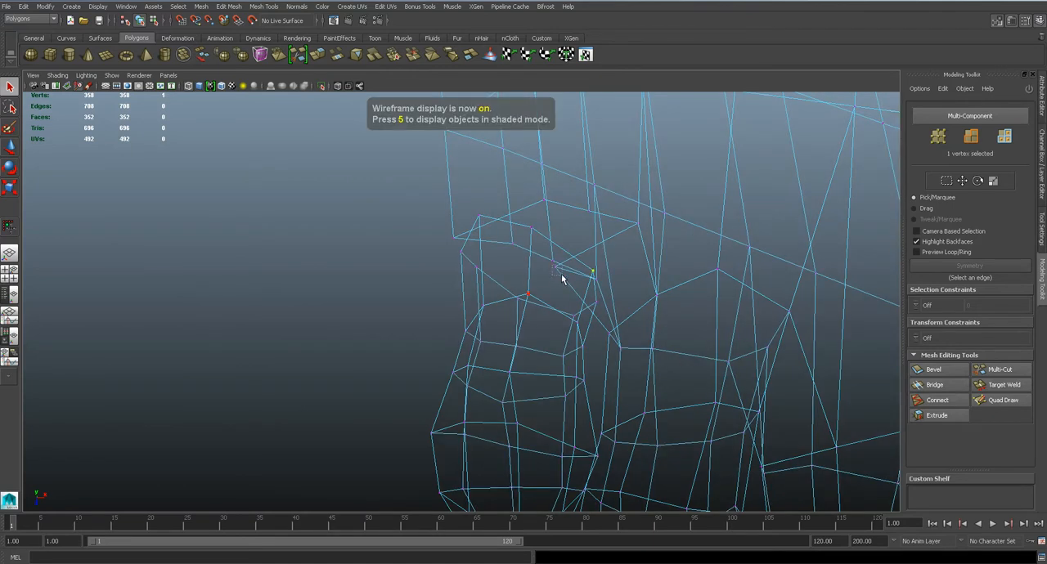
{"action": "key", "text": "5"}
{"action": "mouse_move", "coordinate": [591, 299]}
{"action": "left_mouse_down", "text": "alt"}
{"action": "mouse_move", "coordinate": [591, 250]}
{"action": "mouse_move", "coordinate": [579, 283]}
{"action": "mouse_move", "coordinate": [600, 312]}
{"action": "mouse_move", "coordinate": [635, 274]}
{"action": "left_mouse_up", "text": "alt"}
{"action": "key", "text": "w"}
{"action": "left_click", "coordinate": [1002, 385]}
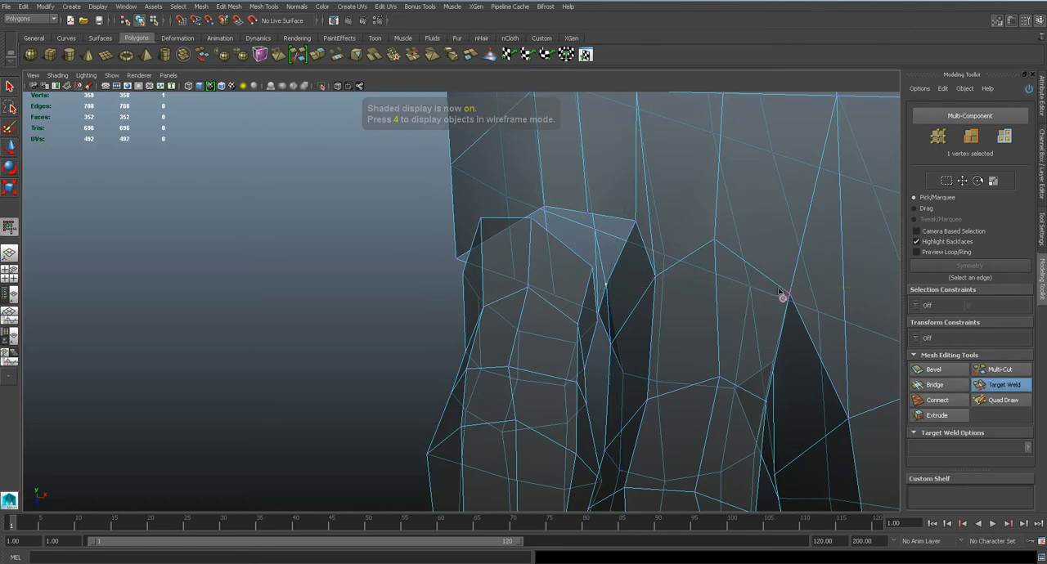
{"action": "left_click_drag", "start_coordinate": [636, 232], "coordinate": [583, 238]}
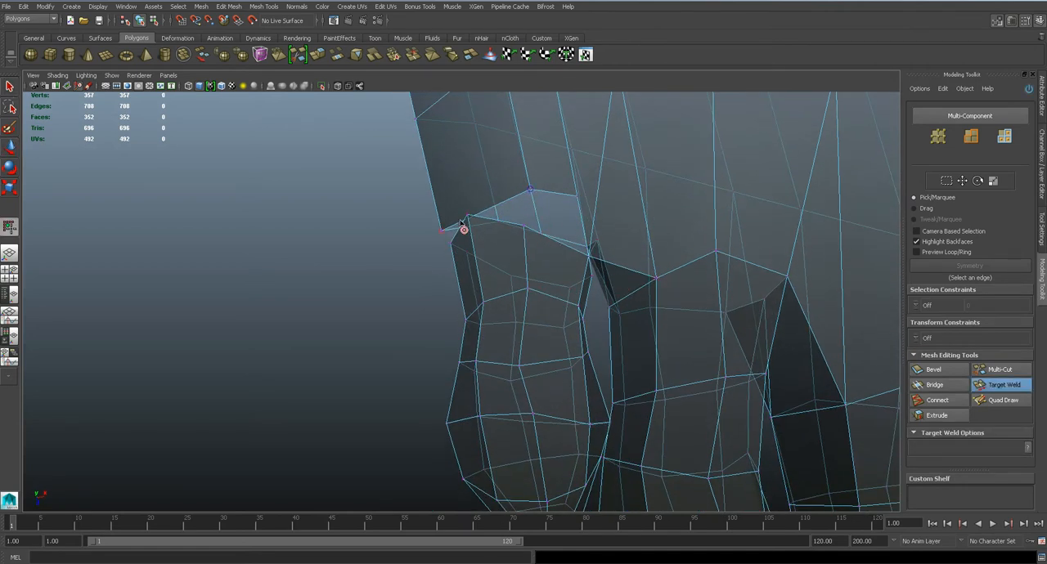
Target-weld the little toe's upper base vertices to the foot's top edge, undoing a stray weld
{"action": "left_click_drag", "start_coordinate": [467, 219], "coordinate": [524, 228]}
{"action": "left_click_drag", "start_coordinate": [524, 228], "coordinate": [479, 270], "text": "alt"}
{"action": "key", "text": "ctrl+z"}
{"action": "left_click_drag", "start_coordinate": [479, 271], "coordinate": [435, 254], "text": "alt"}
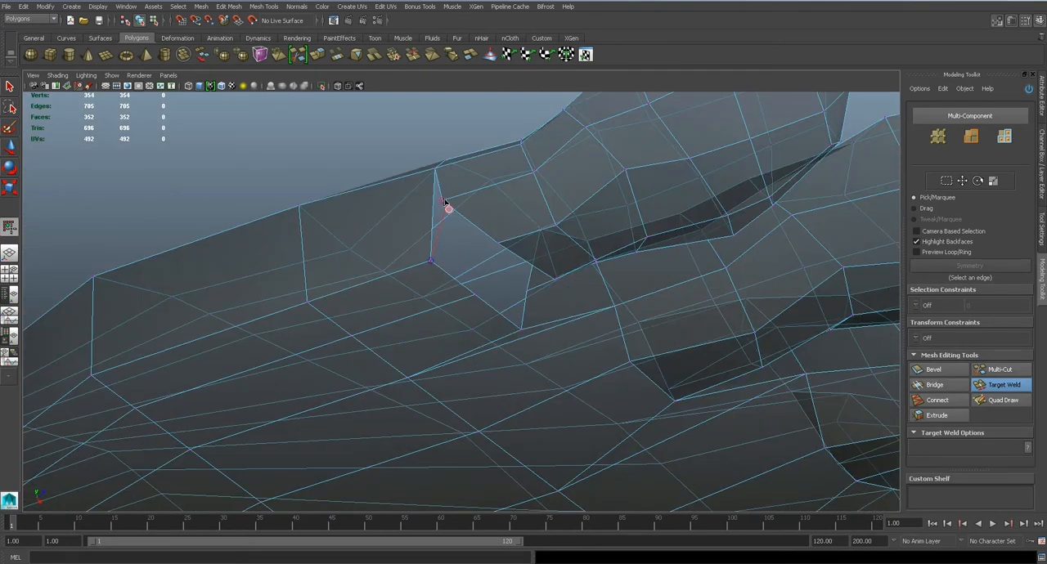
Target-weld the little toe's remaining outer and sole-side base vertices to the foot's open edge
{"action": "left_click_drag", "start_coordinate": [445, 203], "coordinate": [430, 261]}
{"action": "left_click_drag", "start_coordinate": [507, 269], "coordinate": [463, 286], "text": "alt"}
{"action": "mouse_move", "coordinate": [462, 245]}
{"action": "left_mouse_down"}
{"action": "mouse_move", "coordinate": [465, 273]}
{"action": "mouse_move", "coordinate": [528, 322]}
{"action": "mouse_move", "coordinate": [496, 243]}
{"action": "mouse_move", "coordinate": [466, 245]}
{"action": "left_mouse_up"}
{"action": "left_click_drag", "start_coordinate": [532, 214], "coordinate": [533, 218]}
{"action": "left_click_drag", "start_coordinate": [533, 218], "coordinate": [534, 284], "text": "alt"}
{"action": "key", "text": "4"}
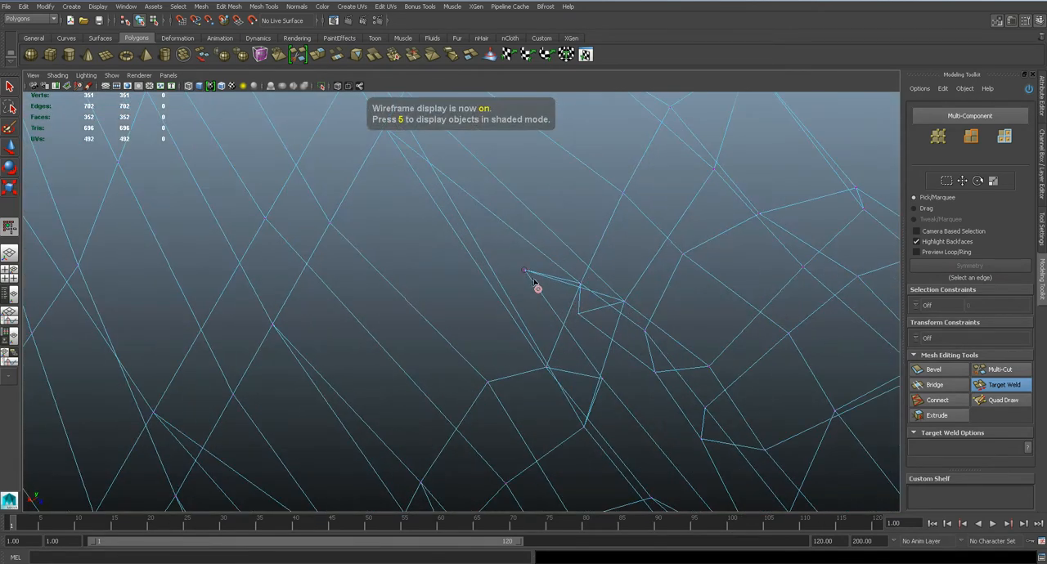
{"action": "mouse_move", "coordinate": [580, 315]}
{"action": "left_mouse_down"}
{"action": "mouse_move", "coordinate": [532, 303]}
{"action": "mouse_move", "coordinate": [502, 273]}
{"action": "left_mouse_up"}
Leave the Target Weld tool, save the scene and preview the foot smoothed
{"action": "scroll", "coordinate": [586, 327], "scroll_direction": "down", "scroll_amount": 3}
{"action": "key", "text": "5"}
{"action": "scroll", "coordinate": [502, 274], "scroll_direction": "up", "scroll_amount": 3}
{"action": "key", "text": "q"}
{"action": "scroll", "coordinate": [569, 253], "scroll_direction": "down", "scroll_amount": 4}
{"action": "left_click_drag", "start_coordinate": [554, 269], "coordinate": [543, 235], "text": "alt"}
{"action": "left_click", "coordinate": [543, 234]}
{"action": "key", "text": "ctrl+s"}
{"action": "key", "text": "Return"}
{"action": "key", "text": "3"}
{"action": "scroll", "coordinate": [541, 238], "scroll_direction": "down", "scroll_amount": 7}
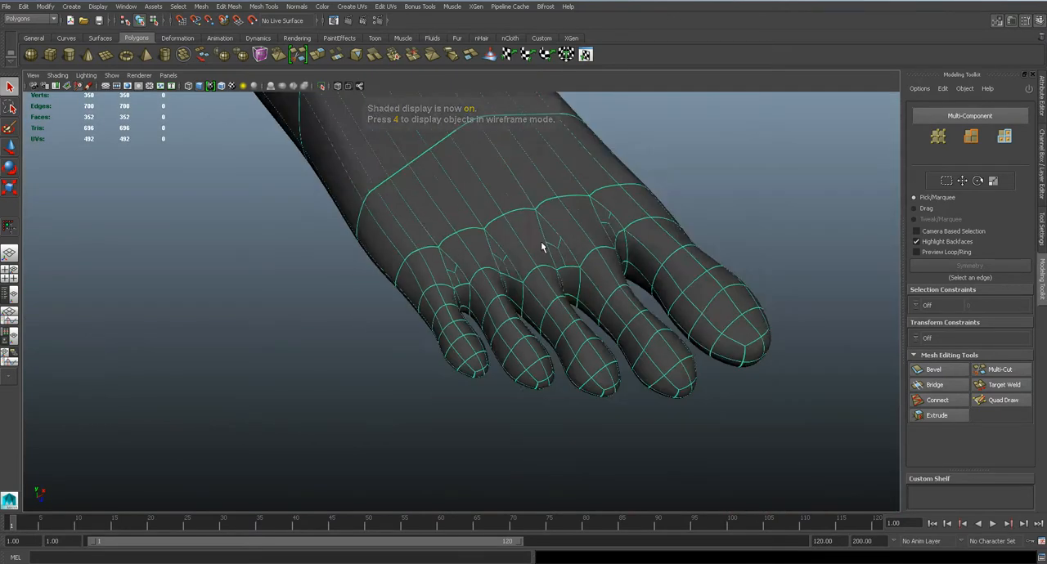
Examine the smoothed foot's toe joints from several views and return it to unsmoothed display
{"action": "left_click", "coordinate": [643, 273]}
{"action": "left_click_drag", "start_coordinate": [641, 275], "coordinate": [543, 212], "text": "alt"}
{"action": "scroll", "coordinate": [575, 319], "scroll_direction": "down", "scroll_amount": 3}
{"action": "key", "text": "space"}
{"action": "left_click_drag", "start_coordinate": [522, 264], "coordinate": [517, 305]}
{"action": "left_click", "coordinate": [519, 271]}
{"action": "scroll", "coordinate": [517, 272], "scroll_direction": "down", "scroll_amount": 10}
{"action": "key", "text": "1"}
Check the unsmoothed foot in the other views and save the scene
{"action": "key", "text": "space"}
{"action": "middle_click_drag", "start_coordinate": [572, 245], "coordinate": [551, 265], "text": "alt"}
{"action": "scroll", "coordinate": [551, 266], "scroll_direction": "down", "scroll_amount": 1}
{"action": "scroll", "coordinate": [552, 266], "scroll_direction": "up", "scroll_amount": 8}
{"action": "key", "text": "space"}
{"action": "left_click_drag", "start_coordinate": [552, 267], "coordinate": [545, 323]}
{"action": "scroll", "coordinate": [540, 280], "scroll_direction": "up", "scroll_amount": 6}
{"action": "key", "text": "ctrl+s"}
{"action": "key", "text": "Return"}
In the top view, move the four vertices at the base of the second toe toward the toes
{"action": "left_click_drag", "start_coordinate": [540, 280], "coordinate": [501, 299], "text": "alt"}
{"action": "key", "text": "space"}
{"action": "middle_click_drag", "start_coordinate": [492, 245], "coordinate": [607, 351], "text": "alt"}
{"action": "right_click_drag", "start_coordinate": [652, 288], "coordinate": [604, 290]}
{"action": "left_click", "coordinate": [537, 235]}
{"action": "key", "text": "w"}
{"action": "left_click_drag", "start_coordinate": [568, 258], "coordinate": [571, 314]}
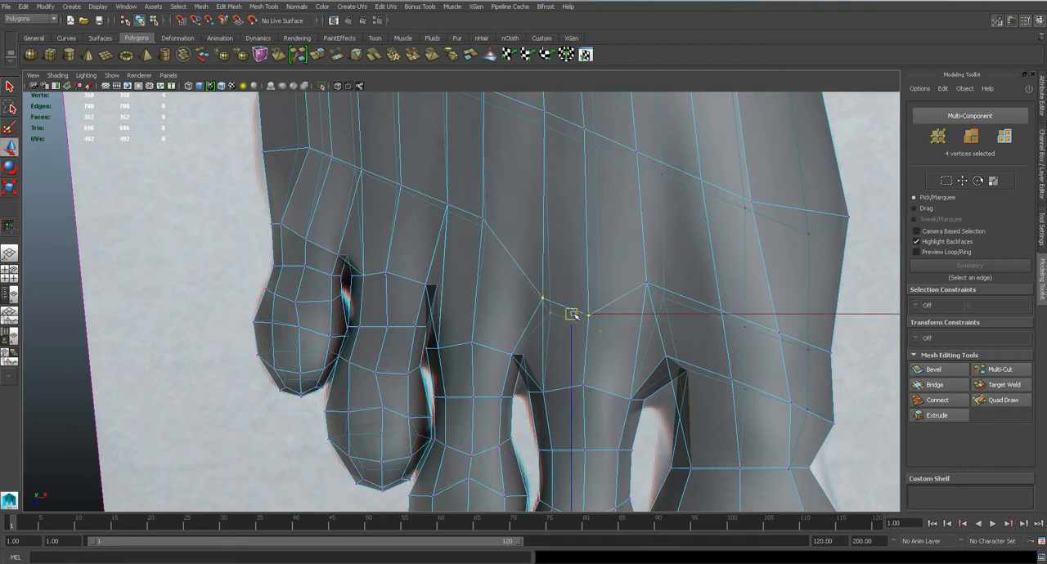
Move the base vertices above the second, third and fourth toes toward the toe tips, following the reference
{"action": "left_click", "coordinate": [655, 277]}
{"action": "left_click_drag", "start_coordinate": [656, 291], "coordinate": [655, 326]}
{"action": "left_click_drag", "start_coordinate": [497, 242], "coordinate": [483, 278]}
{"action": "left_click_drag", "start_coordinate": [446, 200], "coordinate": [455, 221]}
{"action": "left_click_drag", "start_coordinate": [449, 208], "coordinate": [446, 253]}
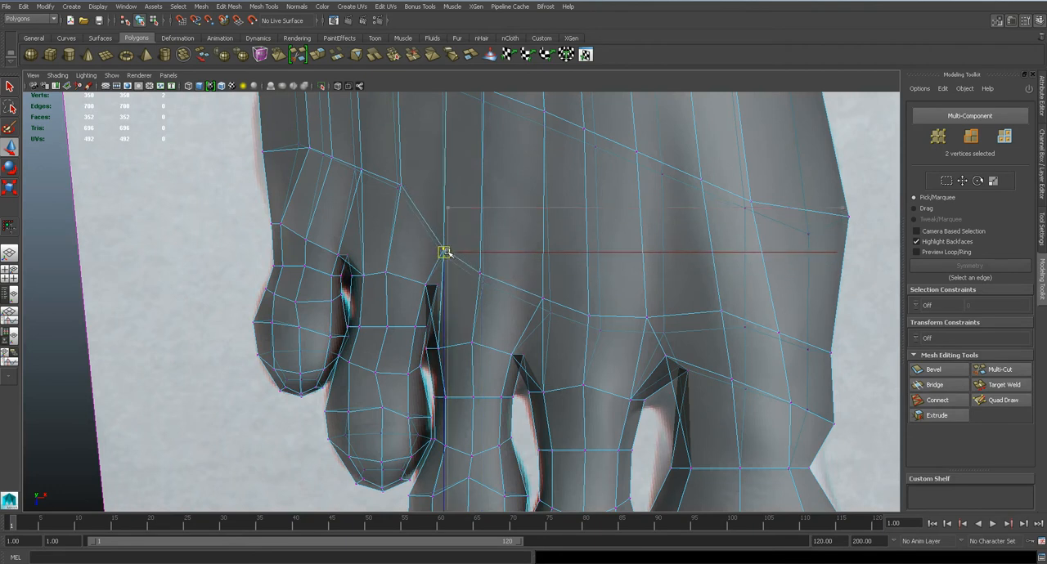
{"action": "left_click_drag", "start_coordinate": [390, 168], "coordinate": [402, 236]}
{"action": "left_click_drag", "start_coordinate": [351, 146], "coordinate": [370, 252]}
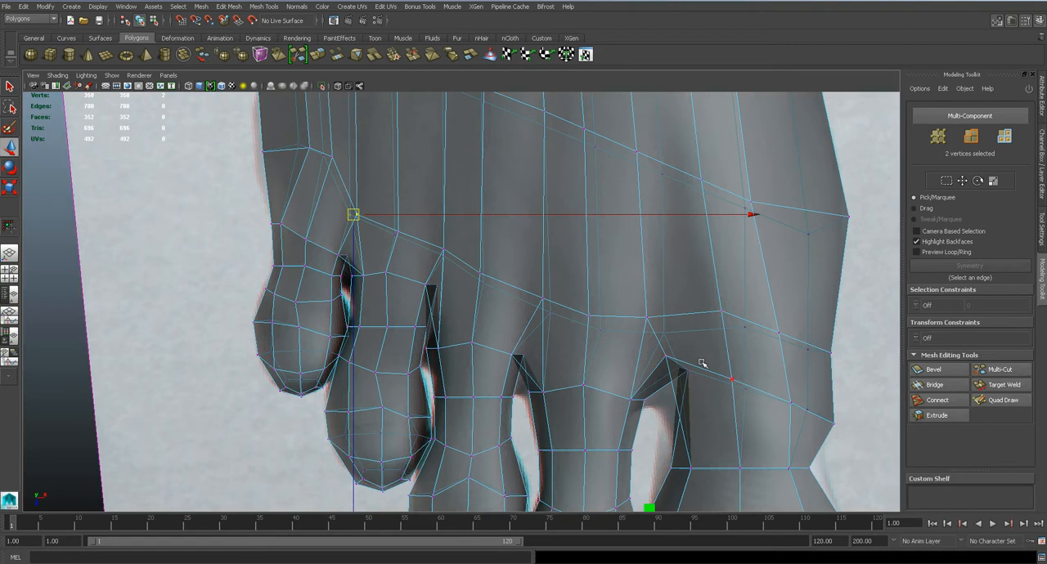
Reposition the vertex between the big and second toes and the little toe's base vertices, saving the scene
{"action": "left_click_drag", "start_coordinate": [702, 384], "coordinate": [677, 421]}
{"action": "left_click", "coordinate": [655, 383]}
{"action": "key", "text": "q"}
{"action": "key", "text": "w"}
{"action": "left_click_drag", "start_coordinate": [658, 384], "coordinate": [681, 380]}
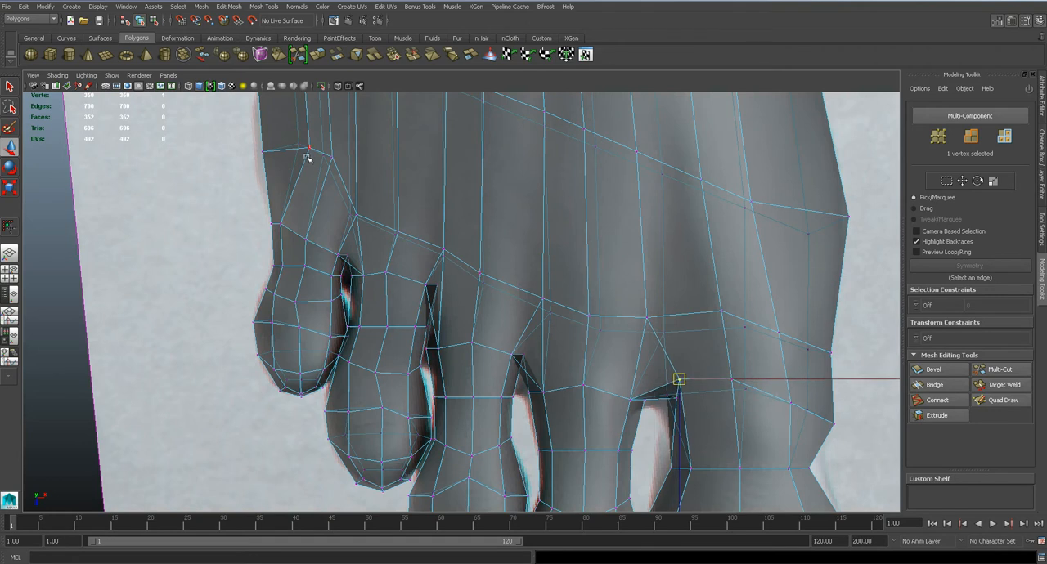
{"action": "left_click_drag", "start_coordinate": [345, 174], "coordinate": [302, 176]}
{"action": "key", "text": "ctrl+s"}
{"action": "key", "text": "Return"}
Return to object selection and make the foot's lambert1 material fully opaque by setting its transparency to zero
{"action": "key", "text": "q"}
{"action": "right_click_drag", "start_coordinate": [504, 260], "coordinate": [552, 246]}
{"action": "left_click", "coordinate": [489, 244]}
{"action": "right_click_drag", "start_coordinate": [664, 261], "coordinate": [662, 461]}
{"action": "right_click_drag", "start_coordinate": [587, 358], "coordinate": [586, 533]}
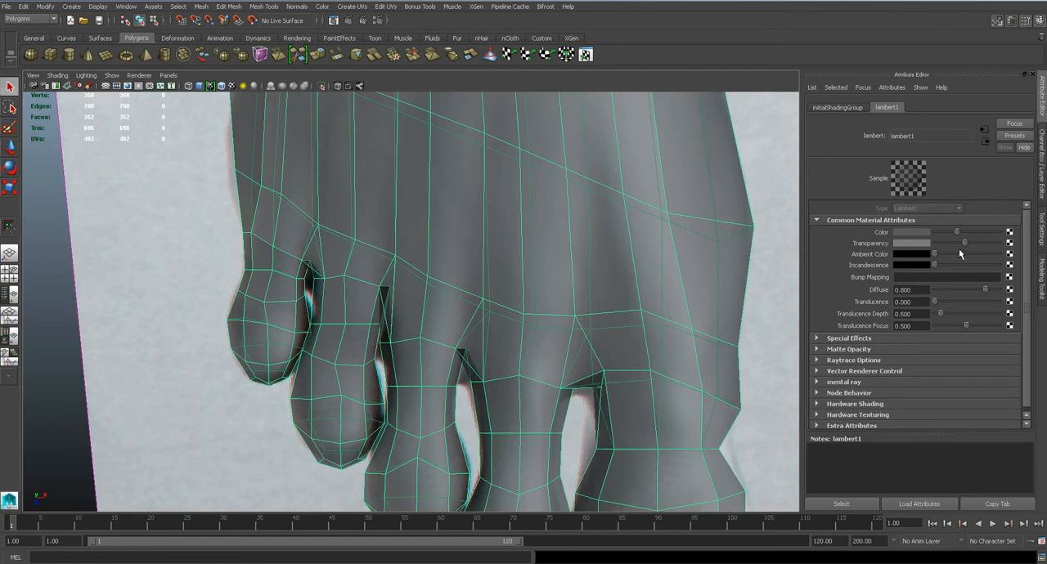
{"action": "left_click_drag", "start_coordinate": [964, 243], "coordinate": [910, 243]}
{"action": "middle_click_drag", "start_coordinate": [426, 332], "coordinate": [499, 297], "text": "alt"}
{"action": "right_click_drag", "start_coordinate": [499, 297], "coordinate": [494, 321], "text": "alt"}
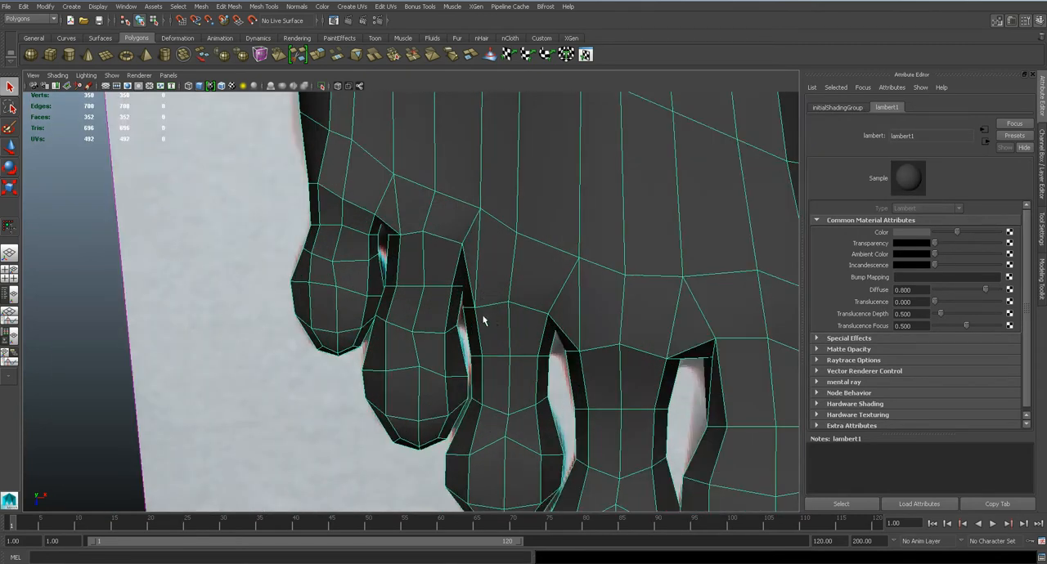
Align the vertices in the gap between the third and fourth toes with the top-view reference
{"action": "right_click_drag", "start_coordinate": [468, 239], "coordinate": [435, 239]}
{"action": "right_click_drag", "start_coordinate": [437, 240], "coordinate": [492, 264], "text": "alt"}
{"action": "key", "text": "4"}
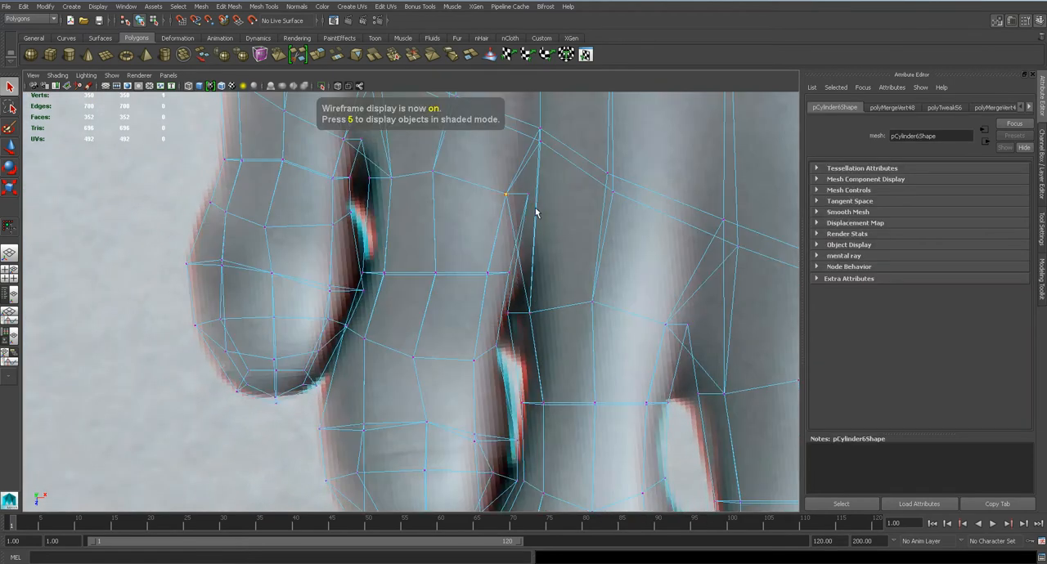
{"action": "key", "text": "w"}
{"action": "middle_click_drag", "start_coordinate": [549, 219], "coordinate": [526, 268]}
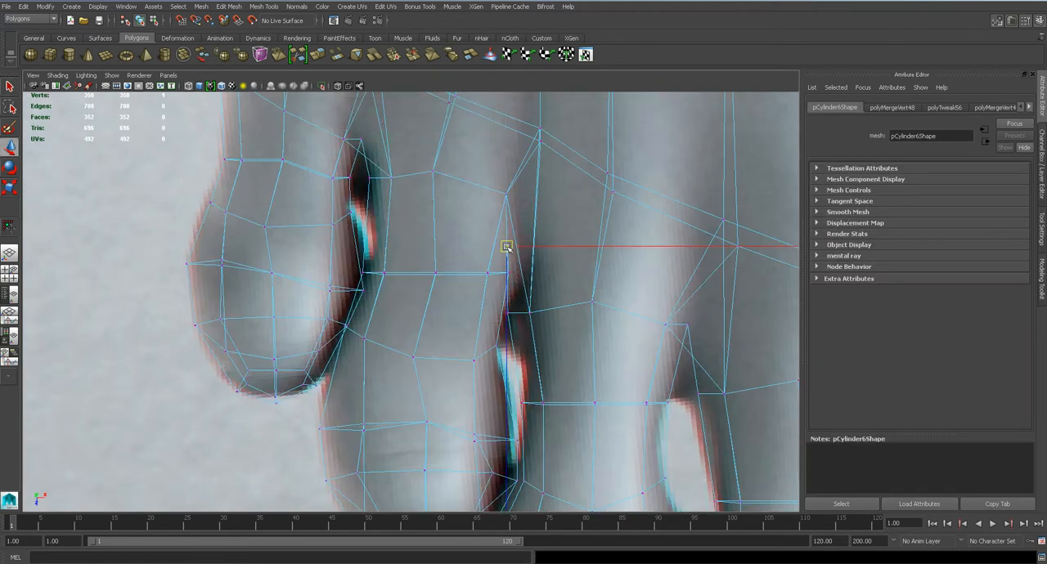
{"action": "key", "text": "5"}
{"action": "left_click", "coordinate": [505, 197]}
{"action": "middle_click_drag", "start_coordinate": [504, 196], "coordinate": [504, 235]}
{"action": "left_click", "coordinate": [528, 311]}
{"action": "mouse_move", "coordinate": [527, 310]}
{"action": "middle_mouse_down"}
{"action": "mouse_move", "coordinate": [530, 278]}
{"action": "mouse_move", "coordinate": [507, 268]}
{"action": "mouse_move", "coordinate": [488, 304]}
{"action": "middle_mouse_up"}
Reposition the inner gap vertices beside the little toe and between the second and third toes
{"action": "key", "text": "4"}
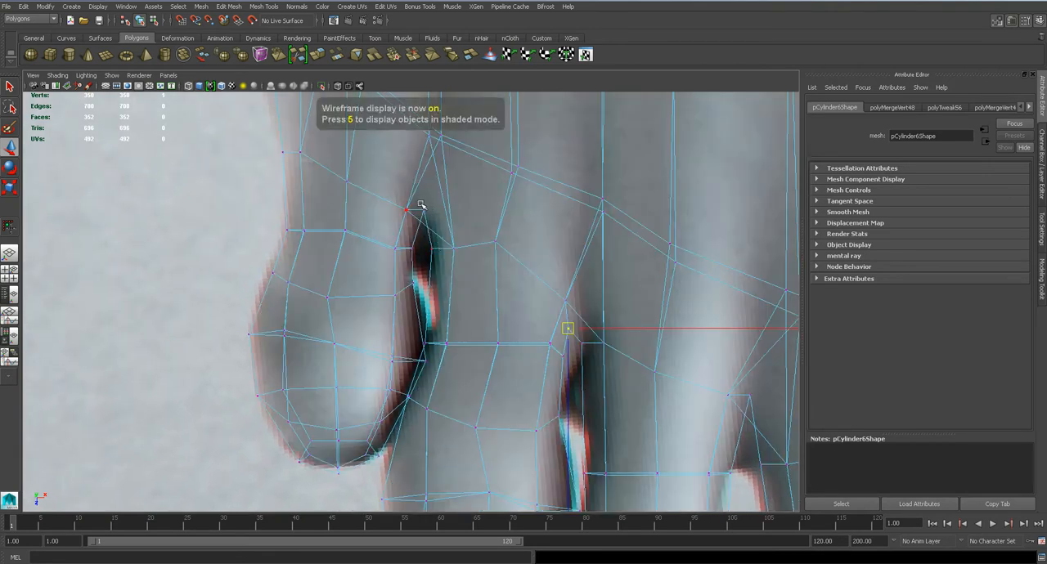
{"action": "key", "text": "5"}
{"action": "left_click", "coordinate": [418, 238]}
{"action": "middle_click_drag", "start_coordinate": [525, 303], "coordinate": [444, 216], "text": "alt"}
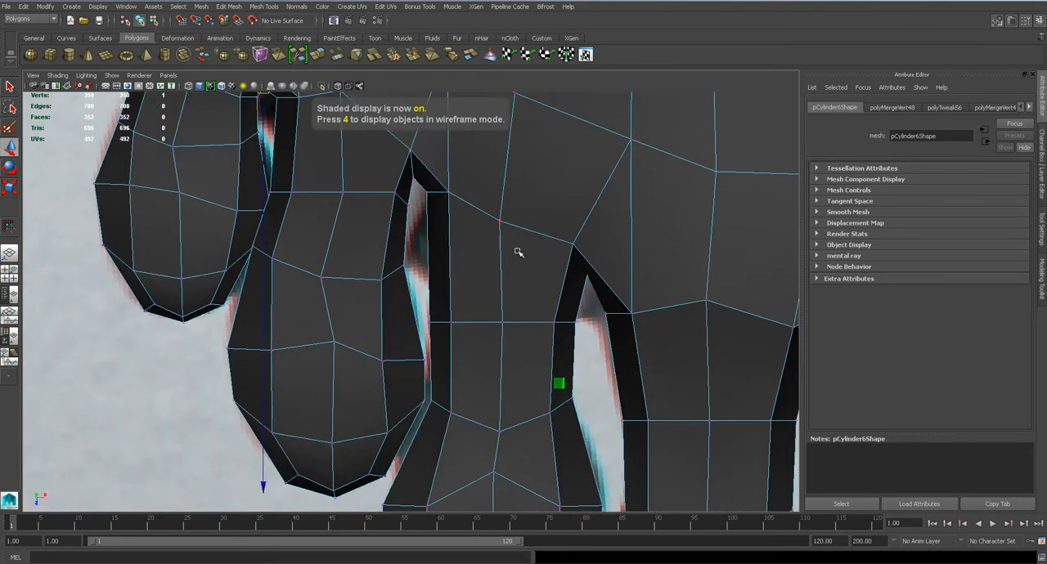
{"action": "key", "text": "4"}
{"action": "key", "text": "5"}
{"action": "middle_click_drag", "start_coordinate": [685, 325], "coordinate": [548, 269], "text": "alt"}
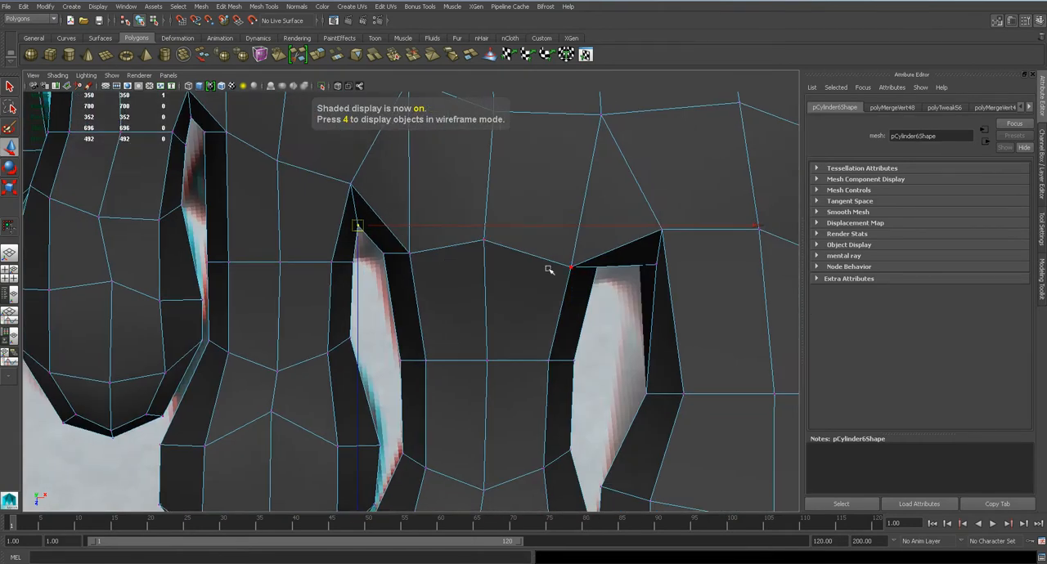
Reposition the inner vertex in the gap between the second toe and the big toe
{"action": "key", "text": "4"}
{"action": "left_click", "coordinate": [597, 267]}
{"action": "key", "text": "5"}
{"action": "left_click_drag", "start_coordinate": [597, 267], "coordinate": [593, 287]}
{"action": "scroll", "coordinate": [574, 301], "scroll_direction": "down", "scroll_amount": 11}
{"action": "scroll", "coordinate": [579, 288], "scroll_direction": "up", "scroll_amount": 8}
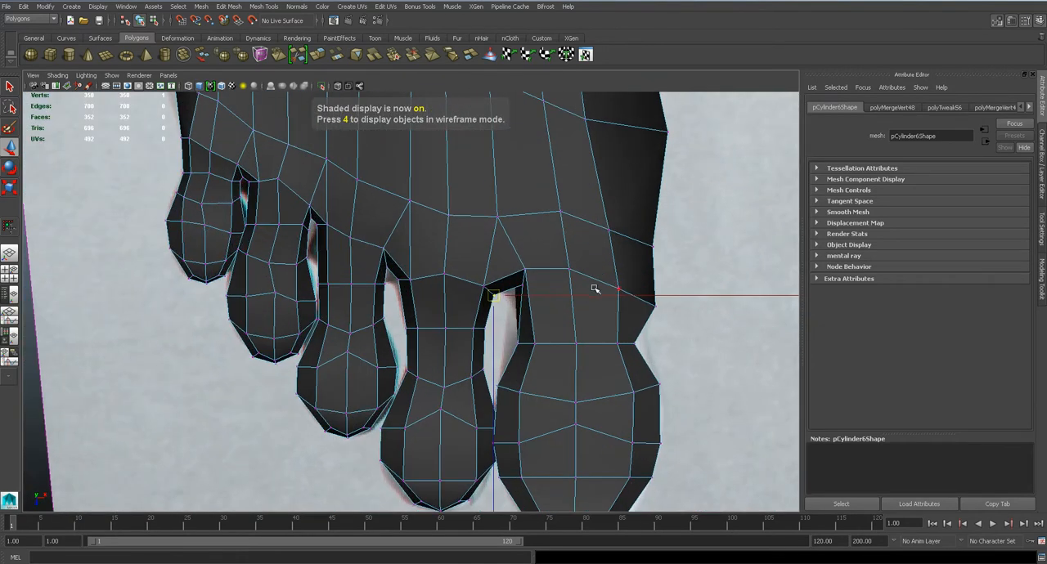
Adjust the vertices behind the big toe along the foot's inner side to match the reference outline
{"action": "scroll", "coordinate": [597, 226], "scroll_direction": "up", "scroll_amount": 1}
{"action": "middle_click_drag", "start_coordinate": [598, 229], "coordinate": [579, 311], "text": "alt"}
{"action": "left_click", "coordinate": [608, 301]}
{"action": "left_click_drag", "start_coordinate": [608, 301], "coordinate": [619, 305]}
{"action": "left_click_drag", "start_coordinate": [561, 167], "coordinate": [607, 179]}
{"action": "middle_click_drag", "start_coordinate": [566, 113], "coordinate": [551, 201], "text": "alt"}
{"action": "scroll", "coordinate": [553, 228], "scroll_direction": "down", "scroll_amount": 11}
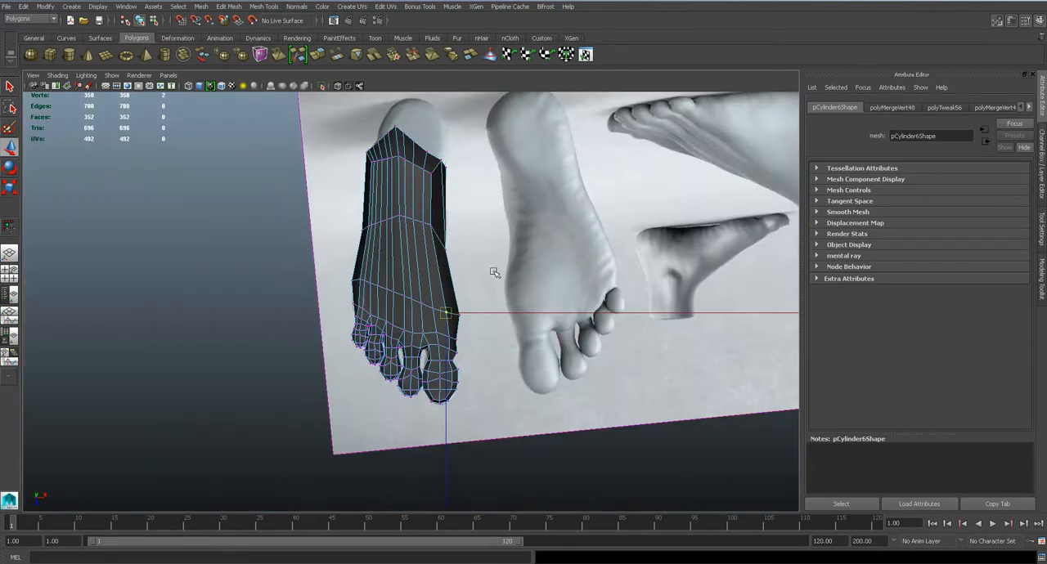
Save the scene and preview the whole foot smoothed in the perspective view
{"action": "scroll", "coordinate": [501, 260], "scroll_direction": "up", "scroll_amount": 8}
{"action": "scroll", "coordinate": [463, 370], "scroll_direction": "up", "scroll_amount": 8}
{"action": "key", "text": "ctrl+s"}
{"action": "key", "text": "space"}
{"action": "left_click_drag", "start_coordinate": [507, 261], "coordinate": [508, 236]}
{"action": "key", "text": "3"}
{"action": "left_click_drag", "start_coordinate": [537, 292], "coordinate": [509, 170], "text": "alt"}
{"action": "key", "text": "1"}
Switch to Photoshop and examine the side view of the foot in the 3D_Male_Foot_July_2014.jpg reference
{"action": "scroll", "coordinate": [505, 259], "scroll_direction": "up", "scroll_amount": 5}
{"action": "mouse_move", "coordinate": [505, 254]}
{"action": "left_mouse_down", "text": "alt"}
{"action": "mouse_move", "coordinate": [484, 280]}
{"action": "mouse_move", "coordinate": [496, 282]}
{"action": "mouse_move", "coordinate": [499, 251]}
{"action": "left_mouse_up", "text": "alt"}
{"action": "key", "text": "alt+Tab"}
{"action": "key", "text": "space"}
{"action": "left_click_drag", "start_coordinate": [424, 280], "coordinate": [601, 507]}
{"action": "left_click_drag", "start_coordinate": [525, 270], "coordinate": [620, 393]}
{"action": "left_click_drag", "start_coordinate": [557, 221], "coordinate": [369, 301]}
{"action": "left_click_drag", "start_coordinate": [723, 369], "coordinate": [388, 266]}
{"action": "left_click_drag", "start_coordinate": [743, 397], "coordinate": [475, 231]}
{"action": "left_click_drag", "start_coordinate": [527, 438], "coordinate": [673, 243]}
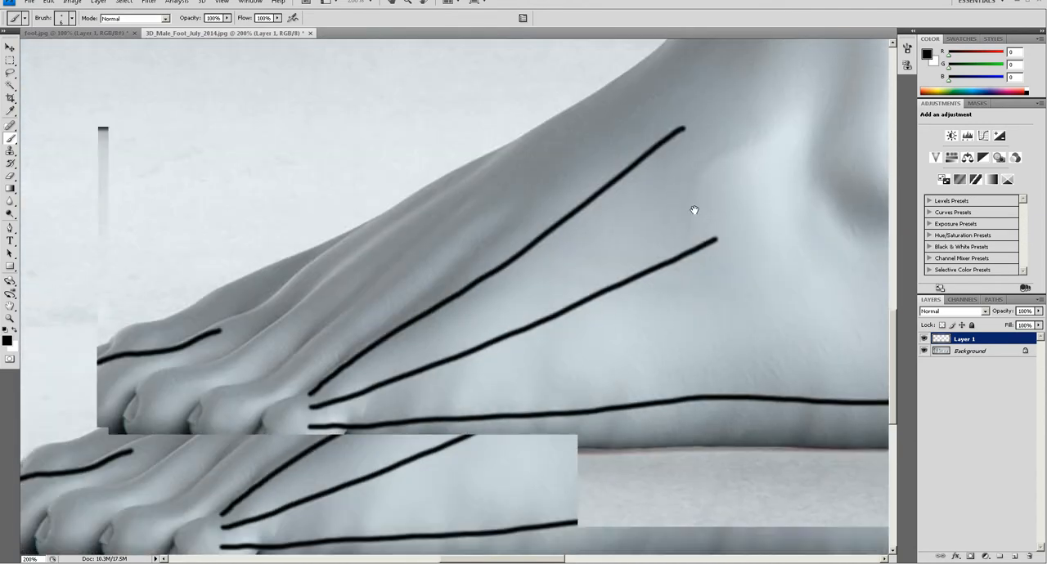
Switch back to Maya and compare the outer side of the toes smoothed and unsmoothed
{"action": "key", "text": "alt+Tab"}
{"action": "left_click_drag", "start_coordinate": [542, 332], "coordinate": [667, 395], "text": "alt"}
{"action": "key", "text": "3"}
{"action": "key", "text": "1"}
{"action": "mouse_move", "coordinate": [487, 314]}
{"action": "left_mouse_down", "text": "alt"}
{"action": "mouse_move", "coordinate": [511, 329]}
{"action": "mouse_move", "coordinate": [497, 306]}
{"action": "left_mouse_up", "text": "alt"}
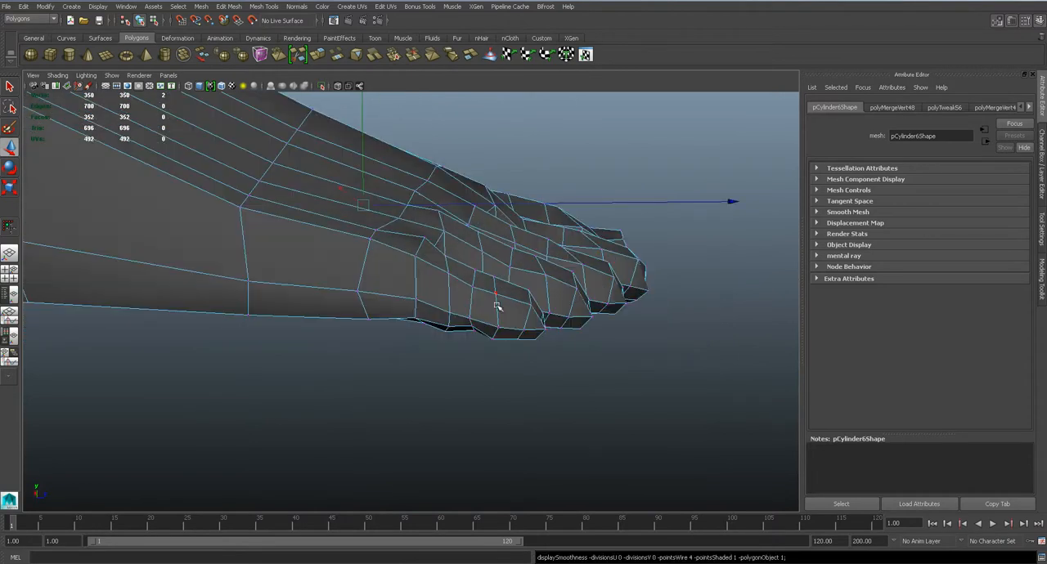
Switch to Photoshop and study the toes and sole in the reference image's other foot views
{"action": "key", "text": "alt+Tab"}
{"action": "left_click_drag", "start_coordinate": [274, 191], "coordinate": [610, 286]}
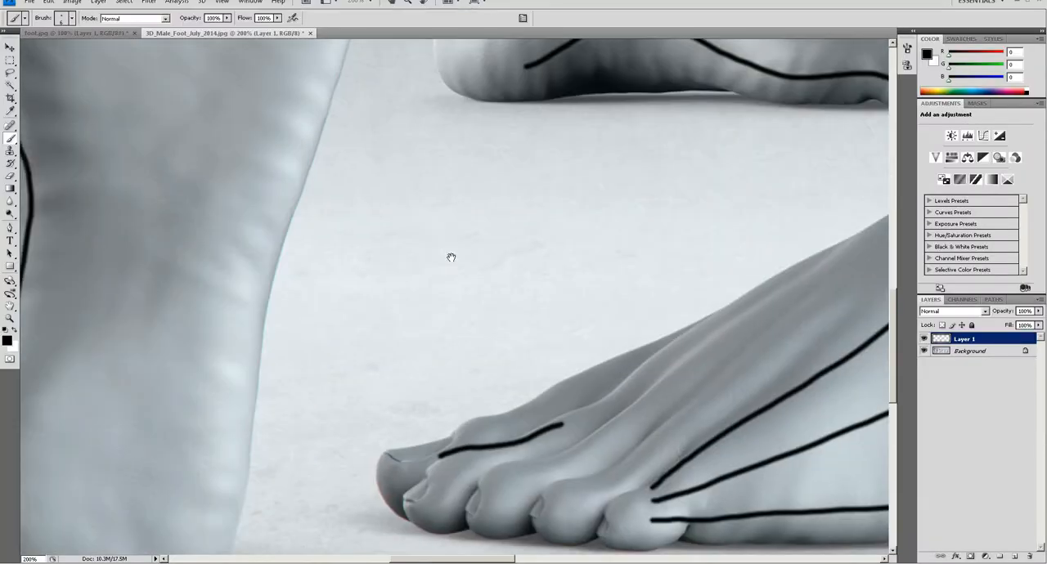
{"action": "left_click_drag", "start_coordinate": [392, 133], "coordinate": [568, 297]}
{"action": "left_click_drag", "start_coordinate": [756, 255], "coordinate": [331, 305]}
{"action": "left_click_drag", "start_coordinate": [456, 467], "coordinate": [424, 220]}
{"action": "left_click_drag", "start_coordinate": [508, 396], "coordinate": [606, 297]}
{"action": "left_click_drag", "start_coordinate": [237, 192], "coordinate": [436, 477]}
{"action": "left_click_drag", "start_coordinate": [335, 207], "coordinate": [532, 523]}
Switch back to Maya and raise the vertex under the little toe's base, adjusting the underside beside it
{"action": "key", "text": "alt+Tab"}
{"action": "left_click_drag", "start_coordinate": [614, 335], "coordinate": [313, 351], "text": "alt"}
{"action": "scroll", "coordinate": [416, 273], "scroll_direction": "up", "scroll_amount": 3}
{"action": "middle_click_drag", "start_coordinate": [413, 297], "coordinate": [466, 309], "text": "alt"}
{"action": "scroll", "coordinate": [475, 308], "scroll_direction": "up", "scroll_amount": 3}
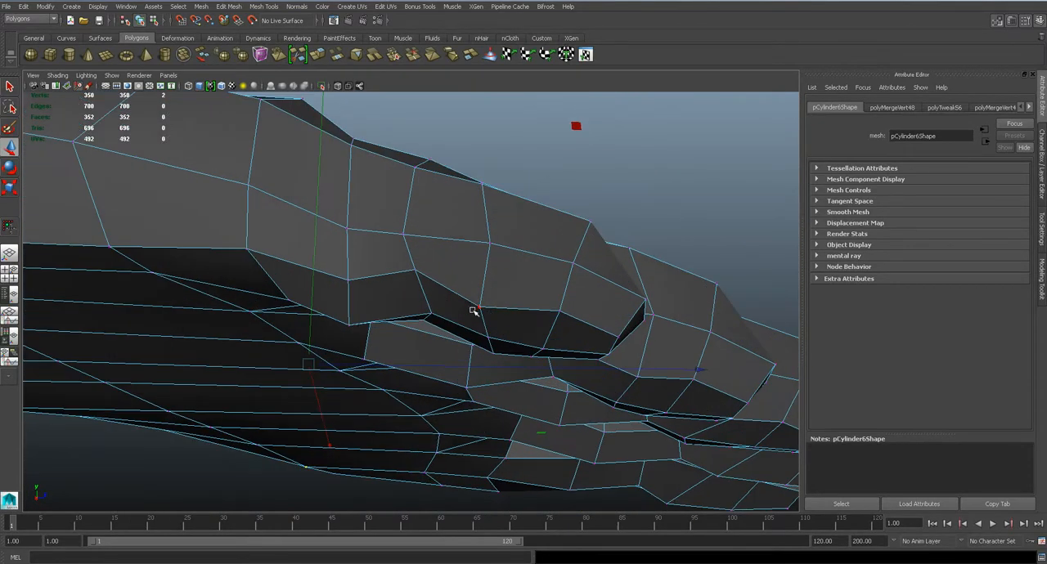
{"action": "left_click", "coordinate": [351, 325]}
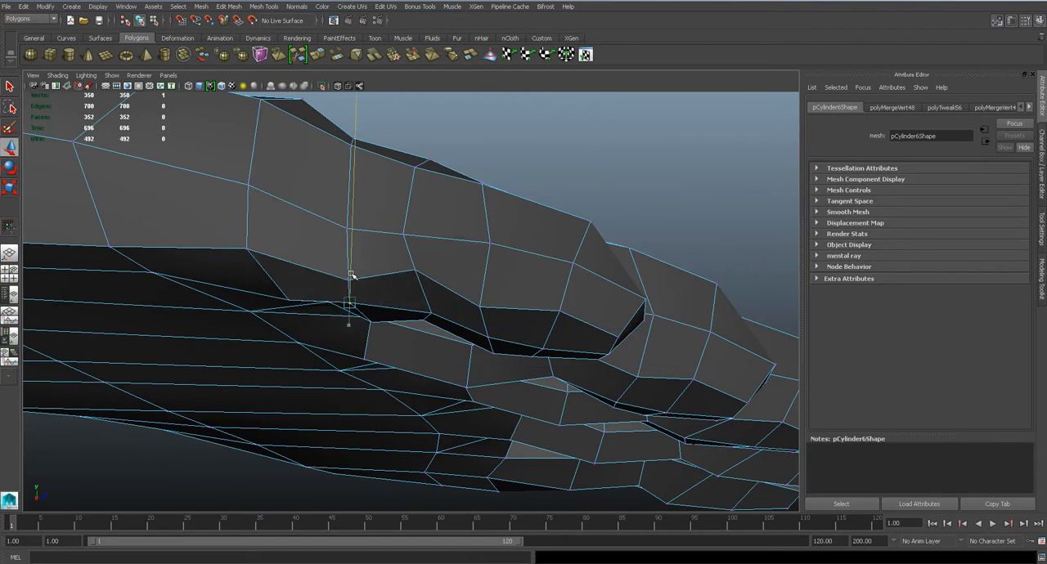
{"action": "mouse_move", "coordinate": [376, 294]}
{"action": "left_mouse_down", "text": "alt"}
{"action": "mouse_move", "coordinate": [381, 257]}
{"action": "mouse_move", "coordinate": [370, 290]}
{"action": "left_mouse_up", "text": "alt"}
{"action": "left_click", "coordinate": [425, 222]}
{"action": "left_click_drag", "start_coordinate": [425, 222], "coordinate": [426, 234]}
{"action": "right_click_drag", "start_coordinate": [432, 244], "coordinate": [439, 225]}
Reposition a vertex on the outer side of the little toe to smooth the shape of its side
{"action": "key", "text": "q"}
{"action": "left_click", "coordinate": [449, 230]}
{"action": "left_click", "coordinate": [512, 229], "text": "shift"}
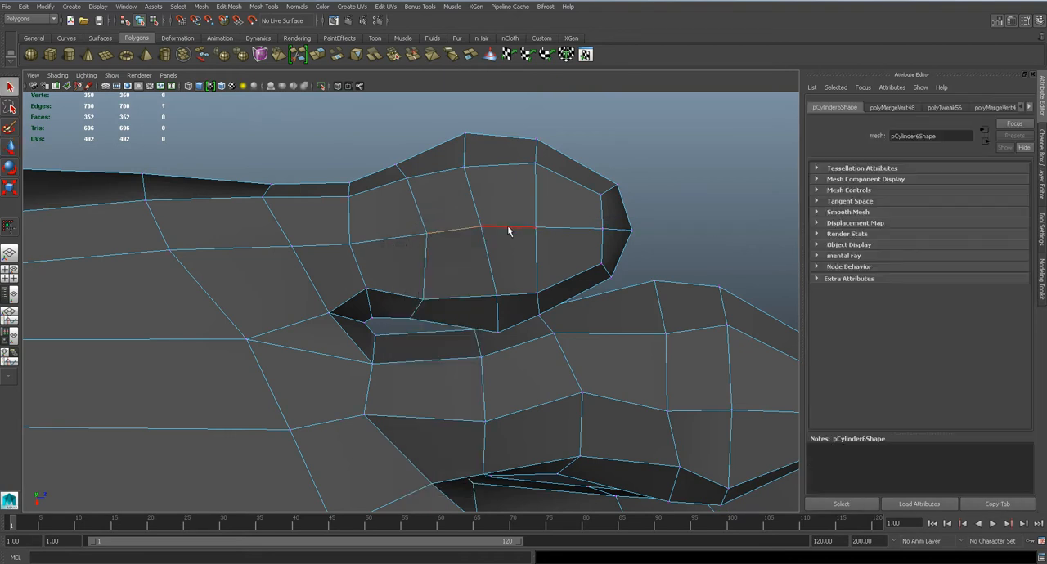
{"action": "left_click_drag", "start_coordinate": [543, 235], "coordinate": [556, 324], "text": "alt"}
{"action": "key", "text": "w"}
{"action": "left_click_drag", "start_coordinate": [499, 292], "coordinate": [473, 289]}
{"action": "key", "text": "q"}
{"action": "right_click_drag", "start_coordinate": [421, 233], "coordinate": [401, 232]}
{"action": "key", "text": "w"}
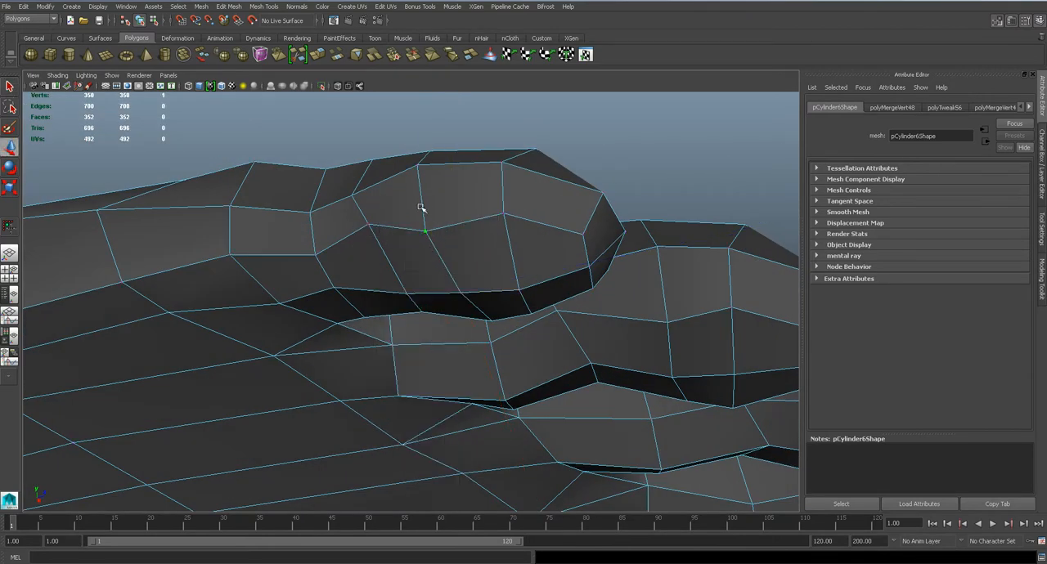
Preview the foot smoothed, save the scene and return to the unsmoothed mesh
{"action": "scroll", "coordinate": [437, 229], "scroll_direction": "down", "scroll_amount": 4}
{"action": "left_click_drag", "start_coordinate": [424, 200], "coordinate": [528, 260]}
{"action": "key", "text": "3"}
{"action": "key", "text": "ctrl+s"}
{"action": "key", "text": "1"}
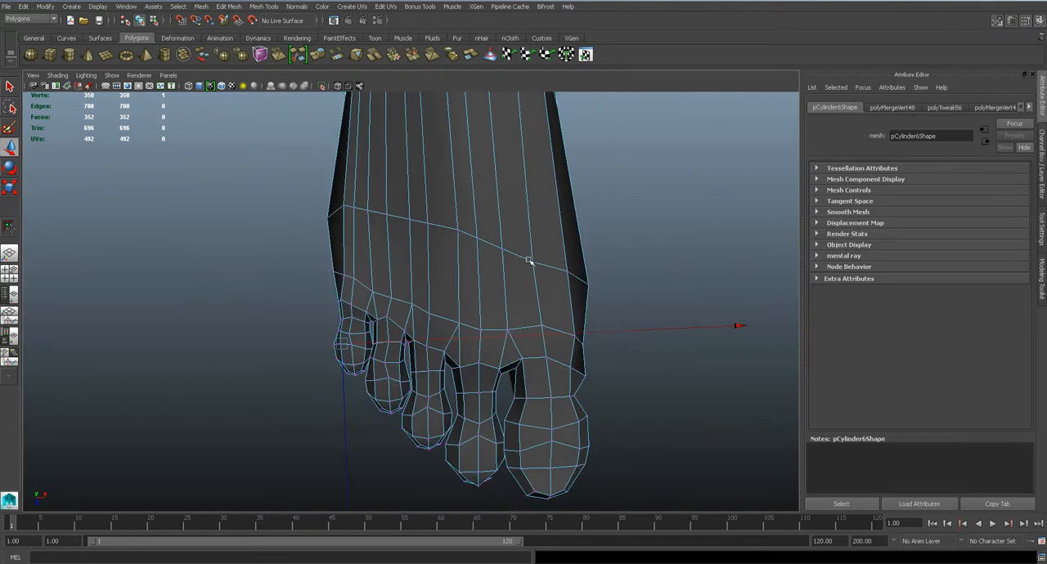
Examine the edge flow over the top of the foot between the toes and the ankle
{"action": "scroll", "coordinate": [516, 252], "scroll_direction": "up", "scroll_amount": 3}
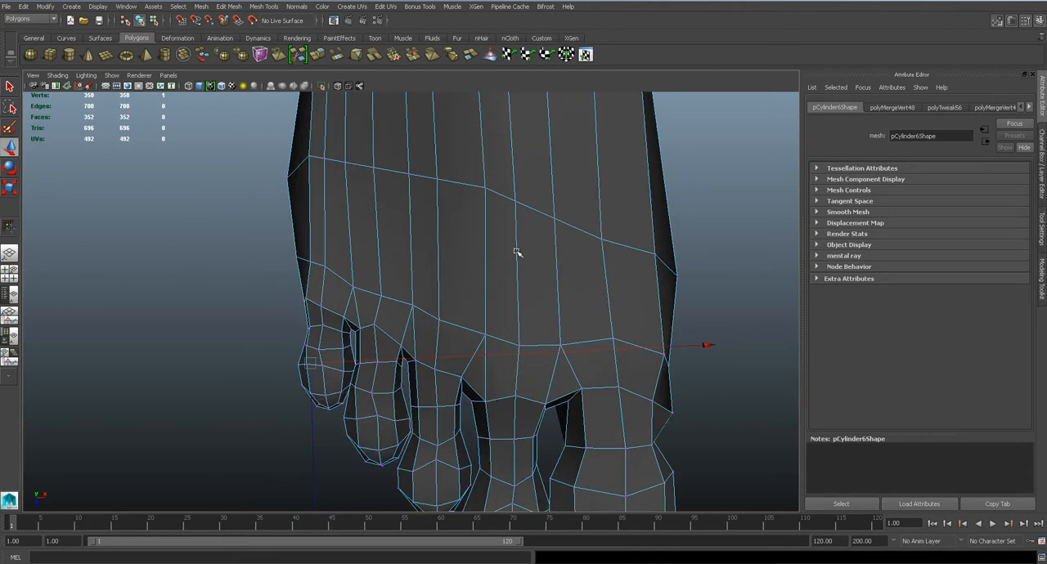
{"action": "scroll", "coordinate": [516, 257], "scroll_direction": "down", "scroll_amount": 5}
{"action": "scroll", "coordinate": [516, 264], "scroll_direction": "up", "scroll_amount": 5}
{"action": "scroll", "coordinate": [516, 270], "scroll_direction": "down", "scroll_amount": 6}
{"action": "scroll", "coordinate": [428, 176], "scroll_direction": "up", "scroll_amount": 3}
{"action": "scroll", "coordinate": [438, 163], "scroll_direction": "down", "scroll_amount": 4}
{"action": "scroll", "coordinate": [475, 192], "scroll_direction": "up", "scroll_amount": 6}
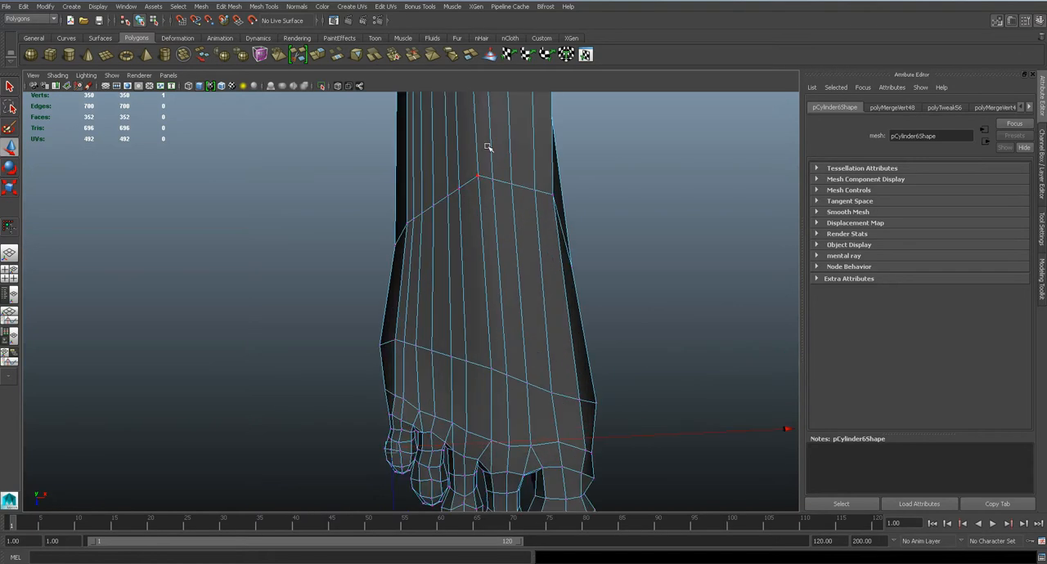
{"action": "middle_click_drag", "start_coordinate": [487, 151], "coordinate": [467, 270], "text": "alt"}
{"action": "middle_click_drag", "start_coordinate": [497, 360], "coordinate": [529, 281], "text": "alt"}
{"action": "scroll", "coordinate": [524, 212], "scroll_direction": "up", "scroll_amount": 4}
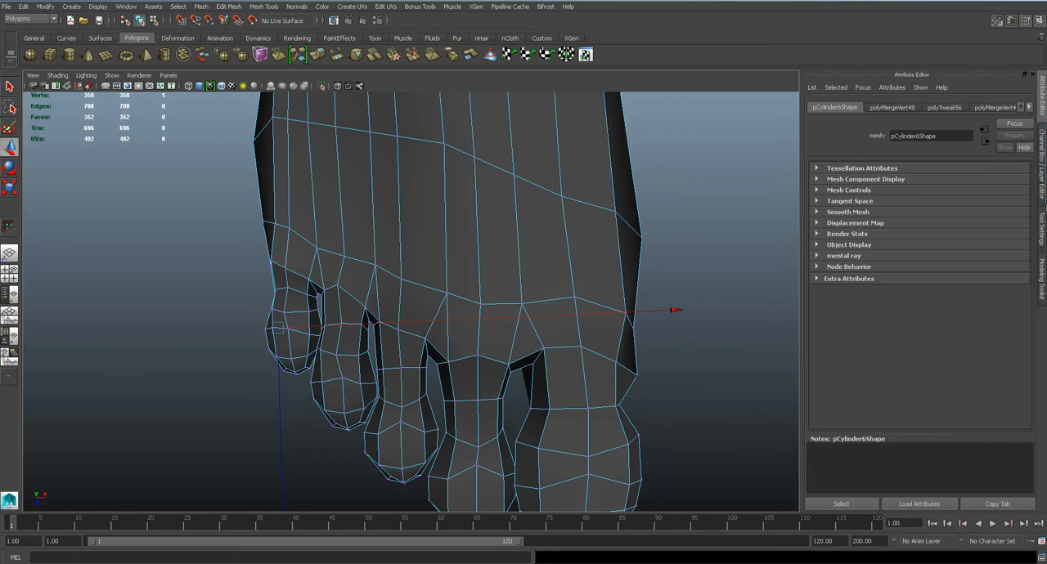
Try target-welding the vertices above the fourth toe into one, delete the middle edge below them and preview the smoothed result
{"action": "left_click", "coordinate": [1041, 280]}
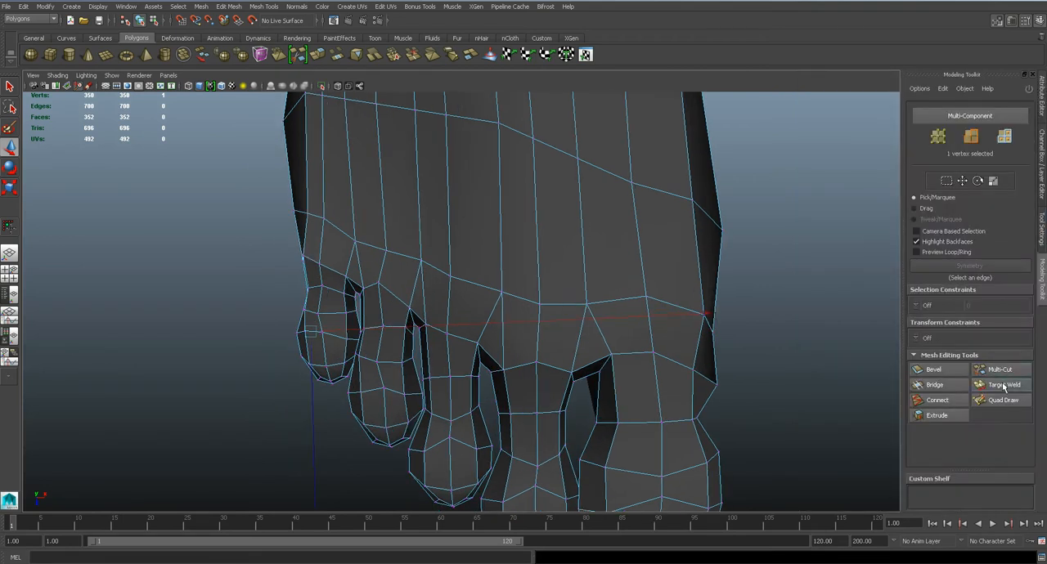
{"action": "left_click", "coordinate": [1004, 386]}
{"action": "middle_click_drag", "start_coordinate": [408, 134], "coordinate": [420, 203], "text": "alt"}
{"action": "mouse_move", "coordinate": [362, 178]}
{"action": "left_mouse_down"}
{"action": "mouse_move", "coordinate": [389, 179]}
{"action": "mouse_move", "coordinate": [358, 172]}
{"action": "left_mouse_up"}
{"action": "key", "text": "q"}
{"action": "right_click_drag", "start_coordinate": [371, 268], "coordinate": [370, 247]}
{"action": "left_click", "coordinate": [367, 255]}
{"action": "key", "text": "Delete"}
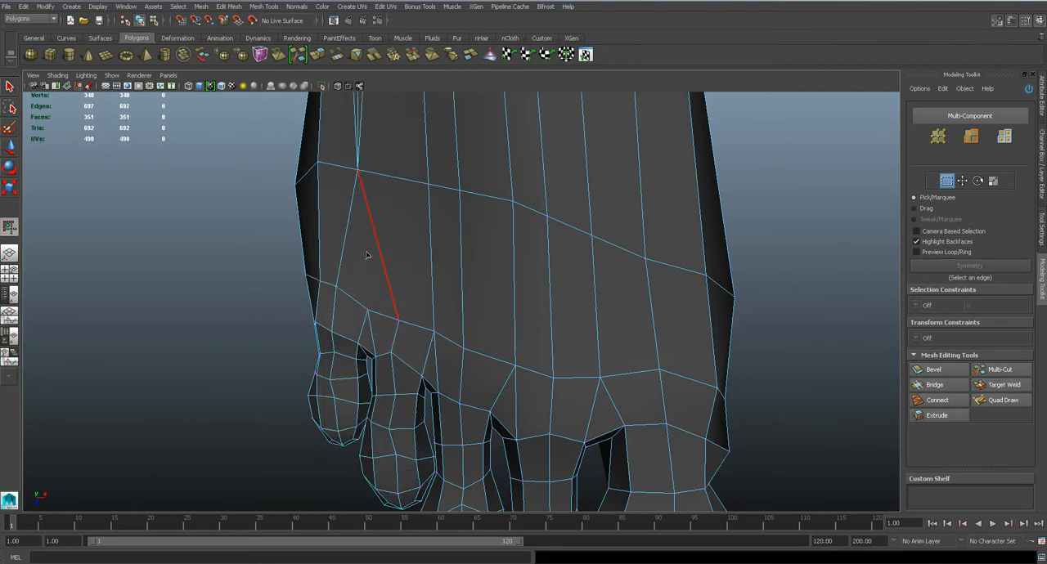
{"action": "key", "text": "3"}
{"action": "key", "text": "1"}
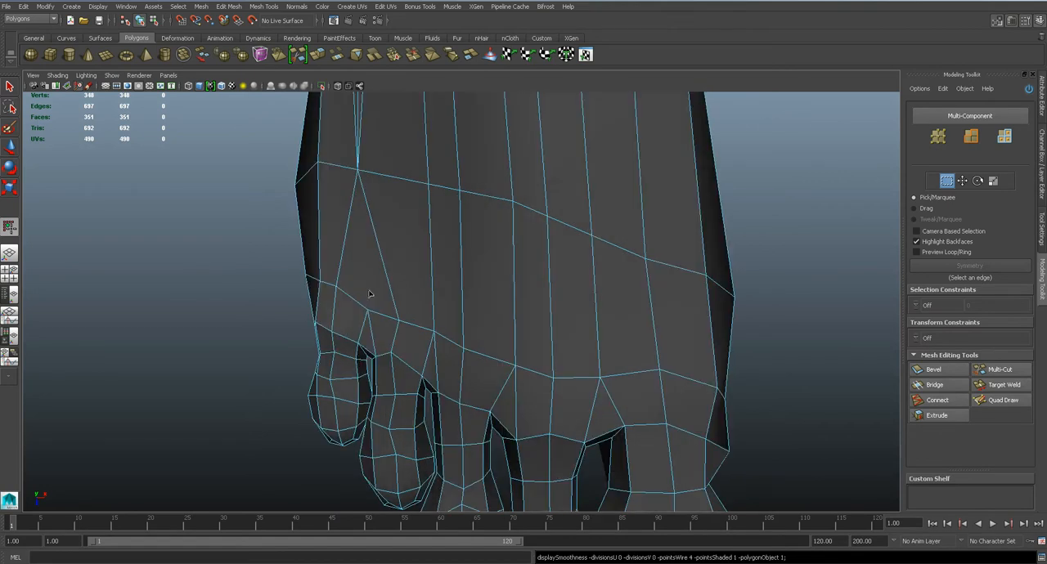
Undo the edge deletion and the vertex welds above the fourth toe
{"action": "key", "text": "ctrl+z"}
{"action": "key", "text": "ctrl+z"}
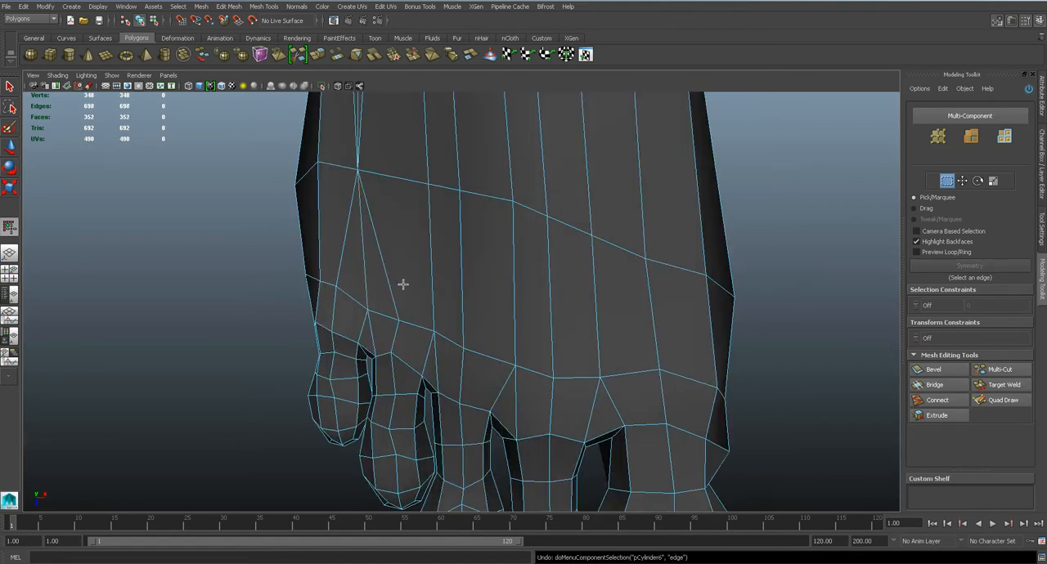
{"action": "key", "text": "ctrl+z"}
{"action": "key", "text": "ctrl+z"}
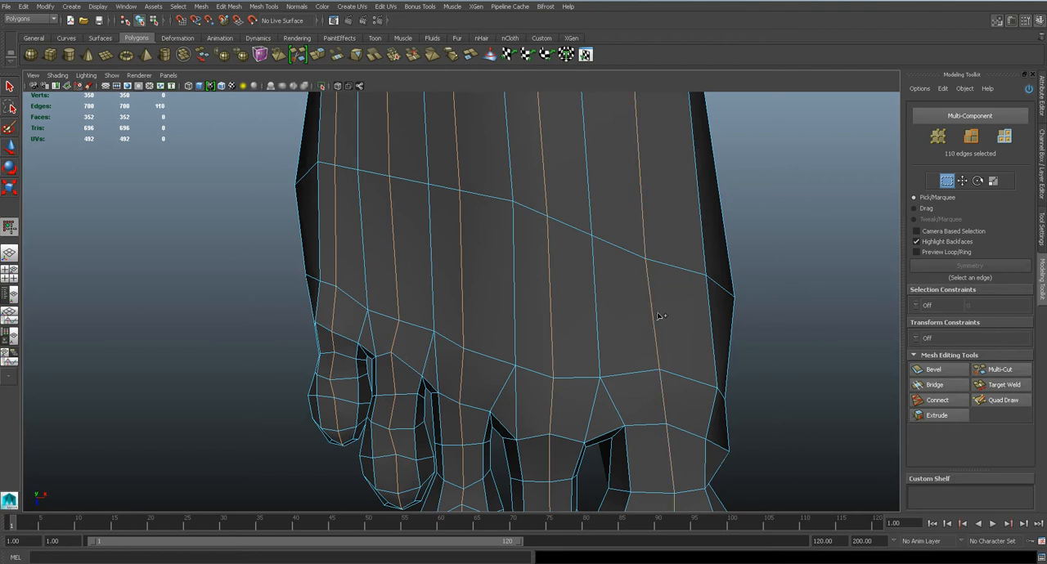
Review the edge loops running through the middle of the toes and save the scene
{"action": "scroll", "coordinate": [564, 264], "scroll_direction": "down", "scroll_amount": 6}
{"action": "scroll", "coordinate": [561, 265], "scroll_direction": "up", "scroll_amount": 3}
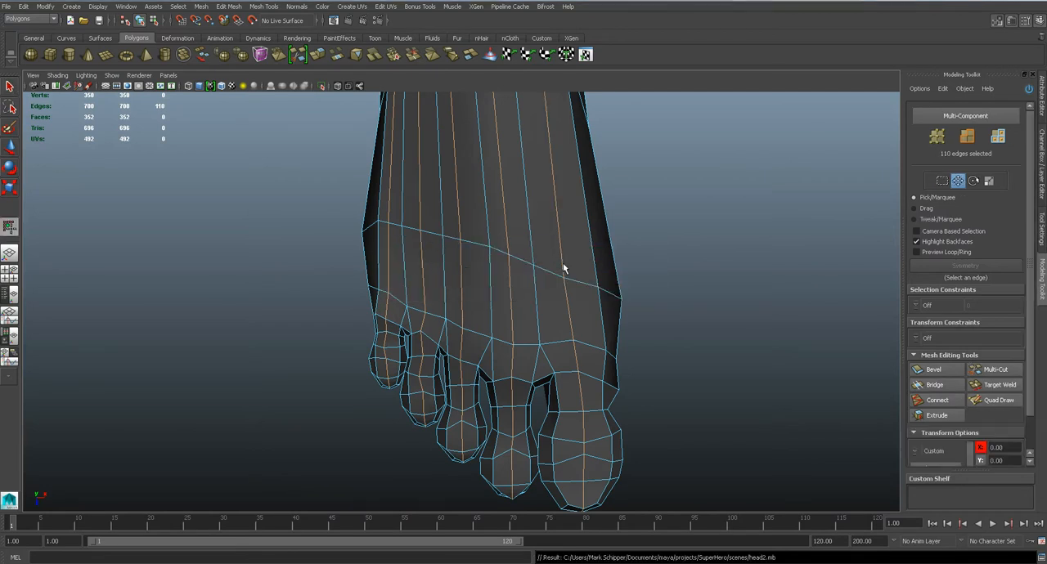
{"action": "key", "text": "Return"}
{"action": "key", "text": "w"}
Try target-welding three neighbouring vertices above the second toe into one and delete the middle edge below them
{"action": "scroll", "coordinate": [563, 268], "scroll_direction": "up", "scroll_amount": 4}
{"action": "scroll", "coordinate": [518, 271], "scroll_direction": "down", "scroll_amount": 4}
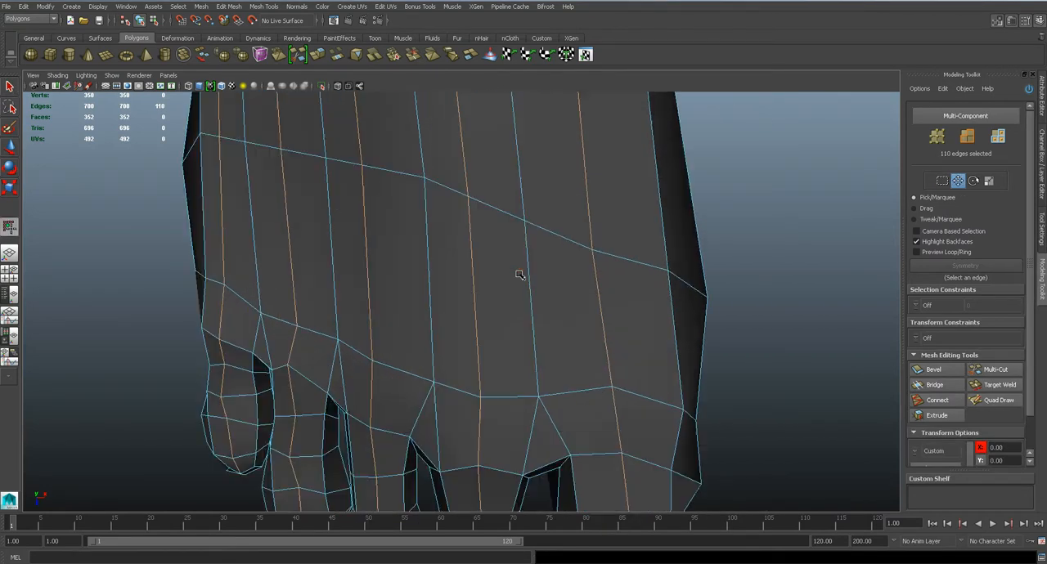
{"action": "scroll", "coordinate": [529, 208], "scroll_direction": "up", "scroll_amount": 4}
{"action": "right_click_drag", "start_coordinate": [570, 244], "coordinate": [525, 244]}
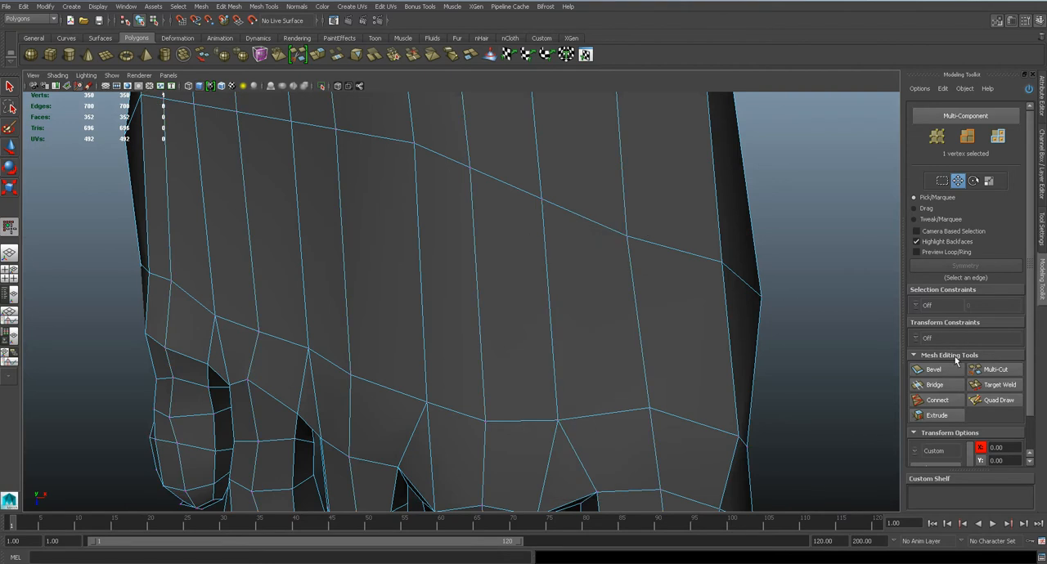
{"action": "left_click", "coordinate": [1001, 385]}
{"action": "left_click_drag", "start_coordinate": [542, 200], "coordinate": [471, 175]}
{"action": "scroll", "coordinate": [535, 333], "scroll_direction": "down", "scroll_amount": 3}
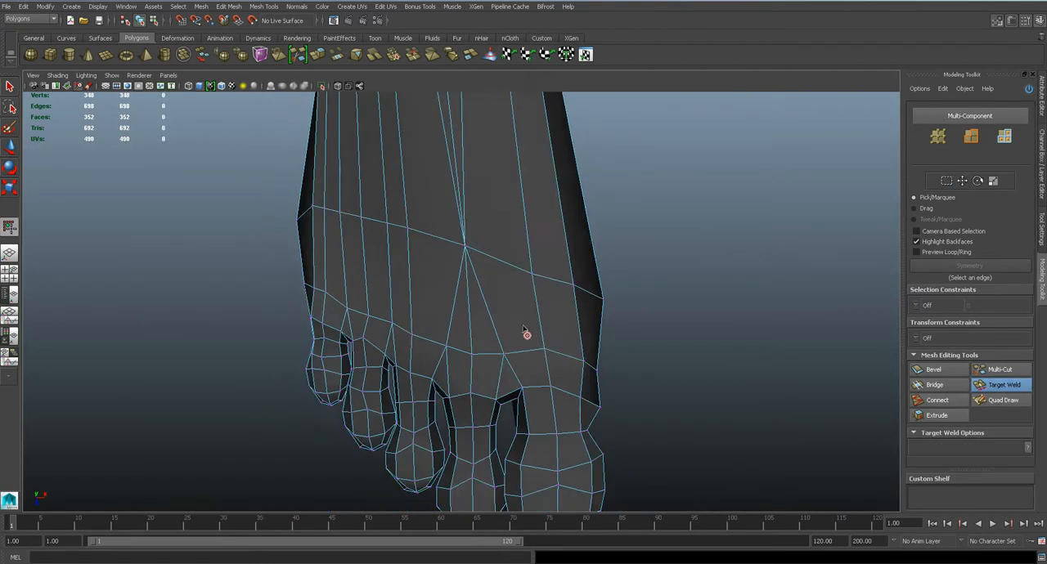
{"action": "scroll", "coordinate": [515, 323], "scroll_direction": "up", "scroll_amount": 5}
{"action": "key", "text": "q"}
{"action": "left_click", "coordinate": [480, 286]}
{"action": "key", "text": "Delete"}
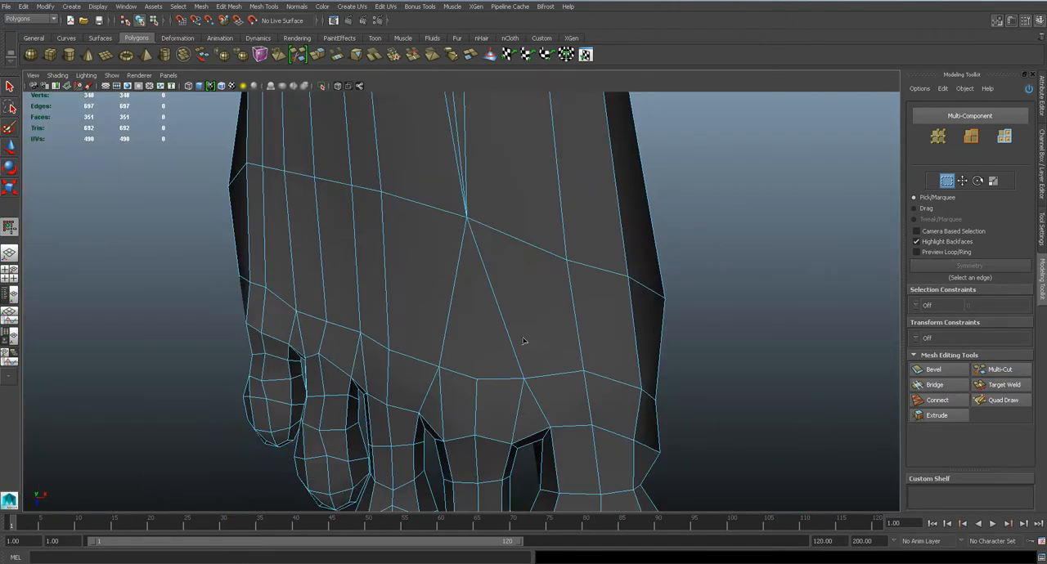
Undo and retry the edge deletion above the second toe, then revert it together with the vertex welds
{"action": "key", "text": "ctrl+z"}
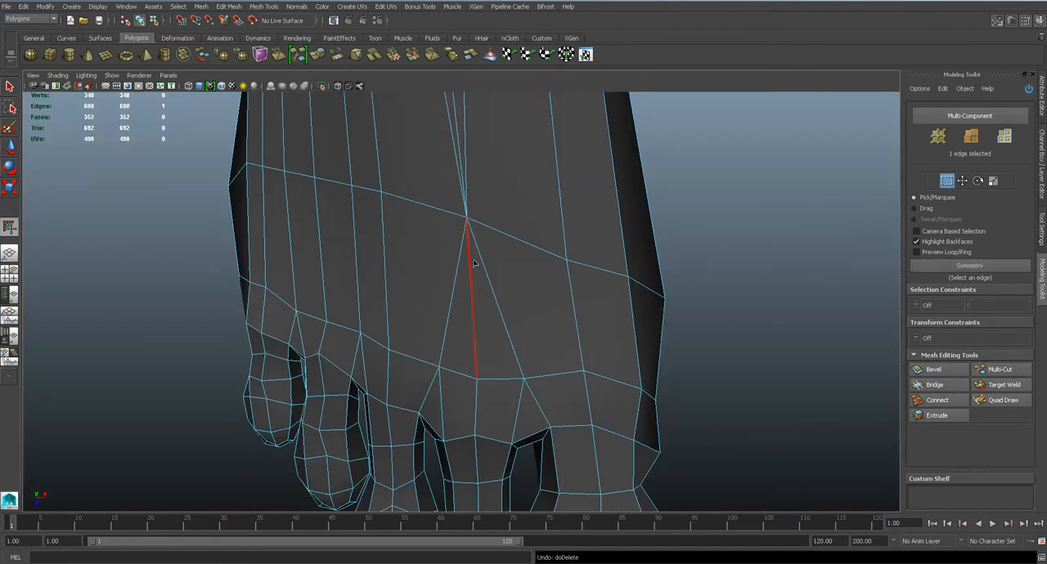
{"action": "key", "text": "Delete"}
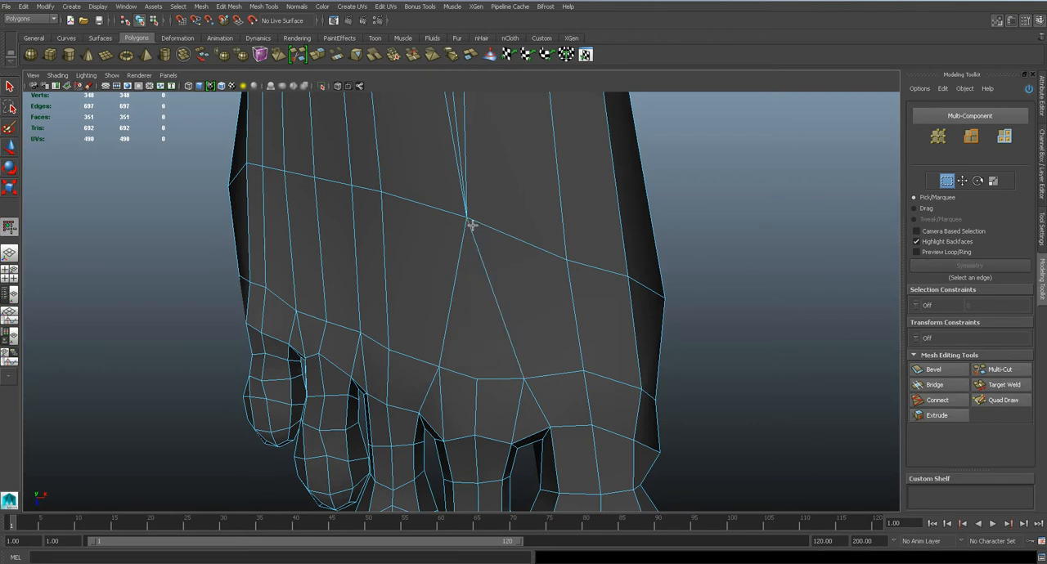
{"action": "key", "text": "ctrl+z"}
{"action": "key", "text": "ctrl+z"}
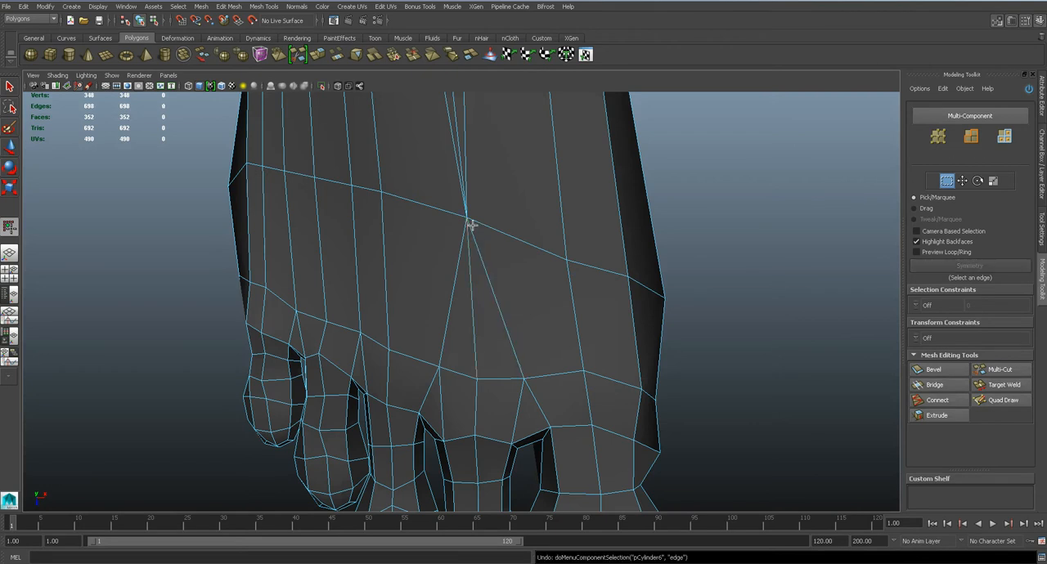
{"action": "key", "text": "ctrl+z"}
Save the scene and select the vertex above the gap between the big toe and the second toe
{"action": "key", "text": "ctrl+s"}
{"action": "key", "text": "Return"}
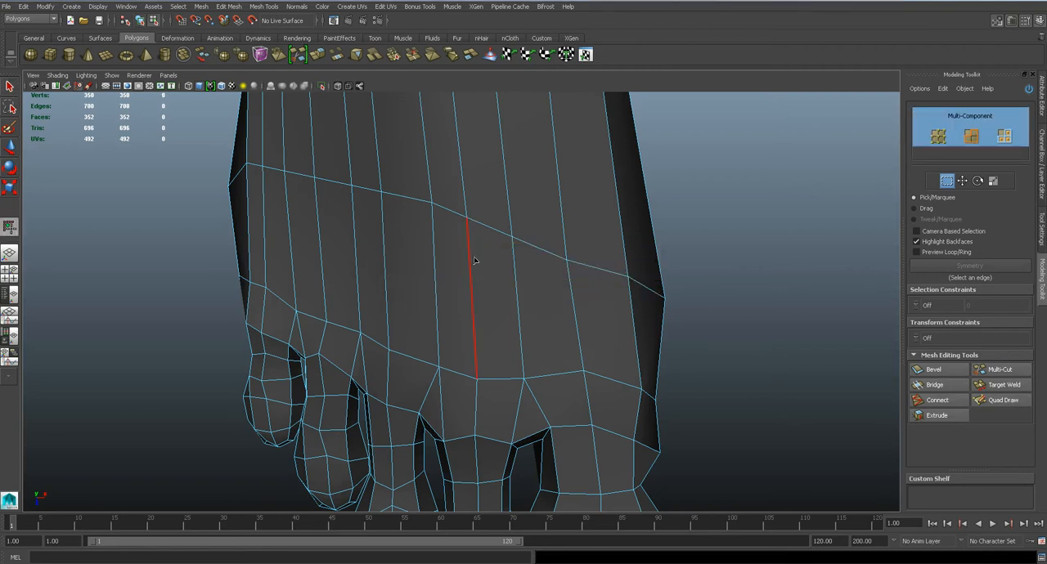
{"action": "middle_click_drag", "start_coordinate": [550, 270], "coordinate": [531, 238], "text": "alt"}
{"action": "right_click_drag", "start_coordinate": [481, 245], "coordinate": [423, 242]}
{"action": "scroll", "coordinate": [462, 247], "scroll_direction": "up", "scroll_amount": 5}
{"action": "scroll", "coordinate": [461, 246], "scroll_direction": "down", "scroll_amount": 5}
{"action": "scroll", "coordinate": [460, 258], "scroll_direction": "up", "scroll_amount": 4}
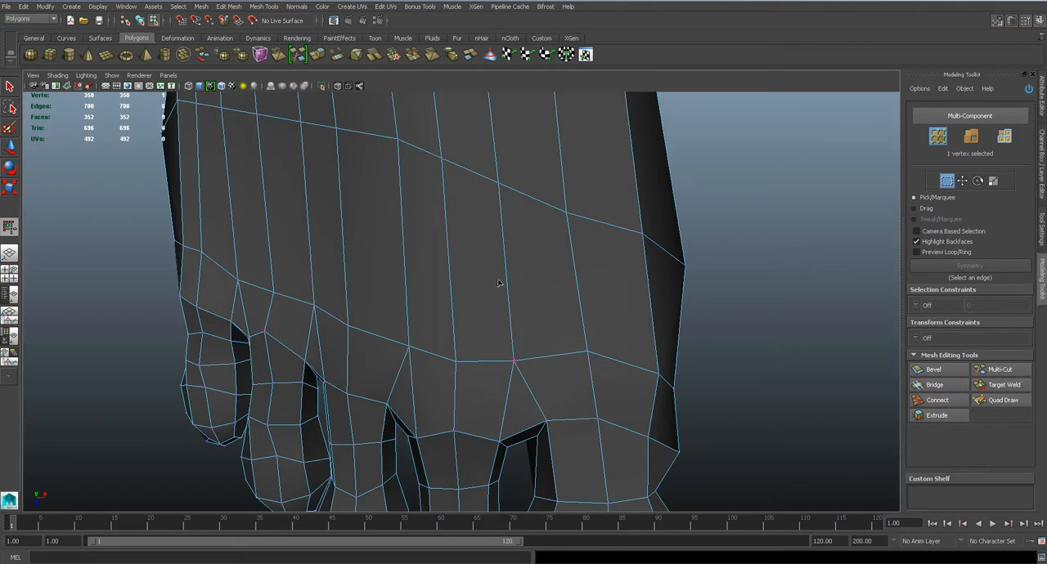
Inspect the edges across the top of the foot with the Multi-Cut tool, leave it uncut and save the scene
{"action": "left_click", "coordinate": [1004, 371]}
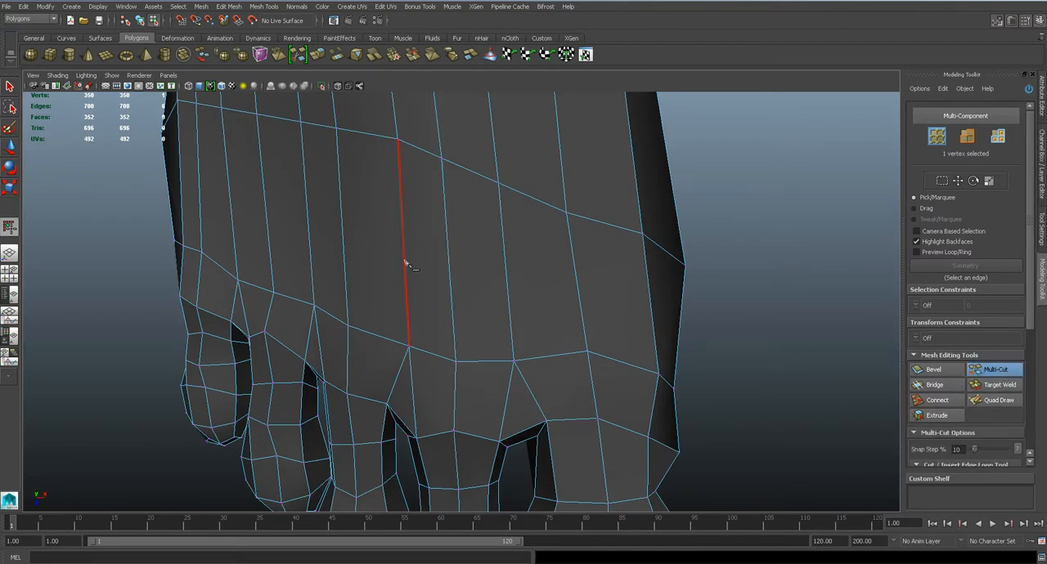
{"action": "scroll", "coordinate": [480, 260], "scroll_direction": "down", "scroll_amount": 3}
{"action": "scroll", "coordinate": [480, 260], "scroll_direction": "up", "scroll_amount": 4}
{"action": "scroll", "coordinate": [480, 261], "scroll_direction": "down", "scroll_amount": 3}
{"action": "scroll", "coordinate": [477, 264], "scroll_direction": "up", "scroll_amount": 3}
{"action": "middle_click_drag", "start_coordinate": [445, 223], "coordinate": [464, 295], "text": "alt"}
{"action": "scroll", "coordinate": [463, 295], "scroll_direction": "down", "scroll_amount": 4}
{"action": "key", "text": "q"}
{"action": "middle_click_drag", "start_coordinate": [336, 320], "coordinate": [435, 317], "text": "alt"}
{"action": "scroll", "coordinate": [436, 285], "scroll_direction": "up", "scroll_amount": 4}
{"action": "key", "text": "ctrl+s"}
{"action": "key", "text": "Return"}
{"action": "scroll", "coordinate": [447, 314], "scroll_direction": "down", "scroll_amount": 4}
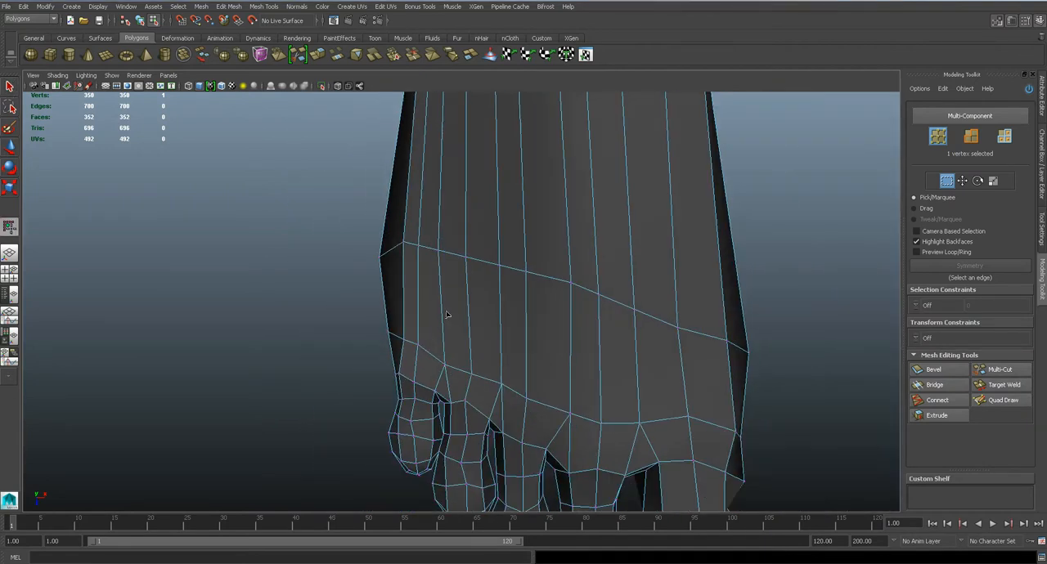
Try cutting a new edge across the strips above the fourth toe, ending at the vertex above the third toe
{"action": "middle_click_drag", "start_coordinate": [490, 347], "coordinate": [481, 272], "text": "alt"}
{"action": "scroll", "coordinate": [481, 272], "scroll_direction": "up", "scroll_amount": 4}
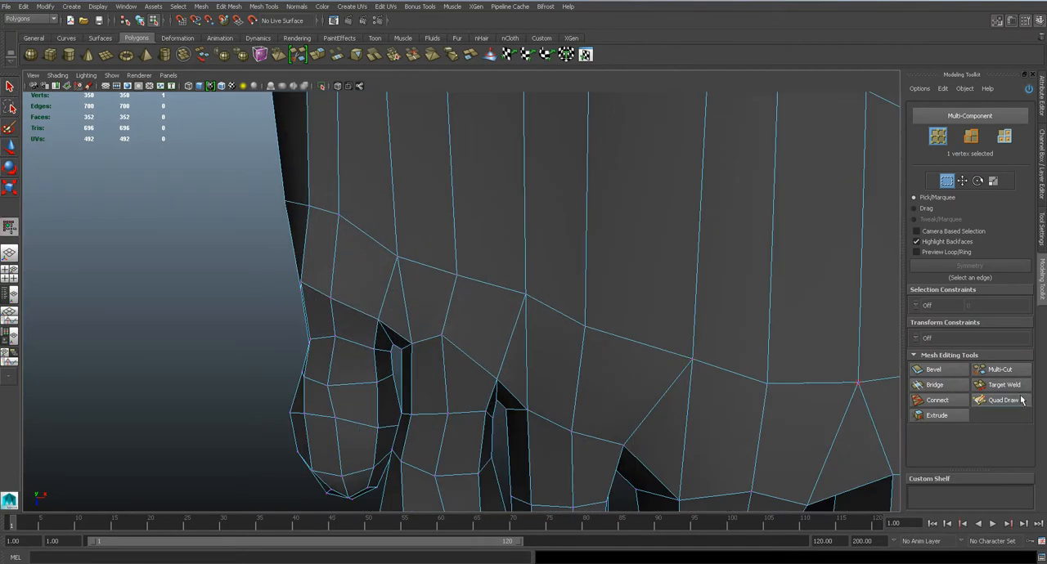
{"action": "left_click", "coordinate": [999, 370]}
{"action": "middle_click_drag", "start_coordinate": [416, 245], "coordinate": [415, 330], "text": "alt"}
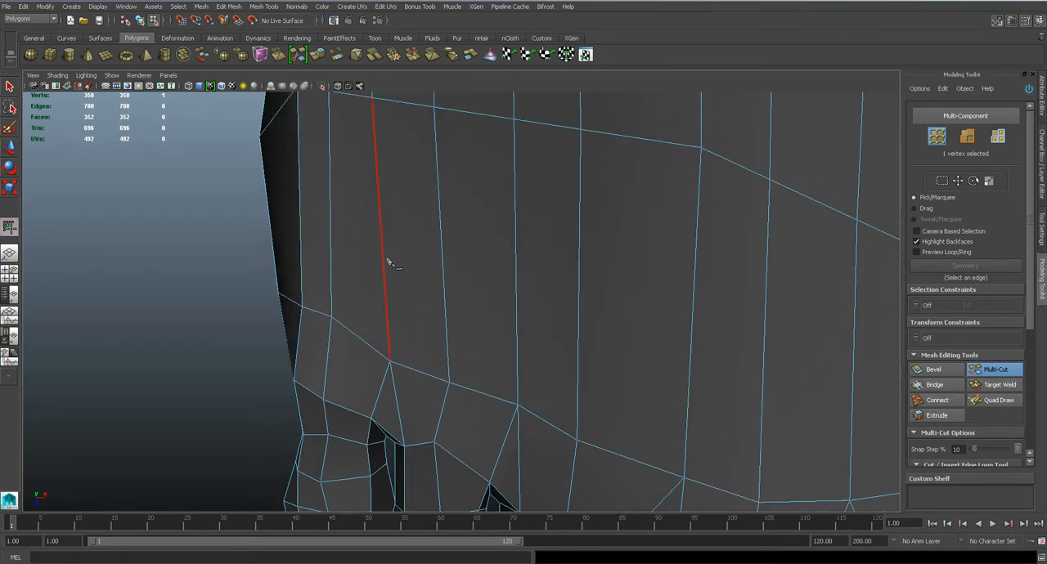
{"action": "left_click", "coordinate": [515, 270]}
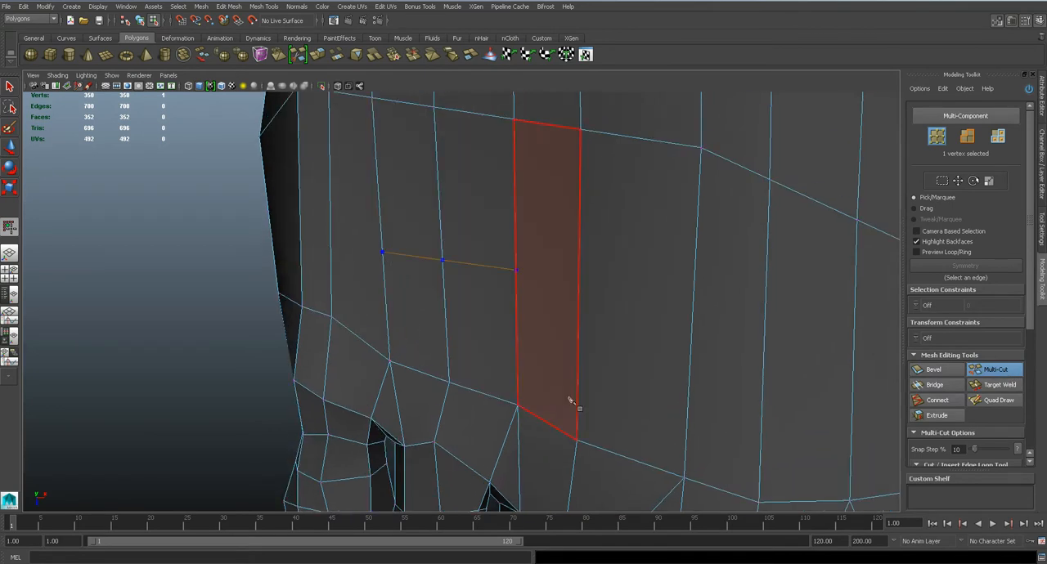
{"action": "left_click", "coordinate": [576, 440]}
{"action": "key", "text": "Return"}
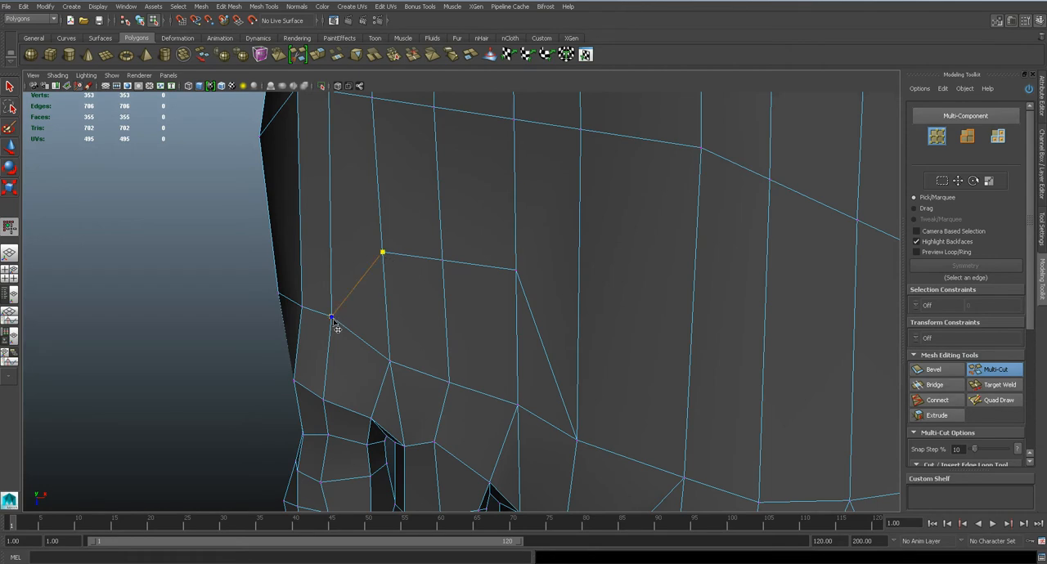
Try deleting the two lengthwise edges between the new cut and the base of the fourth toe
{"action": "key", "text": "q"}
{"action": "double_click", "coordinate": [386, 241]}
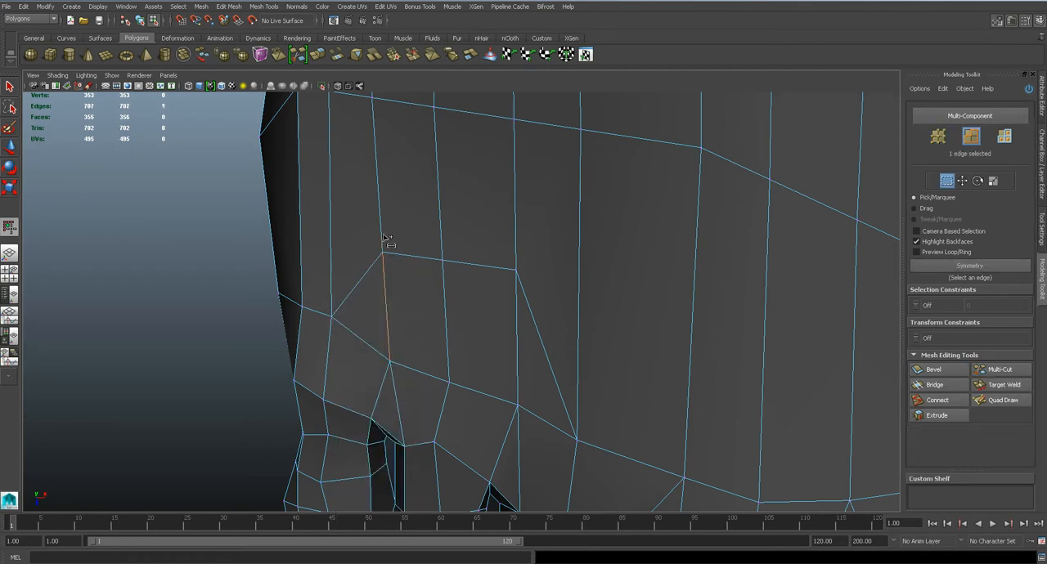
{"action": "key", "text": "Delete"}
{"action": "key", "text": "ctrl+z"}
{"action": "left_click", "coordinate": [517, 288]}
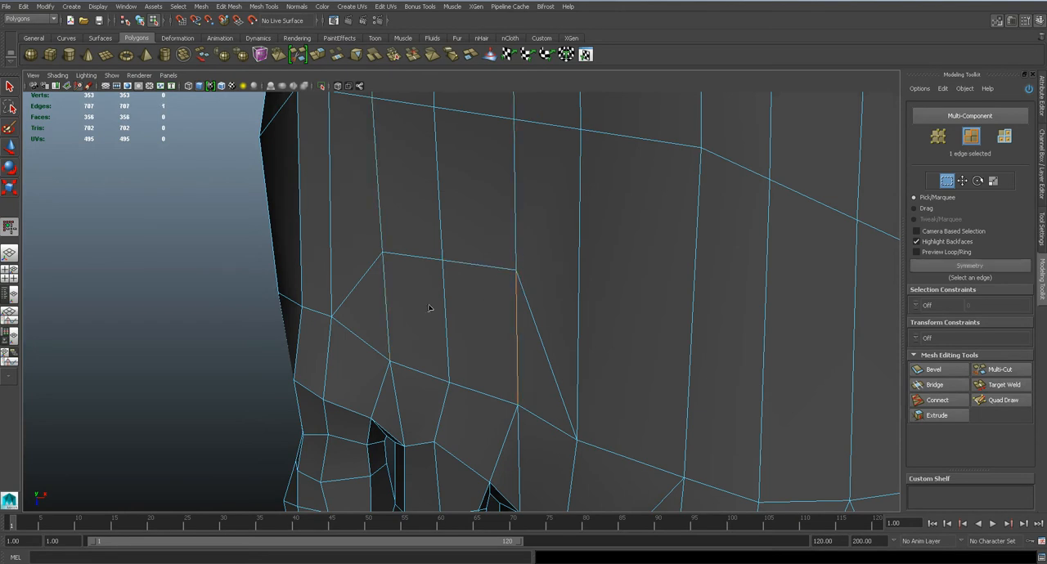
{"action": "left_click", "coordinate": [386, 306], "text": "shift"}
{"action": "scroll", "coordinate": [413, 303], "scroll_direction": "down", "scroll_amount": 6}
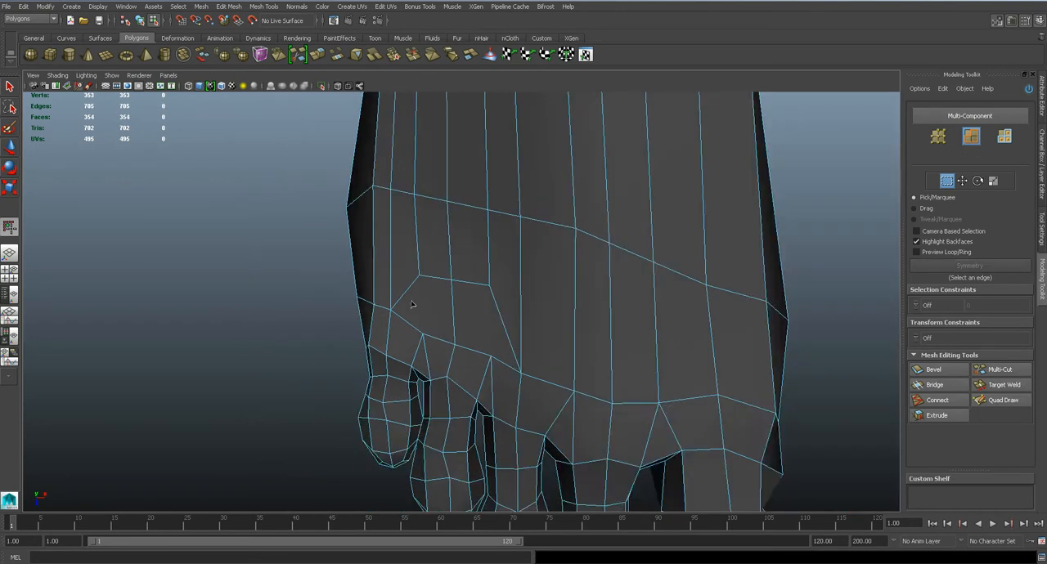
{"action": "scroll", "coordinate": [413, 310], "scroll_direction": "up", "scroll_amount": 5}
Undo the edge deletions and the new cuts above the fourth toe
{"action": "key", "text": "ctrl+z"}
{"action": "key", "text": "ctrl+z"}
{"action": "double_click", "coordinate": [411, 313], "text": "shift"}
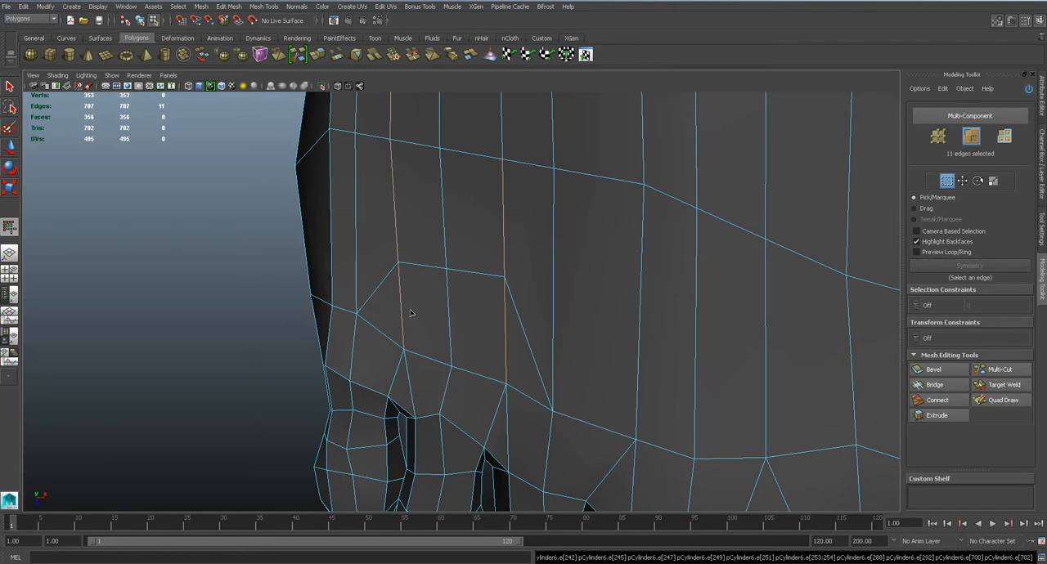
{"action": "key", "text": "ctrl+z"}
{"action": "key", "text": "ctrl+z"}
{"action": "key", "text": "ctrl+z"}
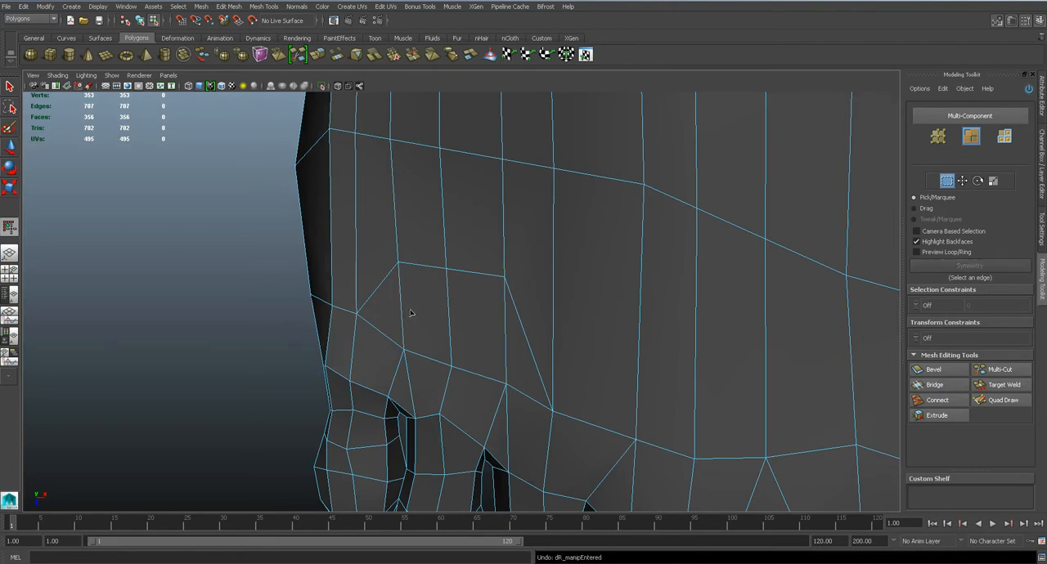
Clear the selection and save the scene
{"action": "left_click", "coordinate": [275, 289]}
{"action": "key", "text": "ctrl+s"}
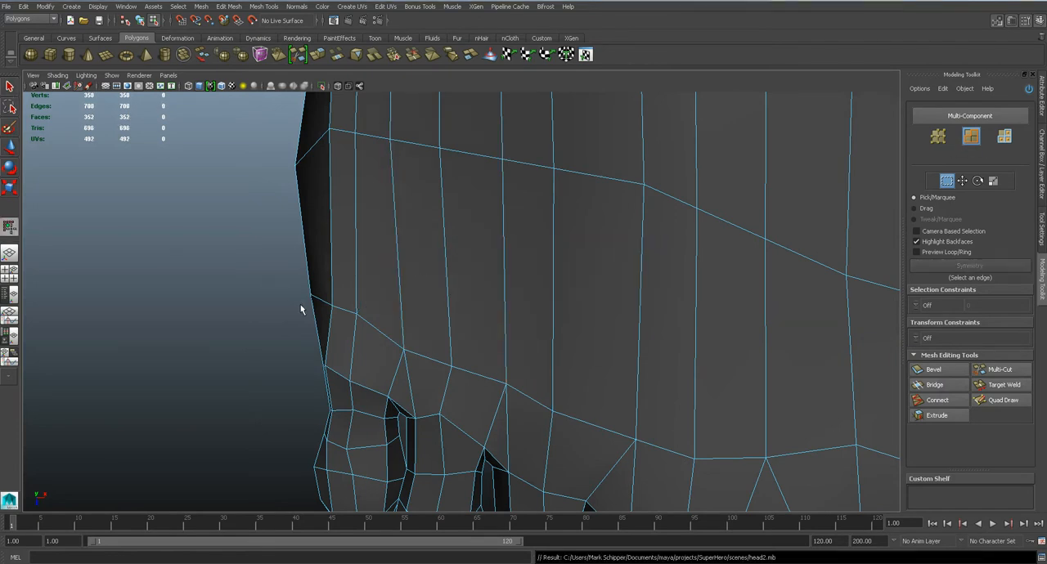
{"action": "scroll", "coordinate": [422, 322], "scroll_direction": "down", "scroll_amount": 6}
{"action": "scroll", "coordinate": [420, 317], "scroll_direction": "down", "scroll_amount": 5}
{"action": "scroll", "coordinate": [421, 318], "scroll_direction": "up", "scroll_amount": 8}
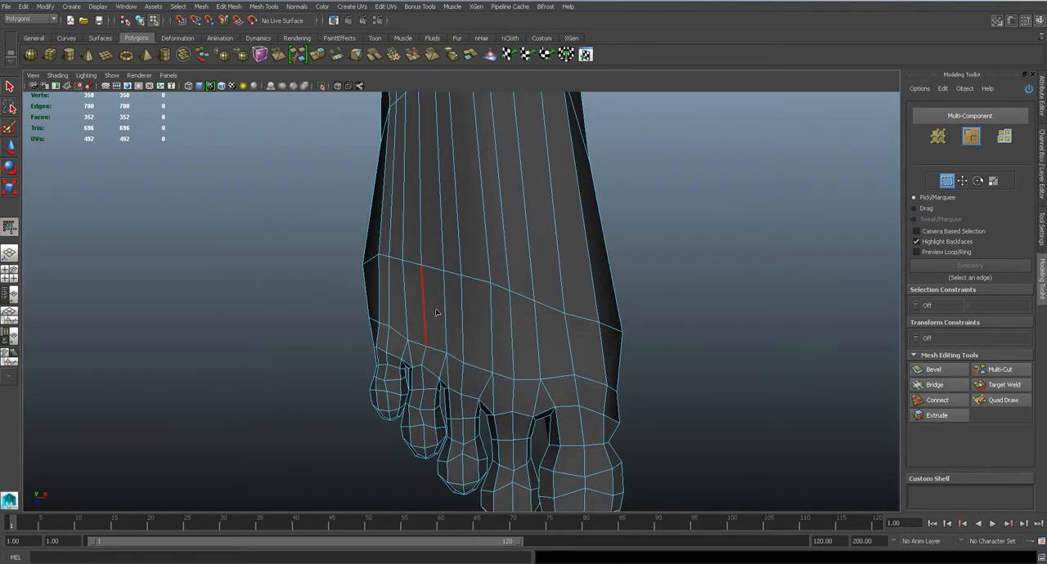
Switch to the view with the sole reference and move a vertex on the heel's inner back edge toward the reference outline
{"action": "key", "text": "space"}
{"action": "key", "text": "space"}
{"action": "scroll", "coordinate": [397, 284], "scroll_direction": "up", "scroll_amount": 3}
{"action": "middle_click_drag", "start_coordinate": [468, 123], "coordinate": [478, 332], "text": "alt"}
{"action": "scroll", "coordinate": [480, 216], "scroll_direction": "down", "scroll_amount": 1}
{"action": "scroll", "coordinate": [480, 216], "scroll_direction": "down", "scroll_amount": 1}
{"action": "right_click_drag", "start_coordinate": [475, 305], "coordinate": [430, 308]}
{"action": "scroll", "coordinate": [490, 282], "scroll_direction": "up", "scroll_amount": 5}
{"action": "key", "text": "w"}
{"action": "left_click", "coordinate": [544, 232]}
{"action": "left_click", "coordinate": [9, 149]}
{"action": "left_click_drag", "start_coordinate": [546, 229], "coordinate": [552, 218]}
{"action": "middle_click_drag", "start_coordinate": [535, 230], "coordinate": [533, 288], "text": "alt"}
Move the next two vertices toward the middle of the heel's back edge outward to round the inner half
{"action": "scroll", "coordinate": [529, 282], "scroll_direction": "up", "scroll_amount": 2}
{"action": "mouse_move", "coordinate": [509, 239]}
{"action": "left_mouse_down"}
{"action": "mouse_move", "coordinate": [541, 264]}
{"action": "mouse_move", "coordinate": [541, 238]}
{"action": "left_mouse_up"}
{"action": "left_click_drag", "start_coordinate": [481, 217], "coordinate": [495, 233]}
{"action": "left_click_drag", "start_coordinate": [488, 224], "coordinate": [497, 213]}
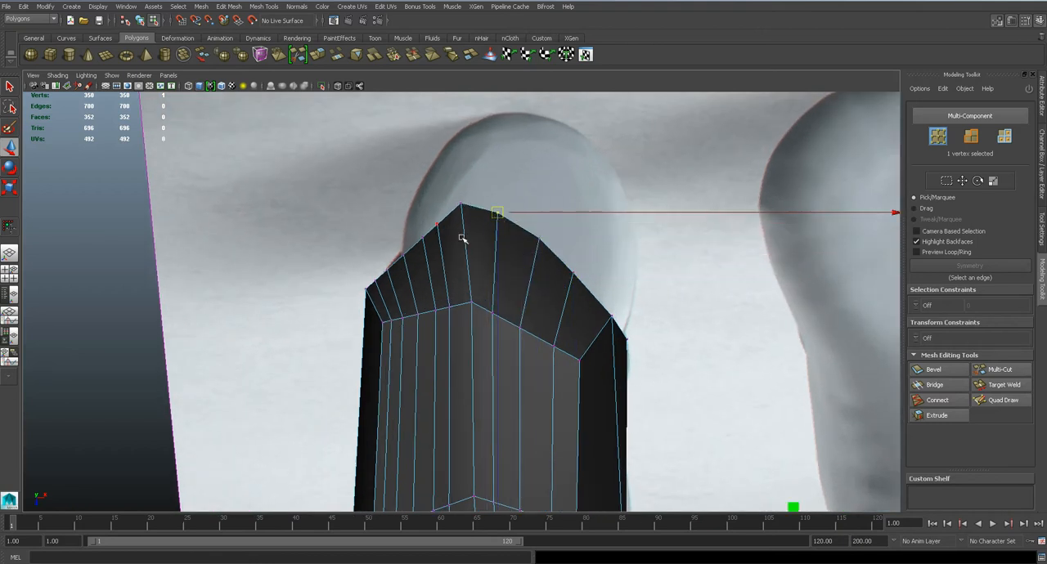
Move a vertex on the outer half of the heel's back edge outward to round it
{"action": "scroll", "coordinate": [435, 217], "scroll_direction": "up", "scroll_amount": 2}
{"action": "left_click_drag", "start_coordinate": [424, 198], "coordinate": [382, 234]}
{"action": "left_click_drag", "start_coordinate": [361, 250], "coordinate": [361, 282]}
{"action": "left_click_drag", "start_coordinate": [354, 274], "coordinate": [348, 269]}
Compare the reshaped heel smoothed and unsmoothed
{"action": "scroll", "coordinate": [458, 315], "scroll_direction": "down", "scroll_amount": 5}
{"action": "key", "text": "3"}
{"action": "scroll", "coordinate": [490, 311], "scroll_direction": "up", "scroll_amount": 5}
{"action": "key", "text": "1"}
Delete the foot mesh's construction history
{"action": "right_click_drag", "start_coordinate": [497, 245], "coordinate": [483, 437]}
{"action": "right_click_drag", "start_coordinate": [468, 230], "coordinate": [474, 429]}
{"action": "left_click", "coordinate": [19, 7]}
{"action": "mouse_move", "coordinate": [73, 119]}
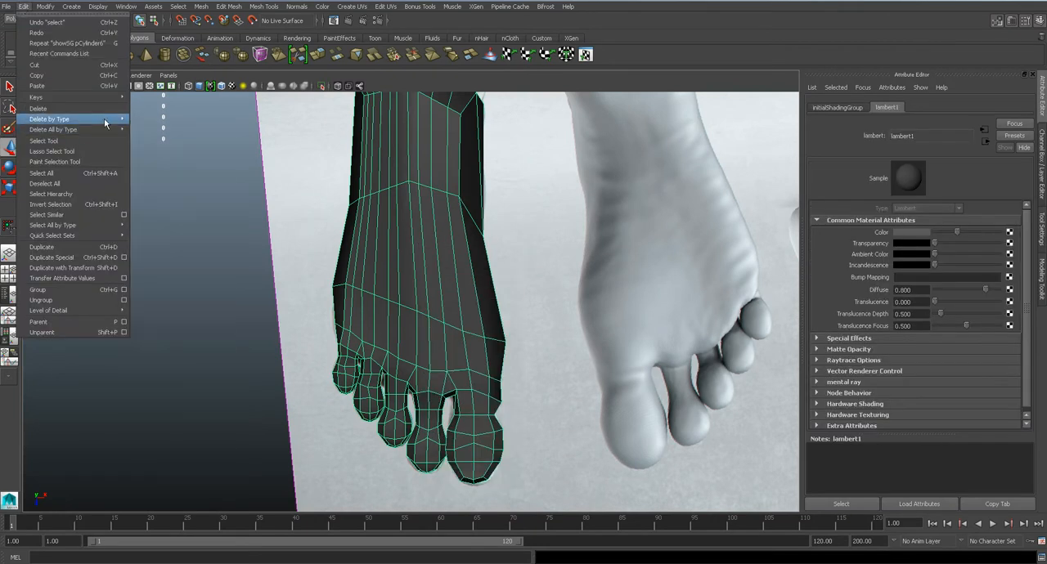
{"action": "left_click", "coordinate": [170, 127]}
Make the foot's lambert1 material semi-transparent so the sole reference shows through
{"action": "left_click_drag", "start_coordinate": [961, 244], "coordinate": [969, 243]}
{"action": "middle_click_drag", "start_coordinate": [514, 203], "coordinate": [489, 271], "text": "alt"}
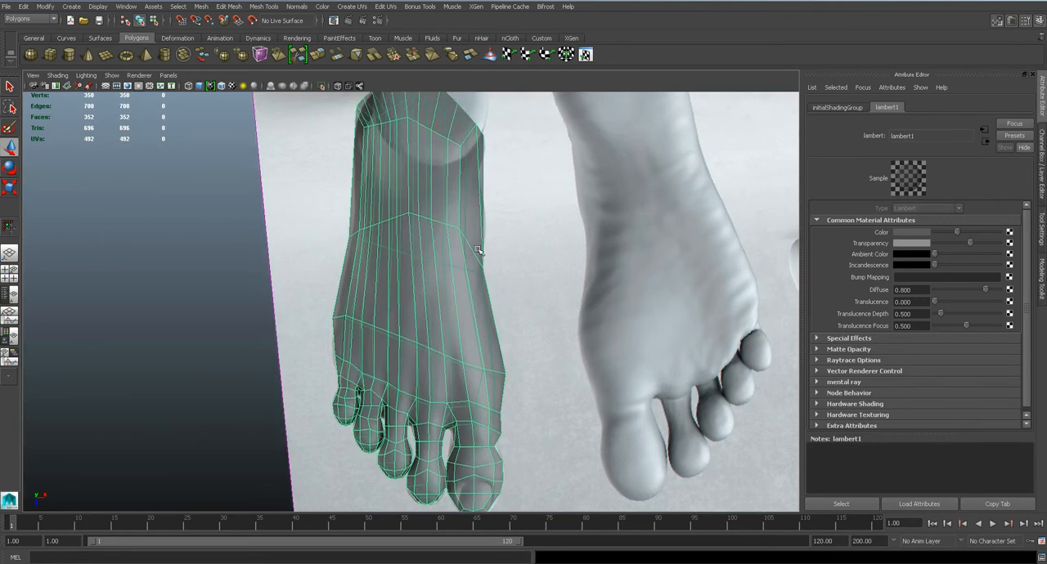
{"action": "scroll", "coordinate": [472, 230], "scroll_direction": "down", "scroll_amount": 4}
{"action": "scroll", "coordinate": [471, 230], "scroll_direction": "up", "scroll_amount": 5}
Insert two edge loops across the foot, one between ball and arch and one between arch and heel
{"action": "right_click_drag", "start_coordinate": [471, 230], "coordinate": [436, 228]}
{"action": "scroll", "coordinate": [436, 228], "scroll_direction": "up", "scroll_amount": 3}
{"action": "left_click", "coordinate": [229, 7]}
{"action": "mouse_move", "coordinate": [250, 4]}
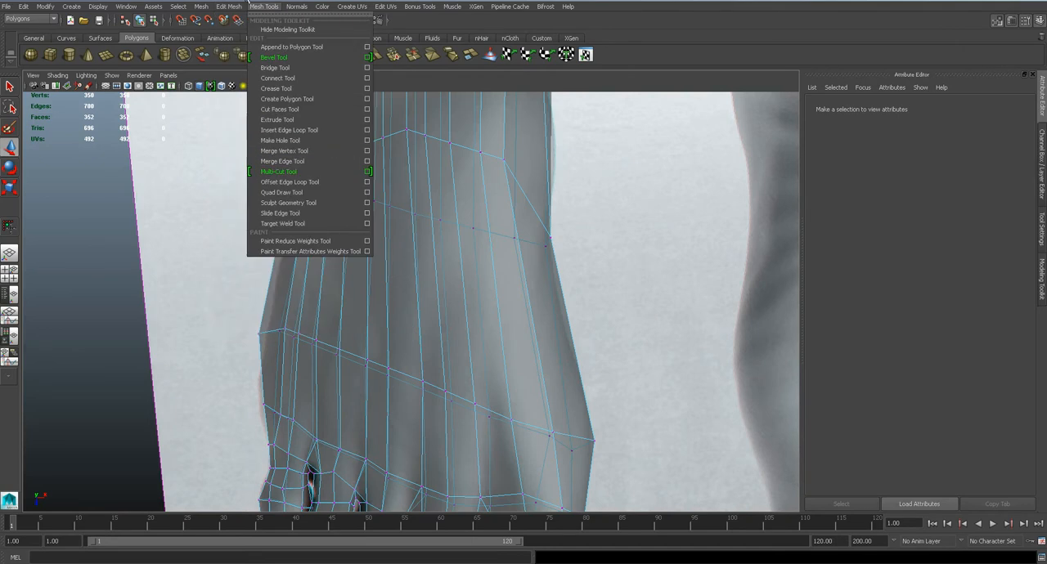
{"action": "left_click", "coordinate": [290, 130]}
{"action": "left_click", "coordinate": [530, 305]}
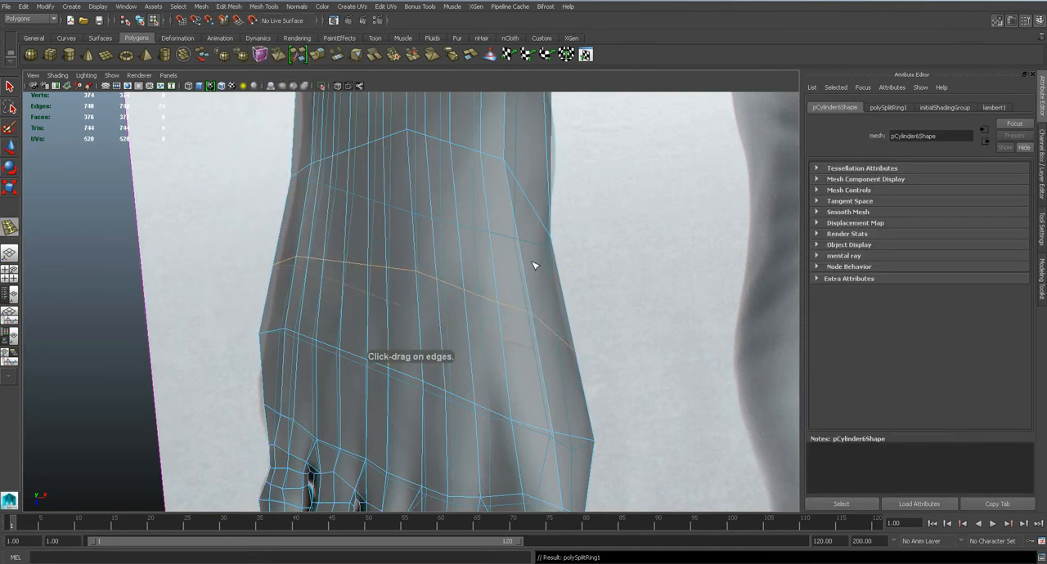
{"action": "left_click_drag", "start_coordinate": [533, 311], "coordinate": [482, 315], "text": "alt"}
{"action": "left_click", "coordinate": [484, 236]}
{"action": "middle_click_drag", "start_coordinate": [502, 488], "coordinate": [483, 288], "text": "alt"}
Move vertices on the foot's inner and outer edges around the arch to follow the sole reference outline
{"action": "key", "text": "q"}
{"action": "right_click_drag", "start_coordinate": [483, 287], "coordinate": [453, 286]}
{"action": "key", "text": "w"}
{"action": "left_click_drag", "start_coordinate": [469, 244], "coordinate": [560, 327]}
{"action": "left_click_drag", "start_coordinate": [514, 296], "coordinate": [511, 294]}
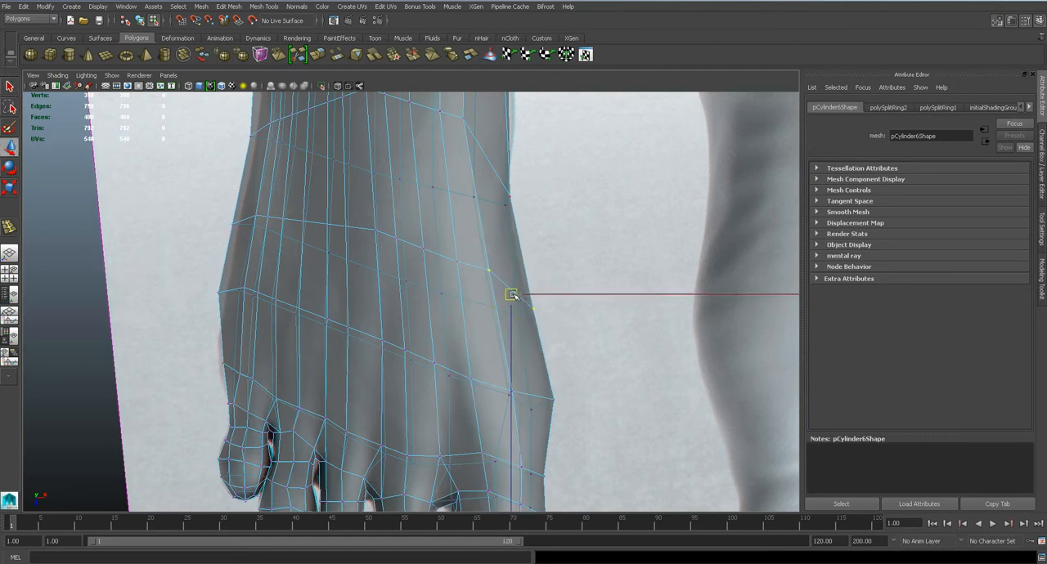
{"action": "middle_click_drag", "start_coordinate": [480, 170], "coordinate": [481, 217], "text": "alt"}
{"action": "left_click_drag", "start_coordinate": [496, 206], "coordinate": [533, 291]}
{"action": "left_click_drag", "start_coordinate": [509, 248], "coordinate": [502, 251]}
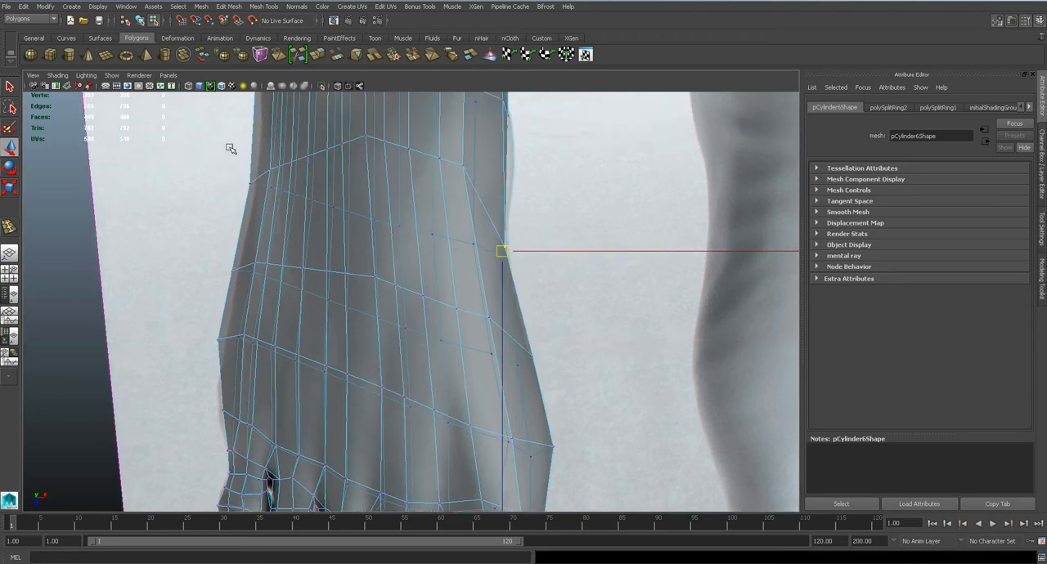
{"action": "left_click_drag", "start_coordinate": [251, 261], "coordinate": [289, 269]}
{"action": "middle_click_drag", "start_coordinate": [249, 474], "coordinate": [332, 321], "text": "alt"}
Examine the foot smoothed from the outer side in the perspective view, then return it to unsmoothed display
{"action": "scroll", "coordinate": [441, 264], "scroll_direction": "down", "scroll_amount": 7}
{"action": "key", "text": "3"}
{"action": "key", "text": "space"}
{"action": "left_click_drag", "start_coordinate": [440, 256], "coordinate": [442, 232]}
{"action": "left_click_drag", "start_coordinate": [459, 272], "coordinate": [579, 202], "text": "alt"}
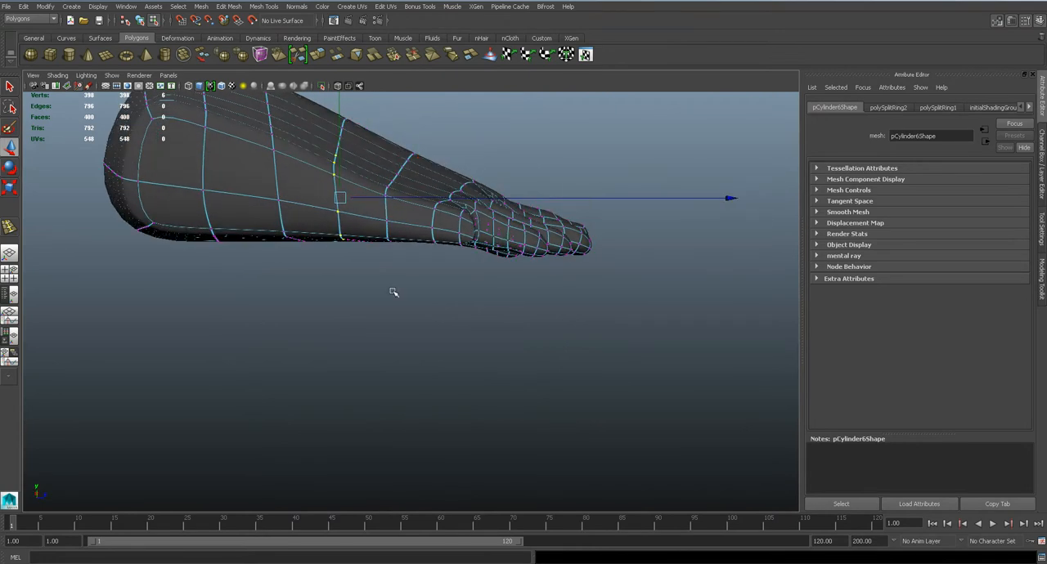
{"action": "mouse_move", "coordinate": [448, 207]}
{"action": "left_mouse_down", "text": "alt"}
{"action": "mouse_move", "coordinate": [397, 204]}
{"action": "mouse_move", "coordinate": [427, 203]}
{"action": "left_mouse_up", "text": "alt"}
{"action": "key", "text": "1"}
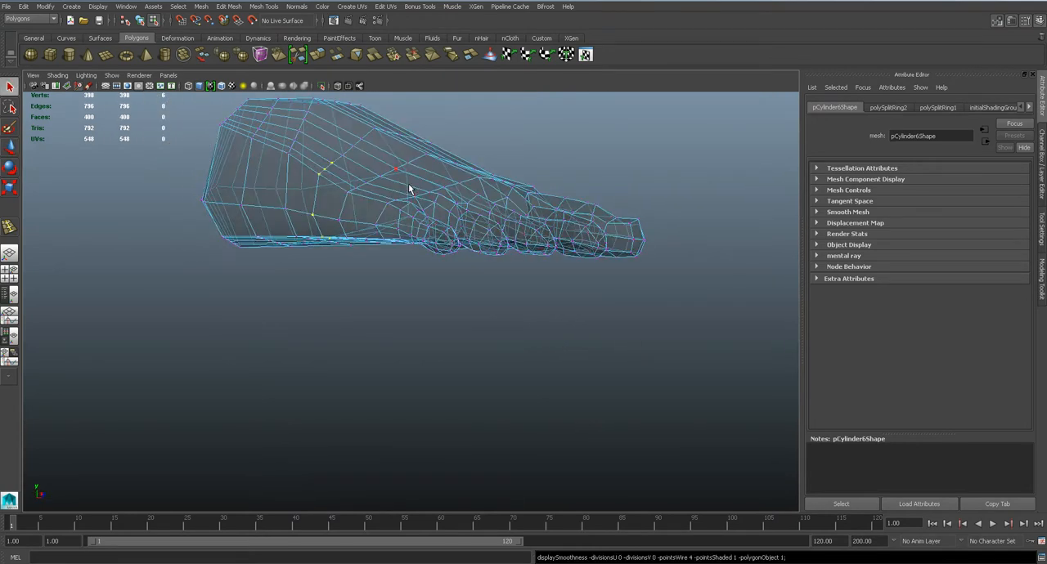
Make the foot's lambert1 material fully opaque
{"action": "left_click", "coordinate": [418, 160]}
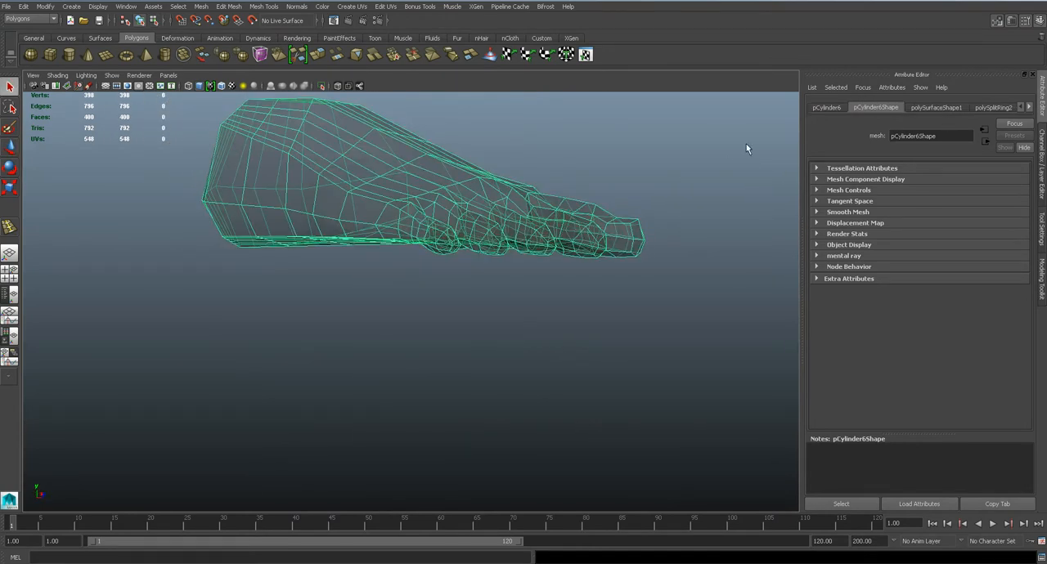
{"action": "left_click", "coordinate": [1030, 107]}
{"action": "left_click", "coordinate": [998, 107]}
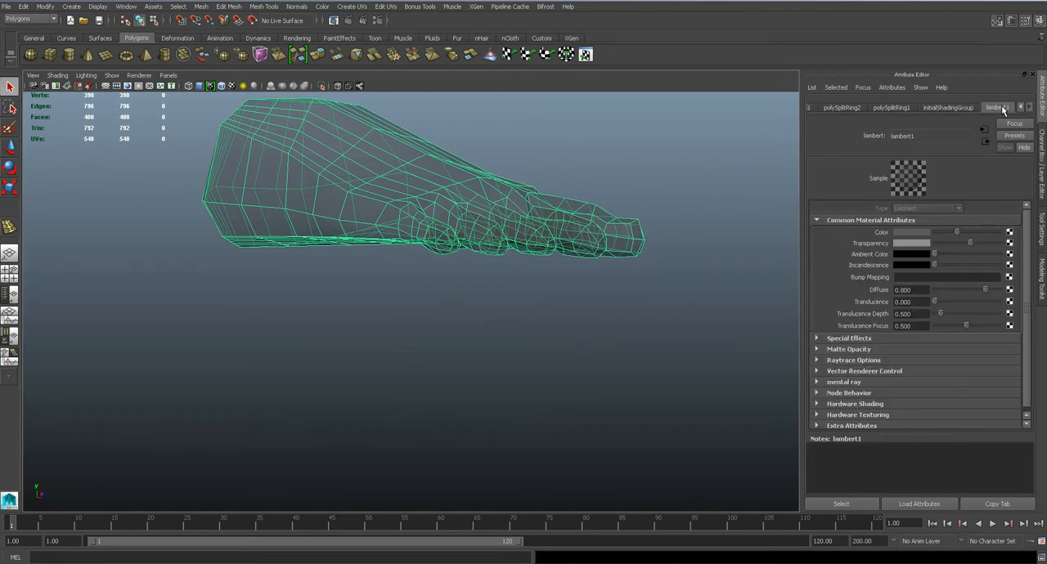
{"action": "key", "text": "5"}
{"action": "left_click", "coordinate": [482, 274]}
{"action": "left_click_drag", "start_coordinate": [478, 258], "coordinate": [482, 222], "text": "alt"}
{"action": "left_click", "coordinate": [401, 201]}
Switch to the side view and lower a vertex in the upper row on the outer side, just behind the ball
{"action": "key", "text": "space"}
{"action": "left_click_drag", "start_coordinate": [398, 225], "coordinate": [411, 210]}
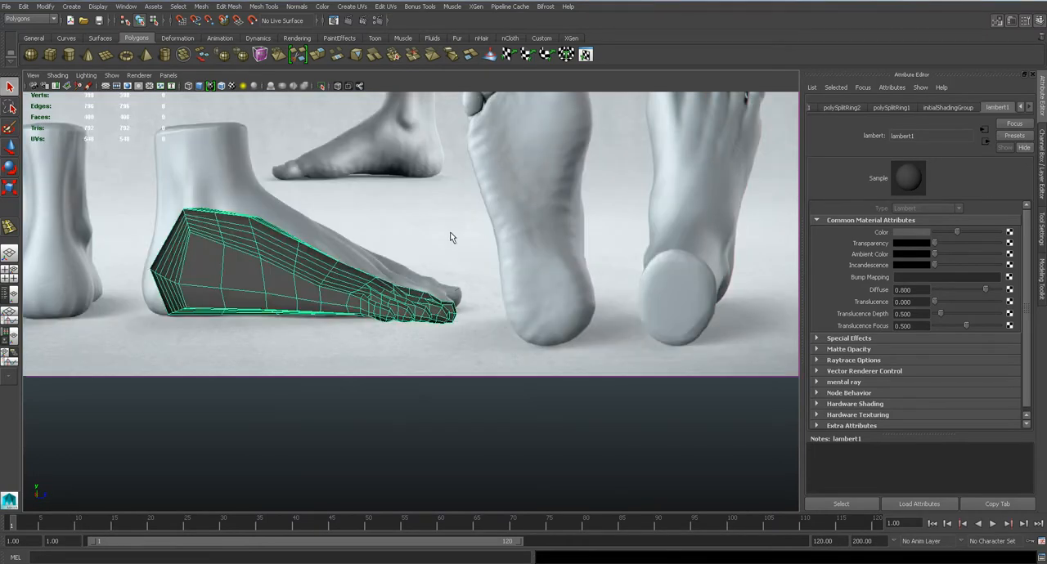
{"action": "middle_click_drag", "start_coordinate": [401, 258], "coordinate": [543, 281], "text": "alt"}
{"action": "scroll", "coordinate": [543, 280], "scroll_direction": "up", "scroll_amount": 3}
{"action": "middle_click_drag", "start_coordinate": [609, 282], "coordinate": [451, 276], "text": "alt"}
{"action": "right_click_drag", "start_coordinate": [451, 276], "coordinate": [492, 244], "text": "alt"}
{"action": "left_click", "coordinate": [491, 243]}
{"action": "key", "text": "w"}
{"action": "left_click_drag", "start_coordinate": [510, 211], "coordinate": [511, 224]}
{"action": "right_click_drag", "start_coordinate": [473, 248], "coordinate": [458, 237]}
{"action": "left_click", "coordinate": [476, 249]}
Lower the remaining three vertices of that outer-side row back to the heel to even out the edge spacing
{"action": "left_click", "coordinate": [392, 195]}
{"action": "left_click_drag", "start_coordinate": [392, 195], "coordinate": [394, 240]}
{"action": "left_click", "coordinate": [293, 159]}
{"action": "left_click_drag", "start_coordinate": [294, 159], "coordinate": [288, 228]}
{"action": "left_click", "coordinate": [204, 126]}
{"action": "left_click_drag", "start_coordinate": [204, 125], "coordinate": [212, 229]}
{"action": "middle_click_drag", "start_coordinate": [345, 300], "coordinate": [473, 262], "text": "alt"}
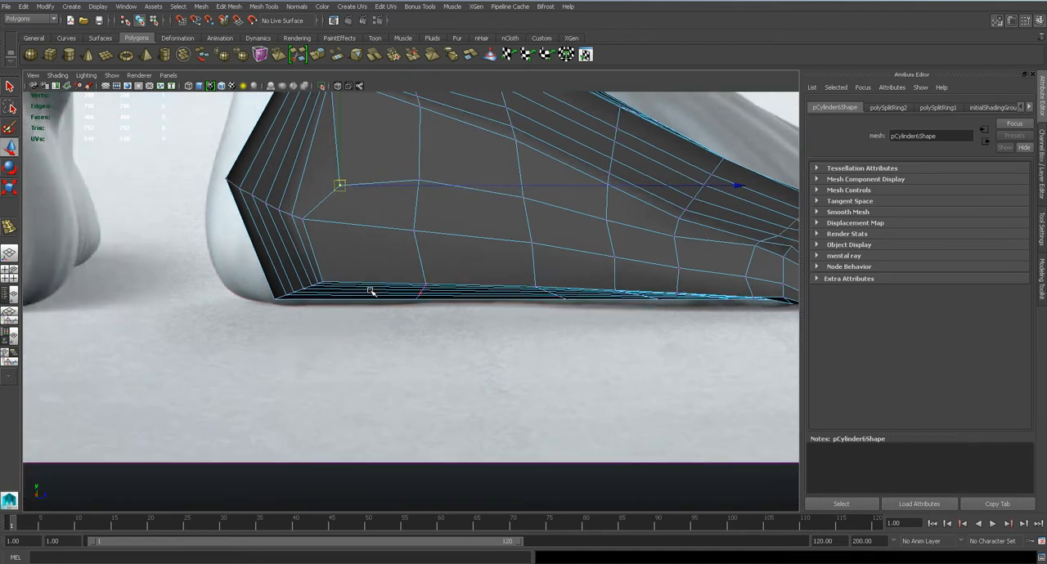
Raise the vertices along the outer lower edge of the sole, from the heel forward to the ball
{"action": "scroll", "coordinate": [473, 262], "scroll_direction": "up", "scroll_amount": 3}
{"action": "left_click", "coordinate": [286, 270]}
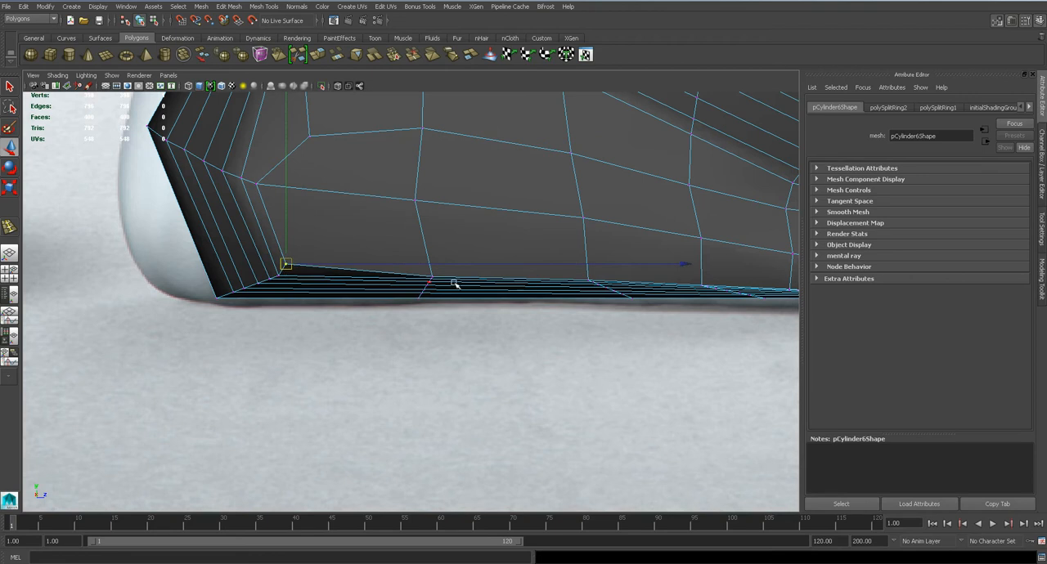
{"action": "left_click", "coordinate": [432, 270]}
{"action": "left_click", "coordinate": [582, 282]}
{"action": "left_click", "coordinate": [699, 284]}
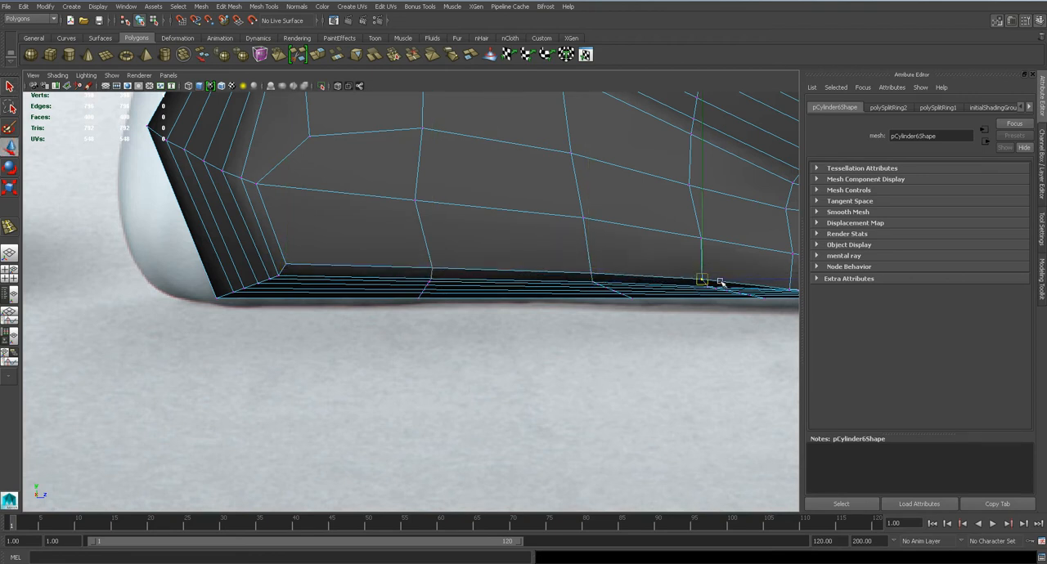
{"action": "middle_click_drag", "start_coordinate": [721, 282], "coordinate": [542, 286], "text": "alt"}
{"action": "left_click_drag", "start_coordinate": [615, 291], "coordinate": [614, 287]}
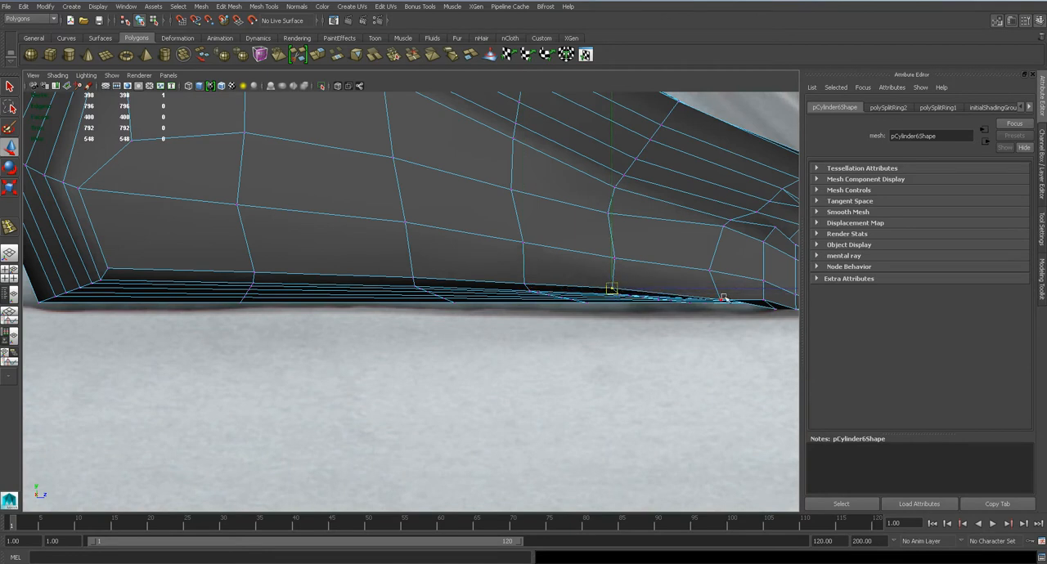
{"action": "left_click_drag", "start_coordinate": [720, 299], "coordinate": [723, 244]}
{"action": "key", "text": "q"}
{"action": "left_click", "coordinate": [722, 228]}
{"action": "key", "text": "w"}
Move a run of four edges along the foot's outer side in the perspective view to round it, and check it smoothed
{"action": "key", "text": "space"}
{"action": "left_click_drag", "start_coordinate": [571, 228], "coordinate": [570, 201]}
{"action": "left_click_drag", "start_coordinate": [557, 260], "coordinate": [437, 257], "text": "alt"}
{"action": "left_click_drag", "start_coordinate": [338, 223], "coordinate": [505, 269], "text": "alt"}
{"action": "left_click", "coordinate": [381, 236]}
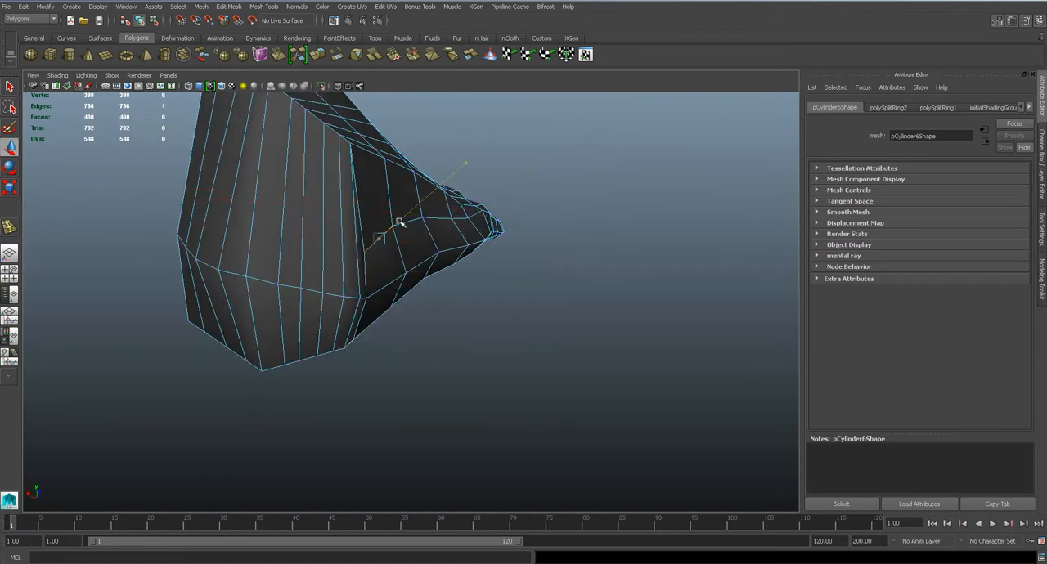
{"action": "key", "text": "q"}
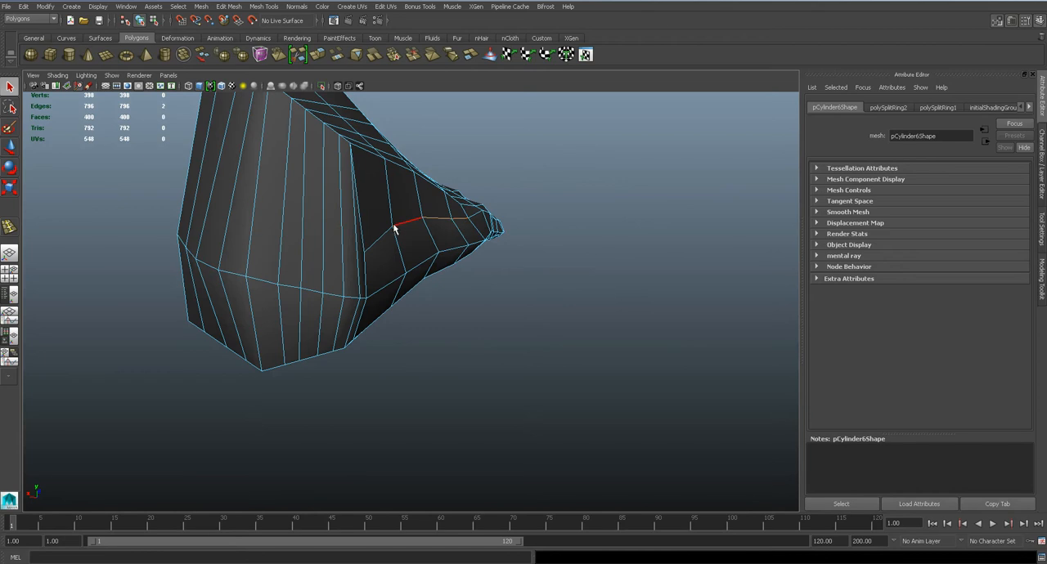
{"action": "left_click_drag", "start_coordinate": [387, 236], "coordinate": [474, 275], "text": "alt"}
{"action": "key", "text": "w"}
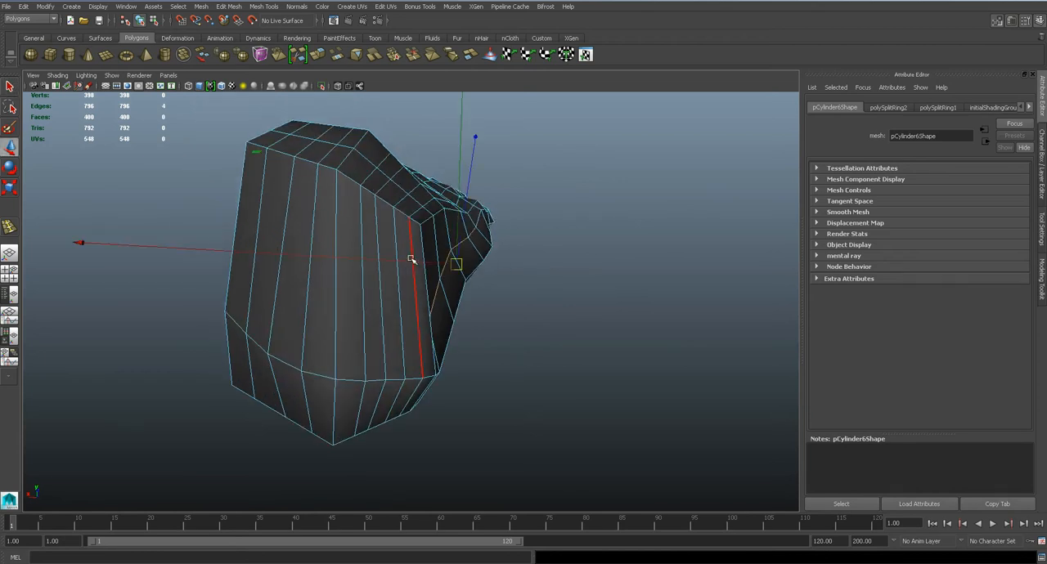
{"action": "left_click_drag", "start_coordinate": [412, 261], "coordinate": [393, 290]}
{"action": "key", "text": "3"}
{"action": "key", "text": "1"}
Adjust edges higher on the foot's outer side, viewed from the toes, to round the profile, and check it smoothed
{"action": "left_click_drag", "start_coordinate": [398, 240], "coordinate": [400, 213], "text": "alt"}
{"action": "scroll", "coordinate": [402, 211], "scroll_direction": "up", "scroll_amount": 5}
{"action": "middle_click_drag", "start_coordinate": [403, 201], "coordinate": [427, 300], "text": "alt"}
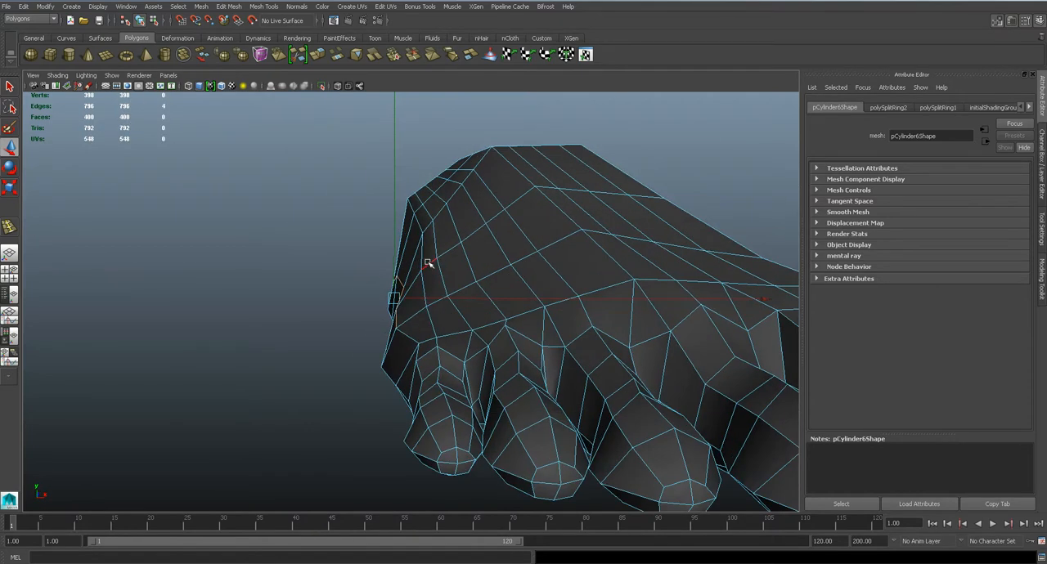
{"action": "key", "text": "q"}
{"action": "left_click", "coordinate": [415, 222], "text": "shift"}
{"action": "key", "text": "w"}
{"action": "left_click_drag", "start_coordinate": [416, 217], "coordinate": [407, 237]}
{"action": "left_click_drag", "start_coordinate": [408, 276], "coordinate": [414, 280], "text": "alt"}
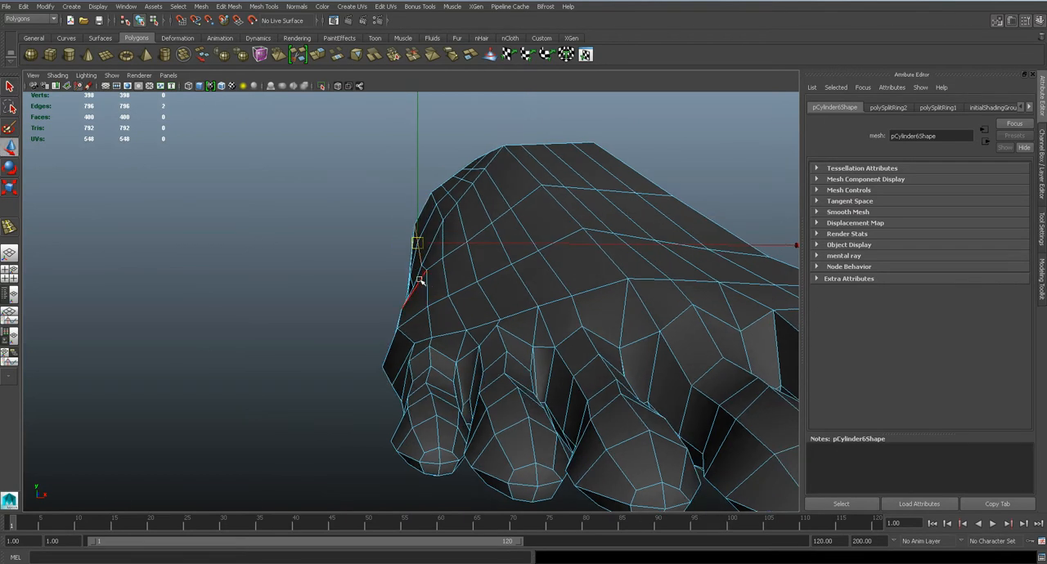
{"action": "right_click_drag", "start_coordinate": [426, 278], "coordinate": [391, 276]}
{"action": "scroll", "coordinate": [404, 270], "scroll_direction": "down", "scroll_amount": 5}
{"action": "key", "text": "3"}
{"action": "left_click_drag", "start_coordinate": [410, 268], "coordinate": [317, 290], "text": "alt"}
{"action": "key", "text": "1"}
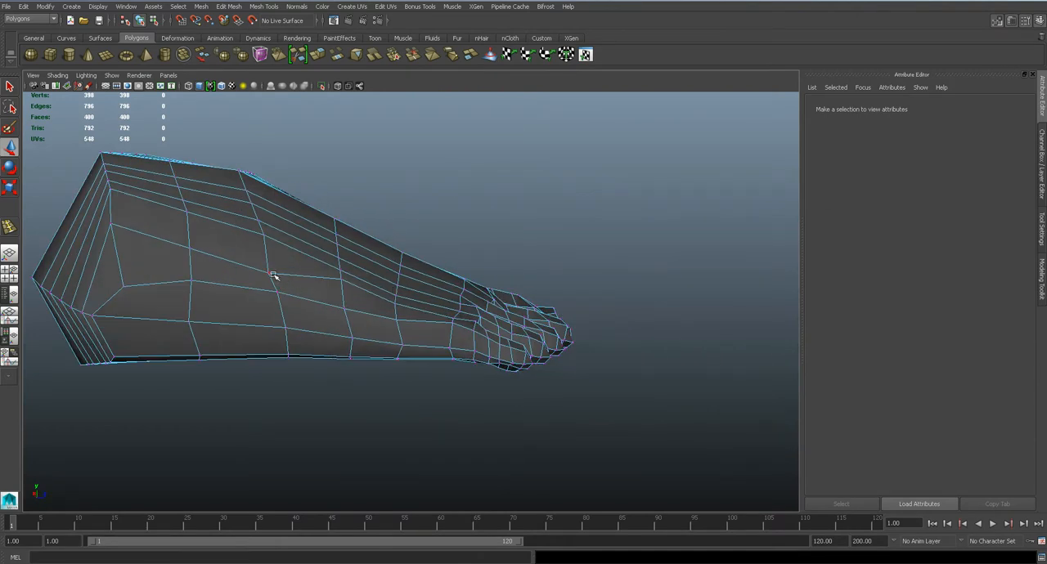
In the side view, raise a vertex at the middle of the outer side and lower the one near the heel
{"action": "key", "text": "space"}
{"action": "left_click_drag", "start_coordinate": [242, 276], "coordinate": [235, 263]}
{"action": "middle_click_drag", "start_coordinate": [399, 269], "coordinate": [465, 411], "text": "alt"}
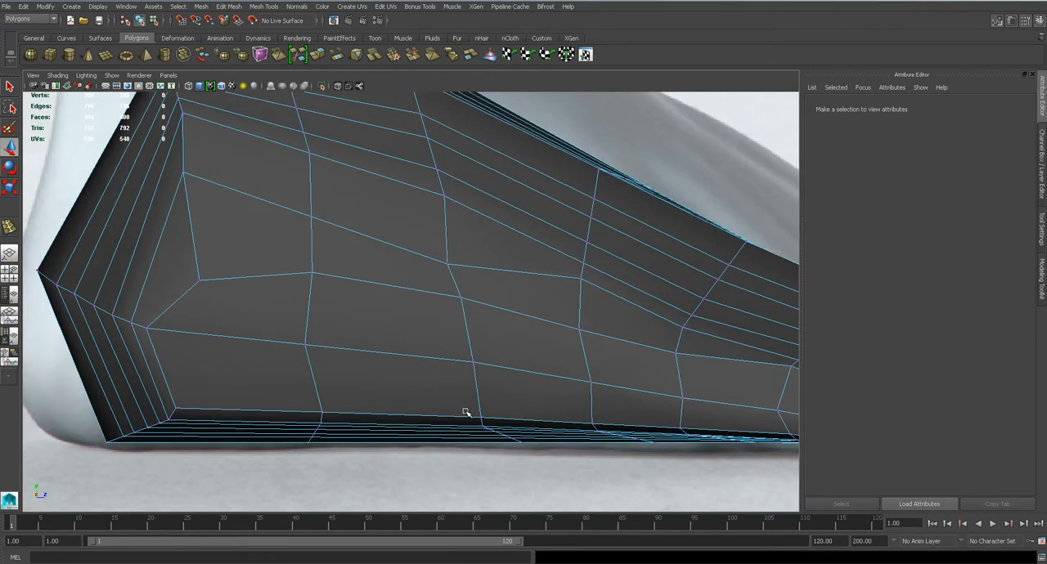
{"action": "left_click", "coordinate": [447, 263]}
{"action": "left_click_drag", "start_coordinate": [448, 262], "coordinate": [449, 250]}
{"action": "left_click", "coordinate": [185, 175]}
{"action": "left_click_drag", "start_coordinate": [184, 174], "coordinate": [186, 225]}
{"action": "scroll", "coordinate": [336, 287], "scroll_direction": "down", "scroll_amount": 6}
{"action": "scroll", "coordinate": [363, 295], "scroll_direction": "up", "scroll_amount": 5}
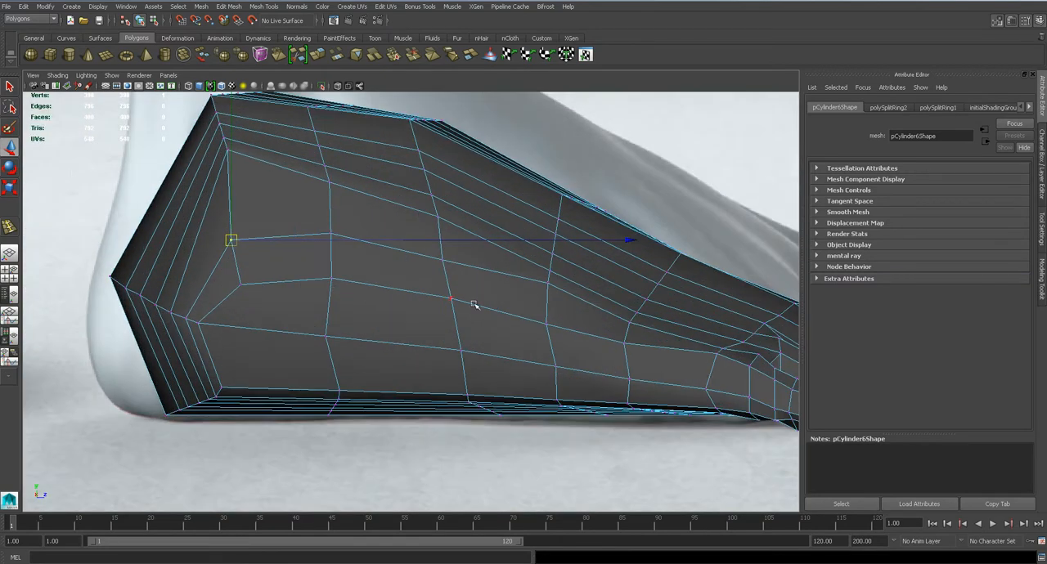
Adjust the vertices between the ball and the little toe on the outer side to smooth the row's curve
{"action": "left_click", "coordinate": [550, 283]}
{"action": "scroll", "coordinate": [556, 298], "scroll_direction": "up", "scroll_amount": 3}
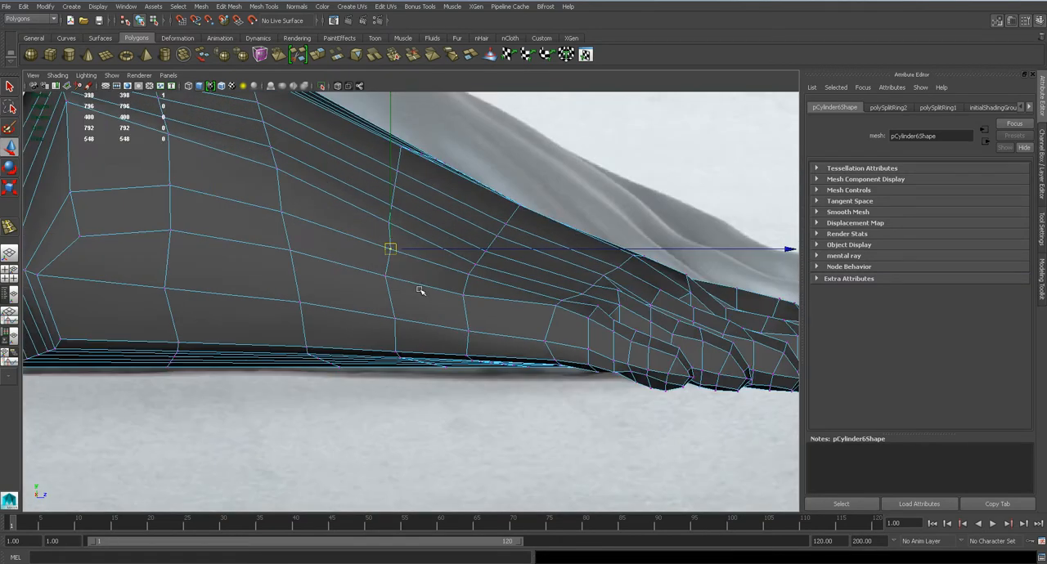
{"action": "left_click", "coordinate": [599, 305]}
{"action": "left_click_drag", "start_coordinate": [600, 306], "coordinate": [598, 316]}
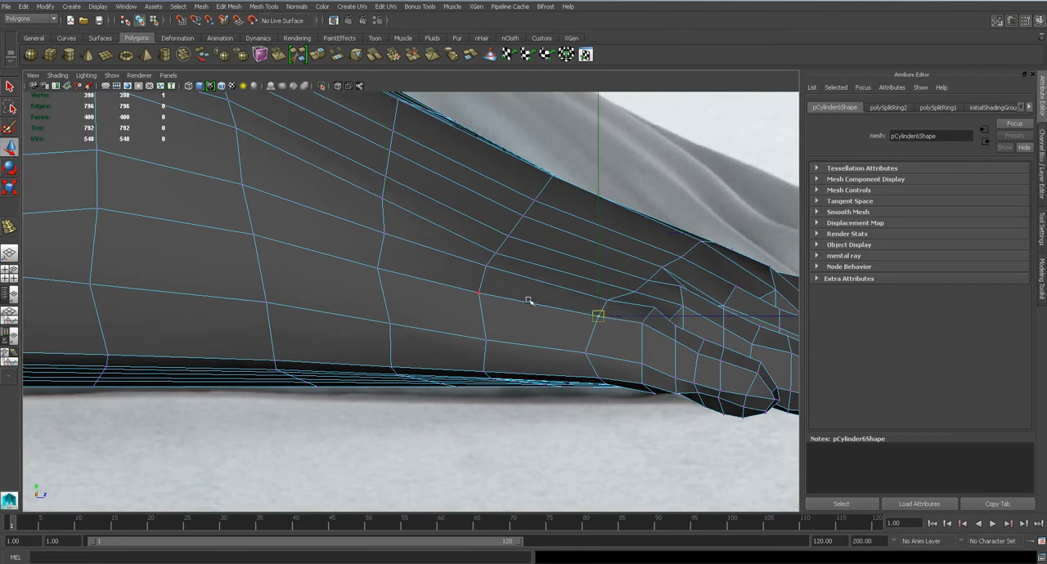
Nudge a vertex of the foot in the perspective view and save the scene
{"action": "key", "text": "space"}
{"action": "left_click_drag", "start_coordinate": [516, 294], "coordinate": [511, 309]}
{"action": "scroll", "coordinate": [511, 309], "scroll_direction": "up", "scroll_amount": 2}
{"action": "left_click_drag", "start_coordinate": [506, 143], "coordinate": [537, 187]}
{"action": "left_click", "coordinate": [540, 227]}
{"action": "left_click_drag", "start_coordinate": [541, 227], "coordinate": [530, 230]}
{"action": "left_click", "coordinate": [515, 226]}
{"action": "key", "text": "ctrl+s"}
Switch to the side view of the foot's inner side and lower a vertex in its upper row near the toes
{"action": "key", "text": "space"}
{"action": "left_click_drag", "start_coordinate": [536, 255], "coordinate": [536, 239]}
{"action": "left_click_drag", "start_coordinate": [542, 260], "coordinate": [338, 264], "text": "alt"}
{"action": "key", "text": "space"}
{"action": "left_click_drag", "start_coordinate": [520, 278], "coordinate": [533, 280]}
{"action": "middle_click_drag", "start_coordinate": [431, 268], "coordinate": [506, 268], "text": "alt"}
{"action": "scroll", "coordinate": [526, 277], "scroll_direction": "up", "scroll_amount": 5}
{"action": "scroll", "coordinate": [526, 277], "scroll_direction": "up", "scroll_amount": 3}
{"action": "left_click", "coordinate": [507, 251]}
{"action": "left_click_drag", "start_coordinate": [506, 248], "coordinate": [506, 269]}
Lower the next three vertices of the inner side's upper row, working back over the arch
{"action": "middle_click_drag", "start_coordinate": [583, 268], "coordinate": [490, 295], "text": "alt"}
{"action": "scroll", "coordinate": [503, 282], "scroll_direction": "up", "scroll_amount": 3}
{"action": "left_click", "coordinate": [504, 242]}
{"action": "left_click_drag", "start_coordinate": [505, 239], "coordinate": [505, 266]}
{"action": "left_click_drag", "start_coordinate": [654, 161], "coordinate": [632, 206]}
{"action": "middle_click_drag", "start_coordinate": [703, 207], "coordinate": [451, 305], "text": "alt"}
{"action": "left_click", "coordinate": [589, 162]}
{"action": "left_click_drag", "start_coordinate": [590, 164], "coordinate": [553, 219]}
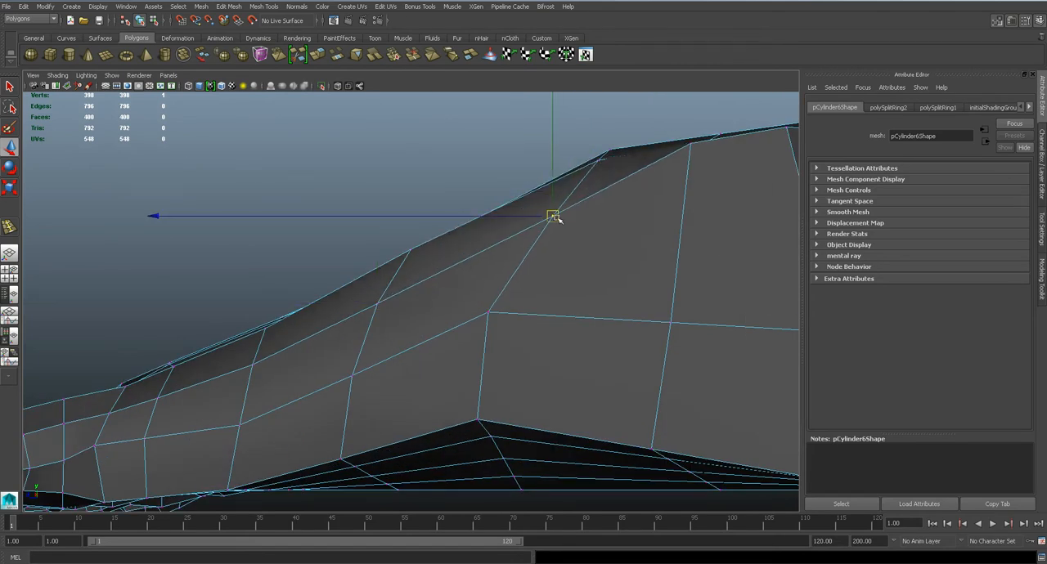
Lower the last two vertices of the inner side's upper row toward the heel
{"action": "left_click", "coordinate": [688, 144]}
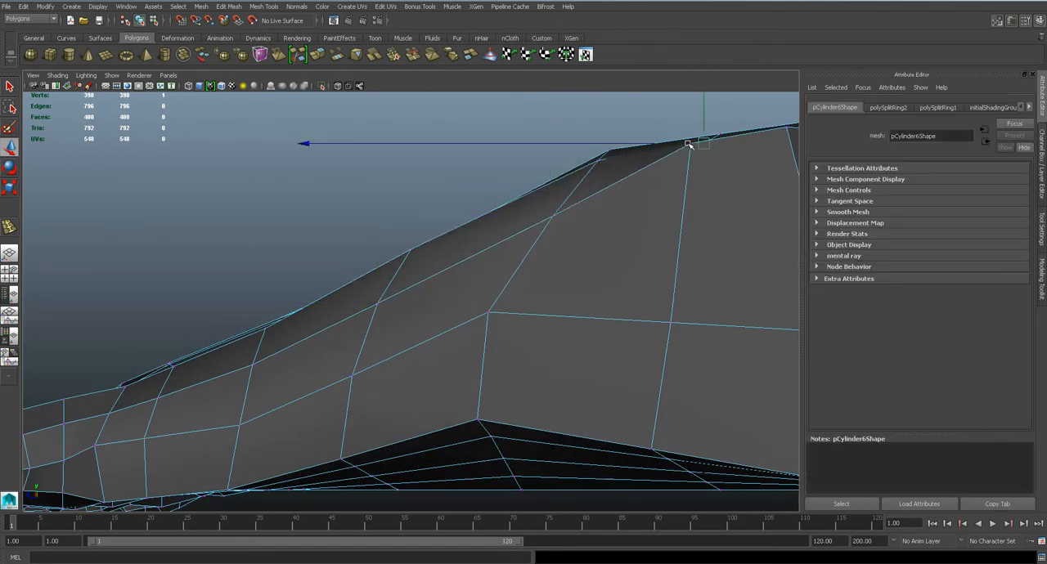
{"action": "key", "text": "q"}
{"action": "left_click", "coordinate": [691, 146]}
{"action": "key", "text": "w"}
{"action": "left_click_drag", "start_coordinate": [692, 146], "coordinate": [678, 207]}
{"action": "middle_click_drag", "start_coordinate": [726, 210], "coordinate": [571, 219], "text": "alt"}
{"action": "left_click", "coordinate": [631, 140]}
{"action": "left_click_drag", "start_coordinate": [633, 138], "coordinate": [630, 220]}
Raise two vertices on the inner lower edge of the sole between the heel and the arch
{"action": "middle_click_drag", "start_coordinate": [441, 354], "coordinate": [471, 241], "text": "alt"}
{"action": "left_click_drag", "start_coordinate": [690, 370], "coordinate": [691, 355]}
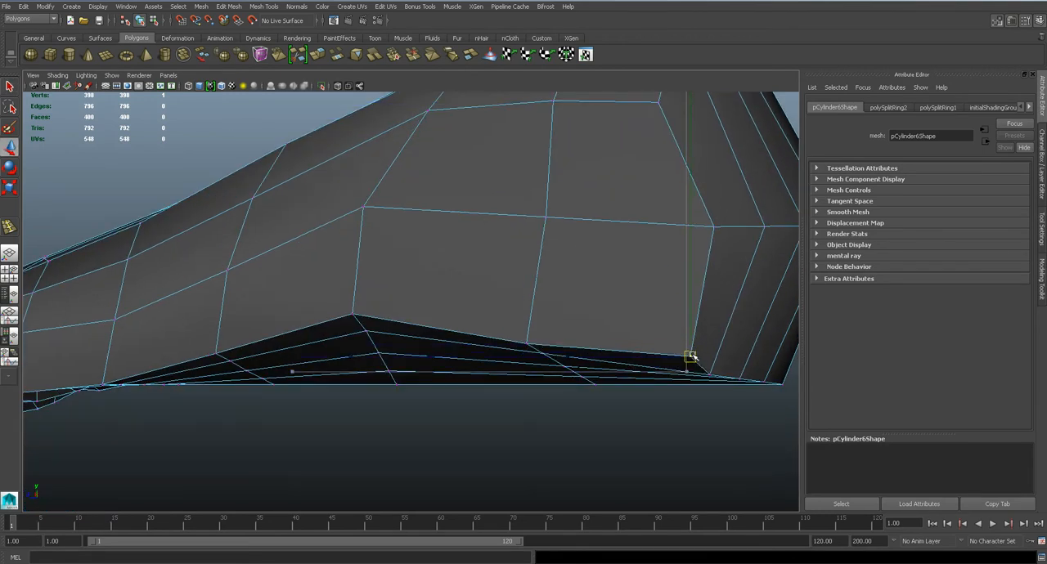
{"action": "left_click_drag", "start_coordinate": [528, 346], "coordinate": [531, 332]}
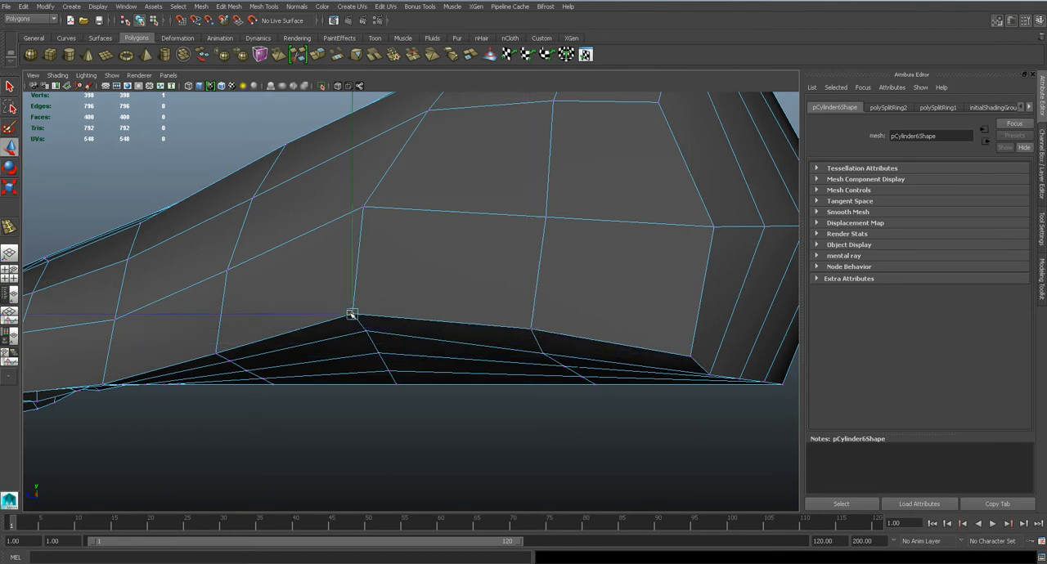
Raise the vertices at the peak of the arch on the sole's inner lower edge
{"action": "left_click_drag", "start_coordinate": [349, 319], "coordinate": [353, 297]}
{"action": "mouse_move", "coordinate": [377, 351]}
{"action": "left_mouse_down"}
{"action": "mouse_move", "coordinate": [369, 381]}
{"action": "mouse_move", "coordinate": [387, 383]}
{"action": "left_mouse_up"}
{"action": "key", "text": "q"}
{"action": "key", "text": "4"}
{"action": "left_click", "coordinate": [388, 372]}
{"action": "key", "text": "w"}
{"action": "key", "text": "5"}
{"action": "key", "text": "5"}
Raise the next vertices of the inner lower edge, working from the arch toward the ball of the foot
{"action": "mouse_move", "coordinate": [270, 367]}
{"action": "left_mouse_down", "text": "alt"}
{"action": "mouse_move", "coordinate": [425, 344]}
{"action": "mouse_move", "coordinate": [440, 329]}
{"action": "mouse_move", "coordinate": [394, 305]}
{"action": "left_mouse_up", "text": "alt"}
{"action": "key", "text": "q"}
{"action": "left_click", "coordinate": [281, 339]}
{"action": "key", "text": "w"}
{"action": "left_click_drag", "start_coordinate": [282, 340], "coordinate": [282, 324]}
{"action": "key", "text": "f"}
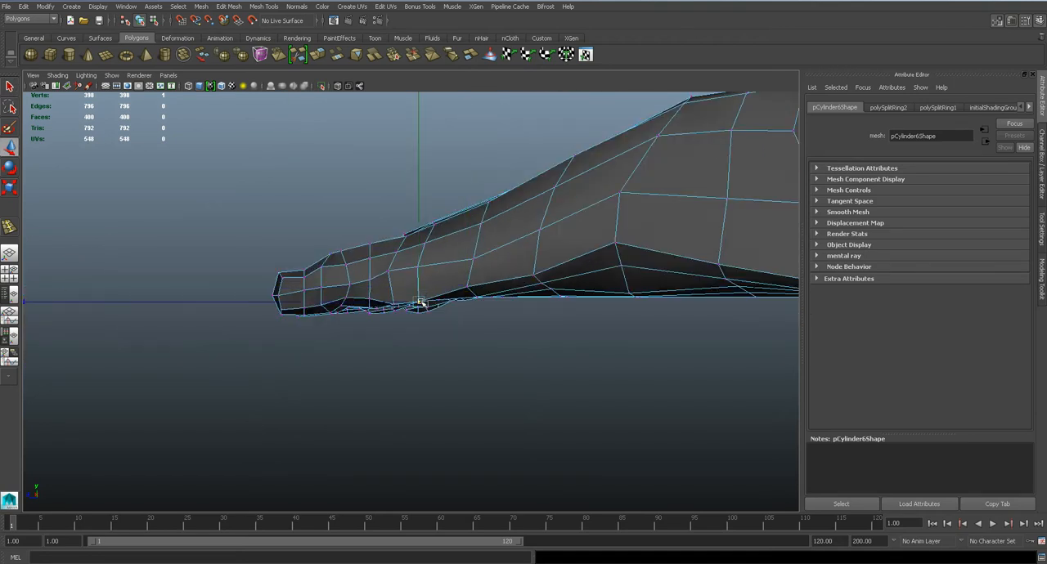
{"action": "scroll", "coordinate": [416, 301], "scroll_direction": "up", "scroll_amount": 4}
{"action": "key", "text": "q"}
{"action": "key", "text": "w"}
{"action": "left_click", "coordinate": [378, 307]}
{"action": "left_click_drag", "start_coordinate": [378, 307], "coordinate": [433, 253]}
Preview the foot smoothed in the perspective view and examine its form from the toes and the side
{"action": "key", "text": "3"}
{"action": "key", "text": "space"}
{"action": "left_click_drag", "start_coordinate": [480, 297], "coordinate": [497, 293], "text": "alt"}
{"action": "left_click", "coordinate": [624, 317]}
{"action": "left_click_drag", "start_coordinate": [624, 316], "coordinate": [677, 306], "text": "alt"}
{"action": "key", "text": "1"}
{"action": "left_click_drag", "start_coordinate": [532, 272], "coordinate": [571, 271], "text": "alt"}
{"action": "scroll", "coordinate": [572, 271], "scroll_direction": "up", "scroll_amount": 2}
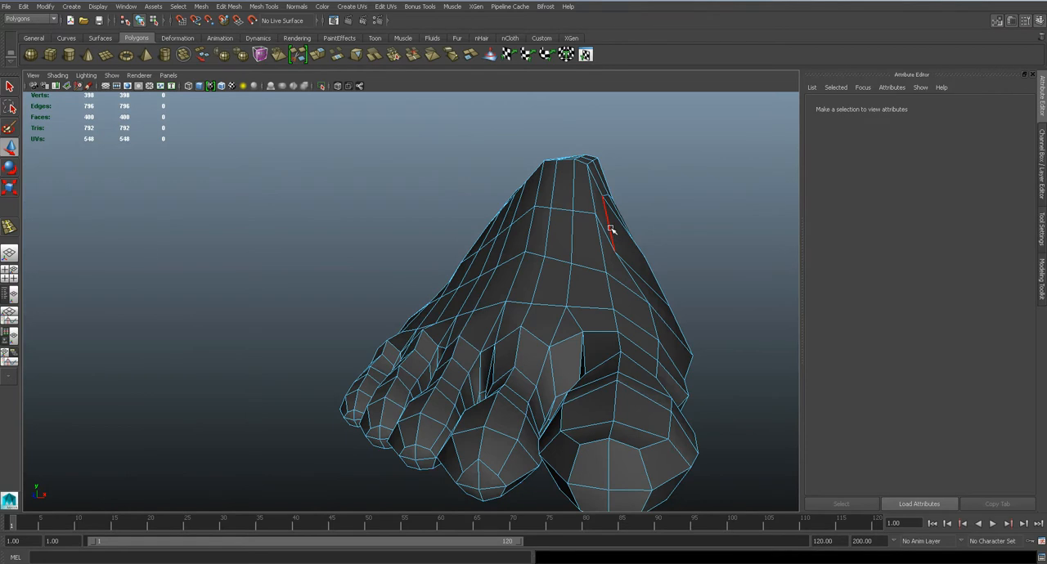
{"action": "left_click", "coordinate": [610, 230]}
{"action": "left_click_drag", "start_coordinate": [610, 230], "coordinate": [313, 393], "text": "alt"}
Adjust two vertices along the heel edge of the sole from below and save the scene
{"action": "key", "text": "w"}
{"action": "key", "text": "1"}
{"action": "mouse_move", "coordinate": [495, 346]}
{"action": "left_mouse_down", "text": "alt"}
{"action": "mouse_move", "coordinate": [460, 330]}
{"action": "mouse_move", "coordinate": [414, 334]}
{"action": "mouse_move", "coordinate": [541, 335]}
{"action": "mouse_move", "coordinate": [477, 323]}
{"action": "mouse_move", "coordinate": [416, 269]}
{"action": "mouse_move", "coordinate": [412, 392]}
{"action": "mouse_move", "coordinate": [458, 330]}
{"action": "mouse_move", "coordinate": [483, 336]}
{"action": "left_mouse_up", "text": "alt"}
{"action": "right_click_drag", "start_coordinate": [442, 299], "coordinate": [395, 296]}
{"action": "scroll", "coordinate": [438, 296], "scroll_direction": "up", "scroll_amount": 3}
{"action": "middle_click_drag", "start_coordinate": [439, 289], "coordinate": [428, 300]}
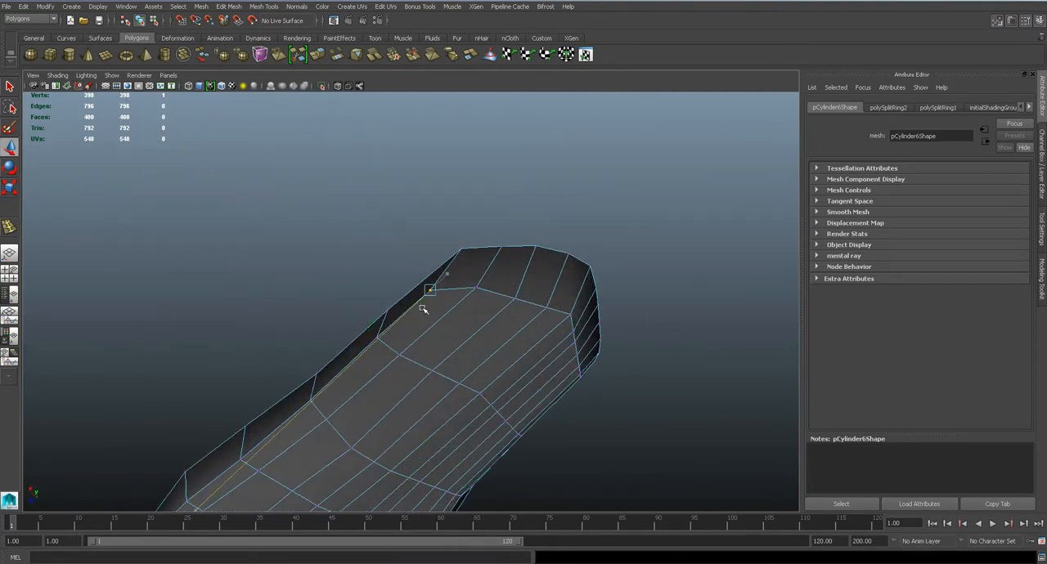
{"action": "left_click_drag", "start_coordinate": [500, 320], "coordinate": [470, 309], "text": "alt"}
{"action": "left_click", "coordinate": [508, 205]}
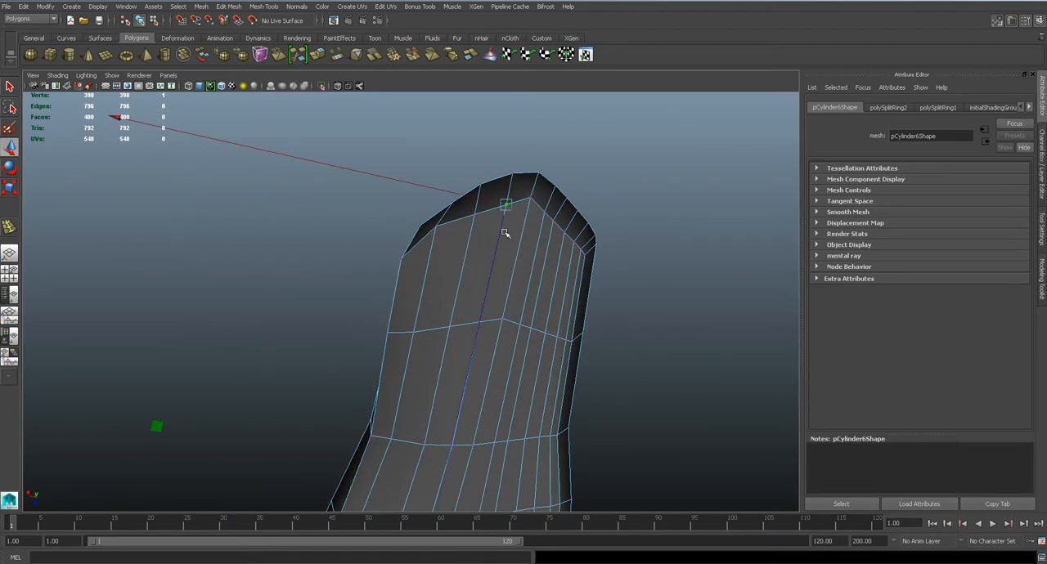
{"action": "left_click_drag", "start_coordinate": [467, 234], "coordinate": [509, 345], "text": "alt"}
{"action": "key", "text": "ctrl+s"}
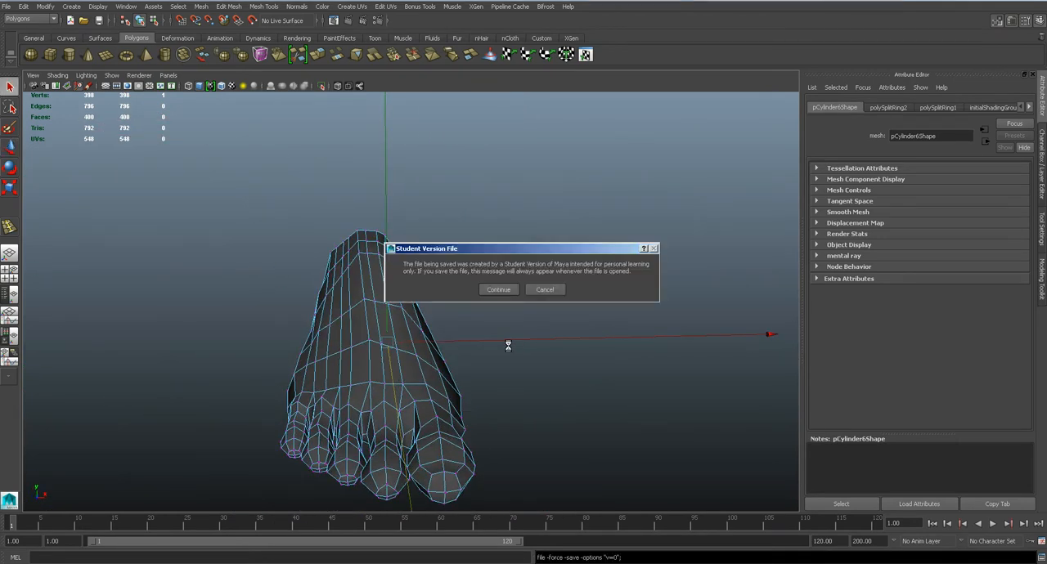
{"action": "key", "text": "Return"}
Delete four alternating lengthwise edges in the second row behind the toes on top of the foot
{"action": "key", "text": "3"}
{"action": "left_click_drag", "start_coordinate": [407, 349], "coordinate": [464, 321], "text": "alt"}
{"action": "right_click_drag", "start_coordinate": [464, 316], "coordinate": [465, 279]}
{"action": "scroll", "coordinate": [484, 314], "scroll_direction": "up", "scroll_amount": 3}
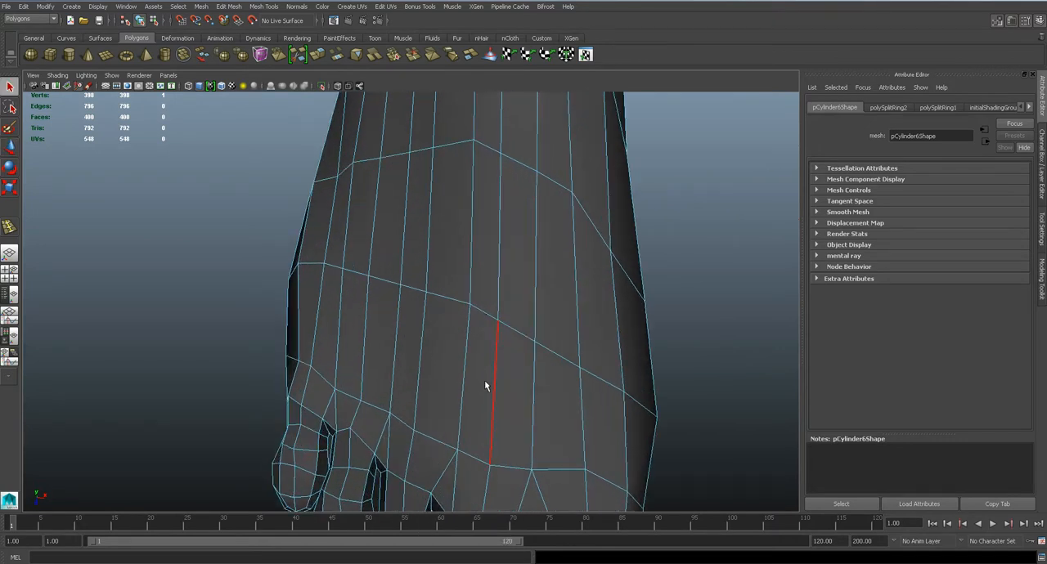
{"action": "middle_click_drag", "start_coordinate": [484, 382], "coordinate": [446, 304], "text": "alt"}
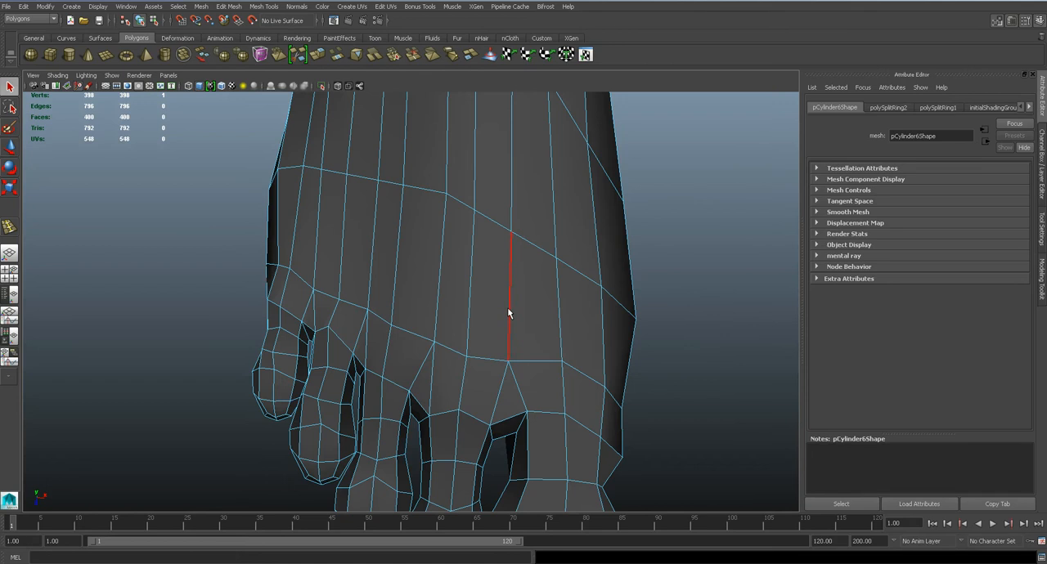
{"action": "left_click", "coordinate": [513, 222]}
{"action": "middle_click_drag", "start_coordinate": [502, 237], "coordinate": [509, 329], "text": "alt"}
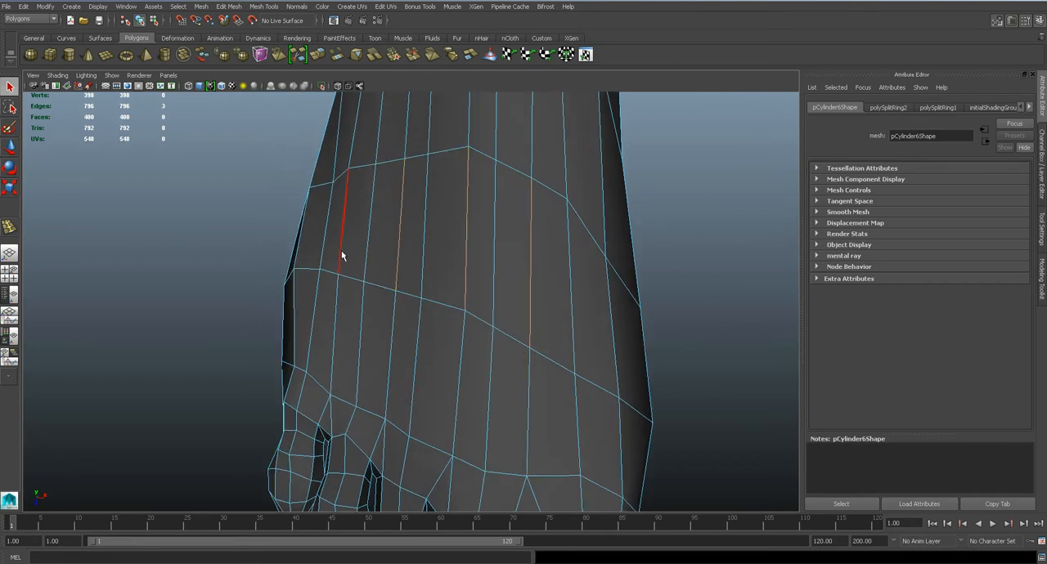
{"action": "key", "text": "Delete"}
Delete the four matching alternating lengthwise edges in the forefoot row on the sole
{"action": "middle_click_drag", "start_coordinate": [477, 229], "coordinate": [483, 318], "text": "alt"}
{"action": "scroll", "coordinate": [483, 318], "scroll_direction": "down", "scroll_amount": 5}
{"action": "left_click_drag", "start_coordinate": [483, 320], "coordinate": [454, 257], "text": "alt"}
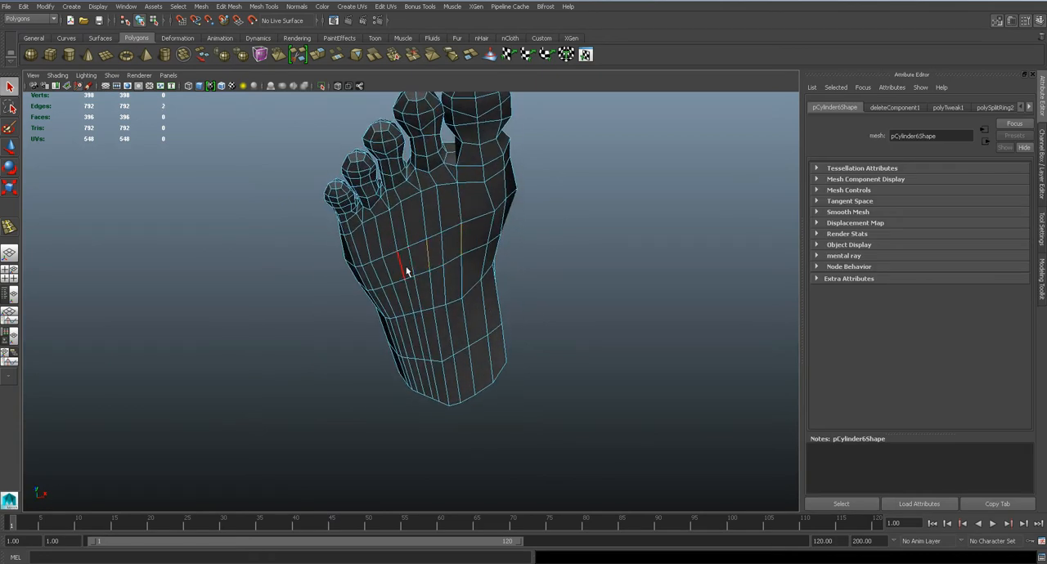
{"action": "key", "text": "Delete"}
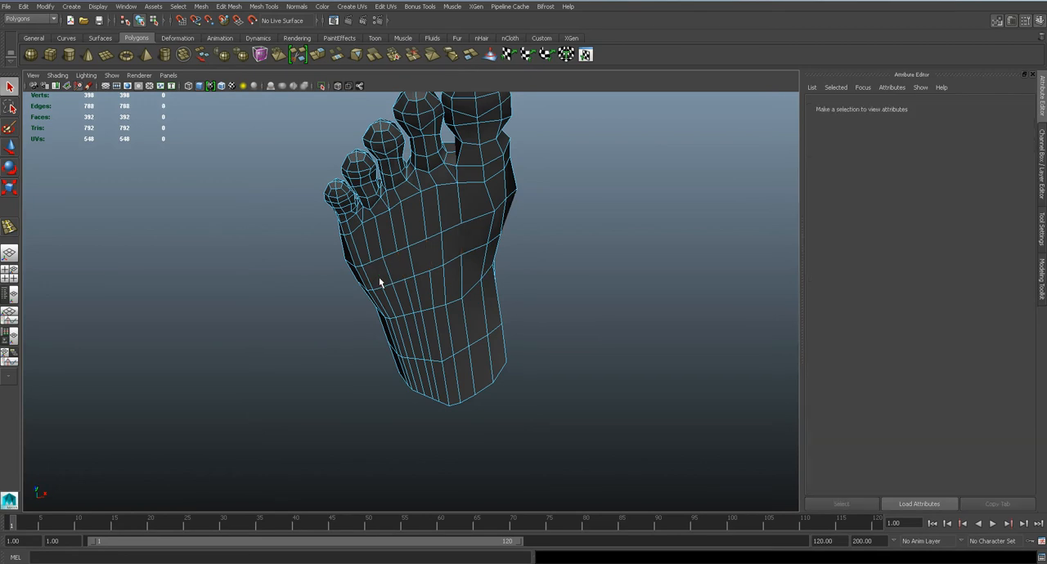
Delete the alternating lengthwise edge loops running from the forefoot back to the heel and check the smoothed result
{"action": "left_click", "coordinate": [456, 280]}
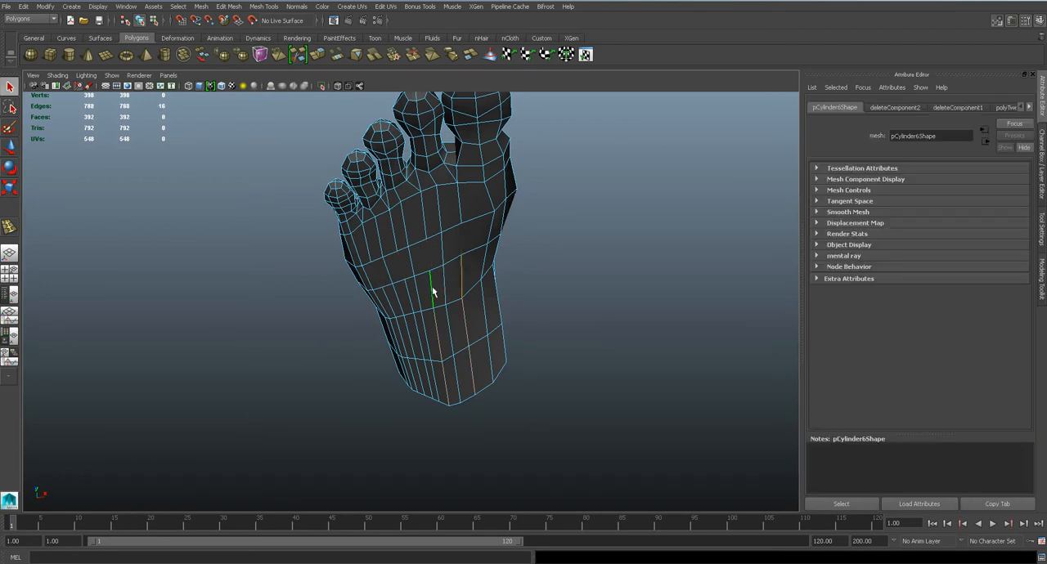
{"action": "left_click_drag", "start_coordinate": [389, 307], "coordinate": [621, 256], "text": "alt"}
{"action": "key", "text": "Delete"}
{"action": "key", "text": "3"}
{"action": "key", "text": "1"}
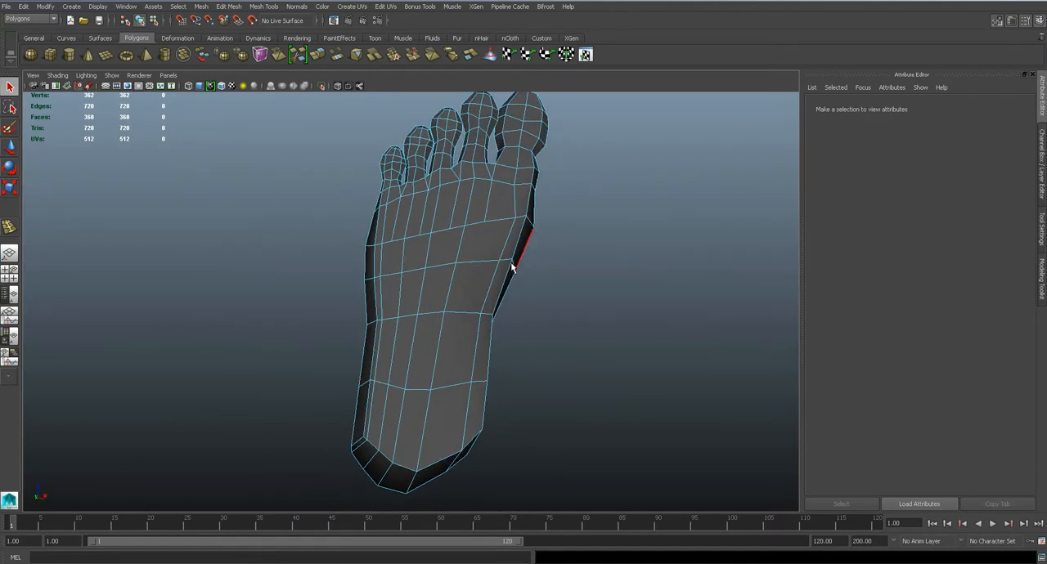
Switch to the bottom view and select the outer-side vertices of the row just ahead of the heel for moving
{"action": "key", "text": "space"}
{"action": "left_click_drag", "start_coordinate": [425, 267], "coordinate": [514, 278]}
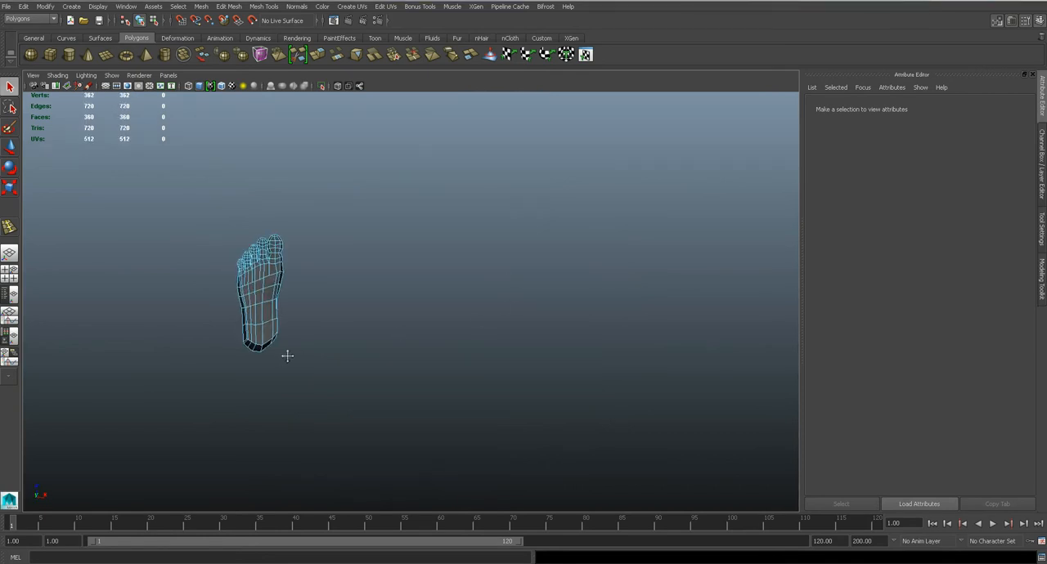
{"action": "middle_click_drag", "start_coordinate": [280, 355], "coordinate": [449, 347], "text": "alt"}
{"action": "scroll", "coordinate": [448, 346], "scroll_direction": "up", "scroll_amount": 10}
{"action": "right_click_drag", "start_coordinate": [434, 321], "coordinate": [390, 320]}
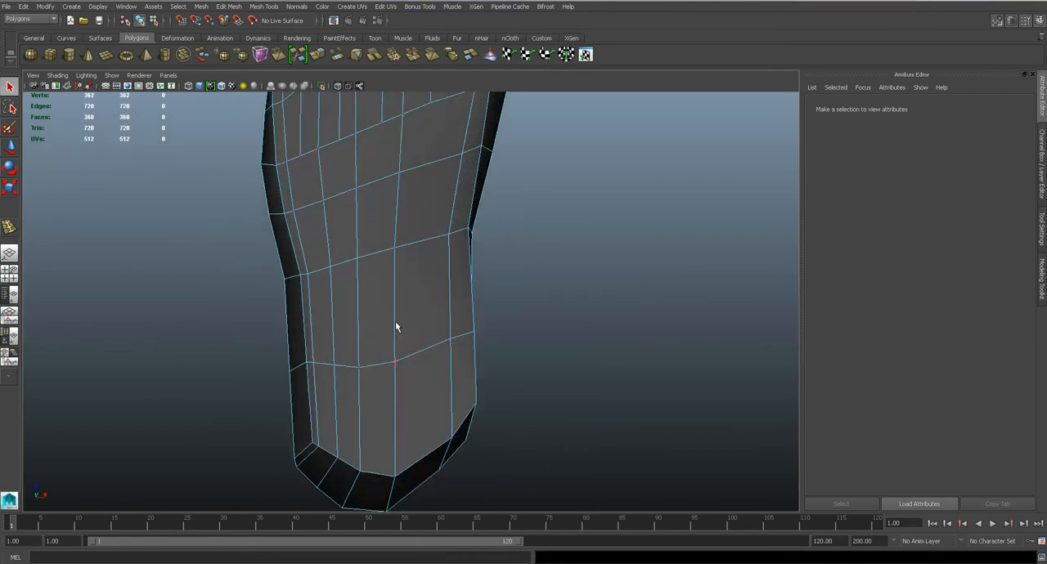
{"action": "scroll", "coordinate": [199, 372], "scroll_direction": "up", "scroll_amount": 3}
{"action": "left_click_drag", "start_coordinate": [199, 373], "coordinate": [275, 426]}
{"action": "key", "text": "w"}
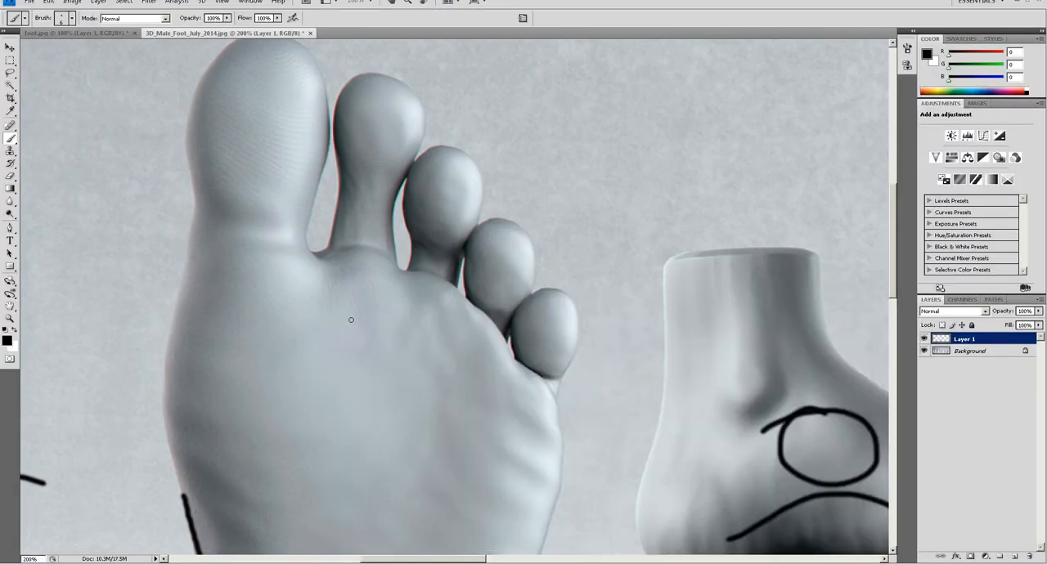
Switch to Photoshop and zoom out on the foot reference to examine the sole's outline
{"action": "left_click", "coordinate": [415, 319]}
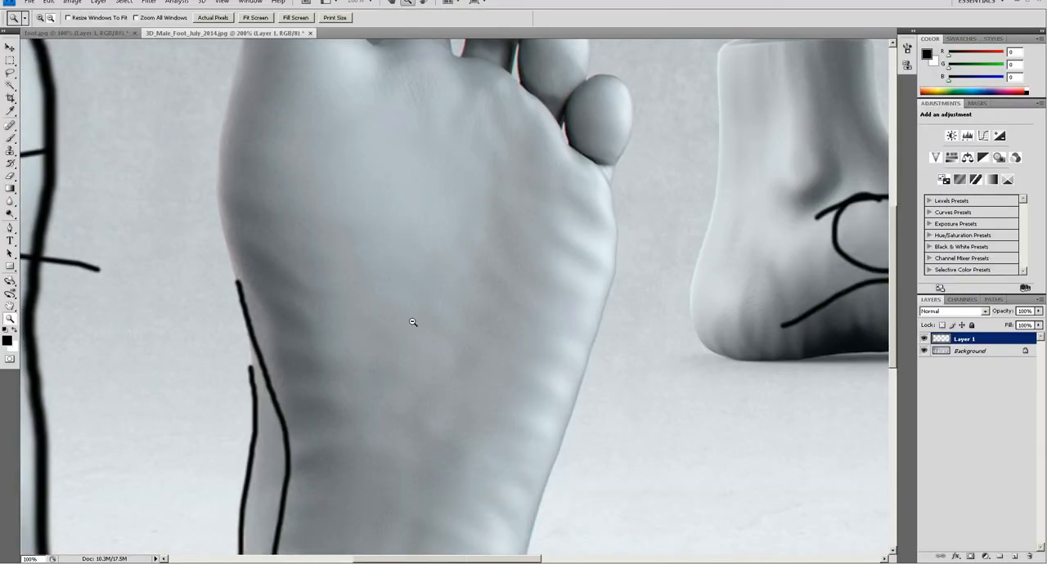
{"action": "left_click", "coordinate": [413, 323], "text": "alt"}
{"action": "left_click_drag", "start_coordinate": [439, 427], "coordinate": [460, 284]}
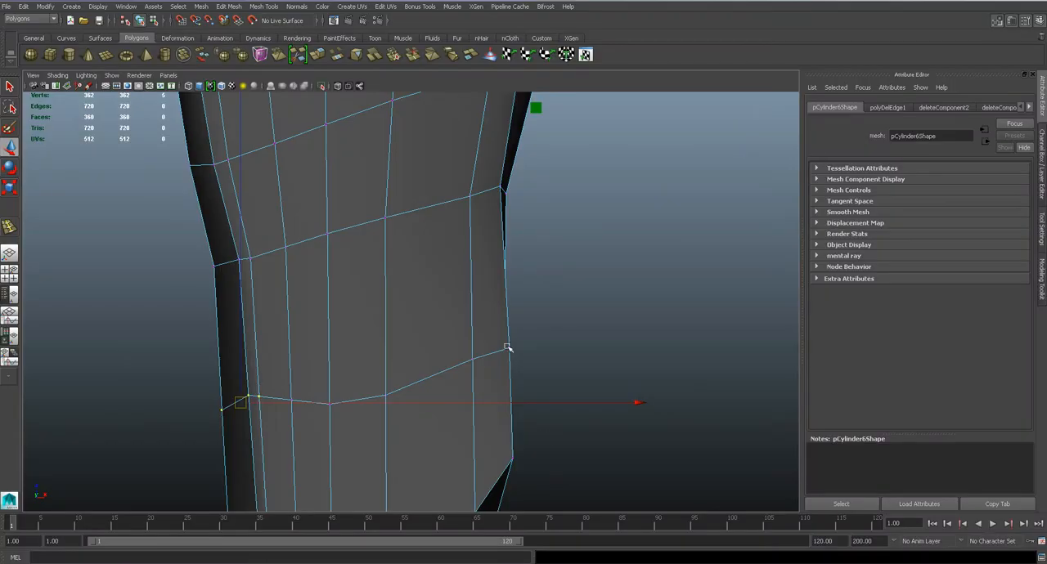
Return to Maya and shift the outer-side vertices of the two rows between arch and heel toward the heel
{"action": "scroll", "coordinate": [495, 356], "scroll_direction": "down", "scroll_amount": 5}
{"action": "scroll", "coordinate": [494, 355], "scroll_direction": "up", "scroll_amount": 5}
{"action": "middle_click_drag", "start_coordinate": [322, 353], "coordinate": [391, 284], "text": "alt"}
{"action": "left_click_drag", "start_coordinate": [401, 354], "coordinate": [395, 352]}
{"action": "left_click", "coordinate": [378, 269]}
{"action": "left_click_drag", "start_coordinate": [381, 269], "coordinate": [385, 368]}
{"action": "scroll", "coordinate": [386, 367], "scroll_direction": "down", "scroll_amount": 6}
{"action": "scroll", "coordinate": [386, 367], "scroll_direction": "up", "scroll_amount": 5}
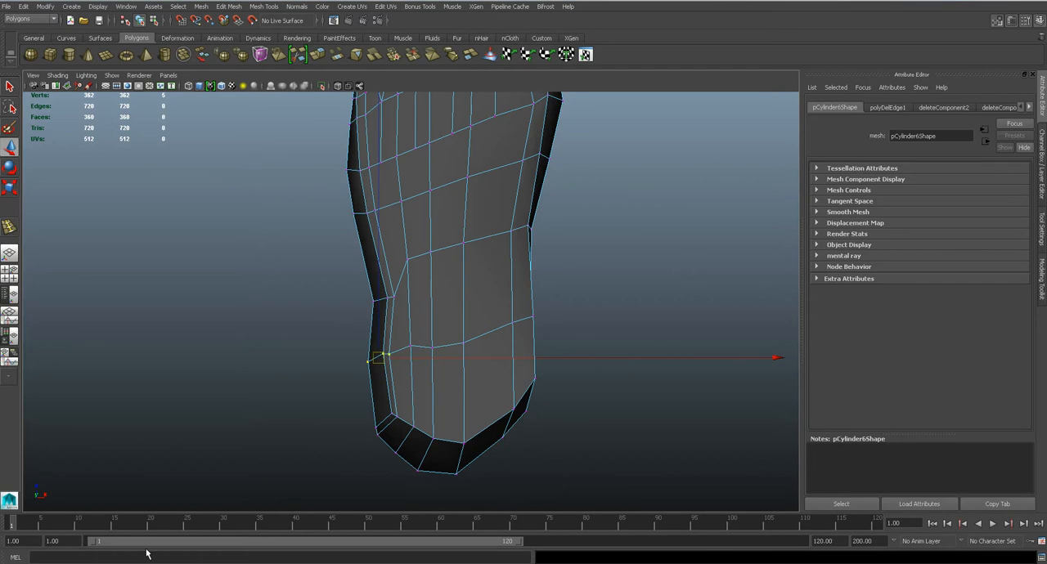
Check the sole reference, shift the arch row's inner-side vertices toward the heel and pull the following row's edge vertex inward
{"action": "key", "text": "alt+Tab"}
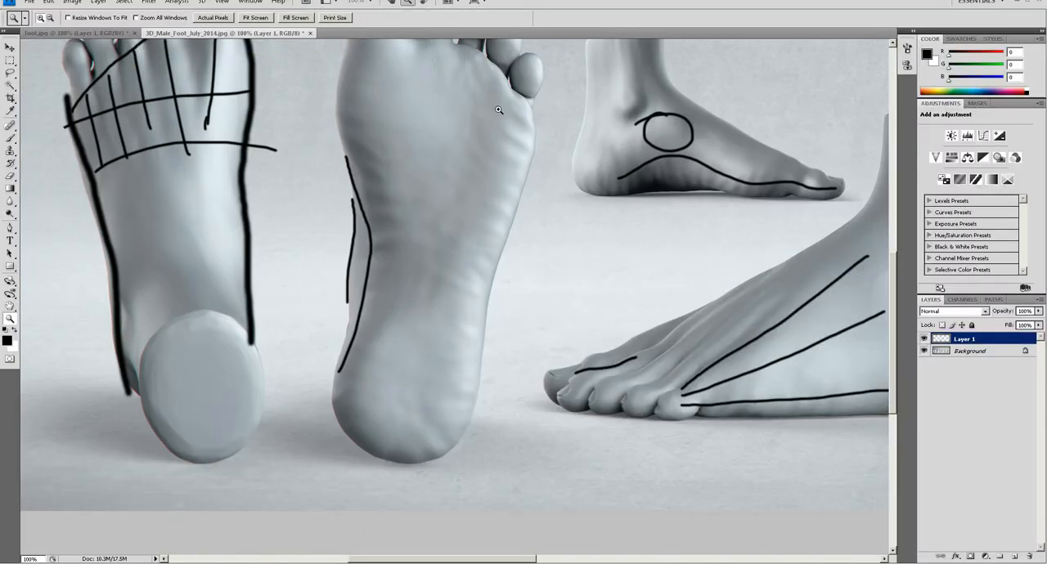
{"action": "key", "text": "alt+Tab"}
{"action": "middle_click_drag", "start_coordinate": [535, 286], "coordinate": [534, 408], "text": "alt"}
{"action": "scroll", "coordinate": [619, 288], "scroll_direction": "up", "scroll_amount": 2}
{"action": "left_click_drag", "start_coordinate": [567, 276], "coordinate": [582, 283]}
{"action": "left_click_drag", "start_coordinate": [553, 186], "coordinate": [583, 206]}
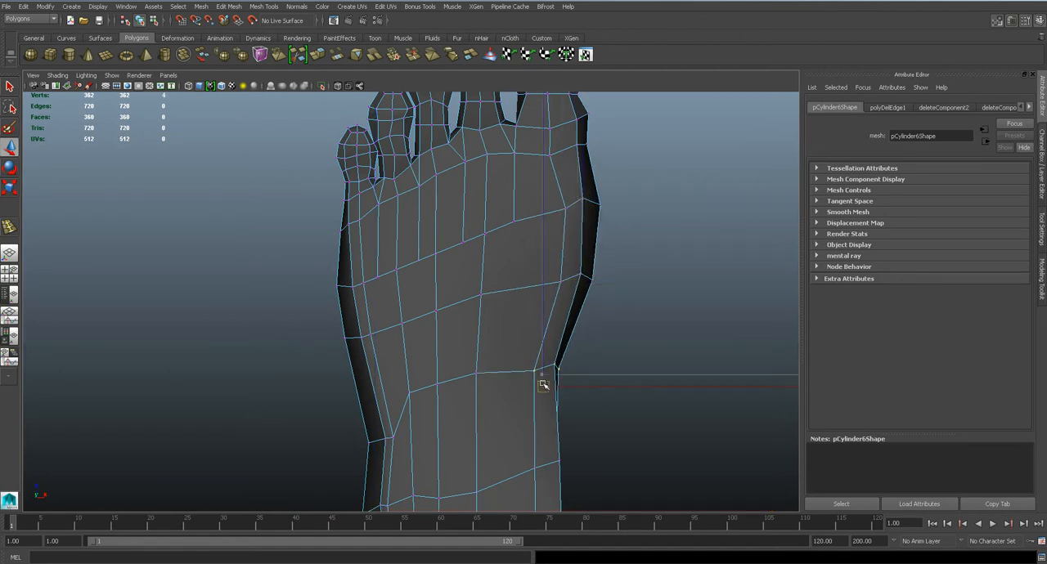
{"action": "middle_click_drag", "start_coordinate": [543, 385], "coordinate": [491, 264], "text": "alt"}
{"action": "scroll", "coordinate": [514, 328], "scroll_direction": "up", "scroll_amount": 2}
{"action": "left_click", "coordinate": [526, 357]}
{"action": "left_click_drag", "start_coordinate": [525, 357], "coordinate": [511, 362]}
{"action": "middle_click_drag", "start_coordinate": [543, 419], "coordinate": [562, 296], "text": "alt"}
Pull the two vertices at the inner corner of the heel's sole edge inward
{"action": "left_click", "coordinate": [543, 336]}
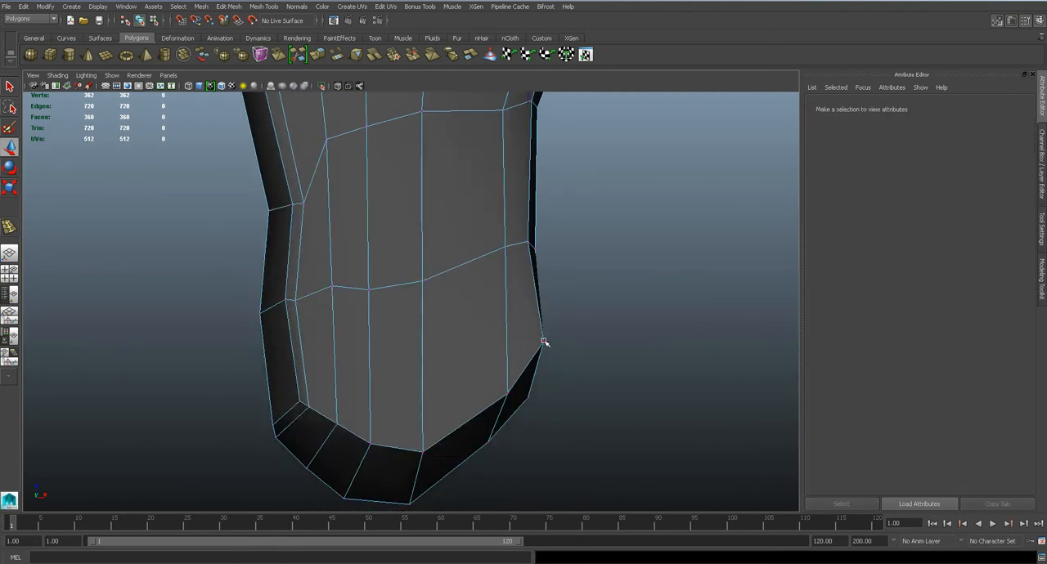
{"action": "left_click", "coordinate": [542, 344]}
{"action": "left_click_drag", "start_coordinate": [542, 343], "coordinate": [520, 356]}
{"action": "left_click", "coordinate": [508, 395]}
{"action": "left_click_drag", "start_coordinate": [509, 395], "coordinate": [490, 405]}
Shift the four inner-side vertices of the row just ahead of the heel slightly outward
{"action": "left_click", "coordinate": [502, 249]}
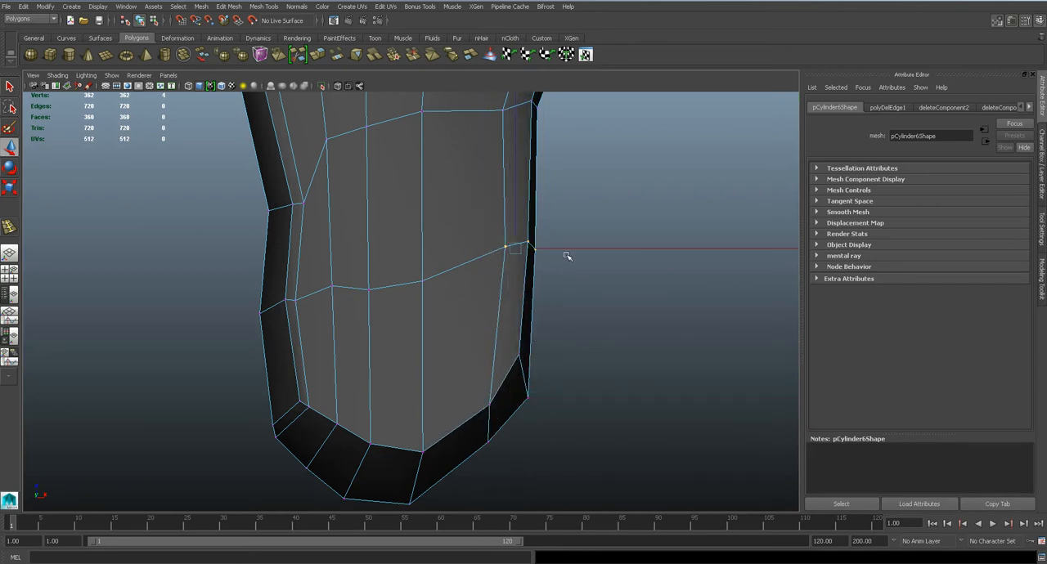
{"action": "left_click", "coordinate": [570, 248]}
{"action": "key", "text": "ctrl+z"}
{"action": "left_click_drag", "start_coordinate": [570, 248], "coordinate": [581, 244]}
Move three interior vertices of the arch row on the sole toward the heel and save the scene
{"action": "middle_click_drag", "start_coordinate": [374, 244], "coordinate": [414, 338], "text": "alt"}
{"action": "left_click", "coordinate": [384, 257]}
{"action": "left_click_drag", "start_coordinate": [367, 234], "coordinate": [371, 277]}
{"action": "left_click_drag", "start_coordinate": [408, 221], "coordinate": [415, 249]}
{"action": "left_click_drag", "start_coordinate": [465, 207], "coordinate": [467, 241]}
{"action": "scroll", "coordinate": [467, 241], "scroll_direction": "down", "scroll_amount": 5}
{"action": "scroll", "coordinate": [467, 241], "scroll_direction": "up", "scroll_amount": 3}
{"action": "key", "text": "ctrl+s"}
Adjust the arch row's outer-side vertices sideways and shift the outer vertices of the row ahead toward the heel
{"action": "left_click", "coordinate": [485, 256]}
{"action": "left_click_drag", "start_coordinate": [521, 254], "coordinate": [520, 254]}
{"action": "scroll", "coordinate": [482, 283], "scroll_direction": "down", "scroll_amount": 2}
{"action": "left_click_drag", "start_coordinate": [341, 278], "coordinate": [407, 301]}
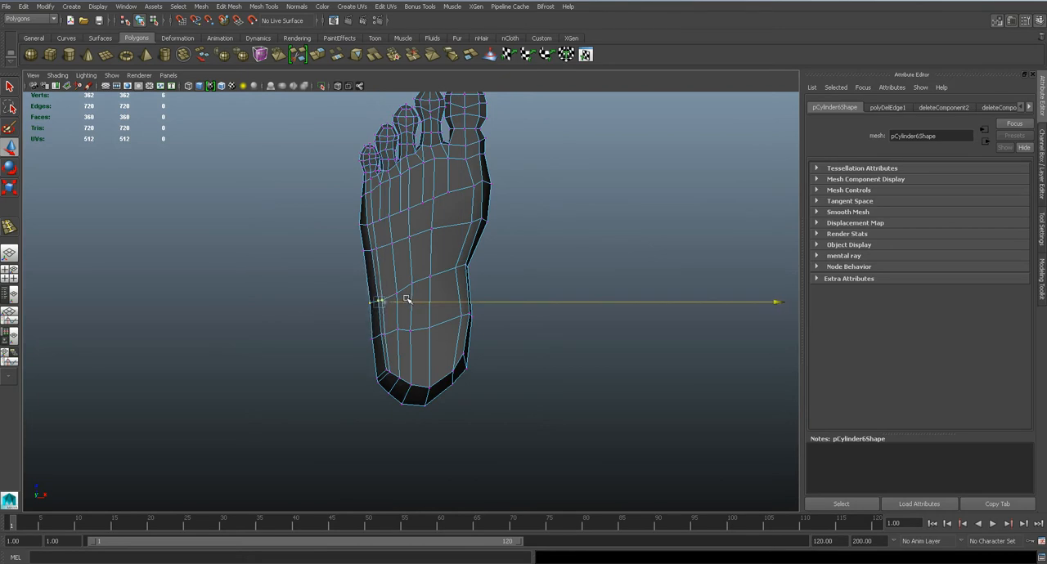
{"action": "scroll", "coordinate": [339, 234], "scroll_direction": "up", "scroll_amount": 2}
{"action": "scroll", "coordinate": [336, 230], "scroll_direction": "down", "scroll_amount": 3}
{"action": "left_click_drag", "start_coordinate": [357, 244], "coordinate": [377, 271]}
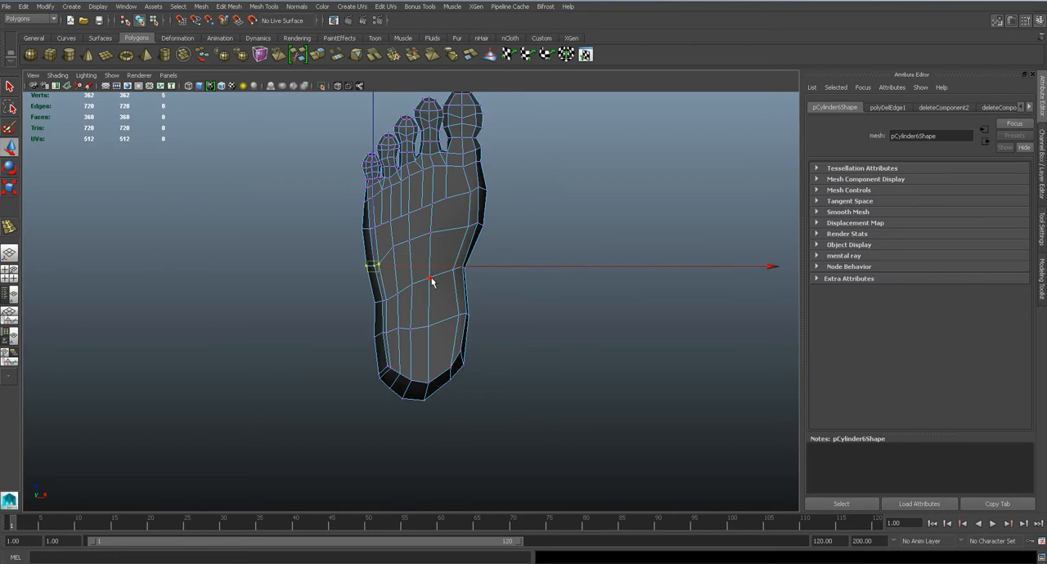
Return to the perspective view and examine the smoothed foot from the sole, heel and sides
{"action": "key", "text": "space"}
{"action": "mouse_move", "coordinate": [437, 297]}
{"action": "left_mouse_down", "text": "alt"}
{"action": "mouse_move", "coordinate": [484, 283]}
{"action": "mouse_move", "coordinate": [435, 355]}
{"action": "mouse_move", "coordinate": [362, 308]}
{"action": "left_mouse_up", "text": "alt"}
{"action": "right_click_drag", "start_coordinate": [462, 266], "coordinate": [507, 236]}
{"action": "scroll", "coordinate": [512, 246], "scroll_direction": "down", "scroll_amount": 3}
{"action": "left_click", "coordinate": [540, 333]}
{"action": "left_click_drag", "start_coordinate": [540, 333], "coordinate": [559, 328], "text": "alt"}
{"action": "scroll", "coordinate": [546, 329], "scroll_direction": "down", "scroll_amount": 5}
{"action": "left_click_drag", "start_coordinate": [504, 378], "coordinate": [581, 310], "text": "alt"}
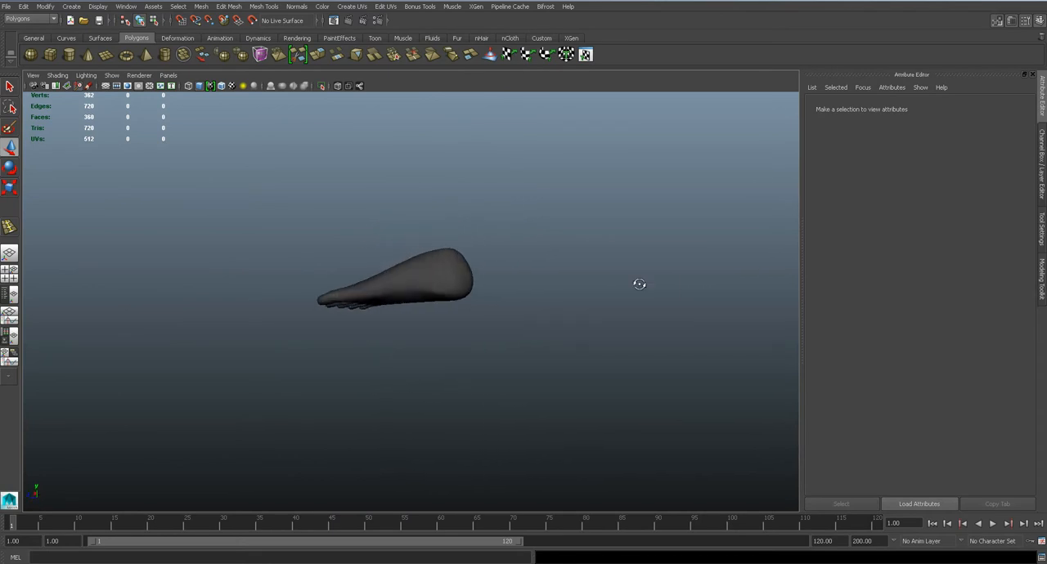
{"action": "left_click", "coordinate": [448, 299]}
{"action": "left_click_drag", "start_coordinate": [436, 328], "coordinate": [422, 258], "text": "alt"}
{"action": "key", "text": "space"}
Switch to the side view with the reference image and adjust the vertices of the heel's outer-side column
{"action": "key", "text": "space"}
{"action": "left_click_drag", "start_coordinate": [426, 266], "coordinate": [409, 336], "text": "alt"}
{"action": "right_click_drag", "start_coordinate": [409, 336], "coordinate": [445, 312], "text": "alt"}
{"action": "left_click_drag", "start_coordinate": [446, 312], "coordinate": [302, 259], "text": "alt"}
{"action": "key", "text": "space"}
{"action": "key", "text": "space"}
{"action": "middle_click_drag", "start_coordinate": [334, 285], "coordinate": [530, 303], "text": "alt"}
{"action": "right_click_drag", "start_coordinate": [332, 269], "coordinate": [270, 265]}
{"action": "left_click", "coordinate": [270, 292]}
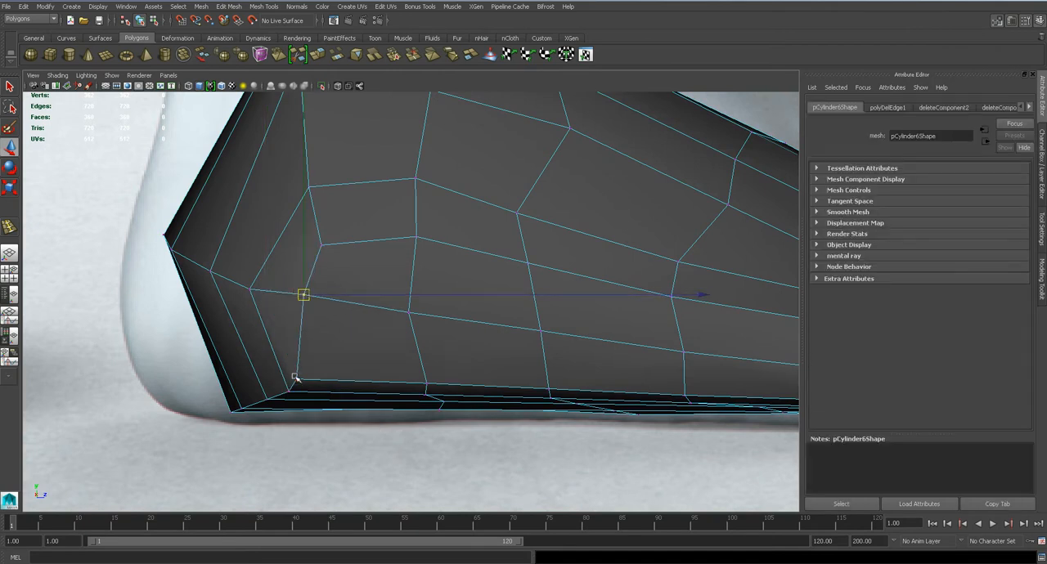
{"action": "left_click_drag", "start_coordinate": [296, 381], "coordinate": [366, 322]}
Examine the smoothed heel and outer side in the perspective view
{"action": "key", "text": "space"}
{"action": "left_click_drag", "start_coordinate": [470, 311], "coordinate": [189, 272], "text": "alt"}
{"action": "key", "text": "3"}
{"action": "left_click_drag", "start_coordinate": [381, 269], "coordinate": [381, 264], "text": "alt"}
{"action": "left_click_drag", "start_coordinate": [293, 273], "coordinate": [365, 353], "text": "alt"}
{"action": "key", "text": "space"}
Shift the vertices at the outer heel corner forward to even their spacing around the heel
{"action": "scroll", "coordinate": [435, 290], "scroll_direction": "up", "scroll_amount": 5}
{"action": "middle_click_drag", "start_coordinate": [462, 229], "coordinate": [461, 307], "text": "alt"}
{"action": "scroll", "coordinate": [460, 316], "scroll_direction": "up", "scroll_amount": 4}
{"action": "left_click", "coordinate": [504, 250]}
{"action": "left_click_drag", "start_coordinate": [504, 249], "coordinate": [461, 211]}
{"action": "left_click", "coordinate": [461, 222]}
{"action": "left_click", "coordinate": [393, 222]}
{"action": "left_click_drag", "start_coordinate": [341, 194], "coordinate": [370, 256]}
{"action": "left_click_drag", "start_coordinate": [360, 214], "coordinate": [431, 261]}
{"action": "key", "text": "space"}
{"action": "middle_click_drag", "start_coordinate": [441, 371], "coordinate": [435, 311], "text": "alt"}
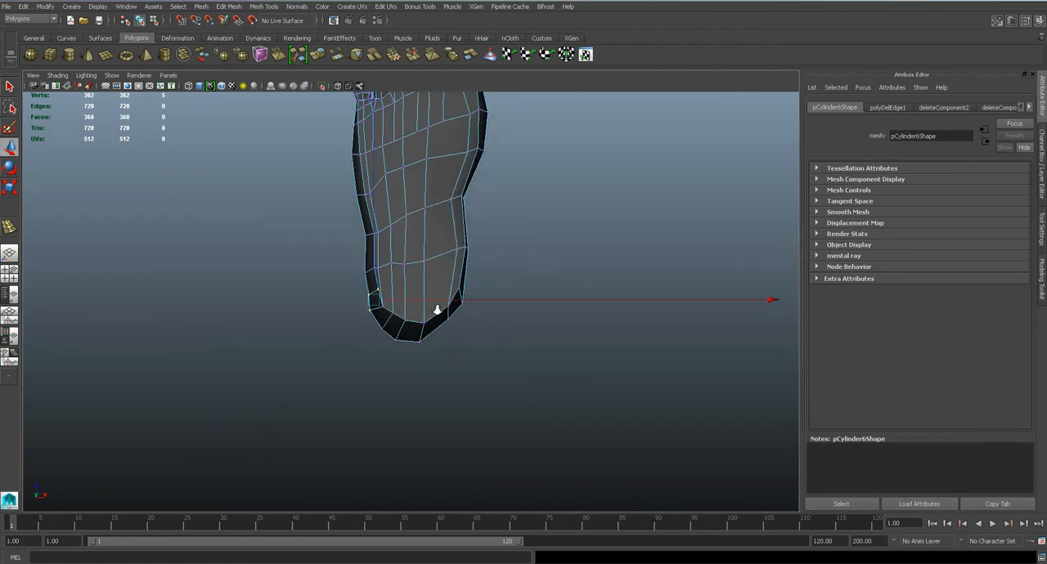
Reposition two vertices on the outer part of the heel's sole edge in the bottom view to round its outline
{"action": "scroll", "coordinate": [437, 312], "scroll_direction": "up", "scroll_amount": 3}
{"action": "scroll", "coordinate": [365, 288], "scroll_direction": "down", "scroll_amount": 1}
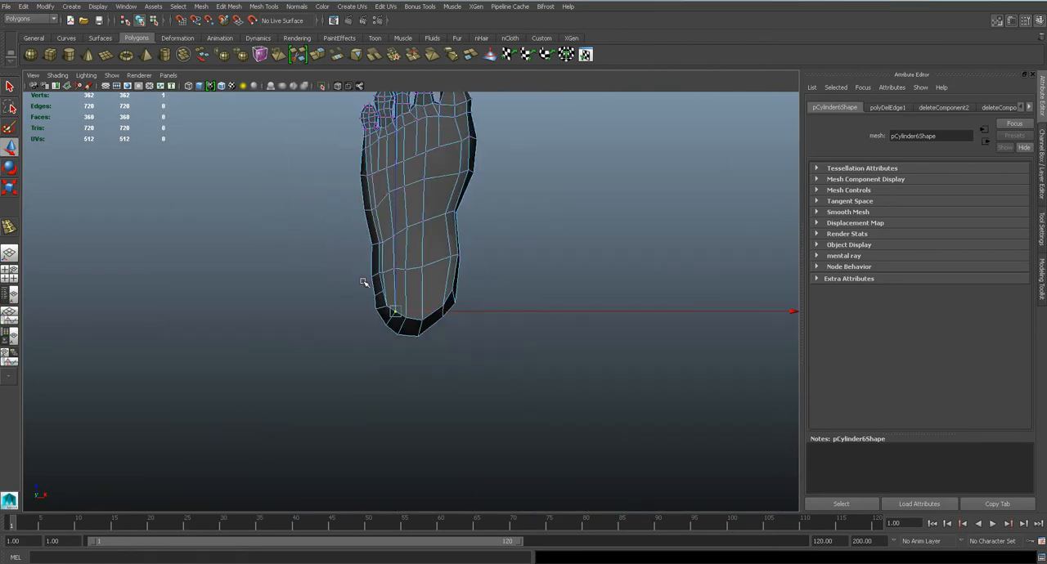
{"action": "scroll", "coordinate": [360, 282], "scroll_direction": "up", "scroll_amount": 5}
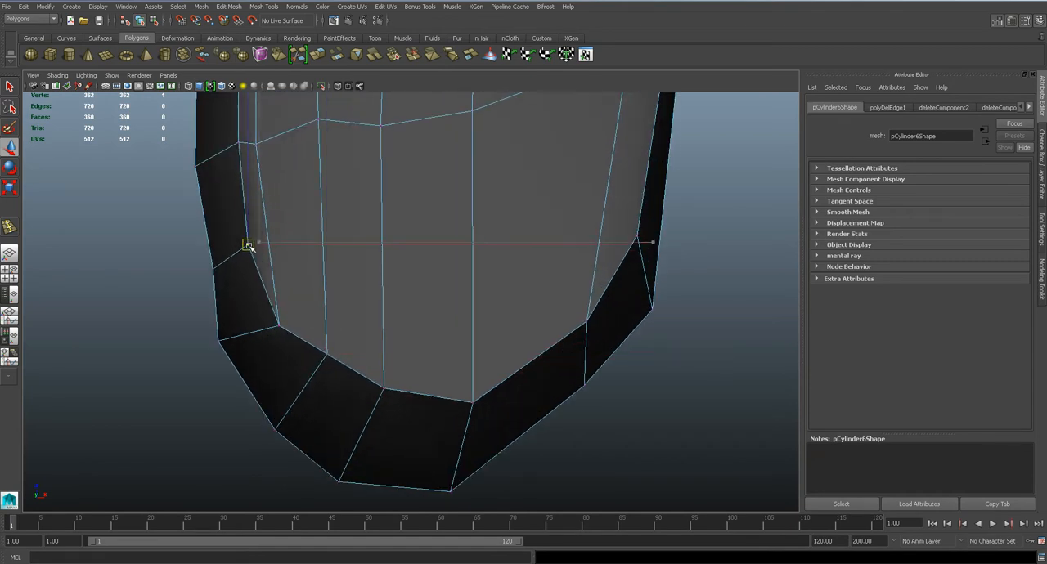
{"action": "scroll", "coordinate": [241, 155], "scroll_direction": "up", "scroll_amount": 1}
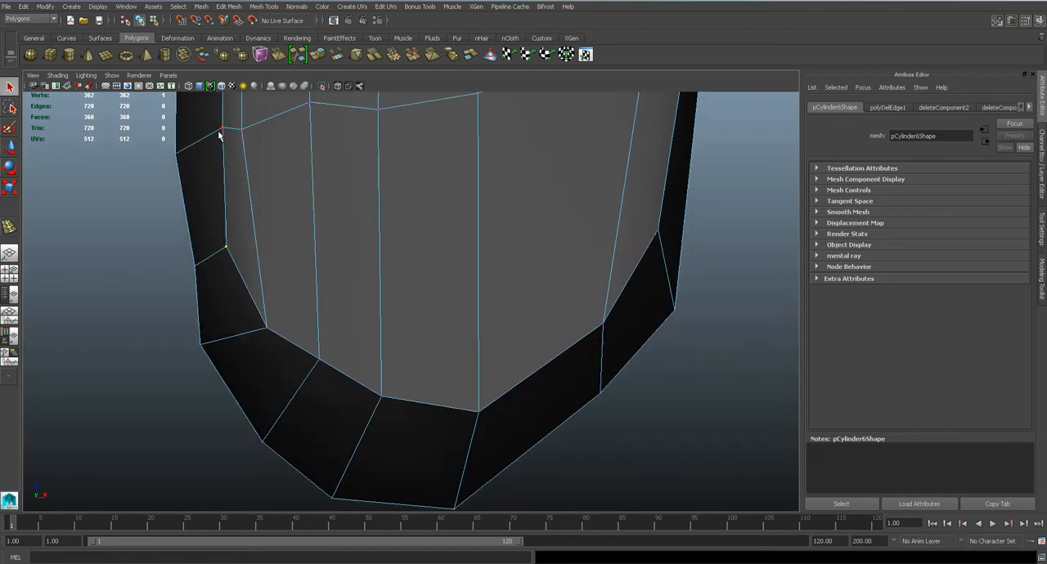
Move the next two outer sole-edge vertices ahead of the heel outward
{"action": "middle_click_drag", "start_coordinate": [234, 151], "coordinate": [390, 294], "text": "alt"}
{"action": "key", "text": "w"}
{"action": "left_click_drag", "start_coordinate": [341, 236], "coordinate": [320, 241]}
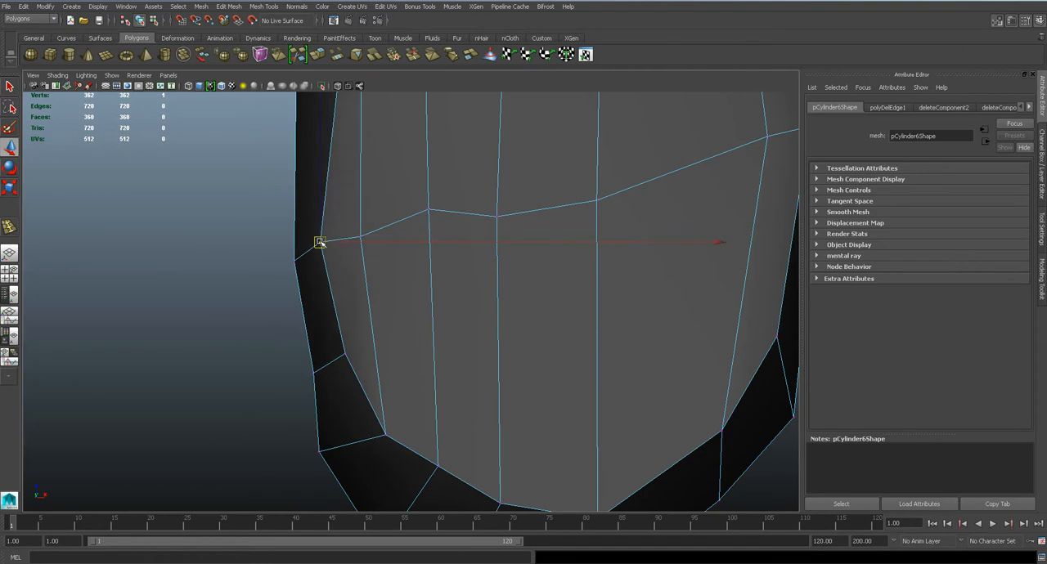
{"action": "scroll", "coordinate": [337, 214], "scroll_direction": "up", "scroll_amount": 1}
{"action": "middle_click_drag", "start_coordinate": [337, 214], "coordinate": [377, 330], "text": "alt"}
{"action": "scroll", "coordinate": [384, 265], "scroll_direction": "down", "scroll_amount": 5}
{"action": "left_click", "coordinate": [397, 288]}
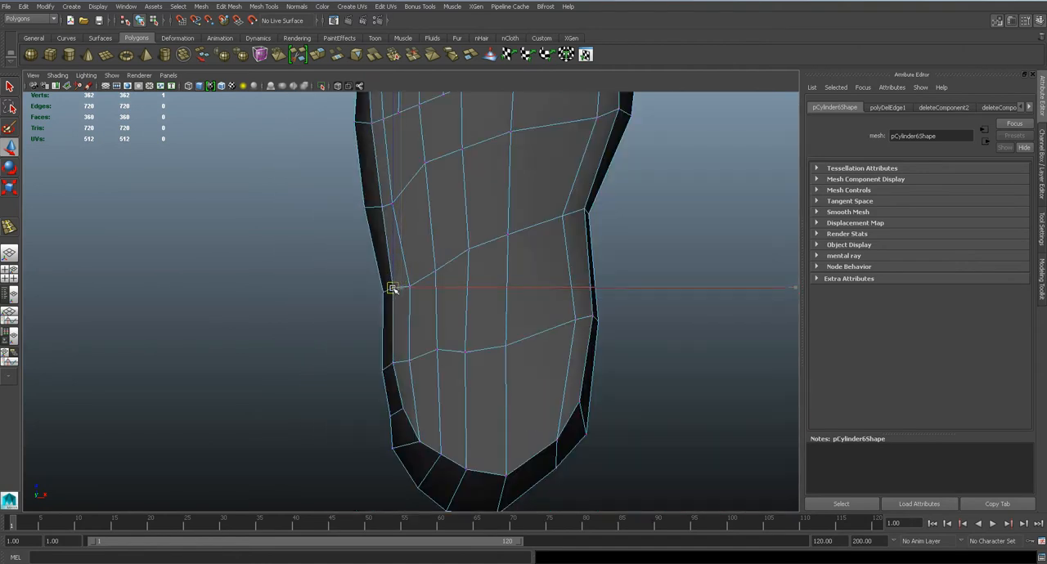
Reposition the vertices along the sole's outer edge from the heel to below the little toe to smooth its flow
{"action": "left_click_drag", "start_coordinate": [397, 288], "coordinate": [394, 289]}
{"action": "scroll", "coordinate": [392, 224], "scroll_direction": "up", "scroll_amount": 1}
{"action": "key", "text": "q"}
{"action": "left_click", "coordinate": [391, 195]}
{"action": "scroll", "coordinate": [401, 221], "scroll_direction": "down", "scroll_amount": 3}
{"action": "scroll", "coordinate": [428, 316], "scroll_direction": "down", "scroll_amount": 2}
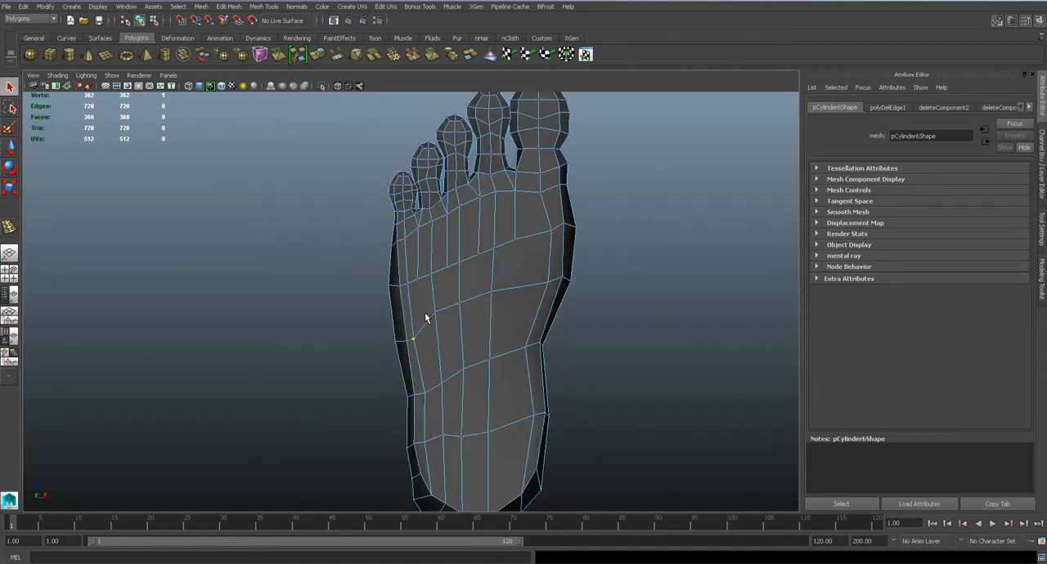
{"action": "scroll", "coordinate": [413, 302], "scroll_direction": "up", "scroll_amount": 4}
{"action": "key", "text": "w"}
{"action": "left_click", "coordinate": [438, 280]}
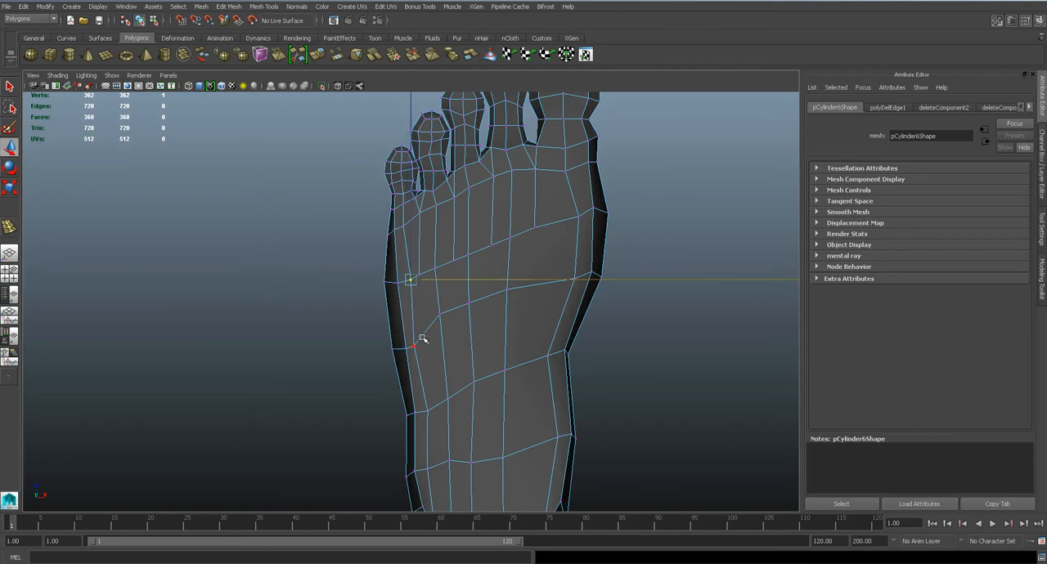
{"action": "middle_click_drag", "start_coordinate": [456, 398], "coordinate": [435, 325], "text": "alt"}
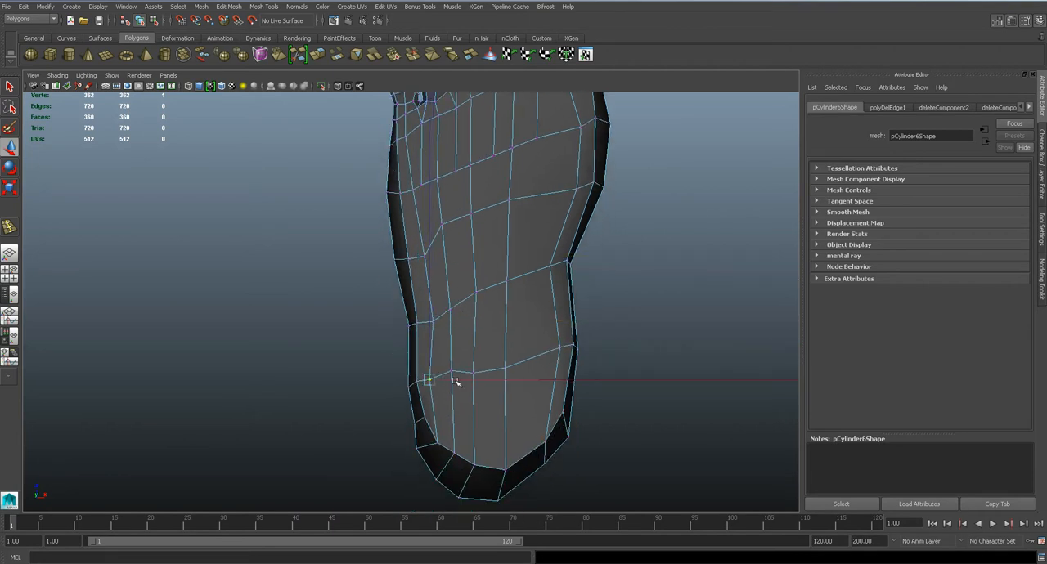
Shift three vertices of the sole's central lengthwise edge toward the inner side of the foot
{"action": "left_click", "coordinate": [512, 199]}
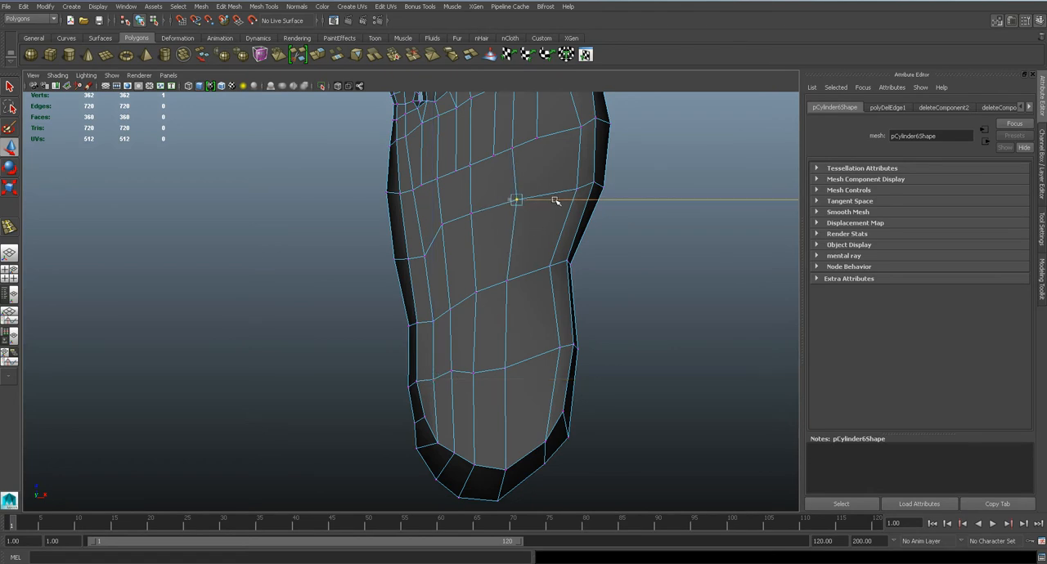
{"action": "left_click_drag", "start_coordinate": [530, 281], "coordinate": [541, 281]}
{"action": "left_click_drag", "start_coordinate": [534, 371], "coordinate": [547, 369]}
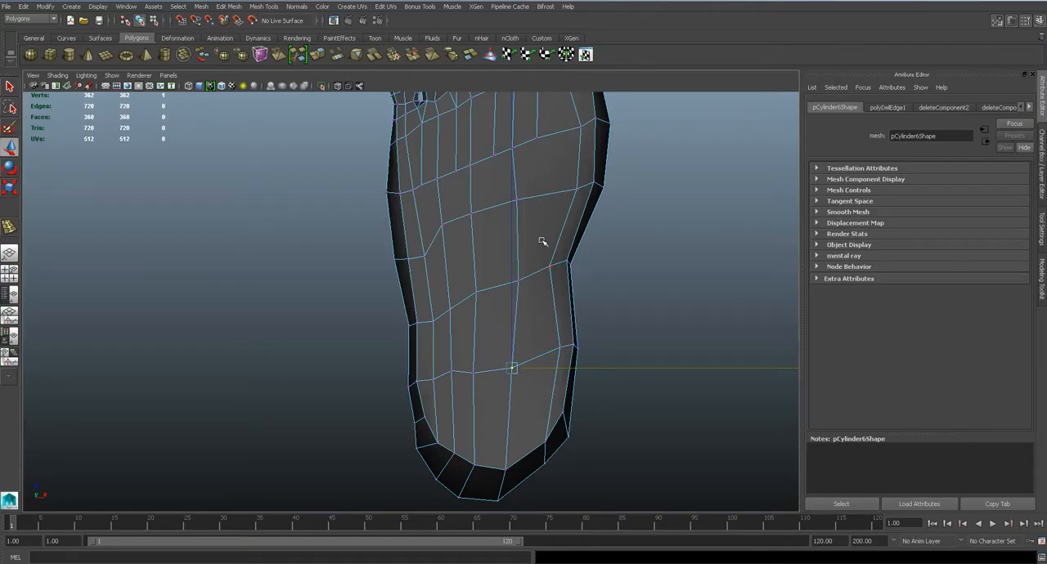
Examine the foot in the perspective, front and side views, comparing it with the references
{"action": "key", "text": "space"}
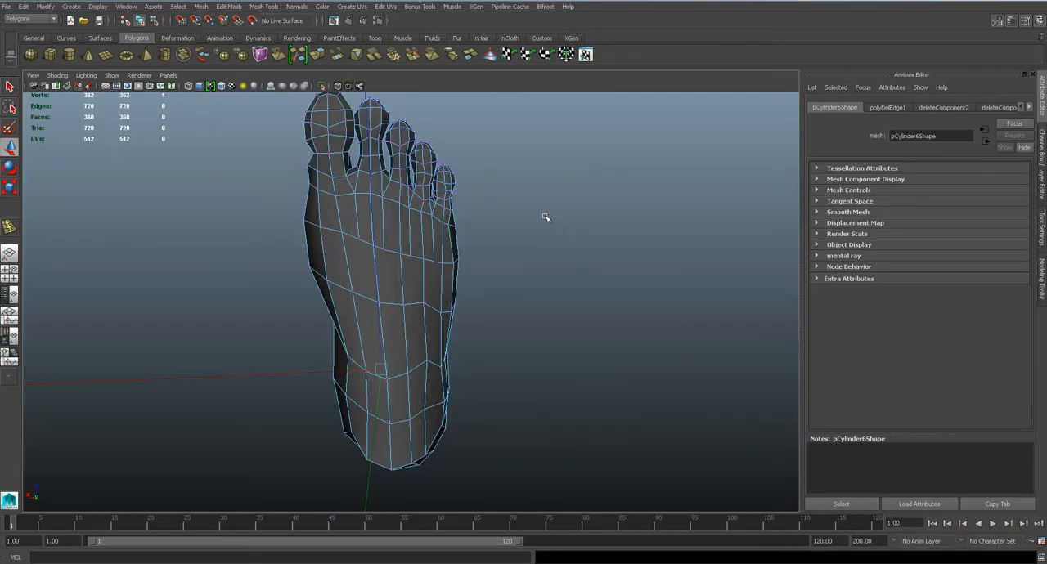
{"action": "key", "text": "3"}
{"action": "left_click_drag", "start_coordinate": [503, 248], "coordinate": [429, 346], "text": "alt"}
{"action": "left_click", "coordinate": [632, 237]}
{"action": "key", "text": "space"}
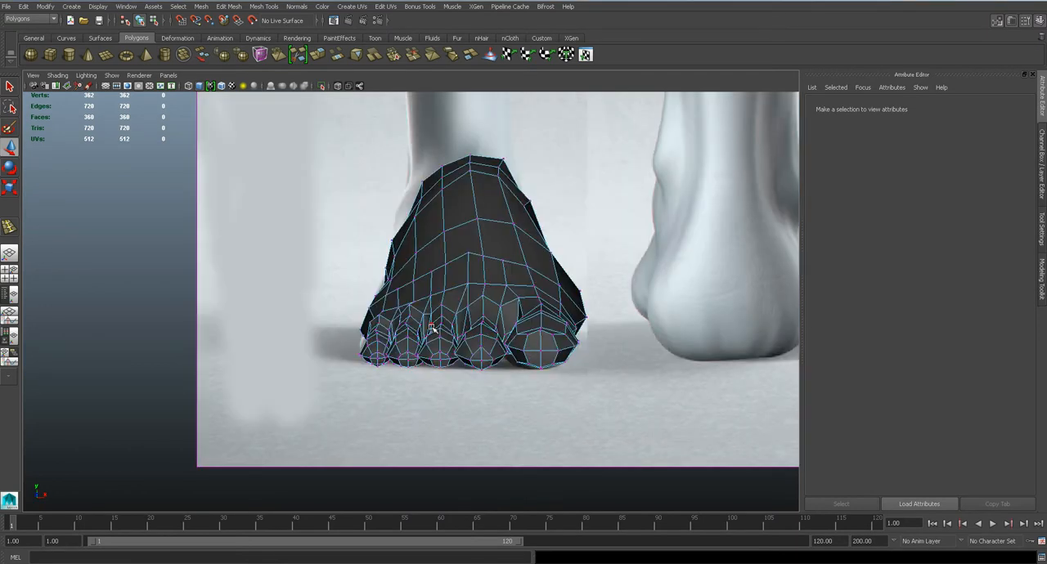
{"action": "key", "text": "space"}
{"action": "left_click_drag", "start_coordinate": [438, 311], "coordinate": [400, 272]}
{"action": "key", "text": "space"}
{"action": "middle_click_drag", "start_coordinate": [469, 292], "coordinate": [466, 317], "text": "alt"}
{"action": "scroll", "coordinate": [461, 289], "scroll_direction": "down", "scroll_amount": 6}
{"action": "scroll", "coordinate": [459, 291], "scroll_direction": "up", "scroll_amount": 3}
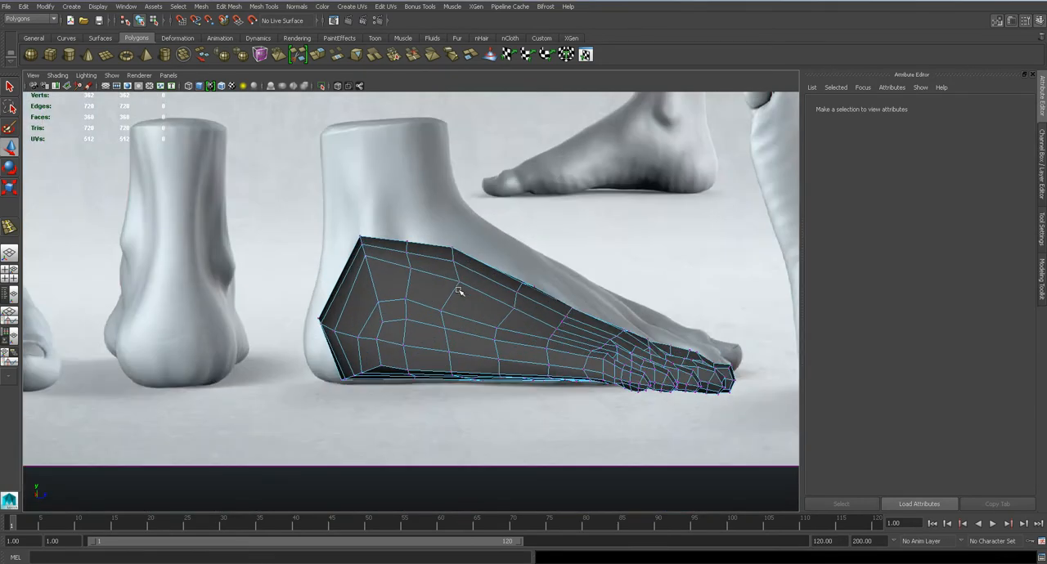
Move the top rear ankle vertices slightly backward and the top front ones forward and up in the side view
{"action": "scroll", "coordinate": [459, 292], "scroll_direction": "up", "scroll_amount": 2}
{"action": "left_click_drag", "start_coordinate": [439, 437], "coordinate": [439, 437]}
{"action": "left_click_drag", "start_coordinate": [446, 308], "coordinate": [433, 309]}
{"action": "left_click_drag", "start_coordinate": [306, 203], "coordinate": [346, 226]}
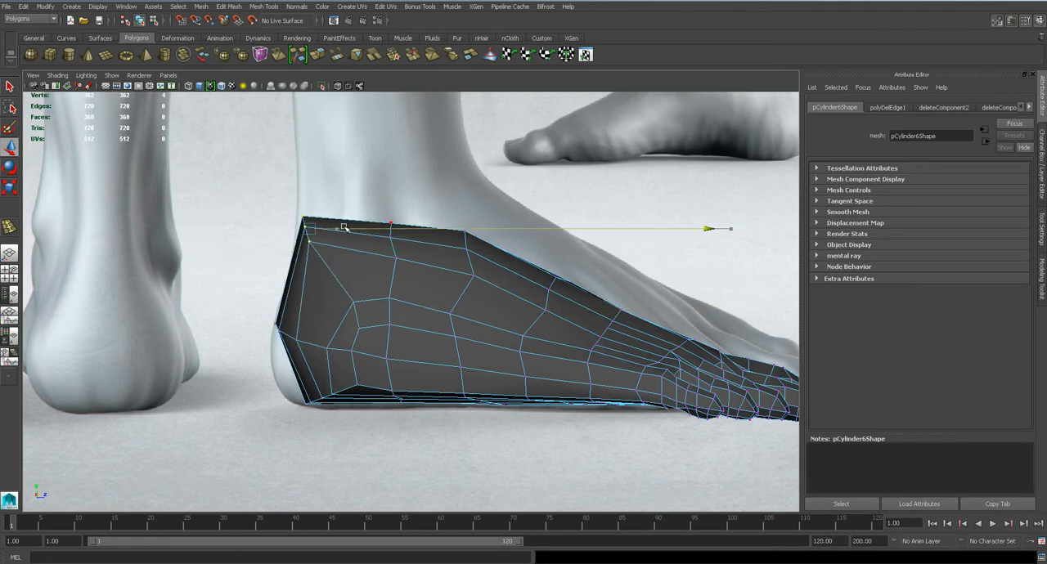
{"action": "key", "text": "space"}
{"action": "left_click_drag", "start_coordinate": [377, 268], "coordinate": [379, 237]}
{"action": "left_click_drag", "start_coordinate": [467, 296], "coordinate": [376, 272], "text": "alt"}
{"action": "key", "text": "space"}
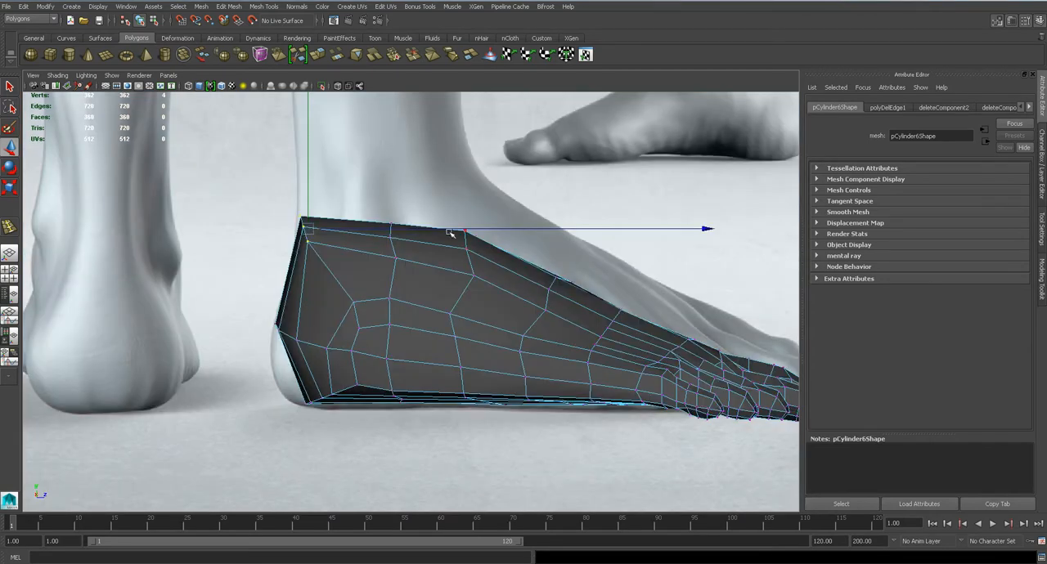
{"action": "left_click_drag", "start_coordinate": [453, 203], "coordinate": [480, 246]}
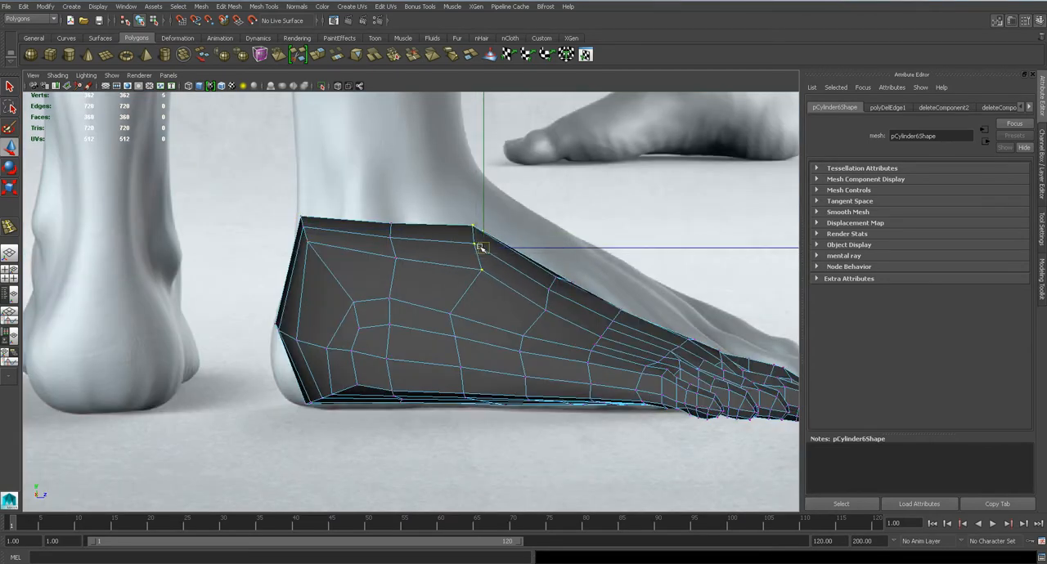
Spread the vertices across the ankle's top toward the outer and inner sides in the top view
{"action": "key", "text": "space"}
{"action": "left_click_drag", "start_coordinate": [397, 233], "coordinate": [408, 281]}
{"action": "scroll", "coordinate": [405, 270], "scroll_direction": "up", "scroll_amount": 4}
{"action": "key", "text": "space"}
{"action": "left_click_drag", "start_coordinate": [354, 205], "coordinate": [278, 214]}
{"action": "left_click_drag", "start_coordinate": [394, 291], "coordinate": [370, 288]}
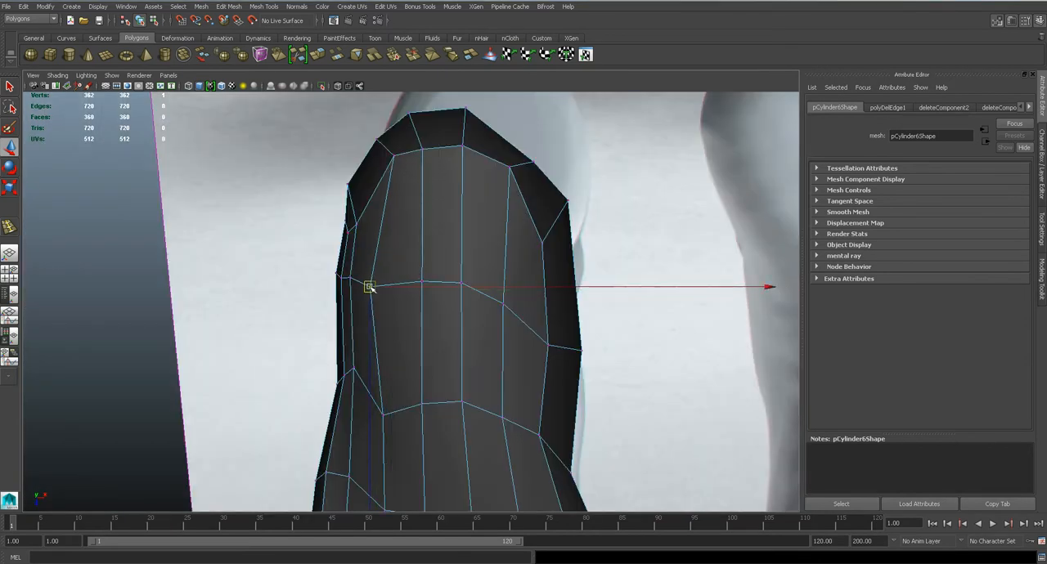
{"action": "left_click_drag", "start_coordinate": [505, 306], "coordinate": [471, 284]}
Reposition two vertices on the inner rear outline of the ankle in the top view to round it
{"action": "left_click", "coordinate": [532, 163]}
{"action": "left_click_drag", "start_coordinate": [532, 163], "coordinate": [523, 141]}
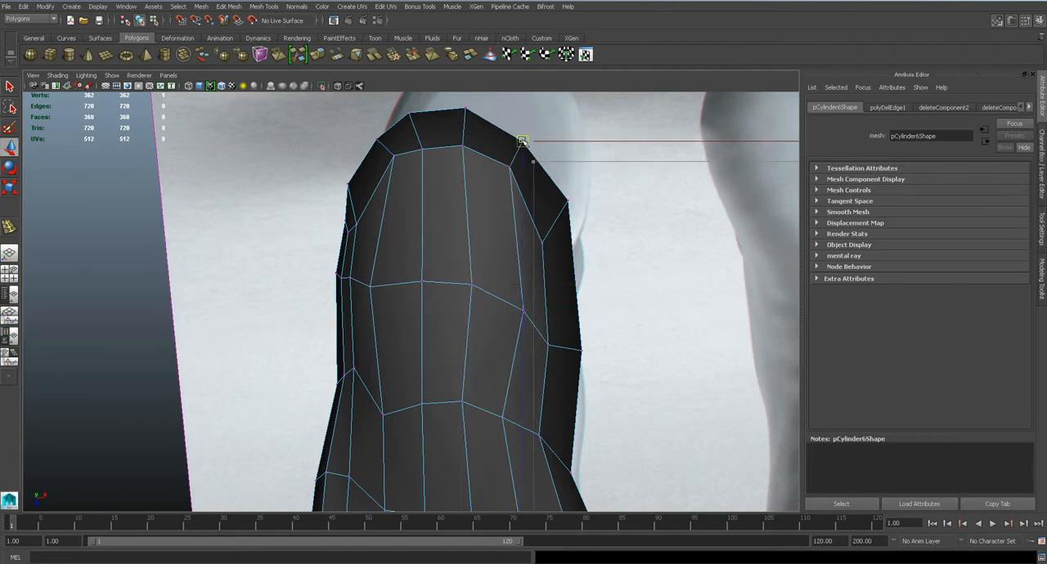
{"action": "left_click", "coordinate": [567, 198]}
{"action": "left_click_drag", "start_coordinate": [569, 200], "coordinate": [575, 215]}
Extrude the eight faces on top of the ankle and raise them to form the lower leg
{"action": "key", "text": "space"}
{"action": "left_click_drag", "start_coordinate": [454, 292], "coordinate": [566, 225]}
{"action": "right_click_drag", "start_coordinate": [356, 216], "coordinate": [356, 237]}
{"action": "key", "text": "q"}
{"action": "left_click", "coordinate": [350, 210]}
{"action": "left_click", "coordinate": [306, 205], "text": "shift"}
{"action": "left_click", "coordinate": [301, 185], "text": "shift"}
{"action": "left_click_drag", "start_coordinate": [302, 187], "coordinate": [424, 205], "text": "alt"}
{"action": "left_click", "coordinate": [446, 198], "text": "shift"}
{"action": "left_click", "coordinate": [468, 183], "text": "shift"}
{"action": "left_click", "coordinate": [475, 170], "text": "shift"}
{"action": "left_click_drag", "start_coordinate": [475, 170], "coordinate": [524, 201], "text": "alt"}
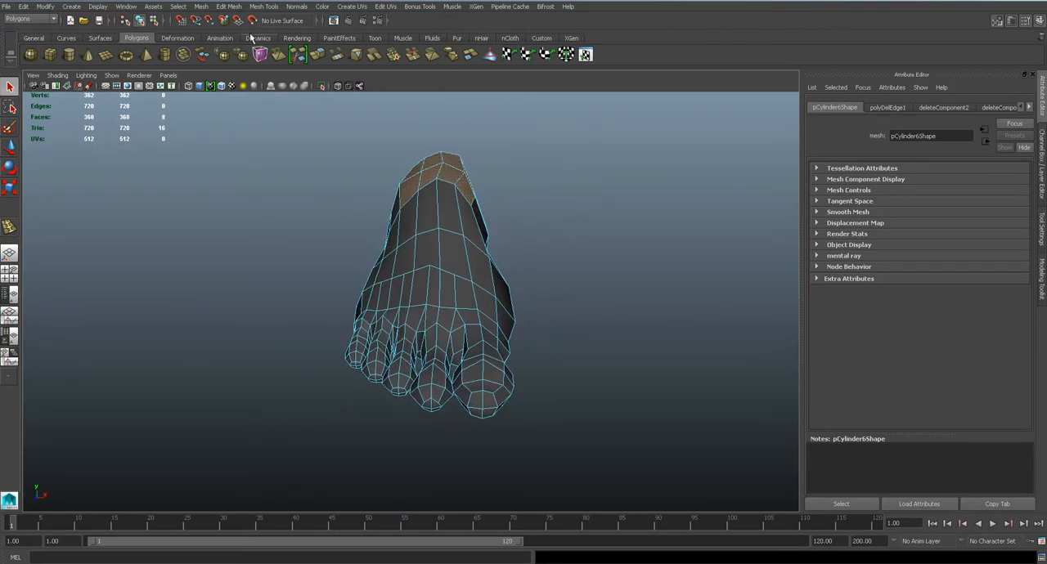
{"action": "left_click", "coordinate": [258, 8]}
{"action": "mouse_move", "coordinate": [230, 7]}
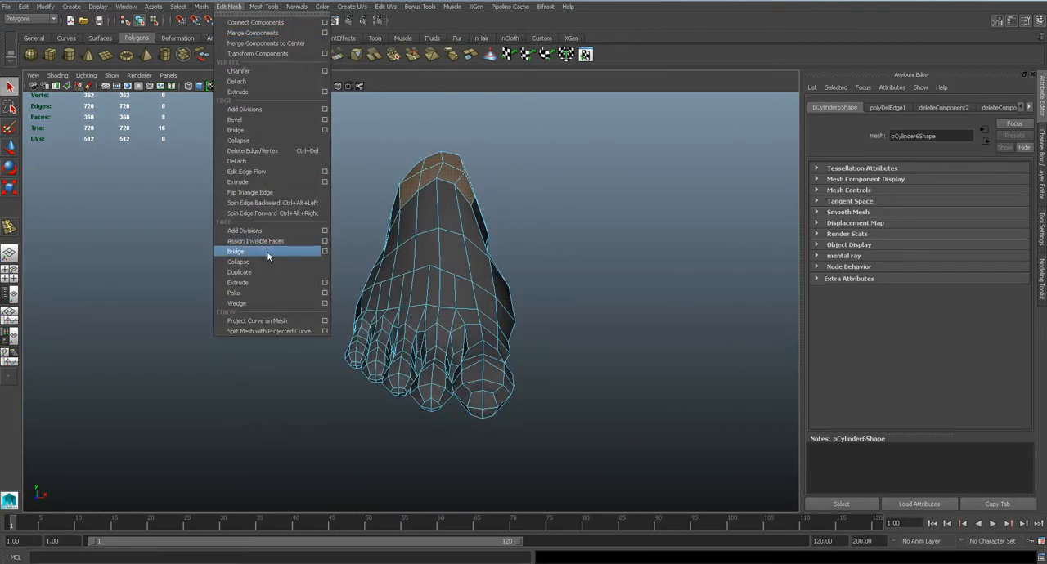
{"action": "left_click", "coordinate": [269, 282]}
{"action": "left_click_drag", "start_coordinate": [438, 152], "coordinate": [237, 240], "text": "alt"}
{"action": "left_click_drag", "start_coordinate": [463, 163], "coordinate": [603, 236], "text": "alt"}
{"action": "key", "text": "1"}
Reposition the vertices where the leg meets the foot in the side view
{"action": "key", "text": "space"}
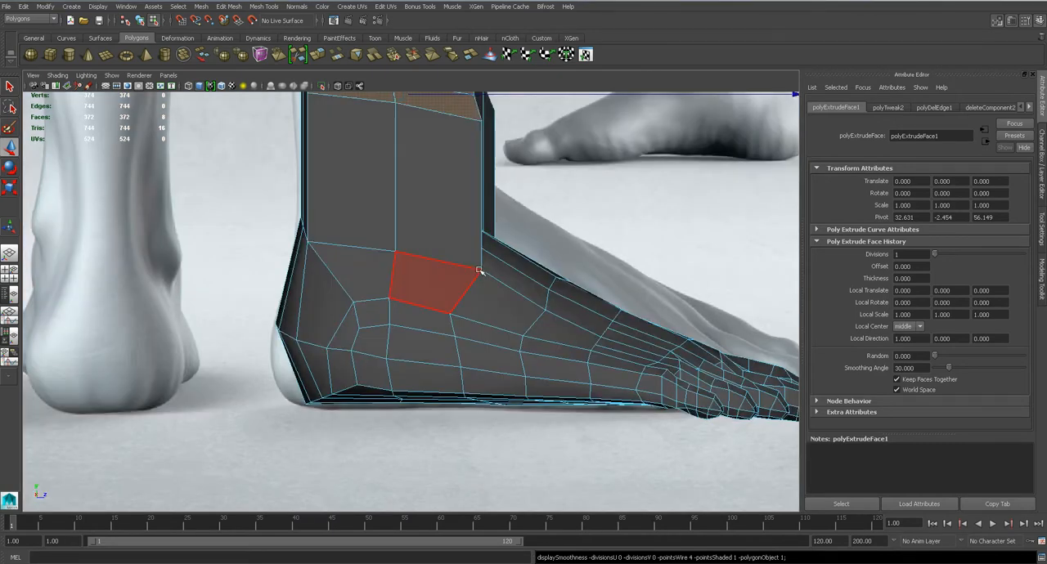
{"action": "right_click_drag", "start_coordinate": [480, 270], "coordinate": [425, 264]}
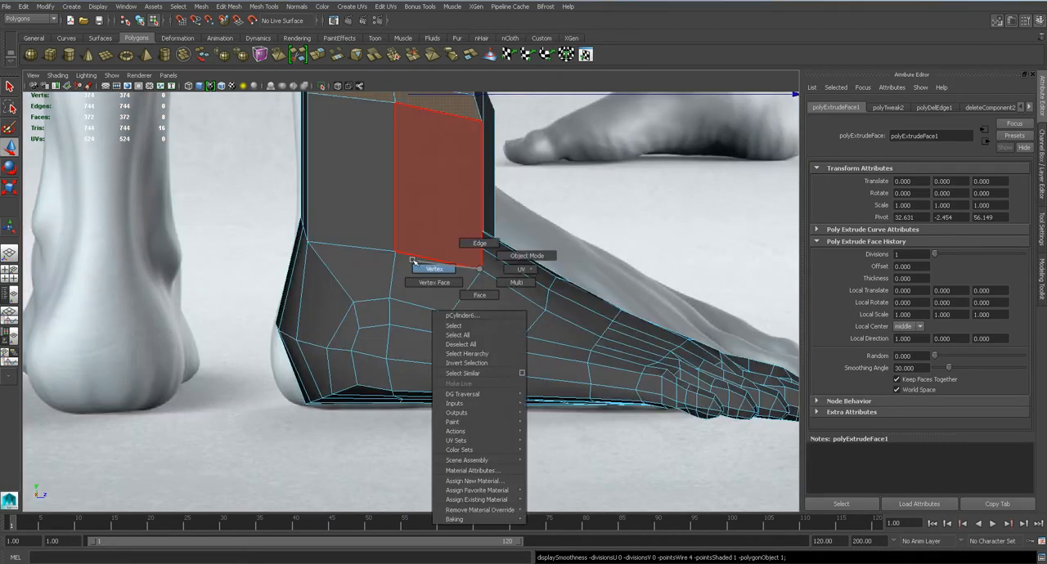
{"action": "scroll", "coordinate": [480, 269], "scroll_direction": "up", "scroll_amount": 3}
{"action": "left_click", "coordinate": [513, 256]}
{"action": "left_click_drag", "start_coordinate": [513, 256], "coordinate": [466, 245]}
{"action": "left_click", "coordinate": [271, 219]}
{"action": "left_click_drag", "start_coordinate": [272, 219], "coordinate": [482, 219]}
Move the vertices of the row in front of the ankle in the top view to shape a curve across the instep
{"action": "key", "text": "space"}
{"action": "middle_click_drag", "start_coordinate": [473, 293], "coordinate": [464, 209], "text": "alt"}
{"action": "scroll", "coordinate": [424, 270], "scroll_direction": "up", "scroll_amount": 1}
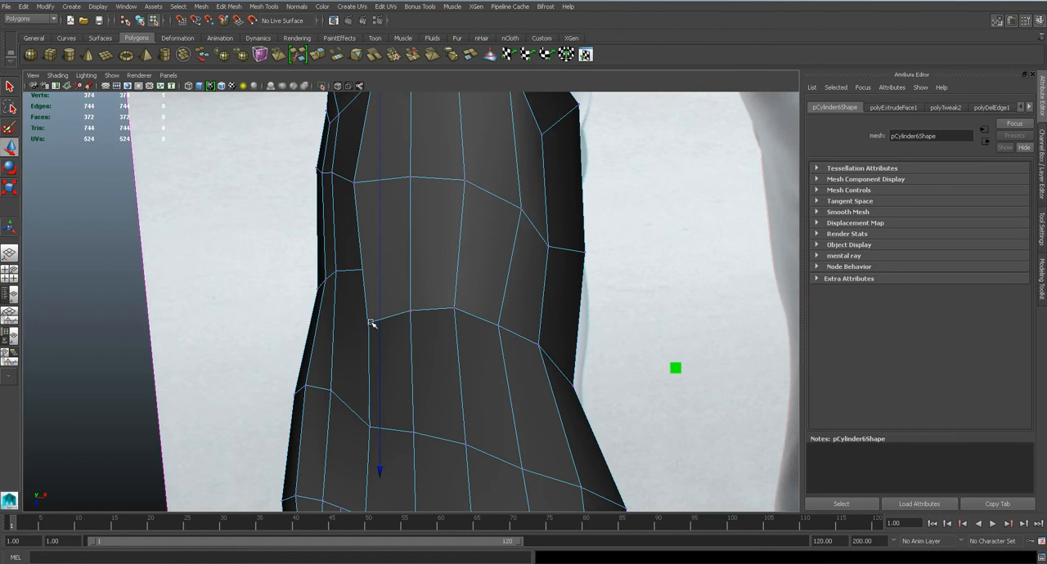
{"action": "left_click_drag", "start_coordinate": [370, 333], "coordinate": [366, 258]}
{"action": "left_click", "coordinate": [408, 306]}
{"action": "left_click_drag", "start_coordinate": [409, 305], "coordinate": [409, 294]}
{"action": "left_click", "coordinate": [537, 346]}
{"action": "left_click_drag", "start_coordinate": [539, 345], "coordinate": [546, 301]}
{"action": "left_click", "coordinate": [499, 325]}
{"action": "left_click_drag", "start_coordinate": [499, 324], "coordinate": [374, 237]}
Check the ankle and lower leg with the smooth preview from different angles
{"action": "key", "text": "3"}
{"action": "key", "text": "1"}
{"action": "left_click", "coordinate": [389, 201]}
{"action": "key", "text": "space"}
{"action": "left_click_drag", "start_coordinate": [422, 274], "coordinate": [490, 253]}
{"action": "key", "text": "3"}
{"action": "key", "text": "1"}
{"action": "key", "text": "F8"}
Reposition the vertices at the inner base of the leg to even their spacing
{"action": "key", "text": "space"}
{"action": "middle_click_drag", "start_coordinate": [515, 236], "coordinate": [246, 372], "text": "alt"}
{"action": "middle_click_drag", "start_coordinate": [541, 212], "coordinate": [358, 325], "text": "alt"}
{"action": "left_click", "coordinate": [530, 268]}
{"action": "left_click_drag", "start_coordinate": [488, 269], "coordinate": [549, 267]}
{"action": "left_click", "coordinate": [447, 270]}
{"action": "left_click", "coordinate": [454, 269]}
{"action": "left_click_drag", "start_coordinate": [425, 266], "coordinate": [488, 263]}
Move the leg's inner top vertices backward and its front base vertex forward to straighten the vertical edges
{"action": "scroll", "coordinate": [466, 226], "scroll_direction": "down", "scroll_amount": 5}
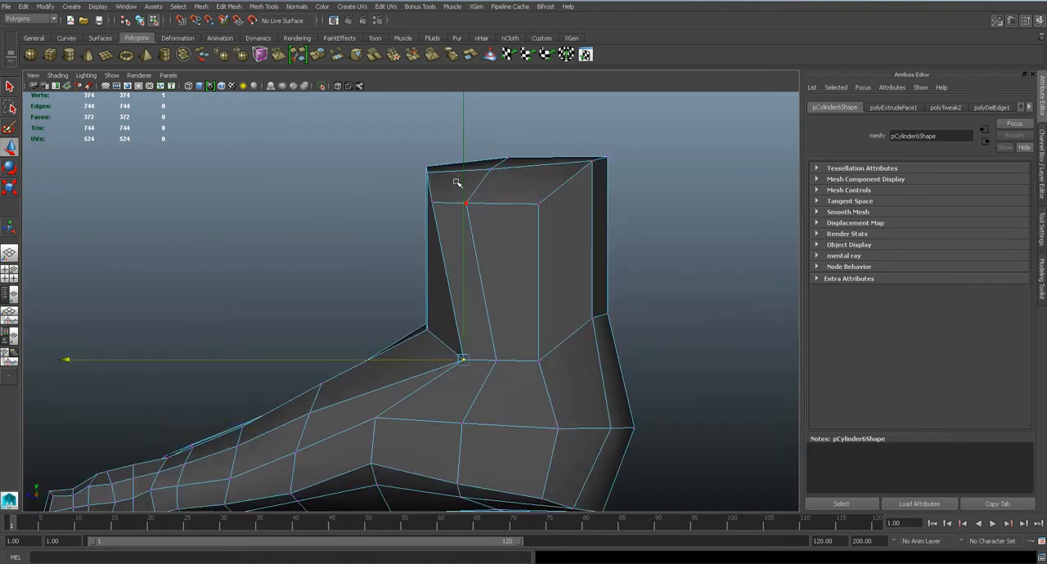
{"action": "left_click", "coordinate": [429, 201]}
{"action": "left_click_drag", "start_coordinate": [430, 200], "coordinate": [467, 204]}
{"action": "left_click", "coordinate": [467, 204]}
{"action": "key", "text": "w"}
{"action": "left_click", "coordinate": [464, 359]}
{"action": "left_click_drag", "start_coordinate": [464, 359], "coordinate": [398, 298]}
Shift the column of vertices at the inner arch back toward the heel and save the scene
{"action": "mouse_move", "coordinate": [393, 344]}
{"action": "left_mouse_down"}
{"action": "mouse_move", "coordinate": [414, 345]}
{"action": "mouse_move", "coordinate": [394, 344]}
{"action": "left_mouse_up"}
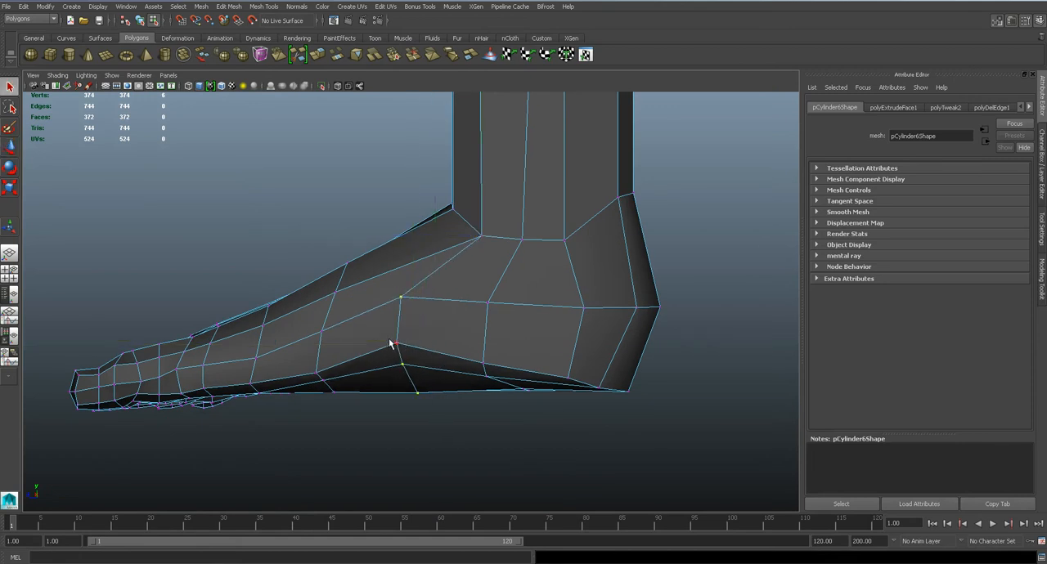
{"action": "left_click_drag", "start_coordinate": [378, 346], "coordinate": [387, 344]}
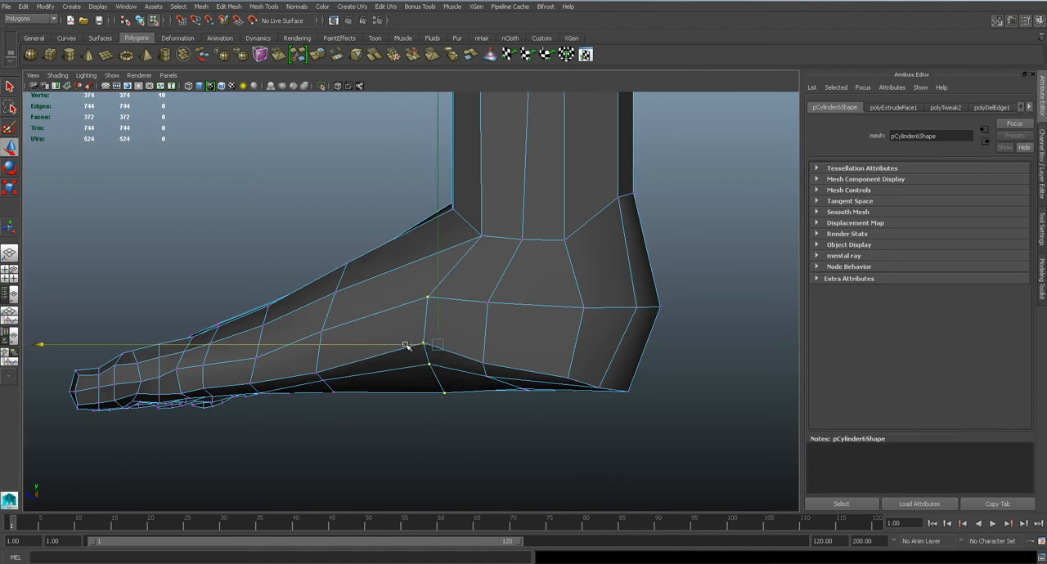
{"action": "key", "text": "ctrl+s"}
Examine the smoothed foot and leg from several angles in the perspective view
{"action": "key", "text": "3"}
{"action": "key", "text": "space"}
{"action": "left_click_drag", "start_coordinate": [456, 302], "coordinate": [455, 280]}
{"action": "left_click_drag", "start_coordinate": [463, 291], "coordinate": [425, 280], "text": "alt"}
{"action": "left_click", "coordinate": [509, 238]}
{"action": "left_click_drag", "start_coordinate": [539, 272], "coordinate": [413, 291], "text": "alt"}
{"action": "left_click", "coordinate": [467, 256]}
{"action": "key", "text": "1"}
Adjust the two vertices on the outer side of the instep in the top view
{"action": "key", "text": "space"}
{"action": "middle_click_drag", "start_coordinate": [427, 290], "coordinate": [530, 10], "text": "alt"}
{"action": "right_click_drag", "start_coordinate": [460, 219], "coordinate": [406, 217]}
{"action": "left_click", "coordinate": [452, 190]}
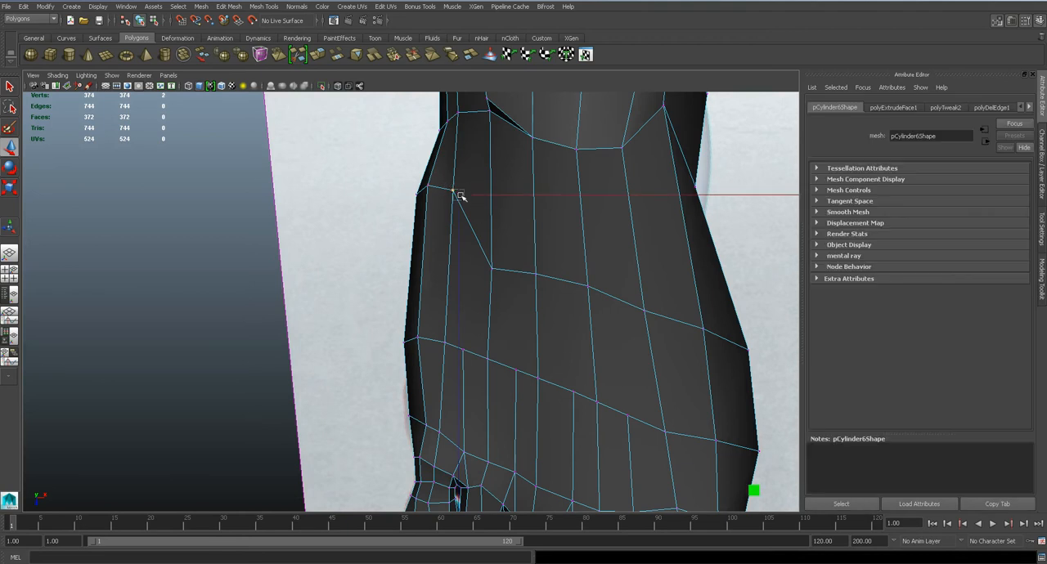
{"action": "left_click_drag", "start_coordinate": [422, 190], "coordinate": [462, 204]}
{"action": "scroll", "coordinate": [426, 219], "scroll_direction": "down", "scroll_amount": 5}
{"action": "scroll", "coordinate": [448, 240], "scroll_direction": "up", "scroll_amount": 1}
Insert an edge loop around the instep just in front of the ankle
{"action": "key", "text": "space"}
{"action": "left_click_drag", "start_coordinate": [483, 233], "coordinate": [413, 189], "text": "alt"}
{"action": "scroll", "coordinate": [444, 222], "scroll_direction": "up", "scroll_amount": 4}
{"action": "left_click", "coordinate": [273, 8]}
{"action": "left_click", "coordinate": [304, 122]}
{"action": "key", "text": "3"}
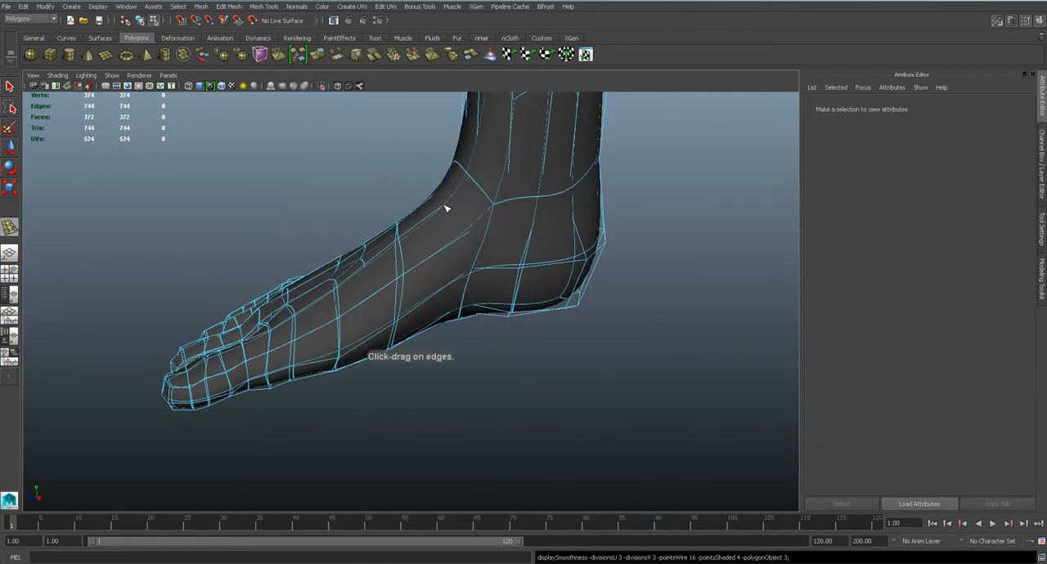
{"action": "left_click", "coordinate": [444, 208]}
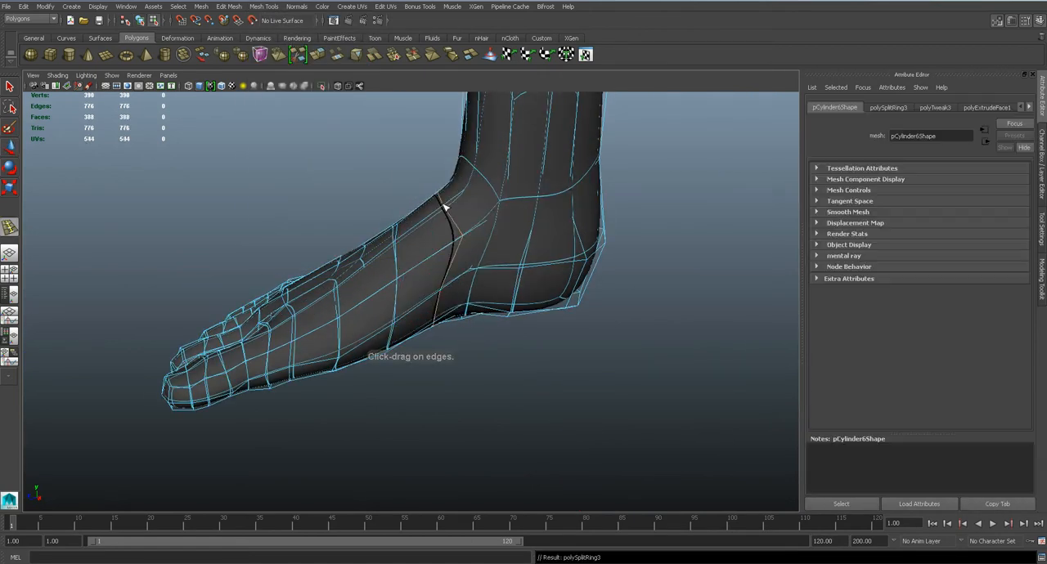
{"action": "left_click_drag", "start_coordinate": [444, 208], "coordinate": [646, 192], "text": "alt"}
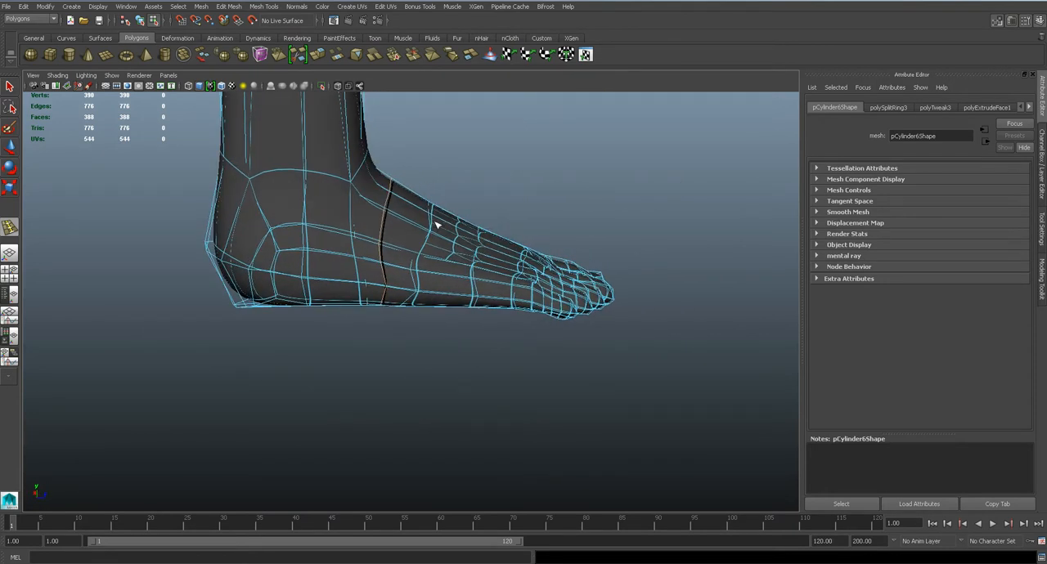
Raise the upper vertices of the new instep loop in the side view to curve the front of the ankle
{"action": "key", "text": "space"}
{"action": "left_click_drag", "start_coordinate": [399, 224], "coordinate": [398, 223]}
{"action": "key", "text": "space"}
{"action": "left_click_drag", "start_coordinate": [460, 240], "coordinate": [419, 228]}
{"action": "key", "text": "ctrl+z"}
{"action": "middle_click_drag", "start_coordinate": [513, 237], "coordinate": [432, 211], "text": "alt"}
{"action": "key", "text": "q"}
{"action": "right_click_drag", "start_coordinate": [432, 215], "coordinate": [397, 215]}
{"action": "left_click_drag", "start_coordinate": [429, 185], "coordinate": [486, 251]}
{"action": "key", "text": "w"}
{"action": "left_click_drag", "start_coordinate": [461, 219], "coordinate": [464, 211]}
{"action": "key", "text": "3"}
{"action": "scroll", "coordinate": [473, 261], "scroll_direction": "down", "scroll_amount": 5}
{"action": "scroll", "coordinate": [471, 283], "scroll_direction": "up", "scroll_amount": 1}
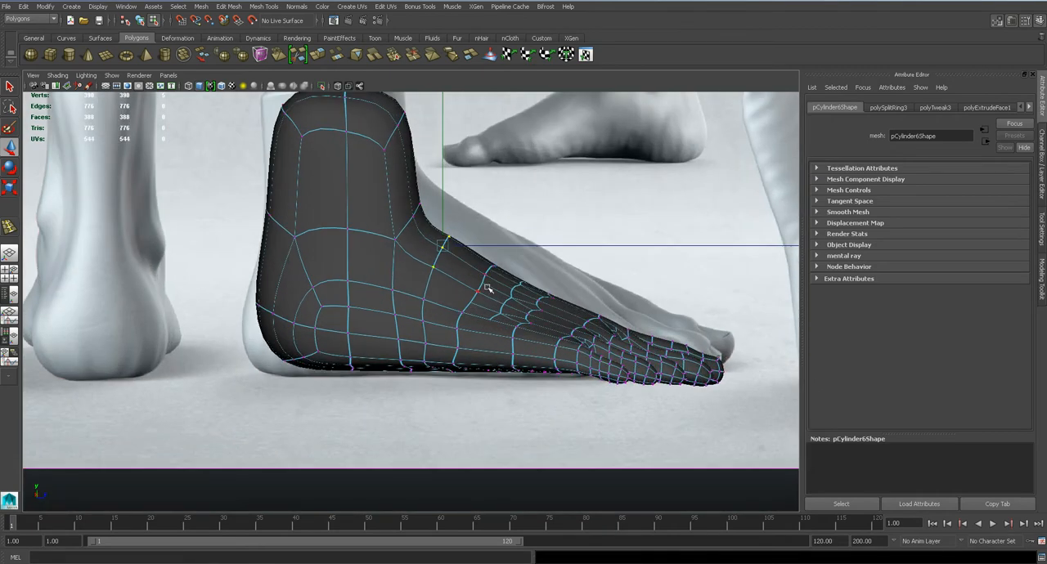
Move the rear vertices at the base of the leg forward to narrow the ankle above the heel
{"action": "scroll", "coordinate": [491, 282], "scroll_direction": "up", "scroll_amount": 2}
{"action": "middle_click_drag", "start_coordinate": [562, 289], "coordinate": [493, 258], "text": "alt"}
{"action": "scroll", "coordinate": [493, 258], "scroll_direction": "up", "scroll_amount": 2}
{"action": "key", "text": "1"}
{"action": "middle_click_drag", "start_coordinate": [333, 210], "coordinate": [491, 353], "text": "alt"}
{"action": "left_click", "coordinate": [305, 304]}
{"action": "left_click_drag", "start_coordinate": [284, 288], "coordinate": [319, 288]}
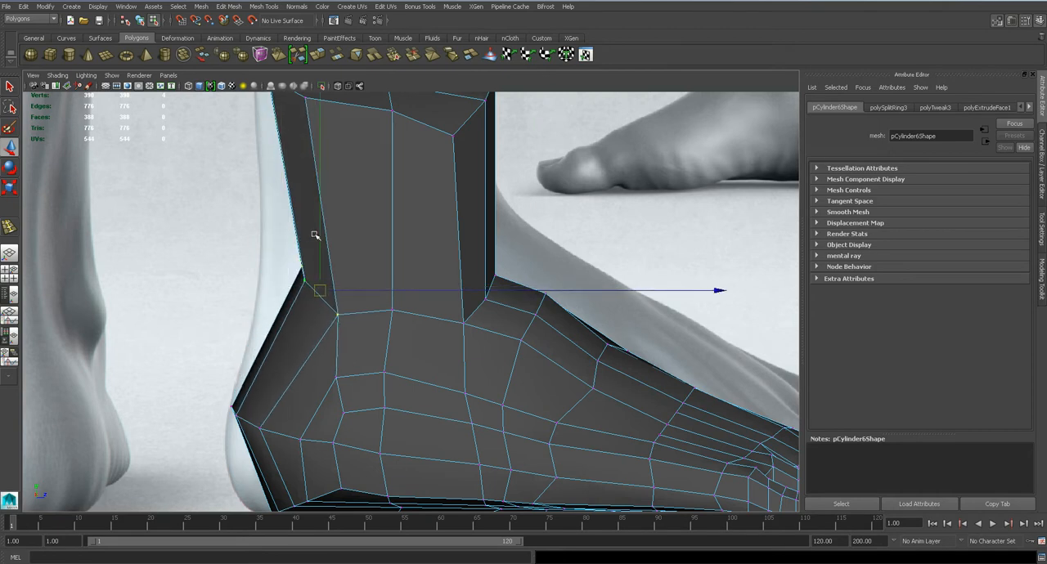
{"action": "scroll", "coordinate": [315, 236], "scroll_direction": "down", "scroll_amount": 5}
{"action": "scroll", "coordinate": [364, 291], "scroll_direction": "up", "scroll_amount": 3}
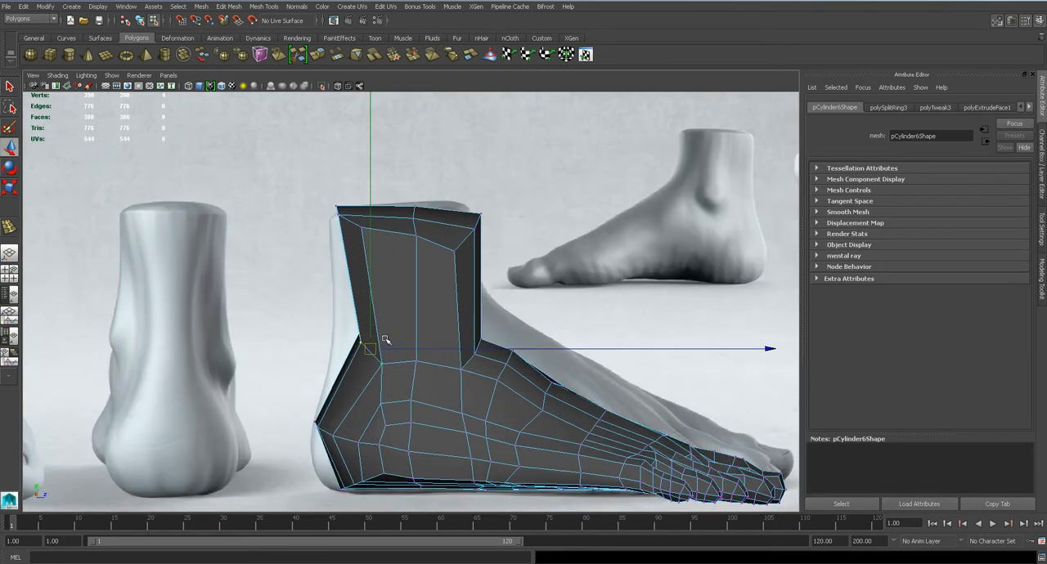
Shift the upper rear vertices of the leg slightly forward in the side view with the smoothed preview on, and check the foot in perspective
{"action": "key", "text": "3"}
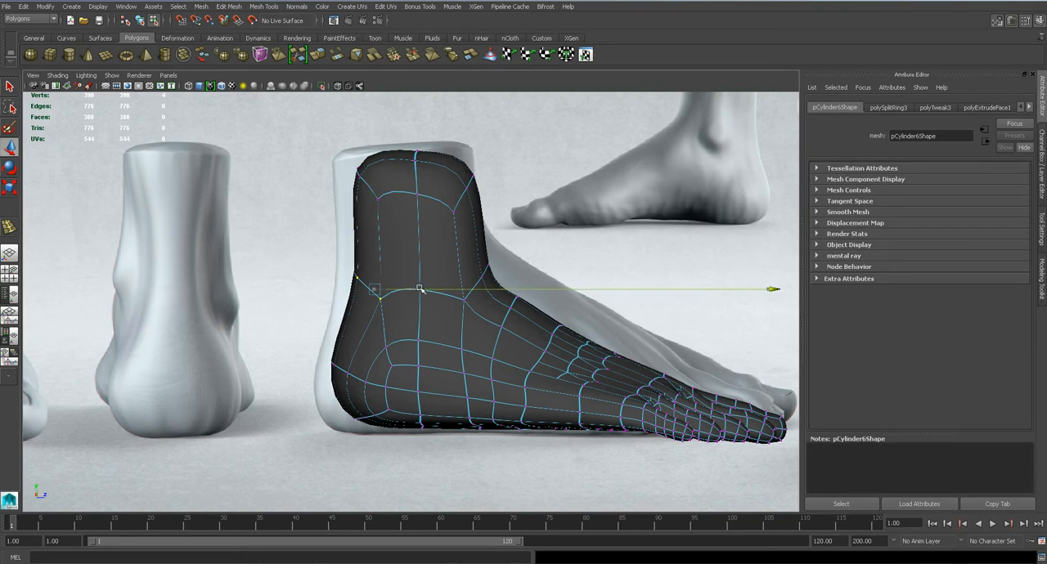
{"action": "left_click_drag", "start_coordinate": [310, 128], "coordinate": [397, 211]}
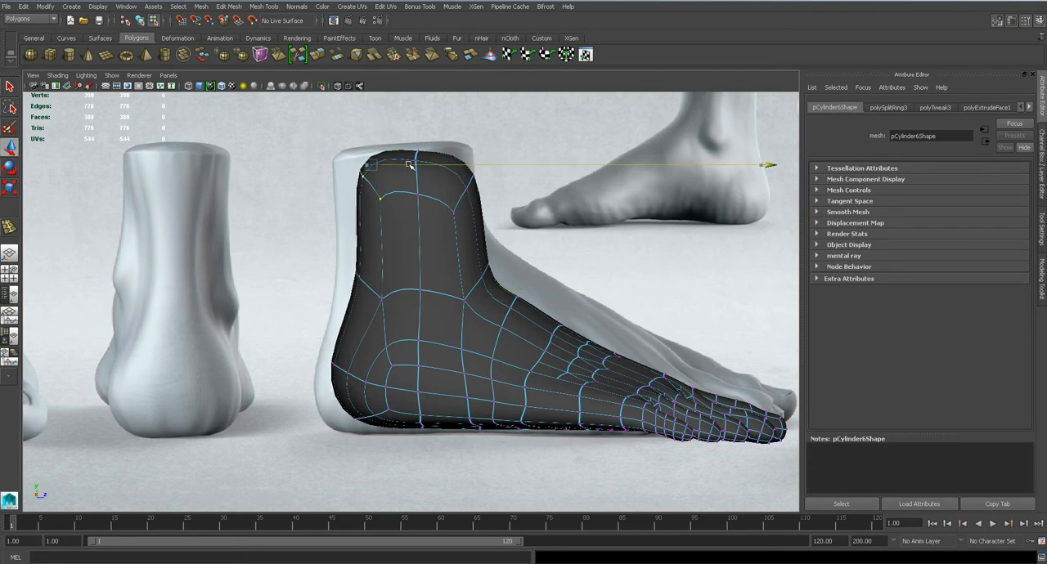
{"action": "key", "text": "space"}
{"action": "left_click_drag", "start_coordinate": [498, 295], "coordinate": [415, 263]}
{"action": "right_click_drag", "start_coordinate": [416, 263], "coordinate": [470, 233]}
{"action": "left_click", "coordinate": [538, 233]}
{"action": "scroll", "coordinate": [538, 233], "scroll_direction": "down", "scroll_amount": 3}
{"action": "left_click_drag", "start_coordinate": [549, 243], "coordinate": [452, 206], "text": "alt"}
{"action": "left_click", "coordinate": [462, 278]}
Move the vertices along the arch side of the sole inward in the bottom view to deepen the arch curve
{"action": "key", "text": "1"}
{"action": "left_click_drag", "start_coordinate": [463, 281], "coordinate": [392, 275], "text": "alt"}
{"action": "key", "text": "space"}
{"action": "left_click", "coordinate": [416, 261]}
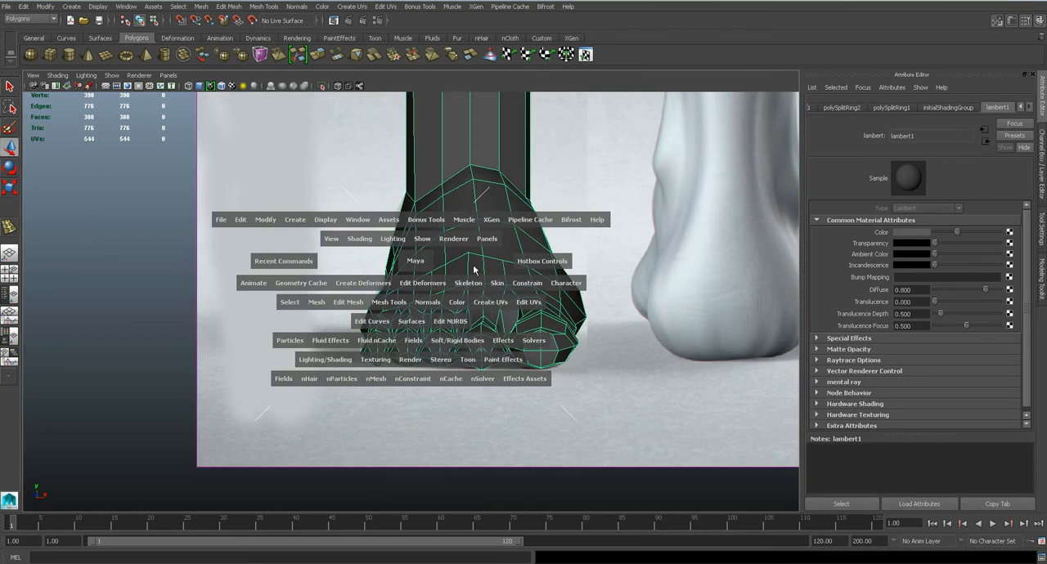
{"action": "left_click", "coordinate": [423, 265]}
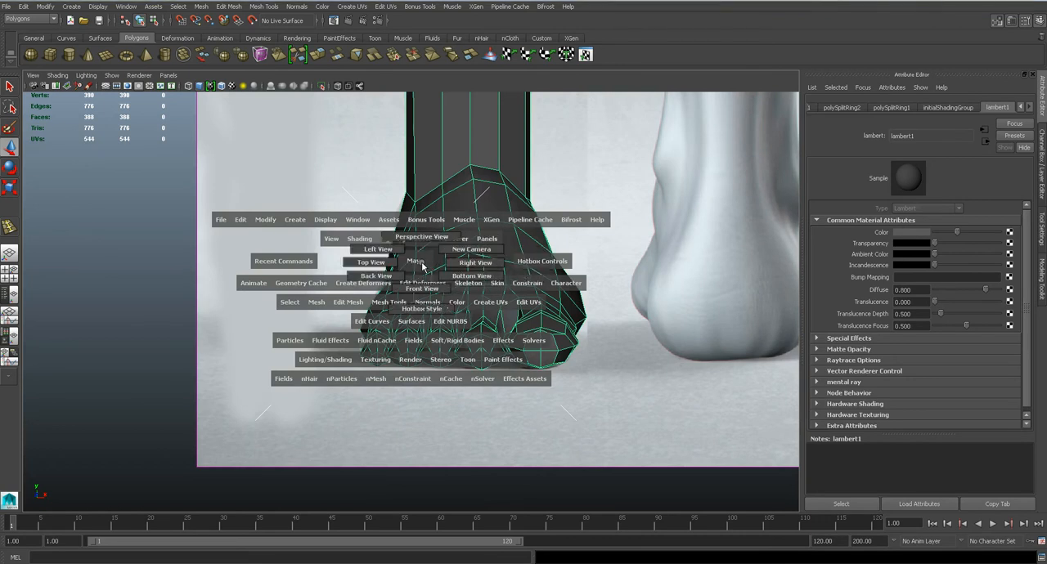
{"action": "left_click_drag", "start_coordinate": [470, 269], "coordinate": [470, 274]}
{"action": "middle_click_drag", "start_coordinate": [524, 305], "coordinate": [461, 295], "text": "alt"}
{"action": "right_click_drag", "start_coordinate": [461, 295], "coordinate": [416, 271], "text": "alt"}
{"action": "right_click_drag", "start_coordinate": [425, 274], "coordinate": [482, 295], "text": "alt"}
{"action": "left_click", "coordinate": [474, 304]}
{"action": "left_click_drag", "start_coordinate": [506, 308], "coordinate": [488, 306]}
{"action": "left_click_drag", "start_coordinate": [355, 312], "coordinate": [357, 326]}
{"action": "left_click_drag", "start_coordinate": [574, 283], "coordinate": [560, 281]}
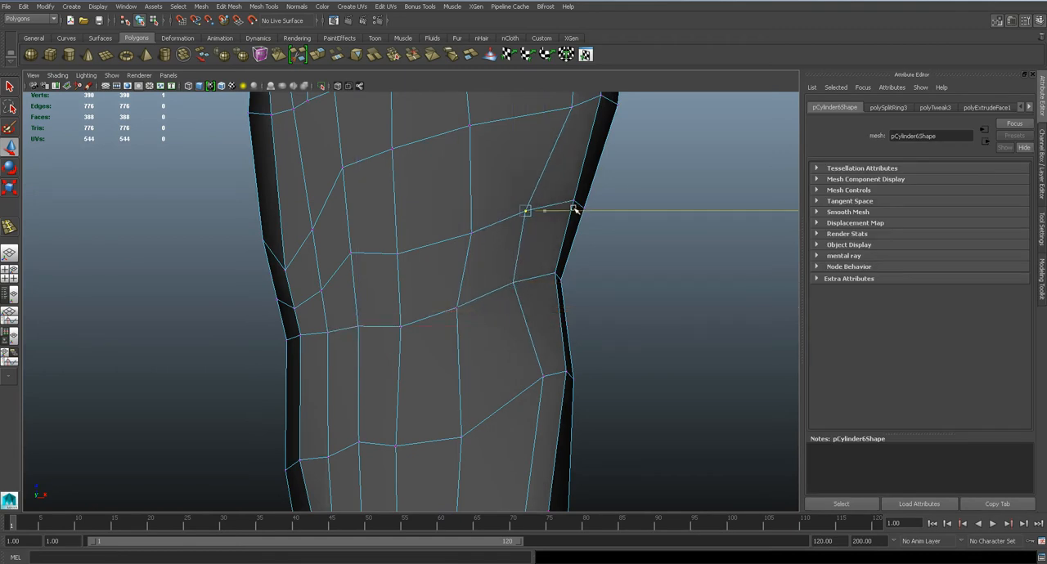
{"action": "left_click_drag", "start_coordinate": [586, 274], "coordinate": [569, 274]}
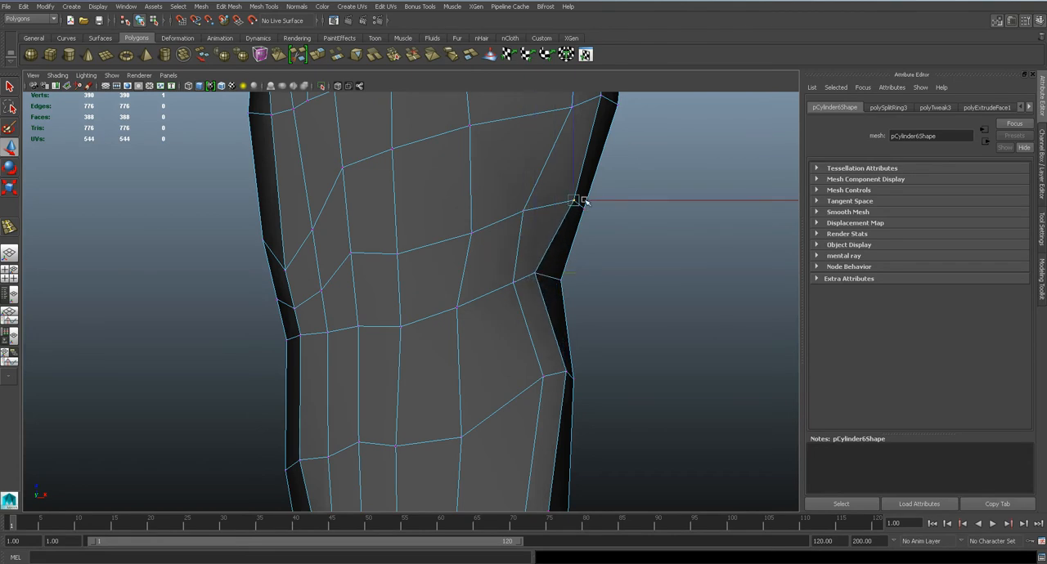
{"action": "left_click_drag", "start_coordinate": [605, 199], "coordinate": [581, 200]}
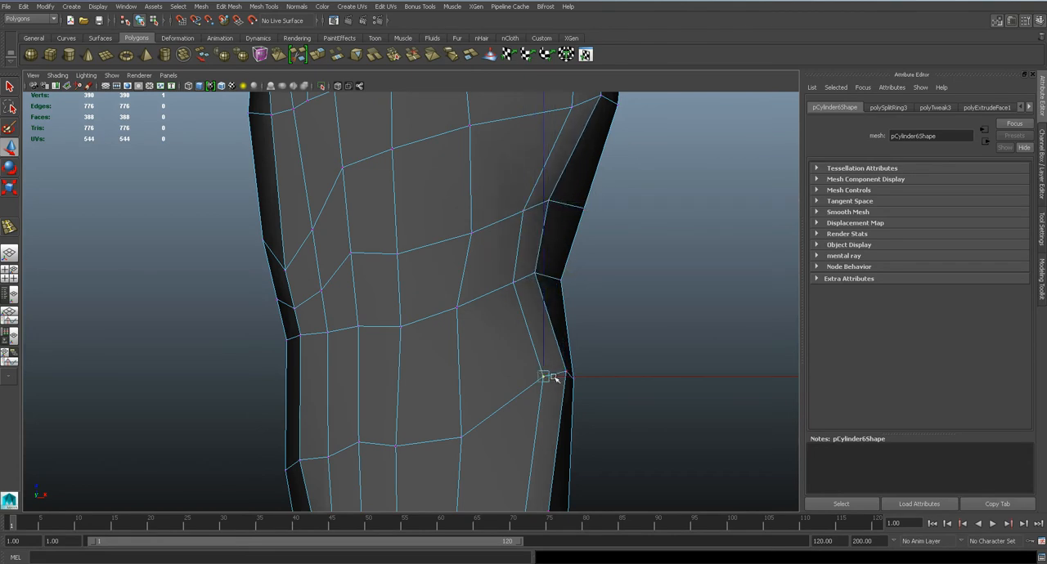
{"action": "left_click_drag", "start_coordinate": [566, 373], "coordinate": [546, 370]}
{"action": "left_click_drag", "start_coordinate": [540, 276], "coordinate": [514, 281], "text": "alt"}
Examine the smoothed foot from above and from the outer side in the perspective view
{"action": "key", "text": "q"}
{"action": "key", "text": "3"}
{"action": "key", "text": "space"}
{"action": "left_click_drag", "start_coordinate": [579, 308], "coordinate": [515, 325], "text": "alt"}
{"action": "right_click_drag", "start_coordinate": [459, 285], "coordinate": [510, 259]}
{"action": "left_click", "coordinate": [568, 268]}
{"action": "left_click_drag", "start_coordinate": [573, 269], "coordinate": [624, 365], "text": "alt"}
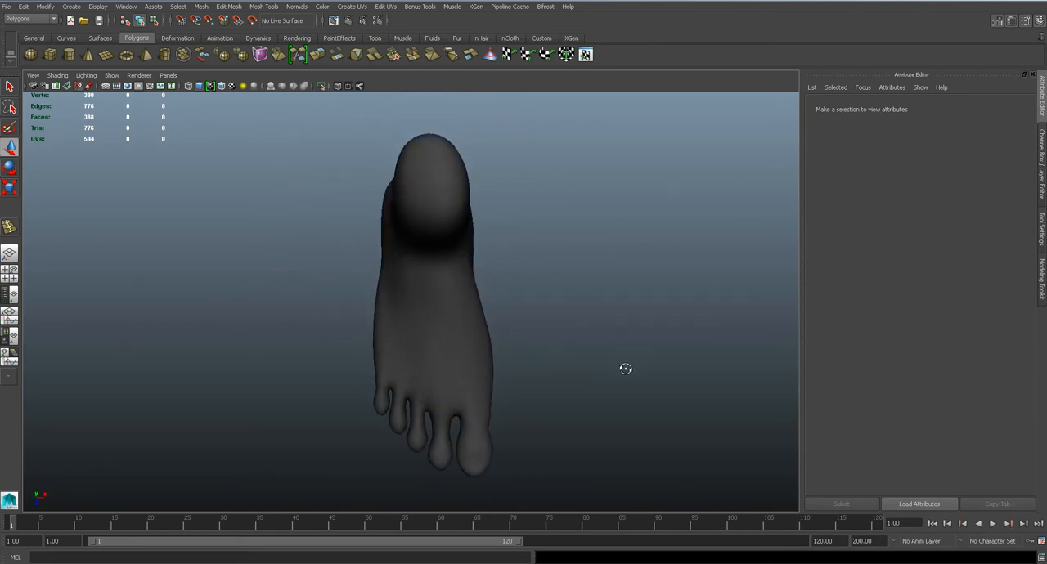
{"action": "left_click_drag", "start_coordinate": [479, 328], "coordinate": [629, 263], "text": "alt"}
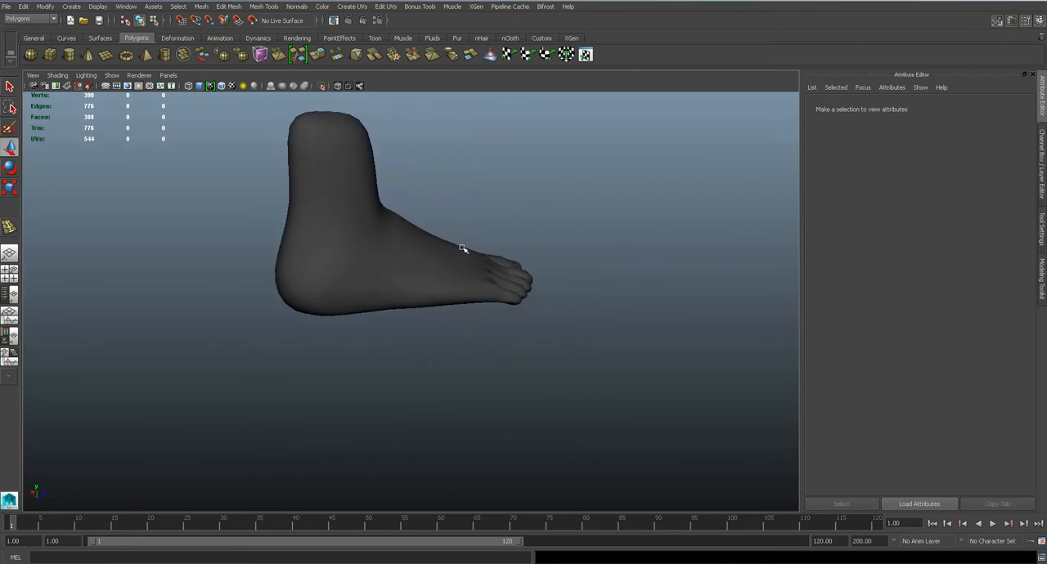
Try to insert an edge loop around the heel and along the side of the foot
{"action": "left_click", "coordinate": [401, 261]}
{"action": "key", "text": "1"}
{"action": "left_click_drag", "start_coordinate": [402, 261], "coordinate": [425, 254], "text": "alt"}
{"action": "key", "text": "space"}
{"action": "key", "text": "space"}
{"action": "left_click_drag", "start_coordinate": [320, 274], "coordinate": [385, 274], "text": "alt"}
{"action": "scroll", "coordinate": [384, 274], "scroll_direction": "up", "scroll_amount": 3}
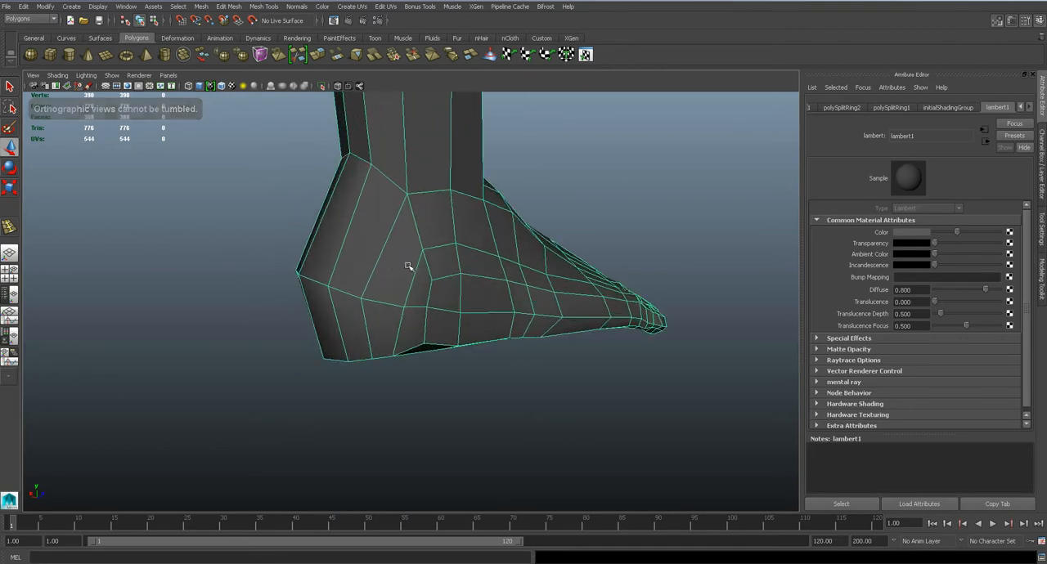
{"action": "left_click", "coordinate": [256, 8]}
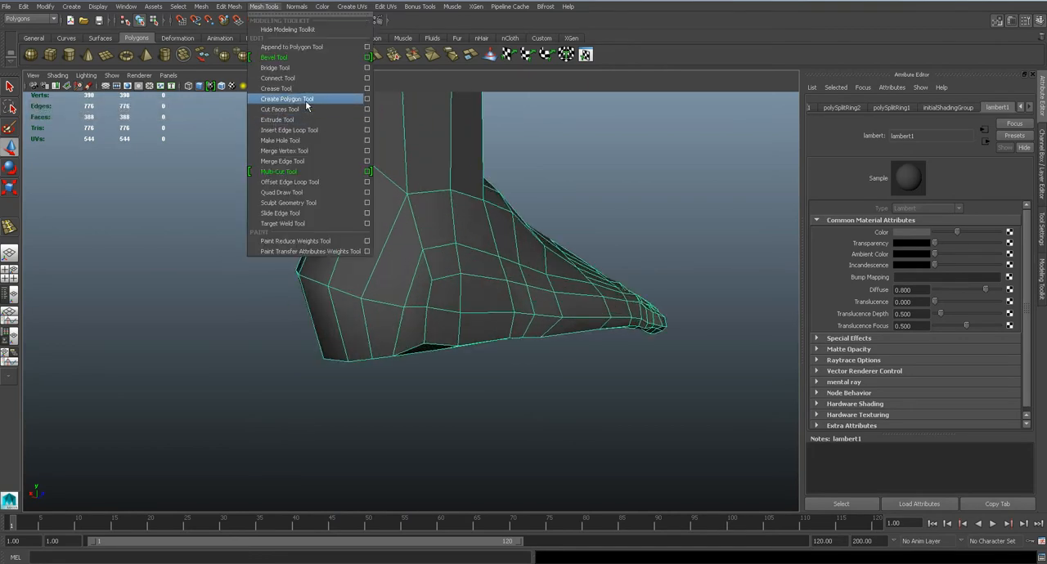
{"action": "left_click", "coordinate": [311, 140]}
{"action": "left_click", "coordinate": [383, 255]}
{"action": "left_click_drag", "start_coordinate": [474, 272], "coordinate": [395, 259], "text": "alt"}
{"action": "key", "text": "ctrl+z"}
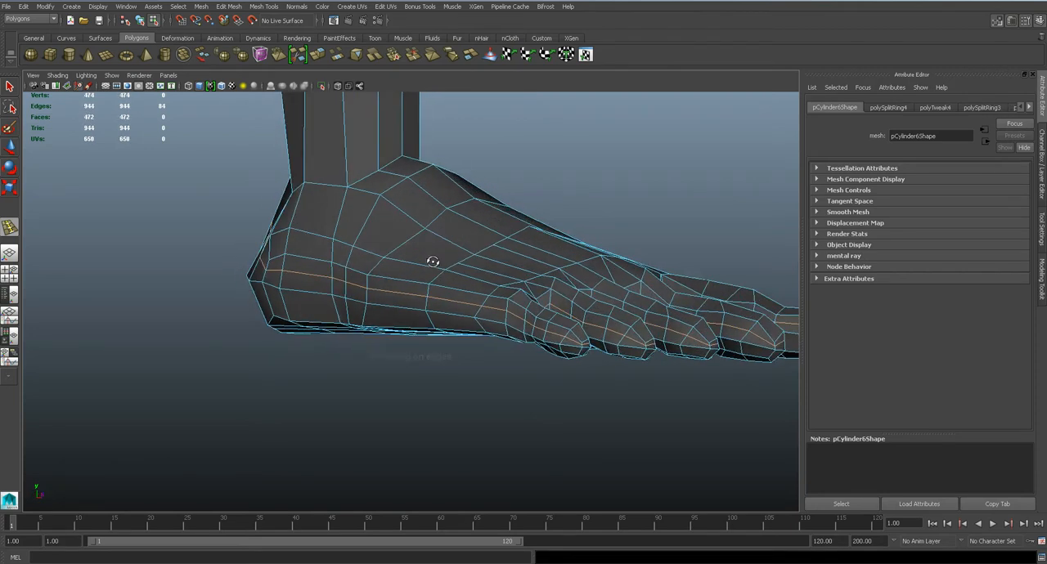
{"action": "mouse_move", "coordinate": [432, 259]}
{"action": "left_mouse_down", "text": "alt"}
{"action": "mouse_move", "coordinate": [175, 264]}
{"action": "mouse_move", "coordinate": [427, 266]}
{"action": "mouse_move", "coordinate": [423, 258]}
{"action": "mouse_move", "coordinate": [442, 255]}
{"action": "left_mouse_up", "text": "alt"}
{"action": "key", "text": "ctrl+z"}
Try inserting the loop around the heel and foot side again with the Insert Edge Loop tool's edge flow options enabled
{"action": "left_click", "coordinate": [264, 7]}
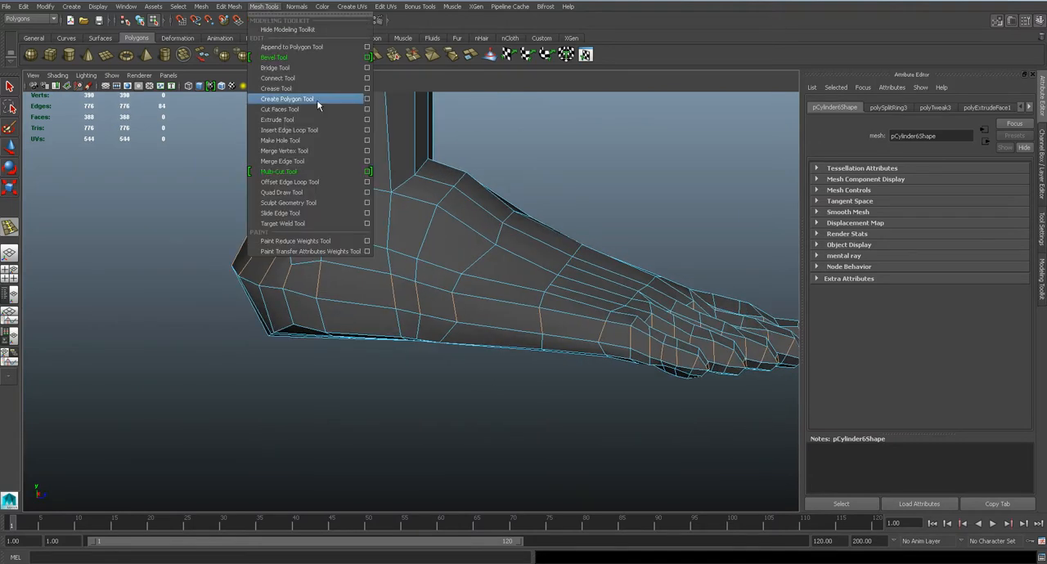
{"action": "left_click", "coordinate": [367, 131]}
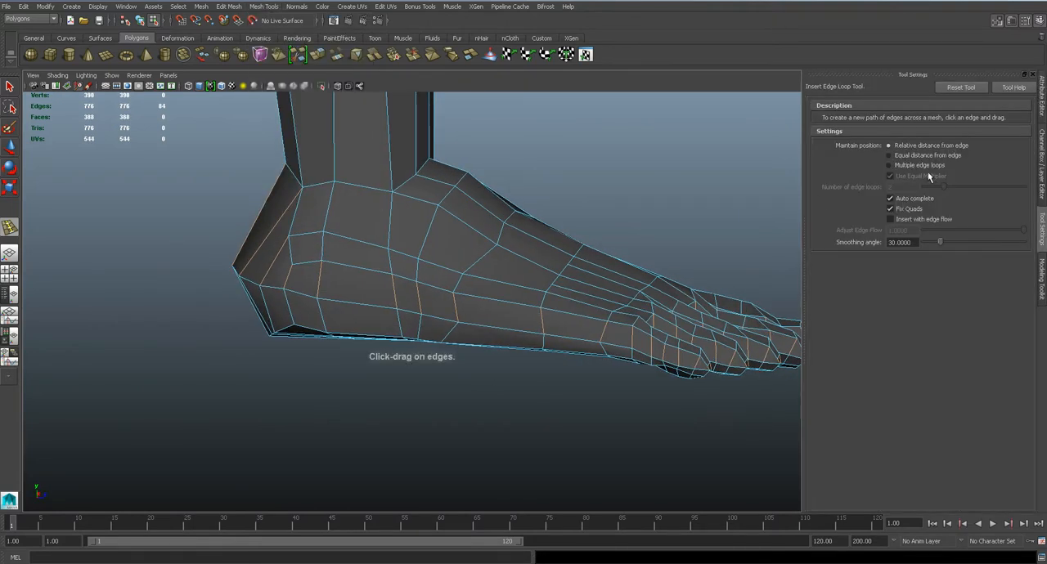
{"action": "left_click", "coordinate": [276, 258]}
{"action": "left_click_drag", "start_coordinate": [277, 258], "coordinate": [359, 262], "text": "alt"}
{"action": "right_click_drag", "start_coordinate": [360, 262], "coordinate": [406, 248]}
{"action": "left_click", "coordinate": [546, 253]}
{"action": "mouse_move", "coordinate": [536, 255]}
{"action": "left_mouse_down", "text": "alt"}
{"action": "mouse_move", "coordinate": [422, 258]}
{"action": "mouse_move", "coordinate": [537, 250]}
{"action": "left_mouse_up", "text": "alt"}
{"action": "left_click", "coordinate": [455, 243]}
{"action": "key", "text": "1"}
{"action": "left_click", "coordinate": [401, 287]}
{"action": "left_click_drag", "start_coordinate": [402, 287], "coordinate": [418, 282], "text": "alt"}
{"action": "left_click", "coordinate": [345, 297]}
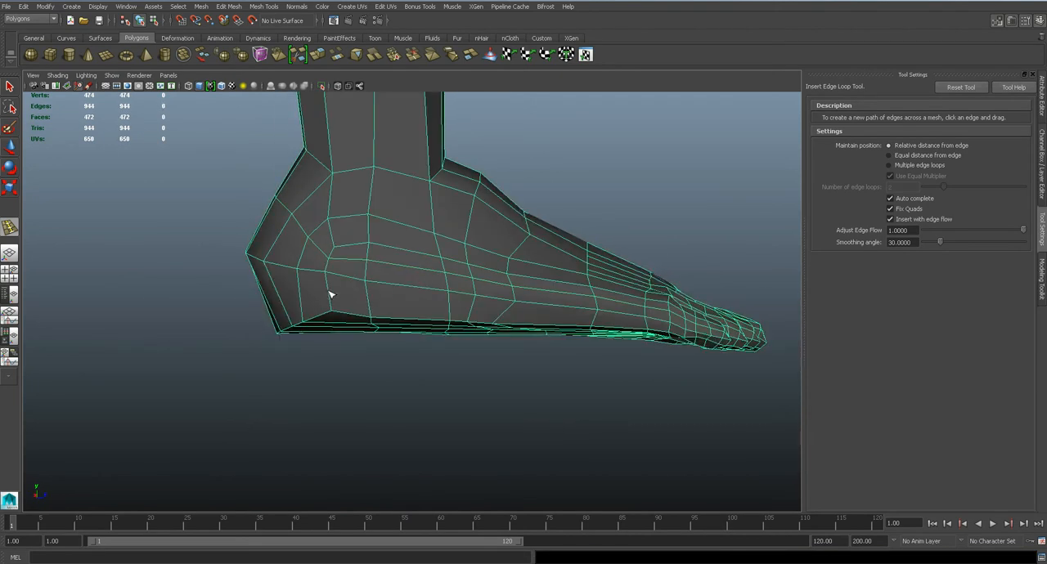
Try a further edge loop low on the side of the heel and check the smoothed foot
{"action": "left_click", "coordinate": [328, 293]}
{"action": "key", "text": "ctrl+z"}
{"action": "left_click_drag", "start_coordinate": [328, 293], "coordinate": [329, 291]}
{"action": "left_click_drag", "start_coordinate": [437, 289], "coordinate": [374, 281], "text": "alt"}
{"action": "key", "text": "3"}
{"action": "right_click_drag", "start_coordinate": [467, 279], "coordinate": [526, 264]}
{"action": "left_click_drag", "start_coordinate": [578, 226], "coordinate": [421, 266], "text": "alt"}
{"action": "key", "text": "1"}
Undo the edge loop inserted around the heel and foot side
{"action": "left_click", "coordinate": [444, 275]}
{"action": "key", "text": "ctrl+z"}
{"action": "key", "text": "q"}
{"action": "key", "text": "ctrl+z"}
{"action": "key", "text": "ctrl+z"}
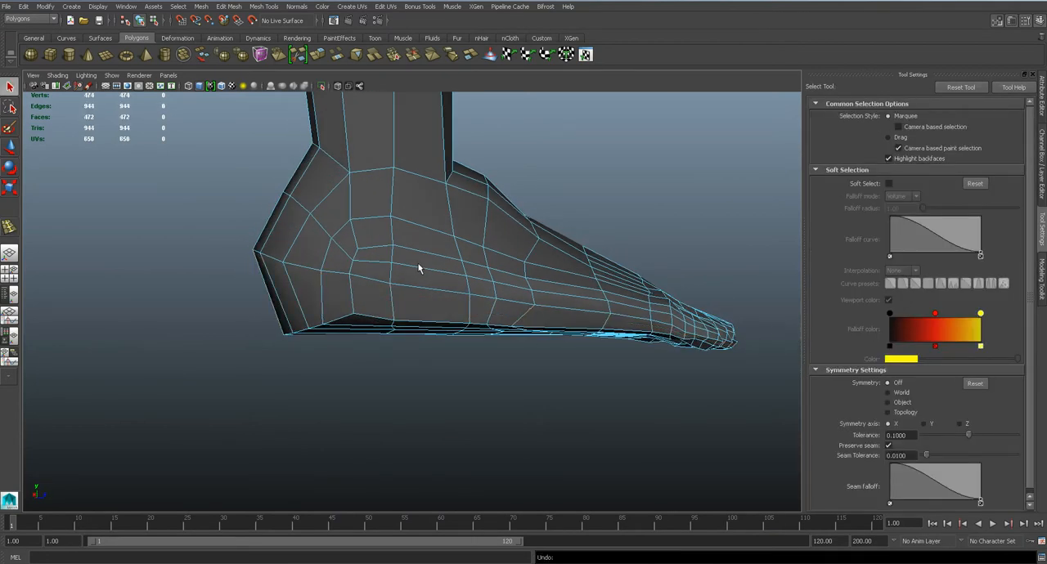
{"action": "key", "text": "ctrl+z"}
Save the scene and extrude all the faces wrapping around the back of the heel
{"action": "key", "text": "ctrl+s"}
{"action": "left_click_drag", "start_coordinate": [359, 246], "coordinate": [402, 254], "text": "alt"}
{"action": "right_click_drag", "start_coordinate": [402, 253], "coordinate": [402, 273]}
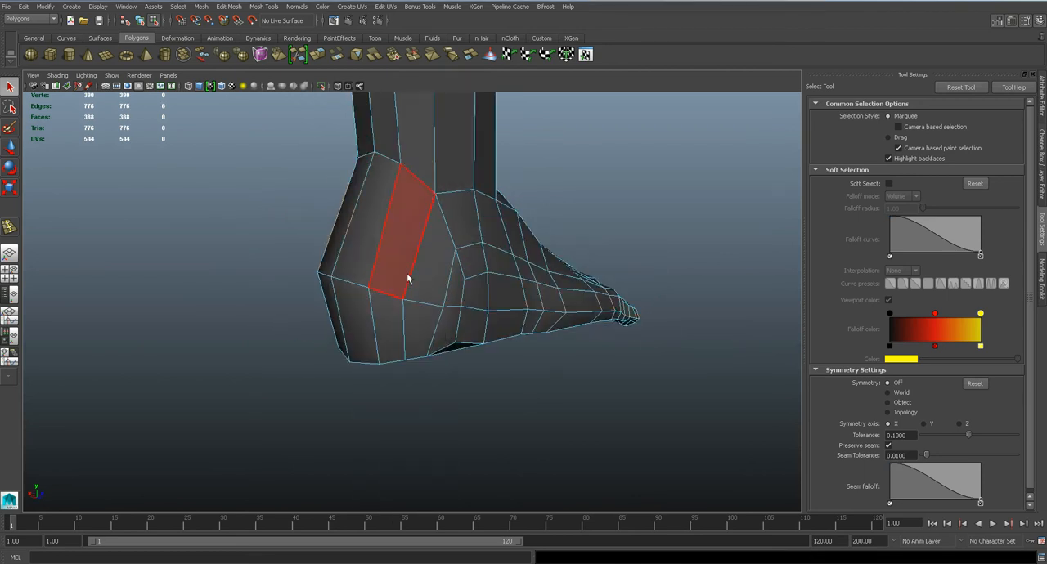
{"action": "left_click", "coordinate": [423, 274]}
{"action": "left_click", "coordinate": [421, 319], "text": "shift"}
{"action": "left_click", "coordinate": [395, 319], "text": "shift"}
{"action": "left_click", "coordinate": [380, 260], "text": "shift"}
{"action": "left_click", "coordinate": [349, 253], "text": "shift"}
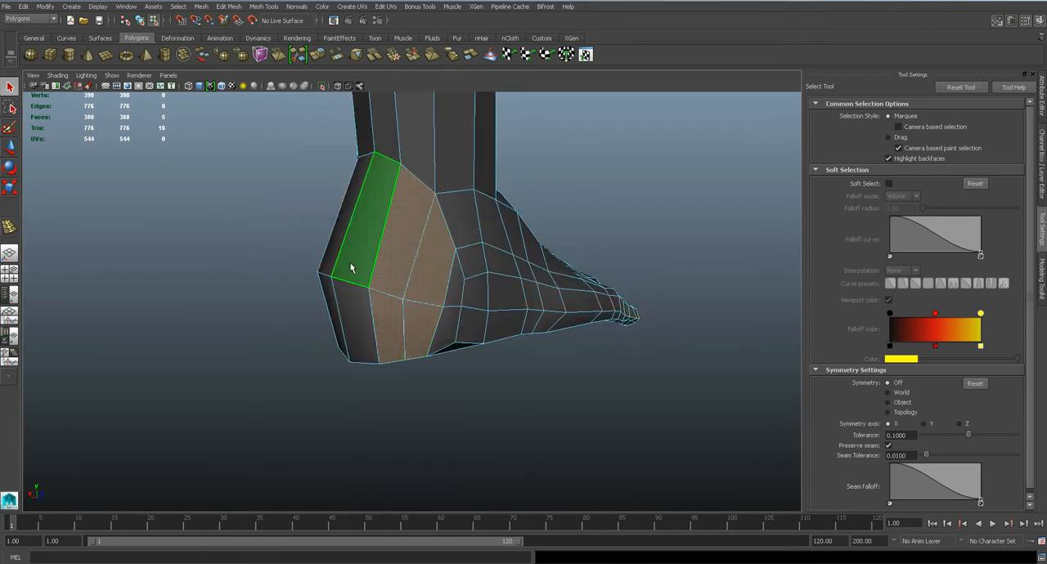
{"action": "left_click", "coordinate": [352, 298], "text": "shift"}
{"action": "left_click_drag", "start_coordinate": [351, 298], "coordinate": [440, 307], "text": "alt"}
{"action": "left_click", "coordinate": [440, 310], "text": "shift"}
{"action": "left_click", "coordinate": [425, 252], "text": "shift"}
{"action": "left_click", "coordinate": [425, 303], "text": "shift"}
{"action": "left_click", "coordinate": [483, 271], "text": "shift"}
{"action": "left_click_drag", "start_coordinate": [483, 271], "coordinate": [376, 253], "text": "alt"}
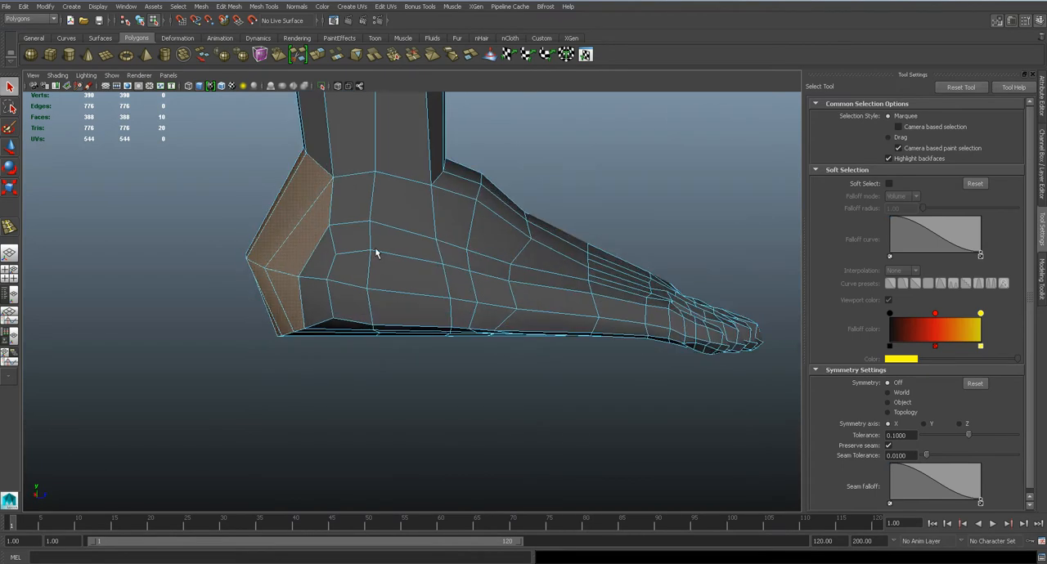
{"action": "left_click", "coordinate": [240, 8]}
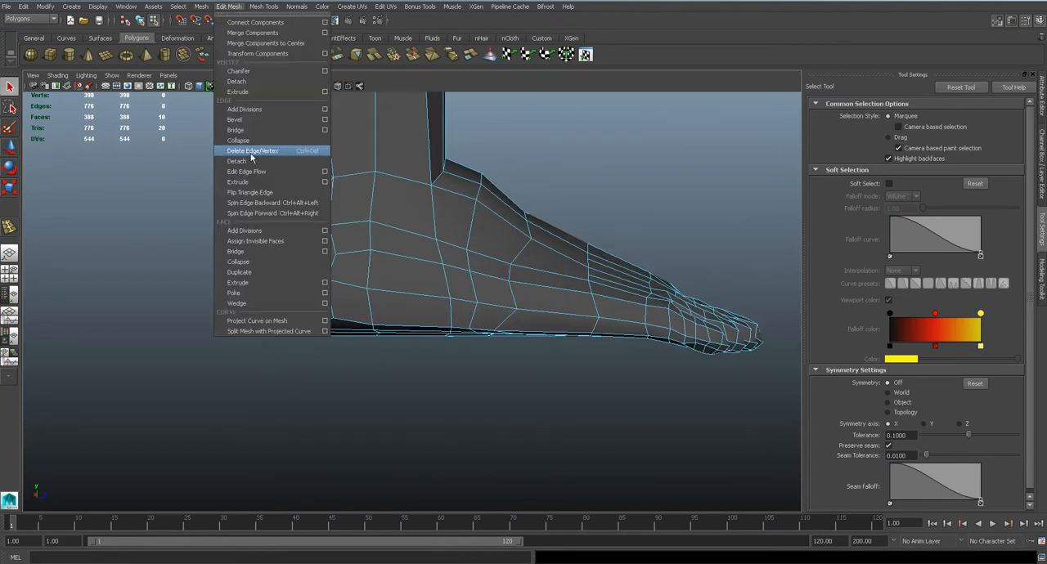
{"action": "left_click", "coordinate": [260, 281]}
Scale the extruded heel faces down to form a ring of faces around them
{"action": "left_click_drag", "start_coordinate": [389, 264], "coordinate": [487, 276]}
{"action": "key", "text": "r"}
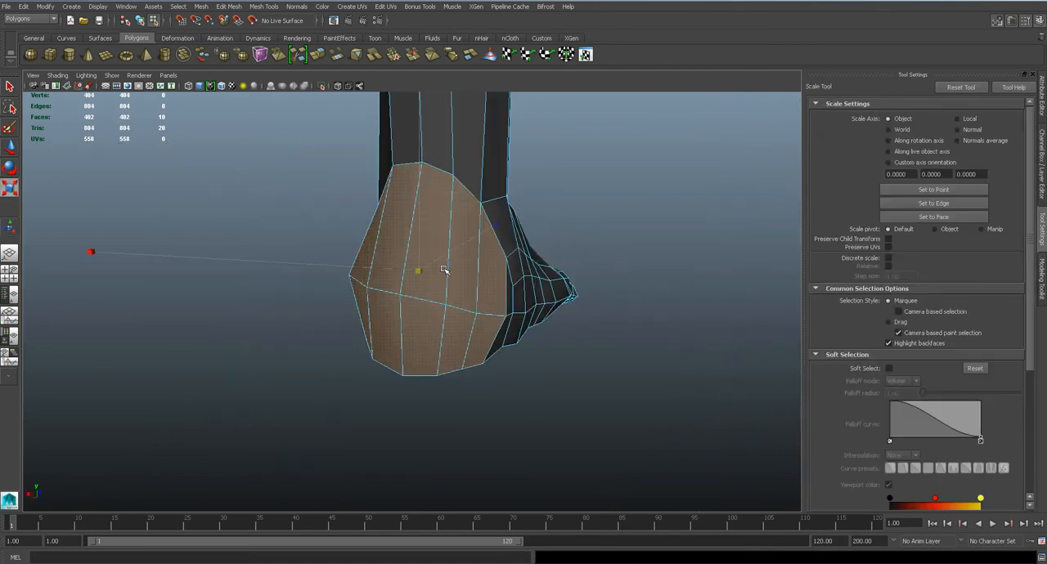
{"action": "left_click_drag", "start_coordinate": [420, 272], "coordinate": [365, 288]}
{"action": "key", "text": "w"}
{"action": "left_click_drag", "start_coordinate": [382, 247], "coordinate": [368, 249]}
Grow the heel face selection, convert it to vertices and average them to even out the heel's topology
{"action": "key", "text": "shift+period"}
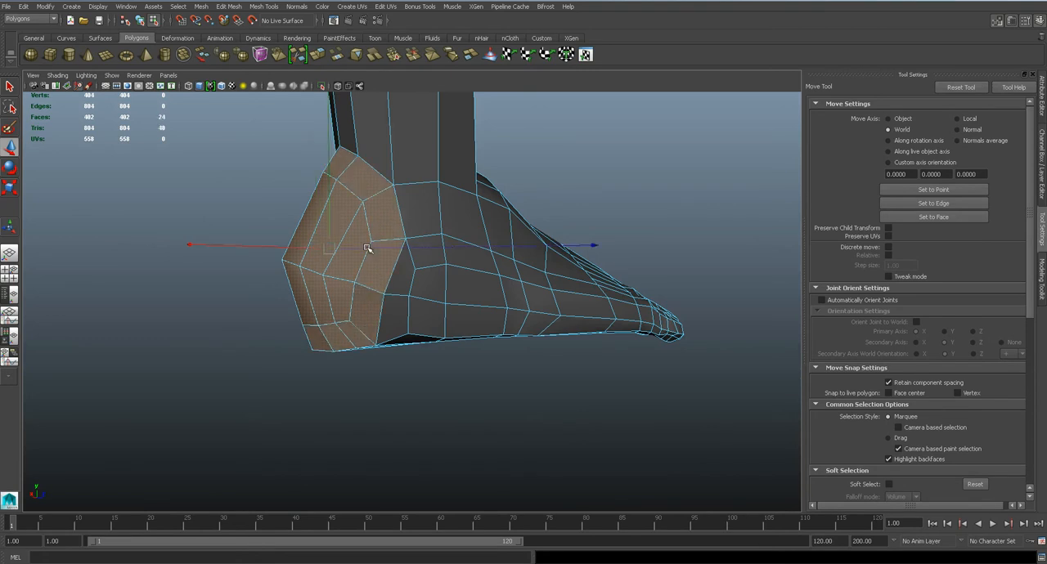
{"action": "right_click", "coordinate": [367, 249], "text": "shift"}
{"action": "right_click_drag", "start_coordinate": [367, 249], "coordinate": [264, 228], "text": "shift"}
{"action": "left_click", "coordinate": [210, 10]}
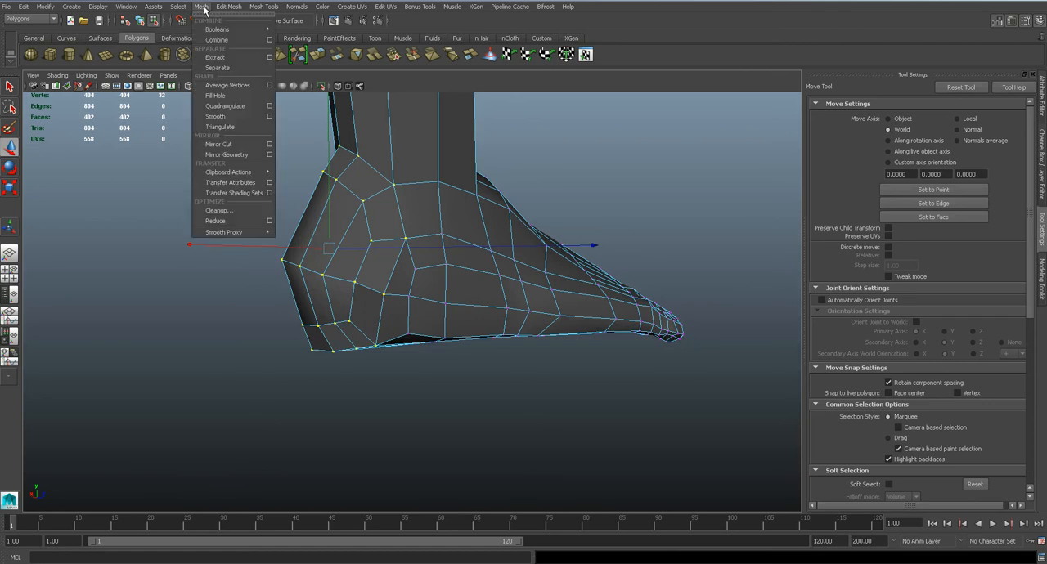
{"action": "left_click", "coordinate": [222, 87]}
{"action": "left_click_drag", "start_coordinate": [393, 204], "coordinate": [492, 209], "text": "alt"}
{"action": "key", "text": "3"}
Move the averaged heel vertices backward in the side view toward the reference heel
{"action": "key", "text": "space"}
{"action": "key", "text": "1"}
{"action": "middle_click_drag", "start_coordinate": [399, 306], "coordinate": [450, 243], "text": "alt"}
{"action": "right_click_drag", "start_coordinate": [450, 243], "coordinate": [502, 253], "text": "alt"}
{"action": "mouse_move", "coordinate": [499, 243]}
{"action": "left_mouse_down"}
{"action": "mouse_move", "coordinate": [474, 244]}
{"action": "mouse_move", "coordinate": [484, 247]}
{"action": "left_mouse_up"}
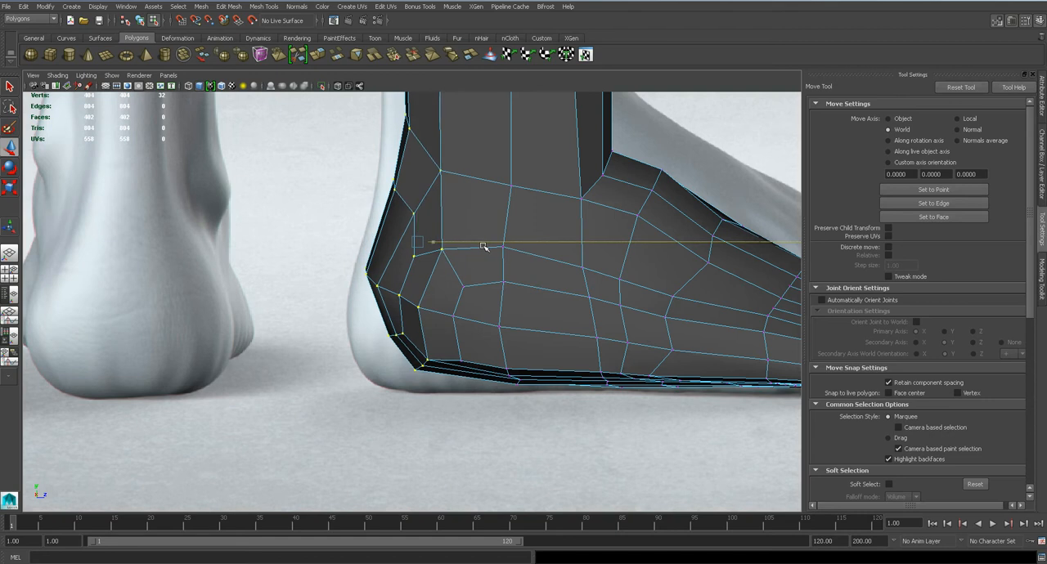
Reduce the selection to the rearmost heel vertices and move them farther back to round the heel
{"action": "left_click_drag", "start_coordinate": [451, 112], "coordinate": [411, 386], "text": "ctrl"}
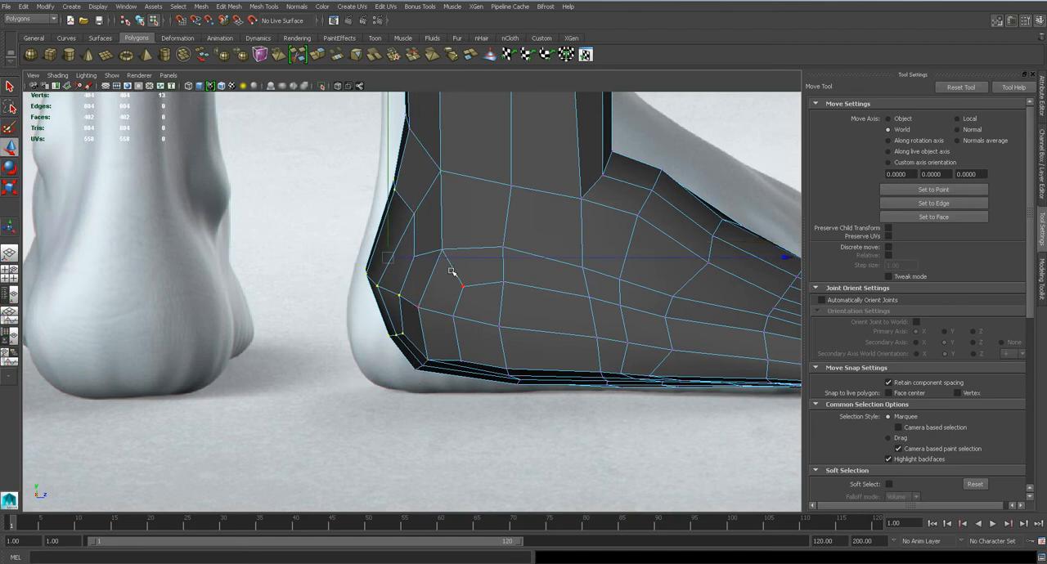
{"action": "key", "text": "q"}
{"action": "left_click_drag", "start_coordinate": [373, 175], "coordinate": [407, 216]}
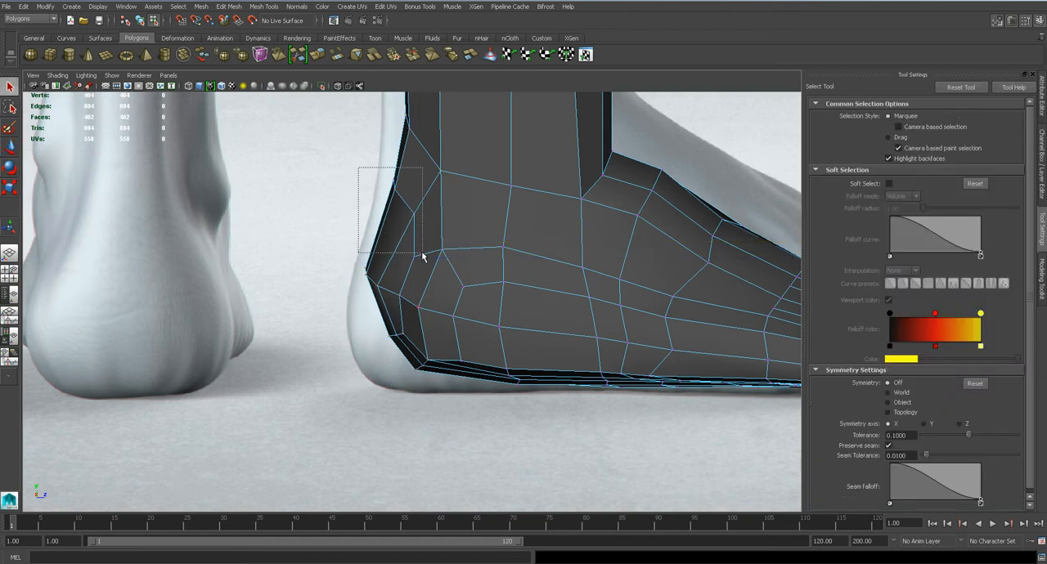
{"action": "key", "text": "w"}
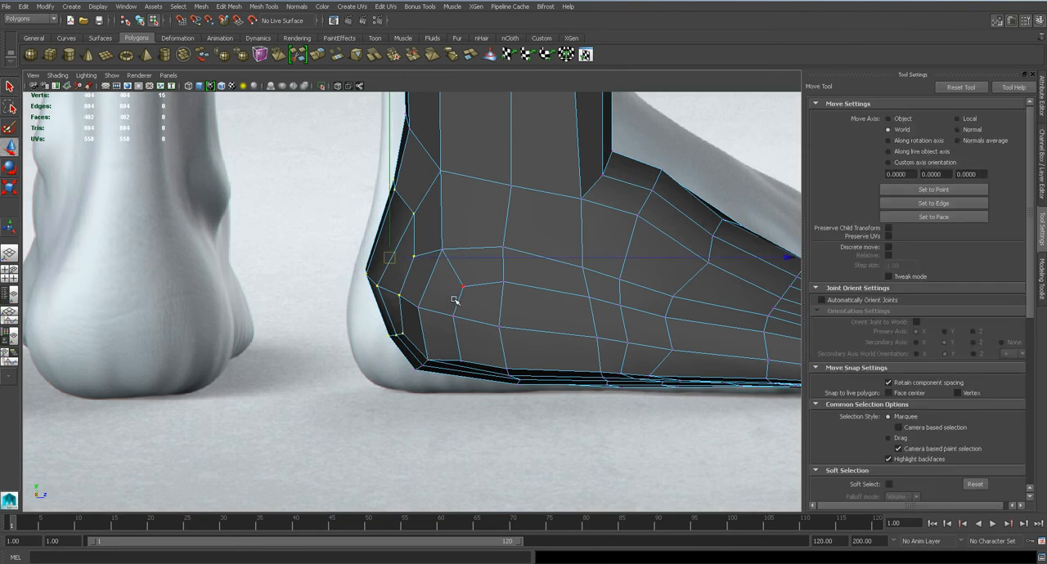
{"action": "left_click_drag", "start_coordinate": [462, 259], "coordinate": [449, 258]}
Move the lower rear heel vertices toward the reference outline and nudge the vertices at the back of the ankle
{"action": "scroll", "coordinate": [409, 361], "scroll_direction": "down", "scroll_amount": 2}
{"action": "scroll", "coordinate": [430, 380], "scroll_direction": "up", "scroll_amount": 3}
{"action": "left_click_drag", "start_coordinate": [427, 370], "coordinate": [404, 368]}
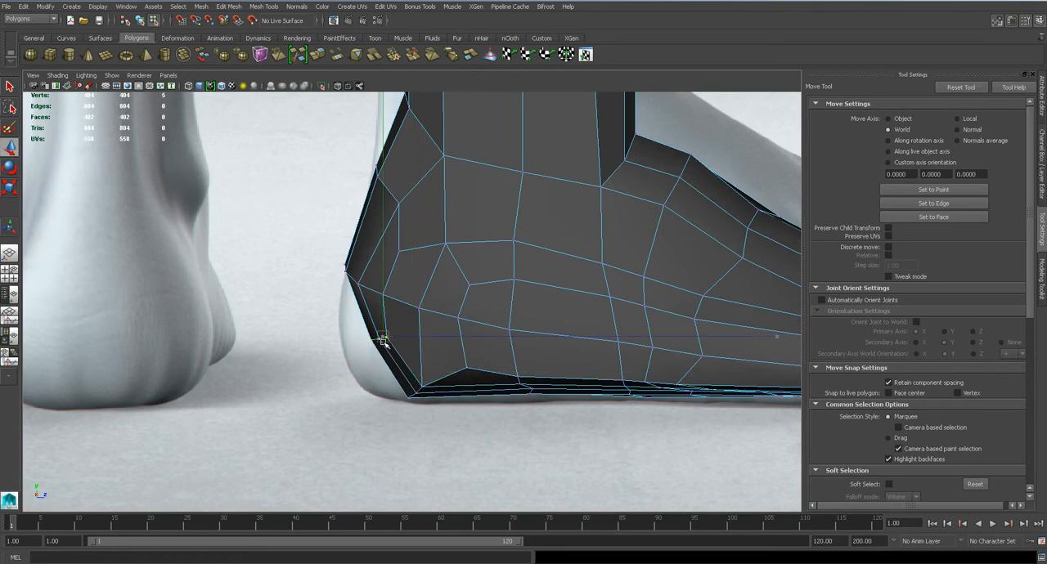
{"action": "left_click_drag", "start_coordinate": [381, 334], "coordinate": [372, 348]}
{"action": "key", "text": "3"}
{"action": "scroll", "coordinate": [398, 324], "scroll_direction": "down", "scroll_amount": 5}
{"action": "scroll", "coordinate": [400, 327], "scroll_direction": "up", "scroll_amount": 3}
{"action": "key", "text": "1"}
{"action": "left_click_drag", "start_coordinate": [413, 181], "coordinate": [417, 187]}
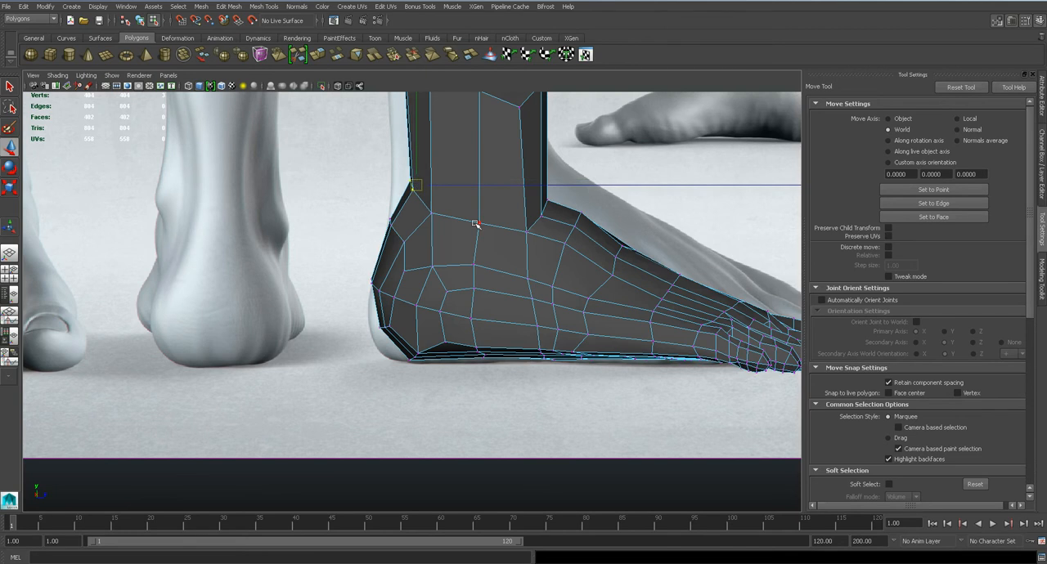
{"action": "scroll", "coordinate": [455, 226], "scroll_direction": "down", "scroll_amount": 6}
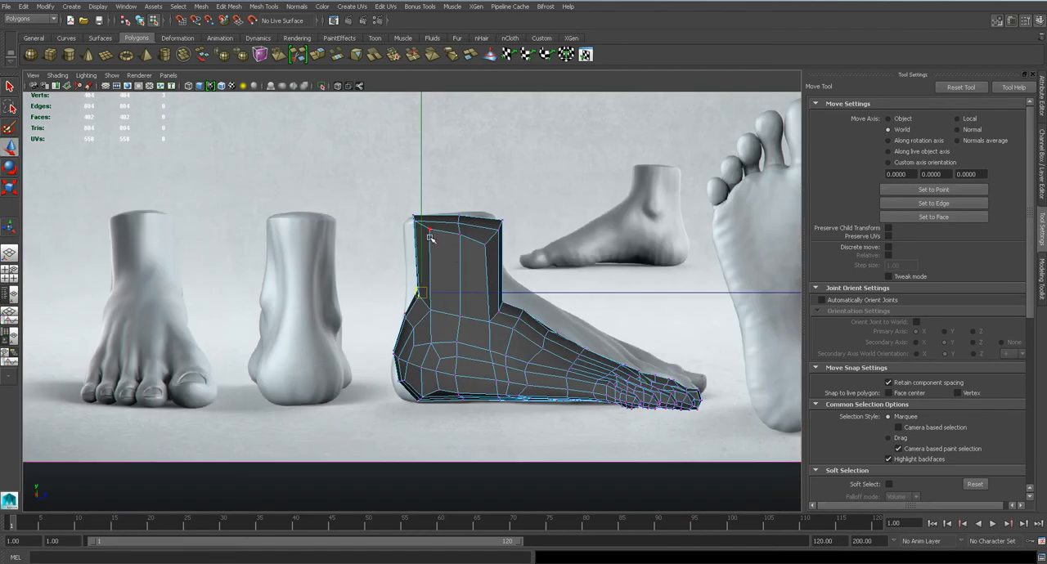
{"action": "scroll", "coordinate": [434, 302], "scroll_direction": "up", "scroll_amount": 4}
{"action": "scroll", "coordinate": [452, 257], "scroll_direction": "down", "scroll_amount": 2}
Insert an edge loop around the leg just above the ankle and save the scene
{"action": "key", "text": "q"}
{"action": "left_click", "coordinate": [270, 8]}
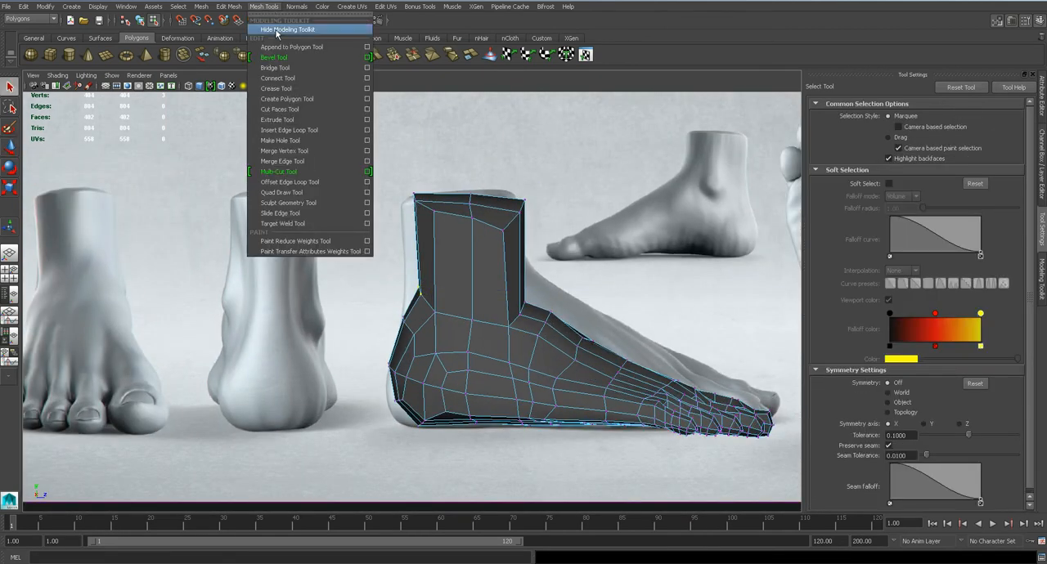
{"action": "left_click", "coordinate": [306, 132]}
{"action": "key", "text": "3"}
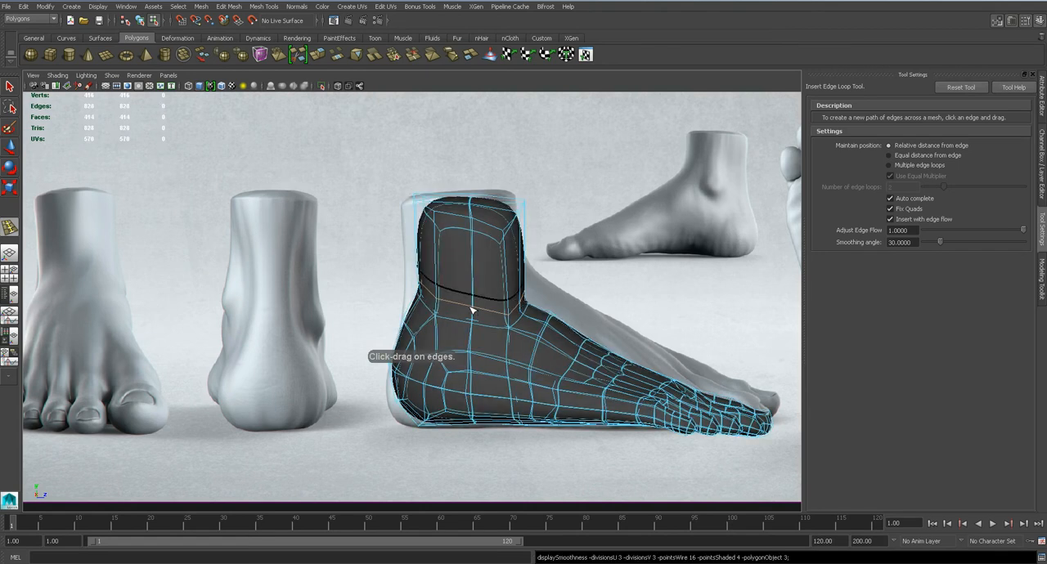
{"action": "scroll", "coordinate": [433, 294], "scroll_direction": "up", "scroll_amount": 3}
{"action": "left_click", "coordinate": [451, 288]}
{"action": "key", "text": "q"}
{"action": "key", "text": "1"}
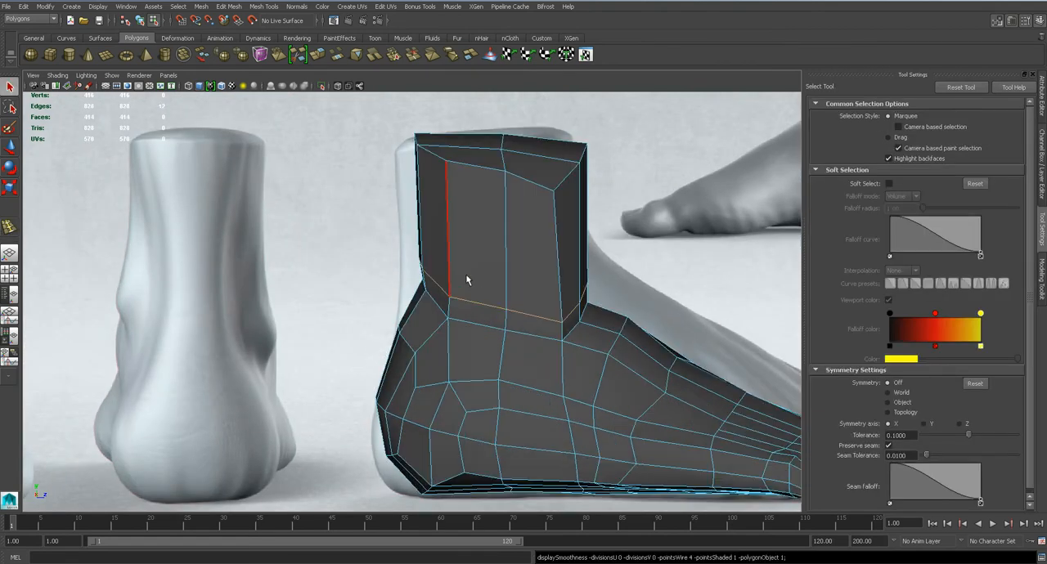
{"action": "right_click_drag", "start_coordinate": [483, 288], "coordinate": [535, 274]}
{"action": "key", "text": "ctrl+s"}
{"action": "key", "text": "Return"}
Lower the vertices along the outer border of the sole between the heel and midfoot in the side view
{"action": "middle_click_drag", "start_coordinate": [547, 329], "coordinate": [441, 215], "text": "alt"}
{"action": "left_click", "coordinate": [448, 276]}
{"action": "middle_click_drag", "start_coordinate": [411, 308], "coordinate": [442, 279], "text": "alt"}
{"action": "scroll", "coordinate": [459, 270], "scroll_direction": "up", "scroll_amount": 4}
{"action": "right_click_drag", "start_coordinate": [461, 272], "coordinate": [399, 279]}
{"action": "scroll", "coordinate": [392, 273], "scroll_direction": "up", "scroll_amount": 2}
{"action": "key", "text": "w"}
{"action": "left_click_drag", "start_coordinate": [372, 284], "coordinate": [369, 330]}
{"action": "key", "text": "q"}
{"action": "left_click", "coordinate": [472, 328]}
{"action": "key", "text": "w"}
{"action": "left_click_drag", "start_coordinate": [468, 303], "coordinate": [470, 330]}
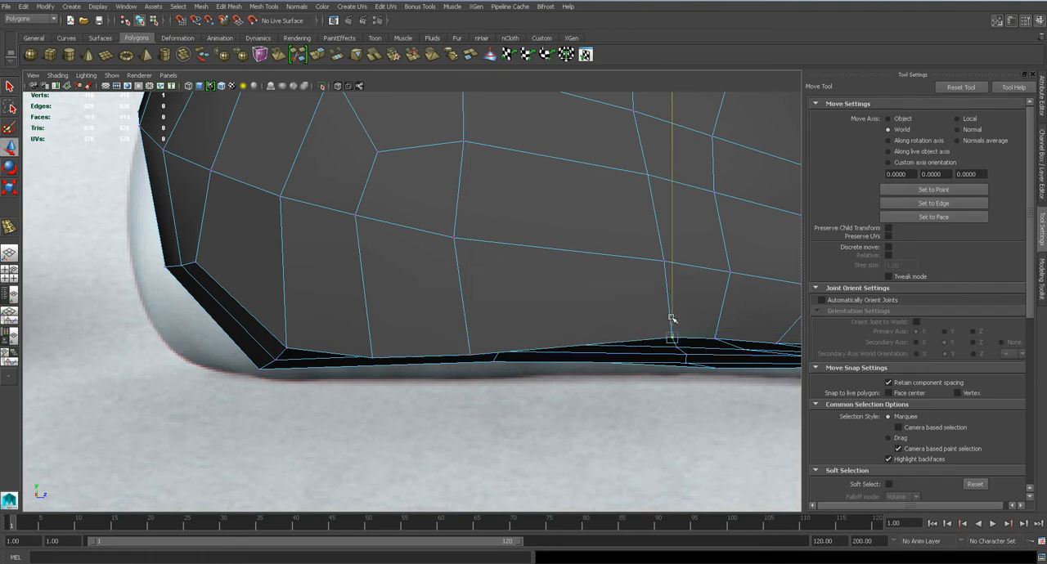
{"action": "left_click_drag", "start_coordinate": [672, 316], "coordinate": [671, 337]}
In perspective view, adjust an edge on the outer sole border under the midfoot and check the smoothed shape
{"action": "key", "text": "space"}
{"action": "mouse_move", "coordinate": [490, 318]}
{"action": "left_mouse_down"}
{"action": "mouse_move", "coordinate": [488, 296]}
{"action": "mouse_move", "coordinate": [530, 289]}
{"action": "mouse_move", "coordinate": [280, 283]}
{"action": "left_mouse_up"}
{"action": "left_click_drag", "start_coordinate": [456, 322], "coordinate": [409, 259], "text": "alt"}
{"action": "key", "text": "1"}
{"action": "left_click", "coordinate": [385, 219]}
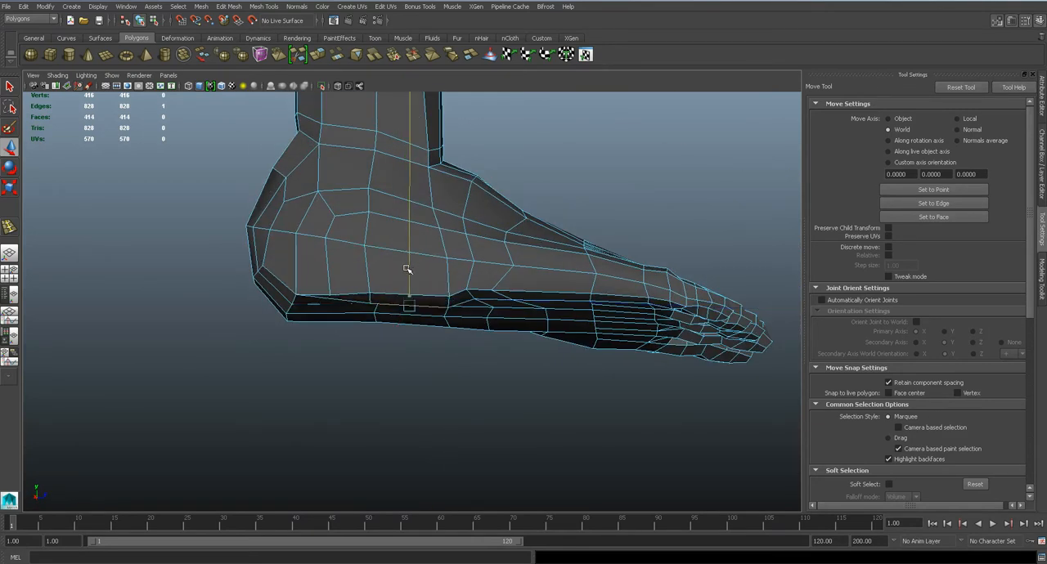
{"action": "left_click_drag", "start_coordinate": [486, 284], "coordinate": [505, 287], "text": "alt"}
{"action": "scroll", "coordinate": [488, 303], "scroll_direction": "up", "scroll_amount": 2}
{"action": "left_click", "coordinate": [488, 298]}
{"action": "key", "text": "3"}
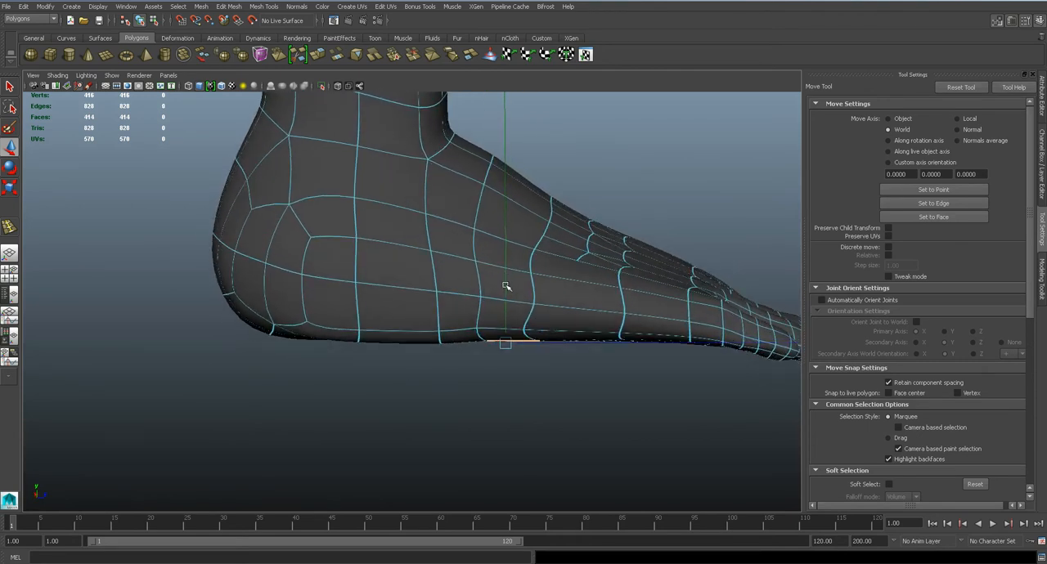
{"action": "right_click_drag", "start_coordinate": [561, 267], "coordinate": [654, 198]}
{"action": "scroll", "coordinate": [655, 204], "scroll_direction": "down", "scroll_amount": 5}
{"action": "left_click_drag", "start_coordinate": [655, 211], "coordinate": [463, 251], "text": "alt"}
{"action": "left_click", "coordinate": [397, 242]}
In the side view, reposition the vertex on the side of the heel just below the ankle
{"action": "key", "text": "space"}
{"action": "left_click_drag", "start_coordinate": [393, 238], "coordinate": [345, 226]}
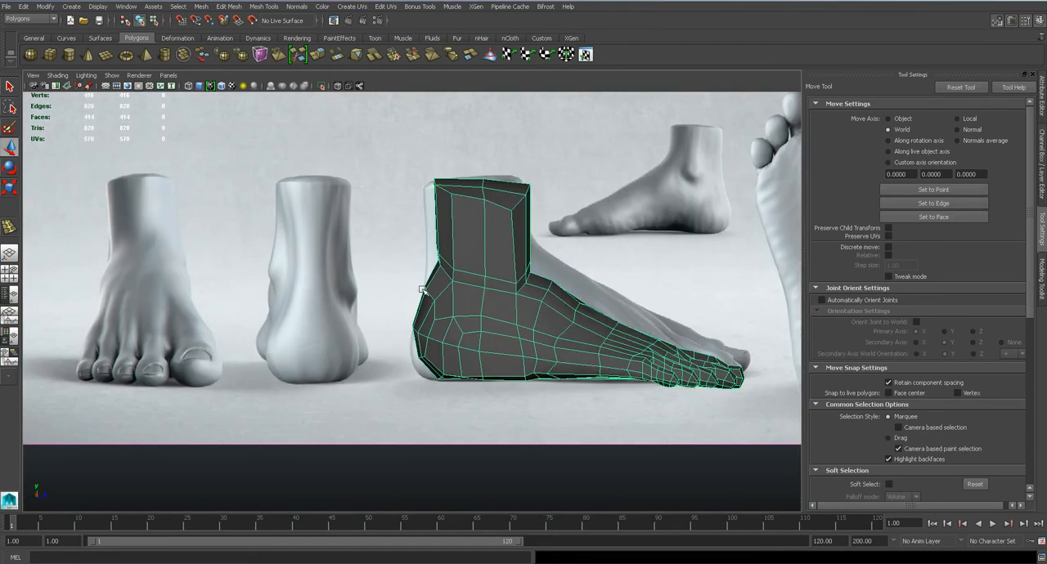
{"action": "right_click", "coordinate": [409, 285]}
{"action": "right_click_drag", "start_coordinate": [409, 285], "coordinate": [407, 286]}
{"action": "scroll", "coordinate": [431, 266], "scroll_direction": "up", "scroll_amount": 5}
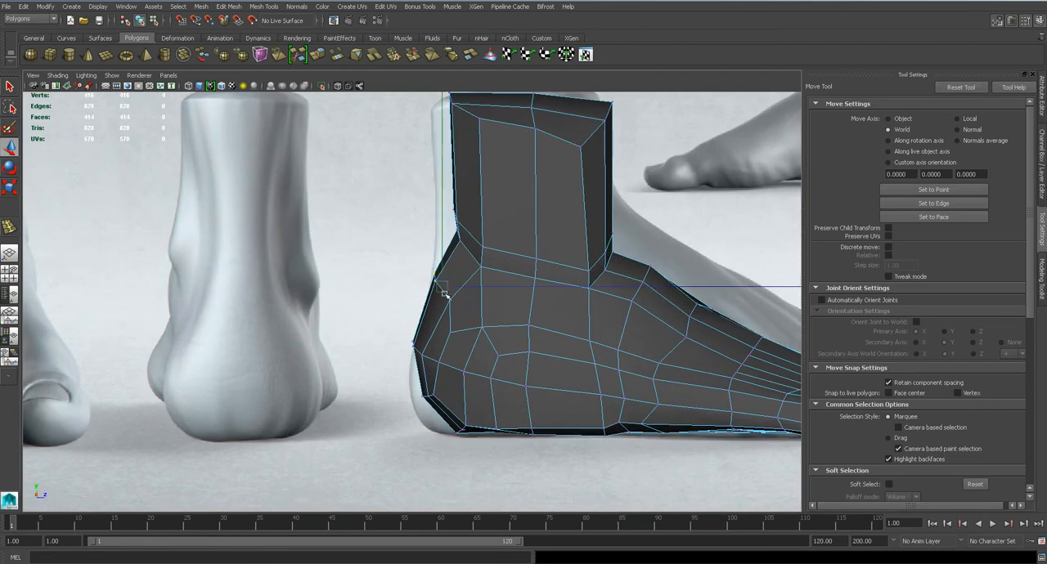
{"action": "scroll", "coordinate": [438, 260], "scroll_direction": "up", "scroll_amount": 3}
{"action": "scroll", "coordinate": [438, 260], "scroll_direction": "up", "scroll_amount": 1}
{"action": "left_click_drag", "start_coordinate": [354, 255], "coordinate": [407, 358]}
{"action": "left_click_drag", "start_coordinate": [425, 194], "coordinate": [436, 257]}
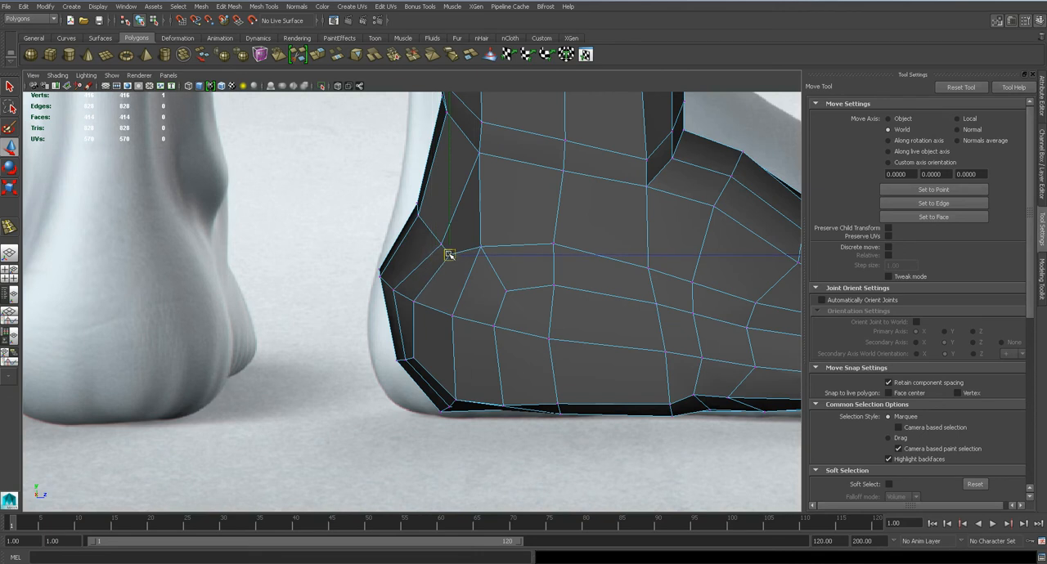
With smooth preview on, shift the vertices along the back of the lower leg backward toward the reference outline
{"action": "scroll", "coordinate": [449, 254], "scroll_direction": "down", "scroll_amount": 3}
{"action": "key", "text": "3"}
{"action": "scroll", "coordinate": [448, 253], "scroll_direction": "down", "scroll_amount": 3}
{"action": "scroll", "coordinate": [449, 253], "scroll_direction": "up", "scroll_amount": 3}
{"action": "middle_click_drag", "start_coordinate": [449, 254], "coordinate": [455, 375], "text": "alt"}
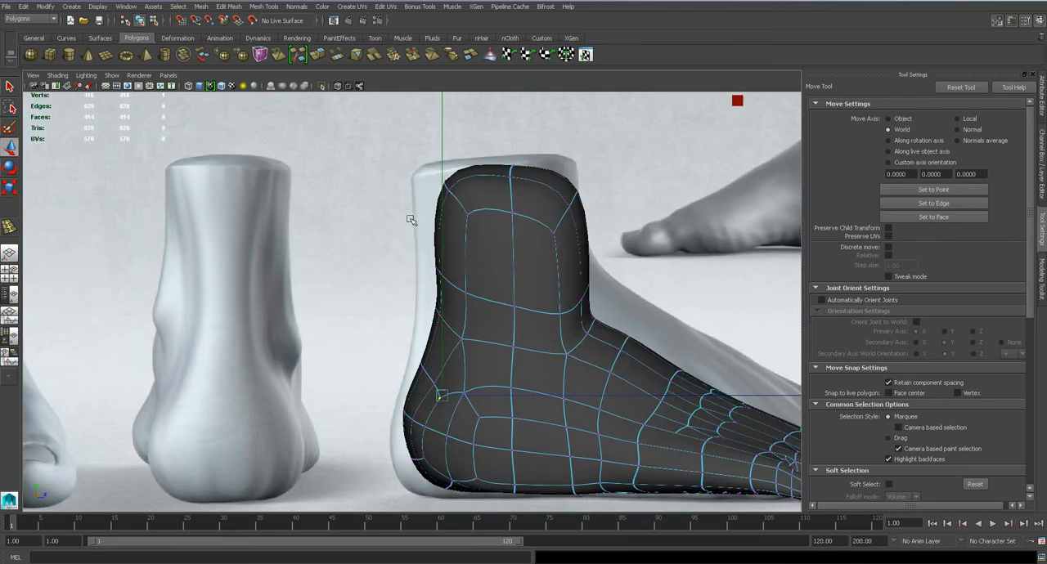
{"action": "left_click_drag", "start_coordinate": [484, 316], "coordinate": [484, 316]}
{"action": "mouse_move", "coordinate": [496, 244]}
{"action": "left_mouse_down"}
{"action": "mouse_move", "coordinate": [482, 235]}
{"action": "mouse_move", "coordinate": [509, 246]}
{"action": "left_mouse_up"}
{"action": "key", "text": "ctrl+z"}
{"action": "left_click_drag", "start_coordinate": [510, 244], "coordinate": [469, 244]}
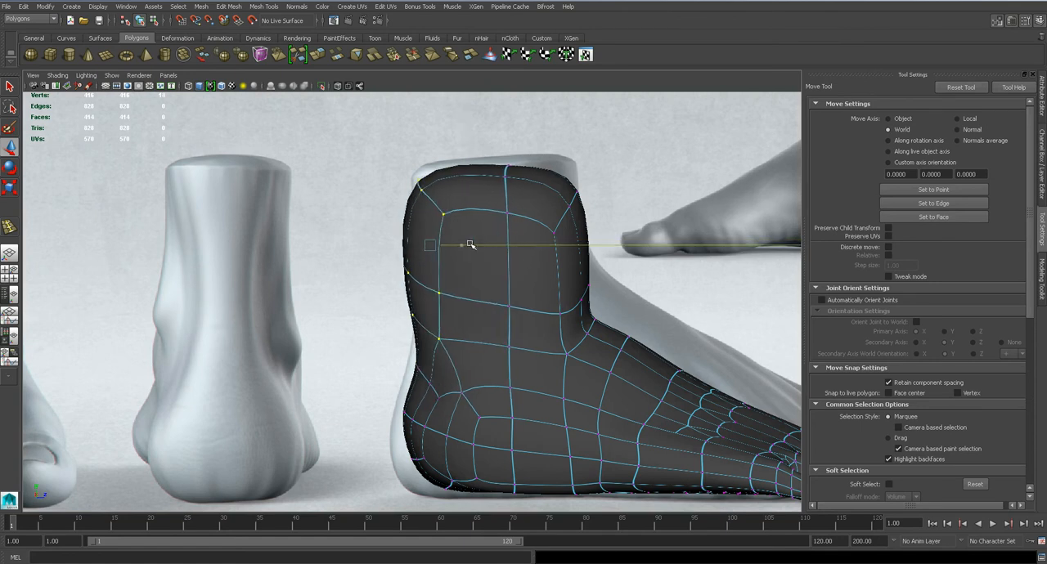
Examine the heel, ankle and top of the foot from several angles in the perspective and top views
{"action": "middle_click_drag", "start_coordinate": [475, 349], "coordinate": [455, 255], "text": "alt"}
{"action": "key", "text": "space"}
{"action": "left_click_drag", "start_coordinate": [454, 255], "coordinate": [455, 241]}
{"action": "left_click_drag", "start_coordinate": [447, 280], "coordinate": [562, 280], "text": "alt"}
{"action": "right_click_drag", "start_coordinate": [444, 282], "coordinate": [523, 262]}
{"action": "left_click", "coordinate": [558, 264]}
{"action": "left_click_drag", "start_coordinate": [469, 272], "coordinate": [437, 224], "text": "alt"}
{"action": "left_click", "coordinate": [493, 274]}
{"action": "key", "text": "1"}
{"action": "key", "text": "space"}
{"action": "left_click", "coordinate": [488, 249]}
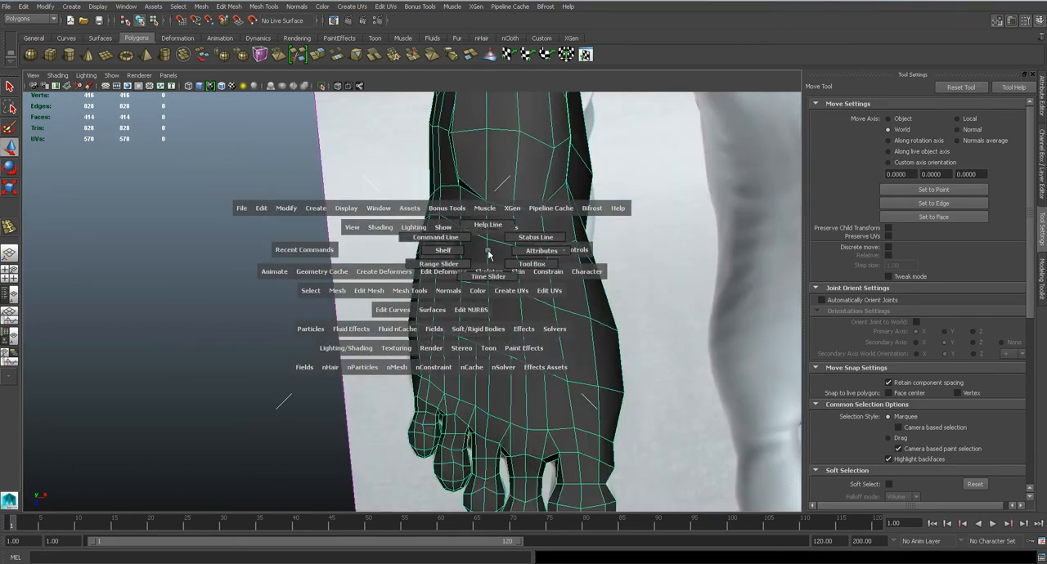
{"action": "left_click", "coordinate": [447, 247]}
From behind, raise the vertex on the inner side of the upper heel
{"action": "left_click_drag", "start_coordinate": [449, 267], "coordinate": [408, 262]}
{"action": "middle_click_drag", "start_coordinate": [410, 255], "coordinate": [456, 363], "text": "alt"}
{"action": "right_click_drag", "start_coordinate": [428, 287], "coordinate": [381, 285]}
{"action": "scroll", "coordinate": [385, 280], "scroll_direction": "up", "scroll_amount": 2}
{"action": "left_click_drag", "start_coordinate": [388, 256], "coordinate": [425, 252]}
{"action": "left_click_drag", "start_coordinate": [462, 285], "coordinate": [474, 256]}
{"action": "left_click_drag", "start_coordinate": [484, 302], "coordinate": [495, 245]}
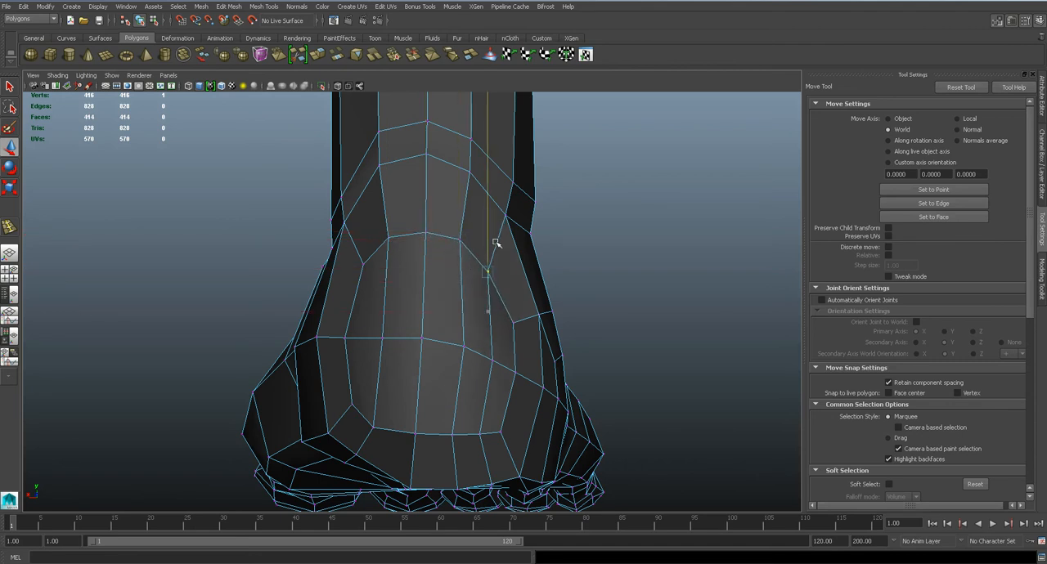
Shift the vertices on both sides of the Achilles tendon sideways to refine the back of the ankle
{"action": "middle_click_drag", "start_coordinate": [448, 211], "coordinate": [444, 252]}
{"action": "key", "text": "ctrl+z"}
{"action": "left_click", "coordinate": [474, 145]}
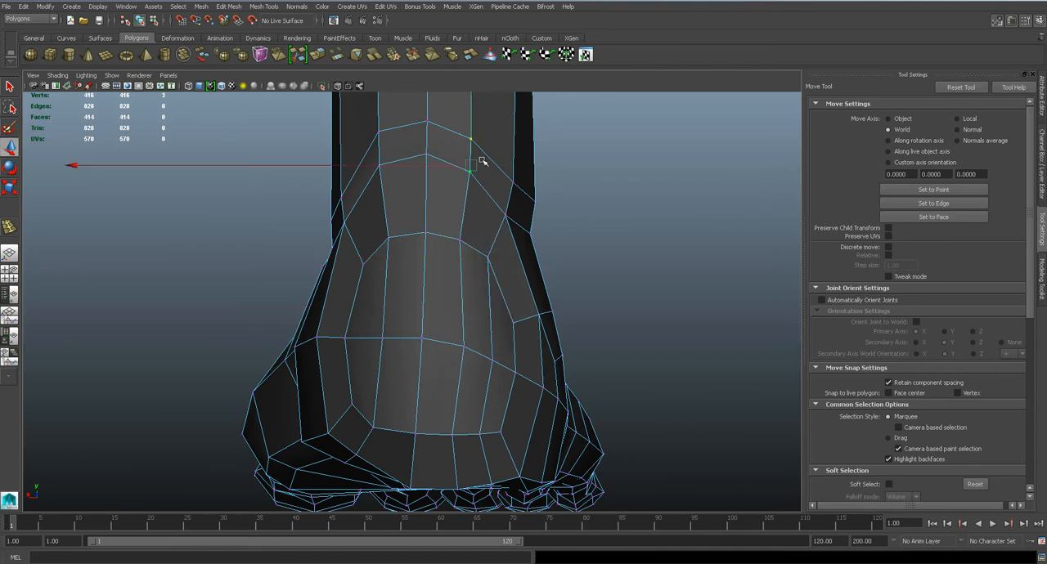
{"action": "left_click_drag", "start_coordinate": [443, 167], "coordinate": [430, 169]}
{"action": "middle_click_drag", "start_coordinate": [400, 175], "coordinate": [418, 251], "text": "alt"}
{"action": "key", "text": "q"}
{"action": "left_click_drag", "start_coordinate": [387, 197], "coordinate": [407, 259]}
{"action": "key", "text": "w"}
{"action": "left_click_drag", "start_coordinate": [374, 229], "coordinate": [389, 242]}
Spread the vertices across the middle of the heel sideways to round its back surface
{"action": "middle_click_drag", "start_coordinate": [421, 347], "coordinate": [437, 218], "text": "alt"}
{"action": "left_click_drag", "start_coordinate": [416, 286], "coordinate": [388, 284]}
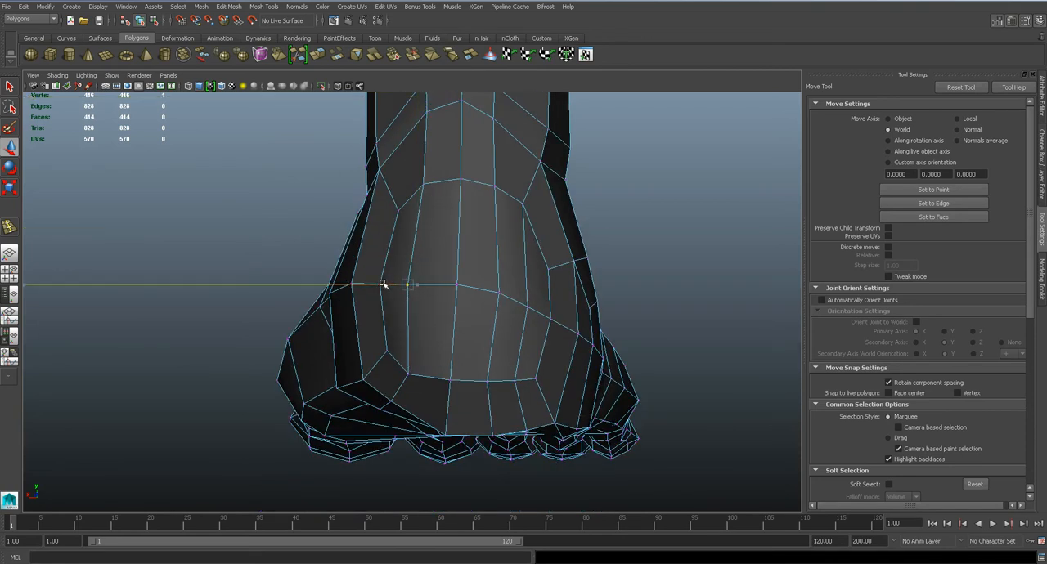
{"action": "right_click_drag", "start_coordinate": [540, 314], "coordinate": [539, 260]}
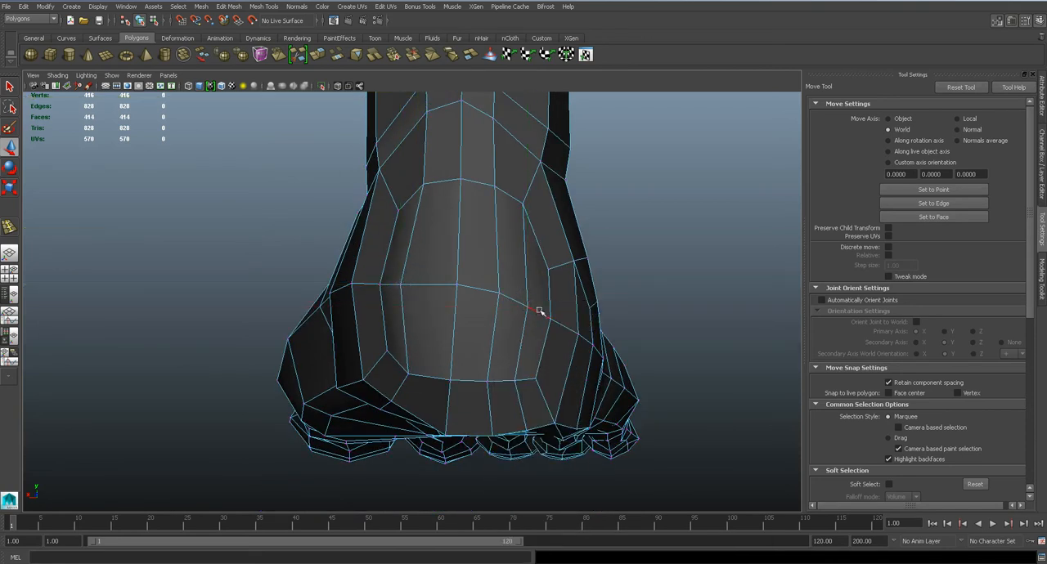
{"action": "left_click_drag", "start_coordinate": [515, 313], "coordinate": [480, 299]}
{"action": "left_click", "coordinate": [513, 303]}
Turn on smooth preview and move the vertex at the outer side of the heel farther outward
{"action": "key", "text": "3"}
{"action": "scroll", "coordinate": [483, 295], "scroll_direction": "down", "scroll_amount": 6}
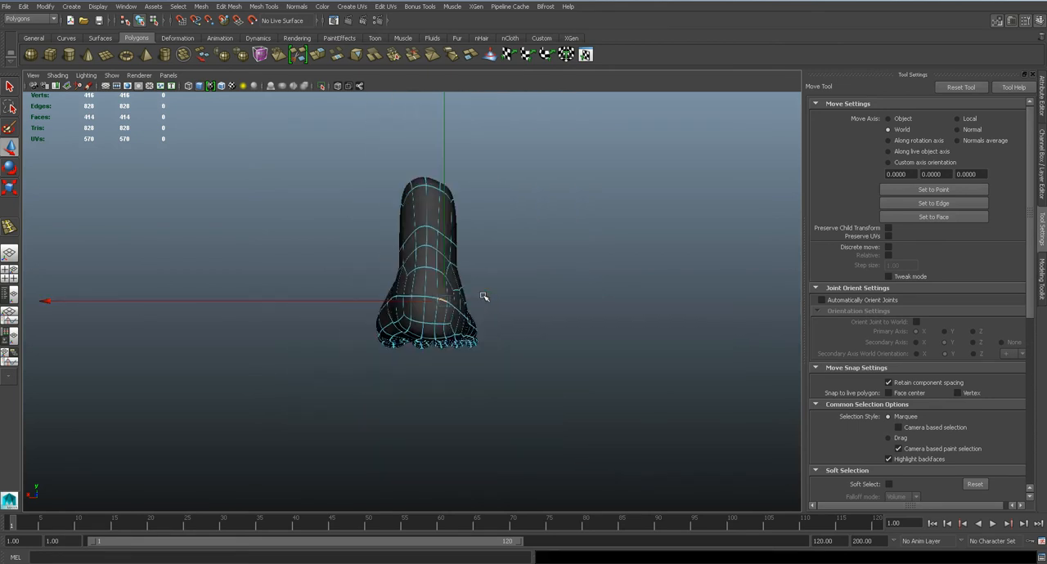
{"action": "scroll", "coordinate": [484, 295], "scroll_direction": "up", "scroll_amount": 7}
{"action": "scroll", "coordinate": [483, 295], "scroll_direction": "down", "scroll_amount": 3}
{"action": "right_click_drag", "start_coordinate": [401, 290], "coordinate": [381, 289]}
{"action": "left_click", "coordinate": [389, 290]}
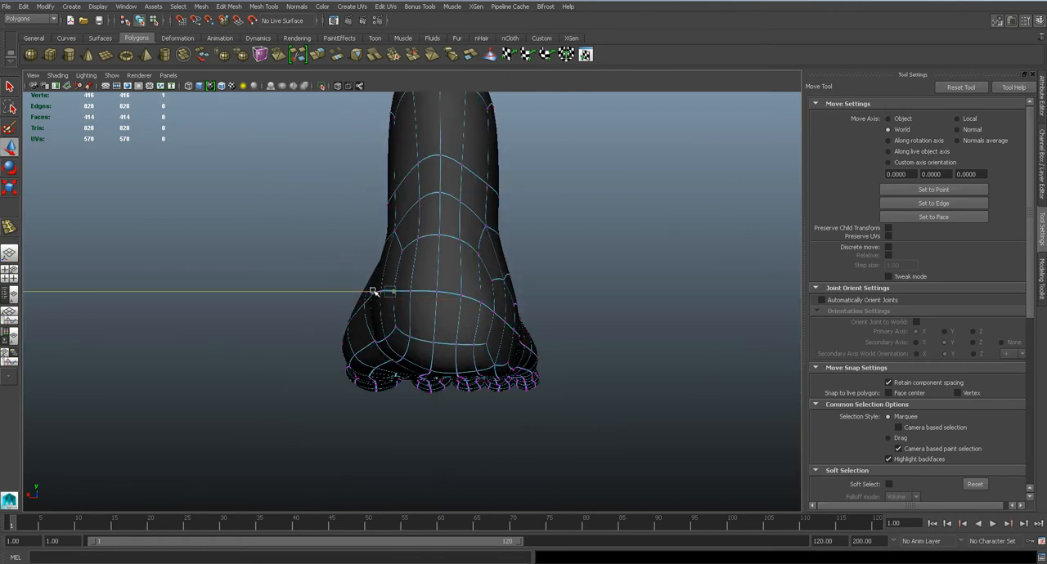
Turn to the inner side of the foot and adjust the vertex between the heel and the ankle
{"action": "key", "text": "space"}
{"action": "left_click_drag", "start_coordinate": [404, 293], "coordinate": [535, 293], "text": "alt"}
{"action": "right_click_drag", "start_coordinate": [488, 272], "coordinate": [530, 258]}
{"action": "left_click_drag", "start_coordinate": [461, 273], "coordinate": [545, 271], "text": "alt"}
{"action": "left_click", "coordinate": [489, 295]}
{"action": "left_click_drag", "start_coordinate": [488, 294], "coordinate": [399, 234], "text": "alt"}
{"action": "right_click_drag", "start_coordinate": [399, 234], "coordinate": [460, 265], "text": "alt"}
{"action": "left_click_drag", "start_coordinate": [461, 264], "coordinate": [483, 283], "text": "alt"}
{"action": "right_click_drag", "start_coordinate": [493, 261], "coordinate": [442, 261]}
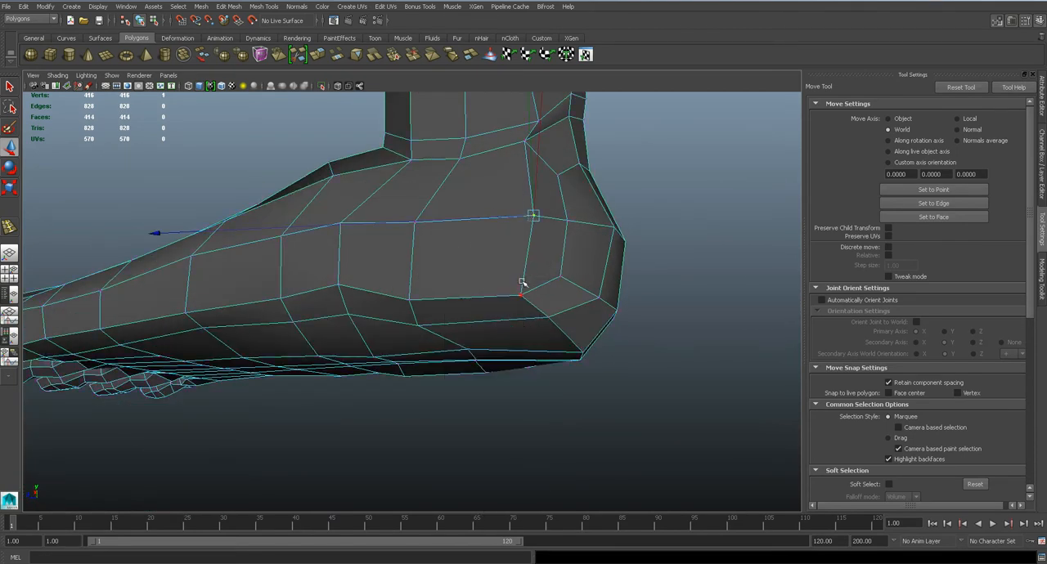
Reposition the vertices on the inner side of the ankle and just beneath it to even out the edge flow
{"action": "left_click_drag", "start_coordinate": [528, 256], "coordinate": [526, 191], "text": "alt"}
{"action": "left_click_drag", "start_coordinate": [510, 153], "coordinate": [494, 152]}
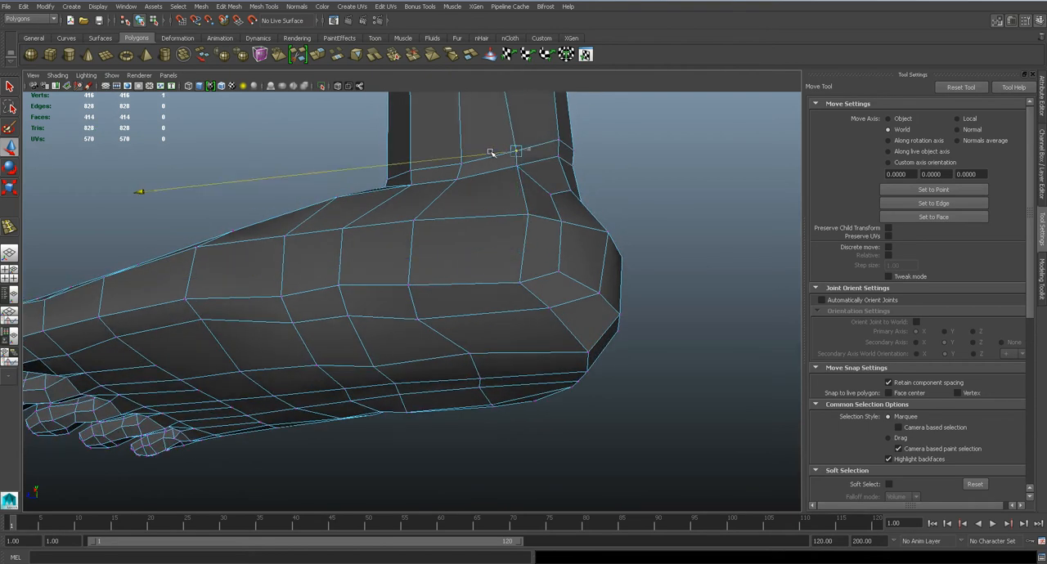
{"action": "left_click_drag", "start_coordinate": [523, 183], "coordinate": [474, 288], "text": "alt"}
{"action": "left_click", "coordinate": [419, 222]}
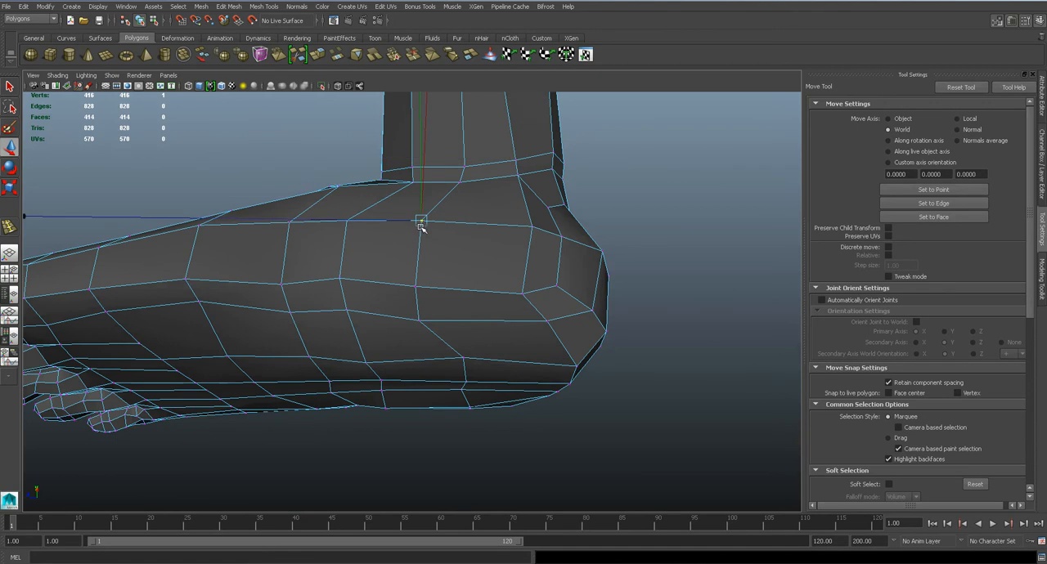
{"action": "left_click_drag", "start_coordinate": [431, 222], "coordinate": [444, 234], "text": "alt"}
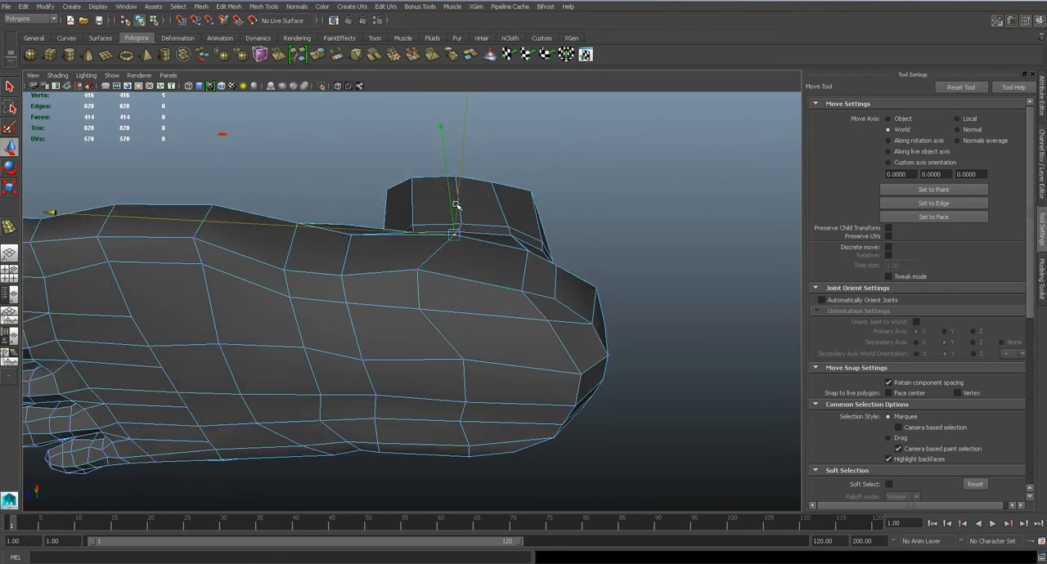
{"action": "left_click_drag", "start_coordinate": [458, 189], "coordinate": [626, 296], "text": "alt"}
Adjust the heights of two vertices around the outer ankle in the unsmoothed mesh
{"action": "key", "text": "1"}
{"action": "left_click", "coordinate": [317, 191]}
{"action": "left_click_drag", "start_coordinate": [316, 165], "coordinate": [317, 174]}
{"action": "middle_click_drag", "start_coordinate": [330, 218], "coordinate": [396, 267], "text": "alt"}
{"action": "key", "text": "q"}
{"action": "left_click", "coordinate": [384, 218]}
{"action": "key", "text": "w"}
{"action": "left_click_drag", "start_coordinate": [386, 187], "coordinate": [385, 162]}
Select the four faces around the outer ankle and extrude them
{"action": "left_click_drag", "start_coordinate": [391, 221], "coordinate": [467, 237], "text": "alt"}
{"action": "scroll", "coordinate": [439, 244], "scroll_direction": "up", "scroll_amount": 5}
{"action": "right_click_drag", "start_coordinate": [450, 237], "coordinate": [442, 252]}
{"action": "left_click", "coordinate": [448, 242]}
{"action": "left_click", "coordinate": [461, 175], "text": "shift"}
{"action": "left_click", "coordinate": [401, 158], "text": "shift"}
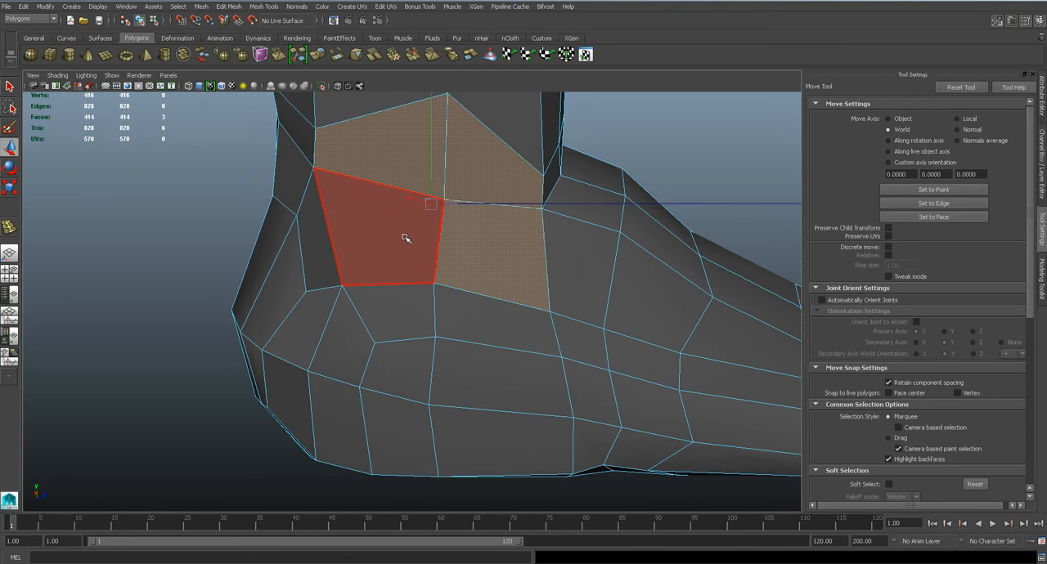
{"action": "left_click", "coordinate": [409, 236], "text": "shift"}
{"action": "left_click", "coordinate": [229, 6]}
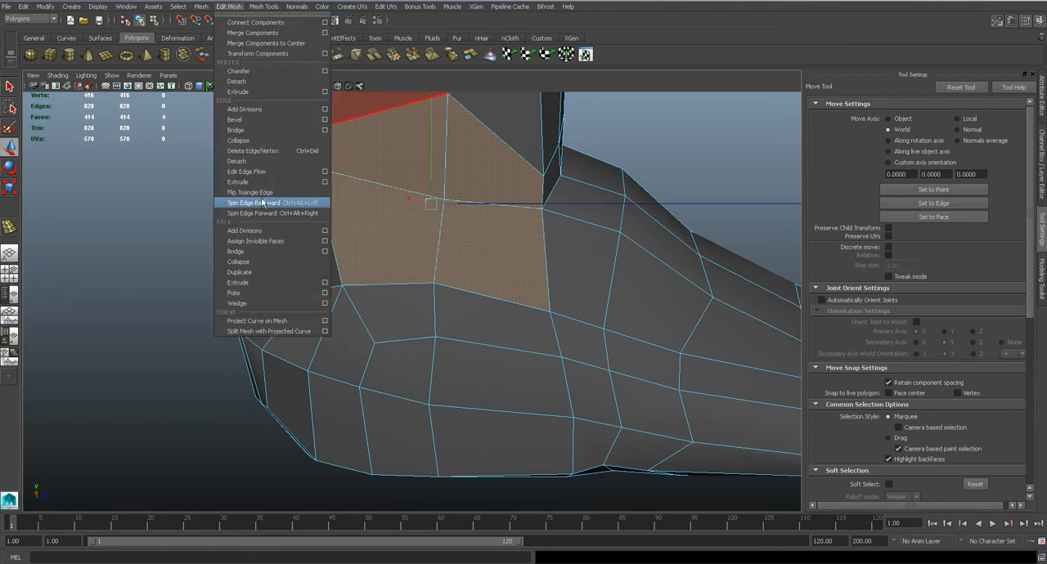
{"action": "left_click", "coordinate": [270, 283]}
Scale down the extruded ankle faces and pull their centre vertex outward to form the ankle bone
{"action": "key", "text": "r"}
{"action": "left_click_drag", "start_coordinate": [431, 204], "coordinate": [368, 253]}
{"action": "left_click_drag", "start_coordinate": [442, 230], "coordinate": [368, 225], "text": "alt"}
{"action": "key", "text": "w"}
{"action": "right_click", "coordinate": [350, 238]}
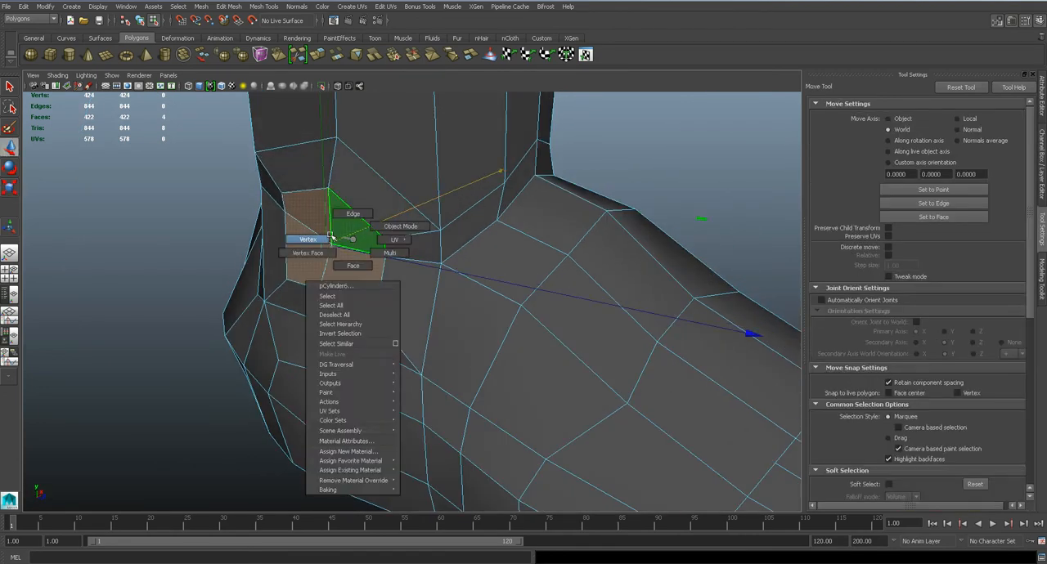
{"action": "key", "text": "q"}
{"action": "left_click", "coordinate": [328, 246]}
{"action": "key", "text": "w"}
{"action": "left_click_drag", "start_coordinate": [357, 237], "coordinate": [331, 241]}
Preview the ankle bone with smoothing and save the scene
{"action": "key", "text": "3"}
{"action": "scroll", "coordinate": [392, 258], "scroll_direction": "down", "scroll_amount": 5}
{"action": "left_click_drag", "start_coordinate": [404, 262], "coordinate": [431, 260], "text": "alt"}
{"action": "key", "text": "ctrl+s"}
{"action": "key", "text": "Return"}
Examine the smoothed foot and the new ankle bone from several angles
{"action": "scroll", "coordinate": [433, 263], "scroll_direction": "down", "scroll_amount": 5}
{"action": "left_click_drag", "start_coordinate": [454, 297], "coordinate": [290, 315], "text": "alt"}
{"action": "right_click_drag", "start_coordinate": [290, 316], "coordinate": [458, 306], "text": "alt"}
{"action": "left_click_drag", "start_coordinate": [458, 306], "coordinate": [467, 245], "text": "alt"}
{"action": "left_click", "coordinate": [411, 269]}
{"action": "left_click", "coordinate": [556, 299]}
{"action": "left_click", "coordinate": [479, 309]}
{"action": "key", "text": "1"}
{"action": "scroll", "coordinate": [465, 281], "scroll_direction": "up", "scroll_amount": 3}
In the top view, move a vertex on the outer half of the instep toward the ankle
{"action": "key", "text": "space"}
{"action": "left_click_drag", "start_coordinate": [464, 281], "coordinate": [432, 279]}
{"action": "right_click_drag", "start_coordinate": [473, 295], "coordinate": [440, 287]}
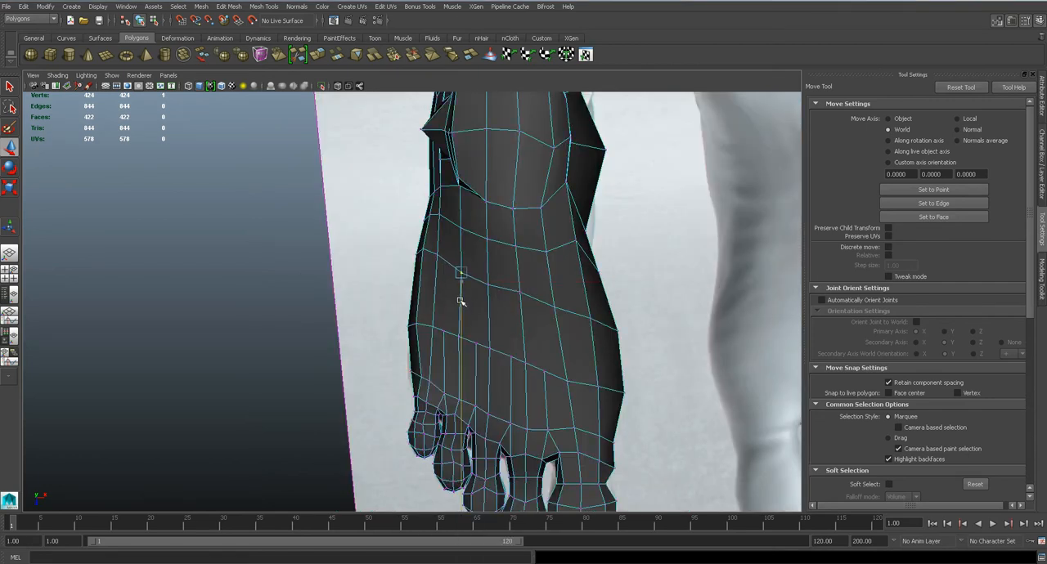
{"action": "scroll", "coordinate": [462, 299], "scroll_direction": "up", "scroll_amount": 2}
Cut new edges across the top of the foot with Multi-Cut to redirect the toe edge flow, and preview it smoothed
{"action": "key", "text": "q"}
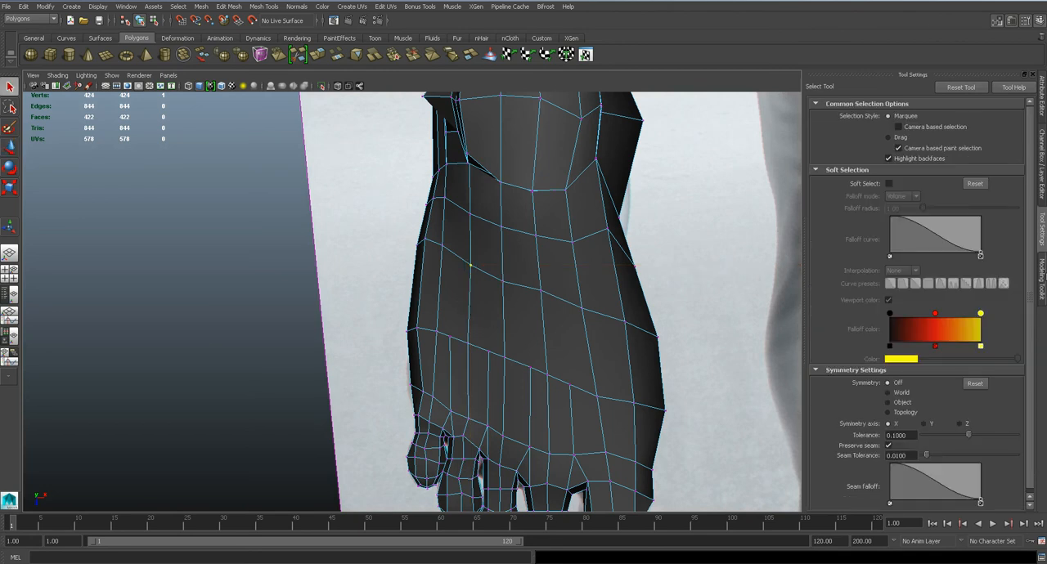
{"action": "left_click", "coordinate": [1043, 276]}
{"action": "left_click", "coordinate": [997, 370]}
{"action": "scroll", "coordinate": [461, 299], "scroll_direction": "up", "scroll_amount": 3}
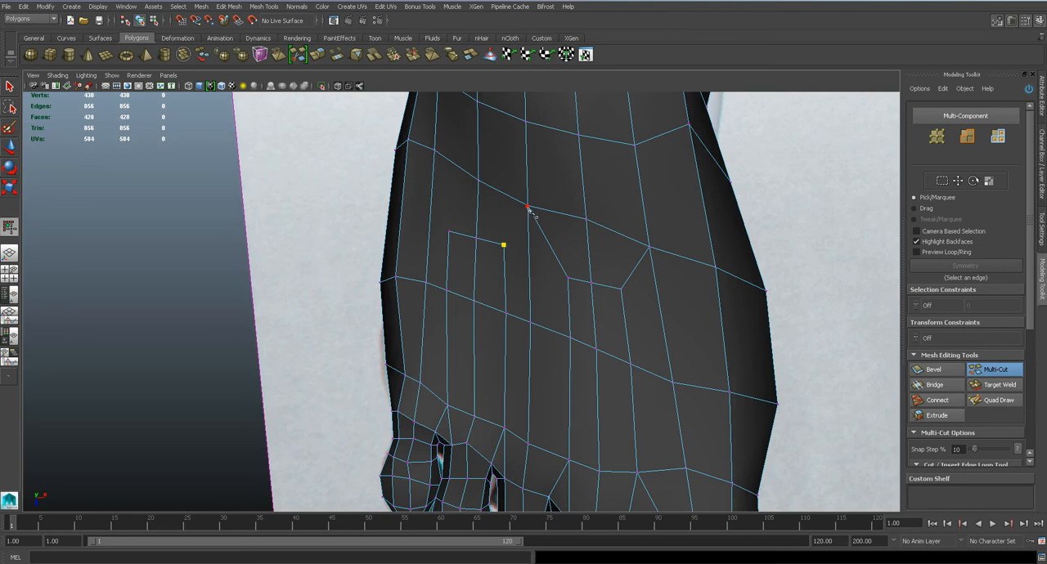
{"action": "left_click", "coordinate": [436, 154]}
{"action": "right_click", "coordinate": [436, 154]}
{"action": "key", "text": "3"}
{"action": "scroll", "coordinate": [571, 339], "scroll_direction": "down", "scroll_amount": 5}
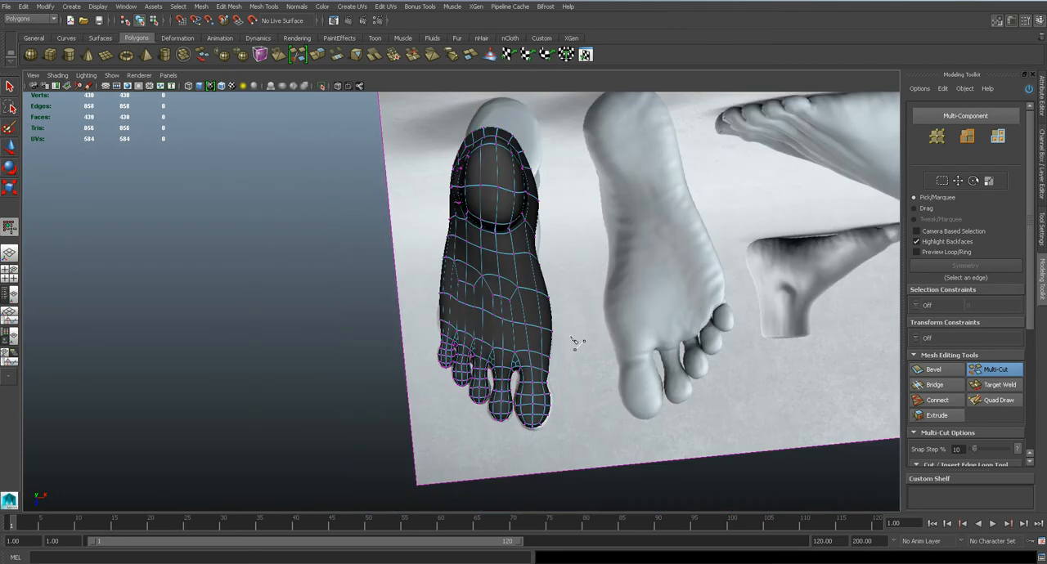
In perspective view, raise the lengthwise edge on top of the foot behind the fourth toe
{"action": "scroll", "coordinate": [516, 339], "scroll_direction": "up", "scroll_amount": 2}
{"action": "key", "text": "q"}
{"action": "right_click_drag", "start_coordinate": [520, 321], "coordinate": [565, 303]}
{"action": "left_click", "coordinate": [522, 321]}
{"action": "key", "text": "space"}
{"action": "left_click_drag", "start_coordinate": [522, 320], "coordinate": [531, 285]}
{"action": "key", "text": "1"}
{"action": "middle_click_drag", "start_coordinate": [511, 206], "coordinate": [530, 282], "text": "alt"}
{"action": "right_click_drag", "start_coordinate": [513, 248], "coordinate": [508, 218]}
{"action": "left_click", "coordinate": [507, 229]}
{"action": "left_click_drag", "start_coordinate": [538, 261], "coordinate": [537, 247], "text": "alt"}
{"action": "key", "text": "w"}
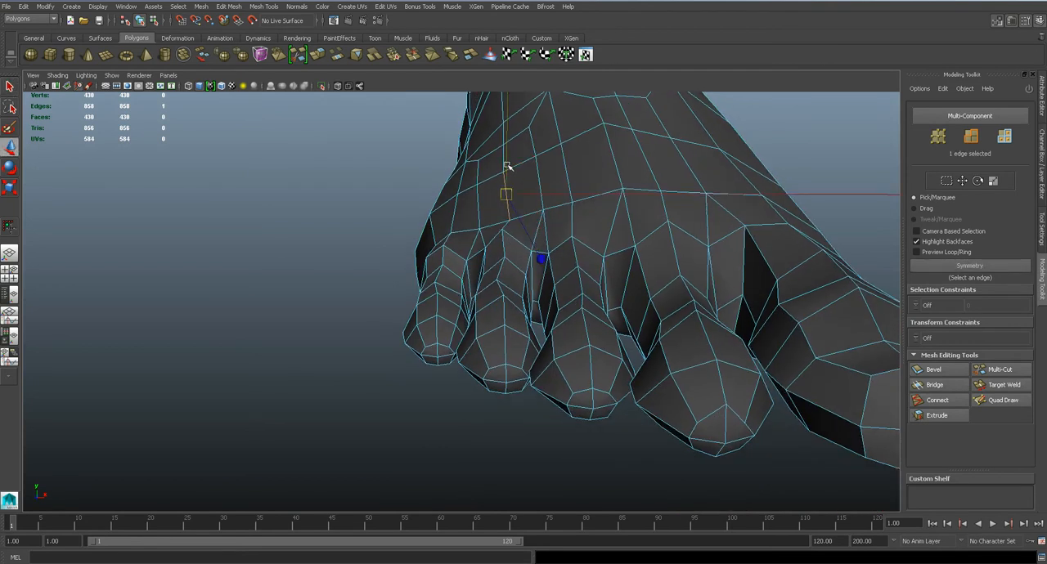
{"action": "left_click_drag", "start_coordinate": [504, 153], "coordinate": [554, 256], "text": "alt"}
Raise the lengthwise edges on top of the foot behind the middle and second toes to form tendons
{"action": "left_click", "coordinate": [466, 259]}
{"action": "left_click", "coordinate": [598, 300]}
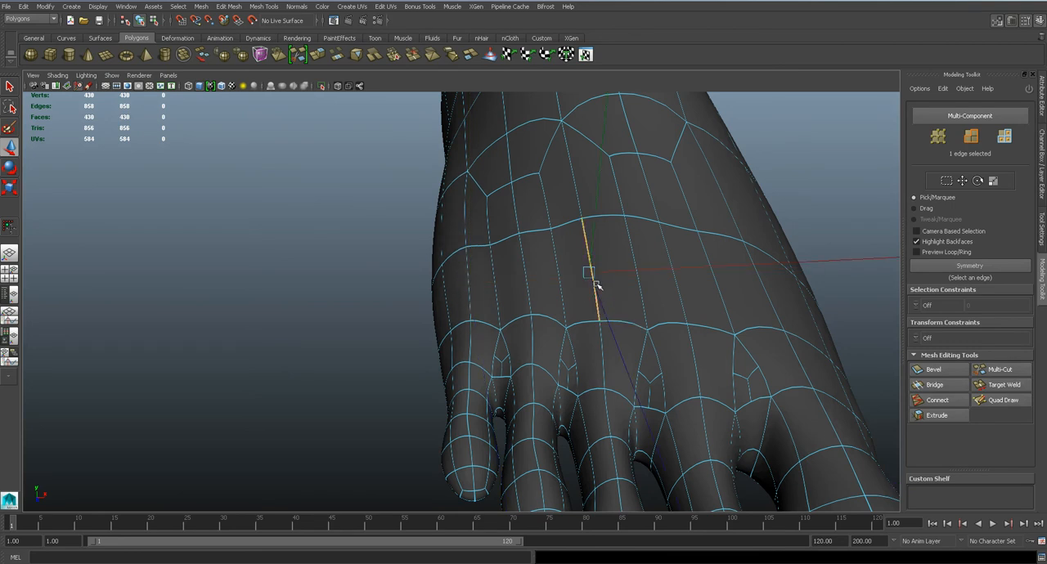
{"action": "left_click_drag", "start_coordinate": [593, 227], "coordinate": [638, 269], "text": "alt"}
{"action": "left_click", "coordinate": [626, 230]}
Raise the lengthwise edge on top of the foot behind the big toe
{"action": "left_click", "coordinate": [721, 270]}
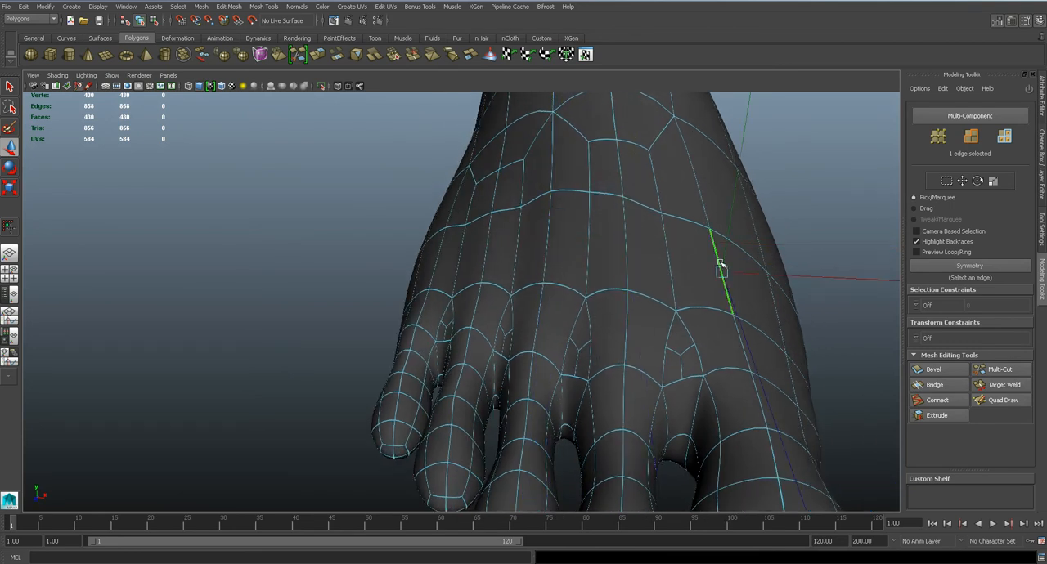
{"action": "left_click_drag", "start_coordinate": [729, 237], "coordinate": [731, 229]}
{"action": "right_click_drag", "start_coordinate": [651, 269], "coordinate": [704, 259]}
{"action": "left_click", "coordinate": [809, 266]}
{"action": "right_click_drag", "start_coordinate": [810, 266], "coordinate": [664, 307], "text": "alt"}
{"action": "left_click_drag", "start_coordinate": [664, 308], "coordinate": [633, 320], "text": "alt"}
{"action": "left_click_drag", "start_coordinate": [598, 359], "coordinate": [592, 317], "text": "alt"}
Compare the foot unsmoothed and smoothed from the front, and save the scene
{"action": "scroll", "coordinate": [592, 317], "scroll_direction": "up", "scroll_amount": 5}
{"action": "left_click", "coordinate": [590, 256]}
{"action": "key", "text": "1"}
{"action": "left_click_drag", "start_coordinate": [592, 256], "coordinate": [572, 257], "text": "alt"}
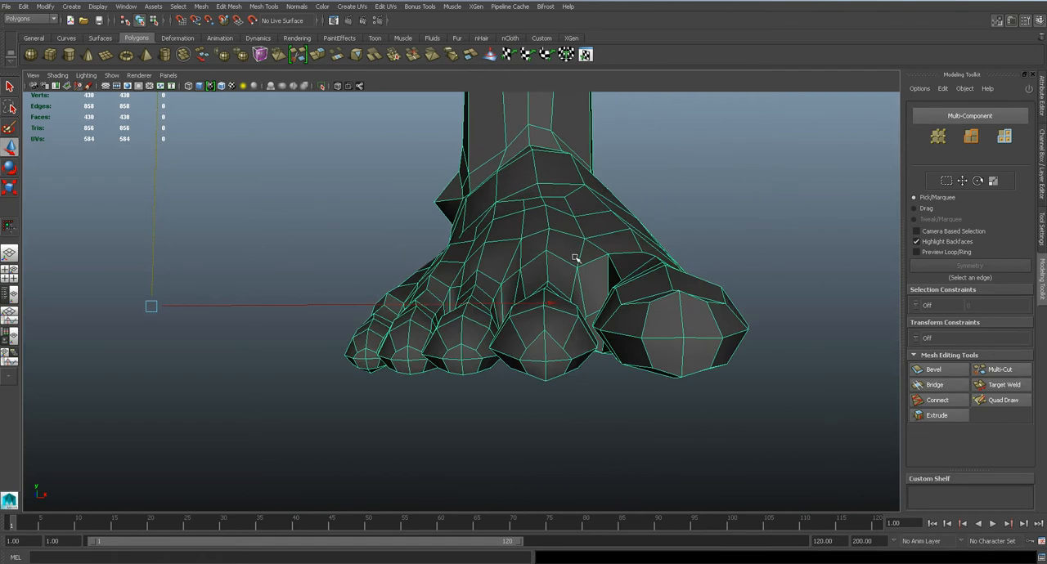
{"action": "key", "text": "3"}
{"action": "left_click", "coordinate": [651, 213]}
{"action": "left_click_drag", "start_coordinate": [652, 213], "coordinate": [607, 332], "text": "alt"}
{"action": "key", "text": "ctrl+s"}
{"action": "scroll", "coordinate": [606, 330], "scroll_direction": "down", "scroll_amount": 5}
{"action": "left_click_drag", "start_coordinate": [519, 316], "coordinate": [531, 343], "text": "alt"}
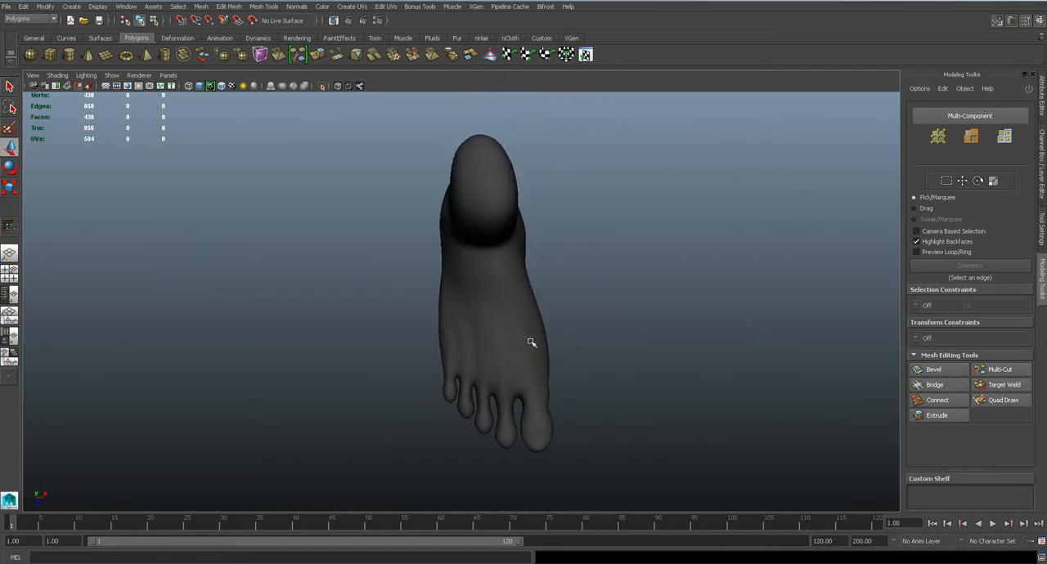
In the top view with smoothing off, nudge the vertices on top of the foot behind the big toe sideways
{"action": "left_click", "coordinate": [531, 344]}
{"action": "key", "text": "1"}
{"action": "middle_click_drag", "start_coordinate": [529, 346], "coordinate": [483, 297], "text": "alt"}
{"action": "key", "text": "space"}
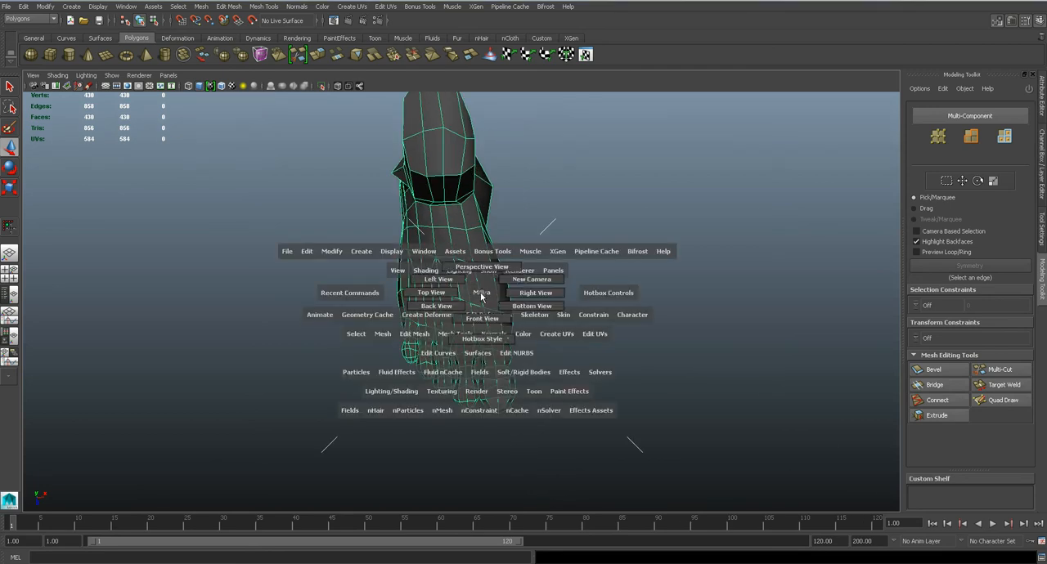
{"action": "left_click_drag", "start_coordinate": [450, 298], "coordinate": [449, 294]}
{"action": "middle_click_drag", "start_coordinate": [545, 334], "coordinate": [483, 248], "text": "alt"}
{"action": "scroll", "coordinate": [489, 251], "scroll_direction": "up", "scroll_amount": 3}
{"action": "right_click_drag", "start_coordinate": [497, 252], "coordinate": [458, 255]}
{"action": "scroll", "coordinate": [496, 246], "scroll_direction": "up", "scroll_amount": 3}
{"action": "left_click", "coordinate": [533, 197]}
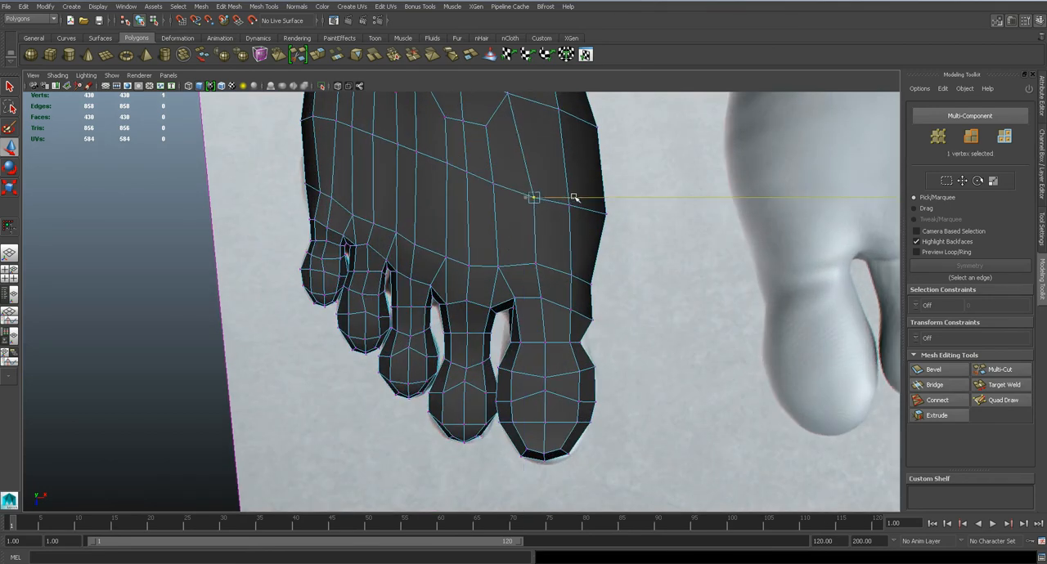
{"action": "left_click", "coordinate": [534, 263]}
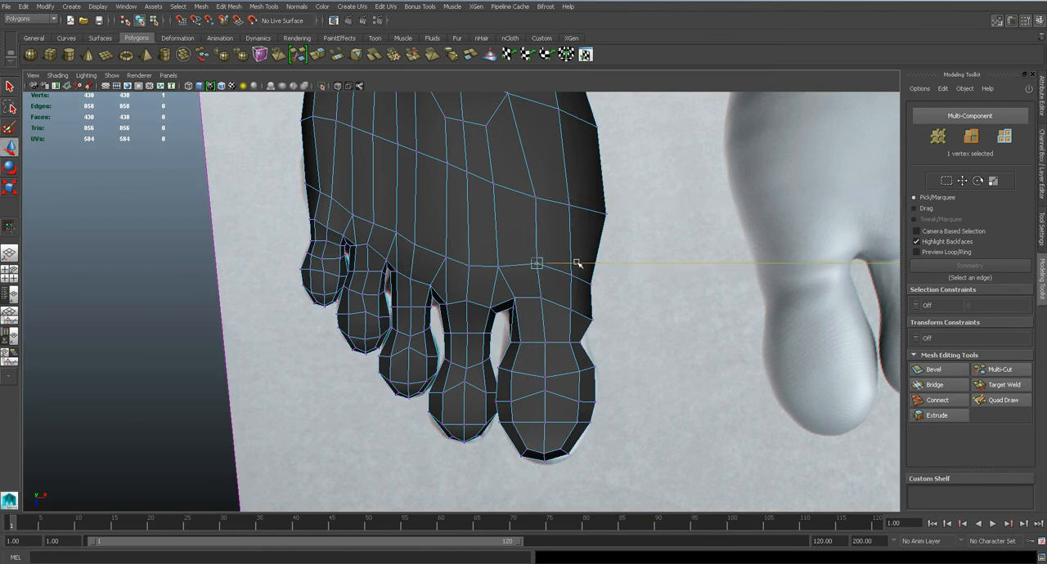
{"action": "middle_click_drag", "start_coordinate": [519, 210], "coordinate": [518, 294], "text": "alt"}
{"action": "left_click", "coordinate": [517, 177]}
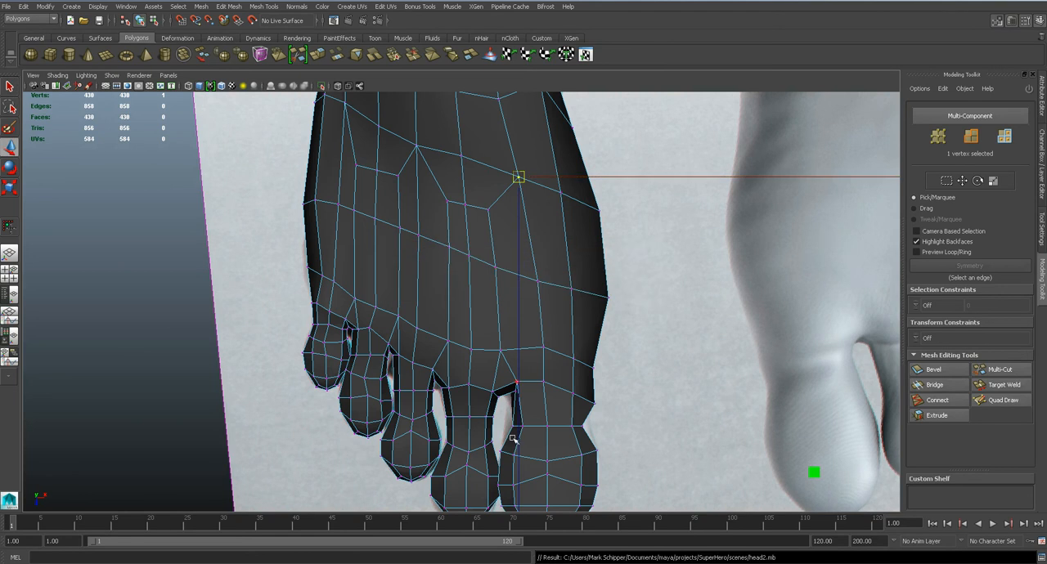
Try to start a toenail by extruding the four top faces at the big toe's tip with a small inset
{"action": "middle_click_drag", "start_coordinate": [556, 483], "coordinate": [496, 282], "text": "alt"}
{"action": "scroll", "coordinate": [495, 281], "scroll_direction": "up", "scroll_amount": 3}
{"action": "key", "text": "q"}
{"action": "right_click_drag", "start_coordinate": [495, 278], "coordinate": [496, 301]}
{"action": "left_click", "coordinate": [520, 280]}
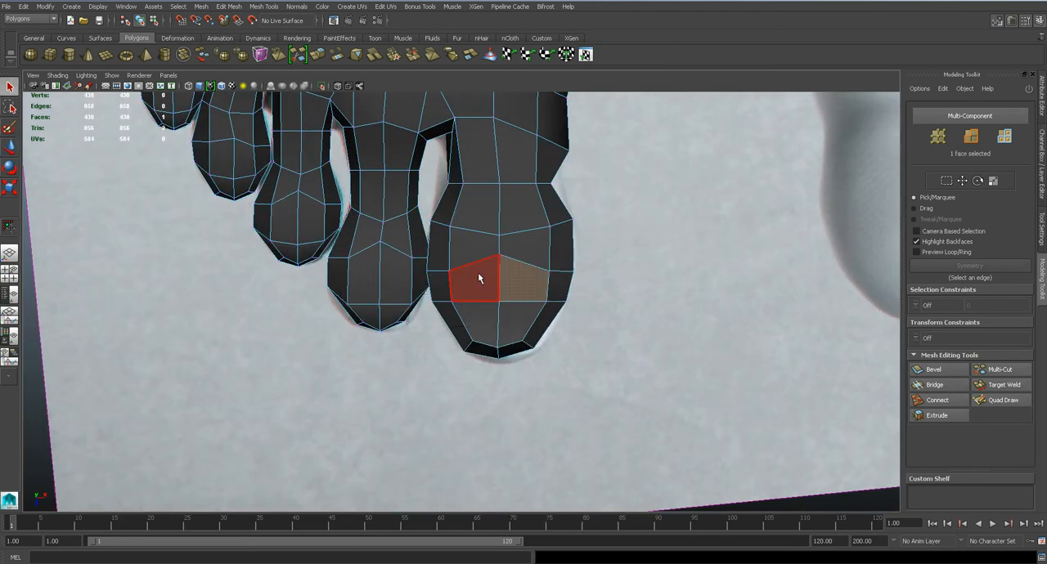
{"action": "left_click", "coordinate": [479, 280], "text": "shift"}
{"action": "left_click", "coordinate": [483, 317], "text": "shift"}
{"action": "left_click", "coordinate": [240, 7]}
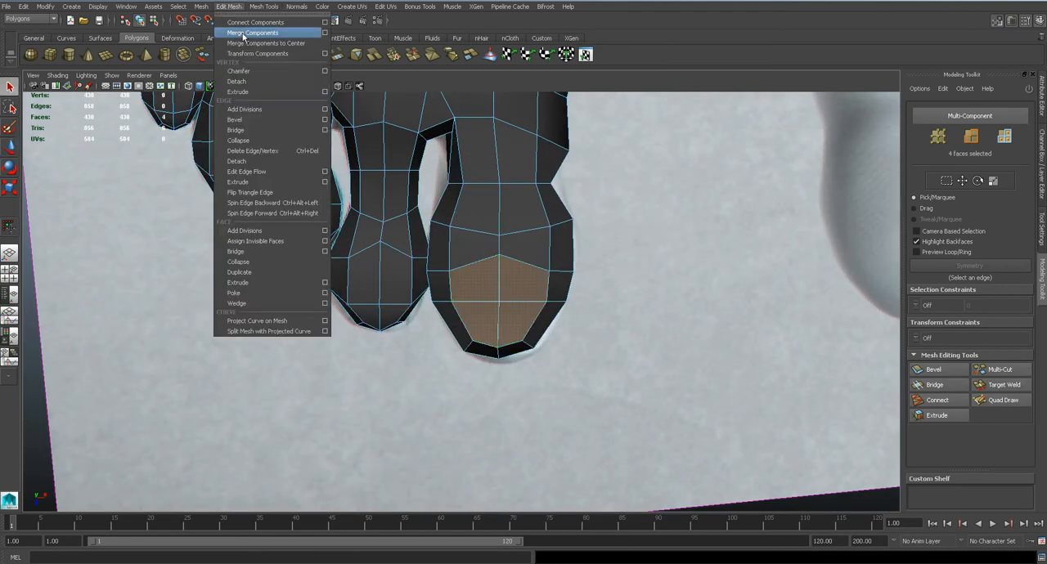
{"action": "left_click", "coordinate": [266, 283]}
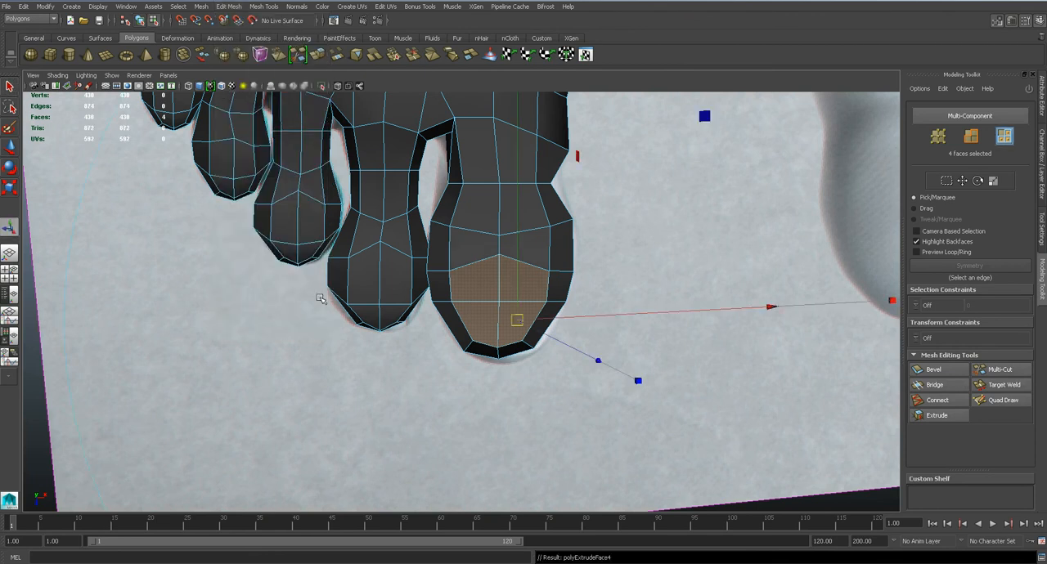
{"action": "middle_click_drag", "start_coordinate": [509, 300], "coordinate": [490, 315]}
{"action": "key", "text": "space"}
{"action": "left_click_drag", "start_coordinate": [490, 315], "coordinate": [586, 288]}
In perspective view, tilt the inset nail faces on the big toe and move them slightly downward
{"action": "key", "text": "f"}
{"action": "key", "text": "e"}
{"action": "right_click_drag", "start_coordinate": [834, 299], "coordinate": [782, 299], "text": "alt"}
{"action": "left_click_drag", "start_coordinate": [893, 273], "coordinate": [879, 228]}
{"action": "key", "text": "w"}
{"action": "left_click_drag", "start_coordinate": [458, 234], "coordinate": [458, 247]}
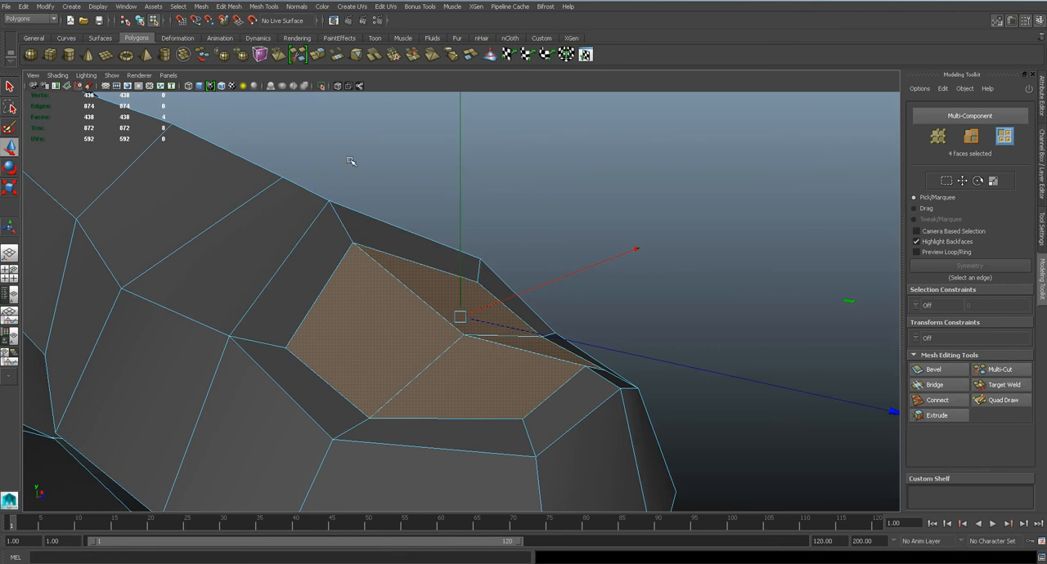
Extrude the big toe's nail faces once more and preview the nail smoothed
{"action": "left_click", "coordinate": [226, 8]}
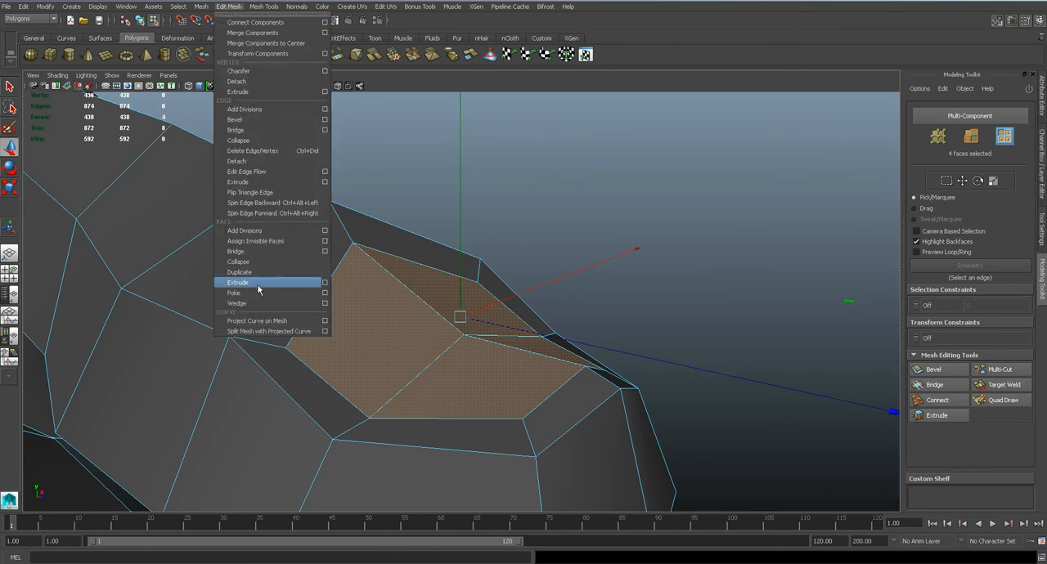
{"action": "left_click", "coordinate": [260, 280]}
{"action": "left_click_drag", "start_coordinate": [460, 267], "coordinate": [412, 296]}
{"action": "key", "text": "3"}
{"action": "scroll", "coordinate": [456, 278], "scroll_direction": "down", "scroll_amount": 4}
{"action": "right_click_drag", "start_coordinate": [411, 295], "coordinate": [468, 279]}
{"action": "scroll", "coordinate": [540, 279], "scroll_direction": "down", "scroll_amount": 4}
{"action": "left_click", "coordinate": [617, 278]}
{"action": "left_click_drag", "start_coordinate": [609, 283], "coordinate": [503, 324], "text": "alt"}
{"action": "scroll", "coordinate": [501, 325], "scroll_direction": "down", "scroll_amount": 6}
{"action": "scroll", "coordinate": [501, 326], "scroll_direction": "up", "scroll_amount": 3}
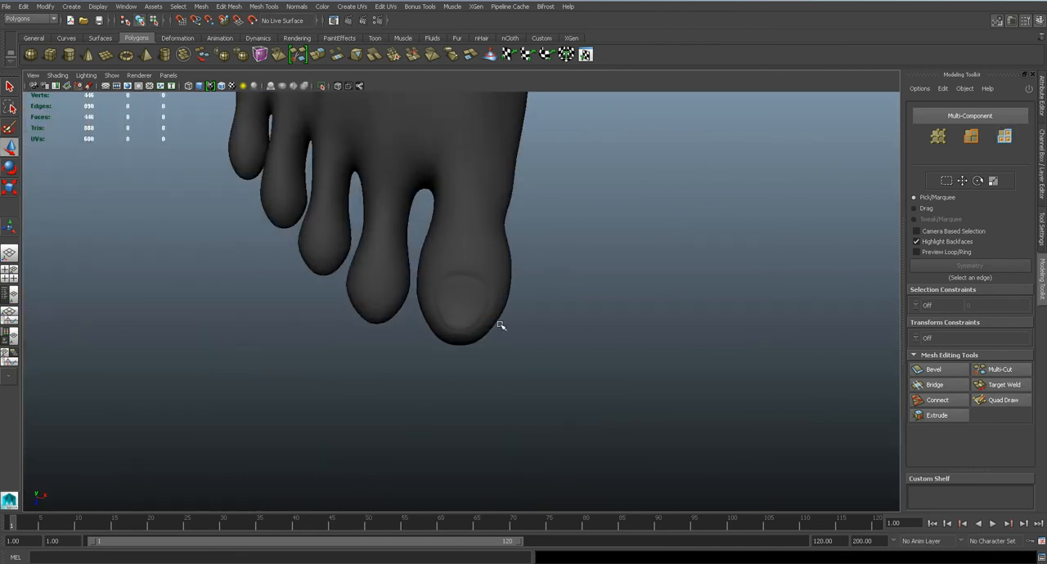
Undo all the toenail extrusions and transforms on the big toe
{"action": "key", "text": "ctrl+z"}
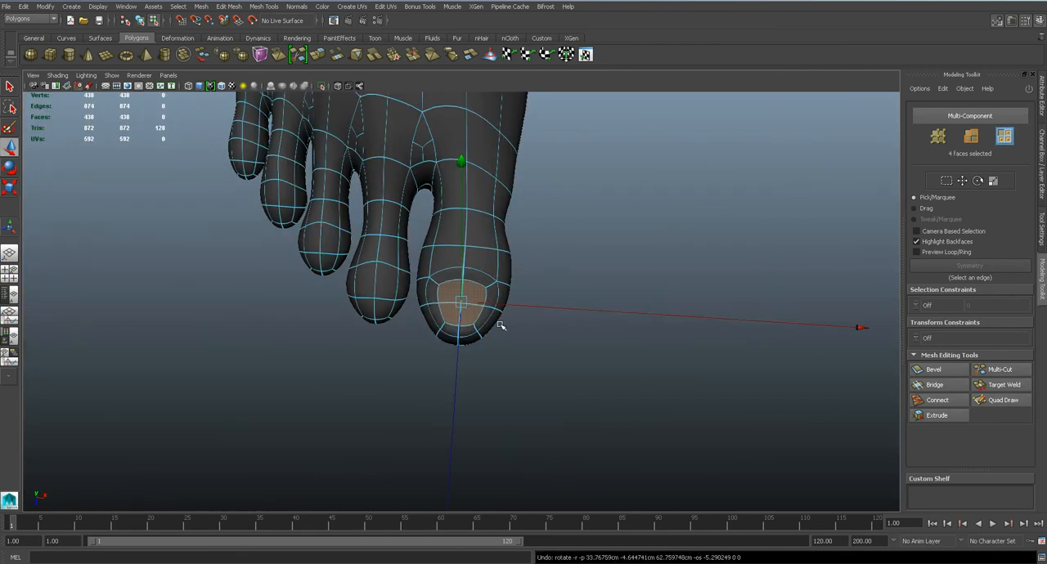
{"action": "key", "text": "ctrl+z"}
{"action": "key", "text": "ctrl+z"}
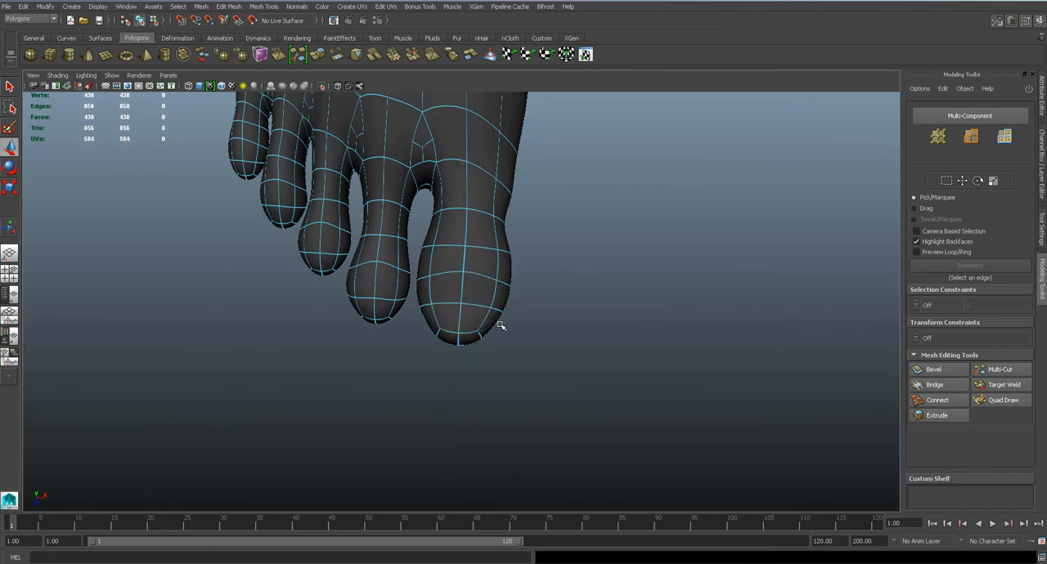
Review the smoothed foot from above and from the side, and save the scene
{"action": "scroll", "coordinate": [500, 325], "scroll_direction": "down", "scroll_amount": 4}
{"action": "left_click_drag", "start_coordinate": [467, 292], "coordinate": [451, 230], "text": "alt"}
{"action": "right_click_drag", "start_coordinate": [446, 274], "coordinate": [521, 252]}
{"action": "scroll", "coordinate": [522, 253], "scroll_direction": "down", "scroll_amount": 3}
{"action": "left_click_drag", "start_coordinate": [522, 253], "coordinate": [446, 249], "text": "alt"}
{"action": "key", "text": "ctrl+s"}
{"action": "key", "text": "Return"}
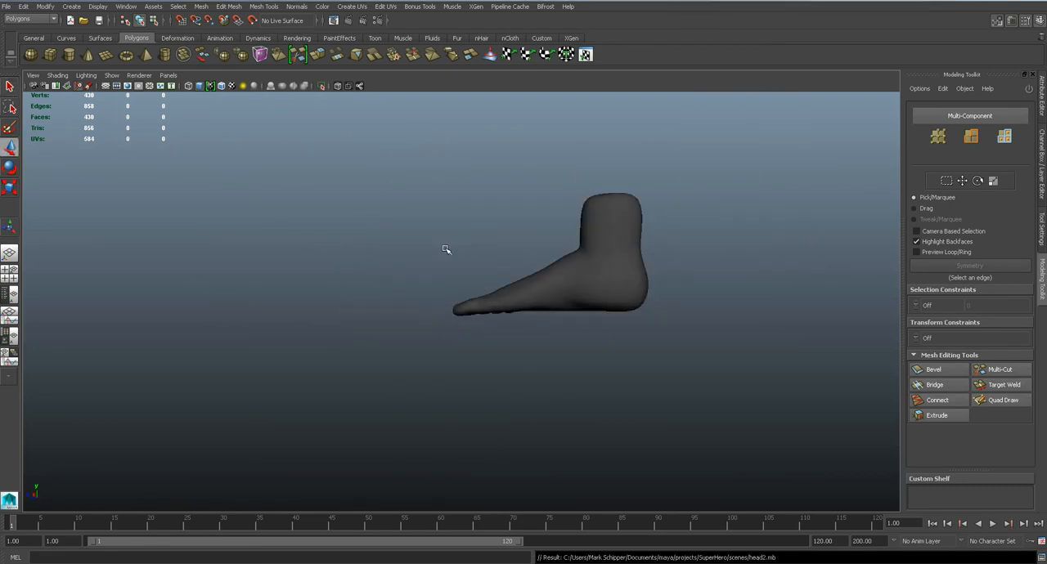
Examine the whole foot up close and from several angles, both unsmoothed and smoothed
{"action": "left_click_drag", "start_coordinate": [446, 249], "coordinate": [545, 253], "text": "alt"}
{"action": "key", "text": "f"}
{"action": "left_click", "coordinate": [491, 295]}
{"action": "scroll", "coordinate": [552, 294], "scroll_direction": "up", "scroll_amount": 3}
{"action": "key", "text": "1"}
{"action": "left_click_drag", "start_coordinate": [554, 295], "coordinate": [553, 283], "text": "alt"}
{"action": "scroll", "coordinate": [553, 283], "scroll_direction": "up", "scroll_amount": 5}
{"action": "right_click_drag", "start_coordinate": [552, 283], "coordinate": [528, 227]}
{"action": "left_click", "coordinate": [522, 260]}
{"action": "left_click_drag", "start_coordinate": [516, 243], "coordinate": [521, 235]}
{"action": "left_click_drag", "start_coordinate": [615, 286], "coordinate": [499, 292], "text": "alt"}
{"action": "left_click", "coordinate": [562, 297]}
{"action": "right_click_drag", "start_coordinate": [559, 277], "coordinate": [605, 257]}
{"action": "left_click_drag", "start_coordinate": [654, 248], "coordinate": [488, 229], "text": "alt"}
{"action": "left_click", "coordinate": [532, 264]}
{"action": "left_click_drag", "start_coordinate": [533, 265], "coordinate": [489, 268], "text": "alt"}
{"action": "left_click", "coordinate": [568, 263]}
{"action": "scroll", "coordinate": [567, 267], "scroll_direction": "down", "scroll_amount": 2}
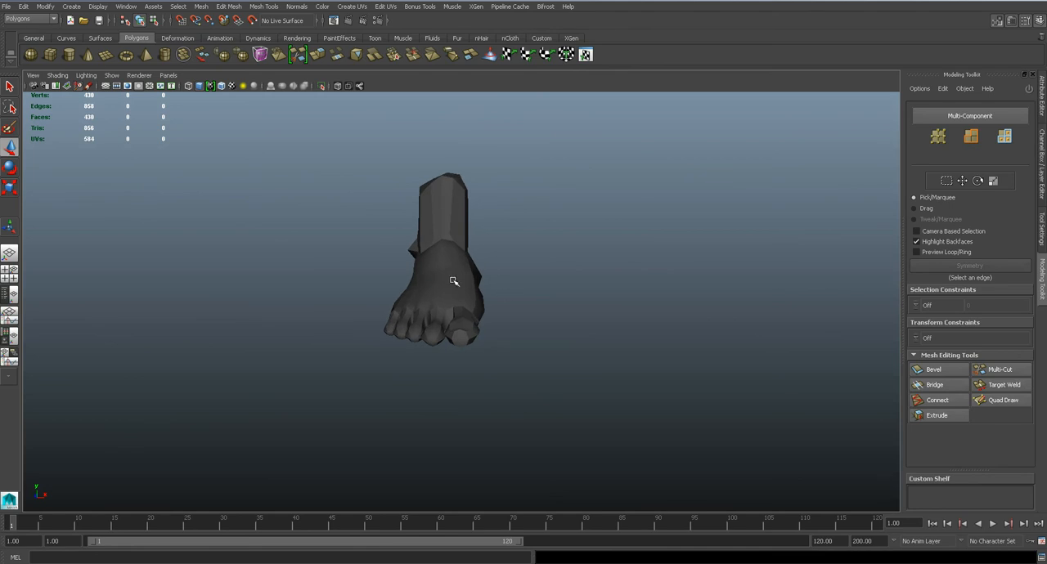
{"action": "left_click", "coordinate": [454, 281]}
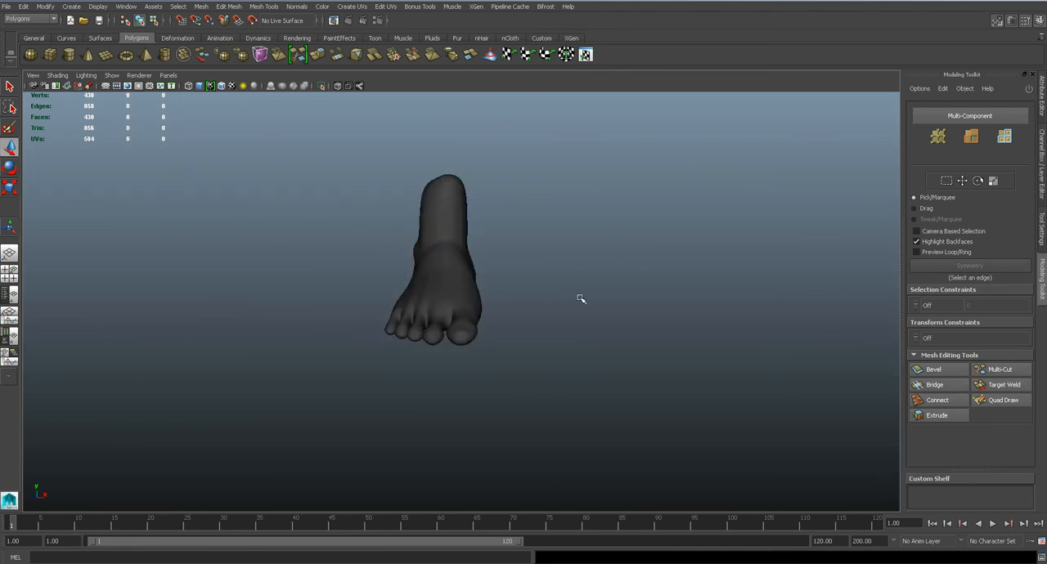
Turn the finished foot to a three-quarter view and save the scene
{"action": "left_click", "coordinate": [581, 297]}
{"action": "left_click_drag", "start_coordinate": [581, 296], "coordinate": [530, 294], "text": "alt"}
{"action": "key", "text": "ctrl+s"}
{"action": "left_click", "coordinate": [531, 294]}
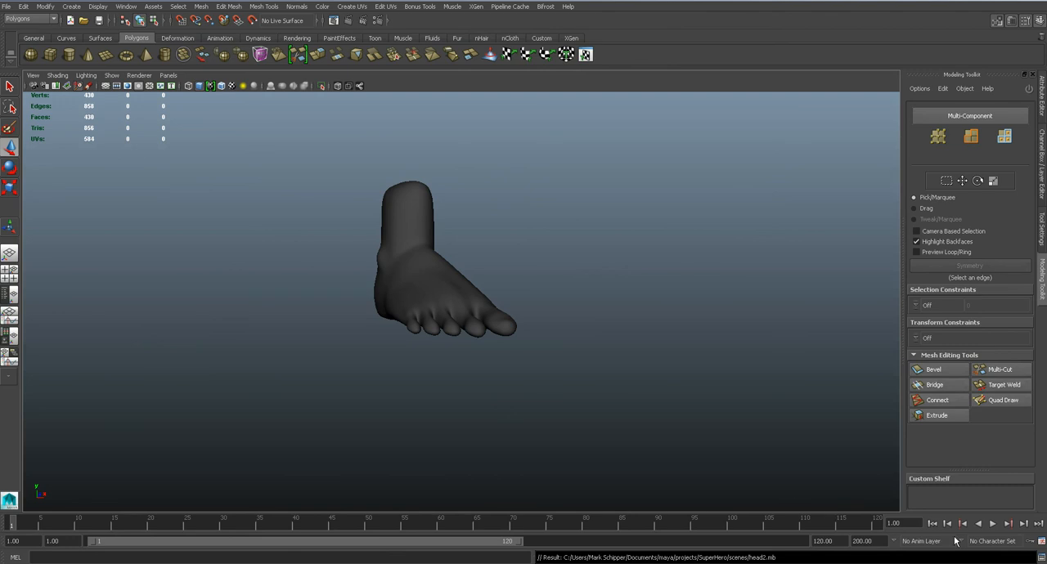
{"action": "left_click", "coordinate": [980, 563]}
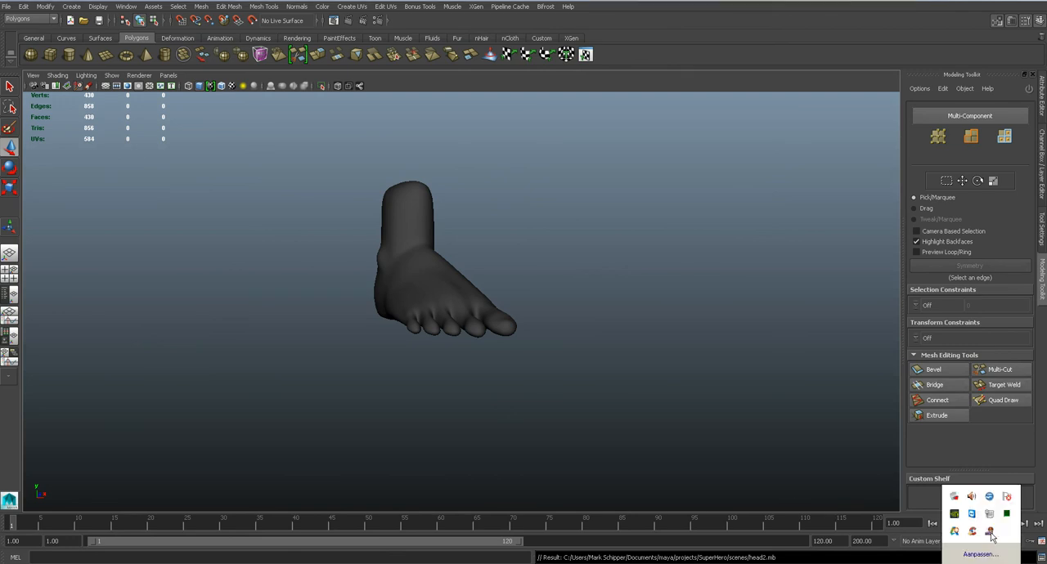